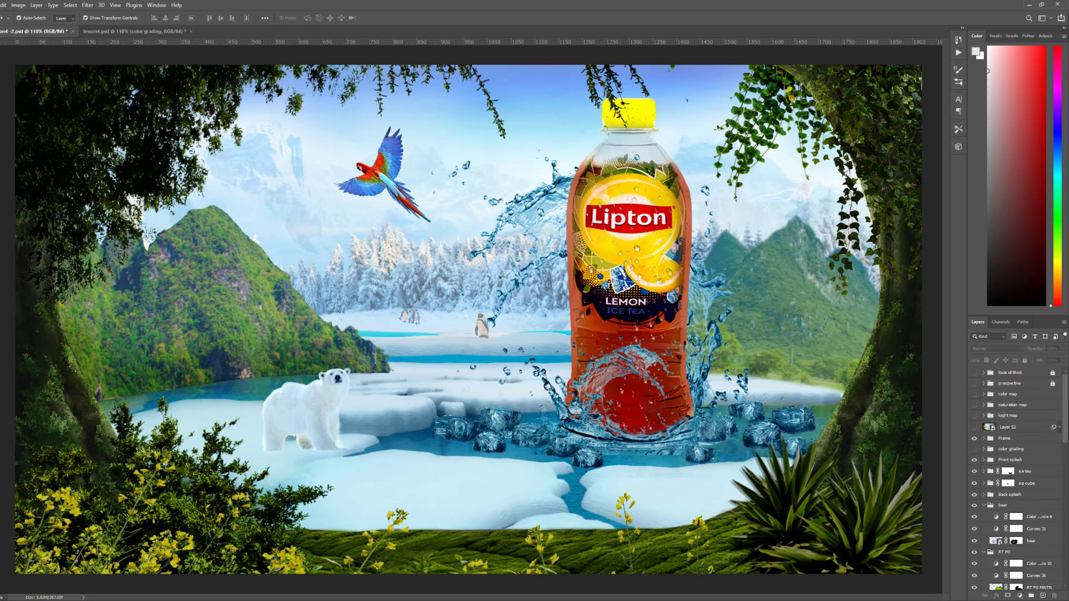
Create a new layer directly above the color grading group and name it sun
{"action": "key", "text": "b"}
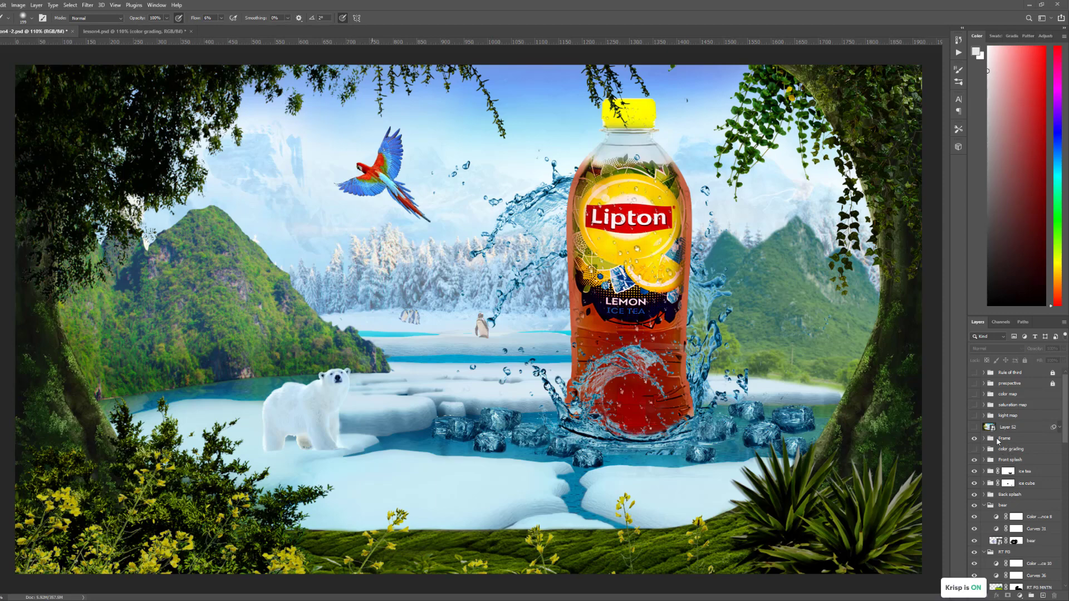
{"action": "left_click", "coordinate": [974, 439]}
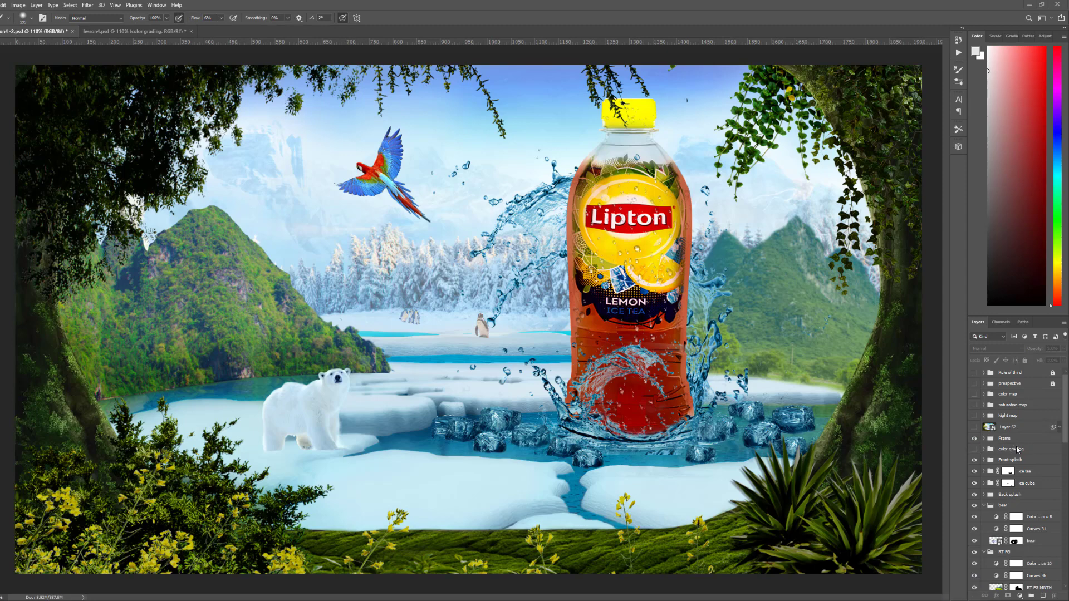
{"action": "left_click", "coordinate": [1011, 450]}
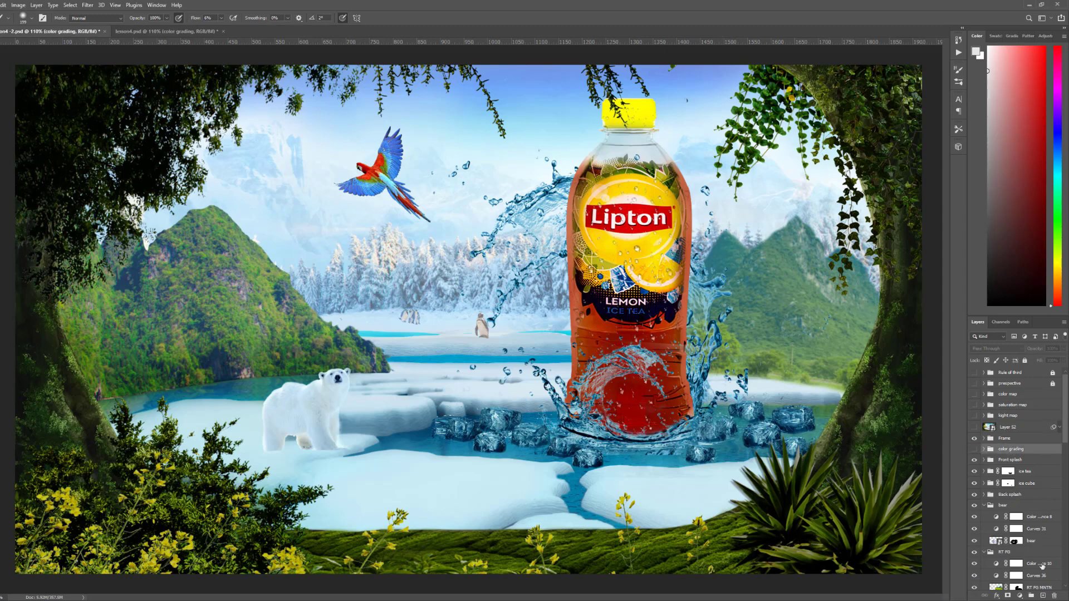
{"action": "left_click", "coordinate": [1043, 596]}
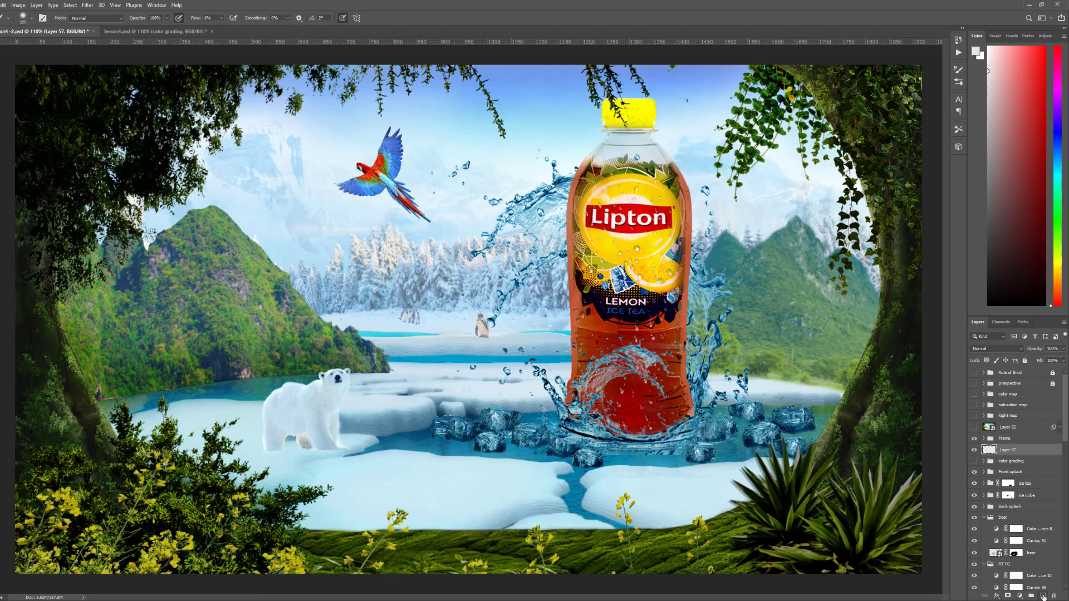
{"action": "double_click", "coordinate": [1005, 450]}
{"action": "type", "text": "sun"}
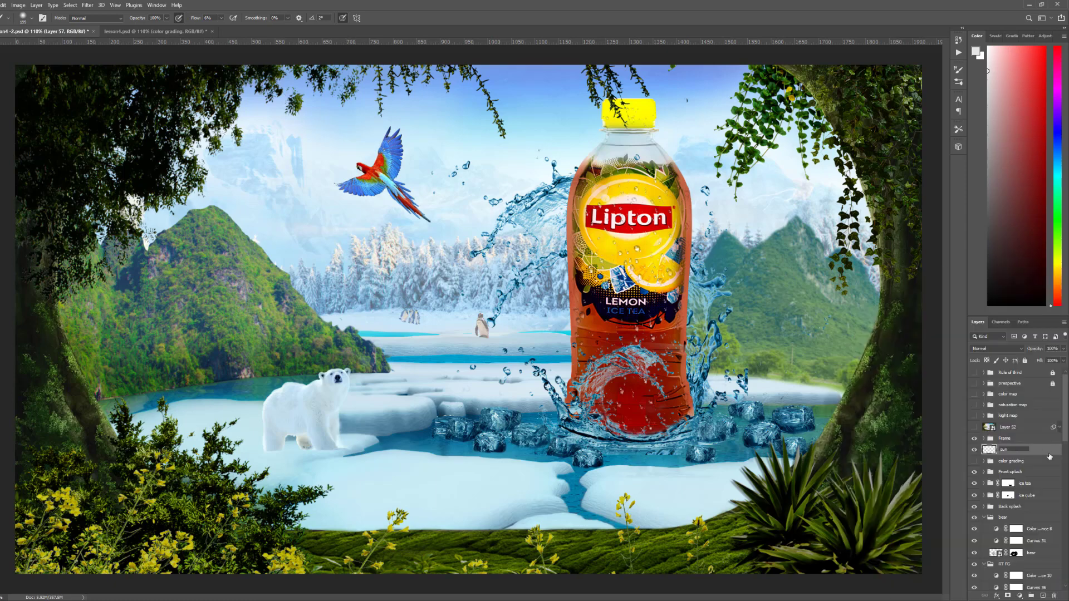
{"action": "key", "text": "Return"}
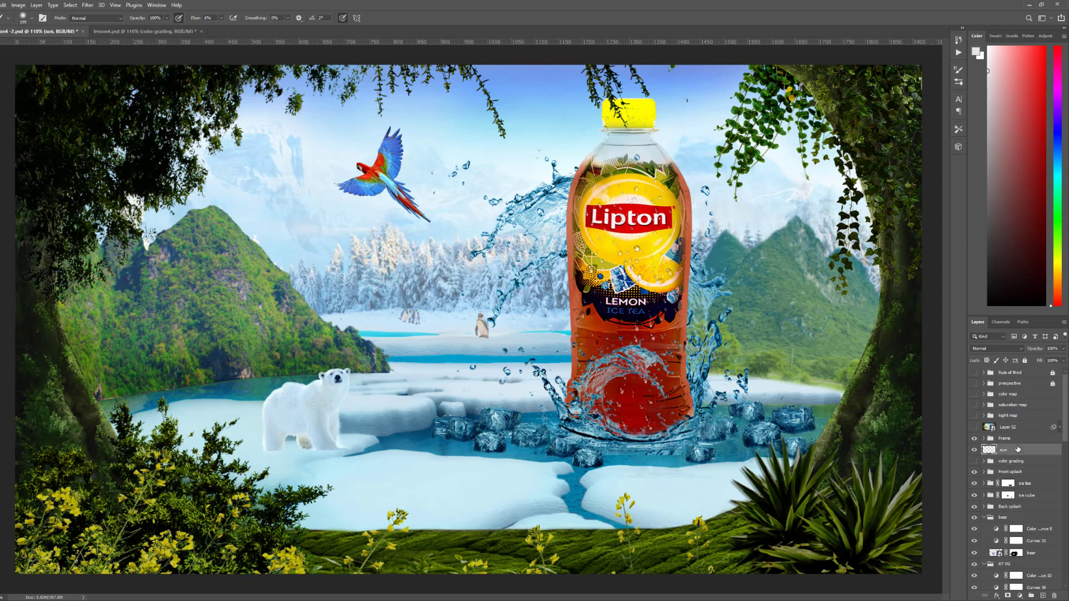
Put the sun layer into a new group named sun and make the layer inside it active
{"action": "key", "text": "ctrl+g"}
{"action": "double_click", "coordinate": [1012, 448]}
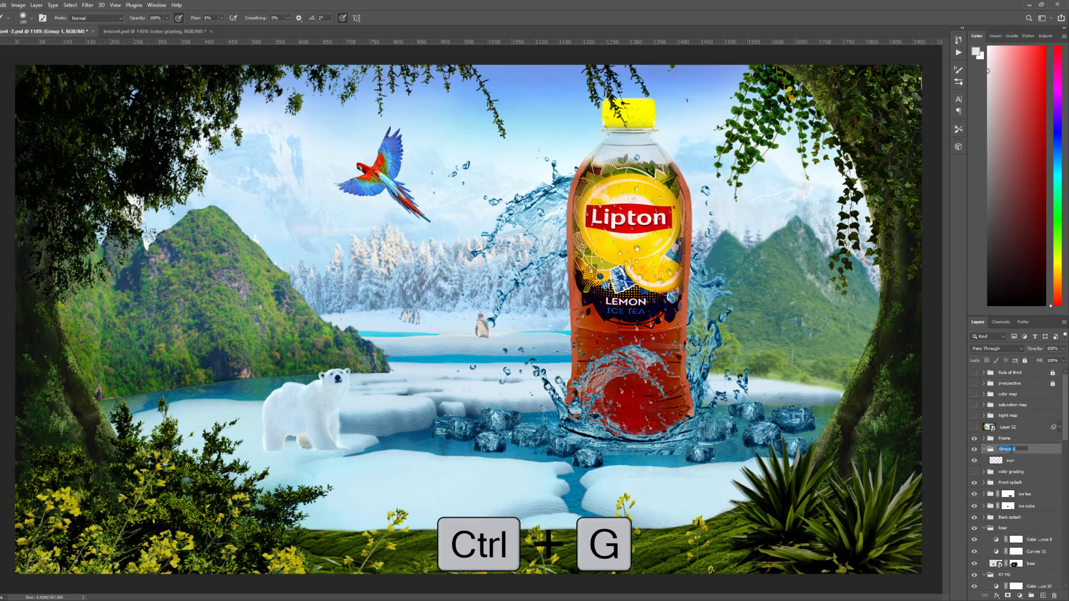
{"action": "type", "text": "sun"}
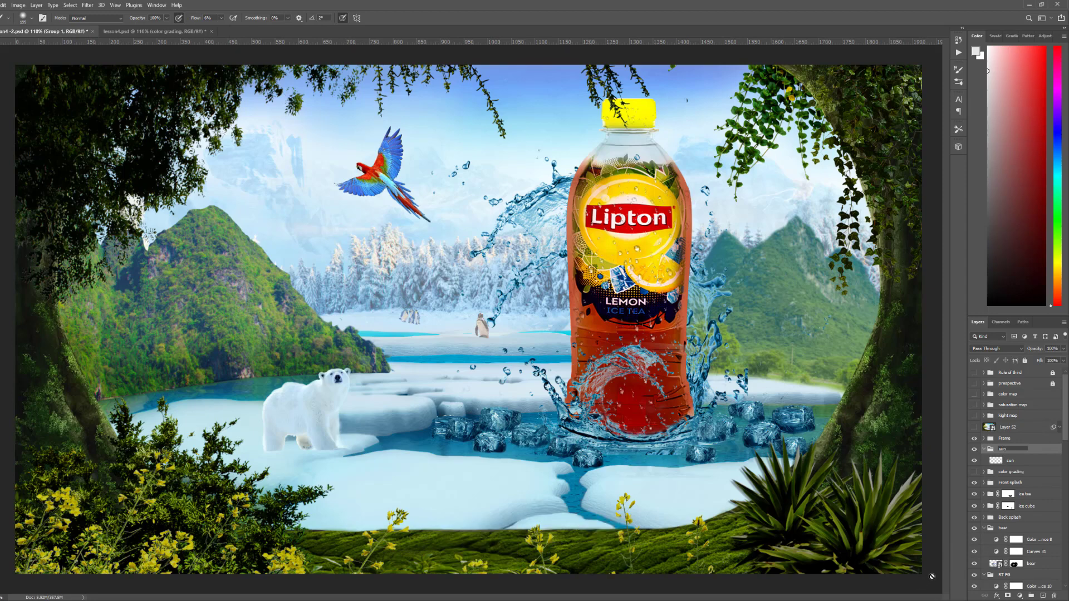
{"action": "key", "text": "Return"}
{"action": "left_click", "coordinate": [1028, 461]}
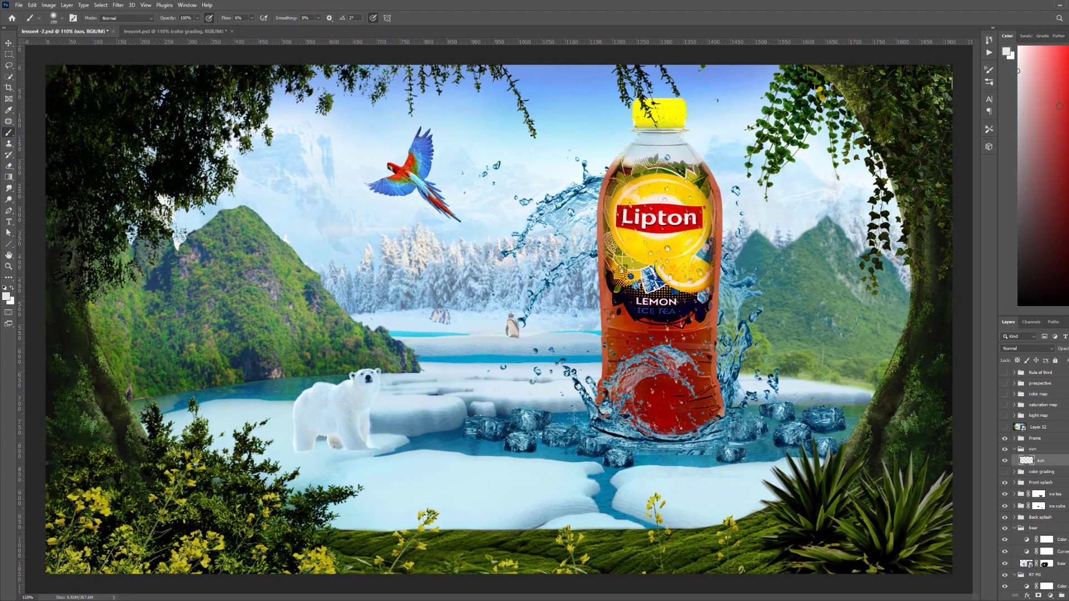
Choose the Sunshine 4 brush from the 20 Sunshine Brushes set and enlarge it to span the left part of the scene
{"action": "left_click", "coordinate": [990, 86]}
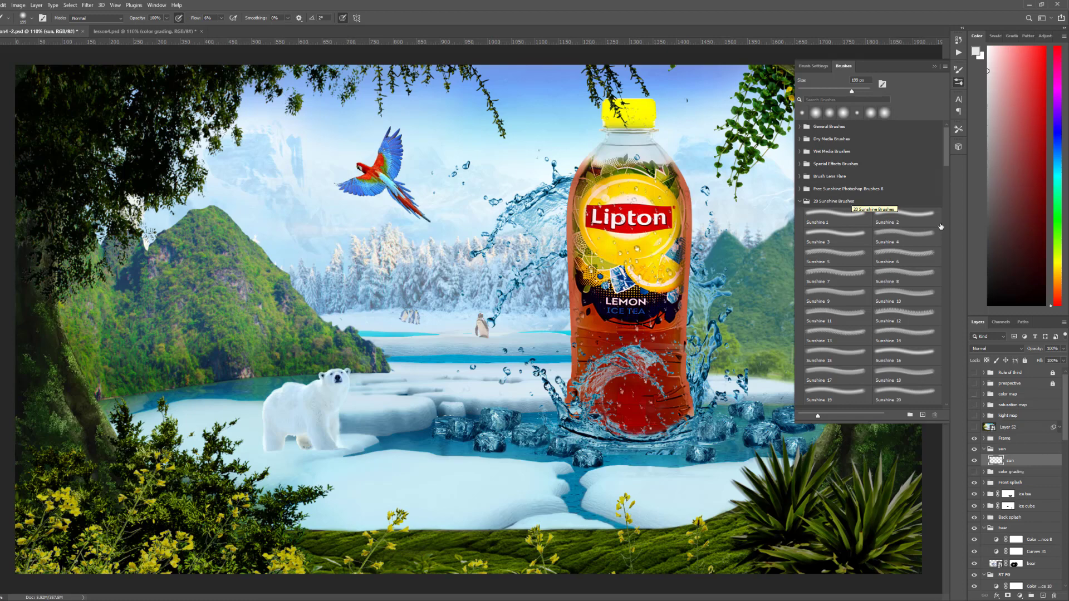
{"action": "left_click", "coordinate": [857, 213]}
{"action": "left_click", "coordinate": [911, 232]}
{"action": "left_click_drag", "start_coordinate": [496, 218], "coordinate": [440, 267]}
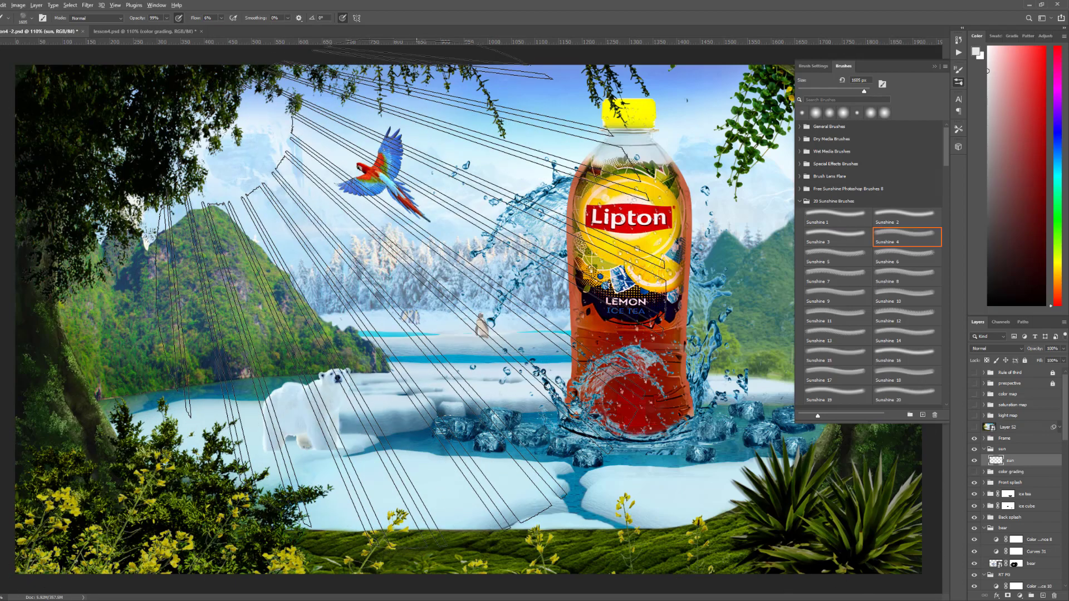
{"action": "scroll", "coordinate": [466, 320], "scroll_direction": "down", "scroll_amount": 2}
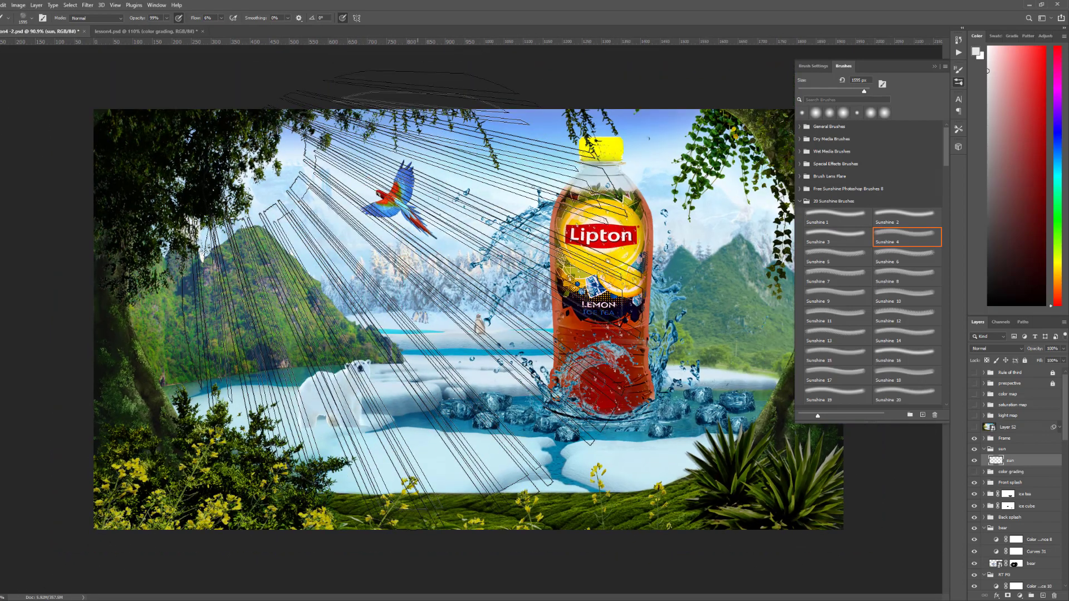
{"action": "scroll", "coordinate": [467, 320], "scroll_direction": "up", "scroll_amount": 1}
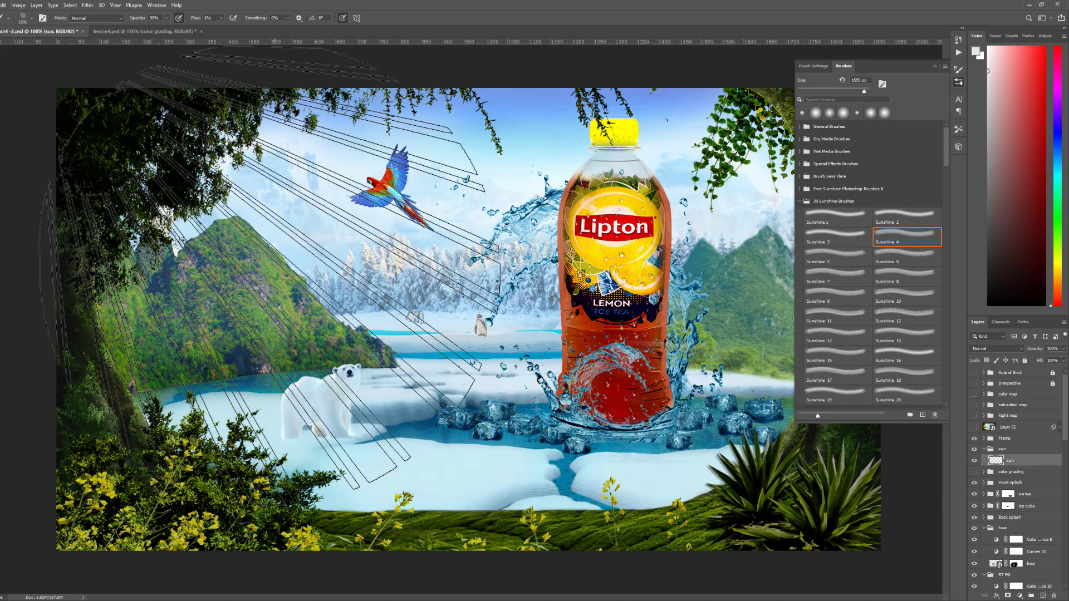
{"action": "mouse_move", "coordinate": [290, 265]}
{"action": "left_mouse_down"}
{"action": "mouse_move", "coordinate": [409, 246]}
{"action": "mouse_move", "coordinate": [369, 292]}
{"action": "left_mouse_up"}
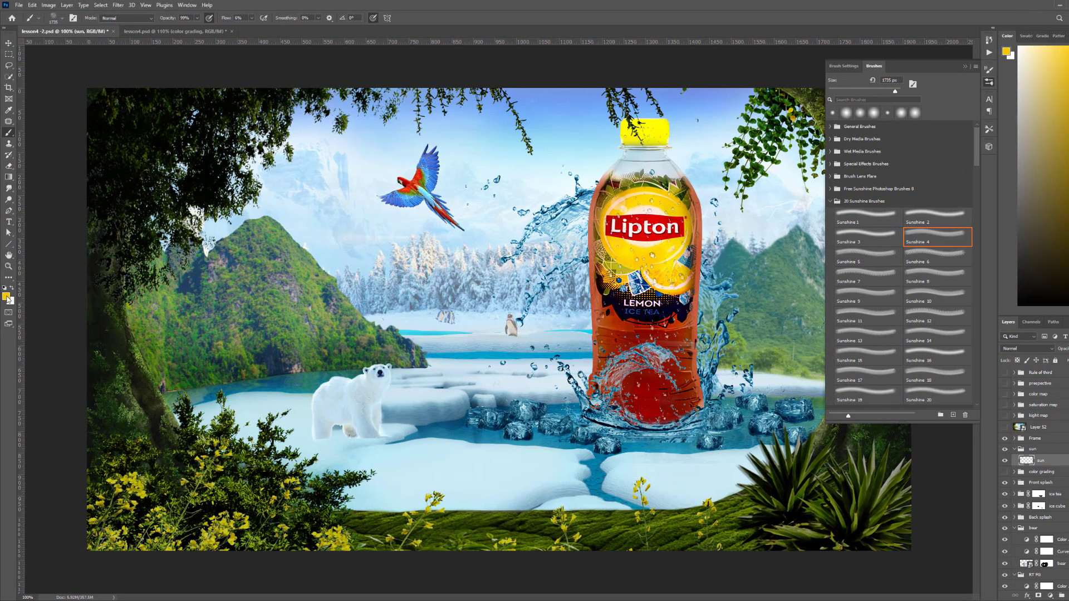
Set the foreground color to a pale warm yellow with hue 49, saturation about 19% and brightness 100%
{"action": "left_click", "coordinate": [7, 299]}
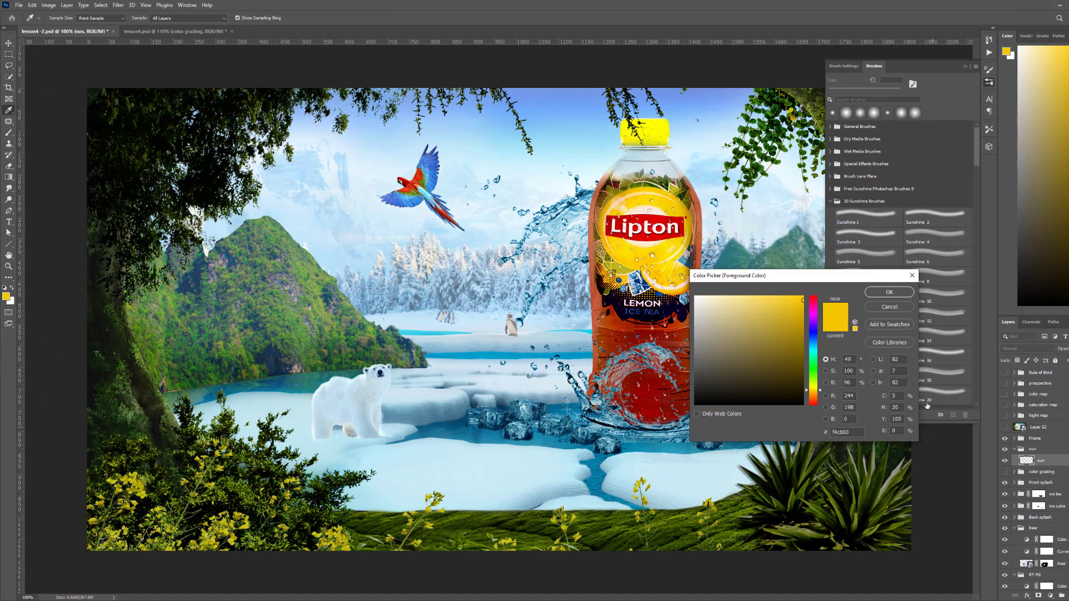
{"action": "left_click", "coordinate": [826, 383]}
{"action": "left_click_drag", "start_coordinate": [821, 301], "coordinate": [816, 388]}
{"action": "left_click", "coordinate": [825, 371]}
{"action": "left_click", "coordinate": [890, 292]}
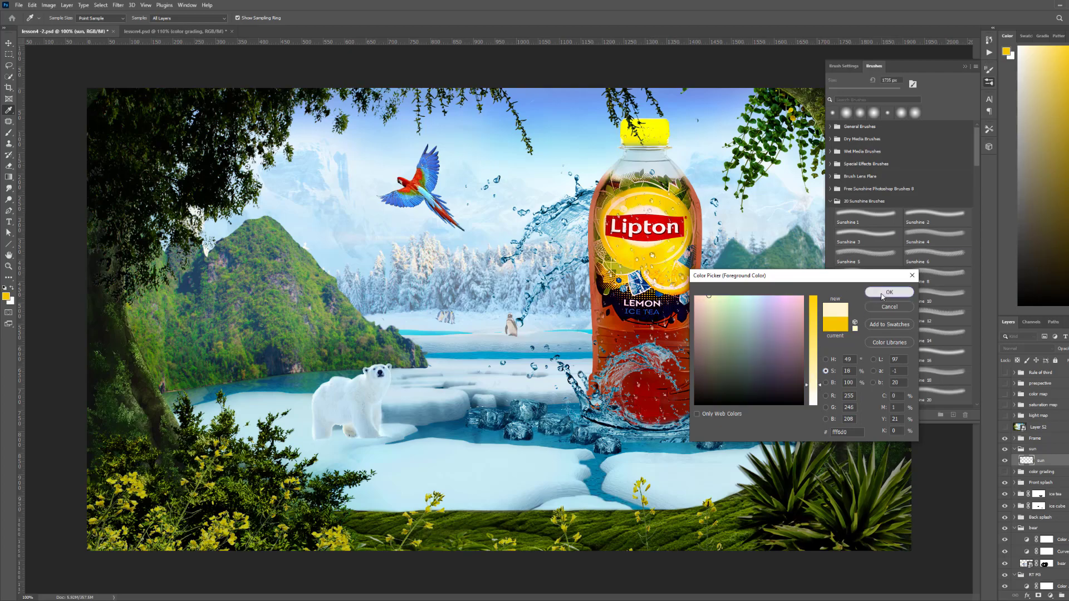
Stamp sun rays fanning from the upper-left trees across the scene with an enlarged Sunshine 4 brush at 100% flow
{"action": "left_click", "coordinate": [937, 237]}
{"action": "left_click", "coordinate": [966, 68]}
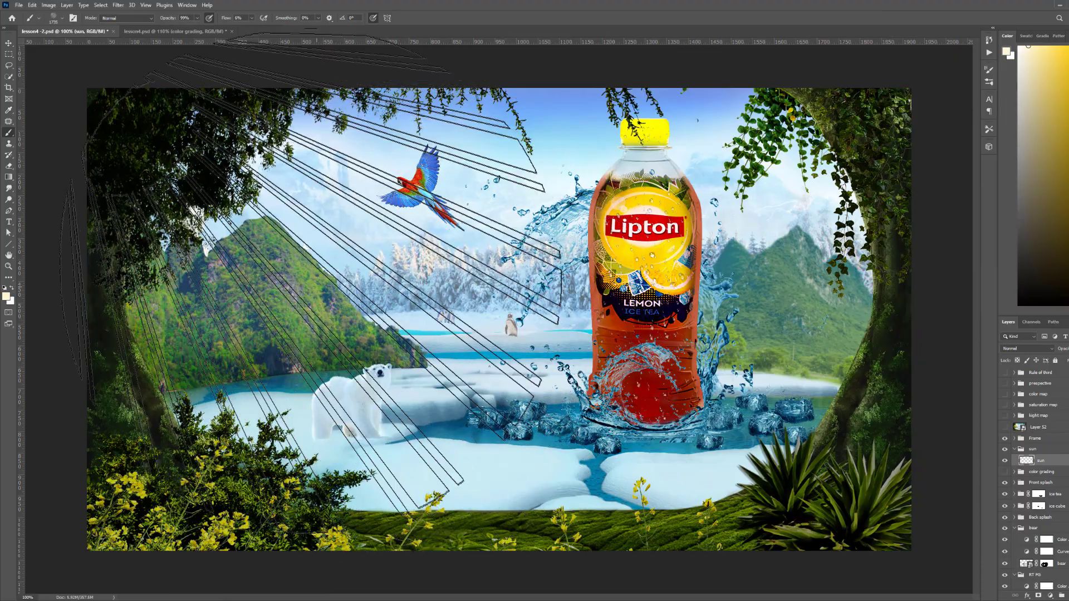
{"action": "left_click_drag", "start_coordinate": [323, 262], "coordinate": [346, 263]}
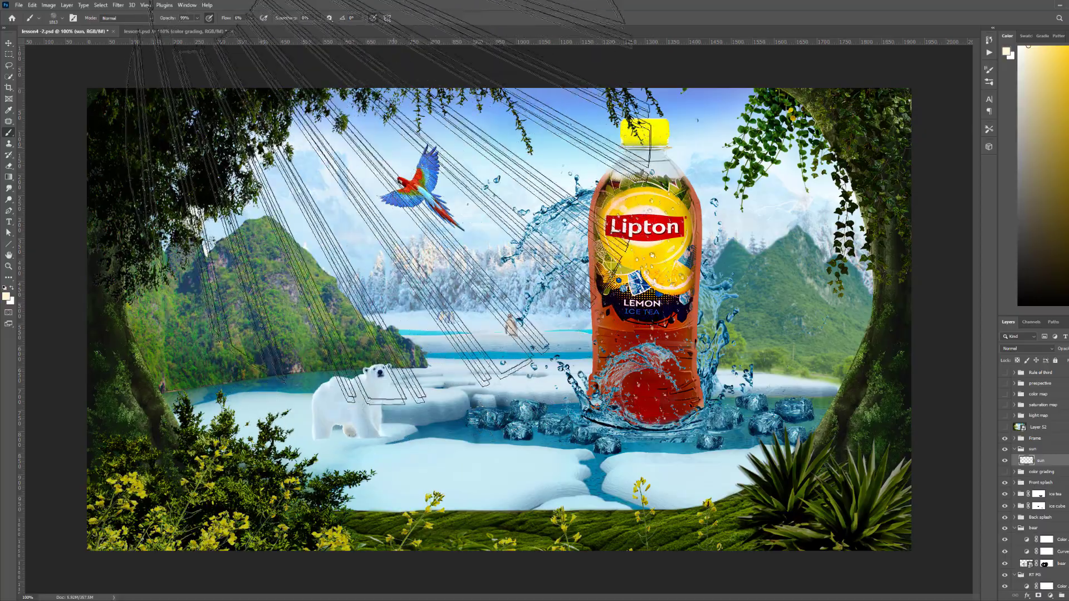
{"action": "left_click", "coordinate": [252, 18]}
{"action": "left_click_drag", "start_coordinate": [251, 27], "coordinate": [289, 28]}
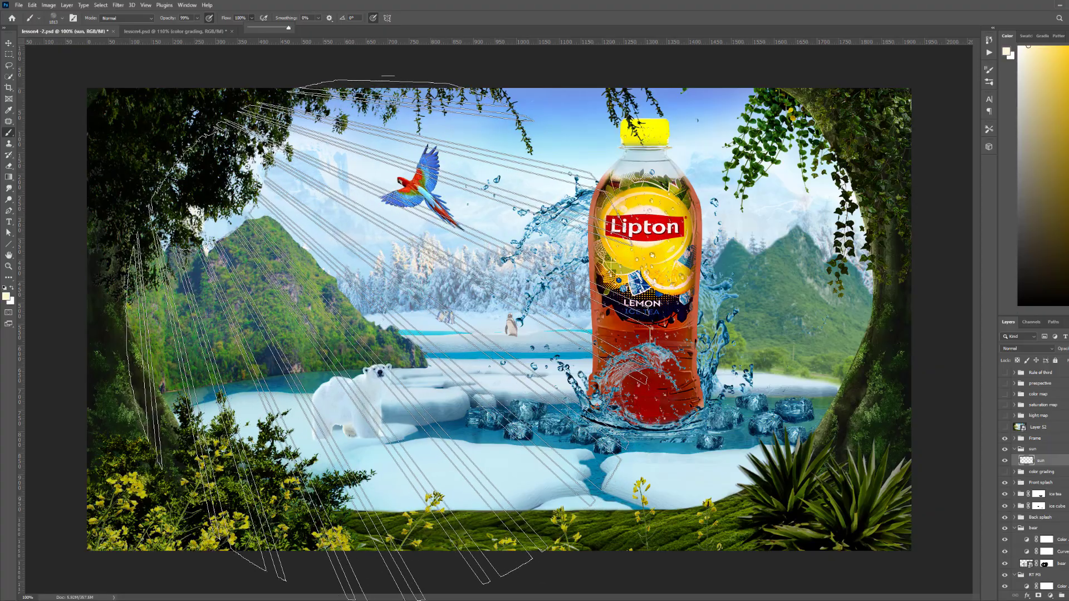
{"action": "left_click", "coordinate": [331, 337]}
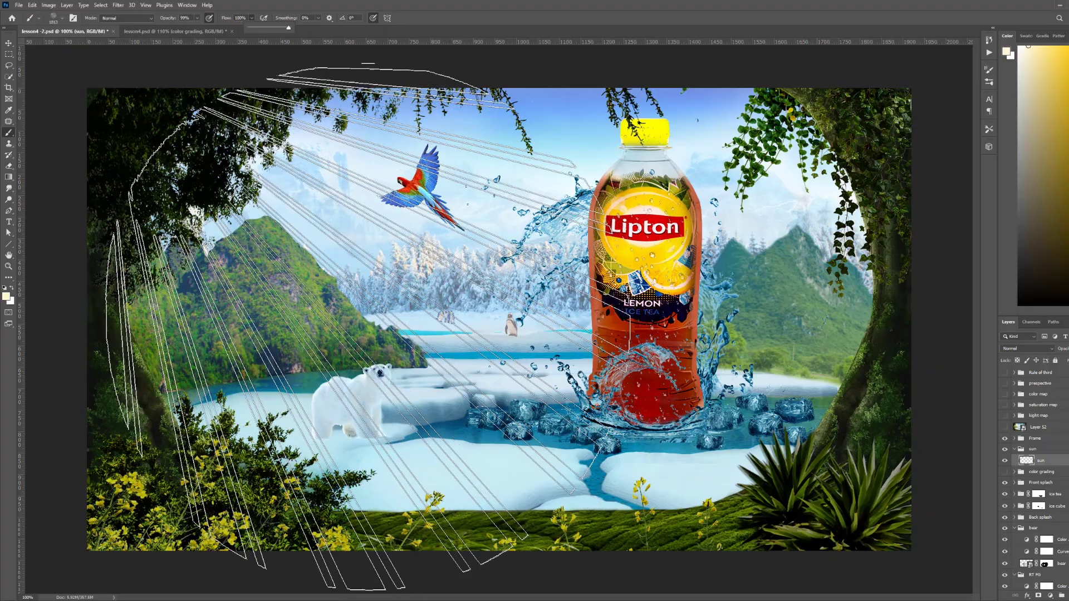
{"action": "left_click", "coordinate": [346, 323]}
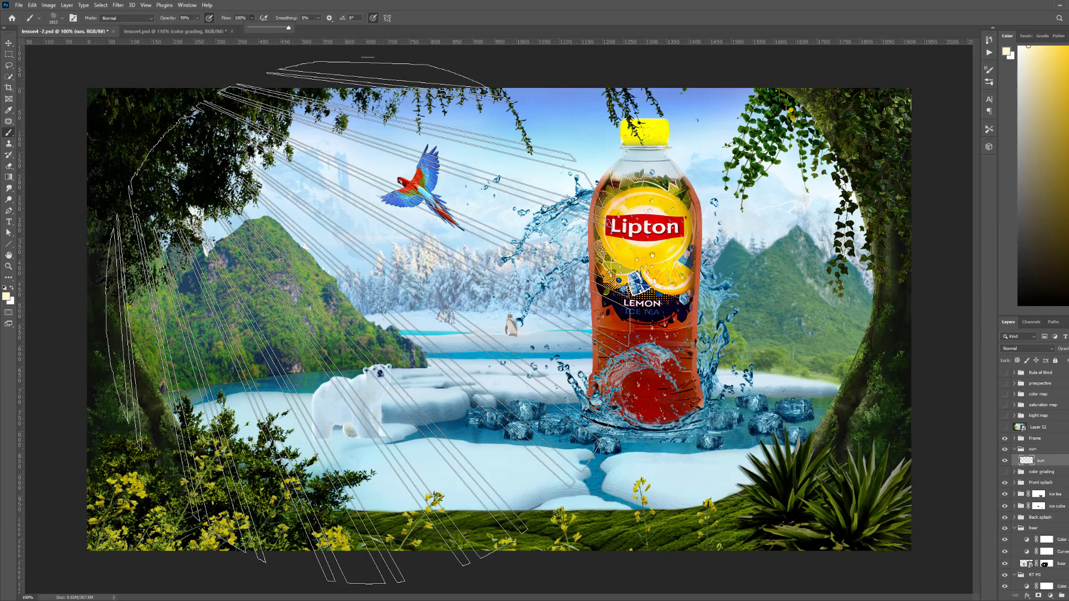
{"action": "left_click", "coordinate": [346, 323]}
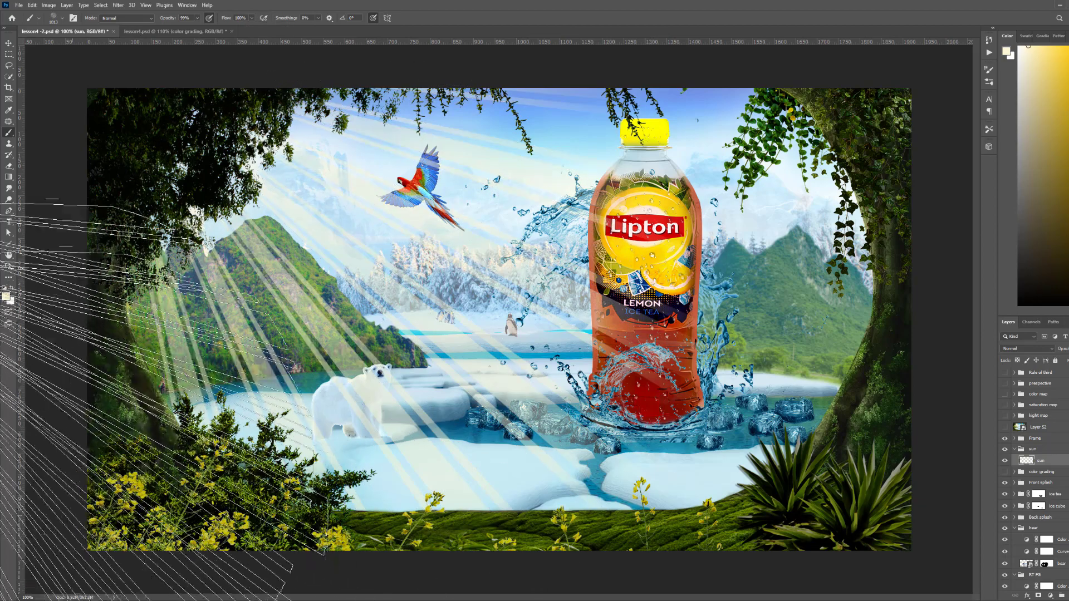
Convert the sun ray layer to a smart object and set its blending mode to Screen
{"action": "left_click", "coordinate": [8, 44]}
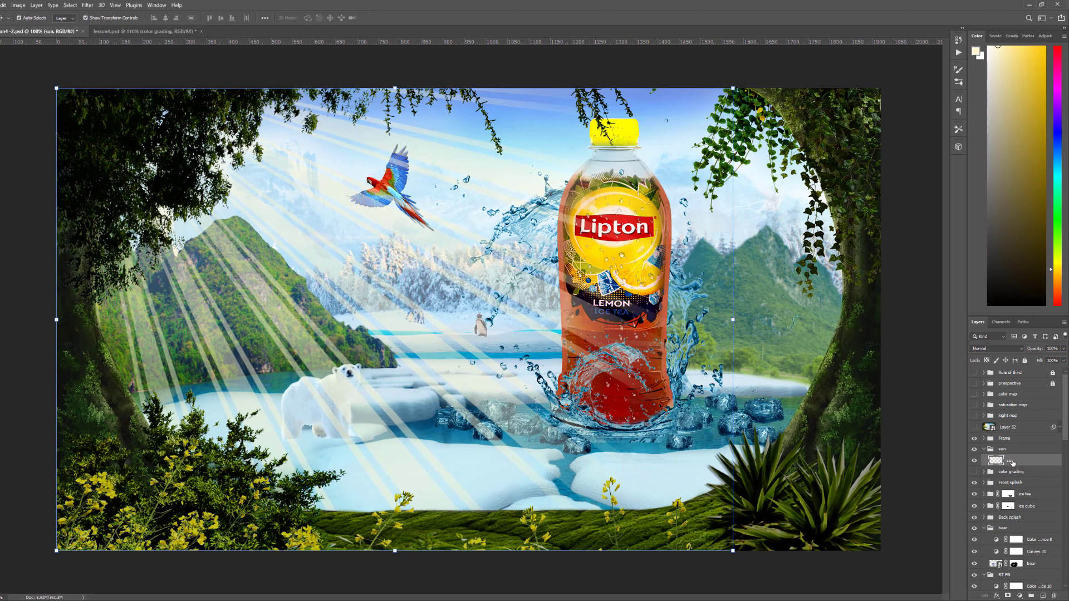
{"action": "right_click", "coordinate": [1013, 463]}
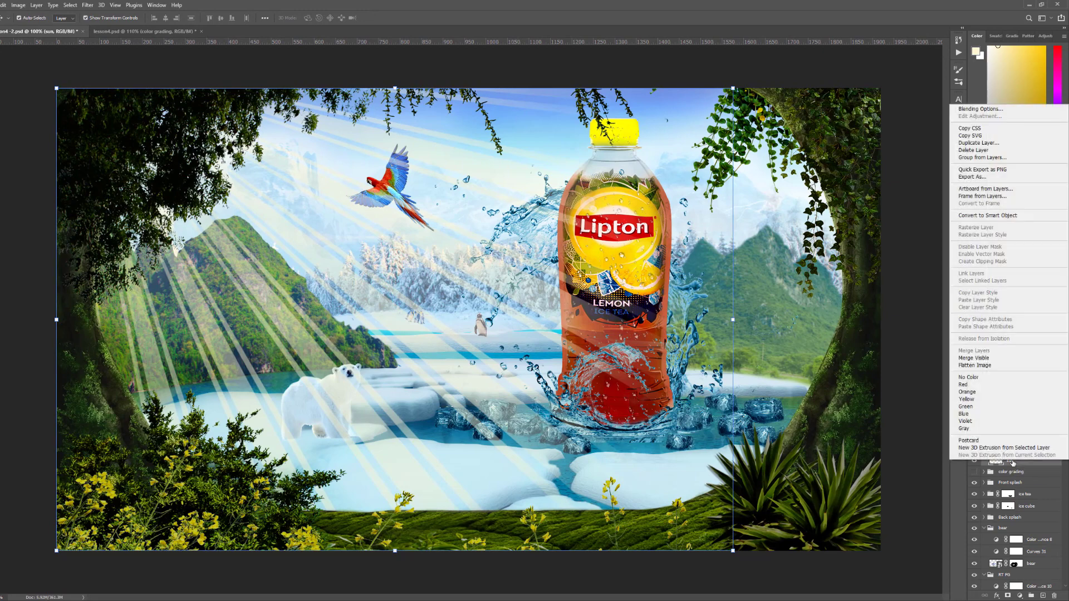
{"action": "left_click", "coordinate": [1012, 216]}
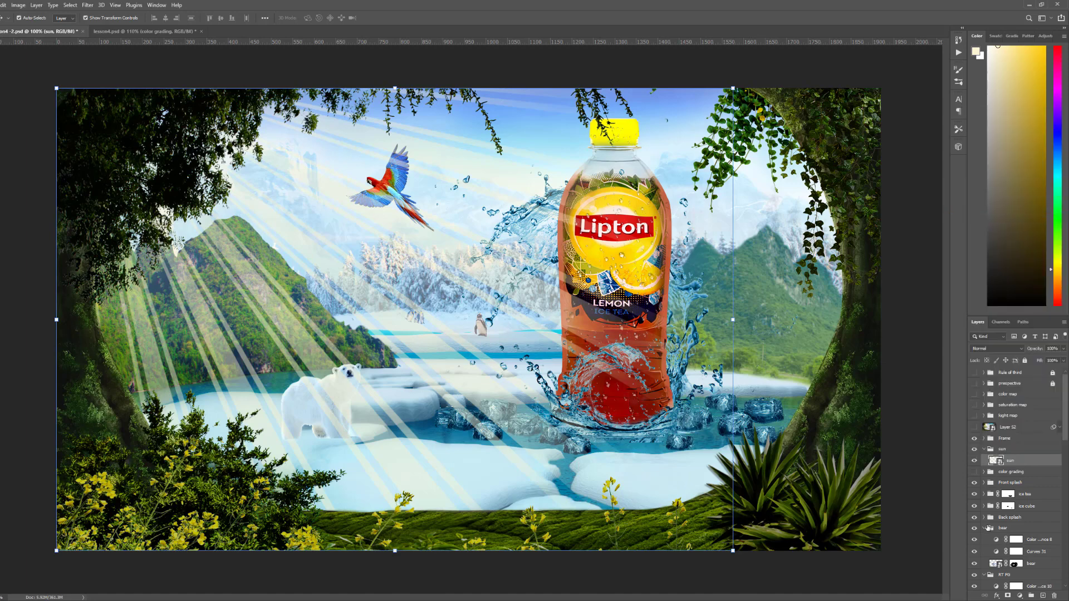
{"action": "left_click", "coordinate": [1006, 350]}
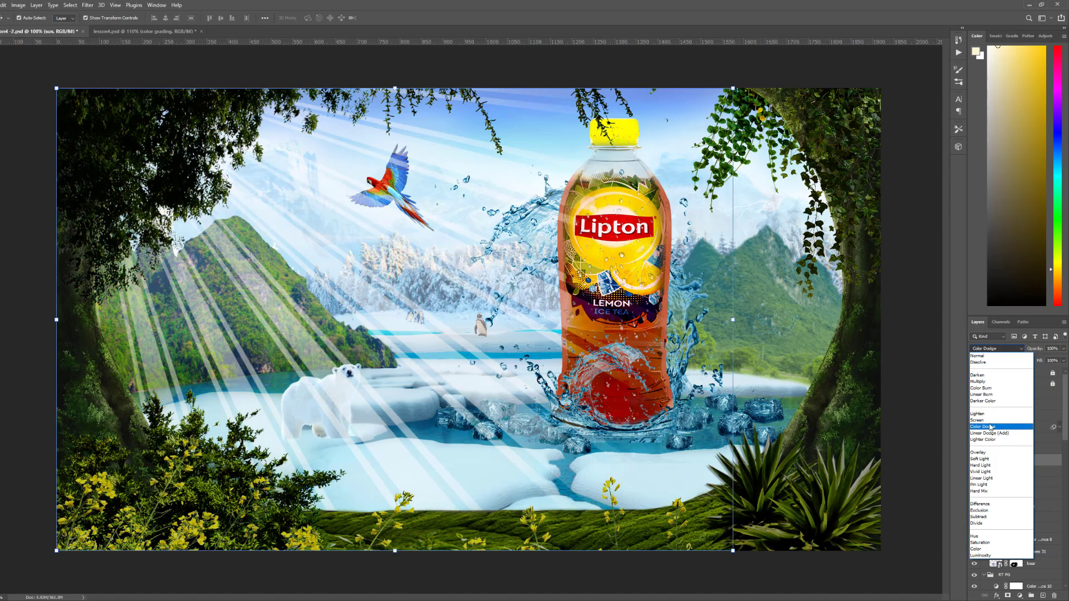
{"action": "left_click", "coordinate": [990, 421]}
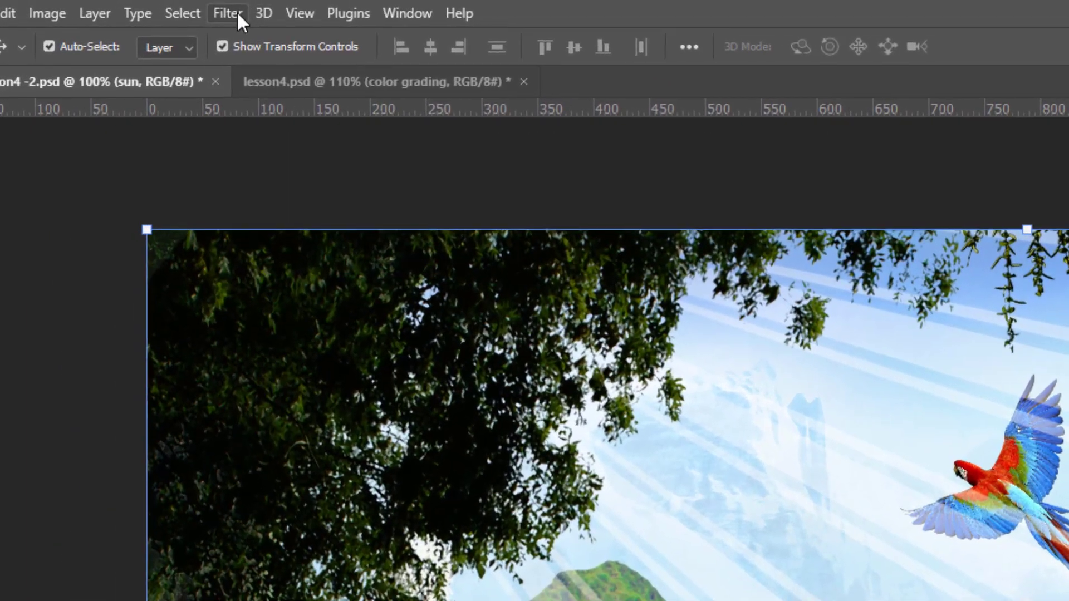
Soften the sun rays with a Gaussian Blur smart filter strong enough to diffuse their hard edges
{"action": "left_click", "coordinate": [89, 6]}
{"action": "mouse_move", "coordinate": [239, 301]}
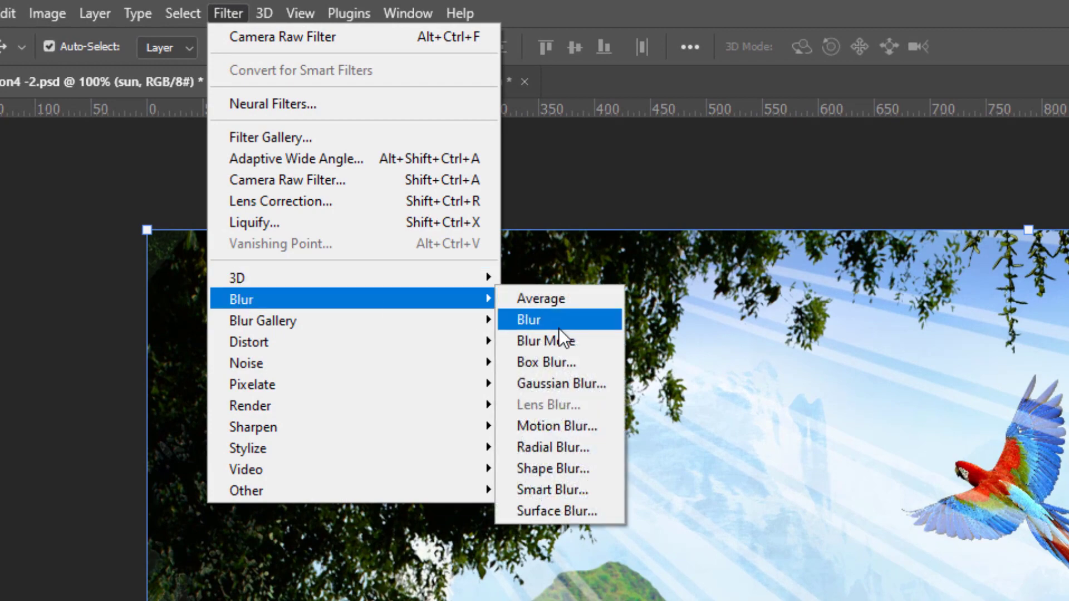
{"action": "left_click", "coordinate": [571, 389]}
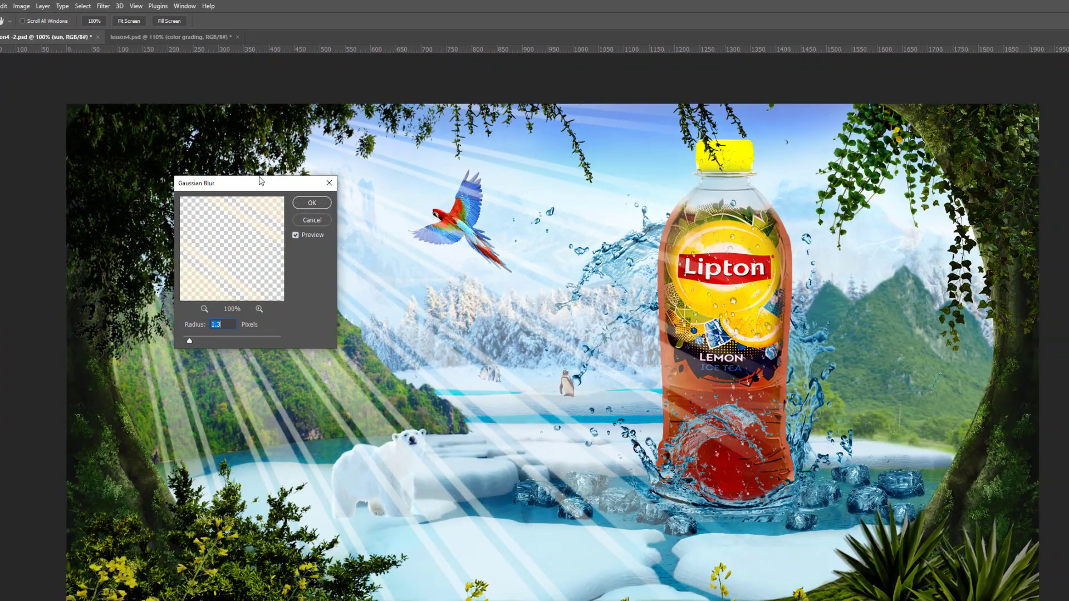
{"action": "left_click_drag", "start_coordinate": [189, 341], "coordinate": [200, 342]}
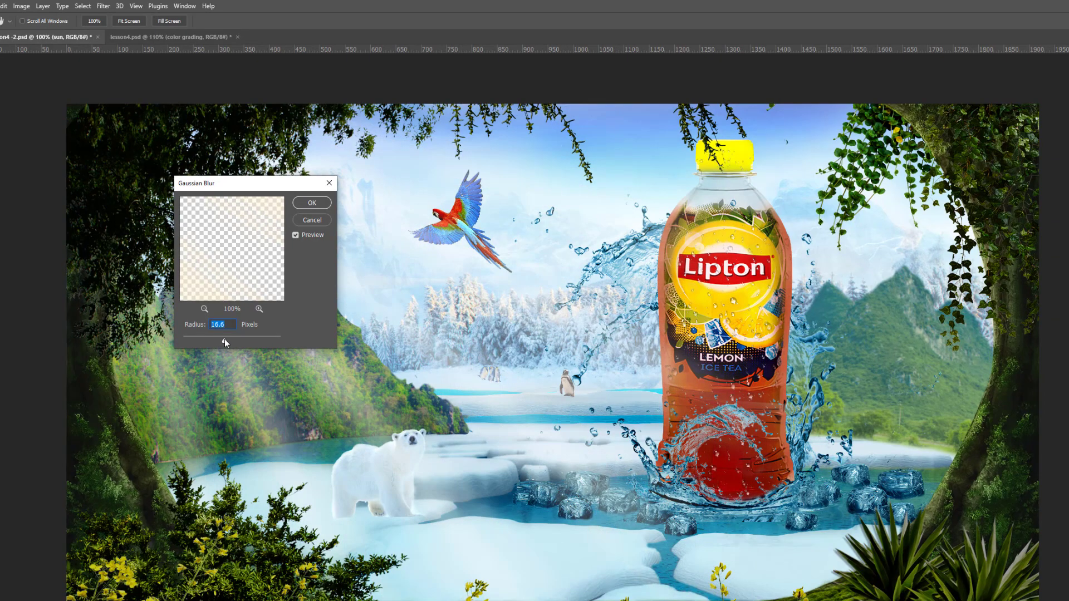
{"action": "left_click_drag", "start_coordinate": [224, 339], "coordinate": [221, 340]}
{"action": "left_click", "coordinate": [312, 203]}
Stretch the sun rays horizontally toward the right tree to about 112% width and commit the transform
{"action": "key", "text": "v"}
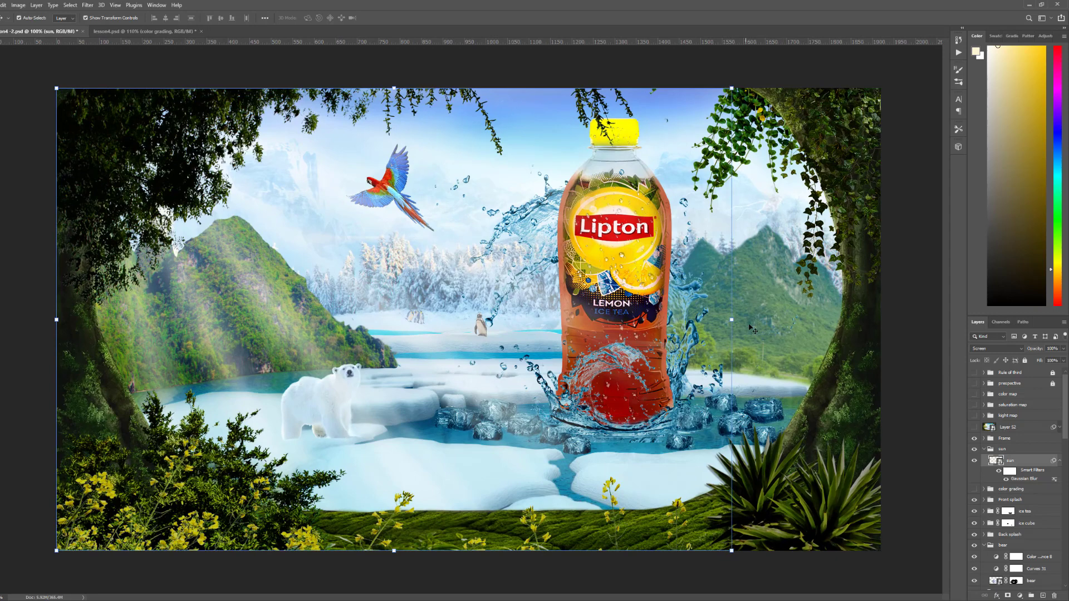
{"action": "left_click", "coordinate": [733, 320]}
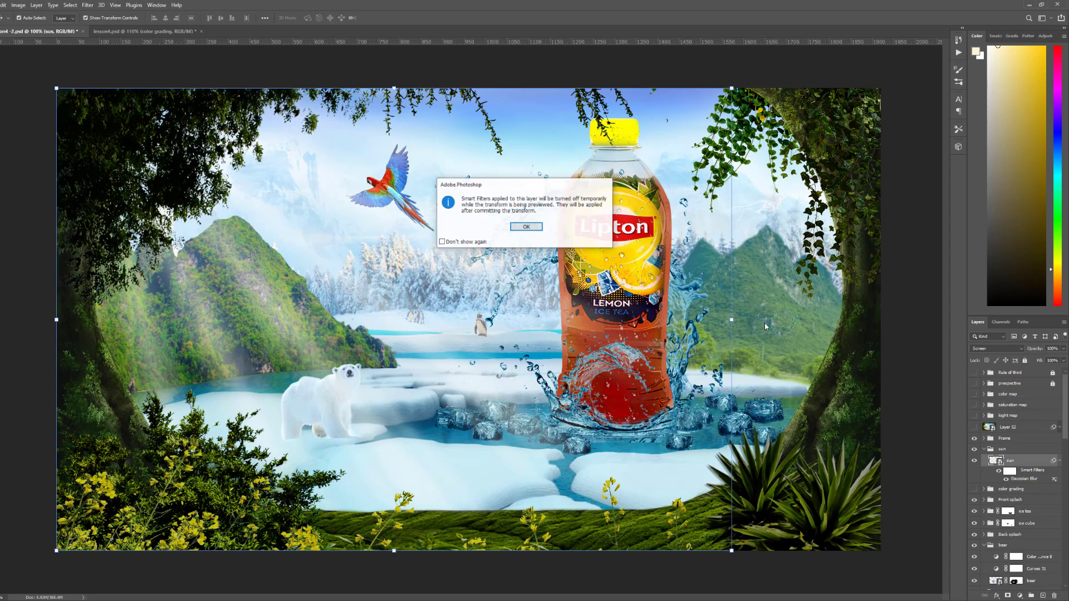
{"action": "left_click", "coordinate": [526, 227]}
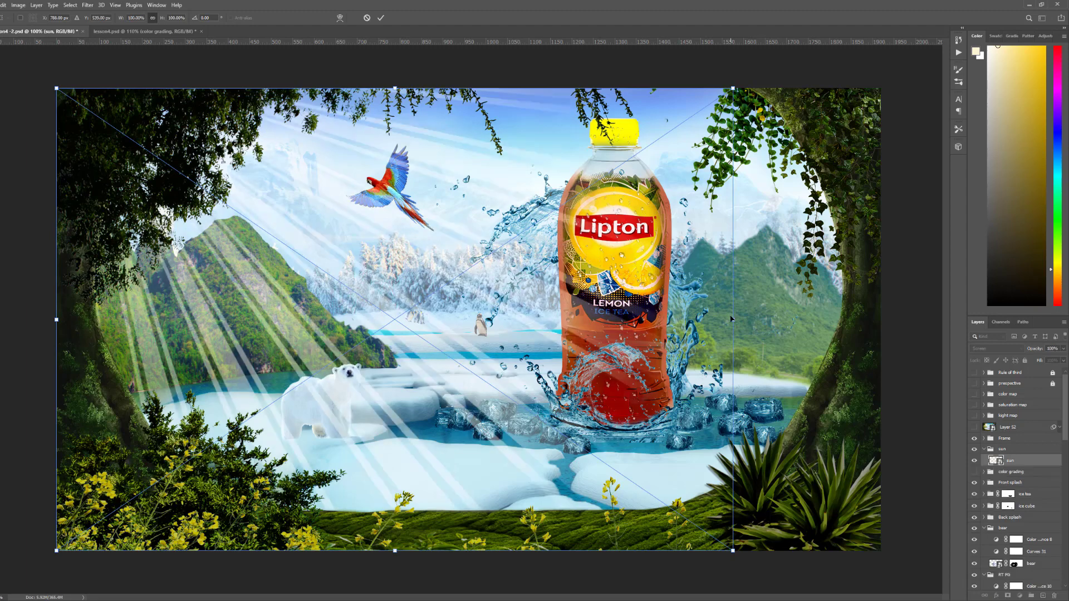
{"action": "left_click_drag", "start_coordinate": [732, 321], "coordinate": [816, 330]}
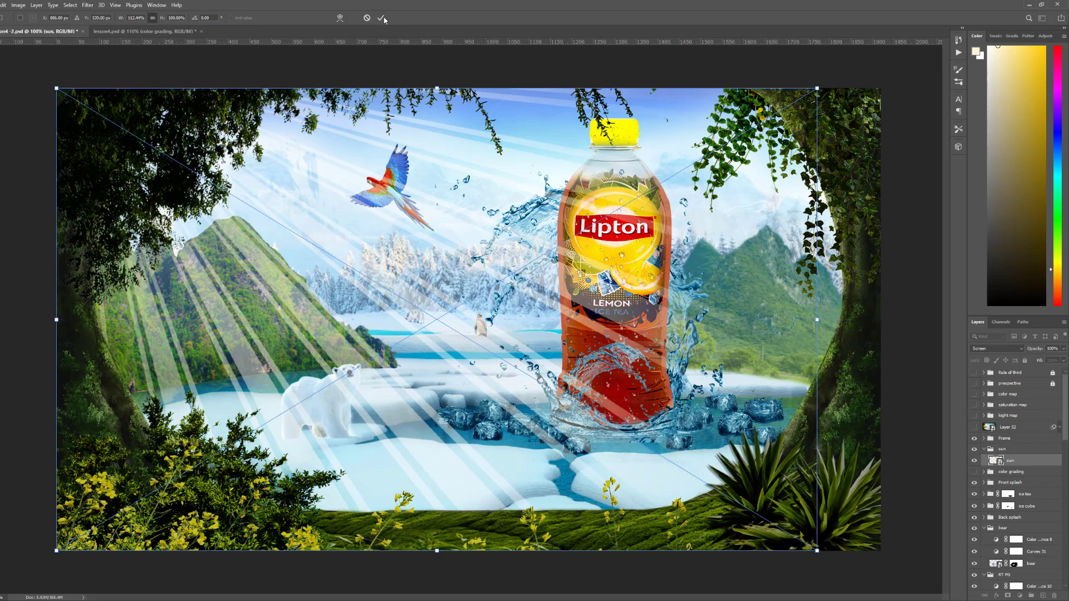
{"action": "left_click", "coordinate": [381, 18]}
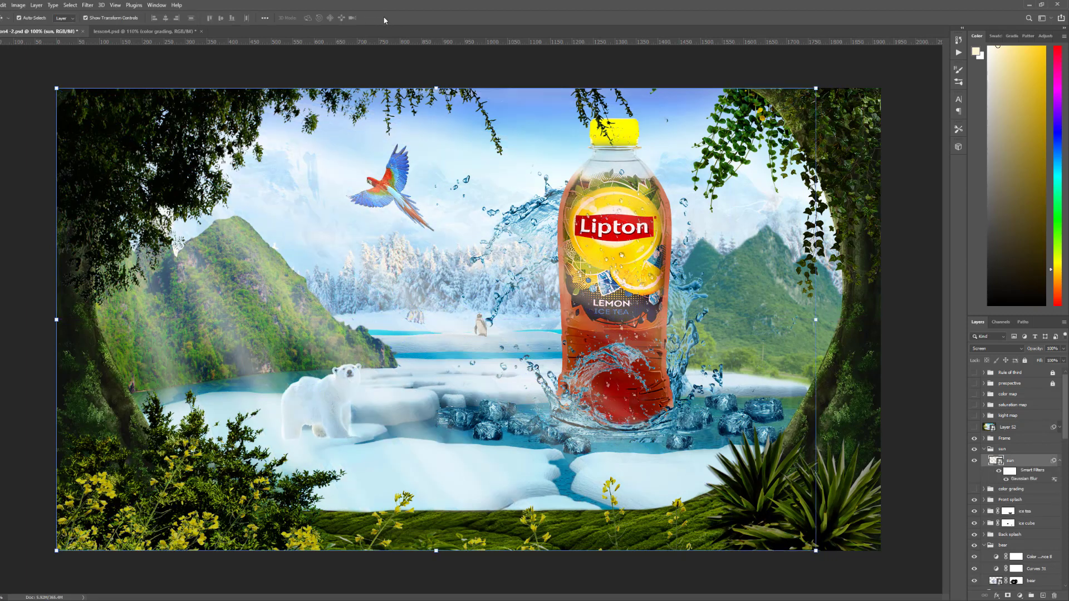
Add a layer mask to the sun ray layer and fade the rays over the left mountain with a large soft round black brush at 3% flow
{"action": "left_click", "coordinate": [1007, 596]}
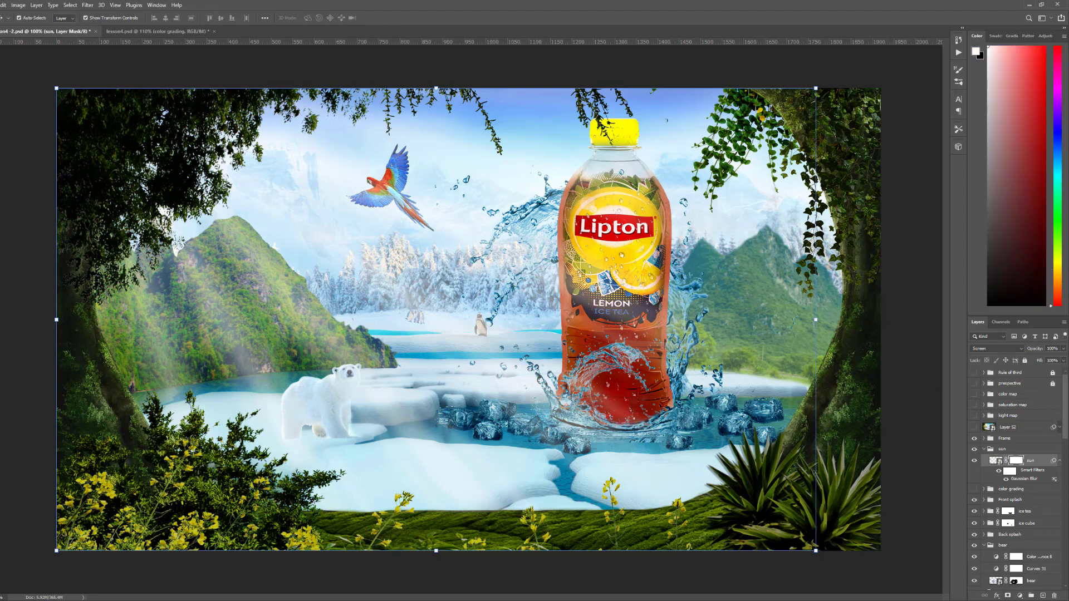
{"action": "key", "text": "b"}
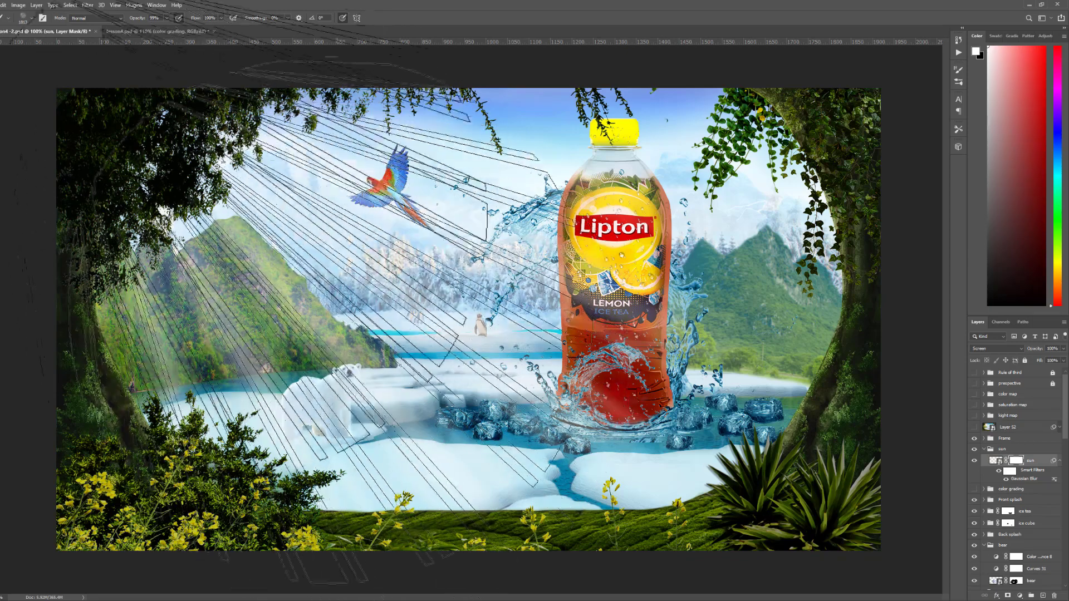
{"action": "left_click", "coordinate": [30, 20]}
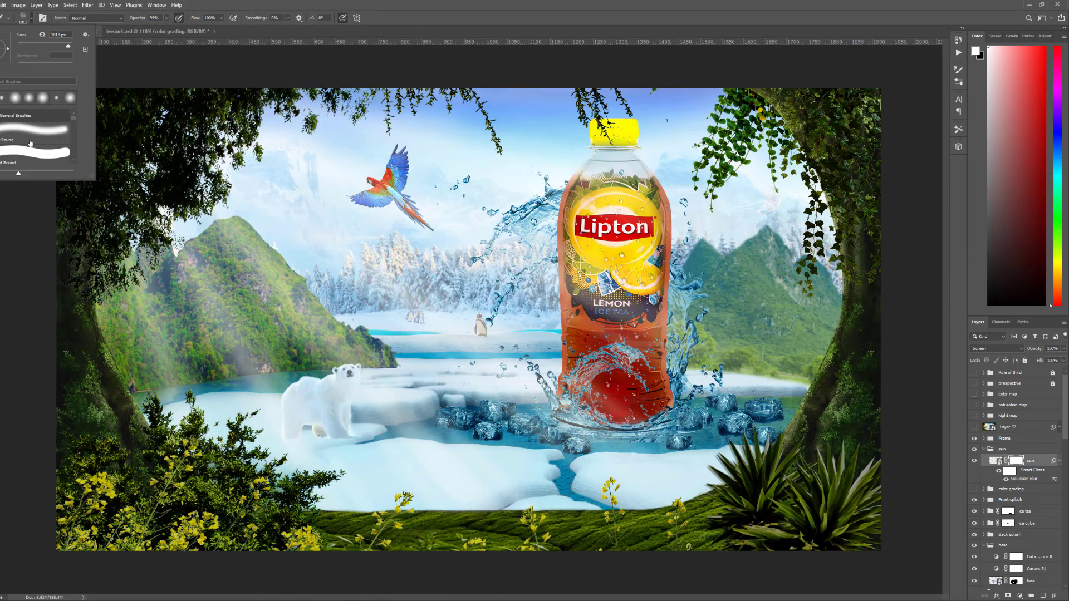
{"action": "left_click_drag", "start_coordinate": [423, 367], "coordinate": [340, 395]}
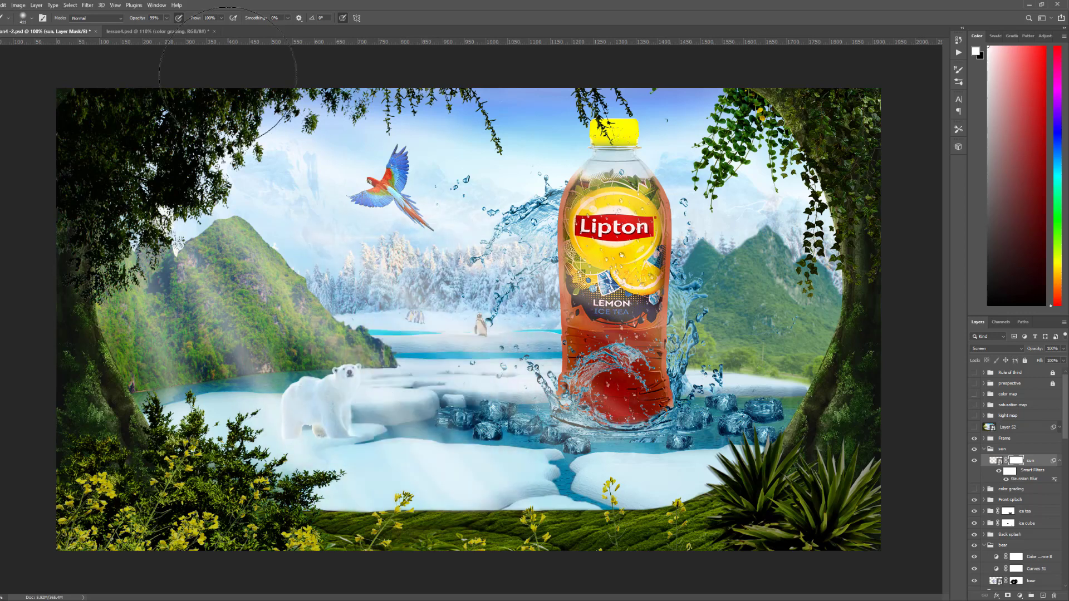
{"action": "left_click", "coordinate": [222, 18]}
{"action": "left_click_drag", "start_coordinate": [220, 28], "coordinate": [186, 32]}
{"action": "left_click_drag", "start_coordinate": [186, 29], "coordinate": [183, 30]}
{"action": "left_click_drag", "start_coordinate": [475, 407], "coordinate": [528, 393]}
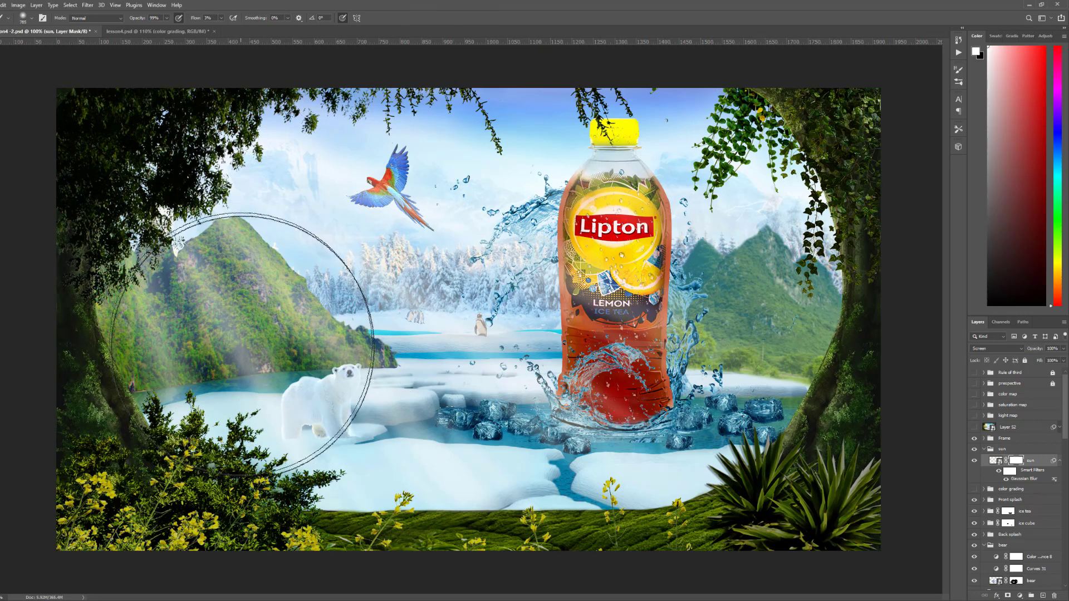
{"action": "key", "text": "x"}
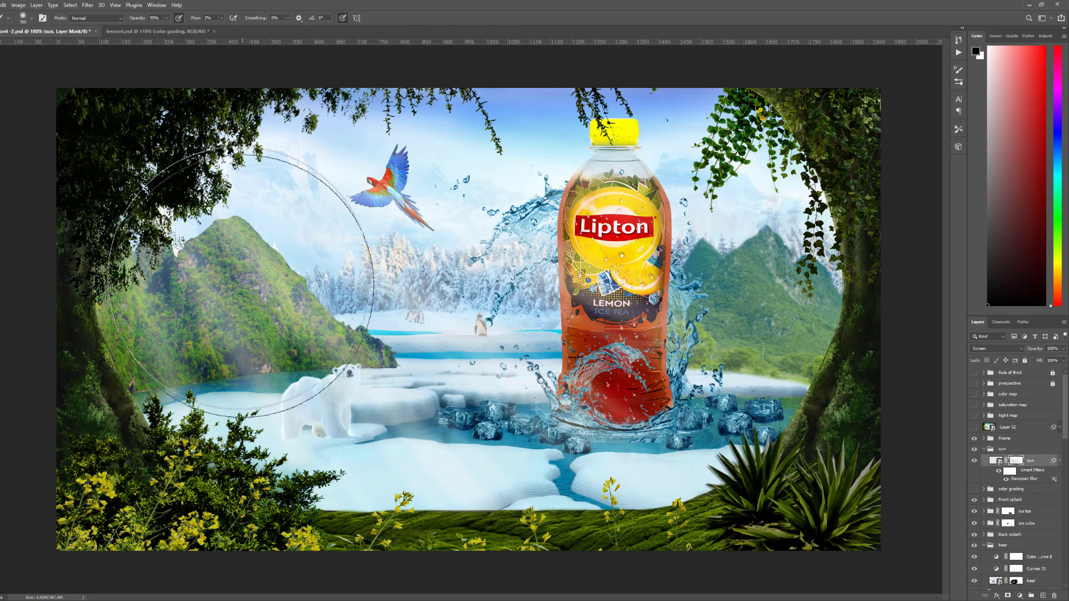
Compare the scene with and without the masked sun rays by repeatedly hiding and showing the sun ray layer
{"action": "left_click", "coordinate": [975, 461]}
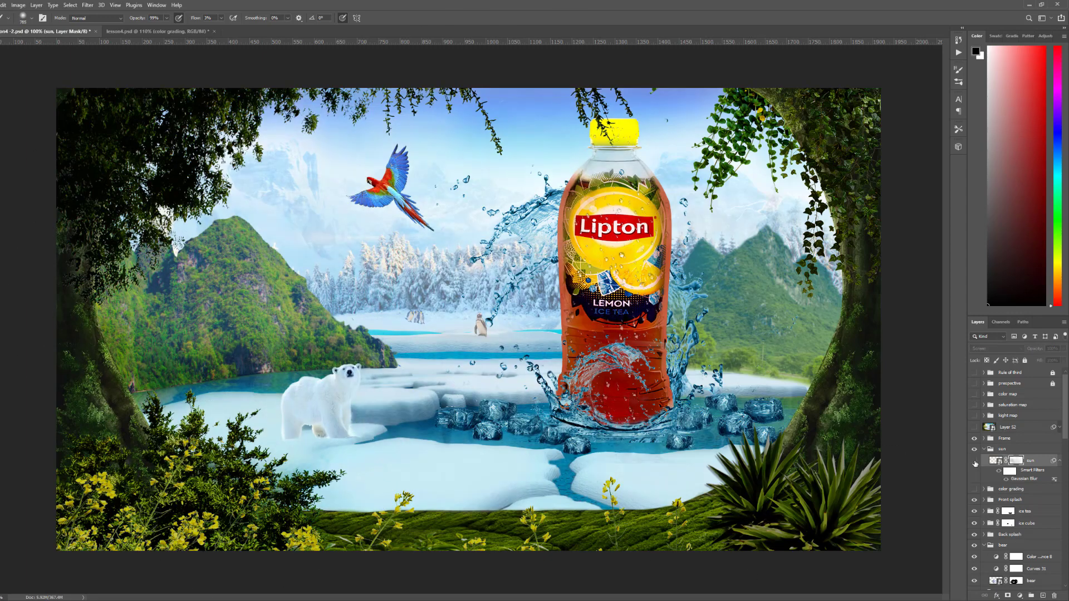
{"action": "left_click", "coordinate": [975, 461]}
{"action": "left_click", "coordinate": [974, 461]}
{"action": "left_click", "coordinate": [974, 461]}
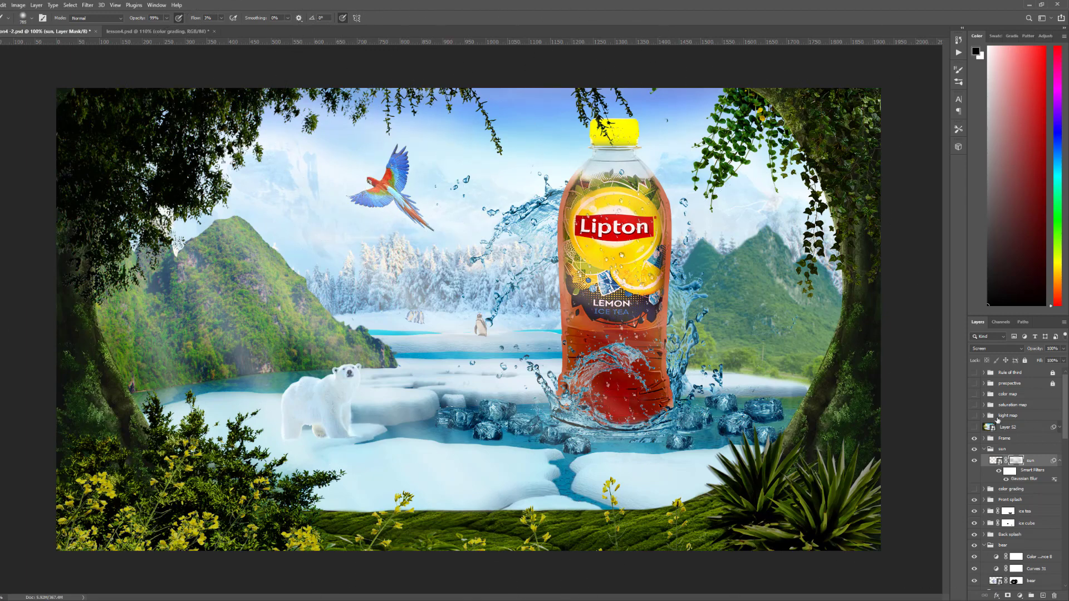
{"action": "left_click", "coordinate": [974, 462]}
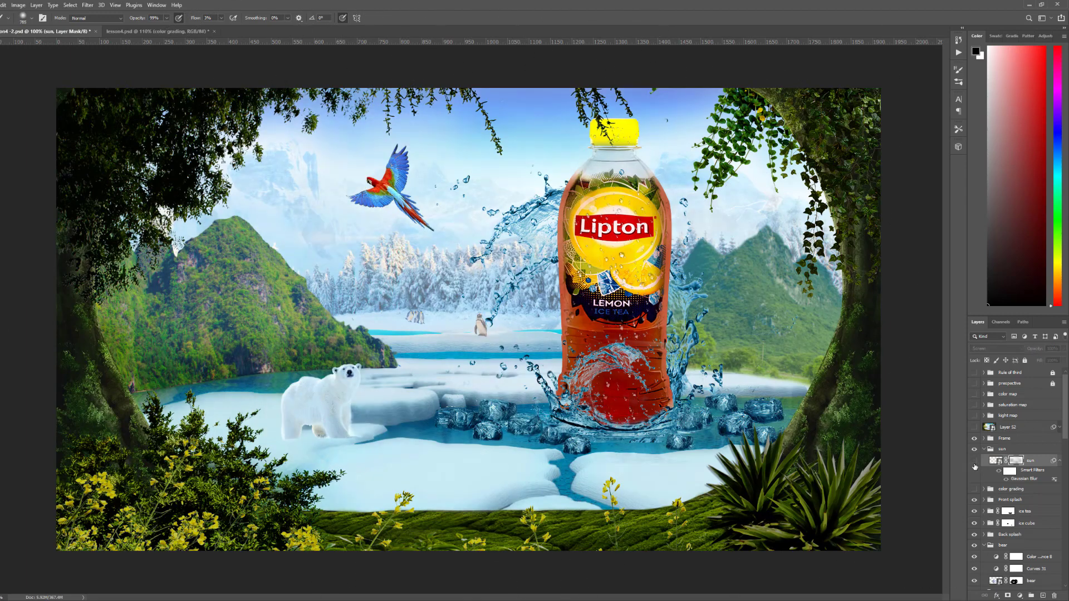
{"action": "left_click", "coordinate": [975, 466]}
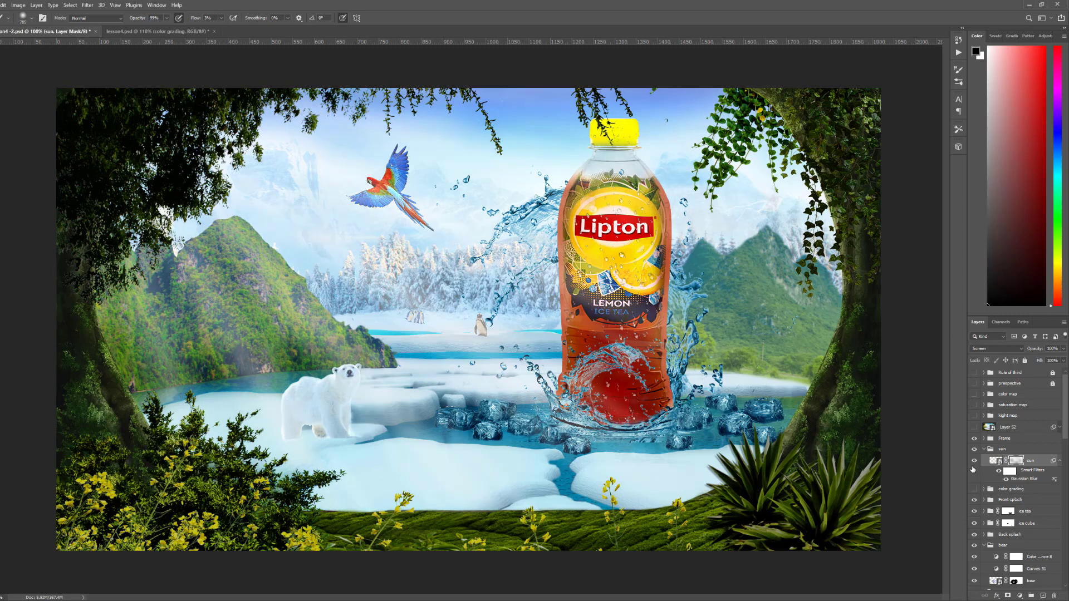
{"action": "left_click", "coordinate": [974, 461]}
{"action": "left_click", "coordinate": [973, 468]}
{"action": "left_click", "coordinate": [974, 462]}
{"action": "left_click", "coordinate": [974, 462]}
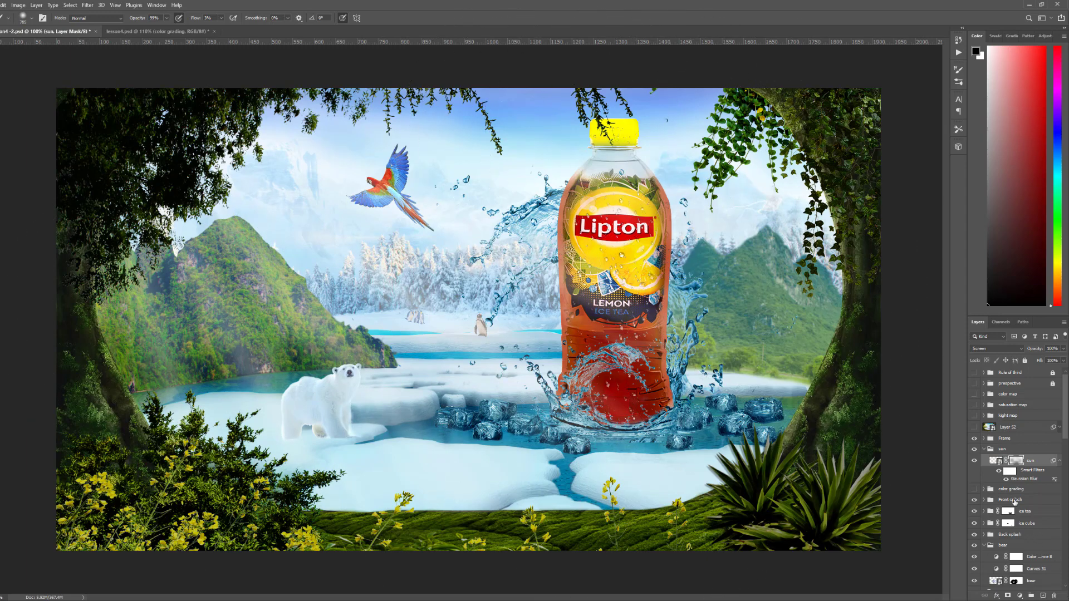
{"action": "left_click", "coordinate": [975, 462]}
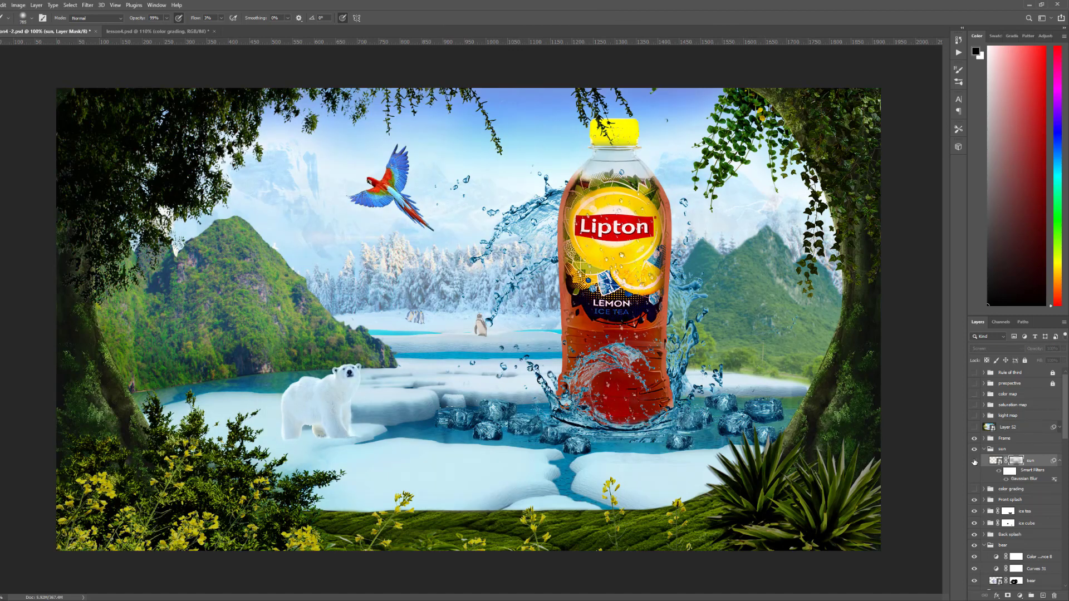
{"action": "left_click", "coordinate": [975, 462]}
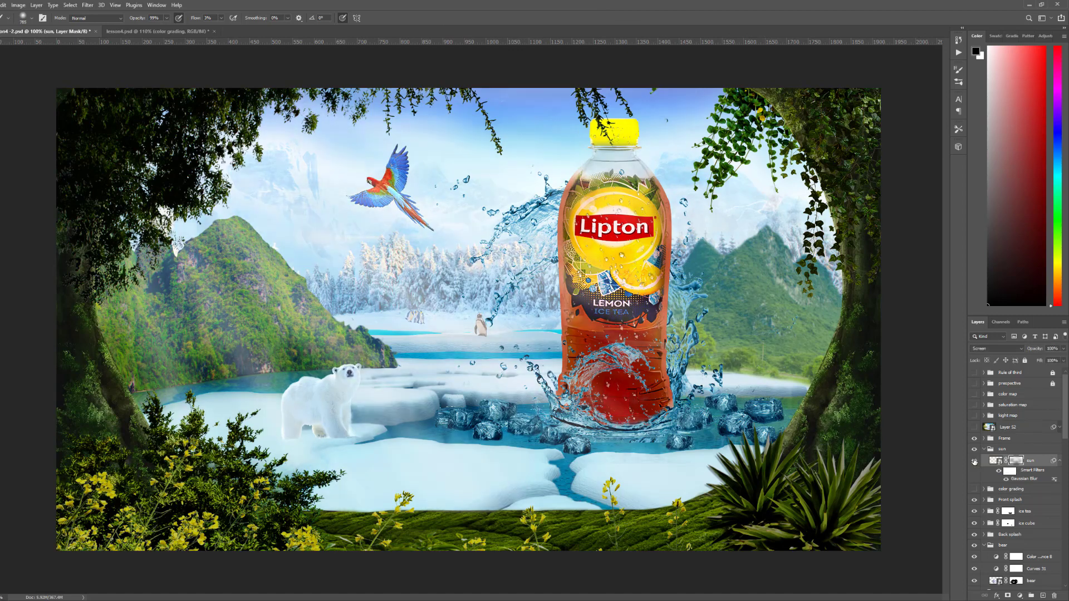
{"action": "left_click", "coordinate": [974, 462]}
{"action": "left_click", "coordinate": [975, 461]}
{"action": "left_click", "coordinate": [974, 461]}
{"action": "left_click", "coordinate": [974, 461]}
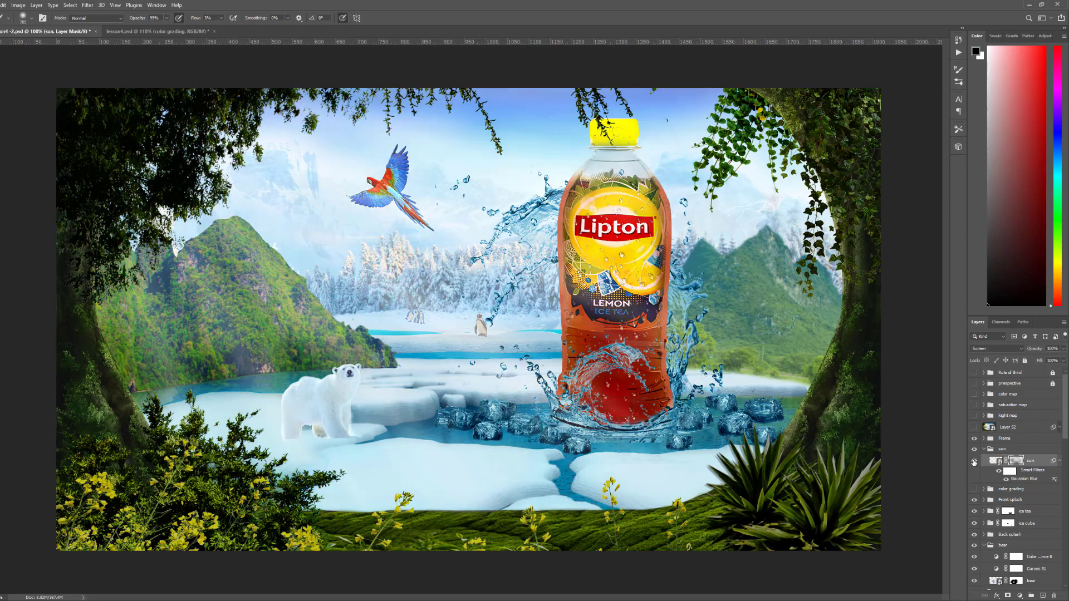
{"action": "left_click", "coordinate": [974, 461]}
{"action": "left_click", "coordinate": [974, 462]}
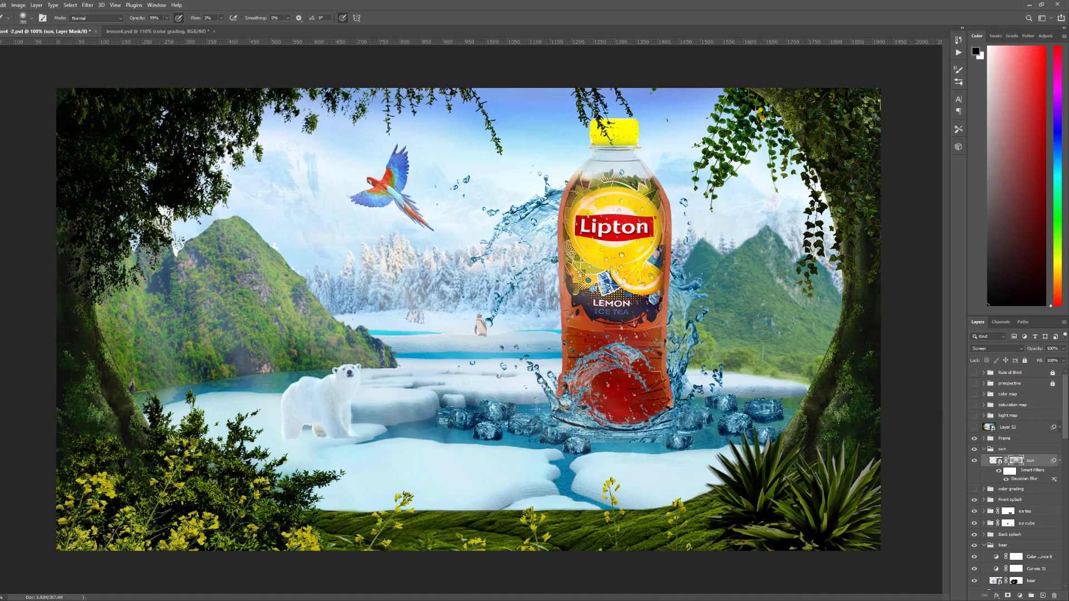
{"action": "left_click", "coordinate": [974, 462]}
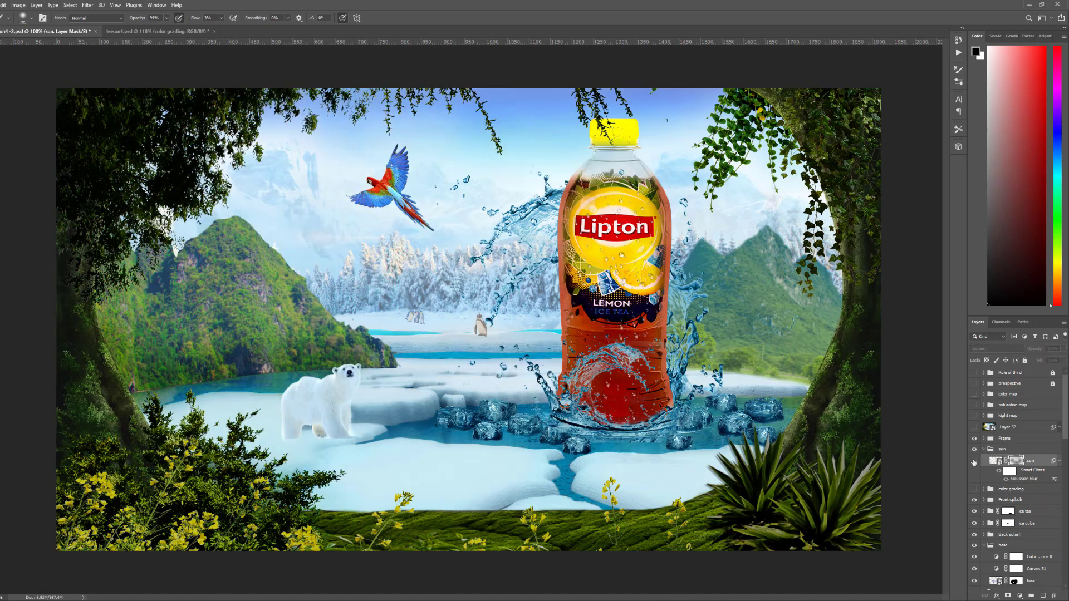
{"action": "left_click", "coordinate": [974, 462]}
{"action": "left_click", "coordinate": [974, 462]}
{"action": "left_click", "coordinate": [974, 462]}
{"action": "left_click", "coordinate": [974, 462]}
{"action": "left_click", "coordinate": [974, 462]}
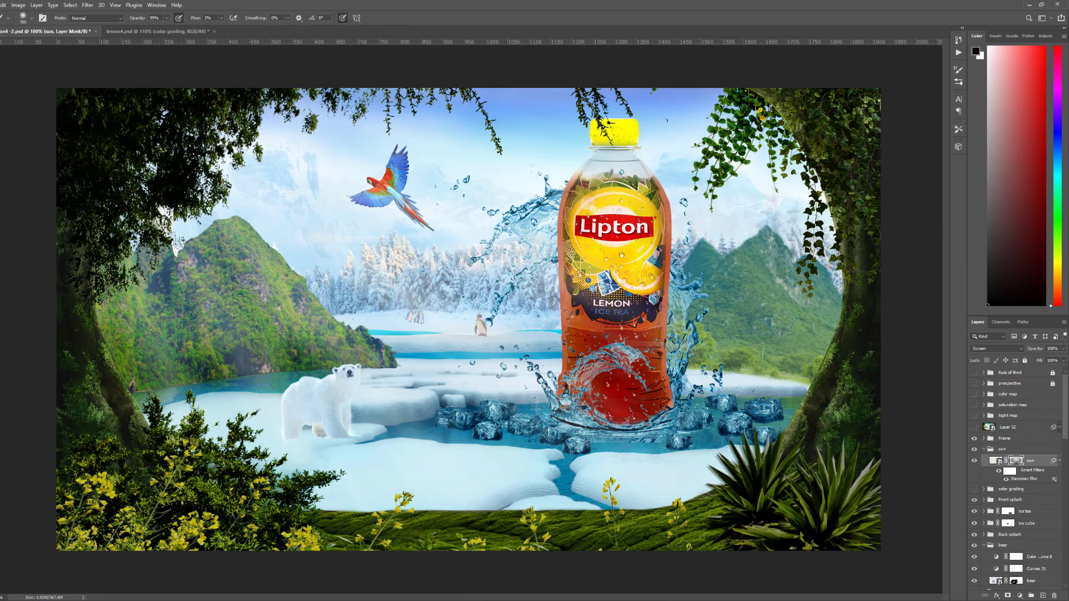
Place sun.jpeg from the lipton 04 files folder into the composite across the full canvas and commit the placement
{"action": "key", "text": "v"}
{"action": "left_click", "coordinate": [902, 247]}
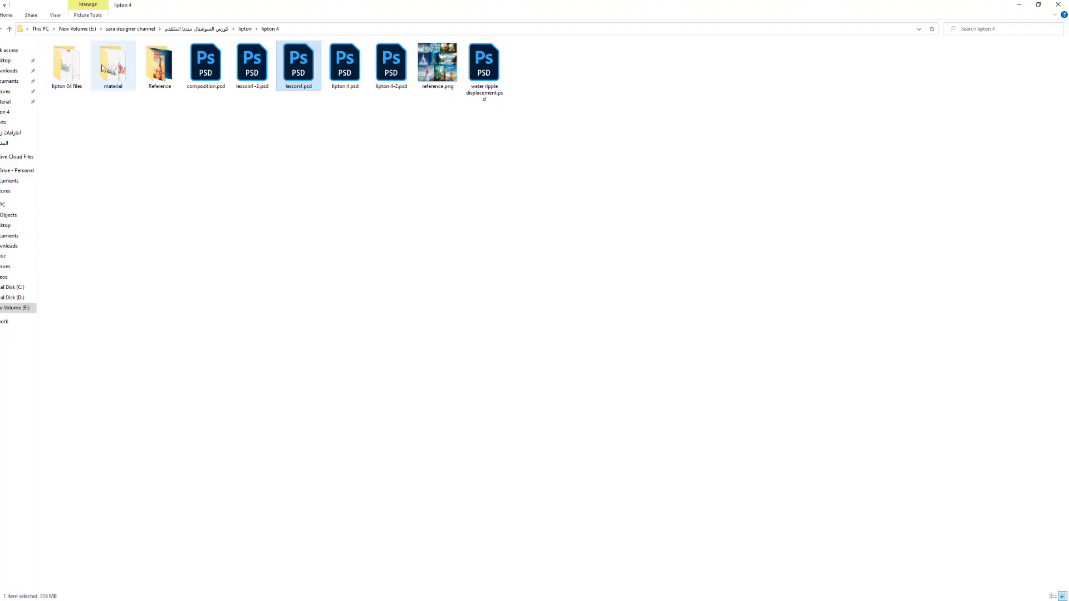
{"action": "double_click", "coordinate": [75, 72]}
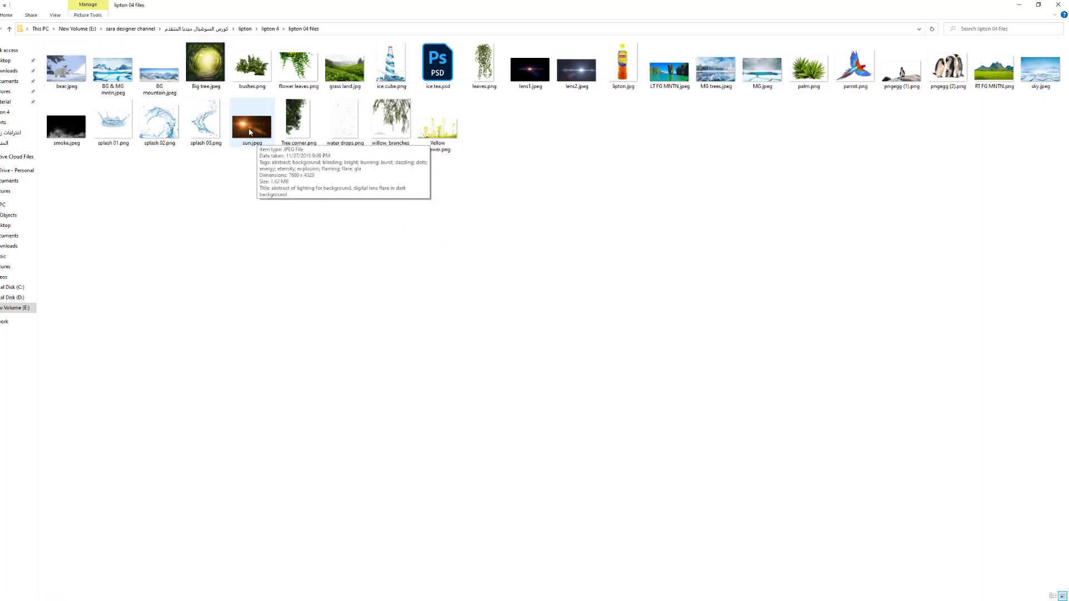
{"action": "left_click_drag", "start_coordinate": [243, 128], "coordinate": [242, 233]}
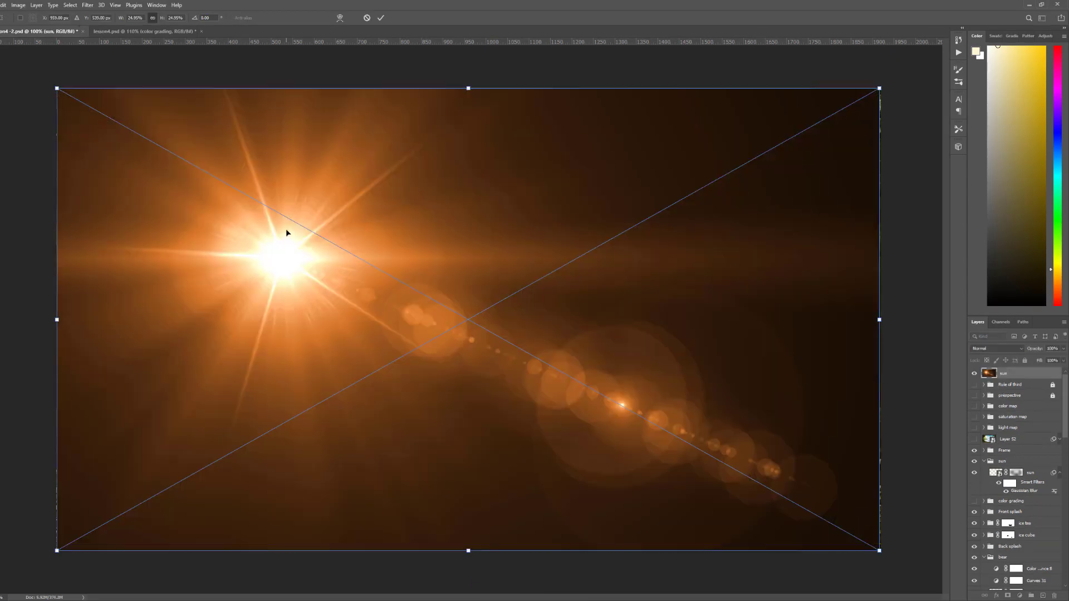
{"action": "left_click", "coordinate": [381, 18]}
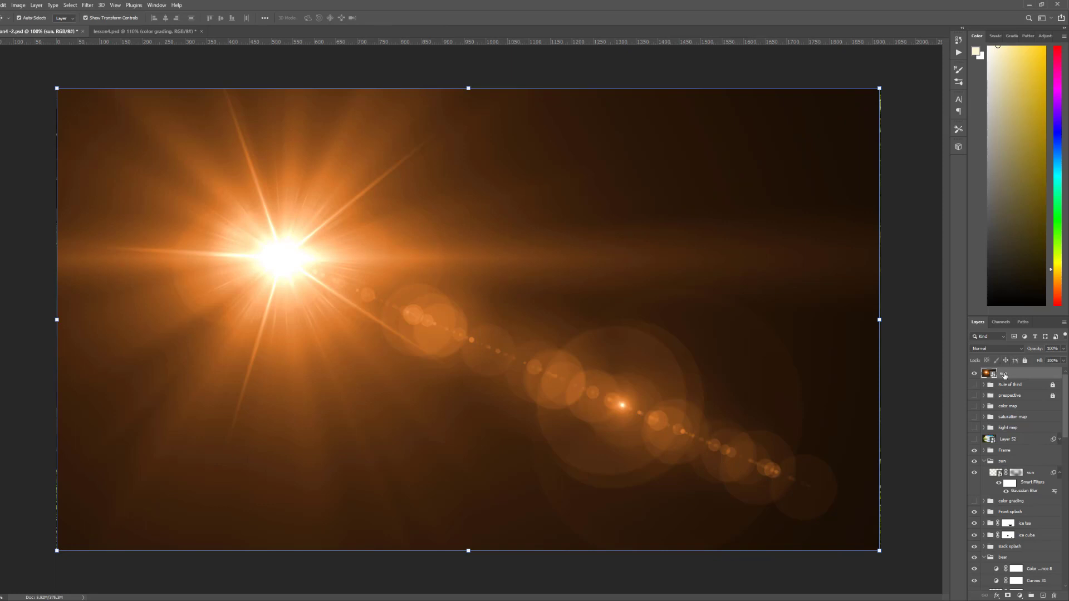
Move the placed sun flare layer into the sun group above the rays and set its blending mode to Screen
{"action": "left_click_drag", "start_coordinate": [1004, 374], "coordinate": [1012, 467]}
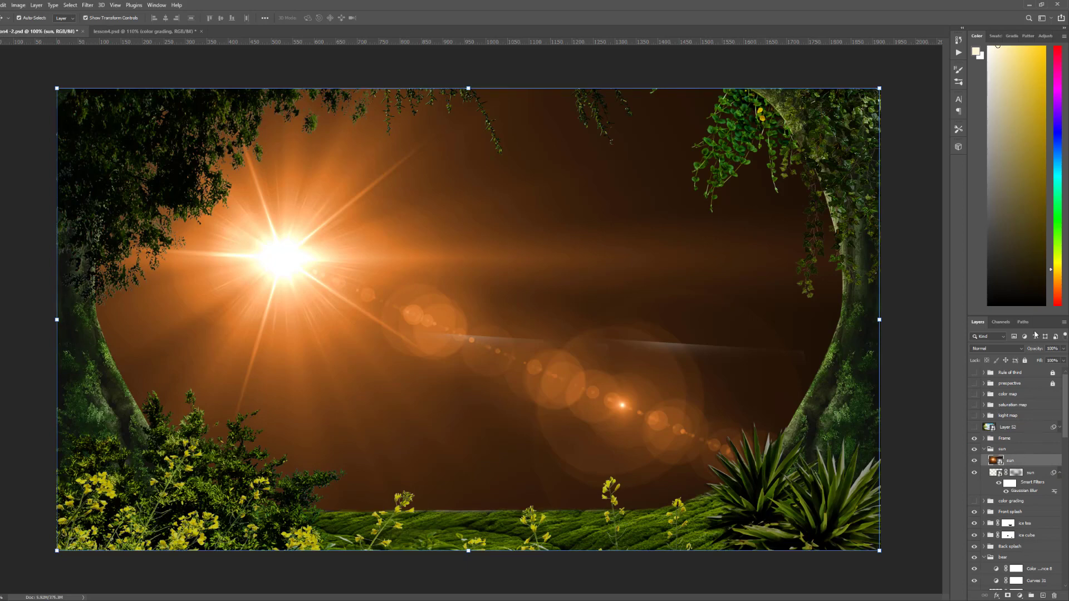
{"action": "left_click", "coordinate": [1019, 348]}
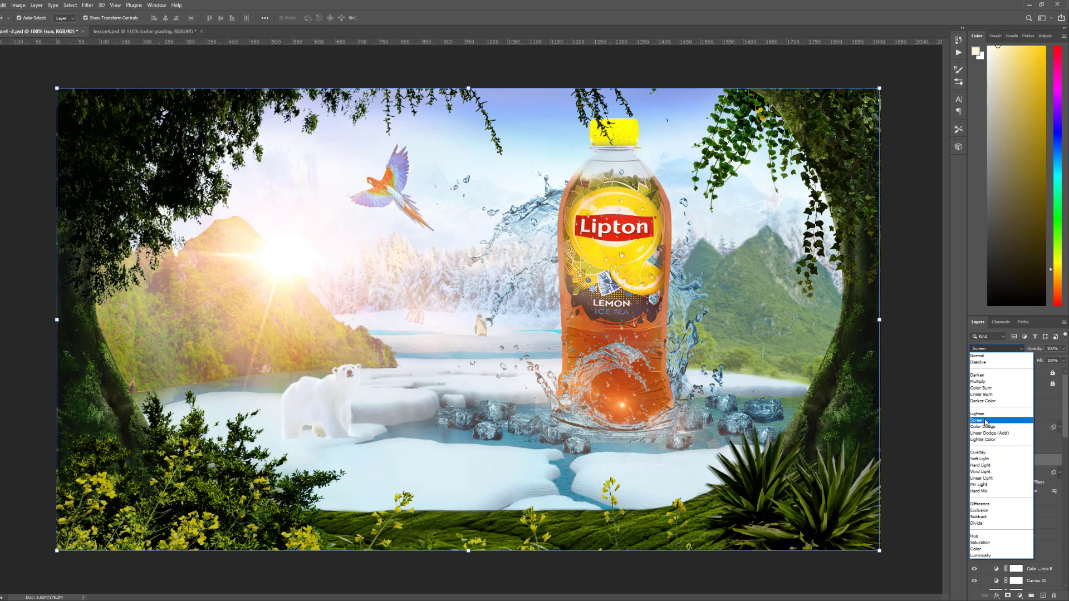
{"action": "left_click", "coordinate": [986, 421]}
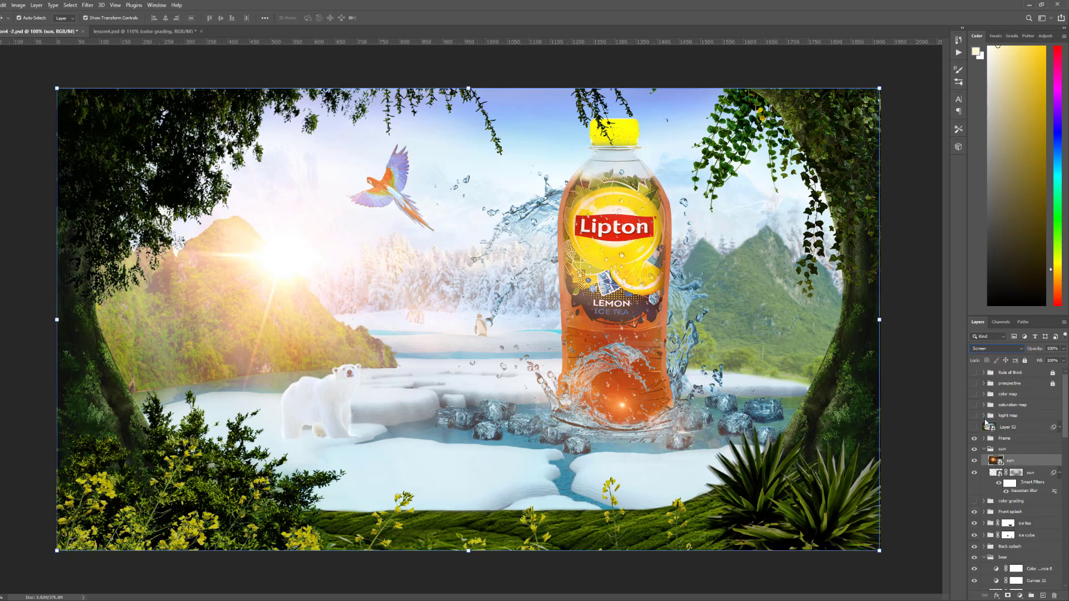
Reposition the sun flare so its bright center sits beside the upper-left tree foliage, above the left mountain, and deselect the layer
{"action": "left_click_drag", "start_coordinate": [288, 265], "coordinate": [227, 186]}
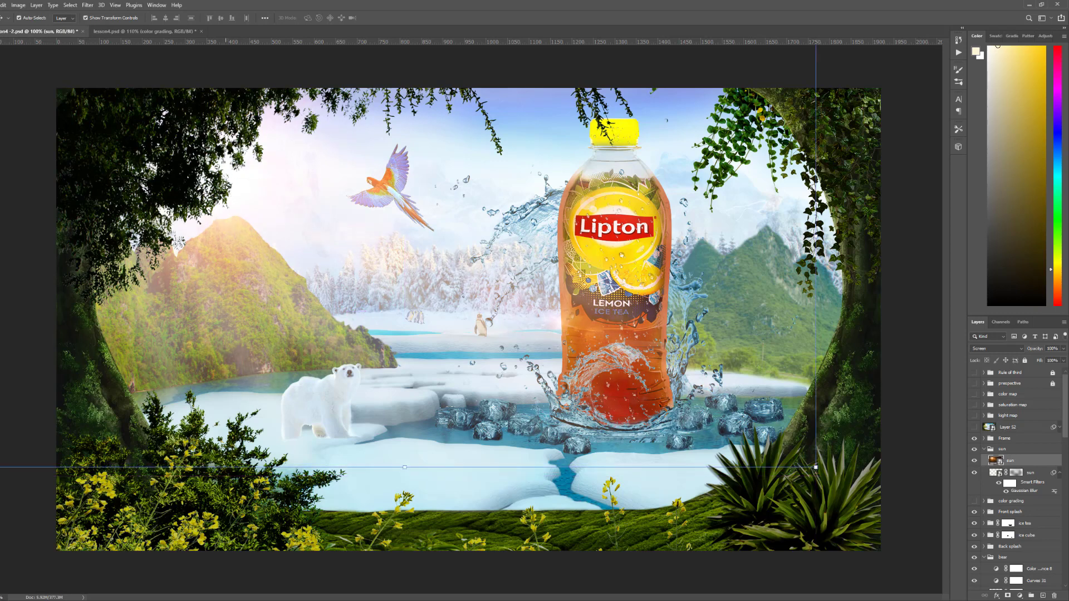
{"action": "left_click", "coordinate": [888, 334]}
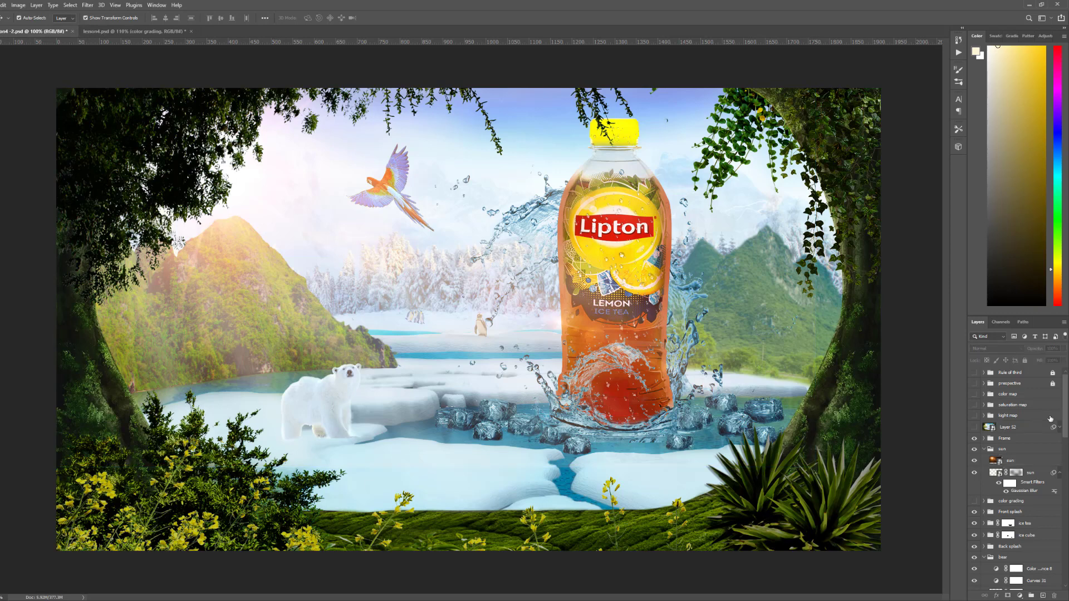
Add a Levels adjustment layer above the sun flare and moderately darken the midtones, keeping the black input level at 0
{"action": "left_click", "coordinate": [1007, 463]}
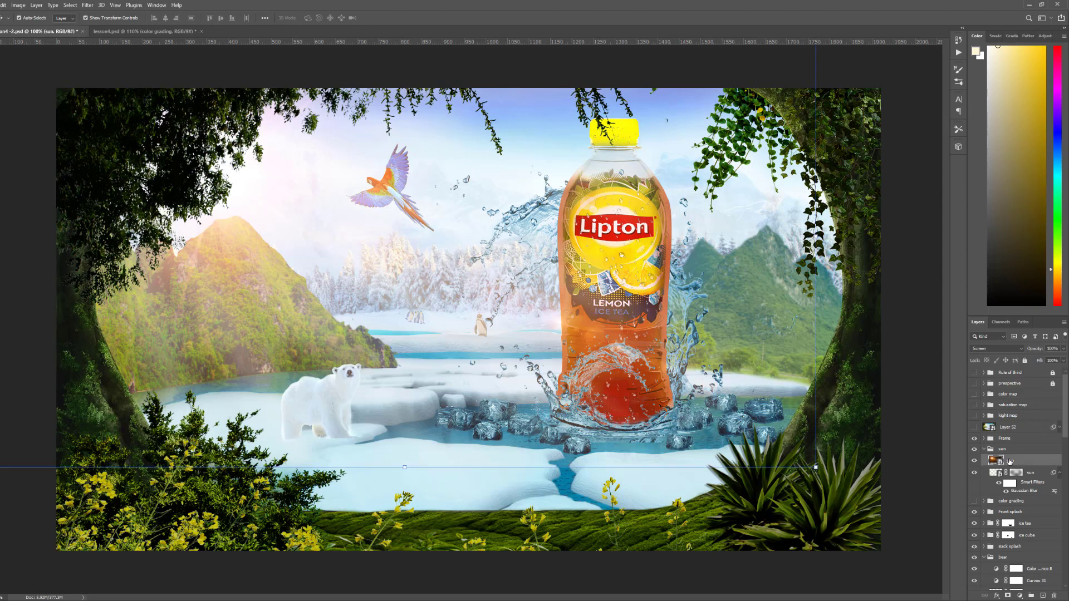
{"action": "left_click", "coordinate": [1020, 595]}
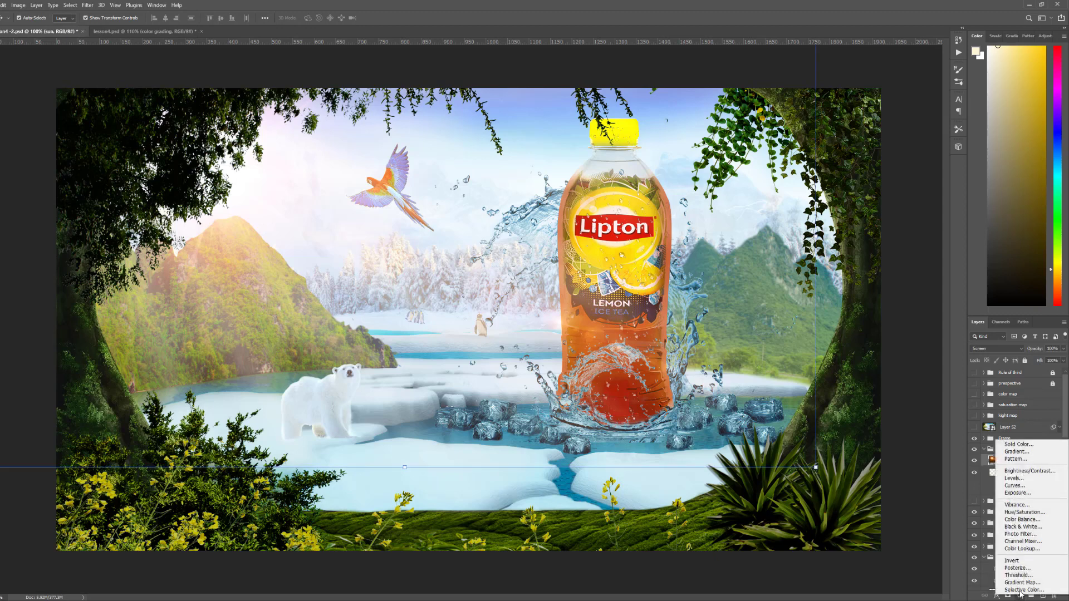
{"action": "left_click", "coordinate": [1030, 480]}
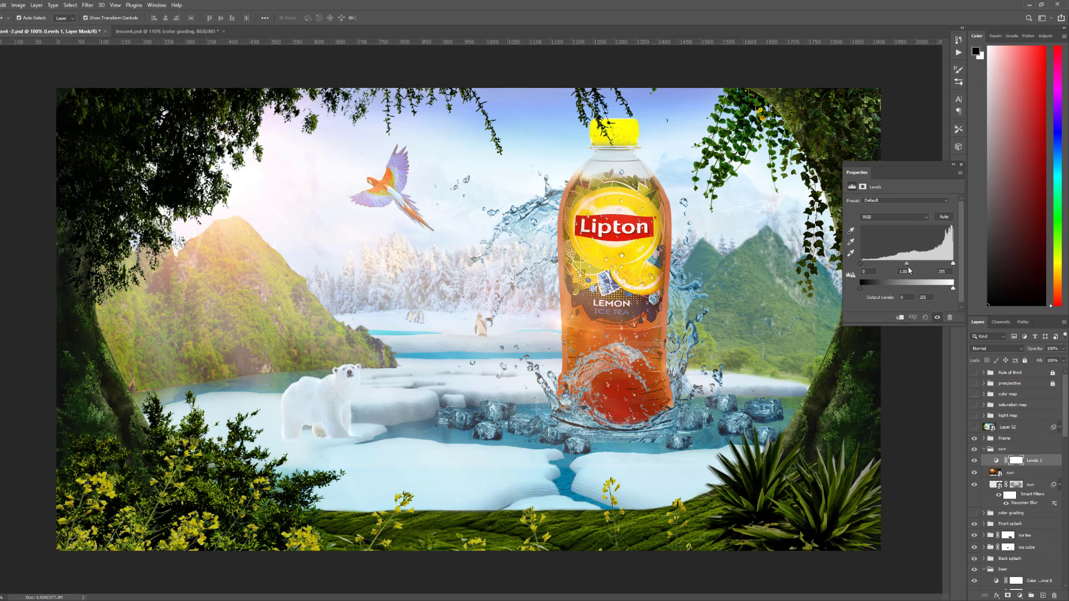
{"action": "mouse_move", "coordinate": [908, 265]}
{"action": "left_mouse_down"}
{"action": "mouse_move", "coordinate": [918, 265]}
{"action": "mouse_move", "coordinate": [855, 264]}
{"action": "mouse_move", "coordinate": [925, 266]}
{"action": "mouse_move", "coordinate": [913, 266]}
{"action": "left_mouse_up"}
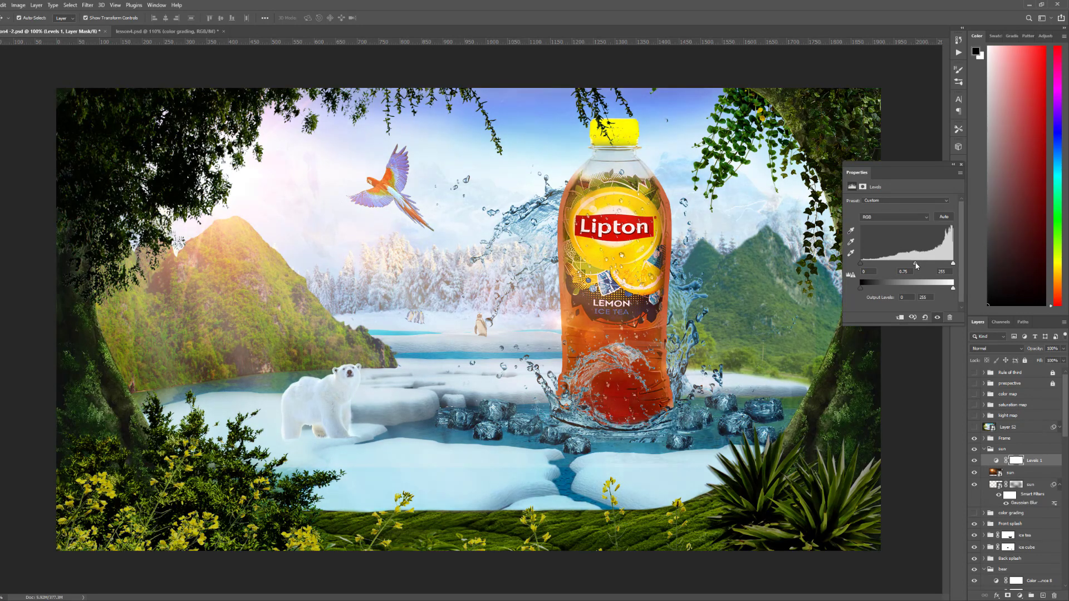
{"action": "left_click_drag", "start_coordinate": [917, 266], "coordinate": [929, 265]}
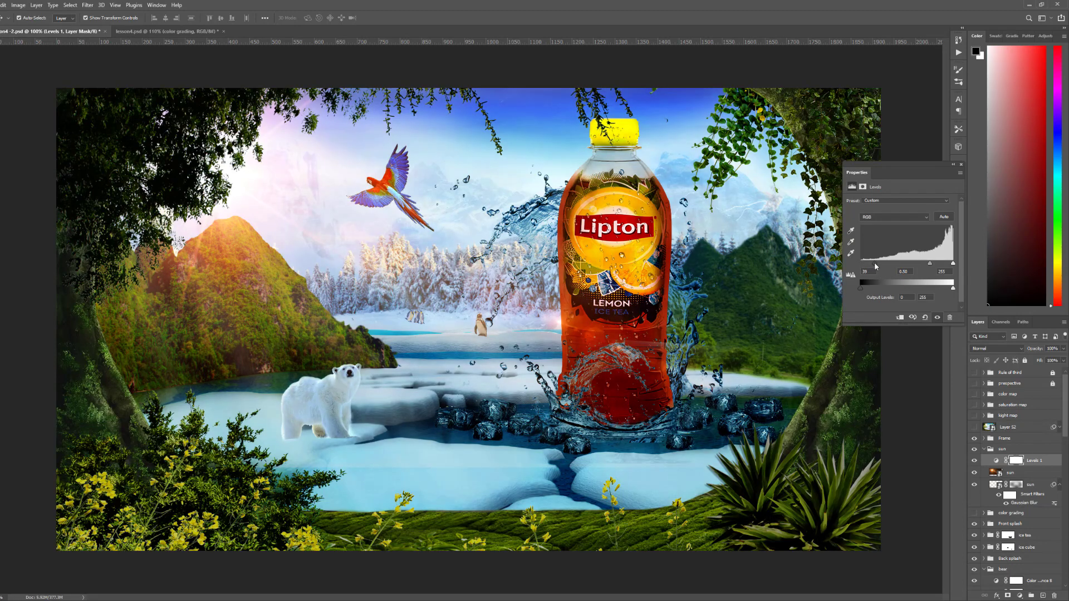
{"action": "left_click_drag", "start_coordinate": [868, 265], "coordinate": [860, 265]}
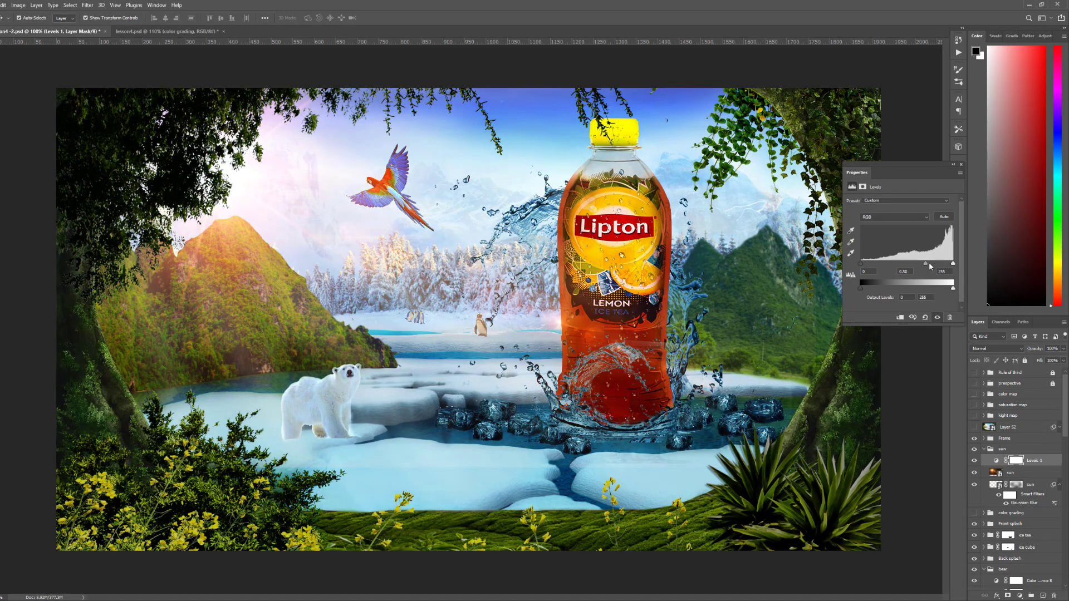
{"action": "left_click_drag", "start_coordinate": [927, 265], "coordinate": [915, 265]}
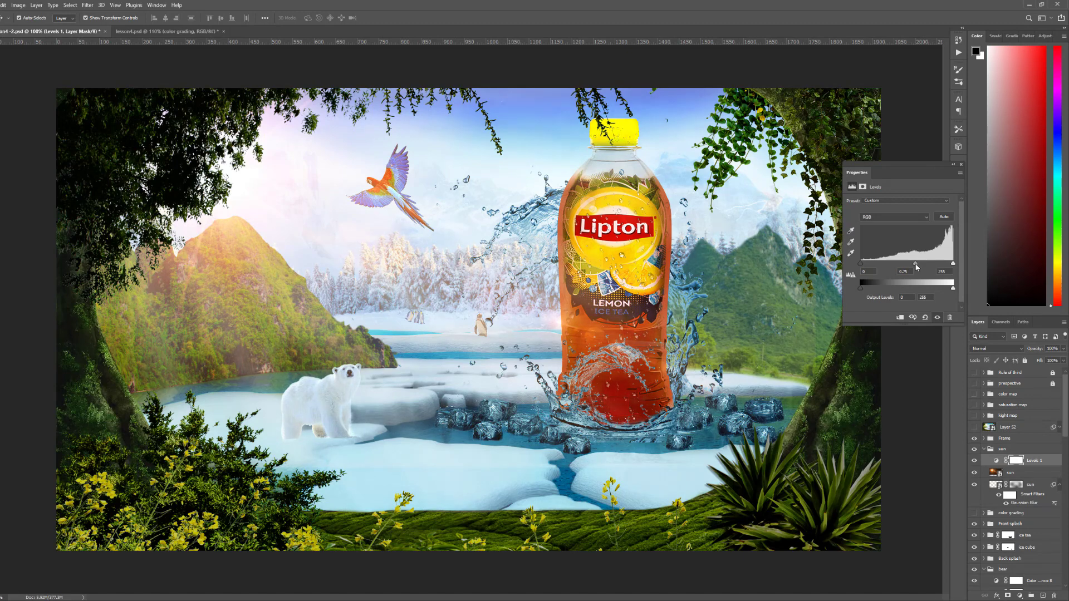
{"action": "left_click", "coordinate": [913, 319]}
{"action": "left_click_drag", "start_coordinate": [919, 265], "coordinate": [915, 266]}
Add a layer mask to the sun flare, softly paint black over its lower edge on the ice near the bottle's base, and deselect it
{"action": "left_click", "coordinate": [1013, 473]}
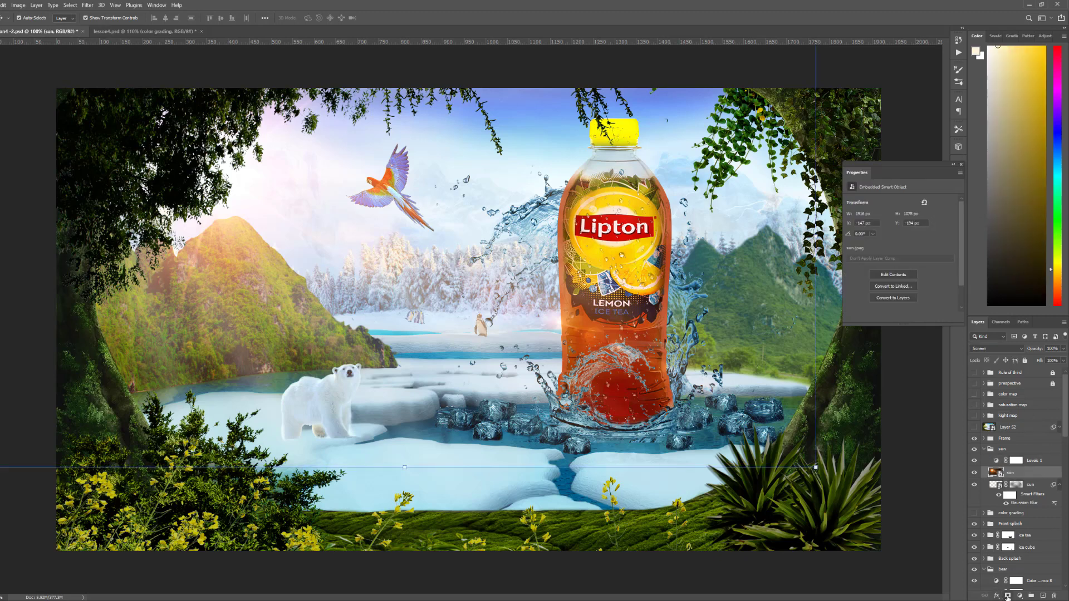
{"action": "left_click", "coordinate": [1008, 596]}
{"action": "key", "text": "b"}
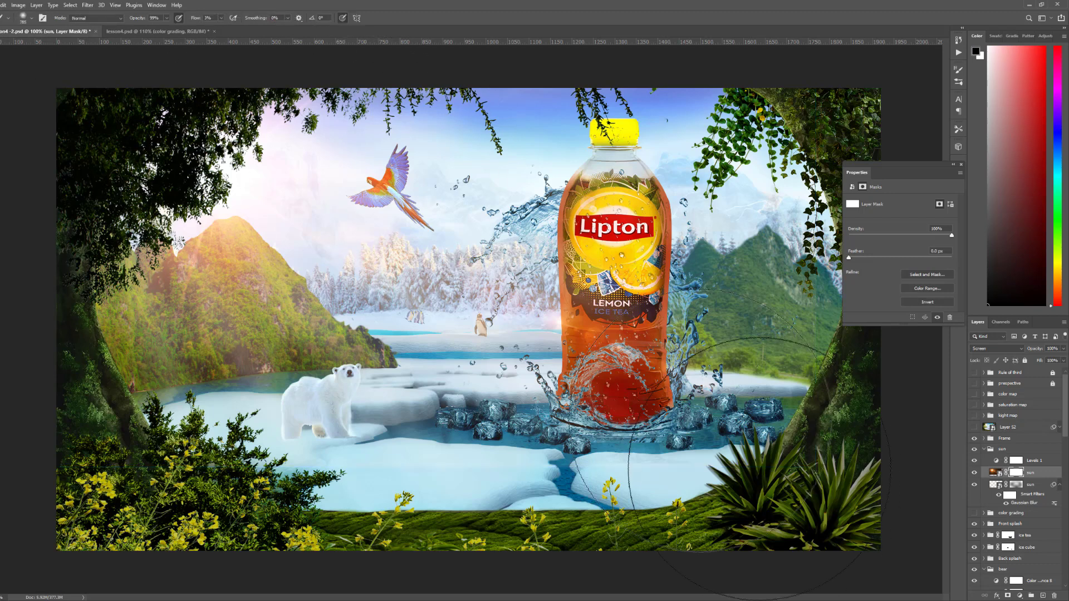
{"action": "key", "text": "bracketleft"}
{"action": "key", "text": "bracketleft"}
{"action": "key", "text": "bracketleft"}
{"action": "key", "text": "bracketleft"}
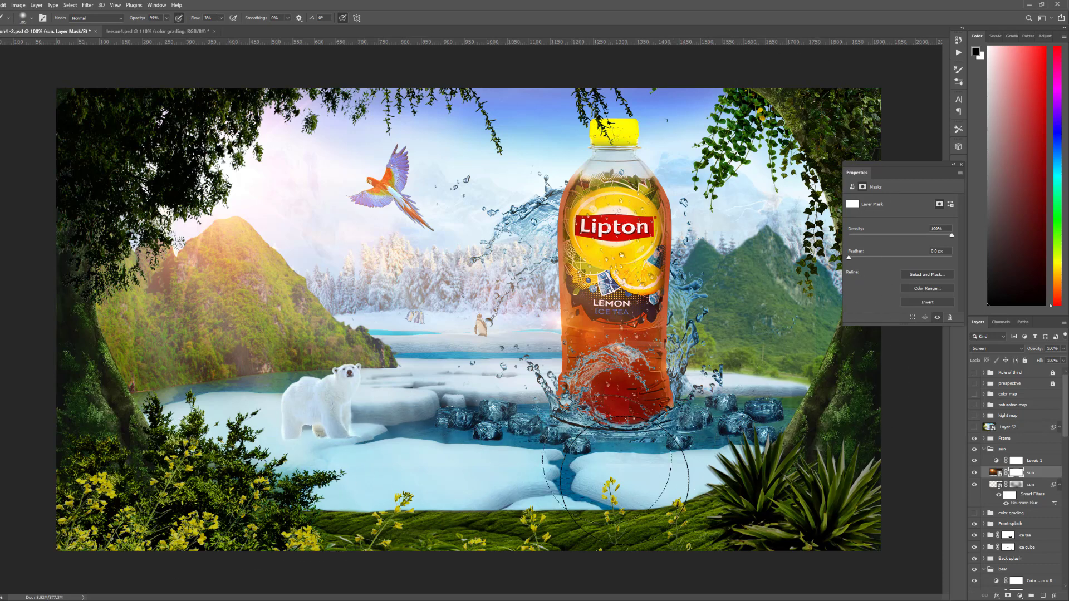
{"action": "mouse_move", "coordinate": [608, 473]}
{"action": "left_mouse_down"}
{"action": "mouse_move", "coordinate": [739, 473]}
{"action": "mouse_move", "coordinate": [702, 447]}
{"action": "left_mouse_up"}
{"action": "scroll", "coordinate": [739, 473], "scroll_direction": "up", "scroll_amount": 2}
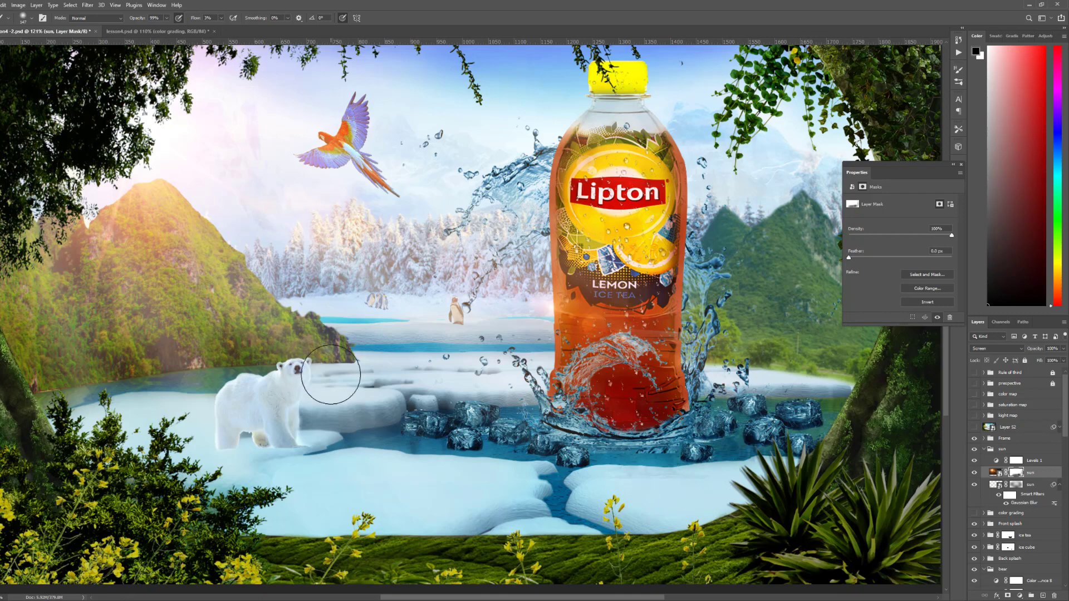
{"action": "scroll", "coordinate": [329, 377], "scroll_direction": "down", "scroll_amount": 2}
{"action": "scroll", "coordinate": [331, 376], "scroll_direction": "up", "scroll_amount": 1}
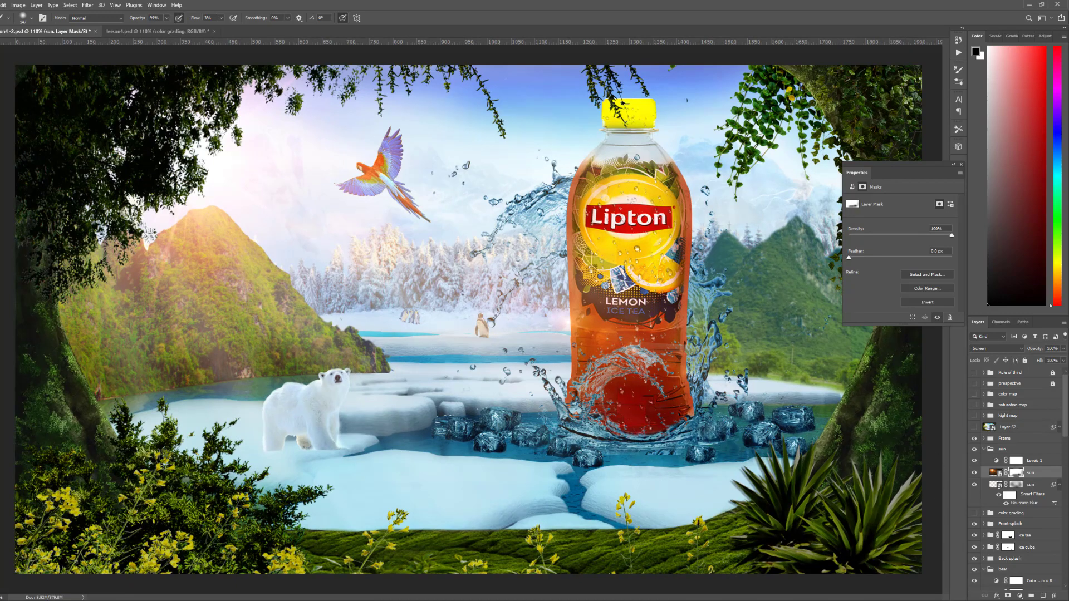
{"action": "key", "text": "v"}
{"action": "left_click", "coordinate": [658, 444]}
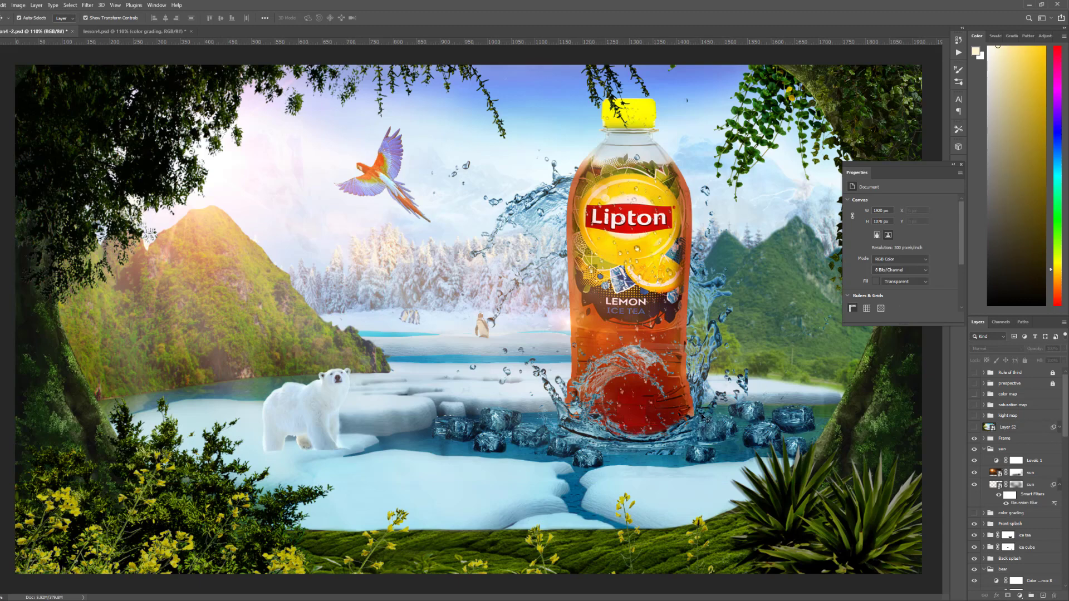
Nudge the pngwing.com (3) splash layer in the Back splash group up 15 px behind the bottle and deselect it
{"action": "scroll", "coordinate": [1034, 510], "scroll_direction": "down", "scroll_amount": 3}
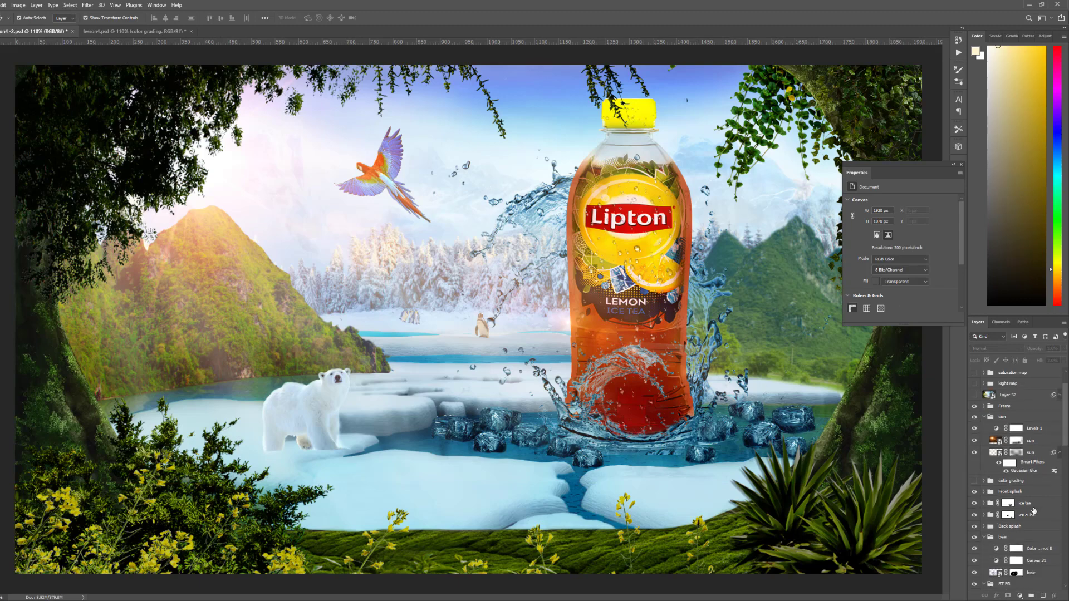
{"action": "scroll", "coordinate": [1034, 510], "scroll_direction": "down", "scroll_amount": 3}
{"action": "left_click", "coordinate": [984, 494]}
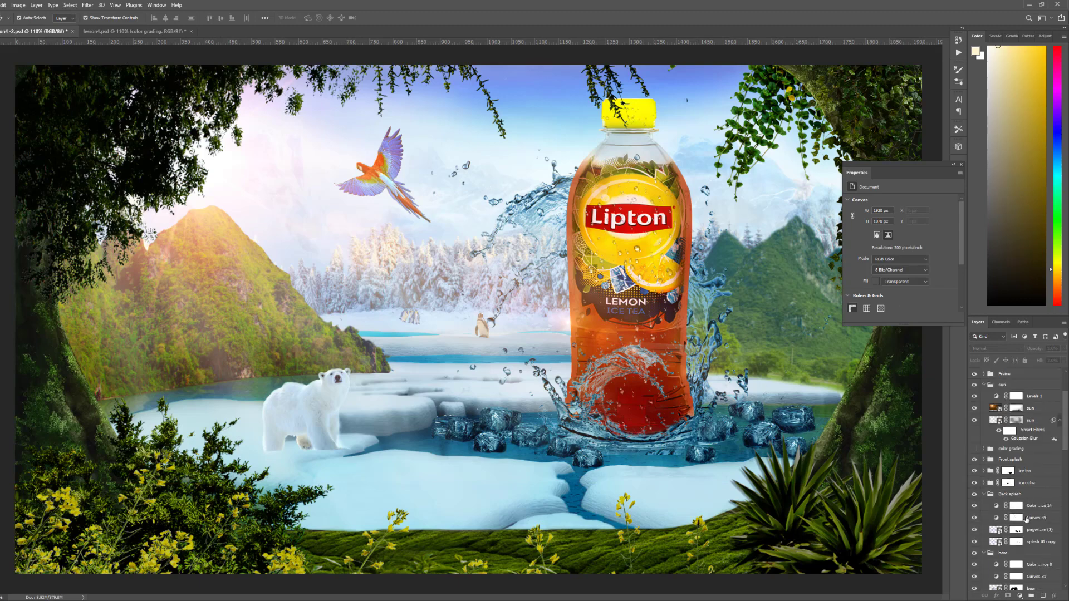
{"action": "left_click", "coordinate": [1030, 531]}
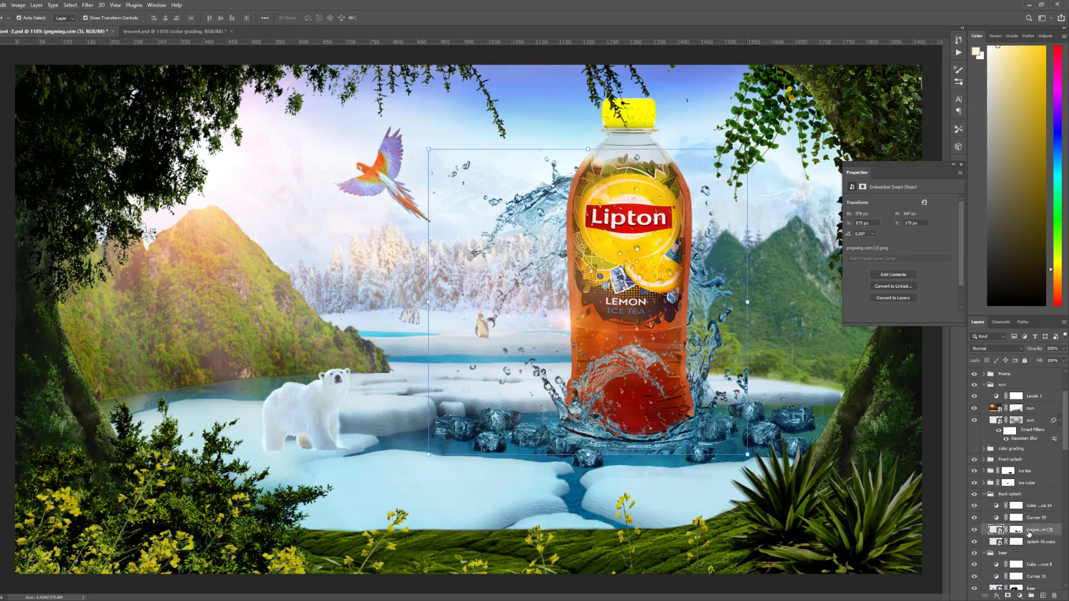
{"action": "key", "text": "Up"}
{"action": "key", "text": "Up"}
{"action": "key", "text": "Up"}
{"action": "key", "text": "Up"}
{"action": "key", "text": "Up"}
{"action": "key", "text": "Up"}
{"action": "key", "text": "Up"}
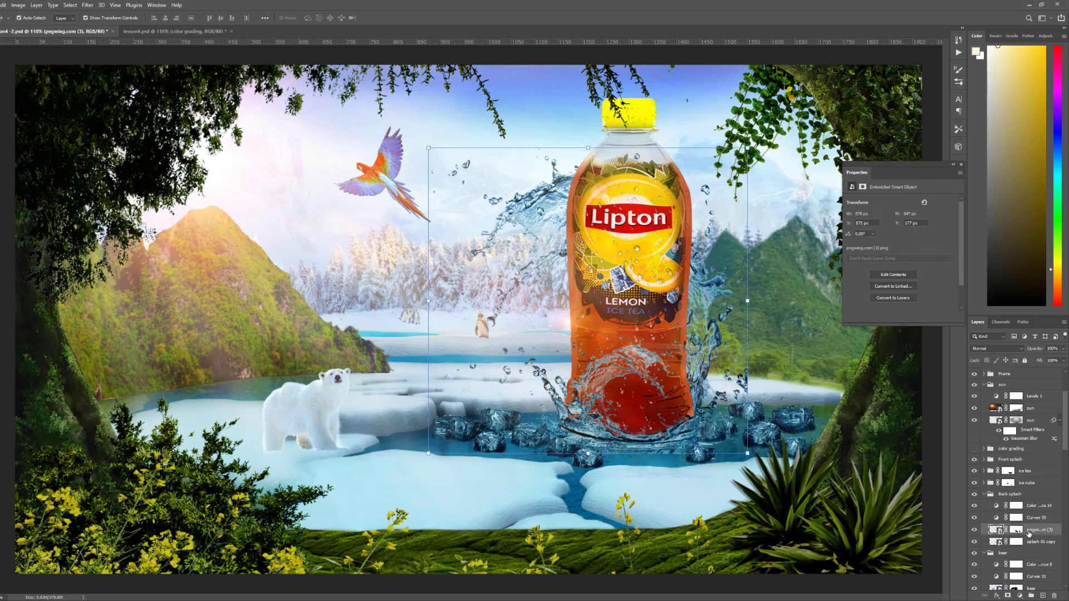
{"action": "key", "text": "Up"}
{"action": "key", "text": "Up"}
{"action": "key", "text": "Up"}
{"action": "key", "text": "Up"}
{"action": "key", "text": "Up"}
{"action": "key", "text": "Up"}
{"action": "key", "text": "Up"}
{"action": "key", "text": "Up"}
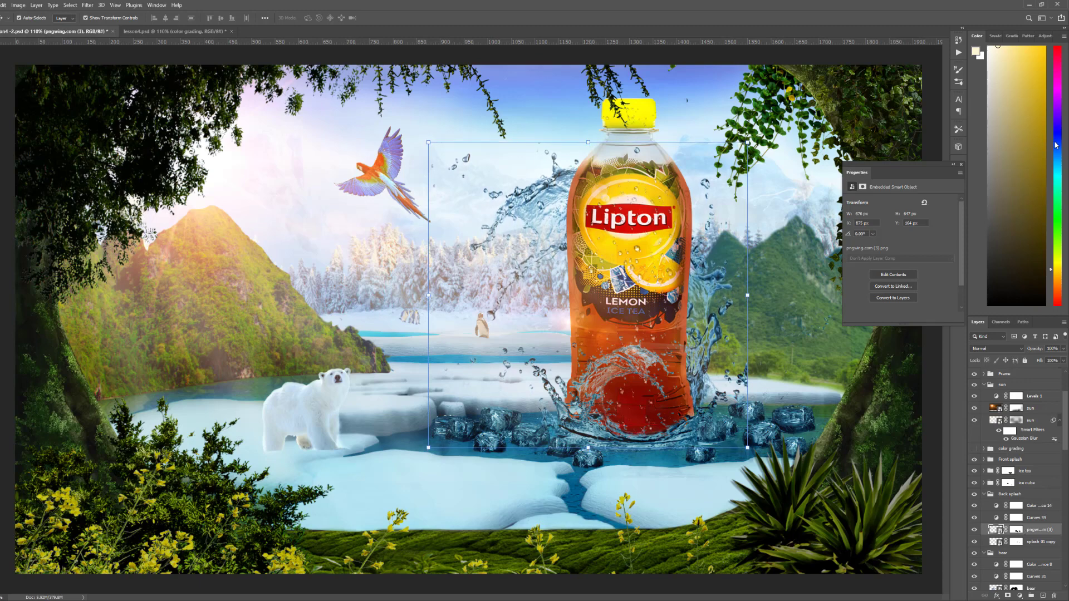
{"action": "left_click", "coordinate": [766, 589]}
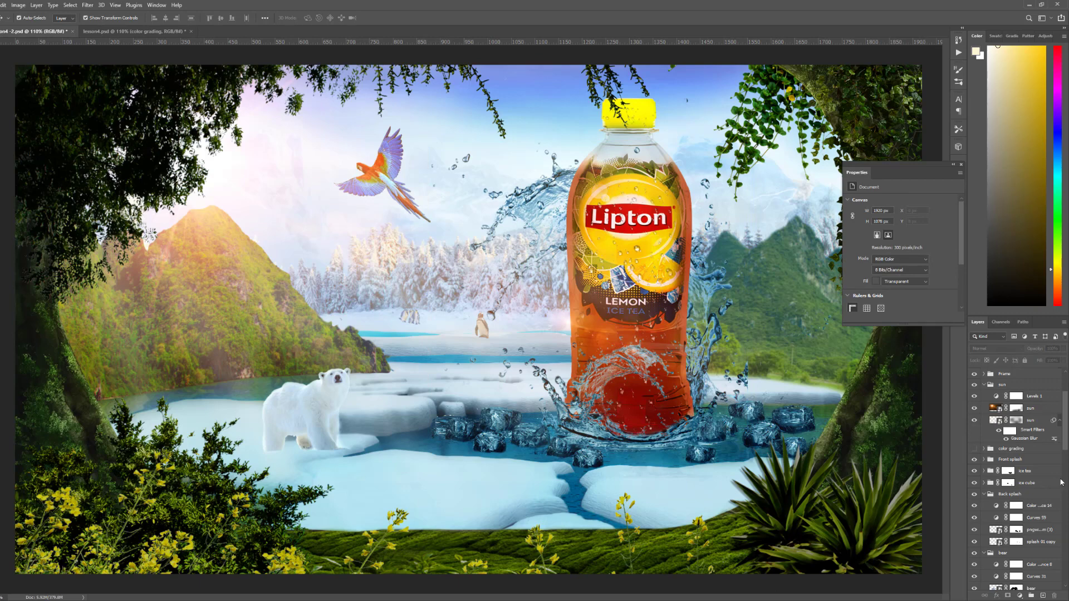
Compare the composite with and without the sun flare layer, then inspect the whole image with the properties closed
{"action": "left_click", "coordinate": [974, 411]}
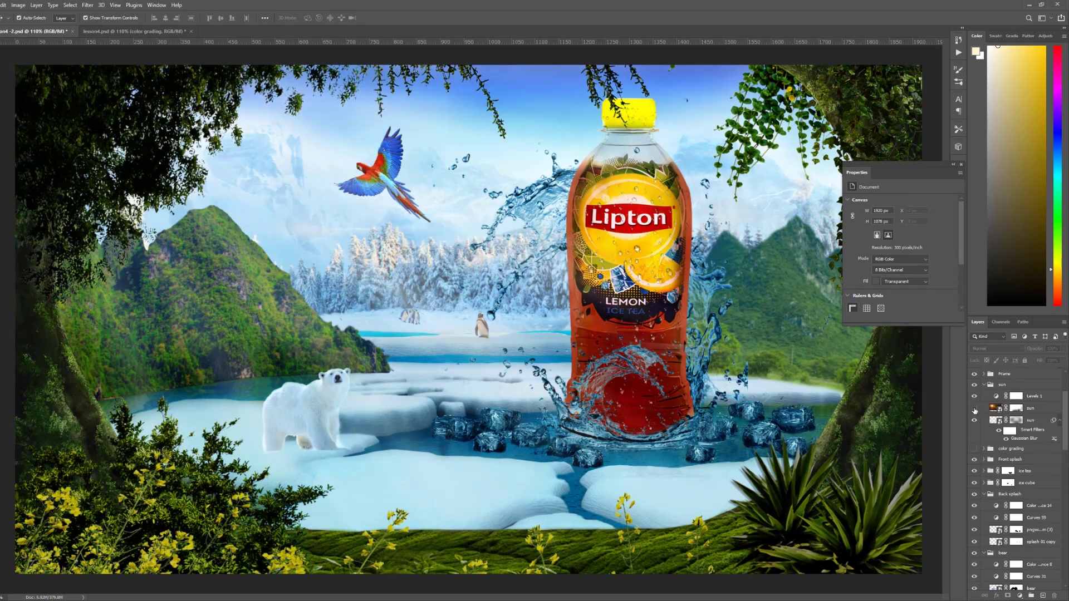
{"action": "left_click", "coordinate": [974, 410]}
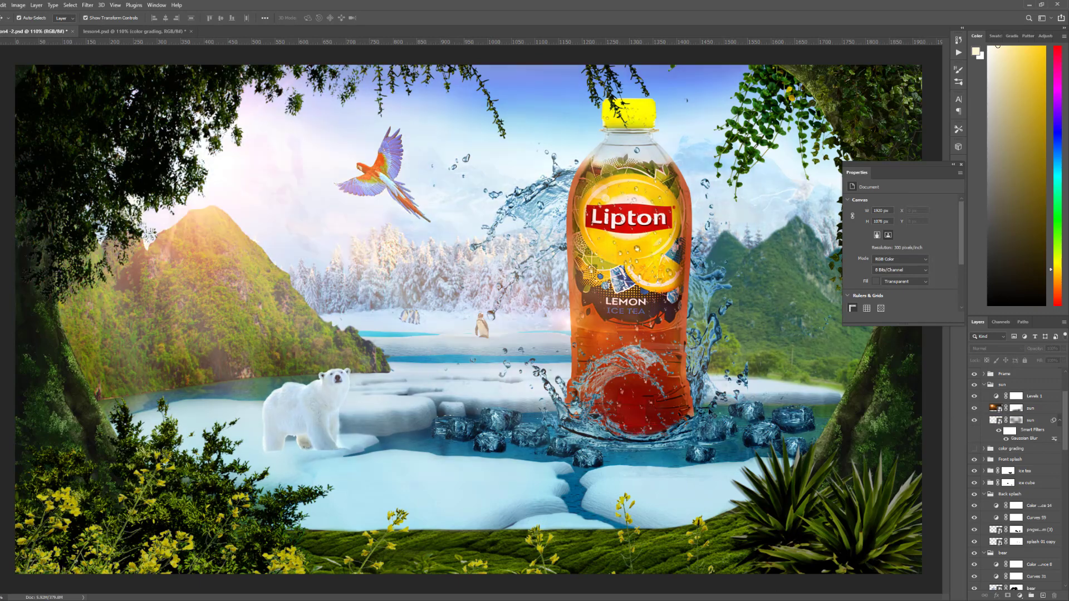
{"action": "scroll", "coordinate": [710, 412], "scroll_direction": "down", "scroll_amount": 3}
{"action": "scroll", "coordinate": [773, 211], "scroll_direction": "up", "scroll_amount": 2}
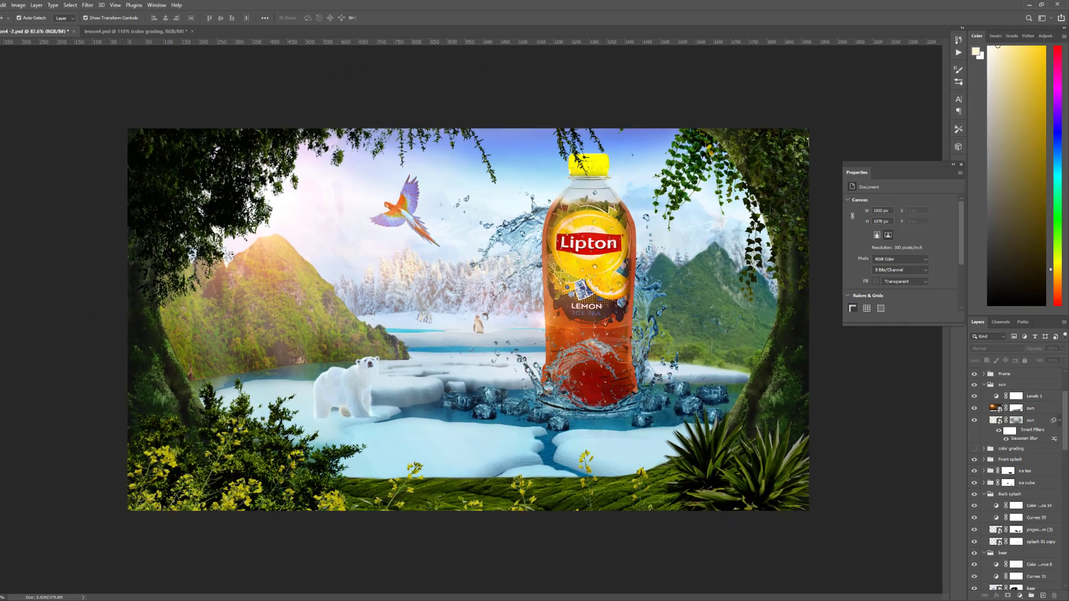
{"action": "left_click", "coordinate": [961, 165]}
{"action": "key", "text": "ctrl+1"}
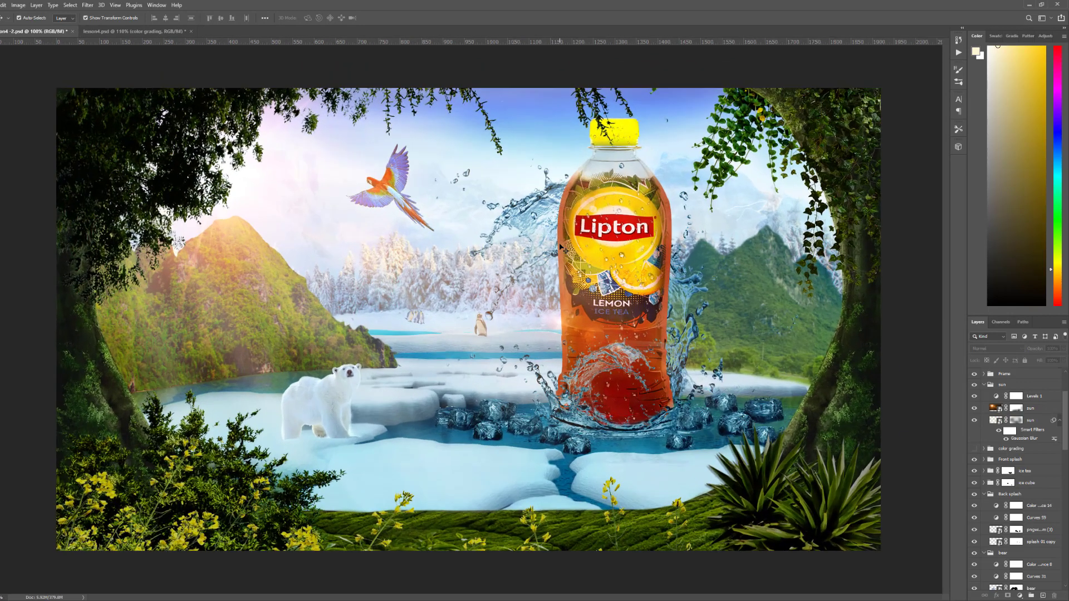
{"action": "scroll", "coordinate": [561, 246], "scroll_direction": "up", "scroll_amount": 1}
{"action": "scroll", "coordinate": [579, 249], "scroll_direction": "down", "scroll_amount": 1}
{"action": "scroll", "coordinate": [579, 250], "scroll_direction": "up", "scroll_amount": 1}
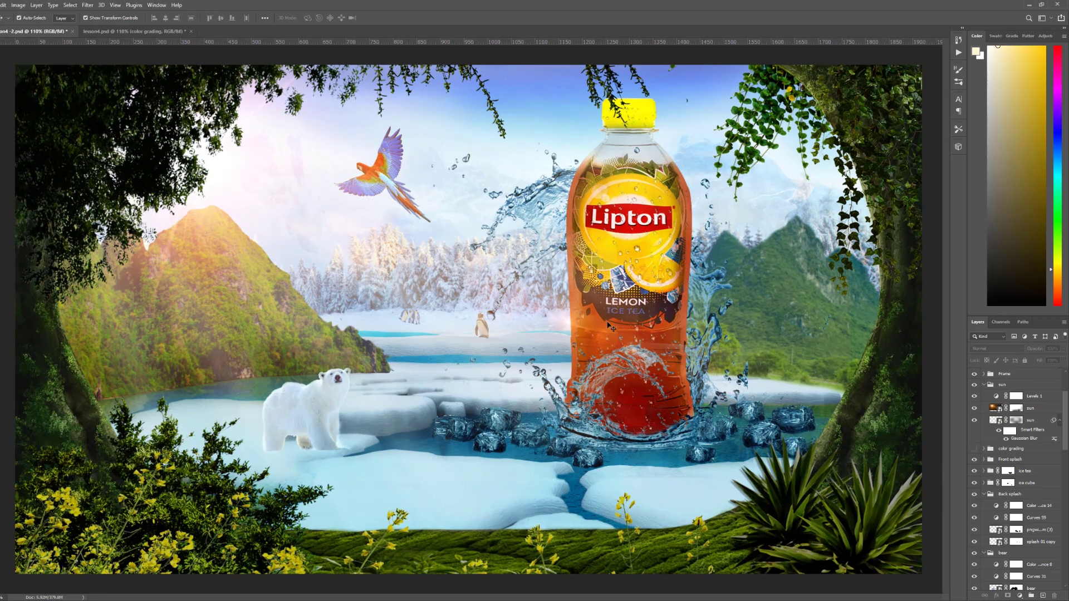
Enlarge the sun flare slightly toward the lower right, shift it a little up and left, and deselect it
{"action": "left_click", "coordinate": [986, 410]}
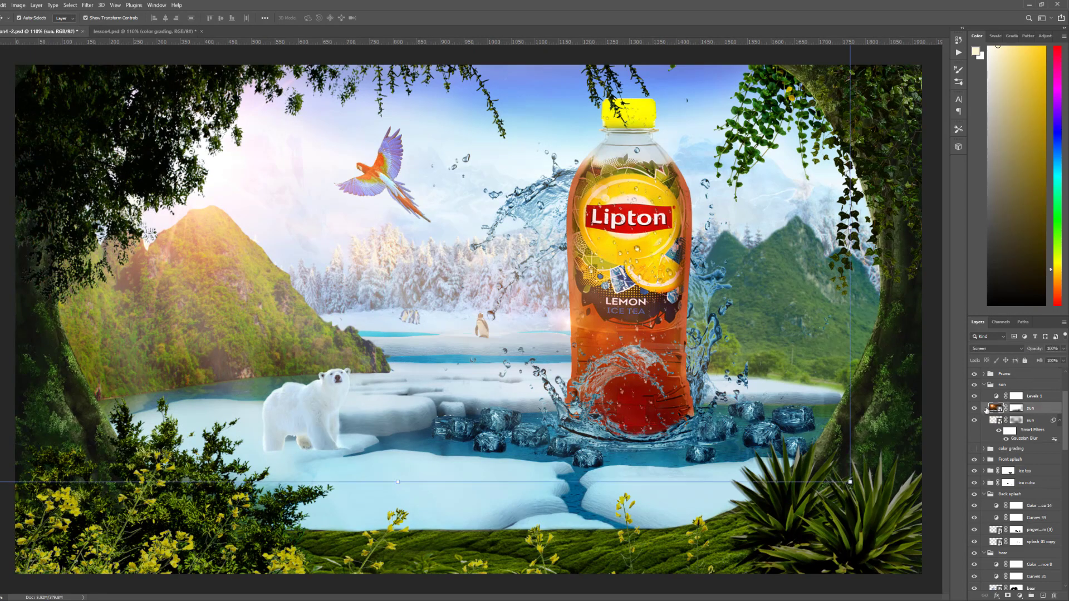
{"action": "scroll", "coordinate": [491, 368], "scroll_direction": "down", "scroll_amount": 2}
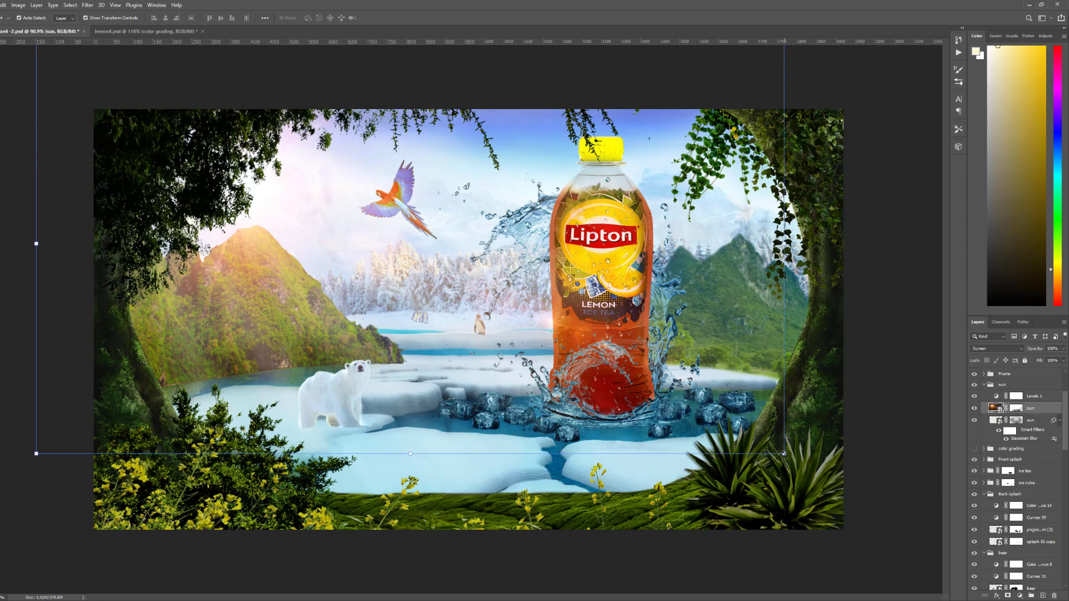
{"action": "left_click_drag", "start_coordinate": [784, 454], "coordinate": [815, 477]}
{"action": "left_click", "coordinate": [394, 17]}
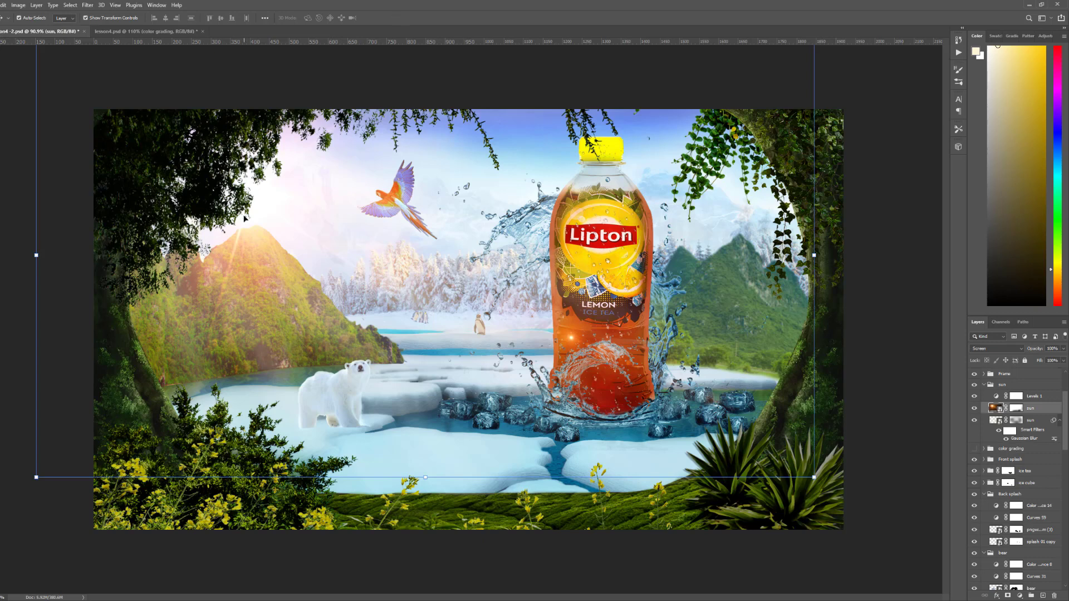
{"action": "left_click_drag", "start_coordinate": [245, 217], "coordinate": [239, 183]}
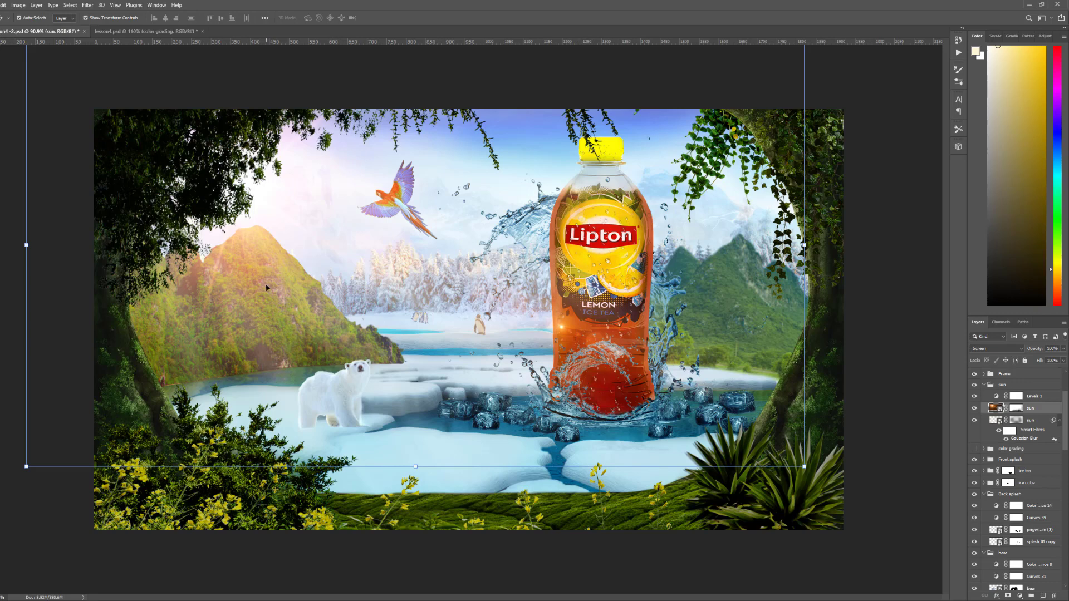
{"action": "left_click", "coordinate": [906, 354]}
{"action": "key", "text": "ctrl+1"}
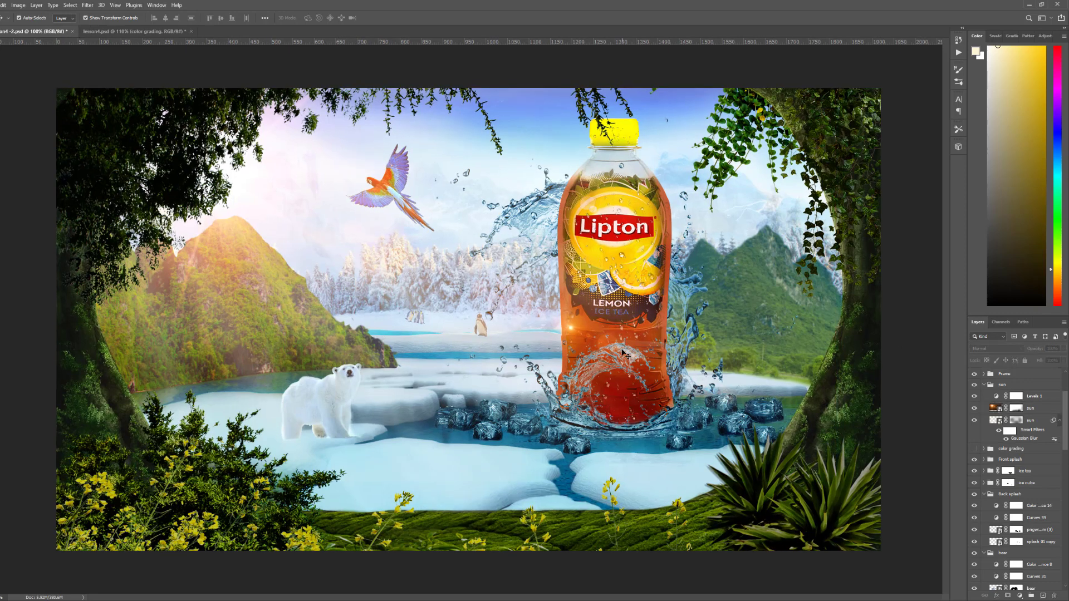
{"action": "key", "text": "ctrl+plus"}
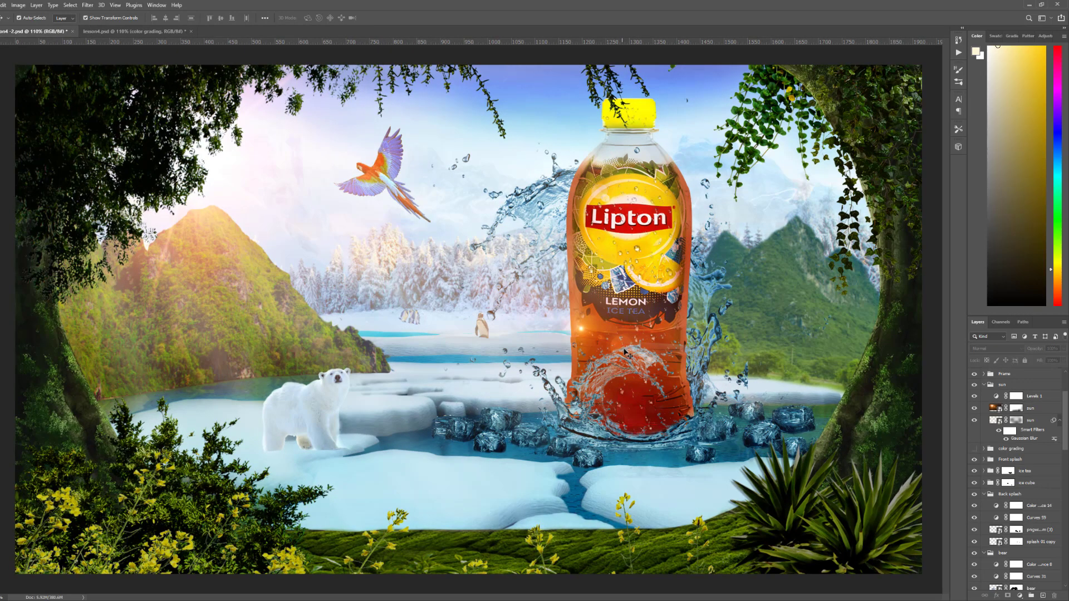
Compare the composite with and without the blurred sun rays layer
{"action": "left_click", "coordinate": [974, 423]}
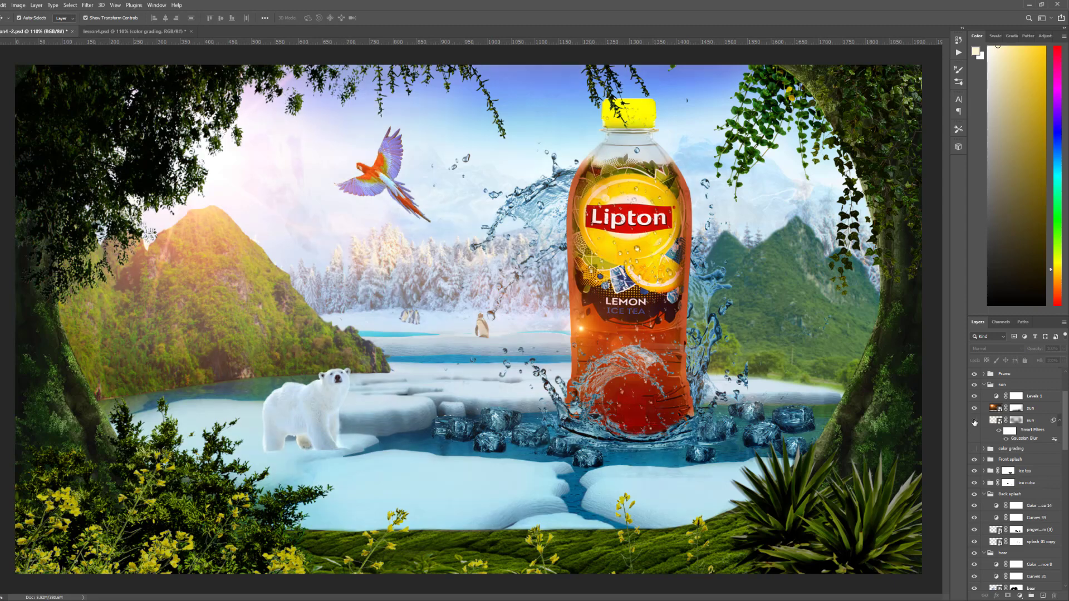
{"action": "left_click", "coordinate": [974, 421]}
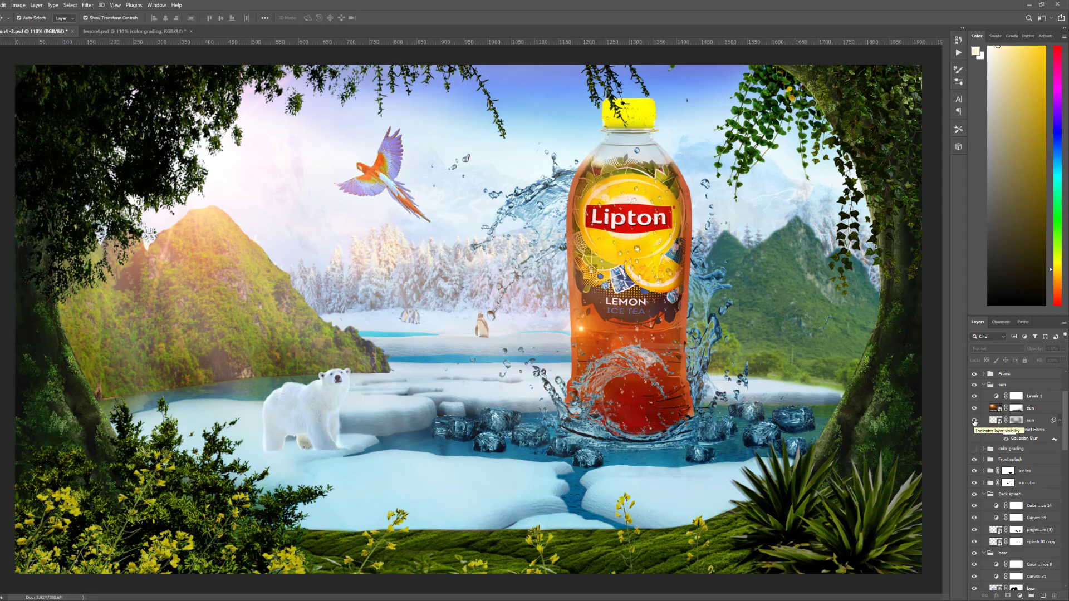
{"action": "scroll", "coordinate": [405, 377], "scroll_direction": "down", "scroll_amount": 2}
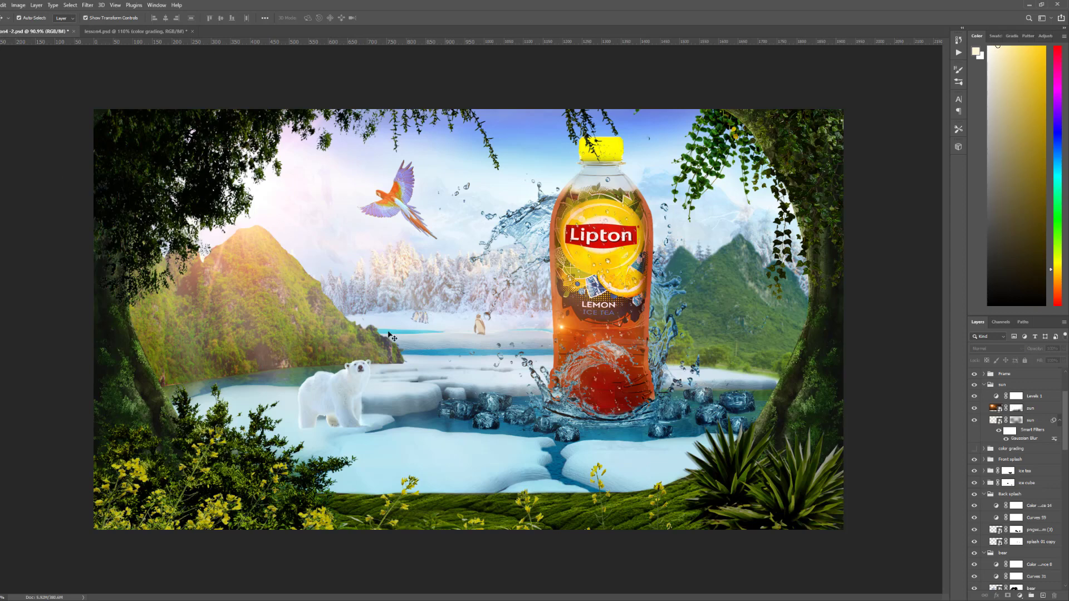
Add a colorized Hue/Saturation adjustment above the sun flare with hue 35 and saturation 100, and clip it and the Levels layer to the flare
{"action": "left_click", "coordinate": [1032, 411]}
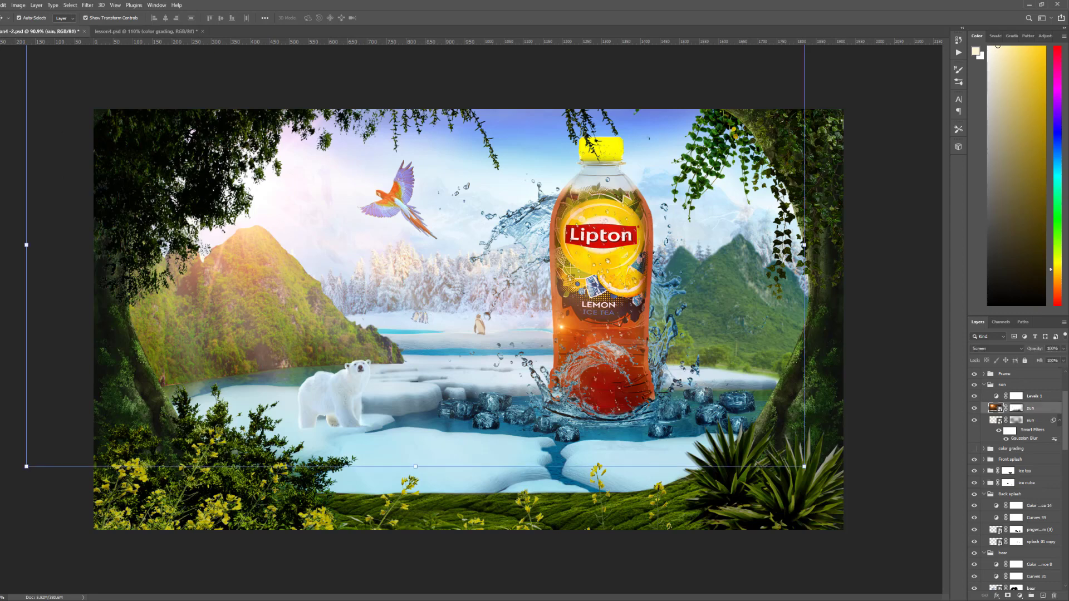
{"action": "left_click", "coordinate": [1021, 596]}
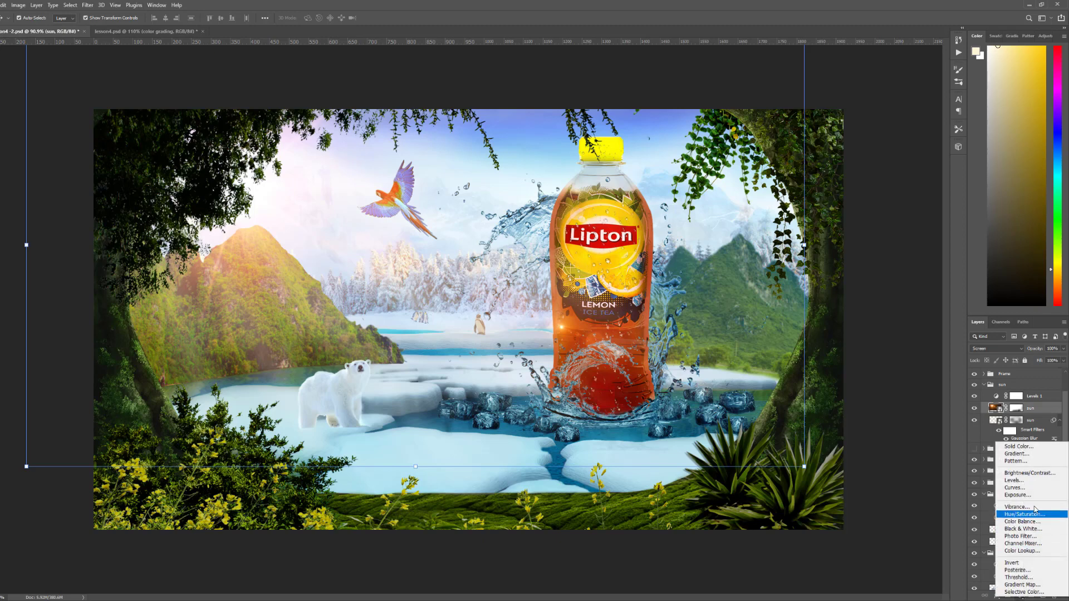
{"action": "left_click", "coordinate": [1032, 516]}
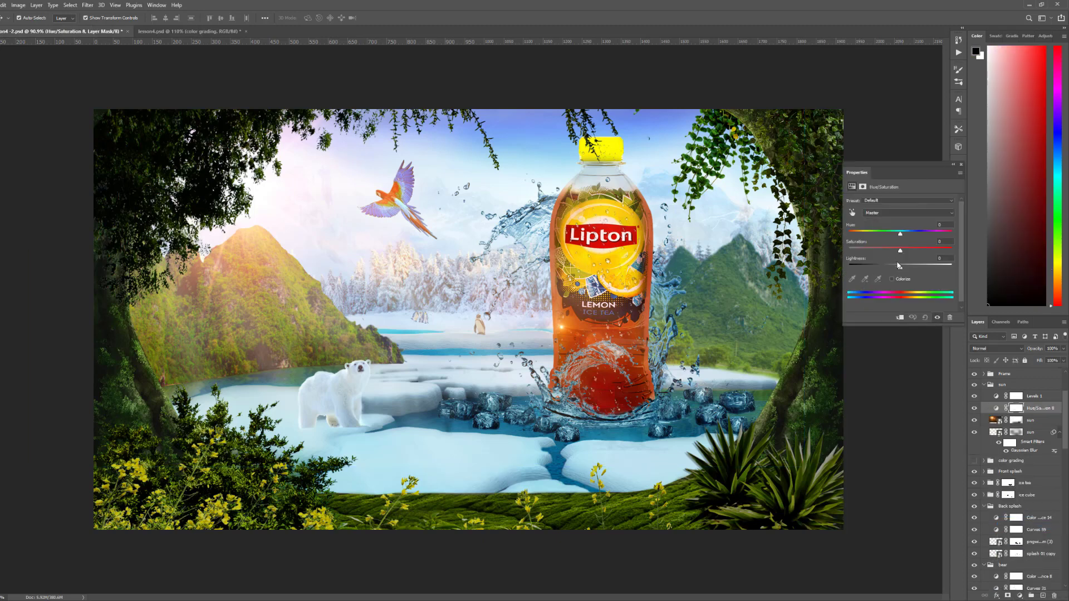
{"action": "left_click", "coordinate": [893, 280]}
{"action": "left_click_drag", "start_coordinate": [875, 254], "coordinate": [960, 255]}
{"action": "left_click_drag", "start_coordinate": [864, 236], "coordinate": [860, 240]}
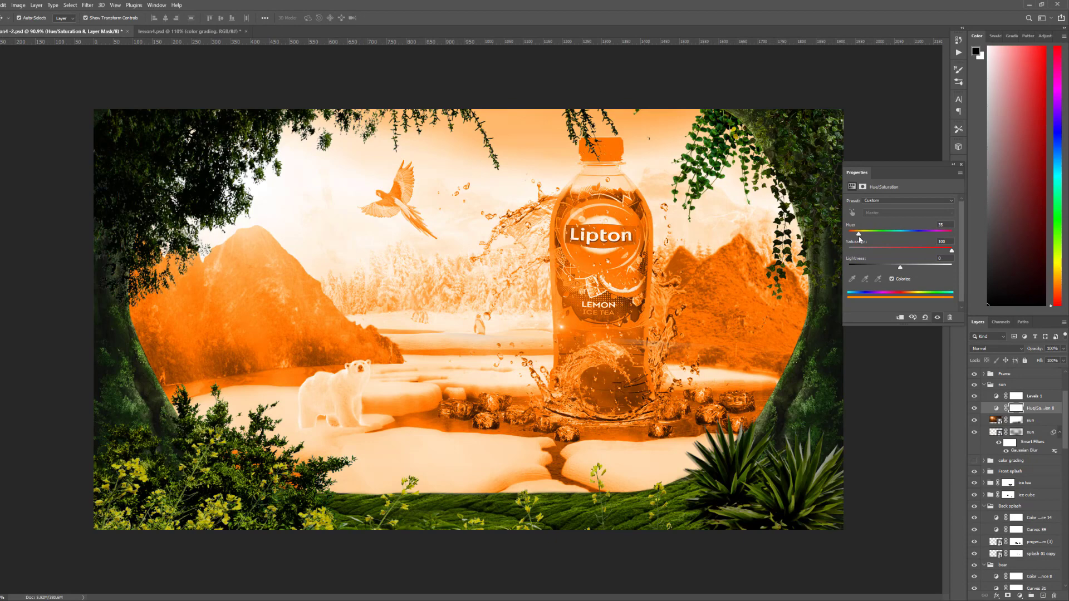
{"action": "left_click", "coordinate": [900, 317]}
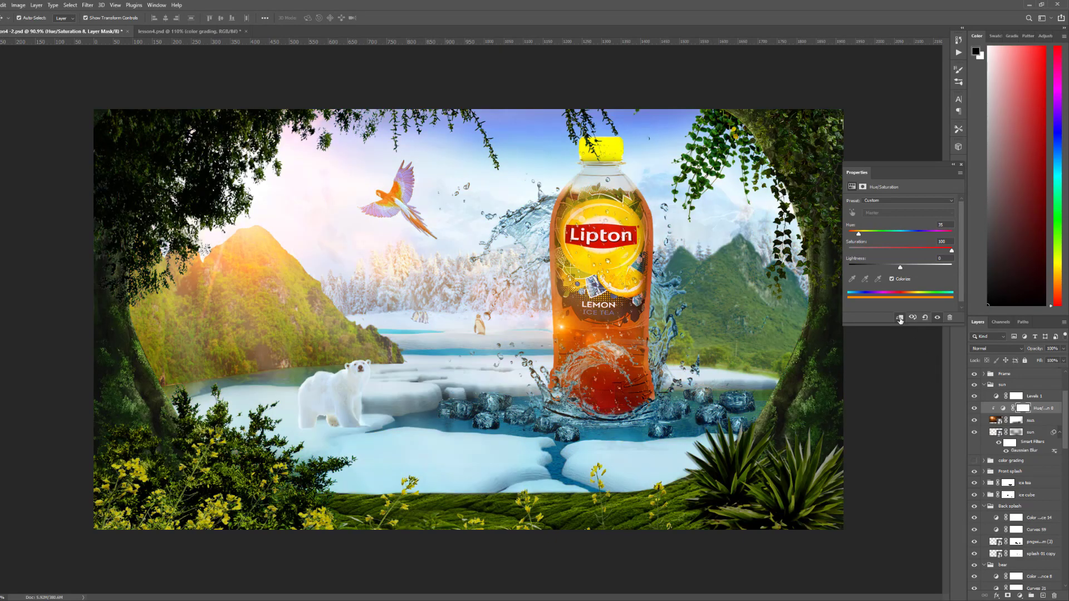
{"action": "left_click", "coordinate": [1027, 397]}
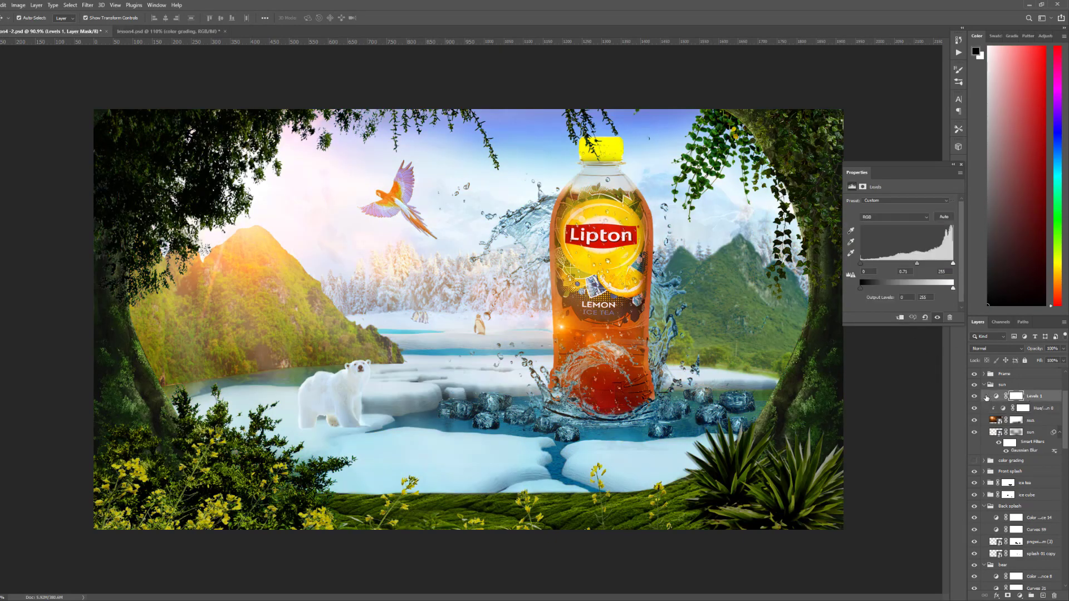
{"action": "left_click", "coordinate": [901, 321]}
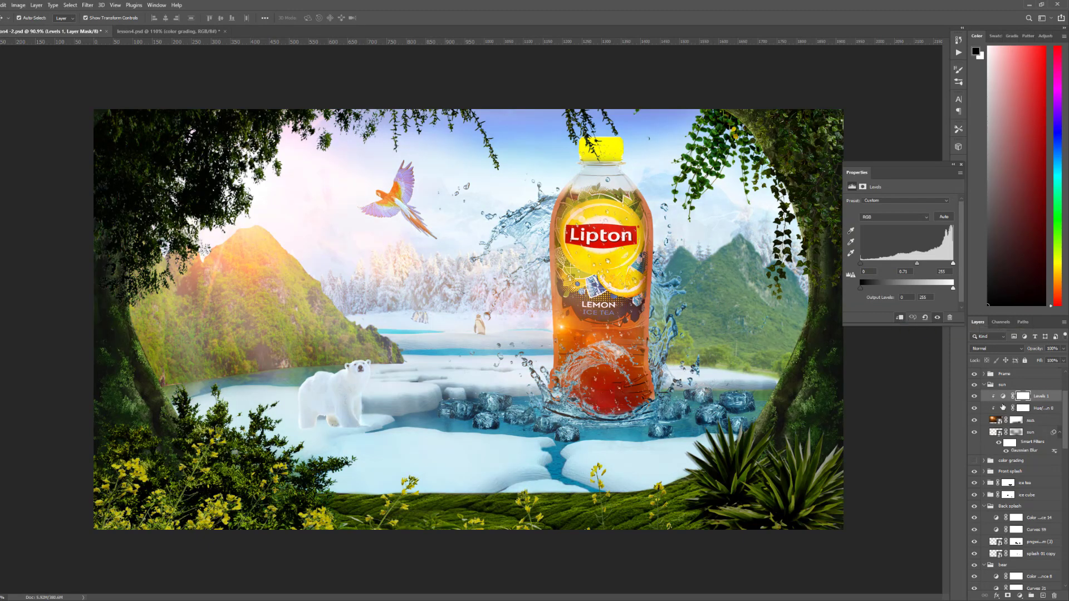
Refine the sun flare's clipped Hue/Saturation adjustment to hue 29, saturation 88 and lightness -2
{"action": "left_click", "coordinate": [993, 403]}
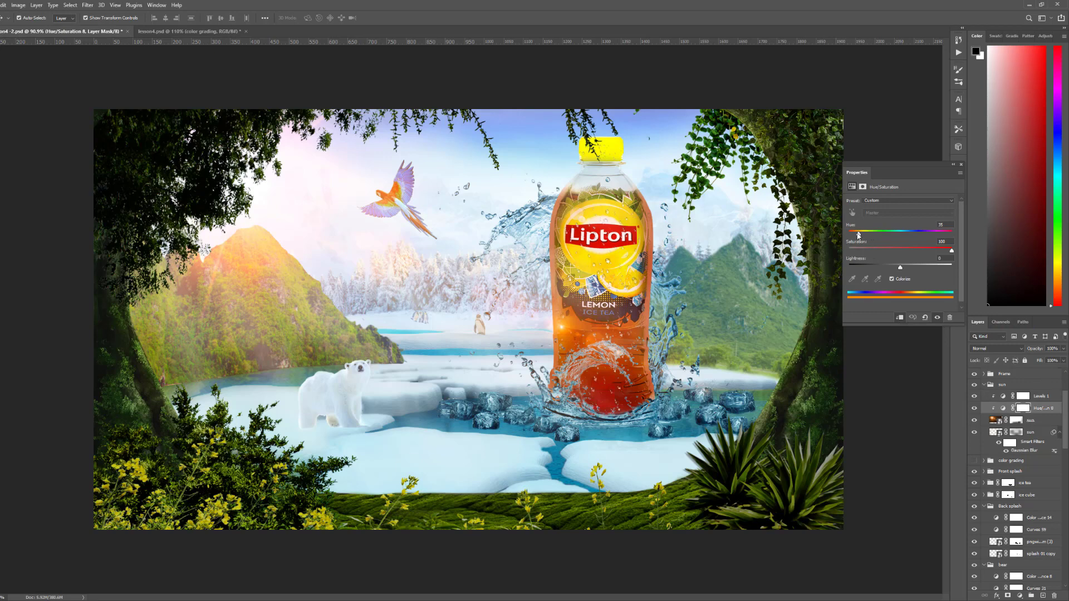
{"action": "left_click_drag", "start_coordinate": [860, 237], "coordinate": [858, 236]}
{"action": "left_click_drag", "start_coordinate": [952, 251], "coordinate": [897, 269]}
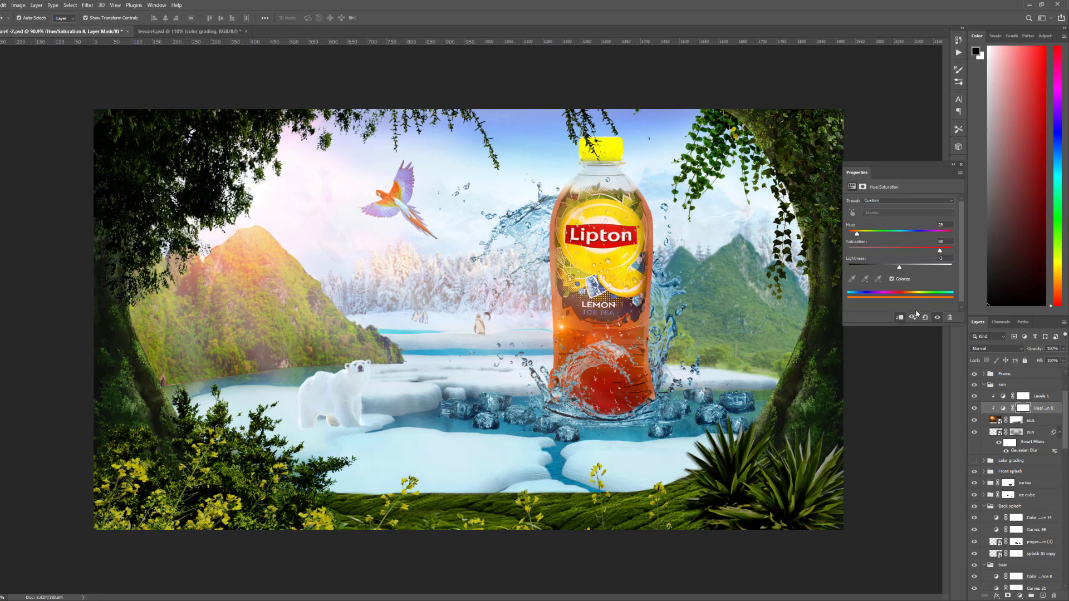
Compare the sun flare's current Hue/Saturation settings with their previous state
{"action": "left_click", "coordinate": [913, 318]}
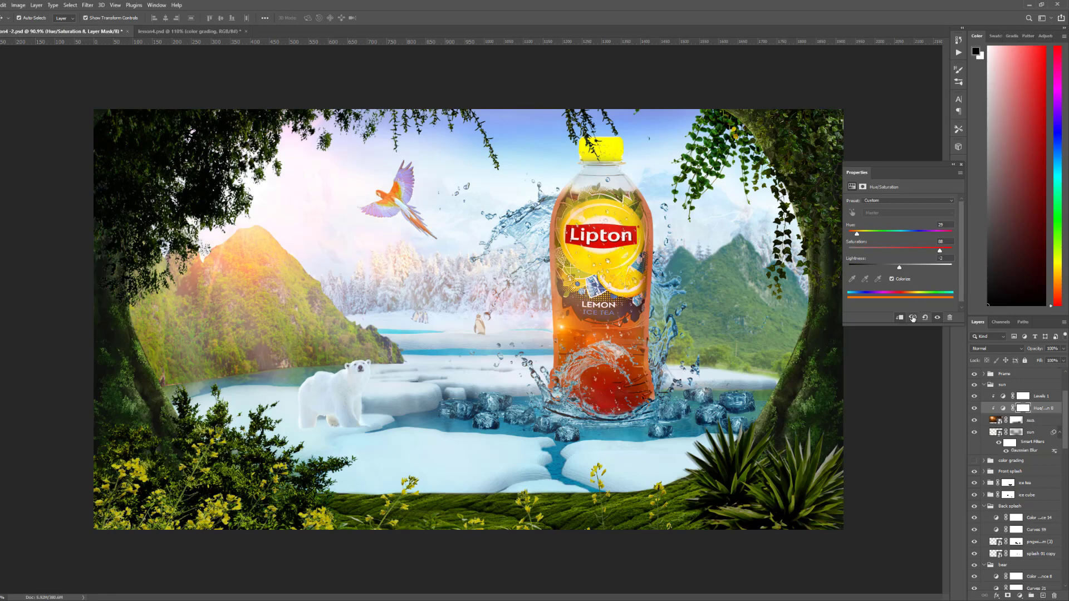
{"action": "left_click", "coordinate": [913, 318]}
{"action": "left_click", "coordinate": [913, 318]}
{"action": "left_click", "coordinate": [914, 319]}
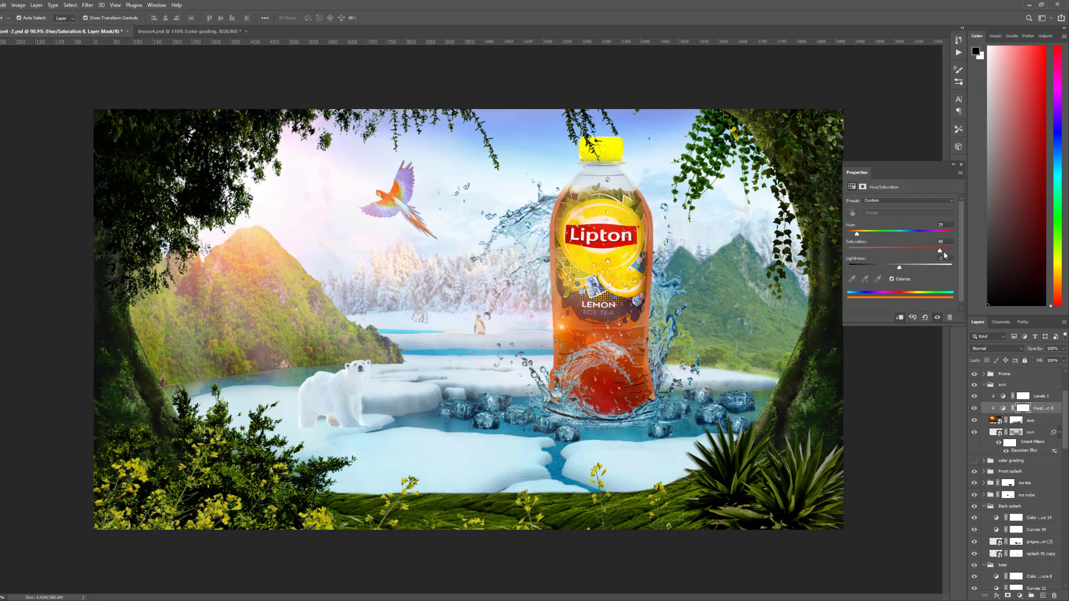
Try a stronger saturation and different lightness values on the flare's Hue/Saturation, comparing them with the previous state
{"action": "left_click_drag", "start_coordinate": [940, 251], "coordinate": [905, 271]}
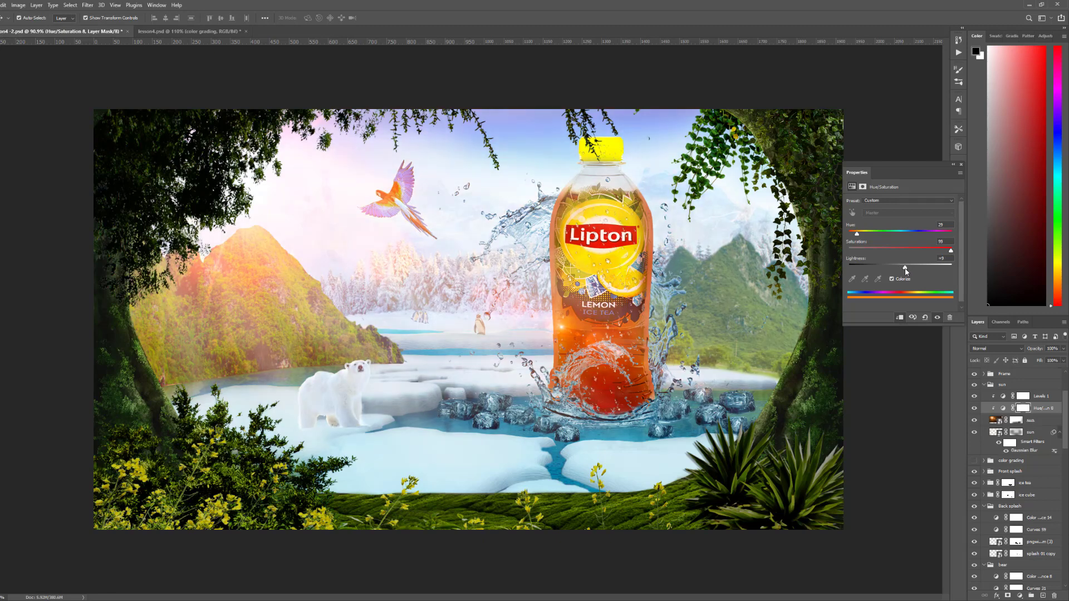
{"action": "left_click", "coordinate": [913, 317]}
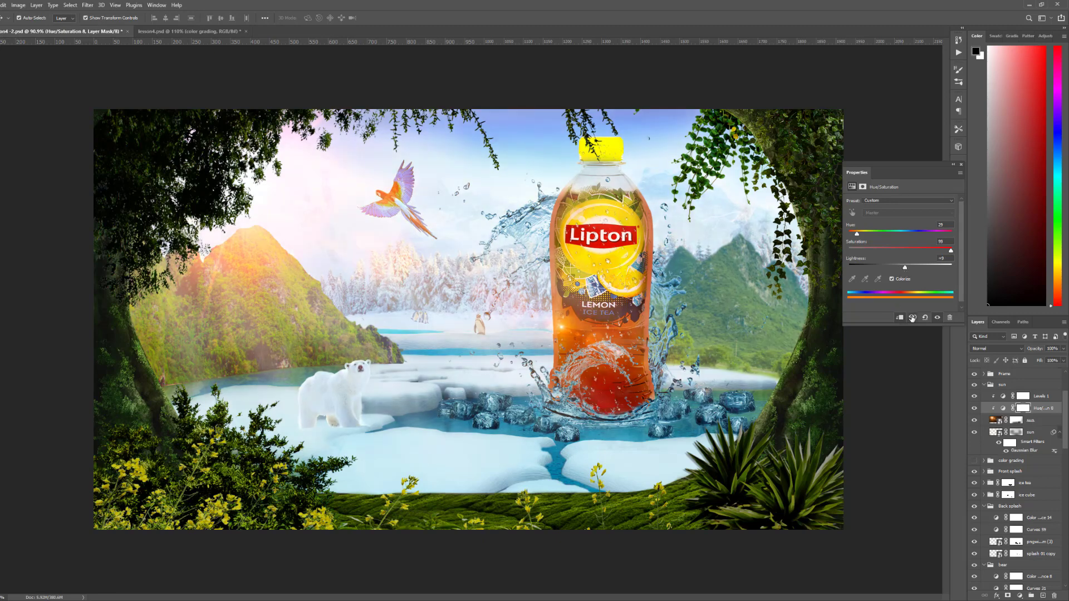
{"action": "left_click", "coordinate": [912, 317]}
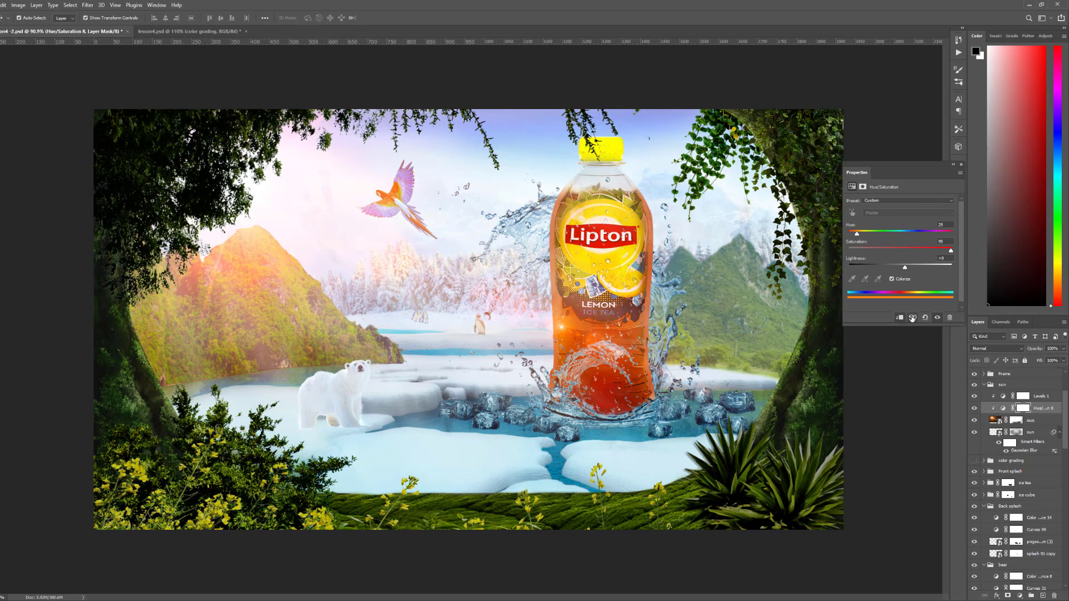
{"action": "left_click_drag", "start_coordinate": [907, 271], "coordinate": [902, 270]}
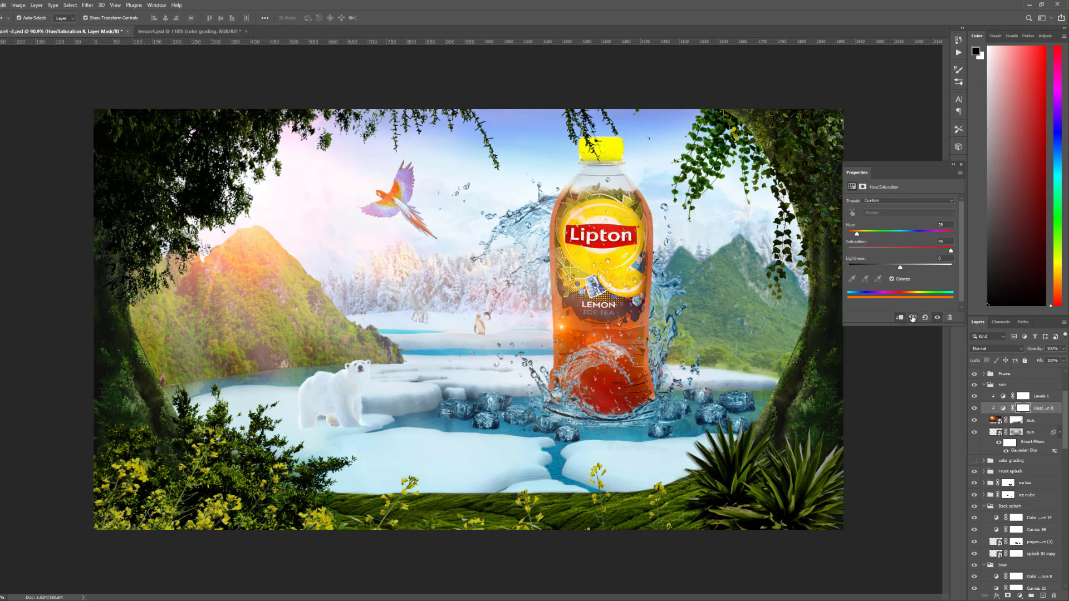
Set the flare's Hue/Saturation to saturation 87 and lightness 0, checking against the previous state, and close its settings
{"action": "left_click_drag", "start_coordinate": [952, 250], "coordinate": [939, 253]}
{"action": "left_click", "coordinate": [913, 318]}
{"action": "left_click", "coordinate": [914, 318]}
{"action": "left_click_drag", "start_coordinate": [895, 270], "coordinate": [901, 270]}
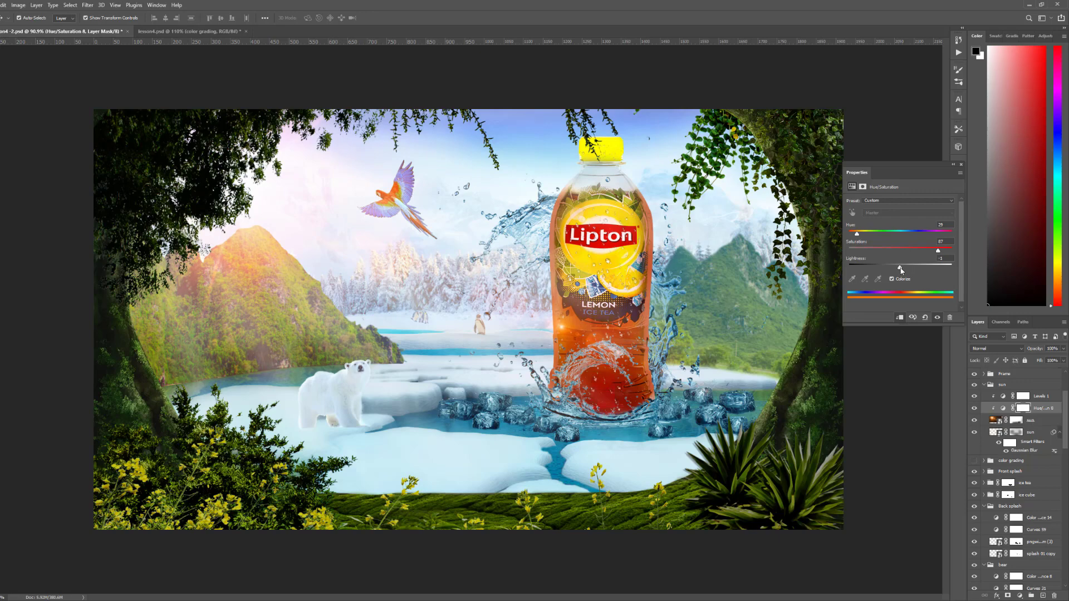
{"action": "left_click", "coordinate": [962, 167]}
Lower the sun flare layer's opacity to 79% and deselect it
{"action": "scroll", "coordinate": [223, 290], "scroll_direction": "down", "scroll_amount": 2}
{"action": "scroll", "coordinate": [223, 290], "scroll_direction": "up", "scroll_amount": 1}
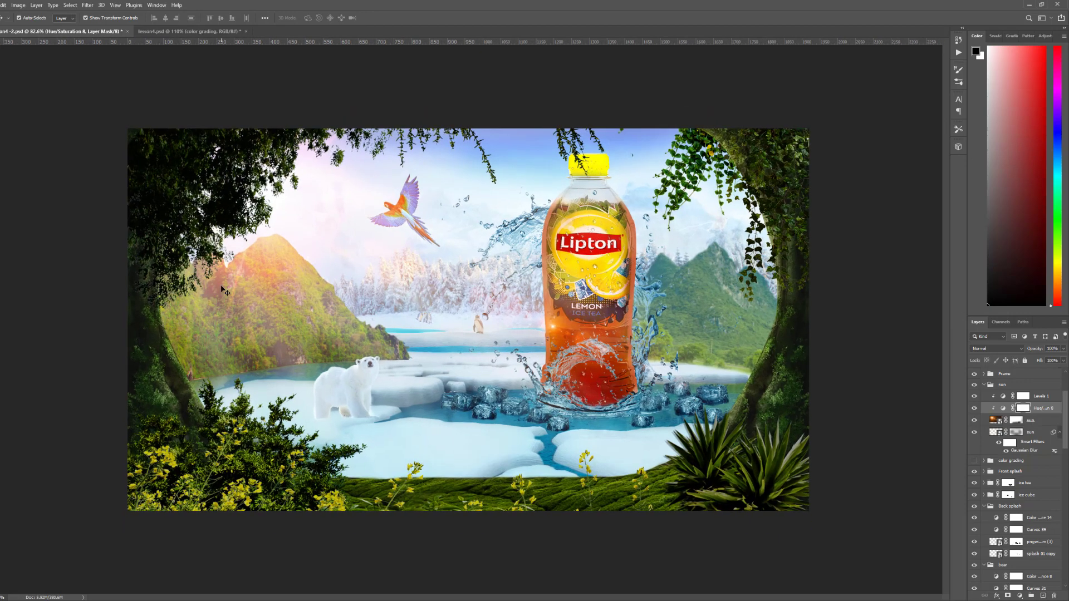
{"action": "scroll", "coordinate": [223, 290], "scroll_direction": "up", "scroll_amount": 1}
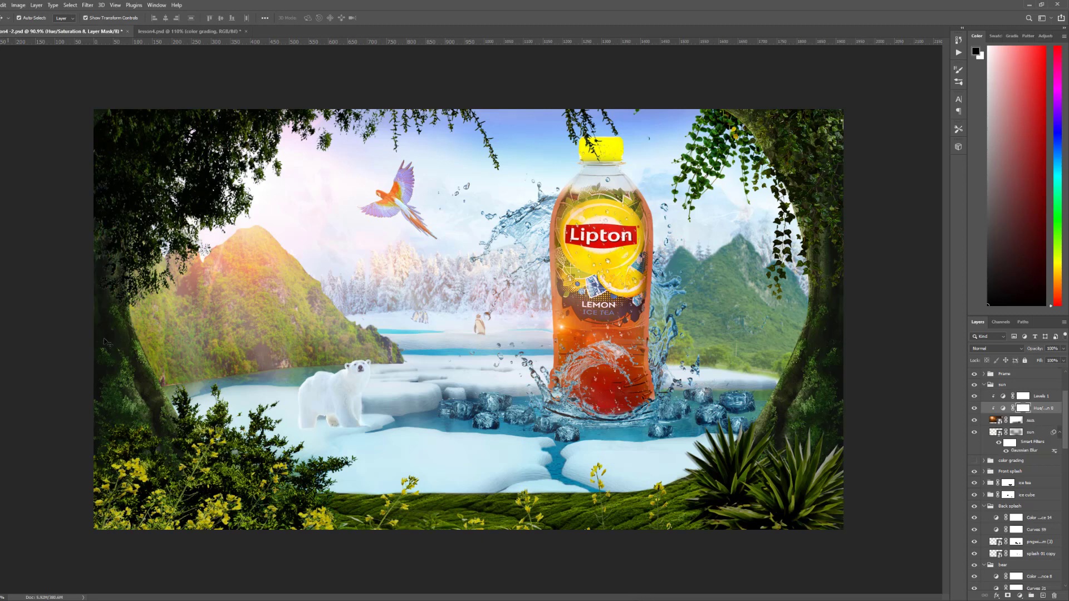
{"action": "key", "text": "ctrl+1"}
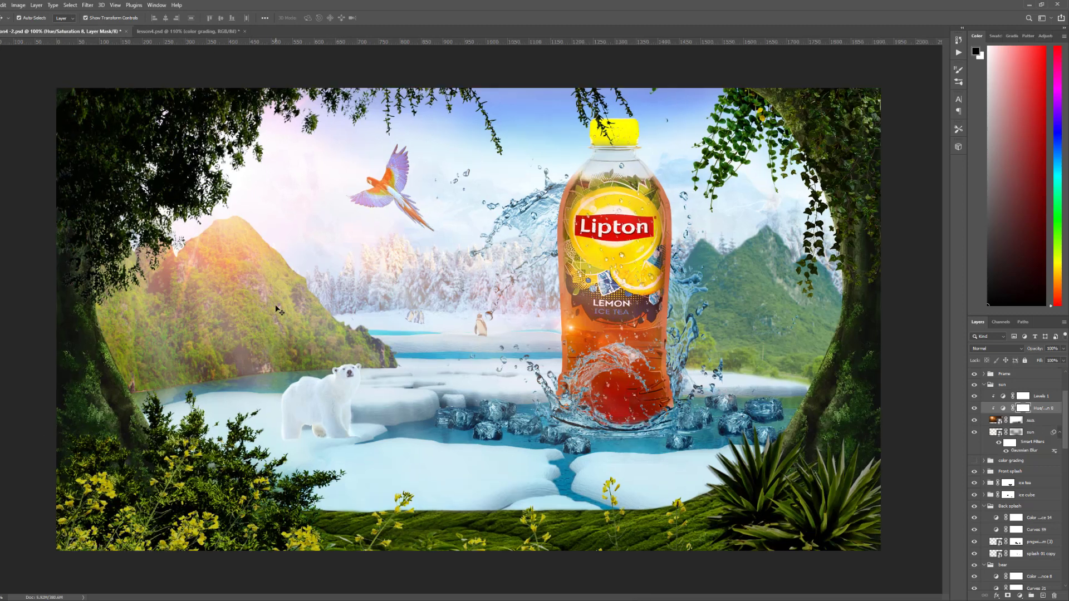
{"action": "left_click", "coordinate": [1031, 421]}
{"action": "left_click", "coordinate": [1064, 349]}
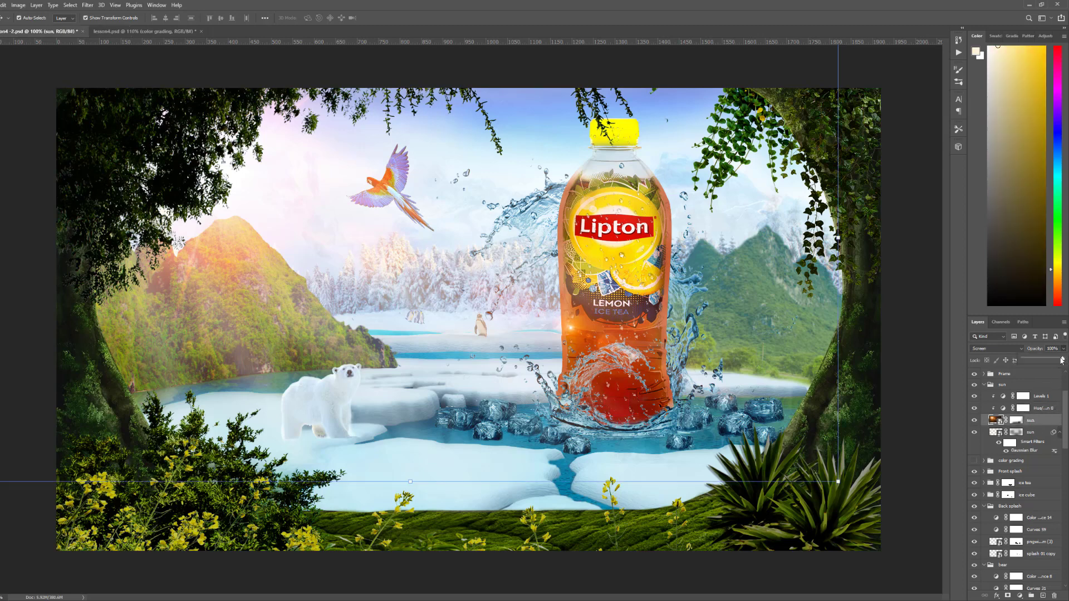
{"action": "left_click_drag", "start_coordinate": [1063, 361], "coordinate": [1055, 362]}
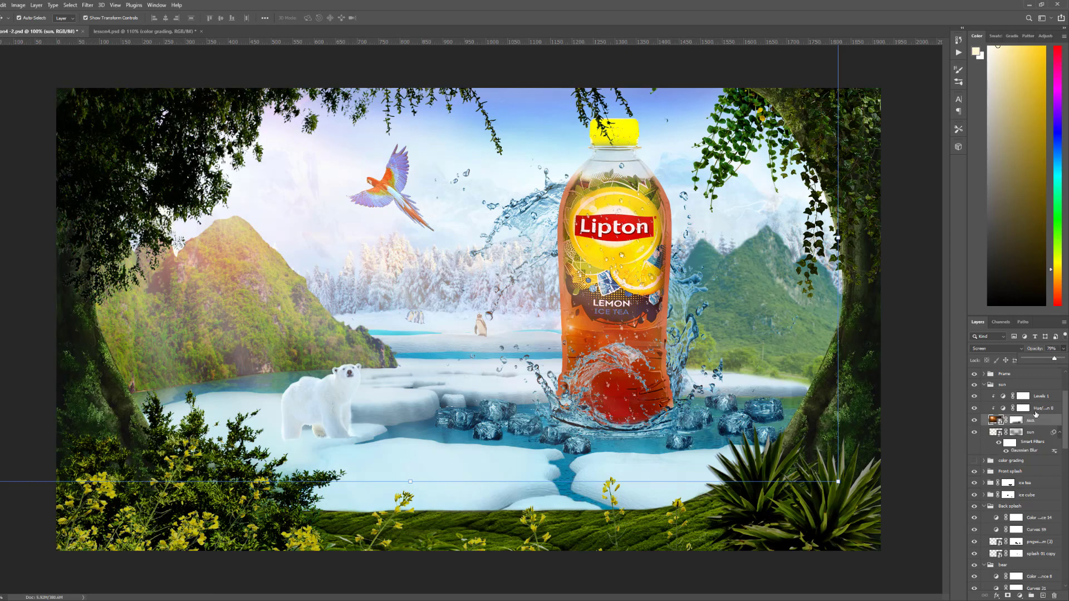
{"action": "key", "text": "ctrl+alt+a"}
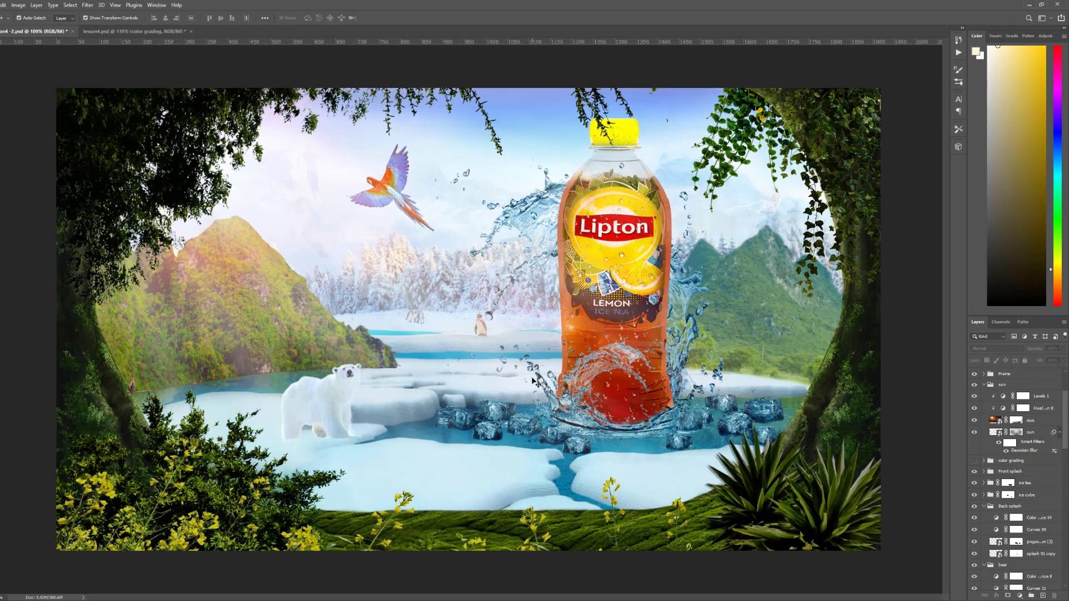
Compare the composite with the finished reference image on Layer 52
{"action": "scroll", "coordinate": [1005, 448], "scroll_direction": "up", "scroll_amount": 3}
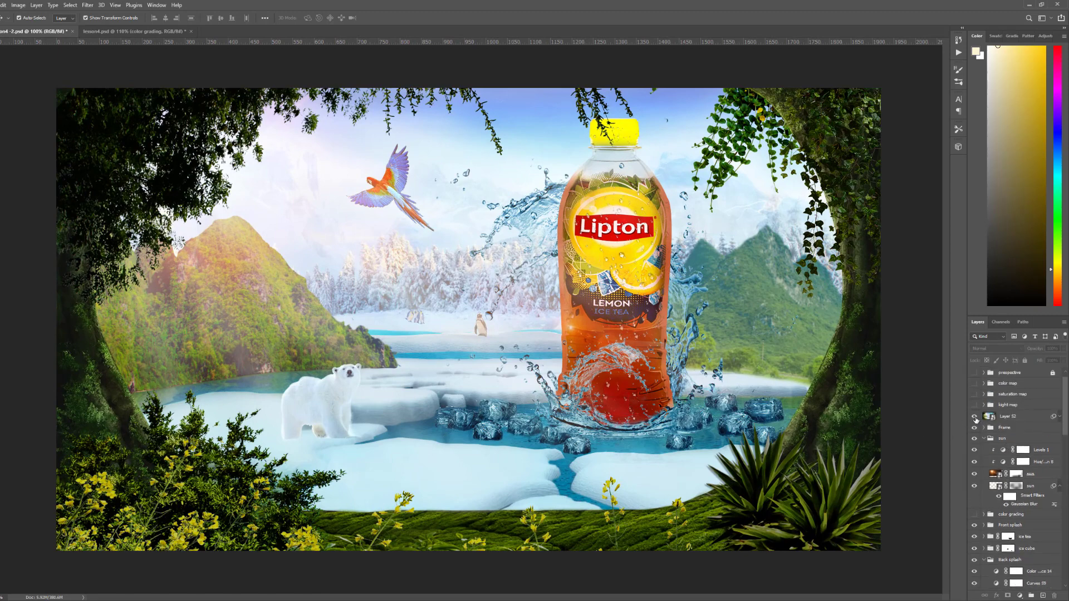
{"action": "left_click", "coordinate": [975, 417]}
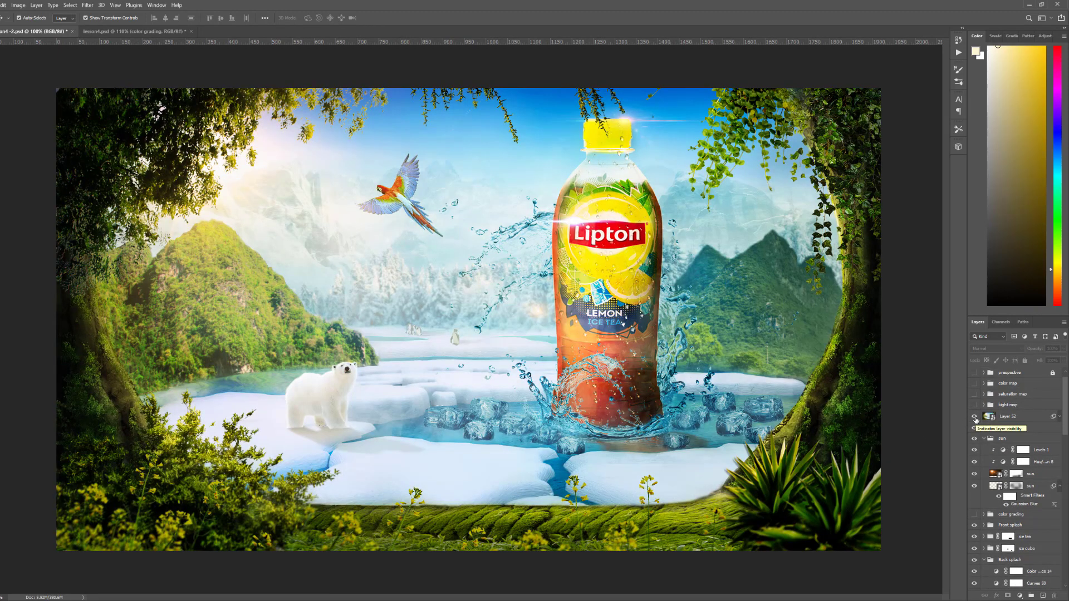
{"action": "left_click", "coordinate": [976, 418]}
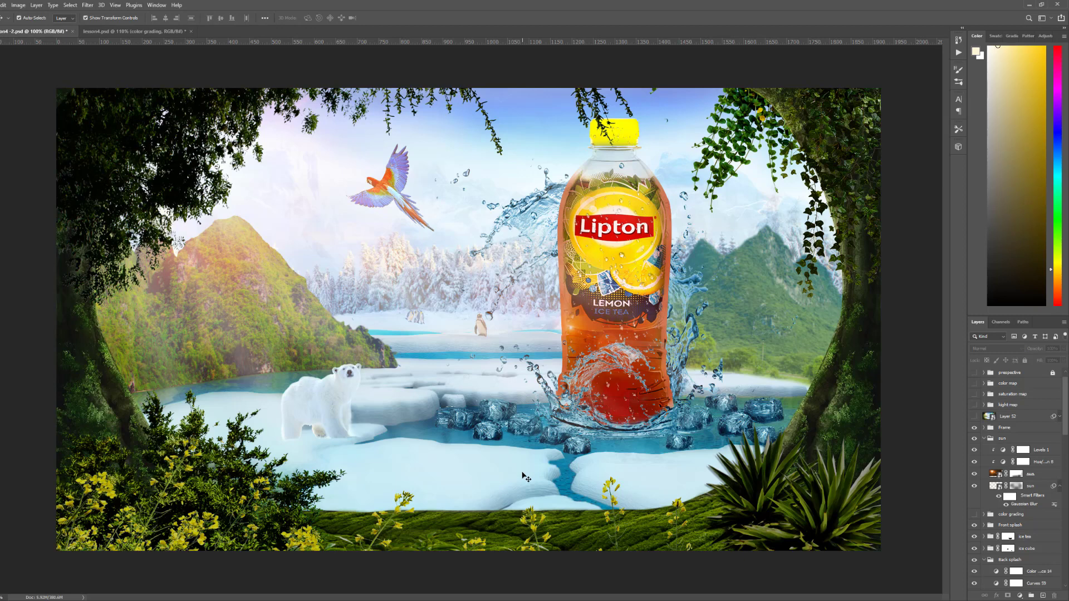
Slightly reduce the saturation of the sun flare's clipped Hue/Saturation adjustment, close its settings and deselect the layer
{"action": "scroll", "coordinate": [524, 476], "scroll_direction": "down", "scroll_amount": 1}
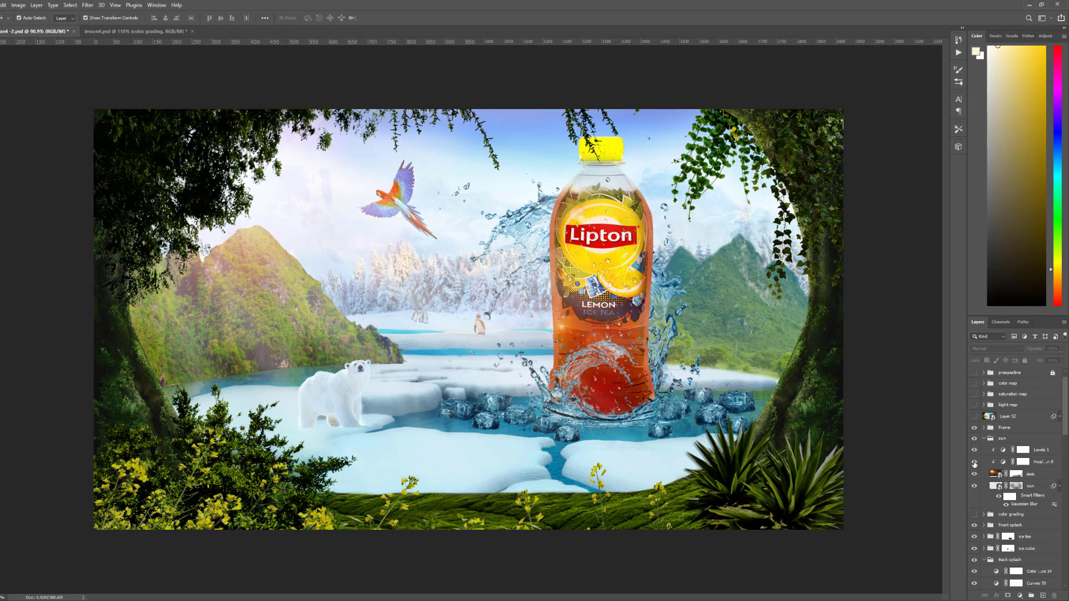
{"action": "double_click", "coordinate": [1003, 461]}
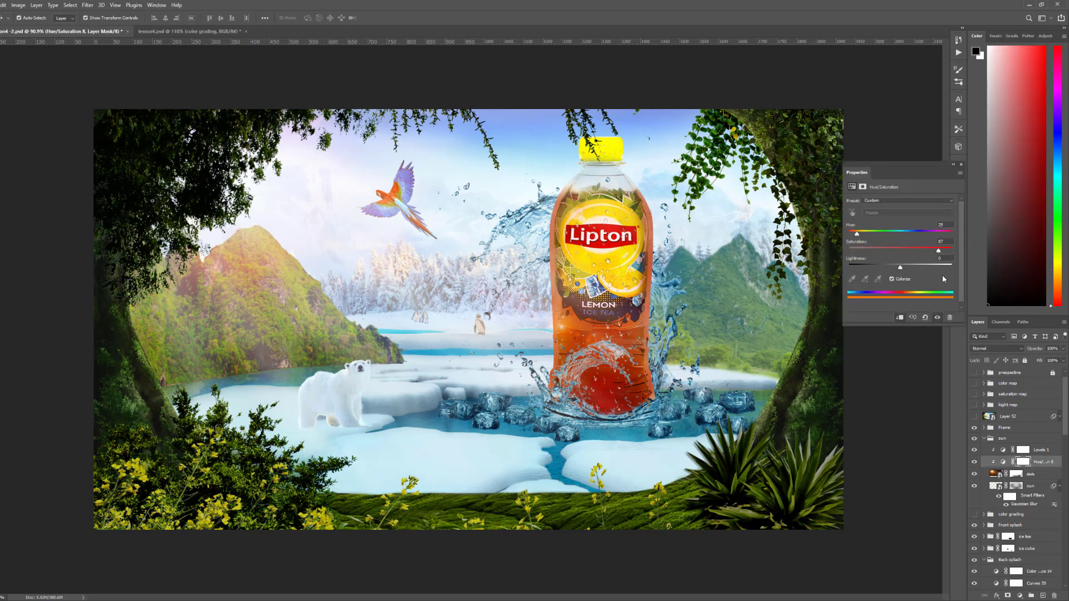
{"action": "left_click_drag", "start_coordinate": [938, 252], "coordinate": [936, 254]}
{"action": "left_click_drag", "start_coordinate": [932, 254], "coordinate": [930, 254]}
{"action": "left_click", "coordinate": [961, 165]}
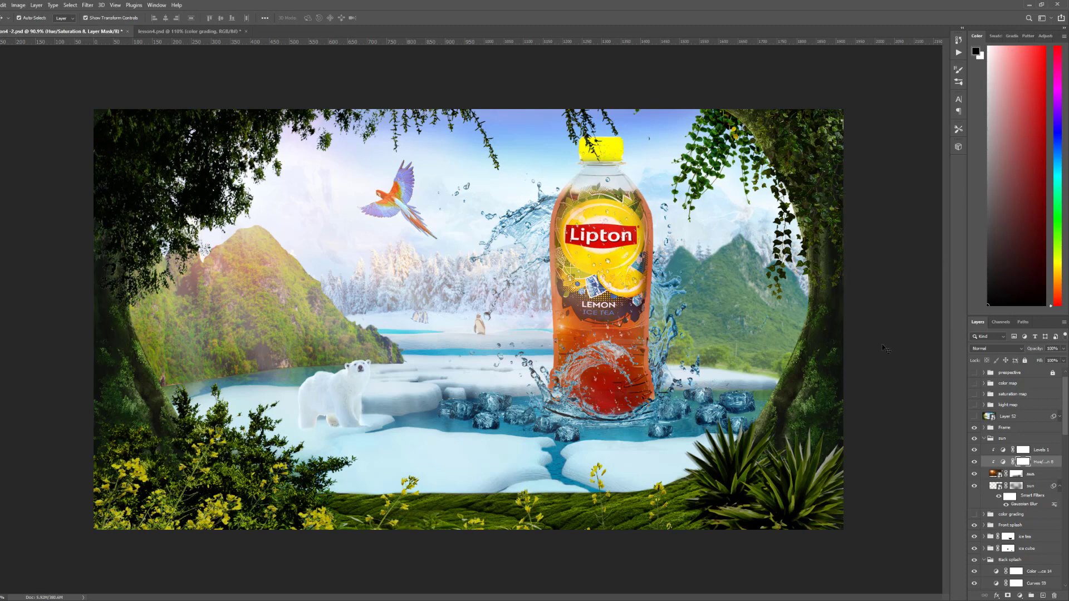
{"action": "mouse_move", "coordinate": [242, 195]}
{"action": "left_mouse_down"}
{"action": "mouse_move", "coordinate": [254, 212]}
{"action": "mouse_move", "coordinate": [250, 201]}
{"action": "left_mouse_up"}
{"action": "left_click", "coordinate": [913, 337]}
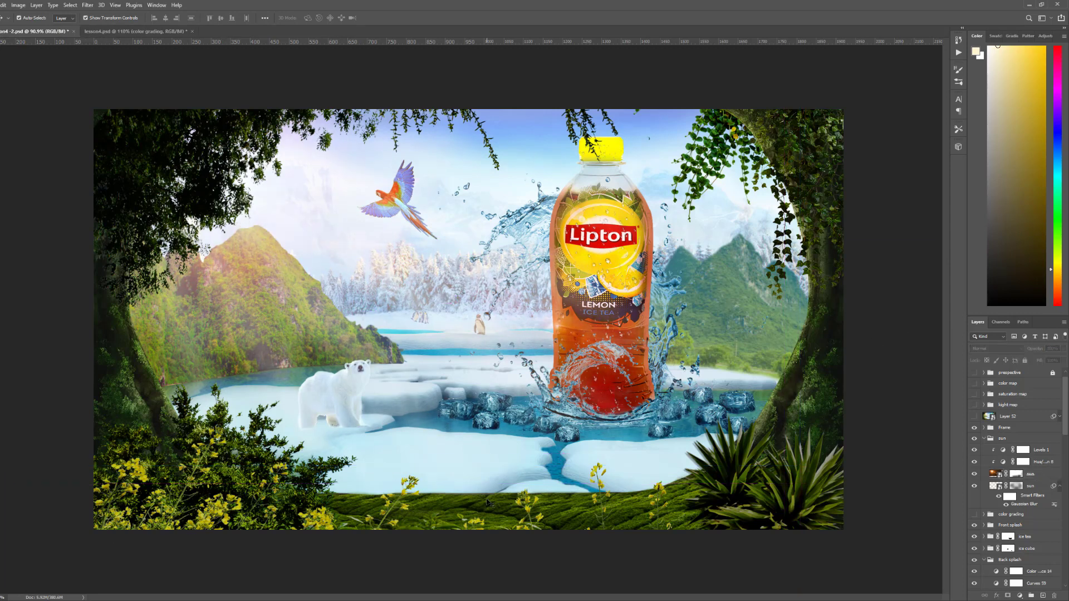
Add a new layer clipped to the Big tree layer in the Frame group and set its blend mode to Screen
{"action": "scroll", "coordinate": [480, 317], "scroll_direction": "up", "scroll_amount": 1}
{"action": "scroll", "coordinate": [474, 358], "scroll_direction": "up", "scroll_amount": 1}
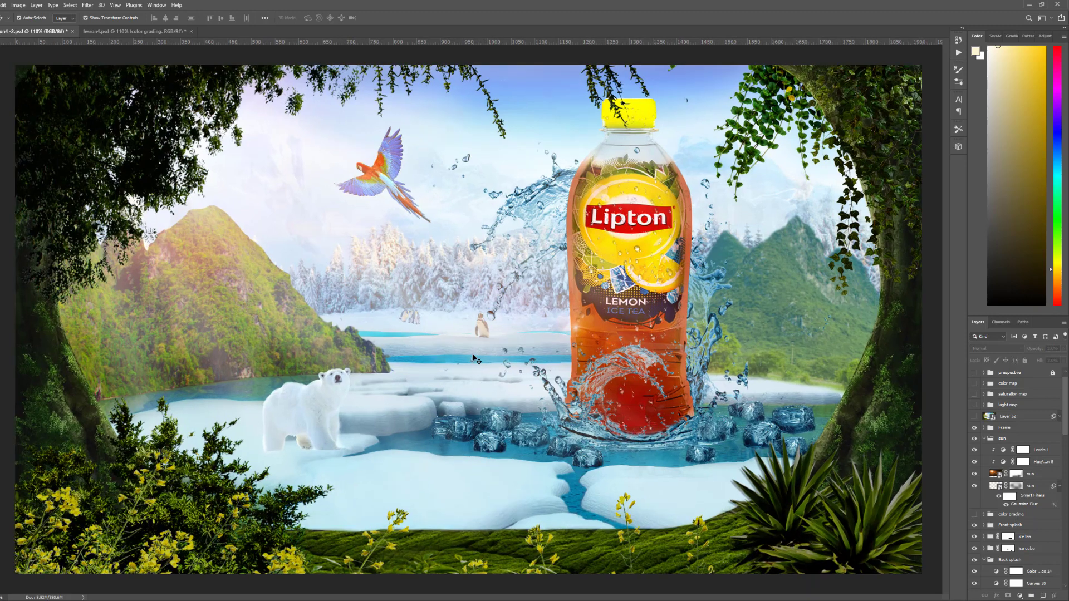
{"action": "scroll", "coordinate": [474, 358], "scroll_direction": "down", "scroll_amount": 1}
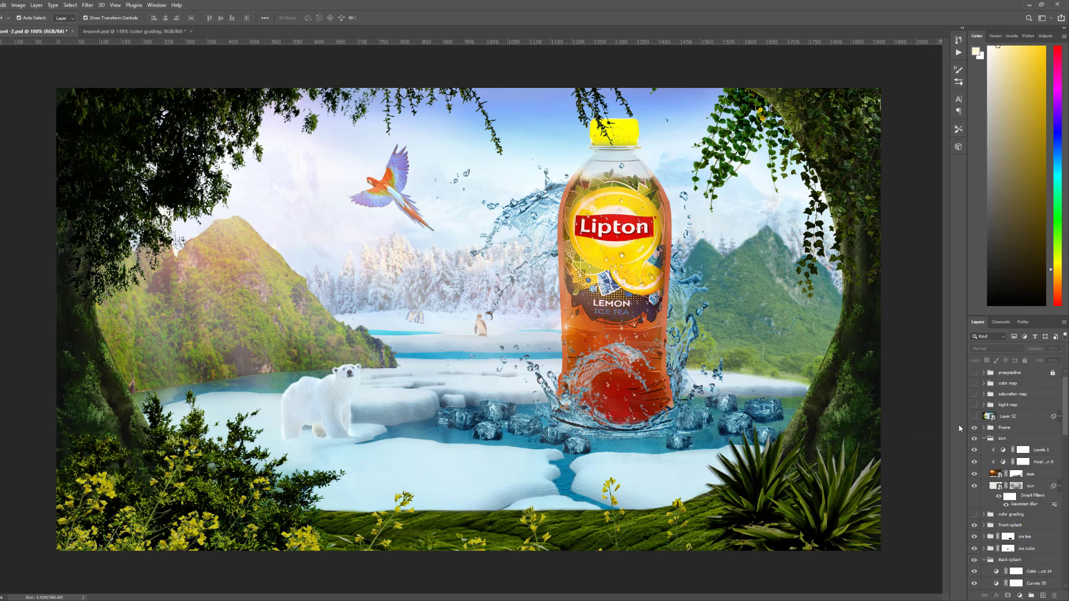
{"action": "left_click", "coordinate": [984, 428]}
{"action": "scroll", "coordinate": [1024, 474], "scroll_direction": "down", "scroll_amount": 5}
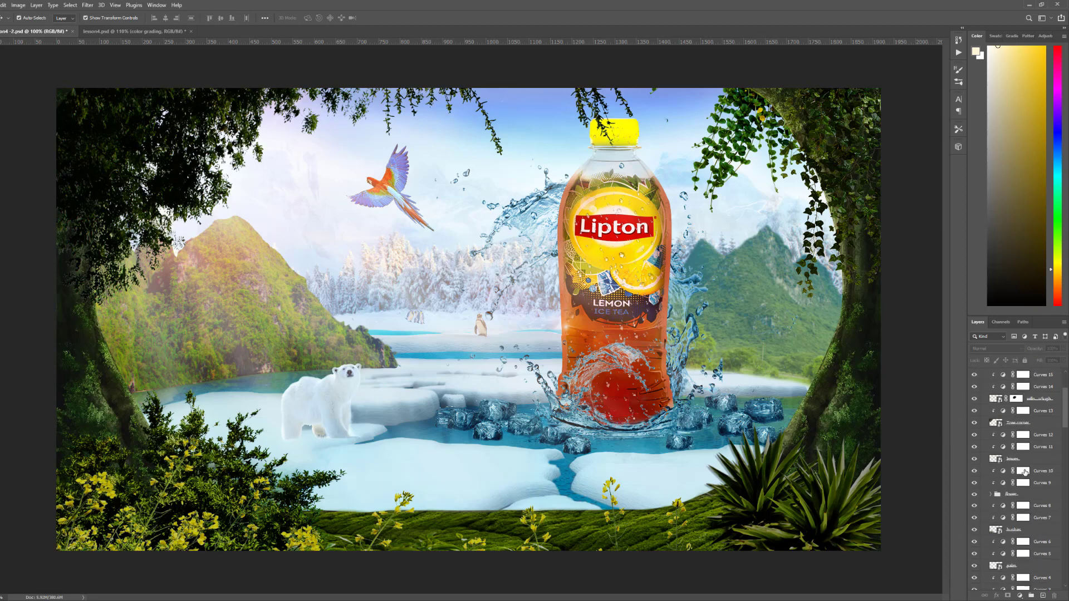
{"action": "mouse_move", "coordinate": [1064, 422]}
{"action": "left_mouse_down"}
{"action": "mouse_move", "coordinate": [1065, 513]}
{"action": "mouse_move", "coordinate": [1067, 429]}
{"action": "left_mouse_up"}
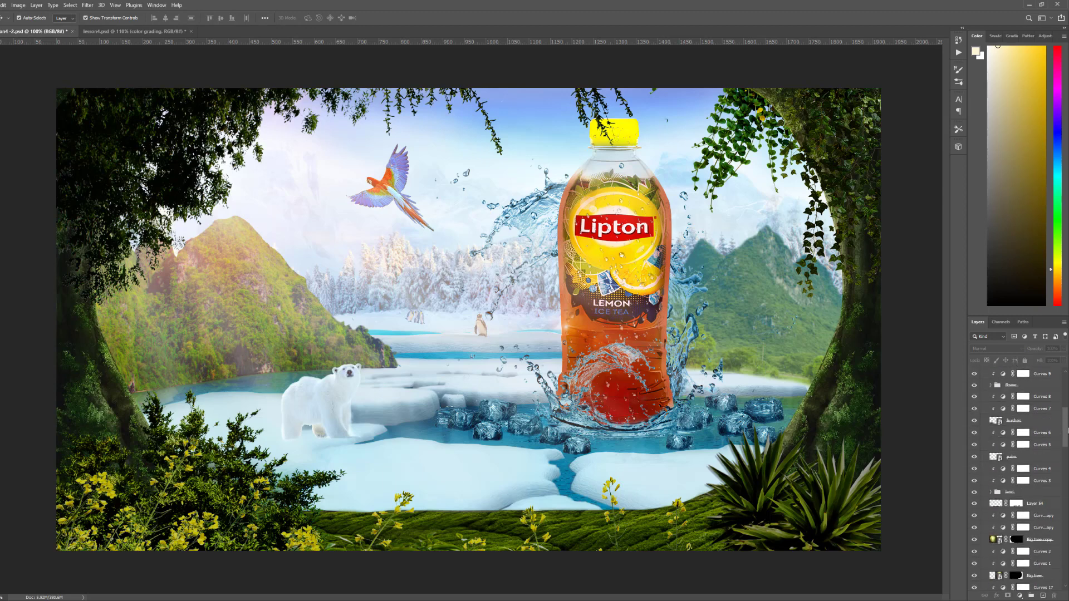
{"action": "scroll", "coordinate": [1012, 507], "scroll_direction": "down", "scroll_amount": 4}
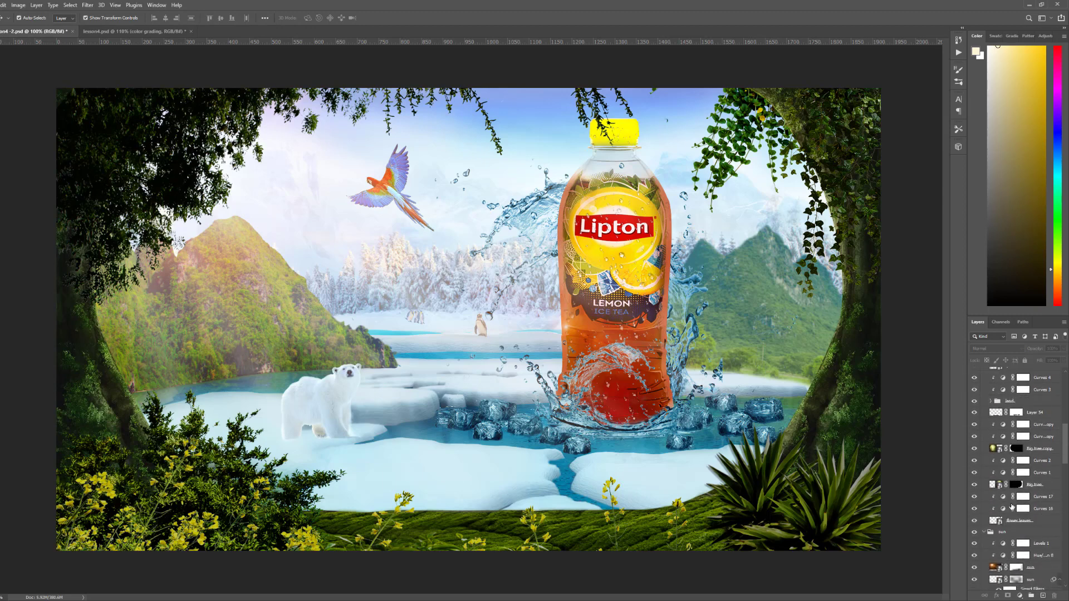
{"action": "left_click", "coordinate": [1036, 486]}
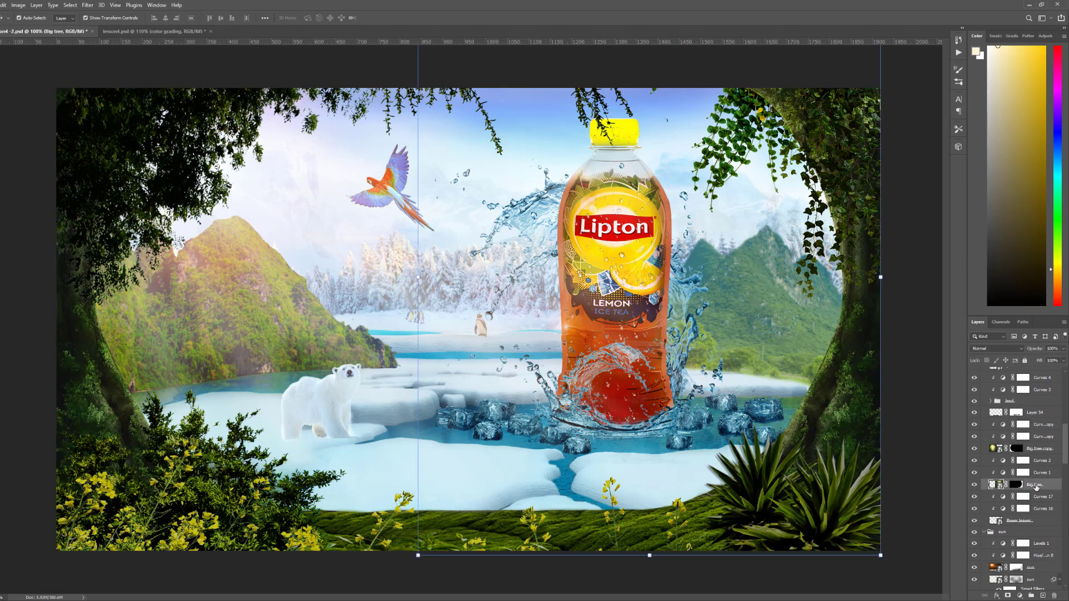
{"action": "left_click", "coordinate": [1043, 596]}
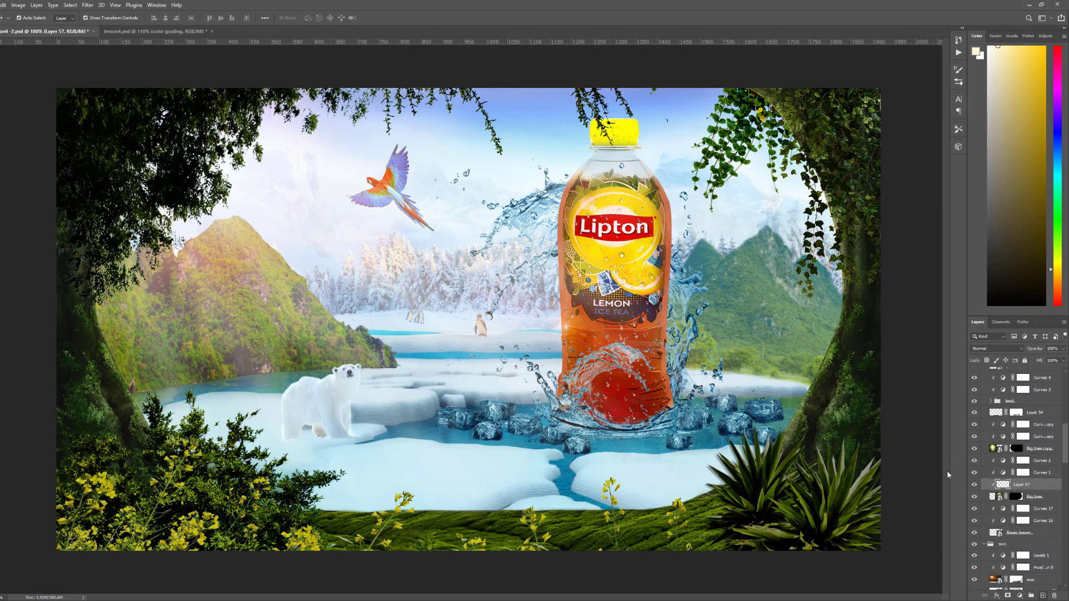
{"action": "left_click", "coordinate": [983, 349]}
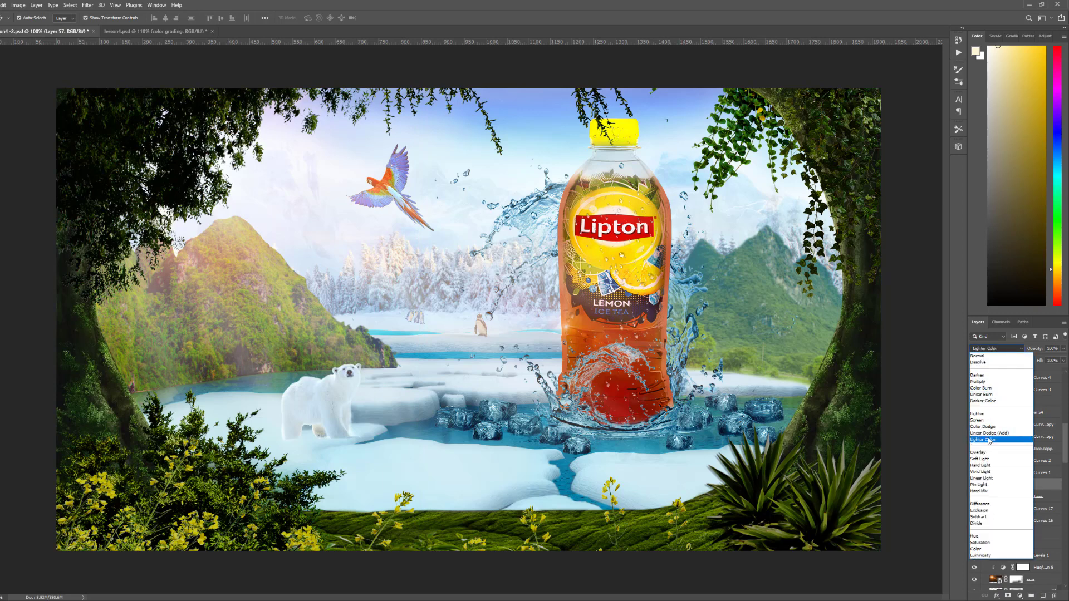
{"action": "left_click", "coordinate": [990, 421]}
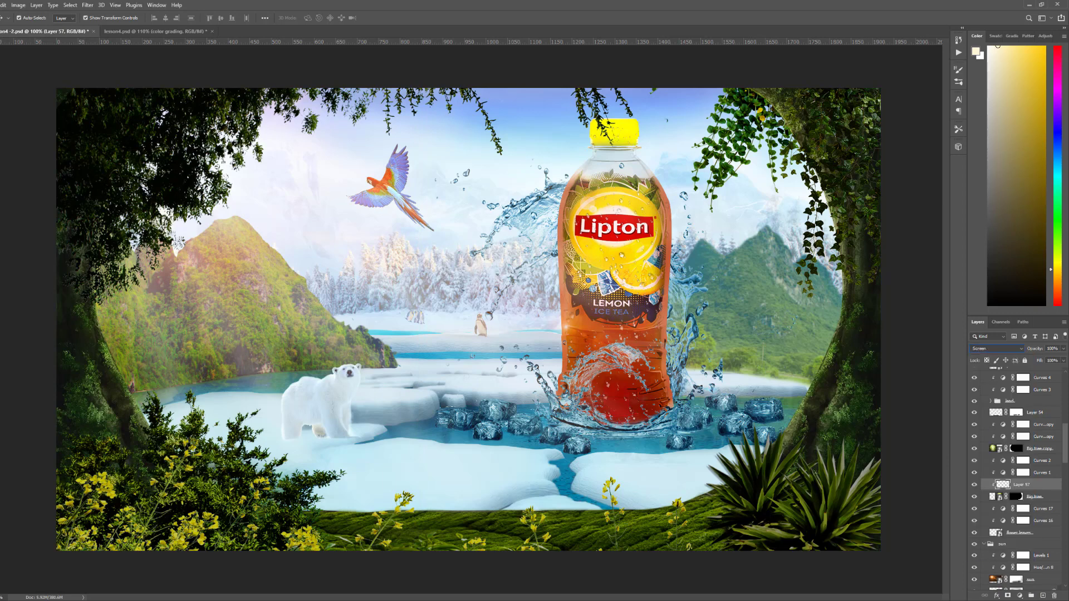
Set the Brush tool's flow to 100% and sample an orange from the tea bottle as the painting color
{"action": "key", "text": "b"}
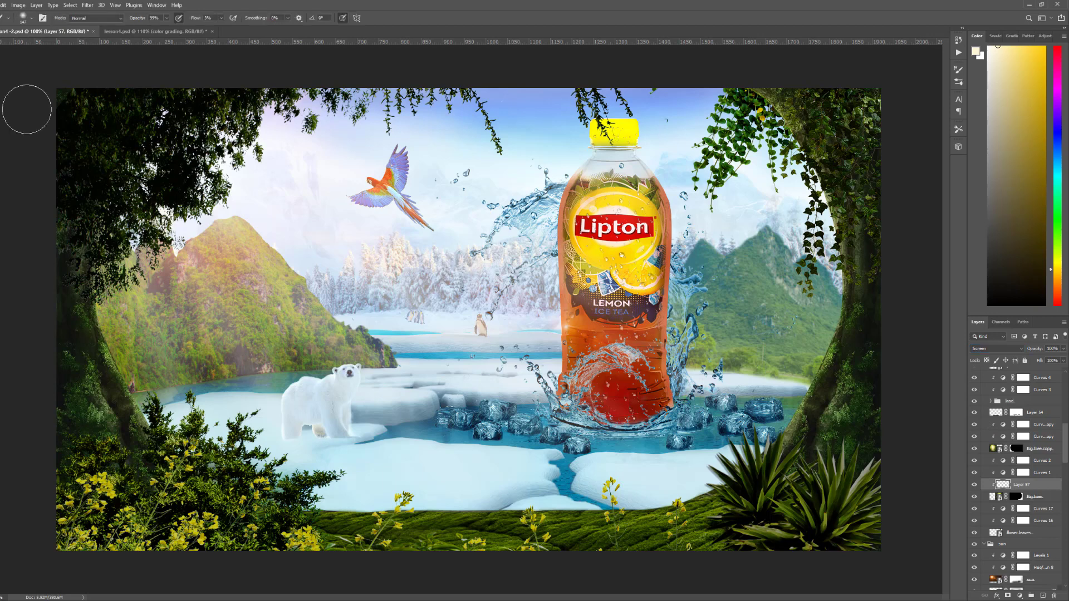
{"action": "left_click", "coordinate": [221, 18]}
{"action": "left_click", "coordinate": [586, 331], "text": "alt"}
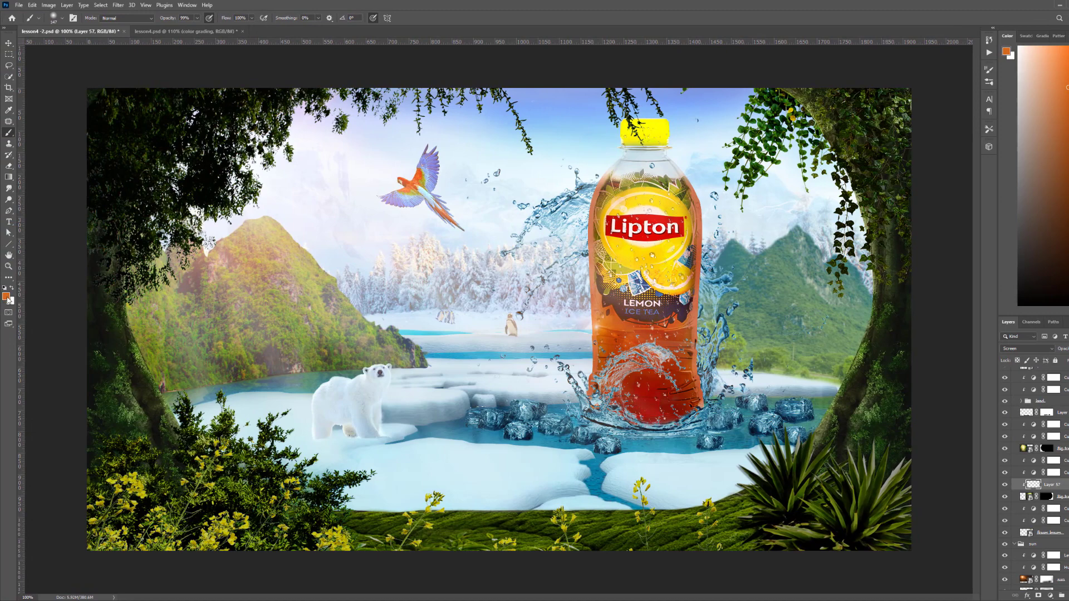
Raise the orange foreground color to 100% brightness (ff6a00) and enlarge the brush for painting light on the tree
{"action": "left_click", "coordinate": [7, 296]}
{"action": "left_click_drag", "start_coordinate": [817, 313], "coordinate": [816, 287]}
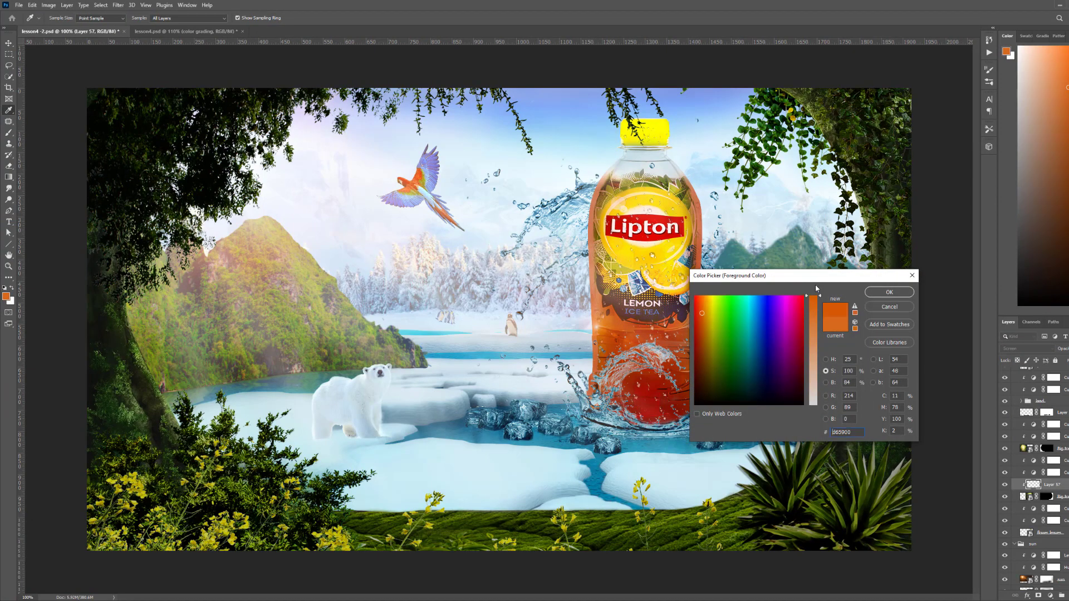
{"action": "left_click", "coordinate": [826, 382]}
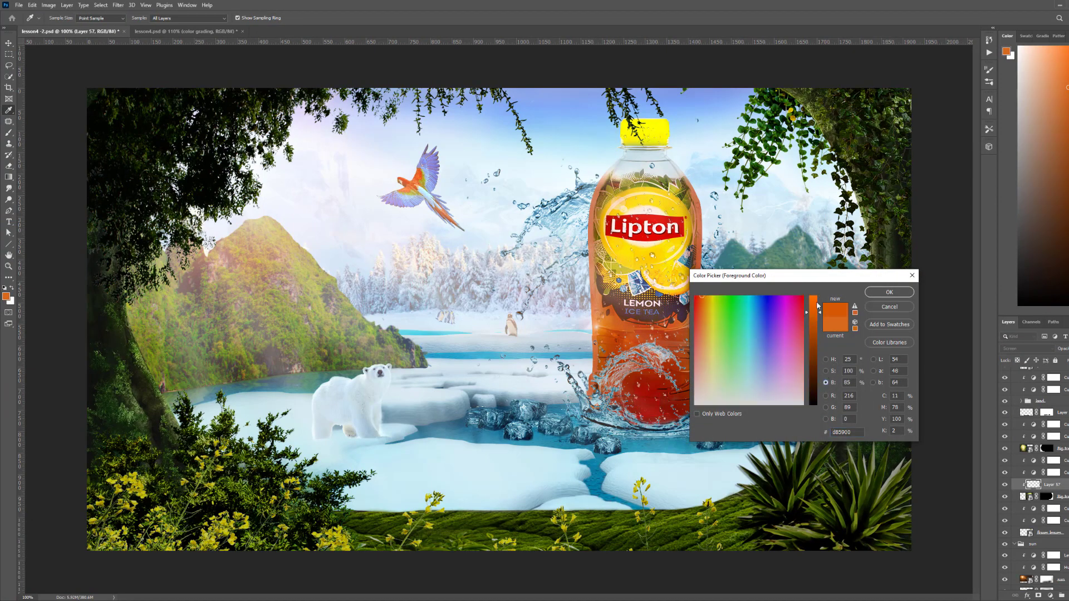
{"action": "left_click_drag", "start_coordinate": [818, 305], "coordinate": [816, 295]}
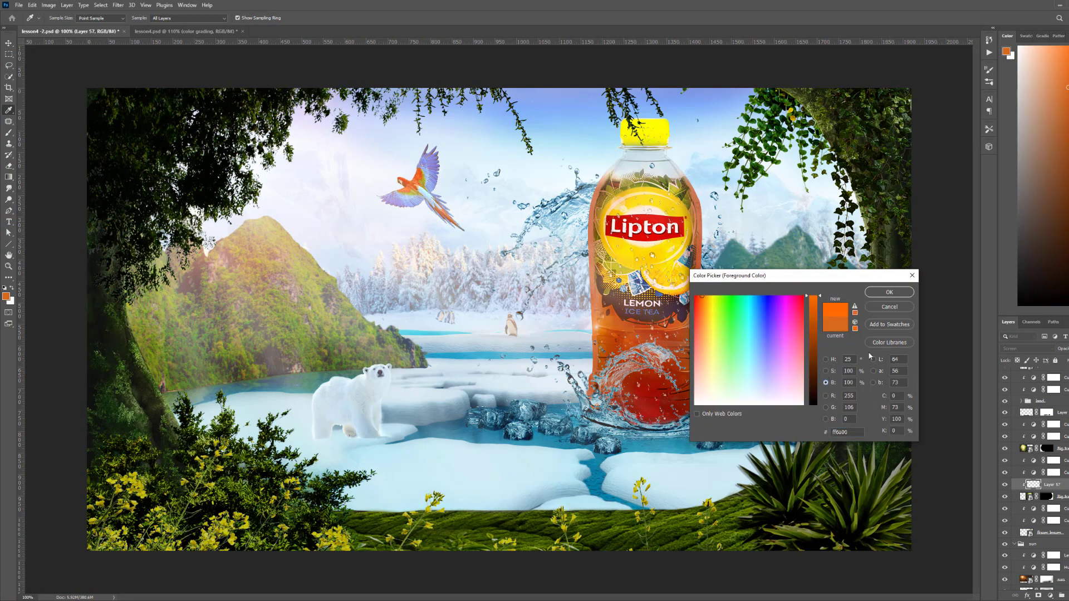
{"action": "left_click", "coordinate": [890, 293]}
{"action": "key", "text": "b"}
{"action": "left_click_drag", "start_coordinate": [516, 312], "coordinate": [593, 304]}
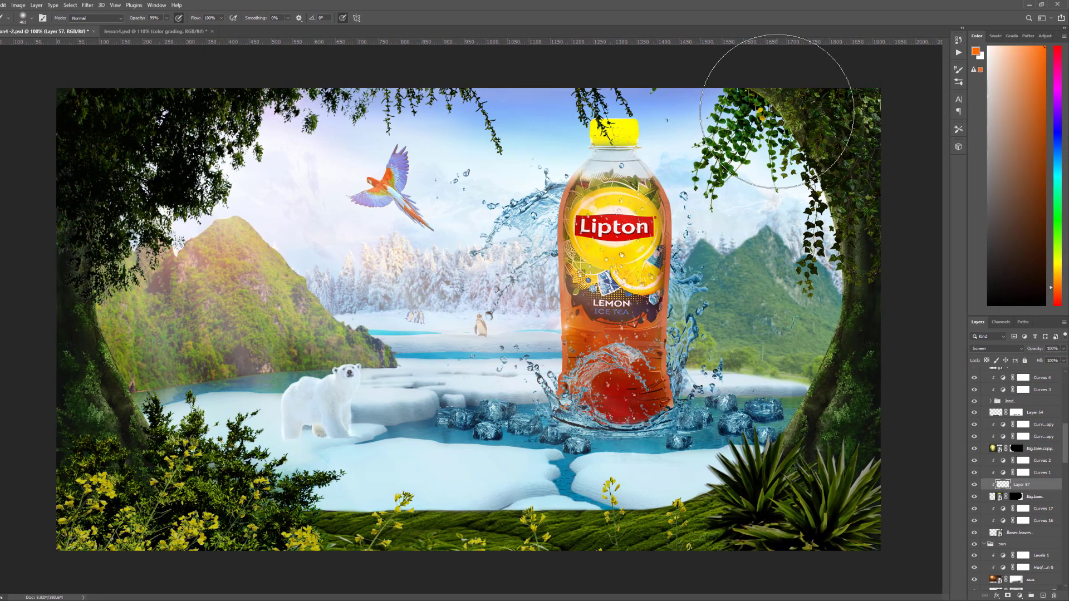
Reduce the brush size and paint orange light down the inner edge of the right tree trunk on the clipped Screen layer
{"action": "left_click_drag", "start_coordinate": [696, 274], "coordinate": [646, 280]}
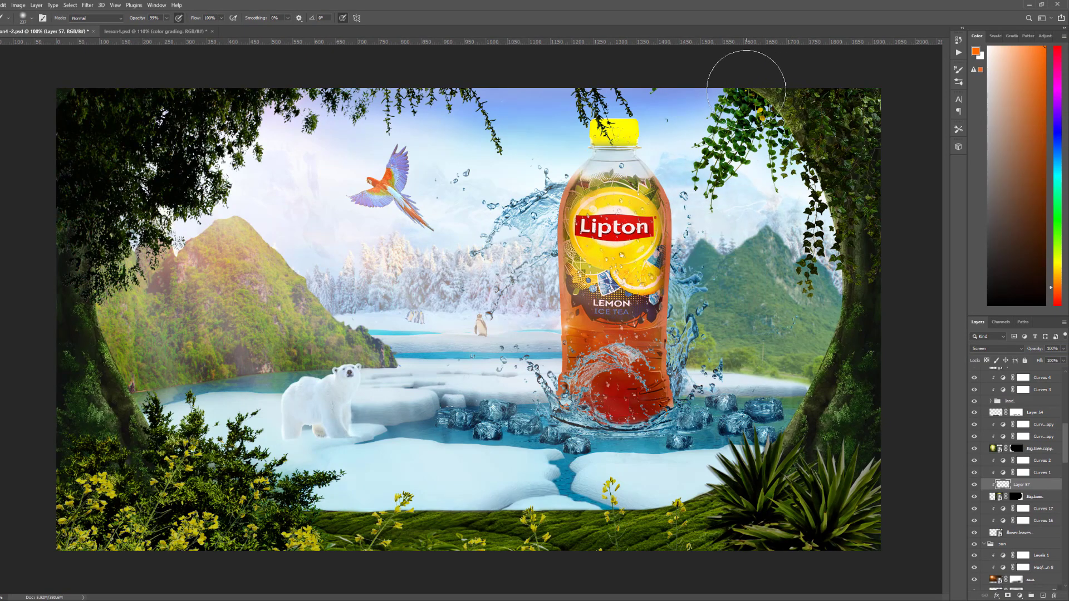
{"action": "mouse_move", "coordinate": [746, 90]}
{"action": "left_mouse_down"}
{"action": "mouse_move", "coordinate": [785, 88]}
{"action": "mouse_move", "coordinate": [771, 97]}
{"action": "mouse_move", "coordinate": [777, 118]}
{"action": "left_mouse_up"}
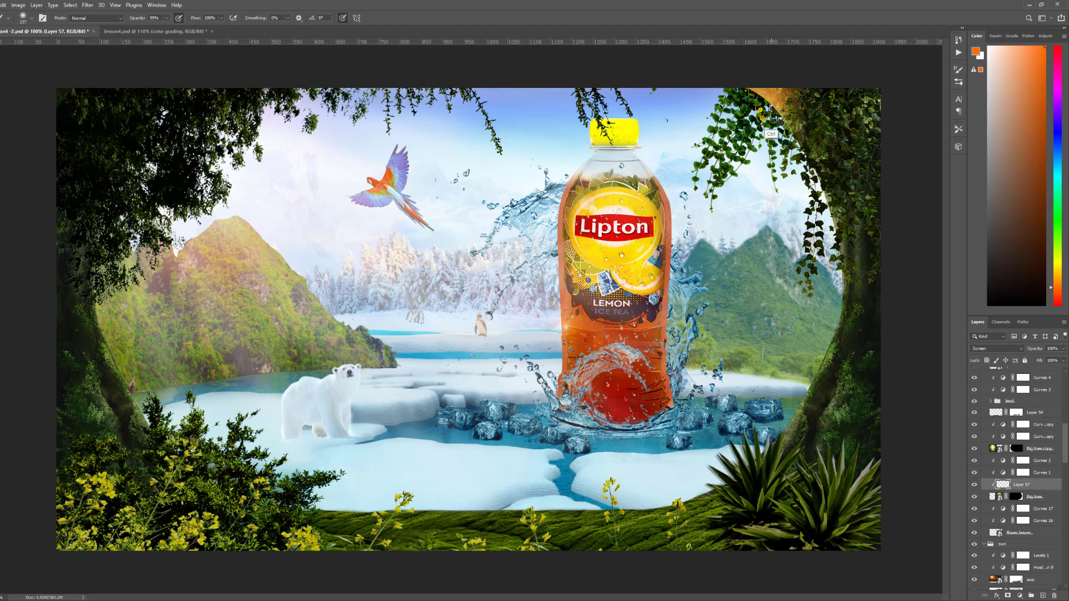
{"action": "key", "text": "ctrl+z"}
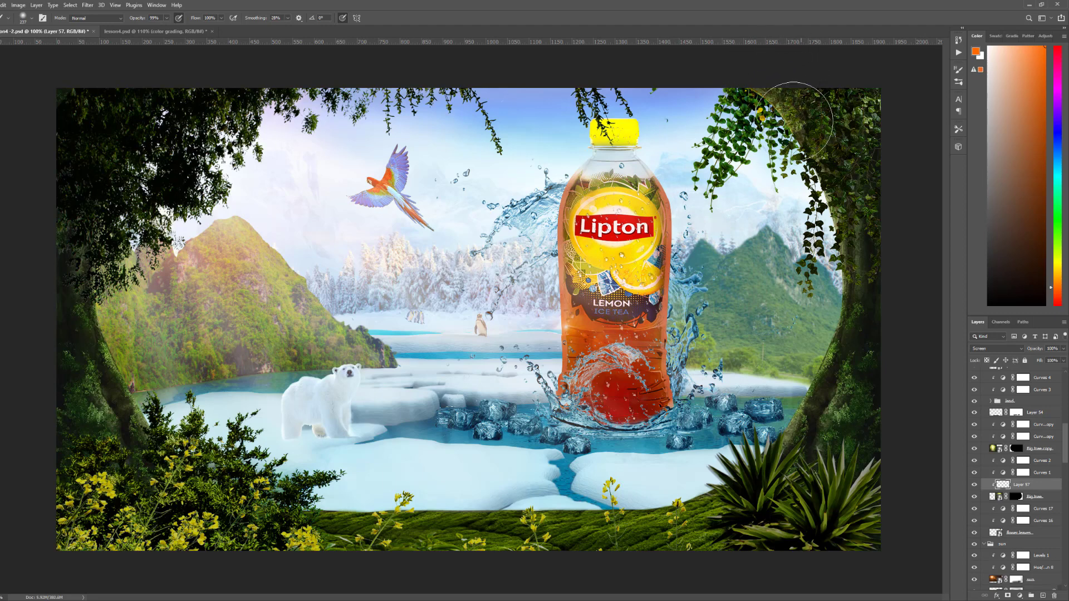
{"action": "mouse_move", "coordinate": [799, 125]}
{"action": "left_mouse_down"}
{"action": "mouse_move", "coordinate": [823, 155]}
{"action": "mouse_move", "coordinate": [788, 107]}
{"action": "mouse_move", "coordinate": [846, 168]}
{"action": "mouse_move", "coordinate": [858, 267]}
{"action": "mouse_move", "coordinate": [791, 117]}
{"action": "mouse_move", "coordinate": [818, 435]}
{"action": "mouse_move", "coordinate": [791, 462]}
{"action": "left_mouse_up"}
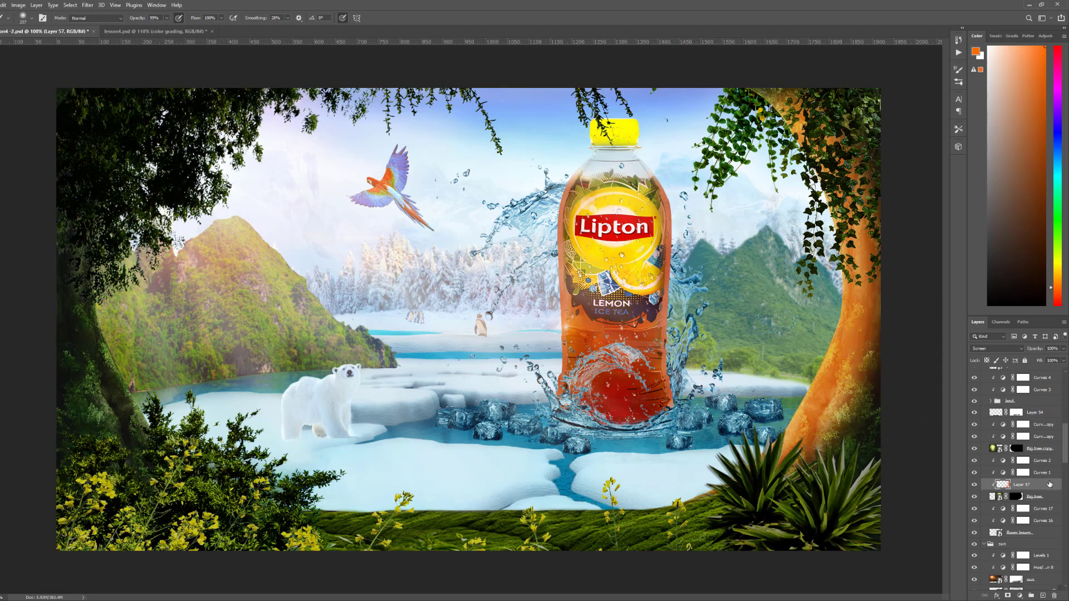
Split the black Underlying Layer Blend If slider of the right tree's light layer, moving its upper half to about 236
{"action": "left_click", "coordinate": [1064, 349]}
{"action": "left_click", "coordinate": [1047, 491]}
{"action": "double_click", "coordinate": [1048, 490]}
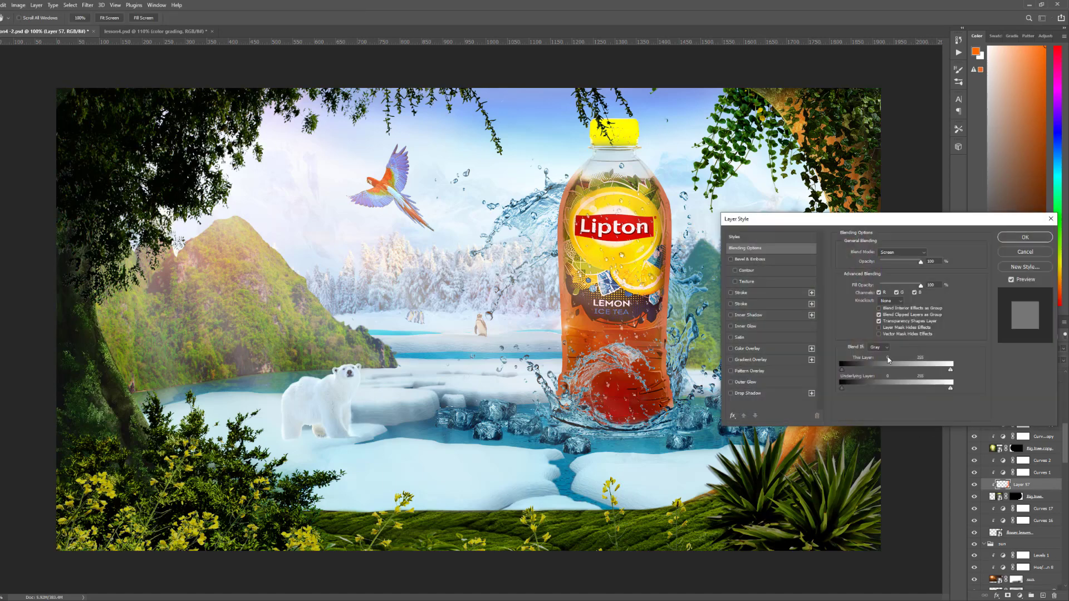
{"action": "left_click_drag", "start_coordinate": [872, 211], "coordinate": [446, 211]}
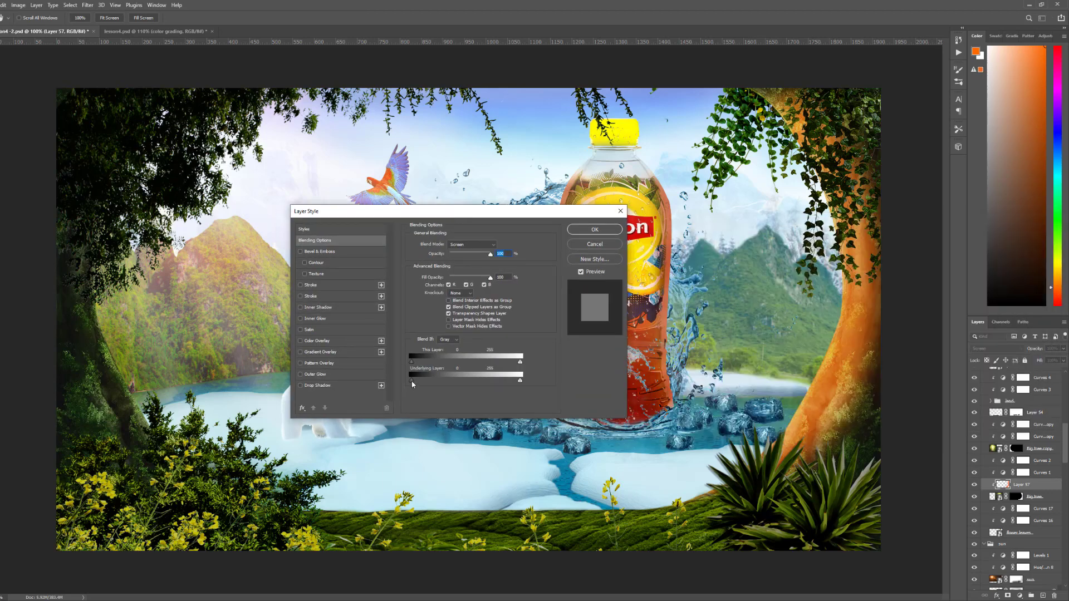
{"action": "key", "text": "alt"}
{"action": "left_click_drag", "start_coordinate": [421, 383], "coordinate": [502, 384]}
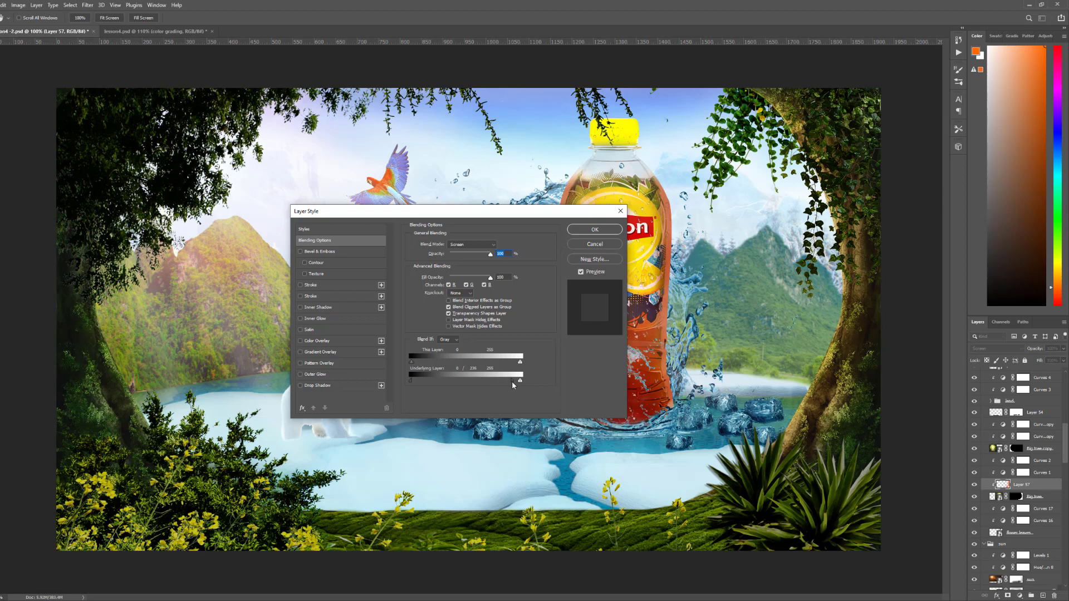
{"action": "left_click_drag", "start_coordinate": [513, 384], "coordinate": [513, 385]}
{"action": "left_click", "coordinate": [618, 230]}
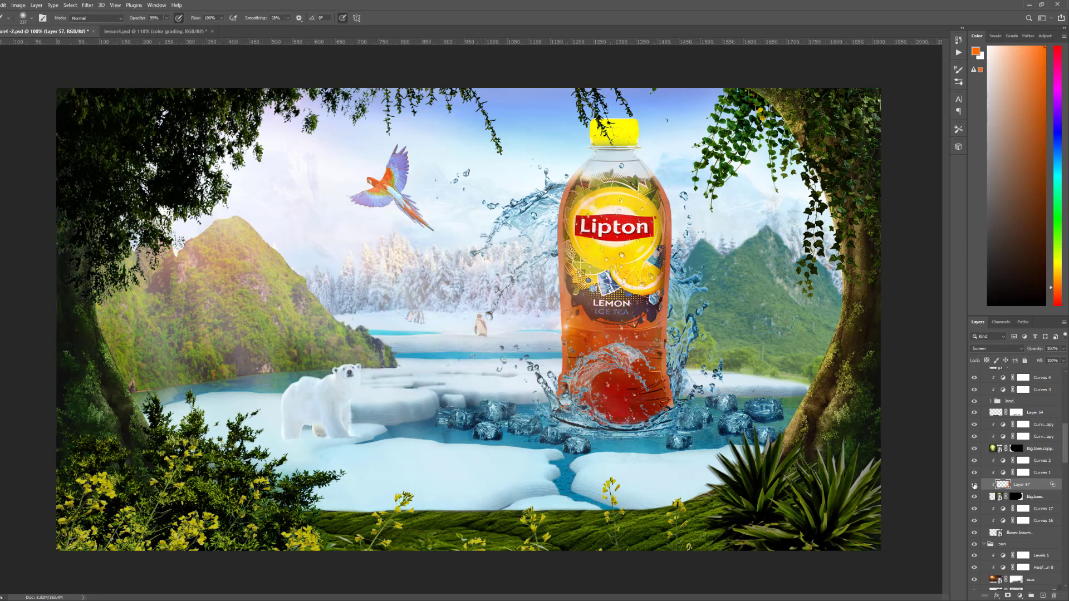
Compare the right tree with and without its light layer, and lower that layer's opacity to about 73%
{"action": "left_click", "coordinate": [974, 486]}
{"action": "left_click", "coordinate": [974, 486]}
{"action": "left_click", "coordinate": [1064, 349]}
{"action": "left_click_drag", "start_coordinate": [1064, 361], "coordinate": [1055, 361]}
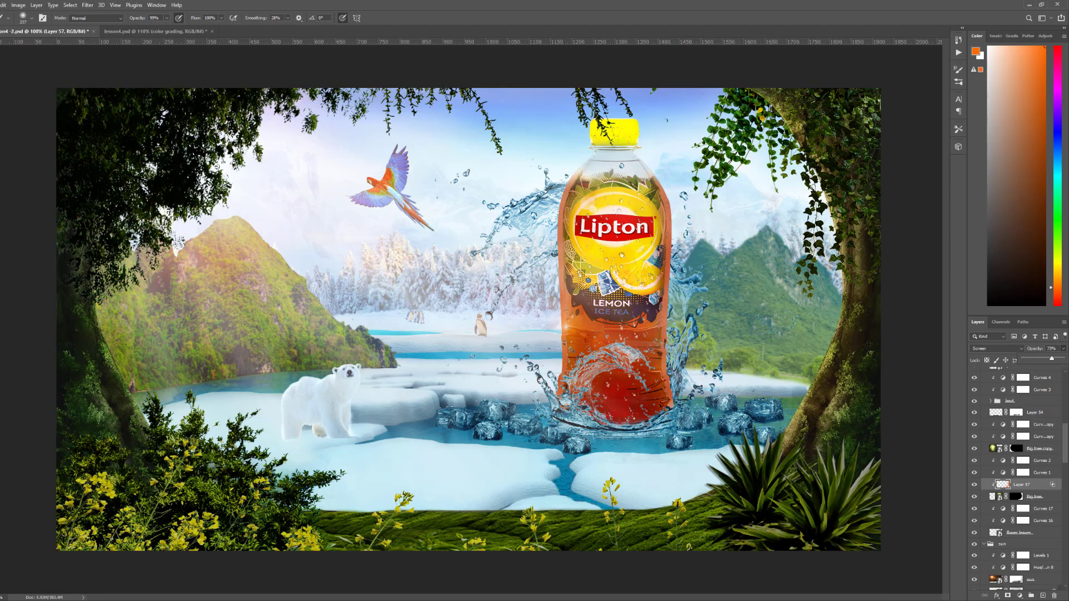
Add a new layer clipped to Big tree copy and paint orange light along the left tree trunk
{"action": "left_click", "coordinate": [1037, 450]}
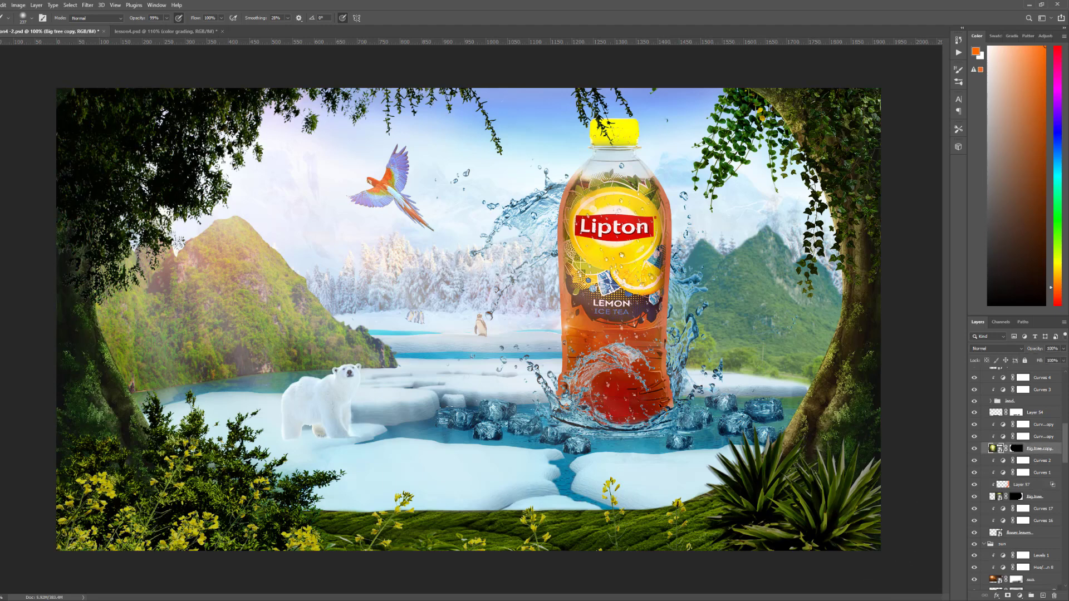
{"action": "left_click", "coordinate": [1043, 596]}
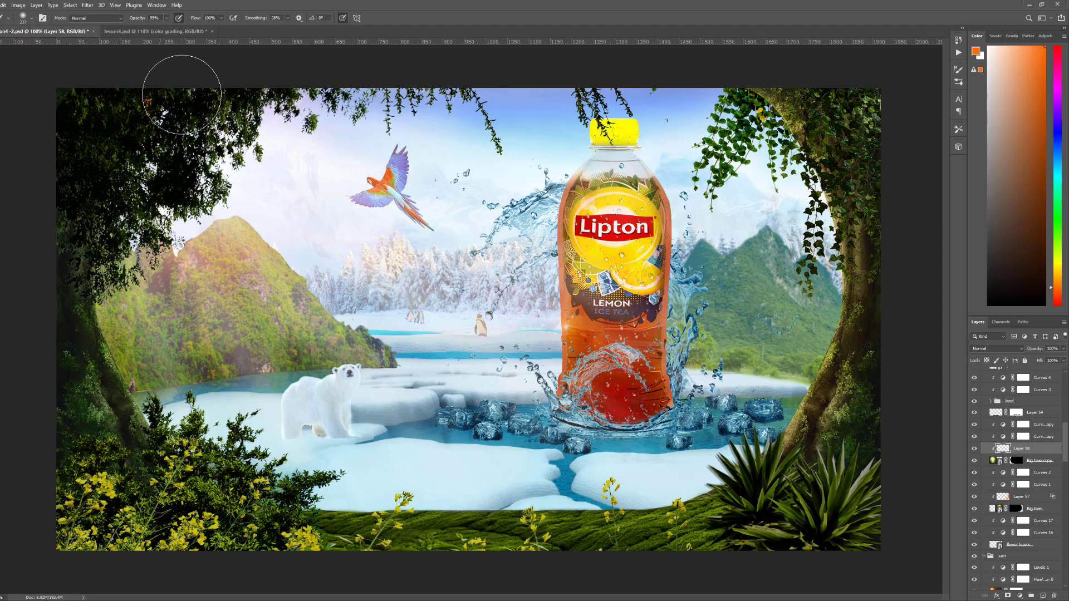
{"action": "mouse_move", "coordinate": [67, 229]}
{"action": "left_mouse_down"}
{"action": "mouse_move", "coordinate": [81, 317]}
{"action": "mouse_move", "coordinate": [148, 468]}
{"action": "left_mouse_up"}
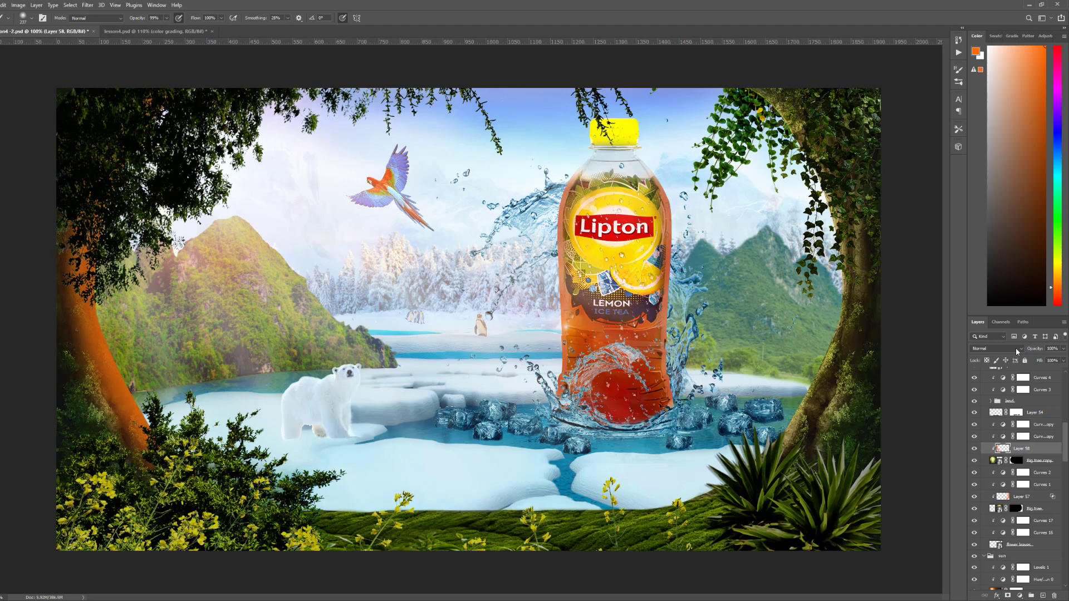
Set the left tree's light layer to Screen and split its black Underlying Layer Blend If slider to about 225
{"action": "left_click", "coordinate": [996, 349]}
{"action": "left_click", "coordinate": [979, 421]}
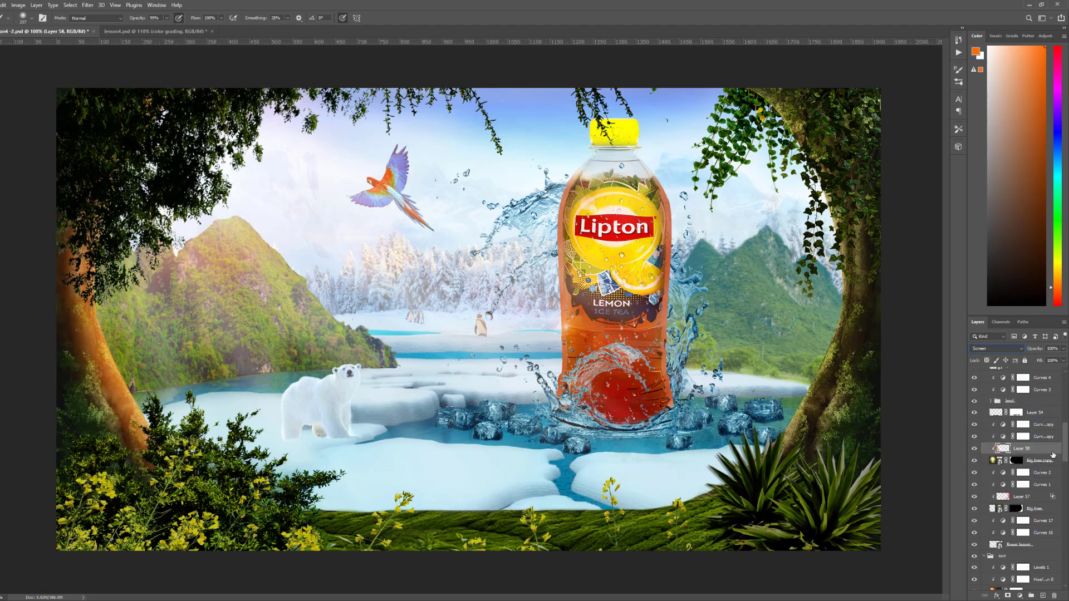
{"action": "double_click", "coordinate": [1054, 454]}
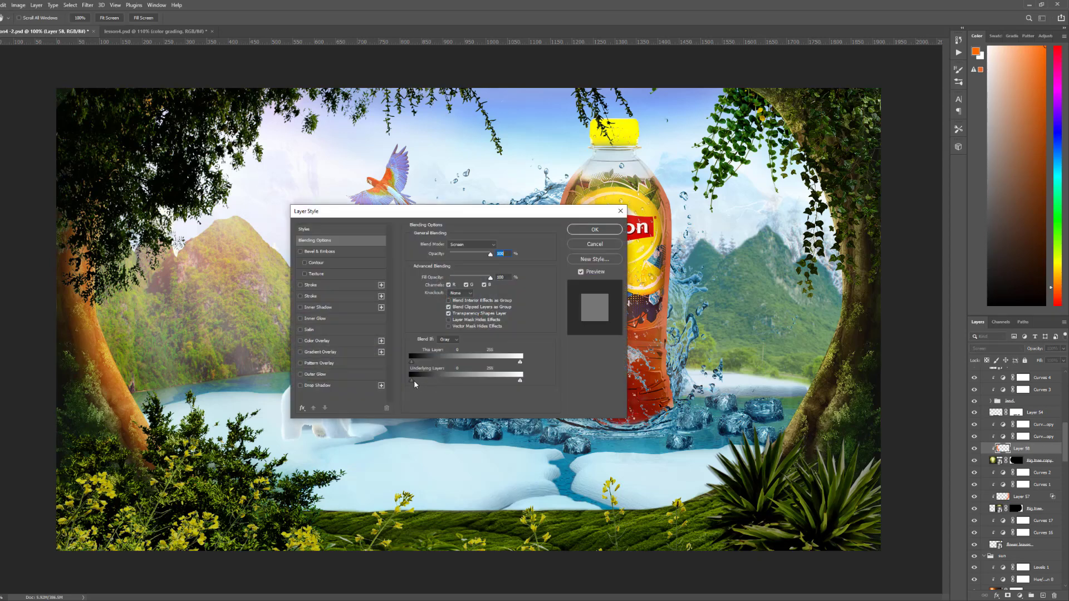
{"action": "key", "text": "alt"}
{"action": "left_click_drag", "start_coordinate": [413, 384], "coordinate": [495, 391]}
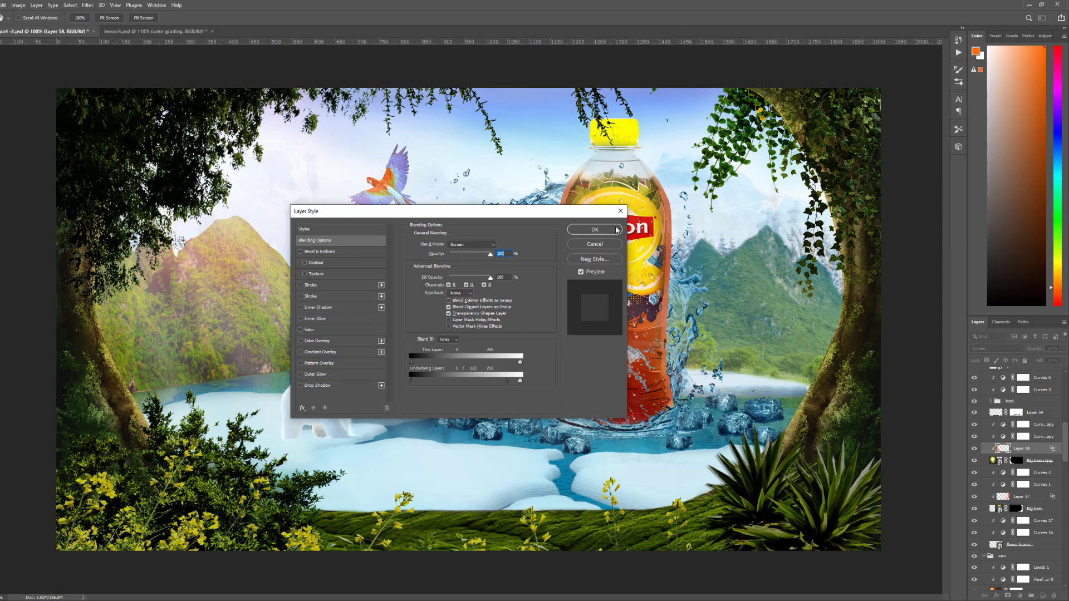
{"action": "left_click", "coordinate": [595, 230]}
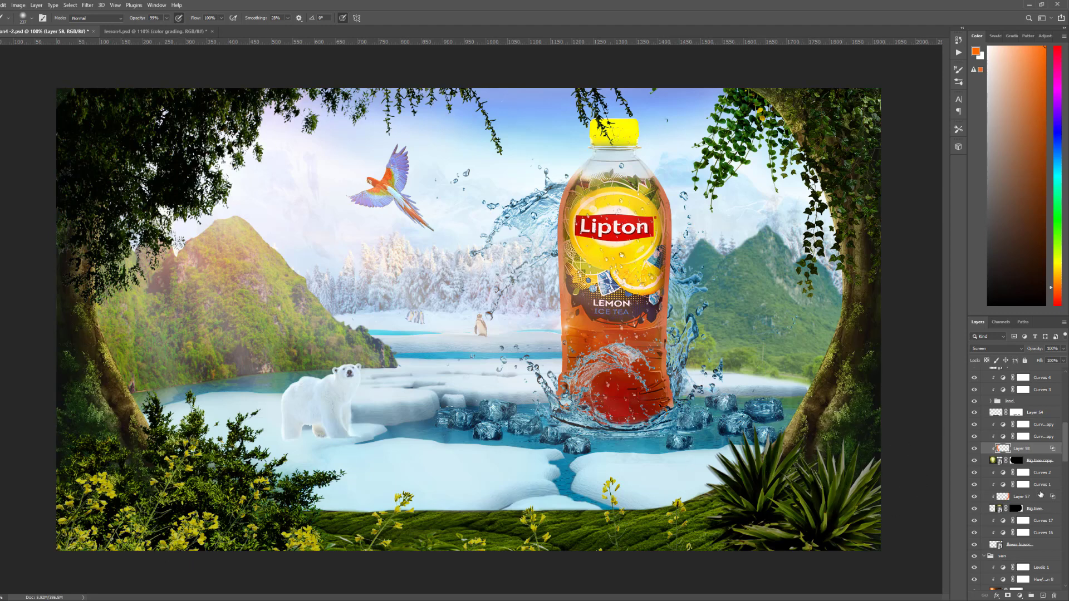
Lower the opacity of the right tree's light layer a little further and deselect the layer
{"action": "left_click", "coordinate": [1028, 497]}
{"action": "left_click", "coordinate": [1063, 349]}
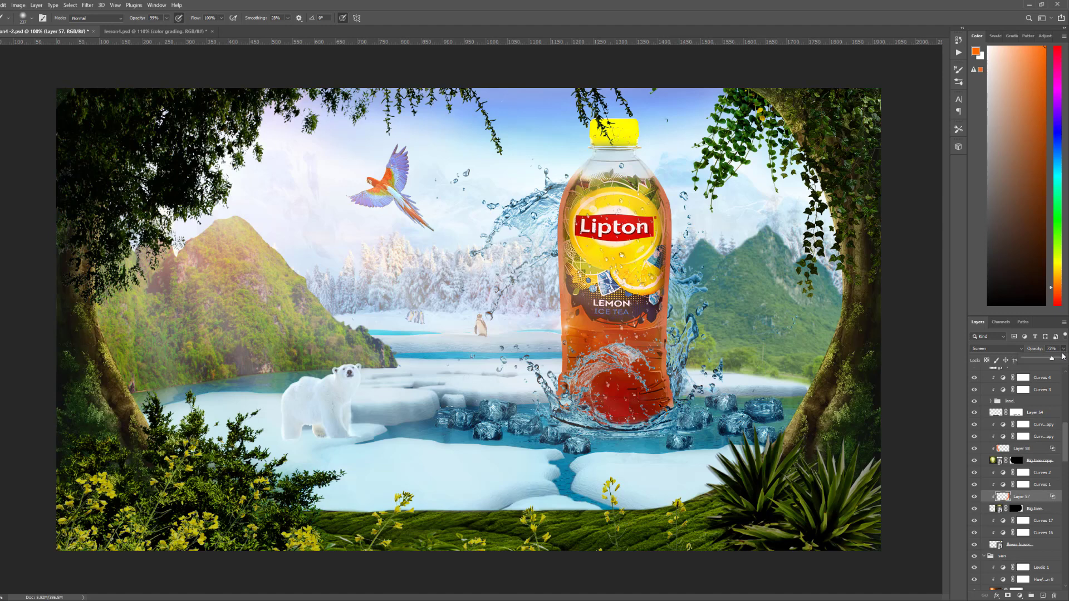
{"action": "left_click_drag", "start_coordinate": [1052, 360], "coordinate": [1044, 364]}
{"action": "key", "text": "v"}
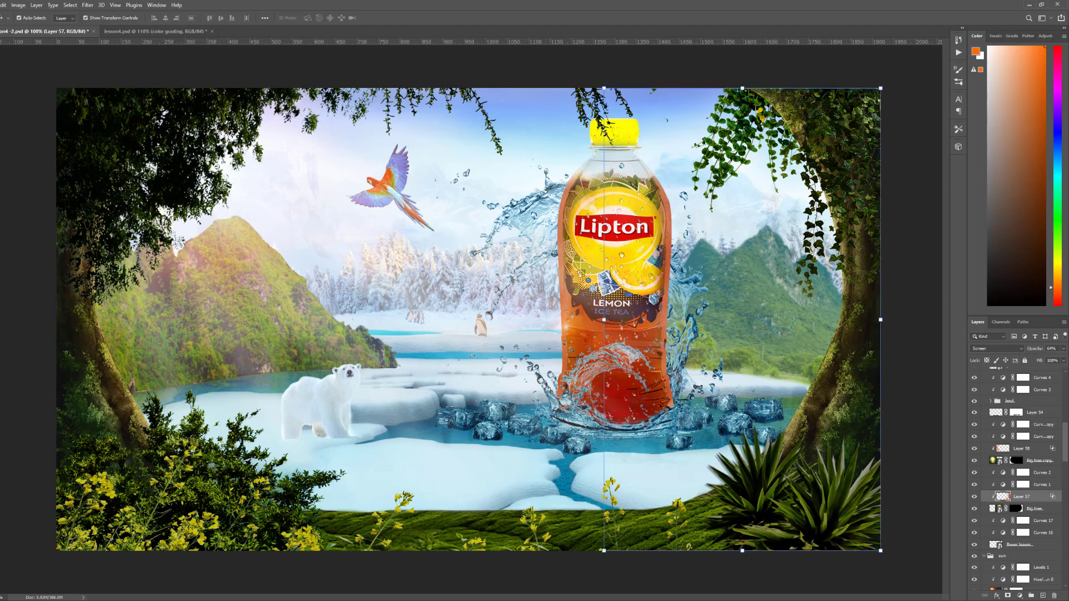
{"action": "left_click", "coordinate": [760, 580]}
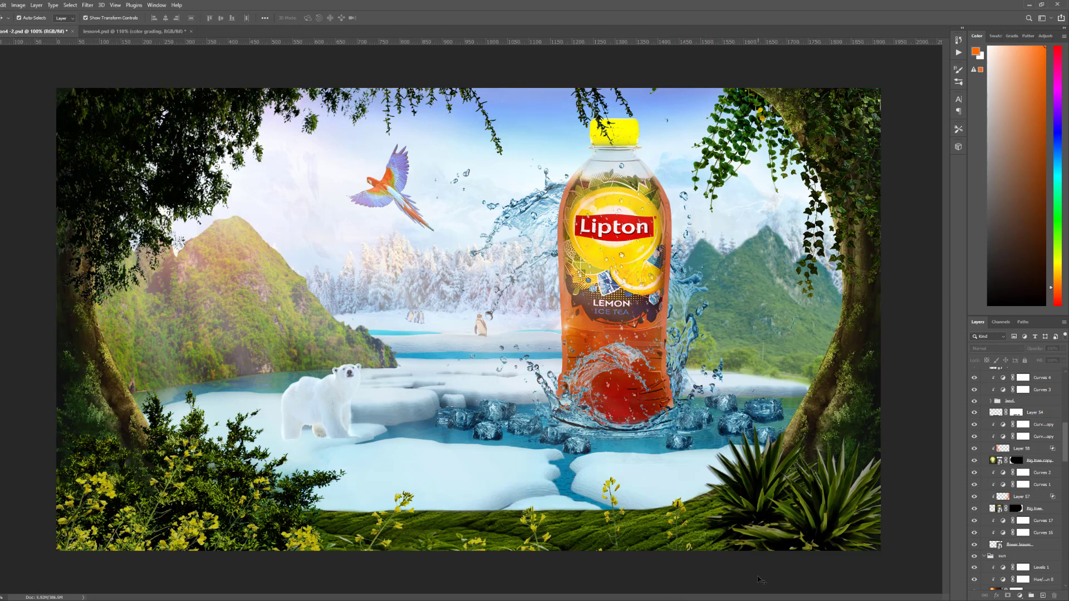
Add a new layer clipped to the palm layer and paint orange light on the left palm plant's leaves
{"action": "left_click", "coordinate": [812, 525]}
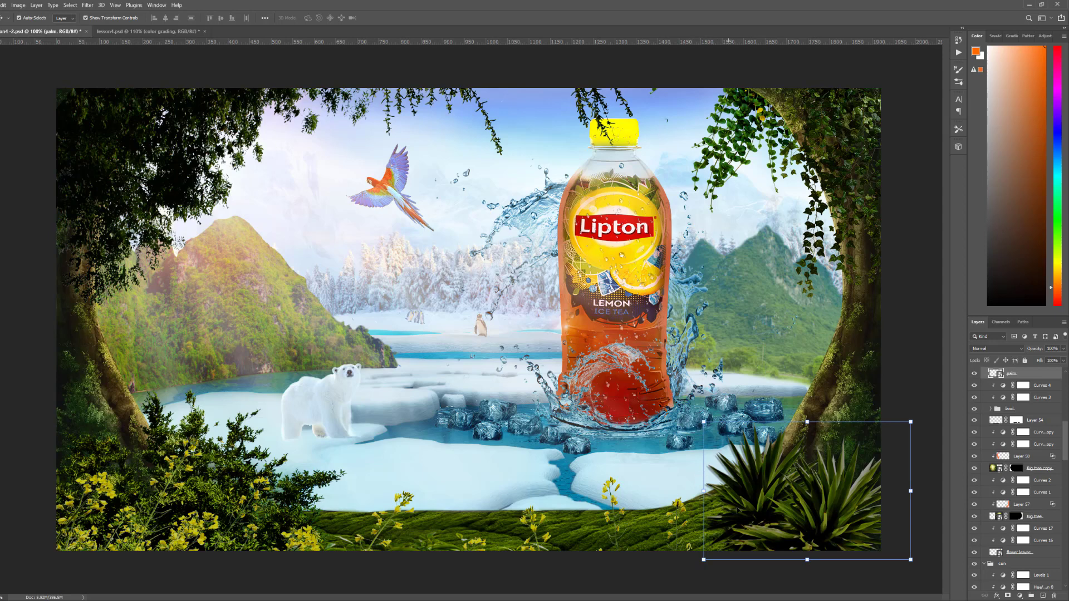
{"action": "scroll", "coordinate": [1028, 412], "scroll_direction": "up", "scroll_amount": 3}
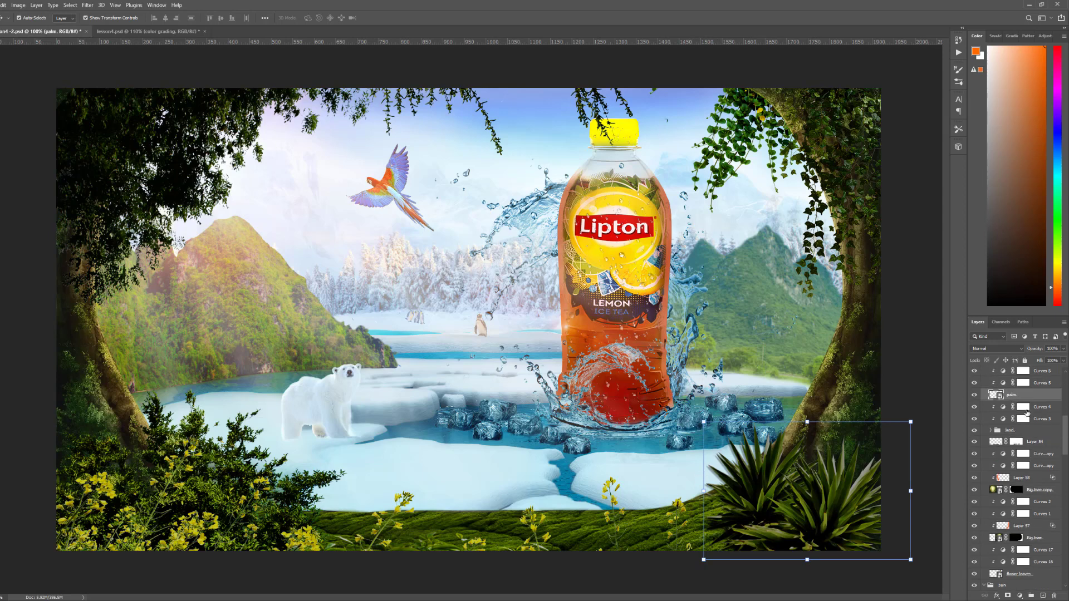
{"action": "left_click", "coordinate": [1044, 596]}
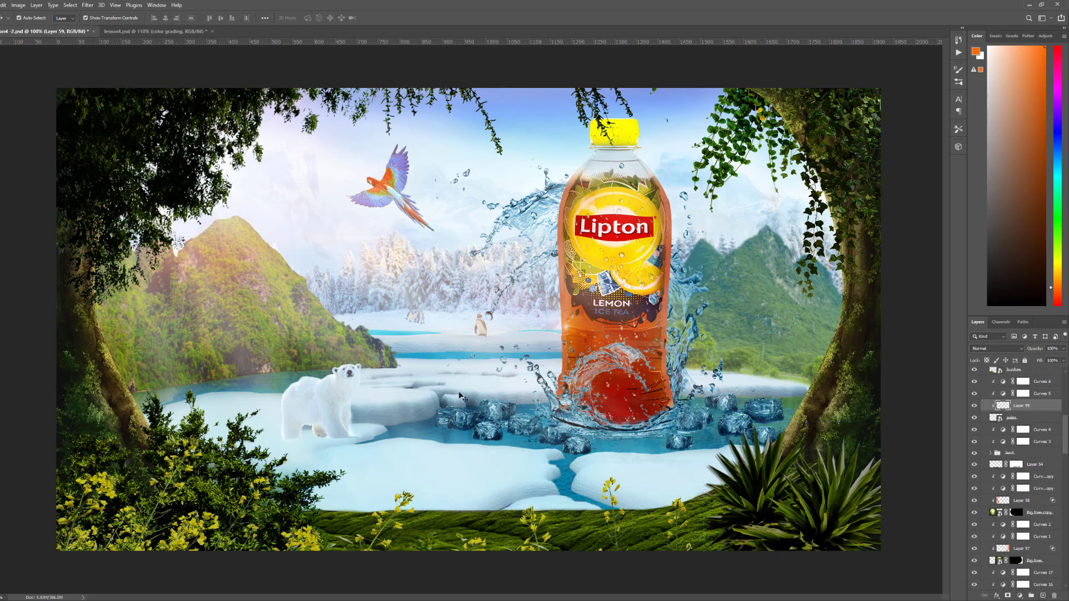
{"action": "key", "text": "b"}
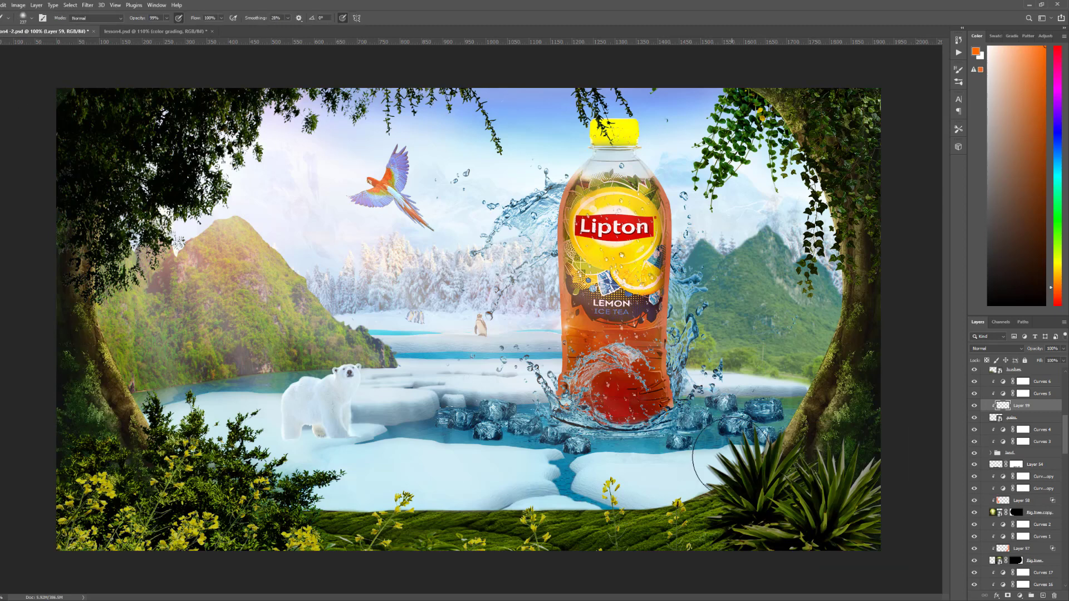
{"action": "mouse_move", "coordinate": [763, 434]}
{"action": "left_mouse_down"}
{"action": "mouse_move", "coordinate": [738, 479]}
{"action": "mouse_move", "coordinate": [755, 444]}
{"action": "mouse_move", "coordinate": [718, 490]}
{"action": "left_mouse_up"}
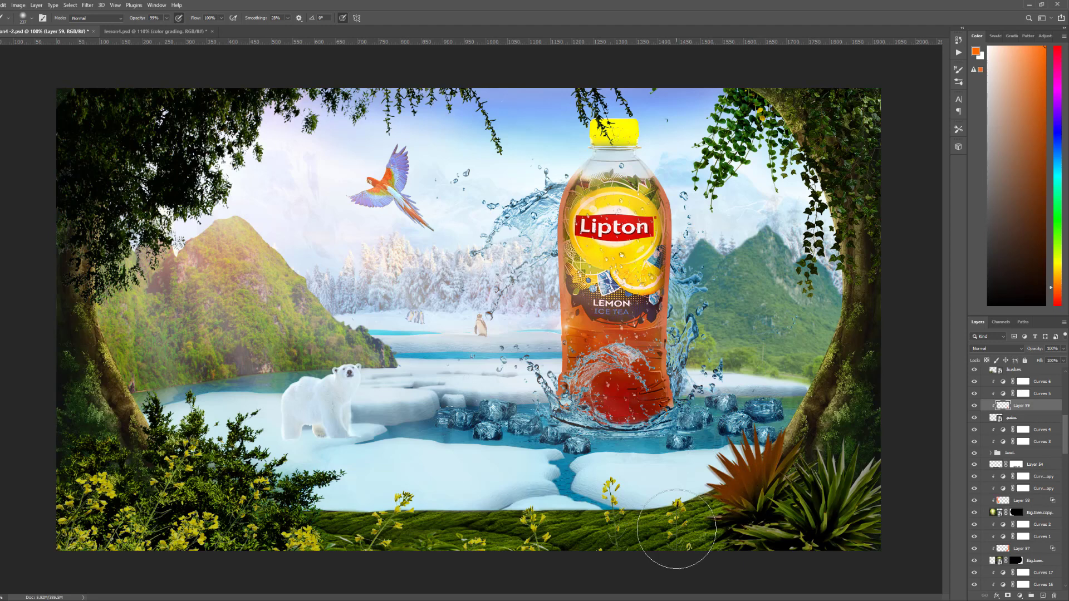
Set the palm's light layer to Screen and split its black Underlying Layer Blend If slider to about 168
{"action": "left_click", "coordinate": [1024, 350]}
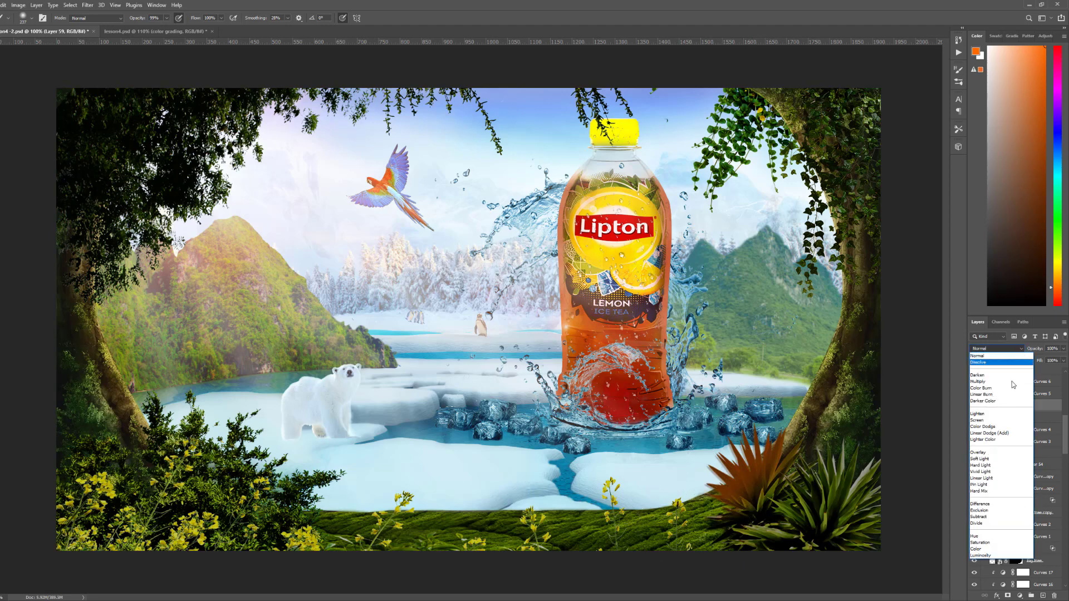
{"action": "left_click", "coordinate": [995, 422]}
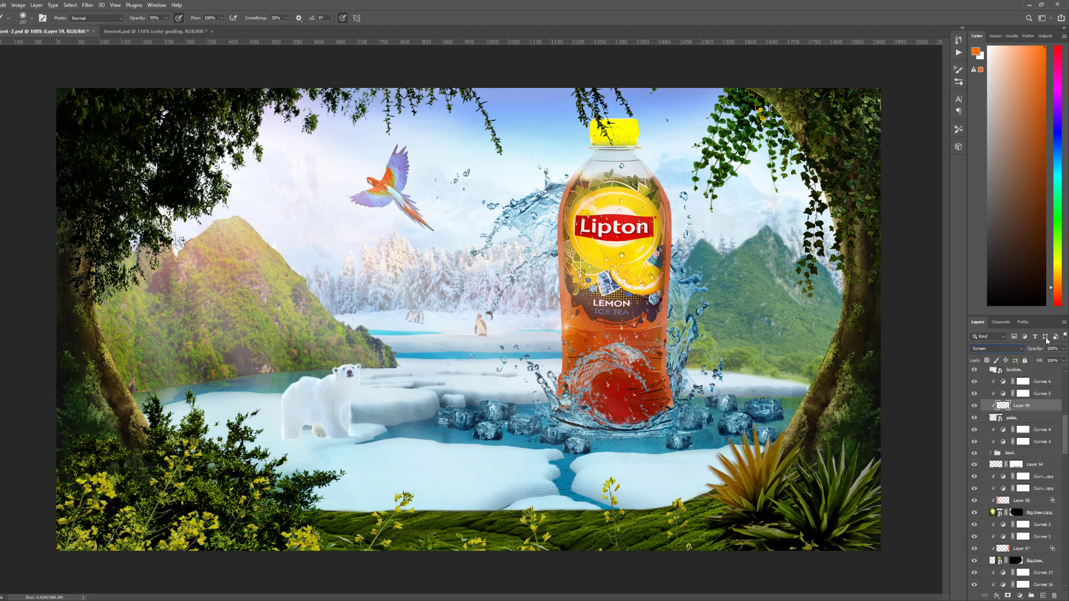
{"action": "double_click", "coordinate": [1041, 410]}
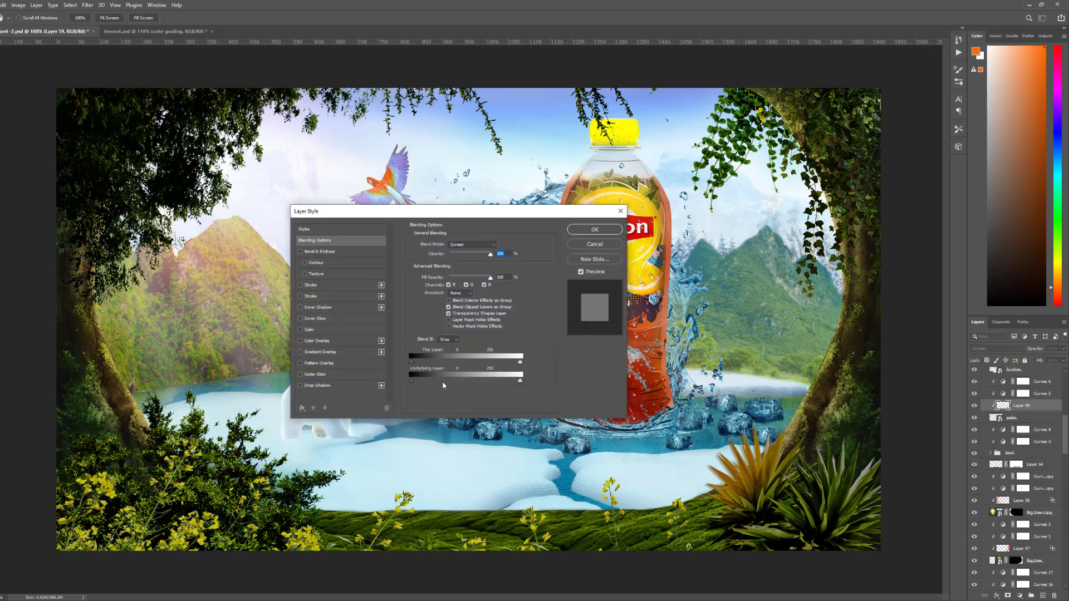
{"action": "left_click", "coordinate": [413, 384], "text": "alt"}
{"action": "left_click_drag", "start_coordinate": [414, 383], "coordinate": [483, 386]}
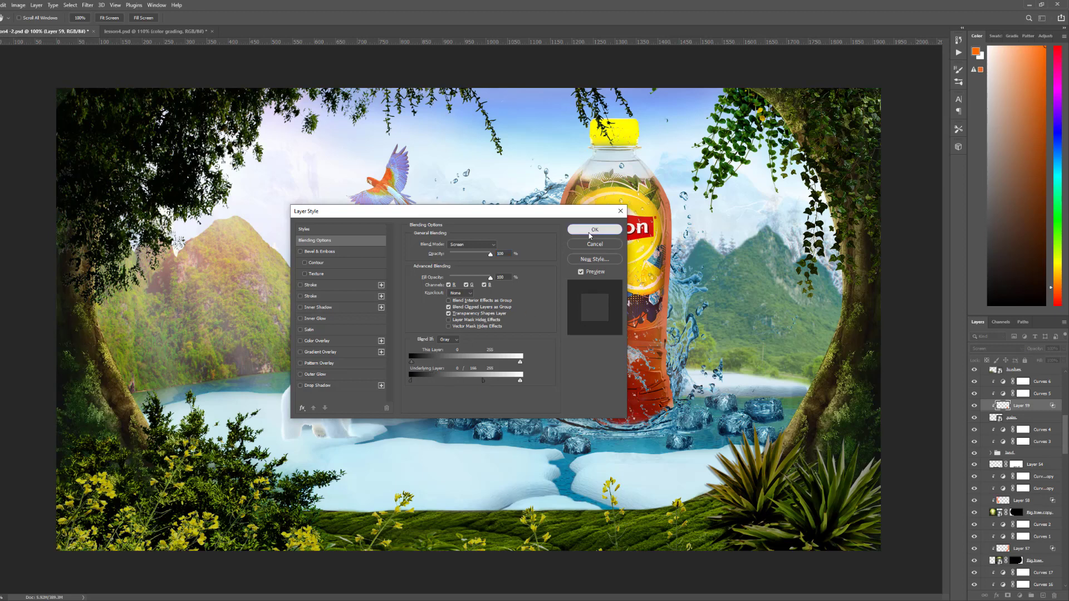
{"action": "left_click", "coordinate": [594, 229]}
Lower the opacity of the palm's light layer to soften the orange glow on the leaves
{"action": "left_click", "coordinate": [1063, 349]}
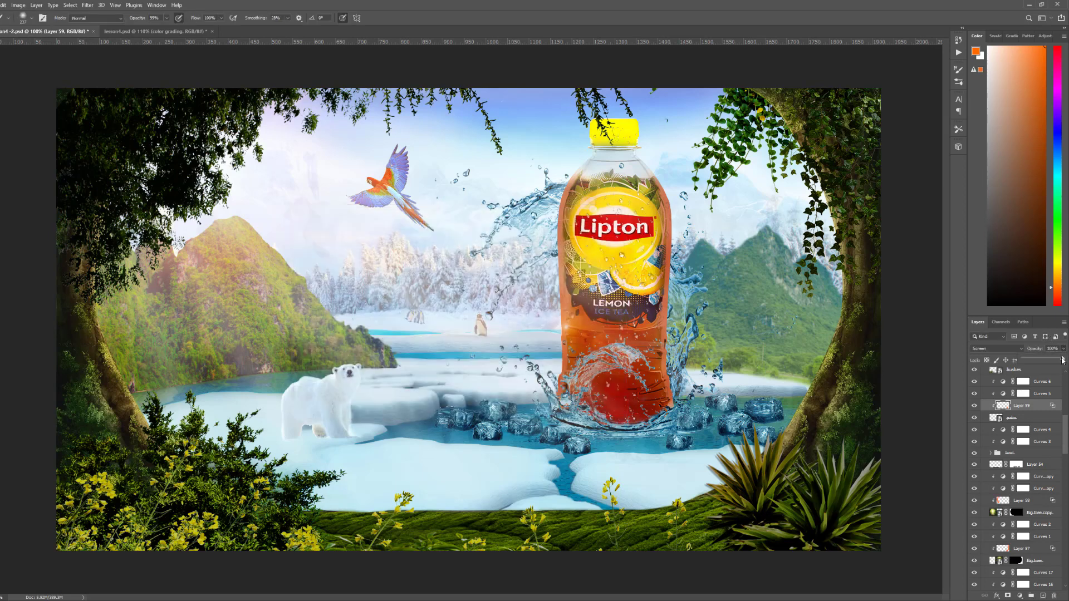
{"action": "left_click_drag", "start_coordinate": [1062, 360], "coordinate": [1050, 361]}
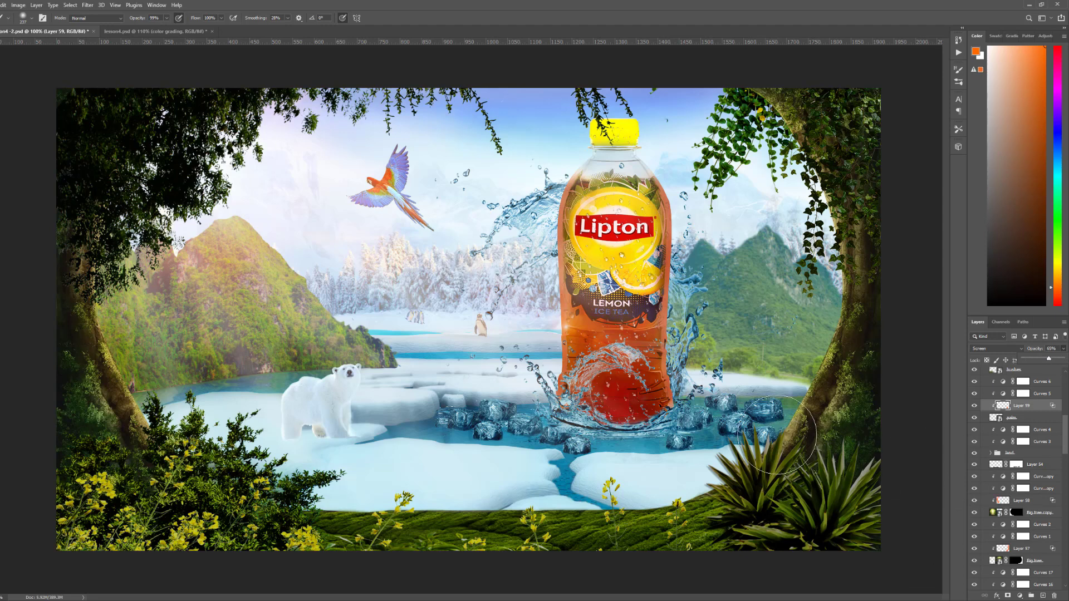
{"action": "left_click", "coordinate": [729, 479]}
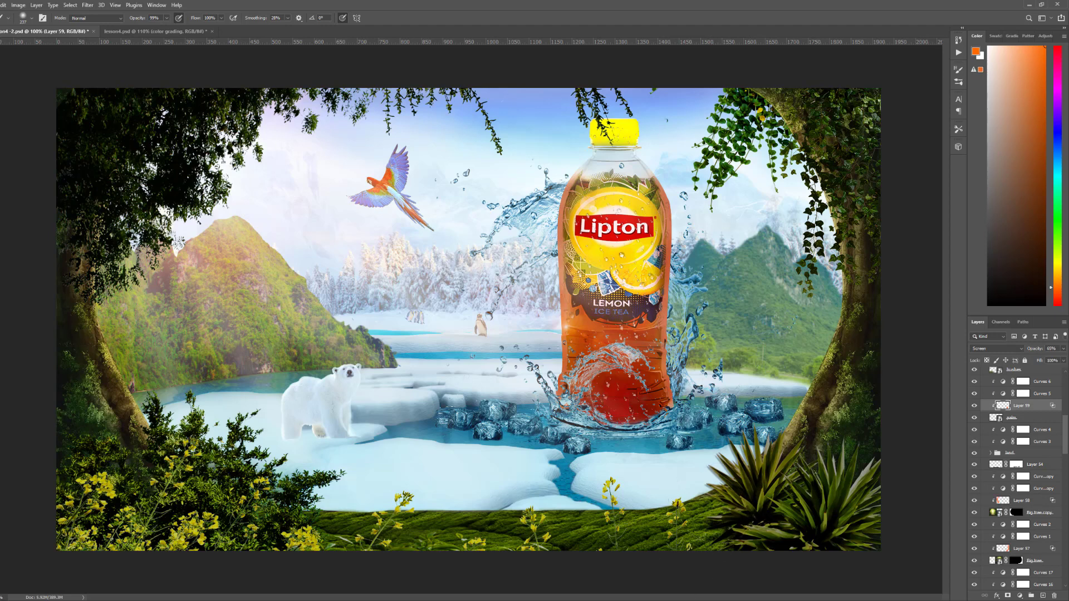
{"action": "scroll", "coordinate": [723, 443], "scroll_direction": "down", "scroll_amount": 1}
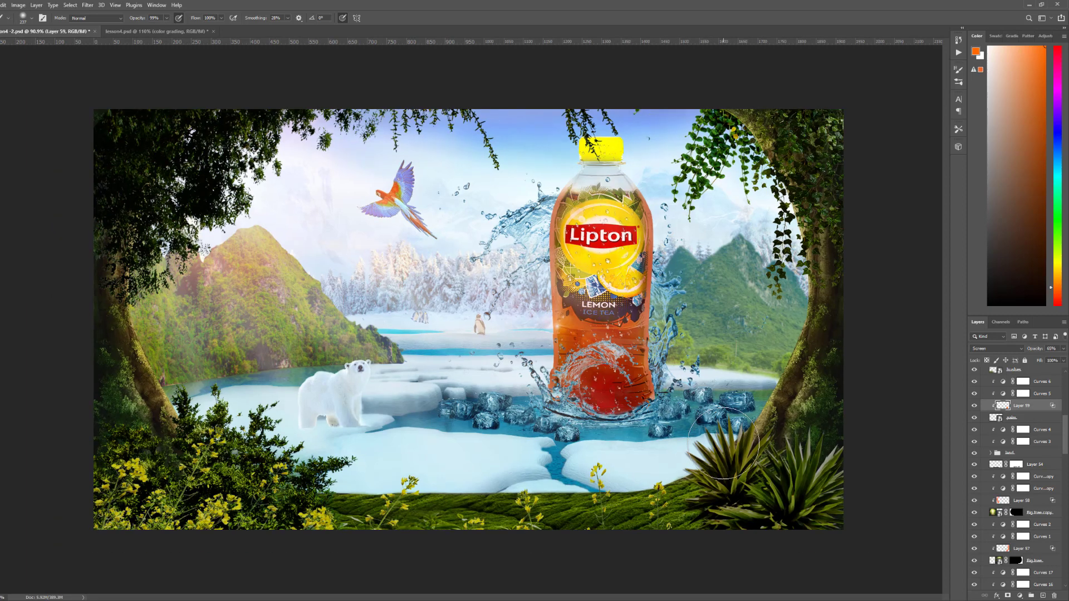
{"action": "scroll", "coordinate": [723, 443], "scroll_direction": "up", "scroll_amount": 2}
{"action": "scroll", "coordinate": [723, 443], "scroll_direction": "down", "scroll_amount": 1}
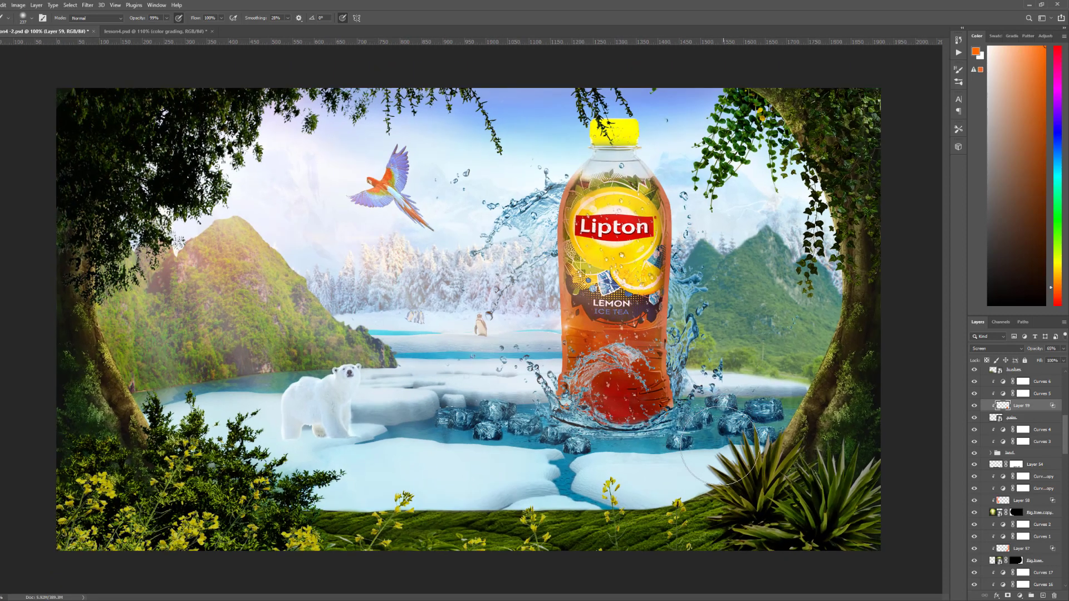
Paint black on the palm's Curves 5 layer mask over the left palm plant's leaves and compare the result with the layers hidden
{"action": "left_click", "coordinate": [974, 395]}
{"action": "left_click", "coordinate": [974, 395]}
{"action": "left_click", "coordinate": [1023, 394]}
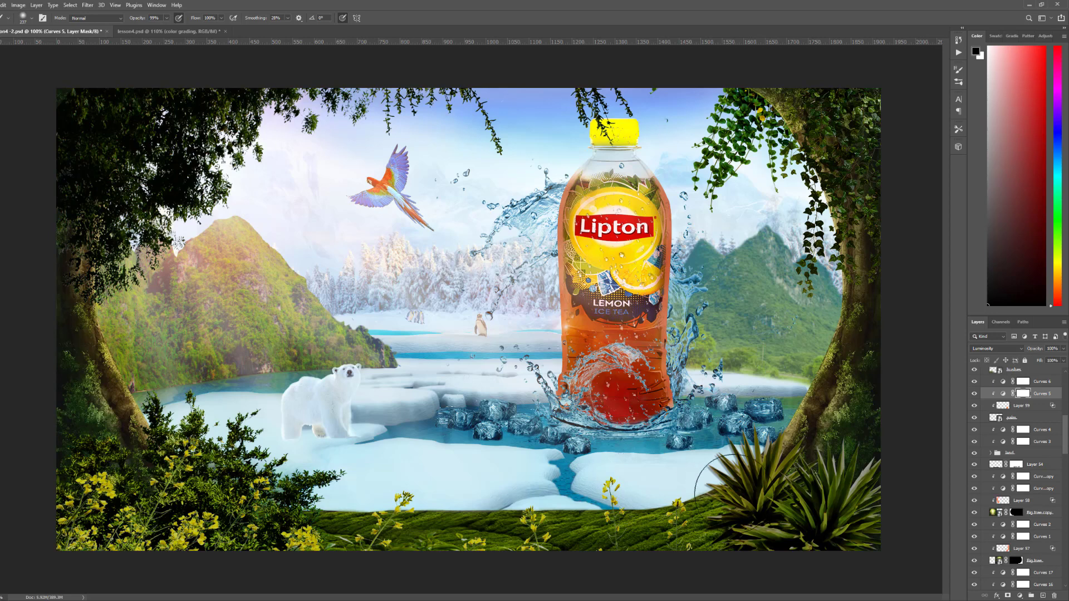
{"action": "scroll", "coordinate": [735, 493], "scroll_direction": "up", "scroll_amount": 1}
{"action": "right_click", "coordinate": [822, 488], "text": "alt"}
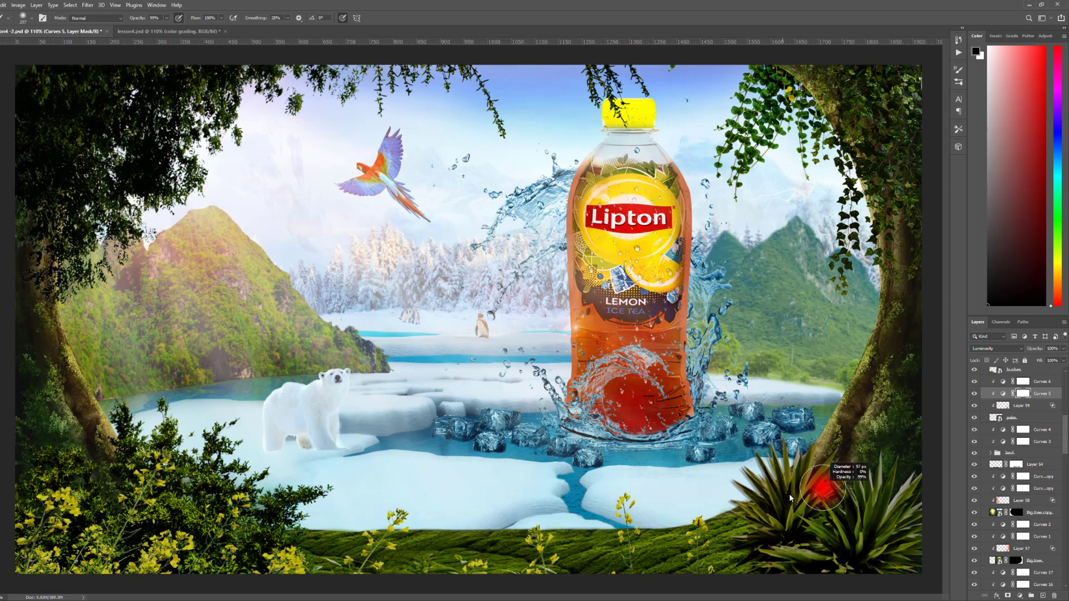
{"action": "mouse_move", "coordinate": [806, 457]}
{"action": "left_mouse_down"}
{"action": "mouse_move", "coordinate": [784, 463]}
{"action": "mouse_move", "coordinate": [794, 499]}
{"action": "mouse_move", "coordinate": [765, 464]}
{"action": "mouse_move", "coordinate": [771, 494]}
{"action": "left_mouse_up"}
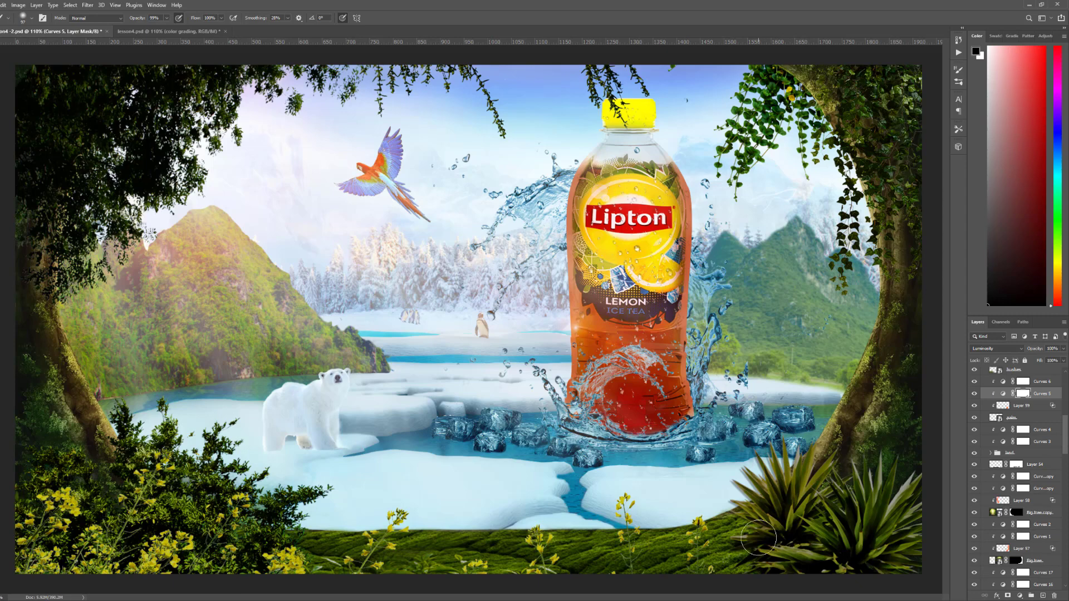
{"action": "scroll", "coordinate": [758, 537], "scroll_direction": "down", "scroll_amount": 3}
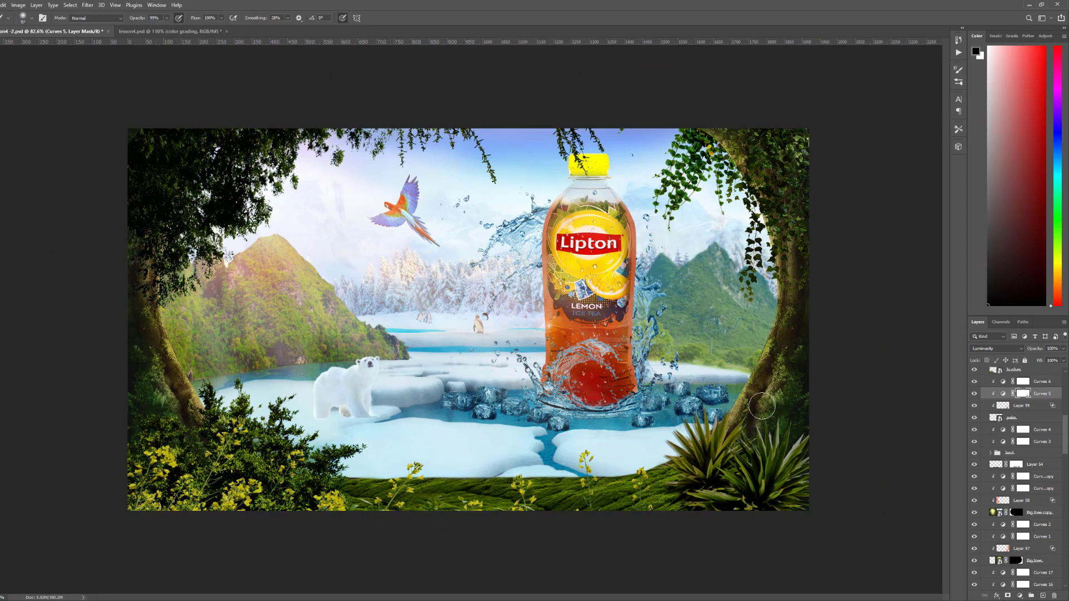
{"action": "left_click", "coordinate": [974, 394]}
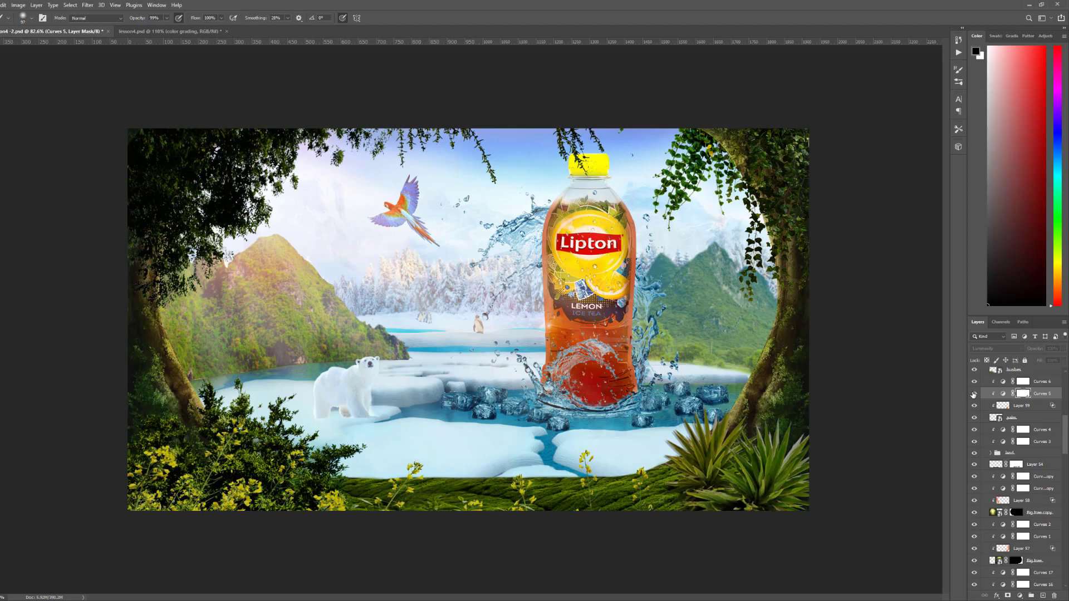
{"action": "left_click", "coordinate": [974, 394]}
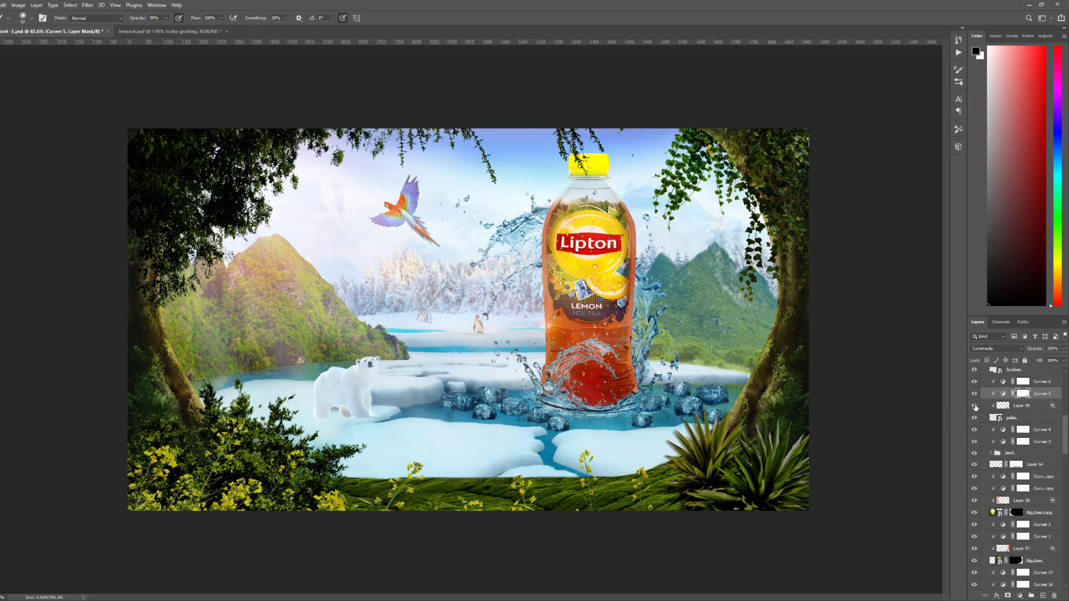
{"action": "left_click", "coordinate": [975, 406]}
{"action": "key", "text": "ctrl+1"}
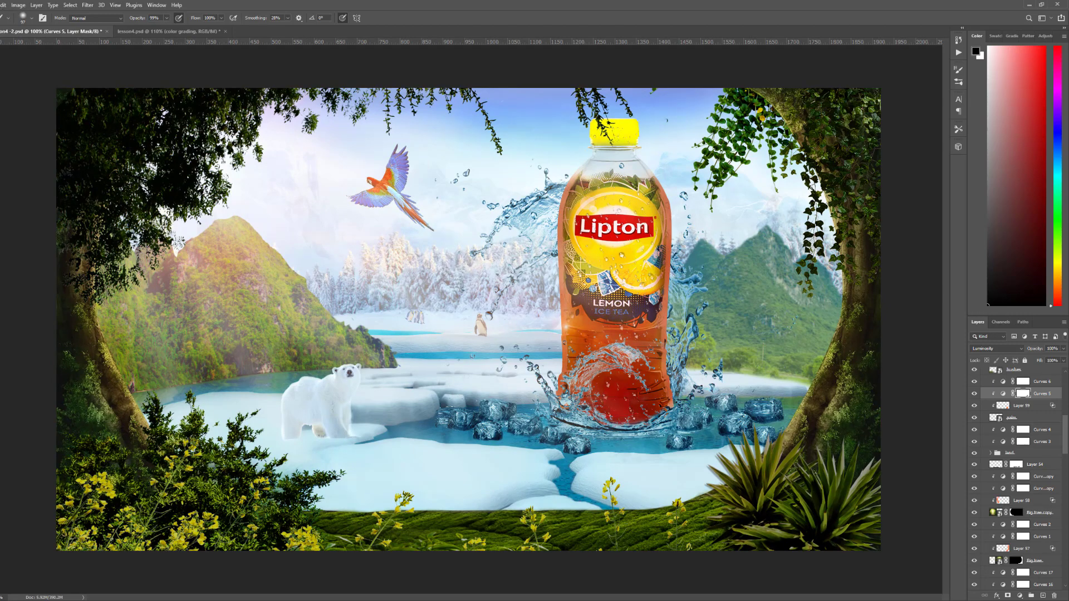
Add a new layer clipped to the bushes layer and paint orange light over the right side of the bush
{"action": "key", "text": "v"}
{"action": "left_click", "coordinate": [195, 474]}
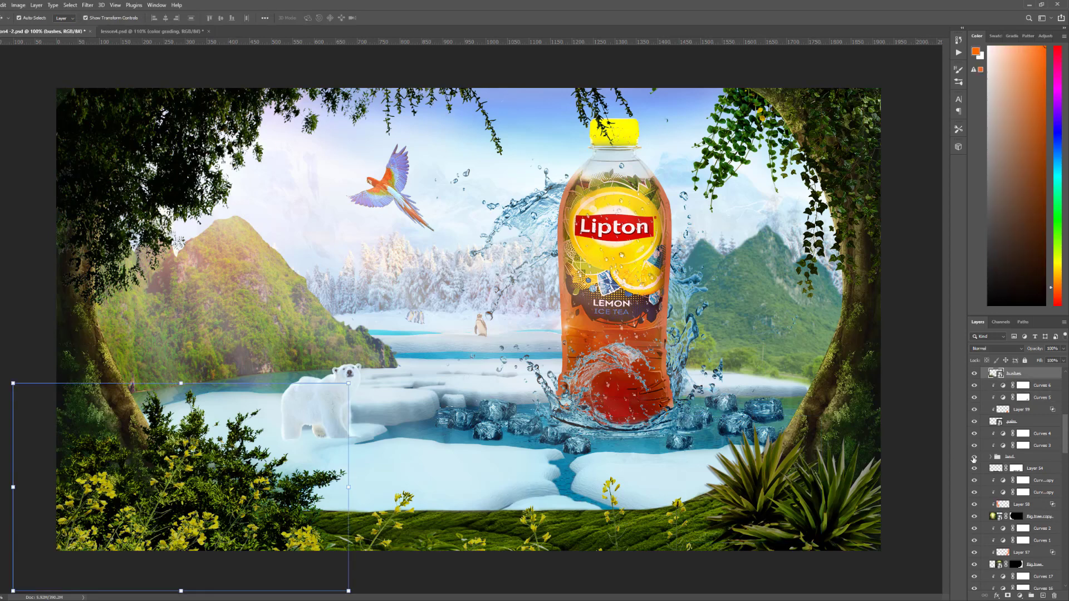
{"action": "scroll", "coordinate": [999, 438], "scroll_direction": "up", "scroll_amount": 3}
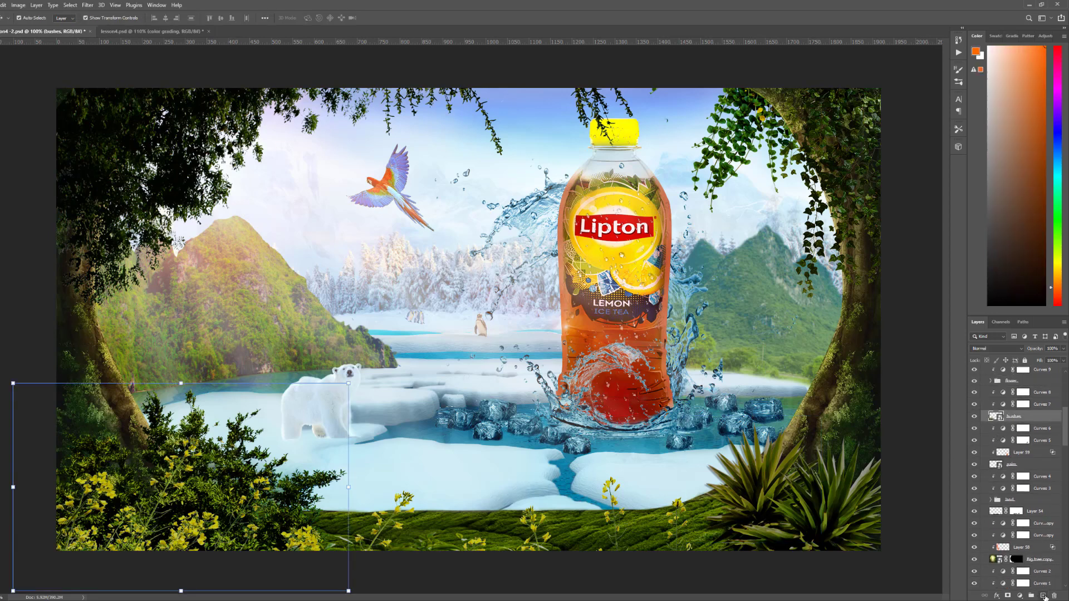
{"action": "left_click", "coordinate": [1045, 596]}
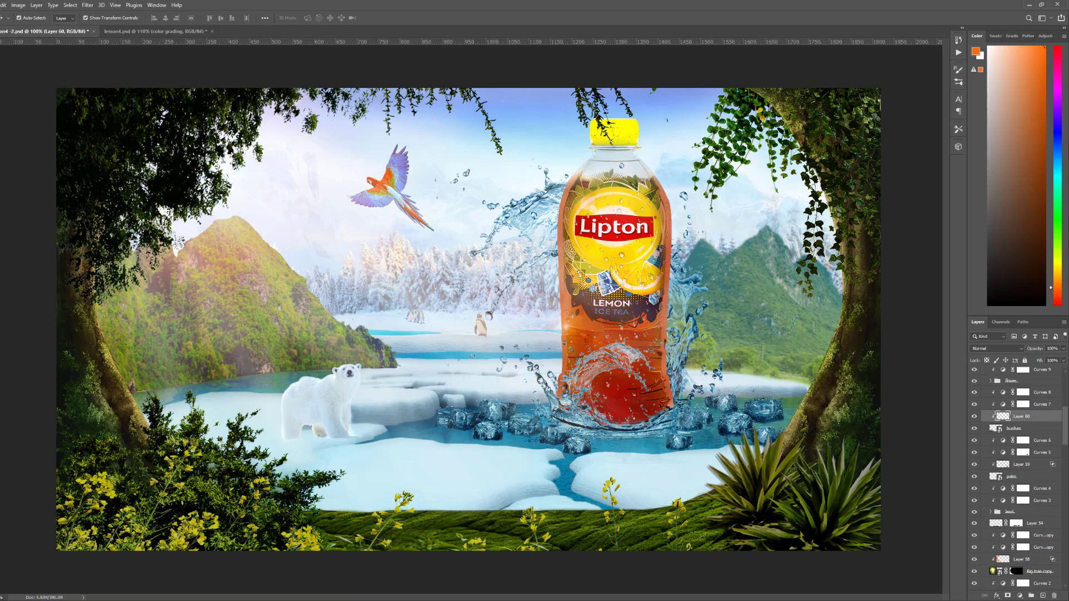
{"action": "key", "text": "b"}
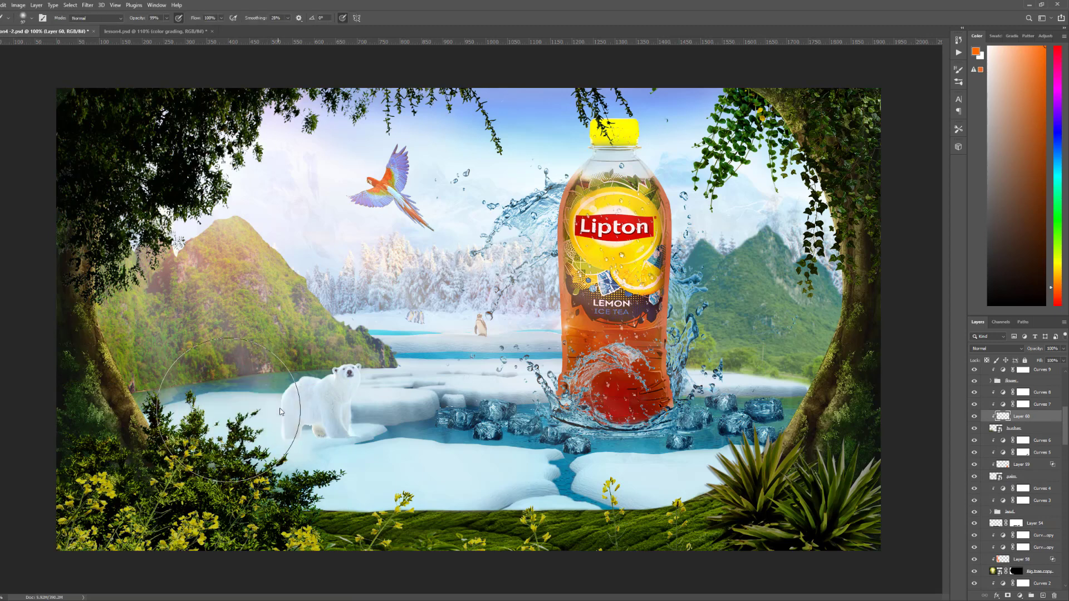
{"action": "mouse_move", "coordinate": [239, 410]}
{"action": "left_mouse_down"}
{"action": "mouse_move", "coordinate": [167, 401]}
{"action": "mouse_move", "coordinate": [220, 438]}
{"action": "mouse_move", "coordinate": [173, 406]}
{"action": "mouse_move", "coordinate": [234, 484]}
{"action": "mouse_move", "coordinate": [329, 490]}
{"action": "mouse_move", "coordinate": [262, 534]}
{"action": "mouse_move", "coordinate": [184, 479]}
{"action": "mouse_move", "coordinate": [212, 476]}
{"action": "left_mouse_up"}
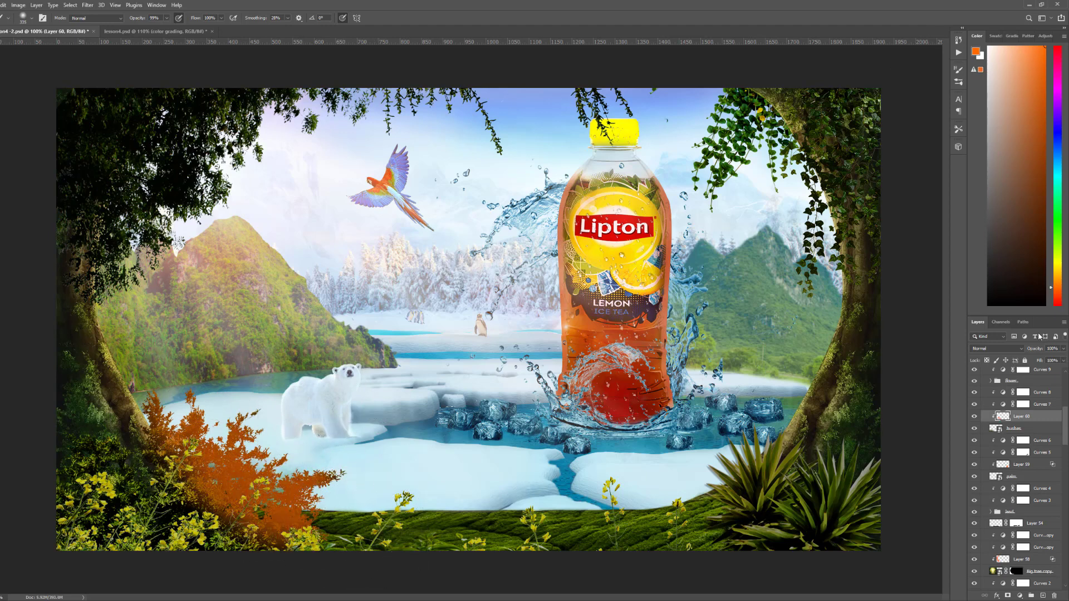
Set the bush's light layer to Screen and split its black Underlying Layer Blend If slider to about 220
{"action": "left_click", "coordinate": [1021, 350]}
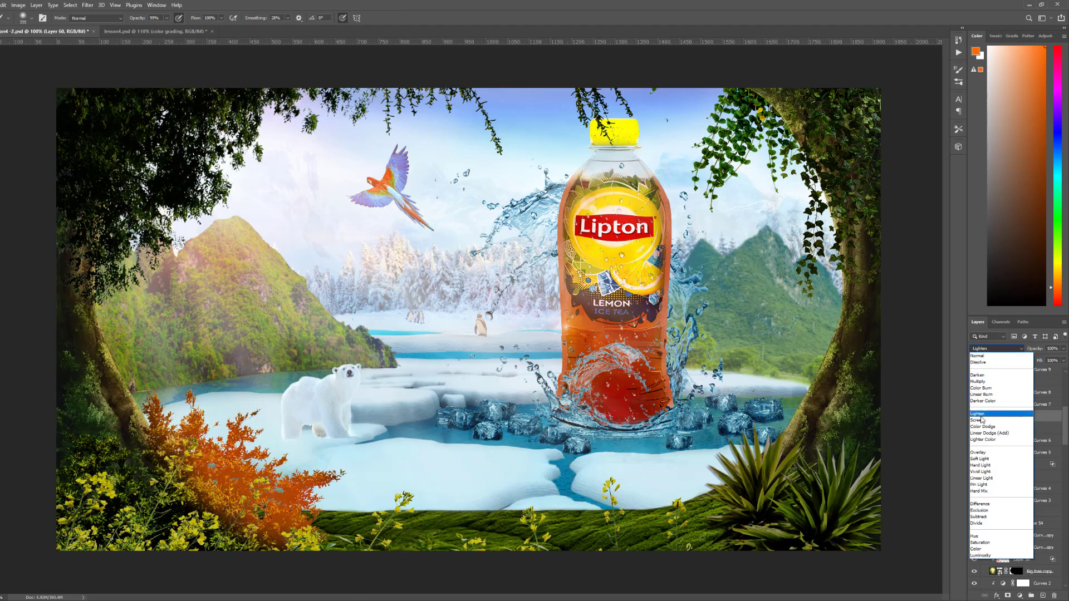
{"action": "left_click", "coordinate": [981, 421]}
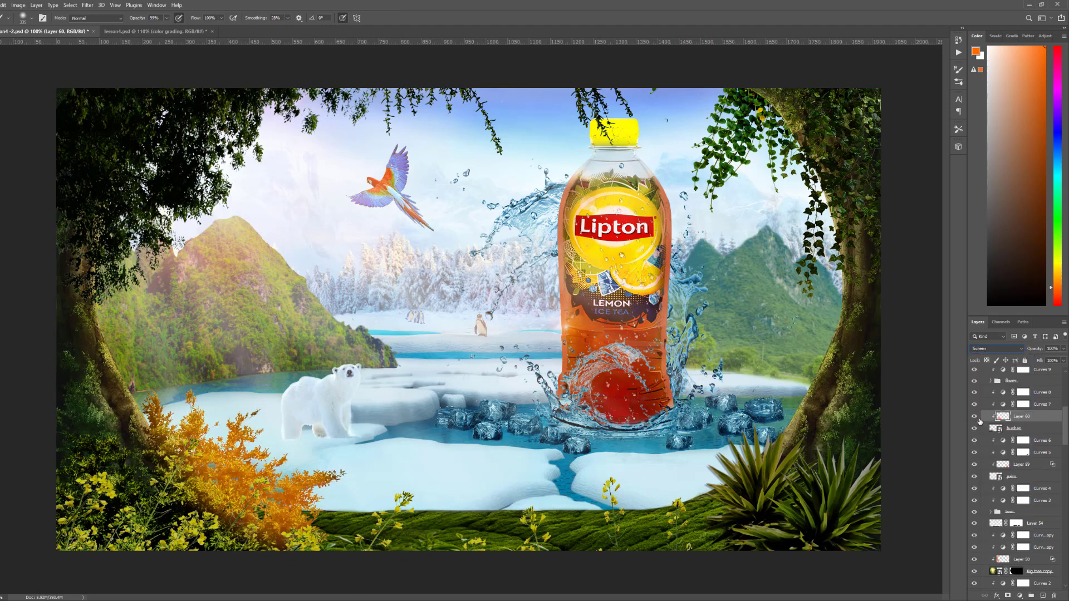
{"action": "double_click", "coordinate": [1060, 420]}
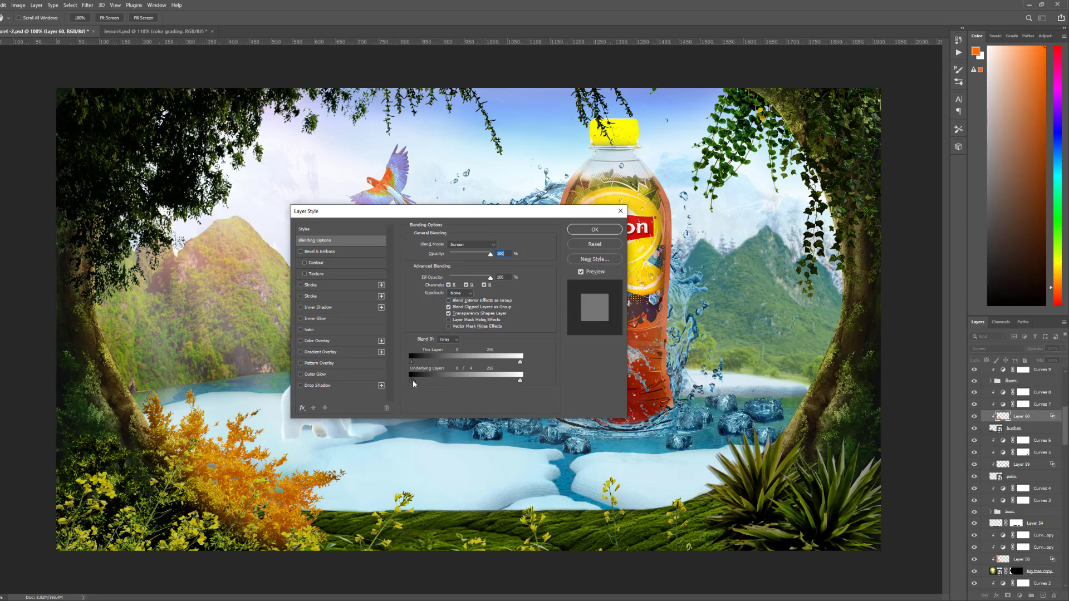
{"action": "left_click_drag", "start_coordinate": [415, 380], "coordinate": [503, 388]}
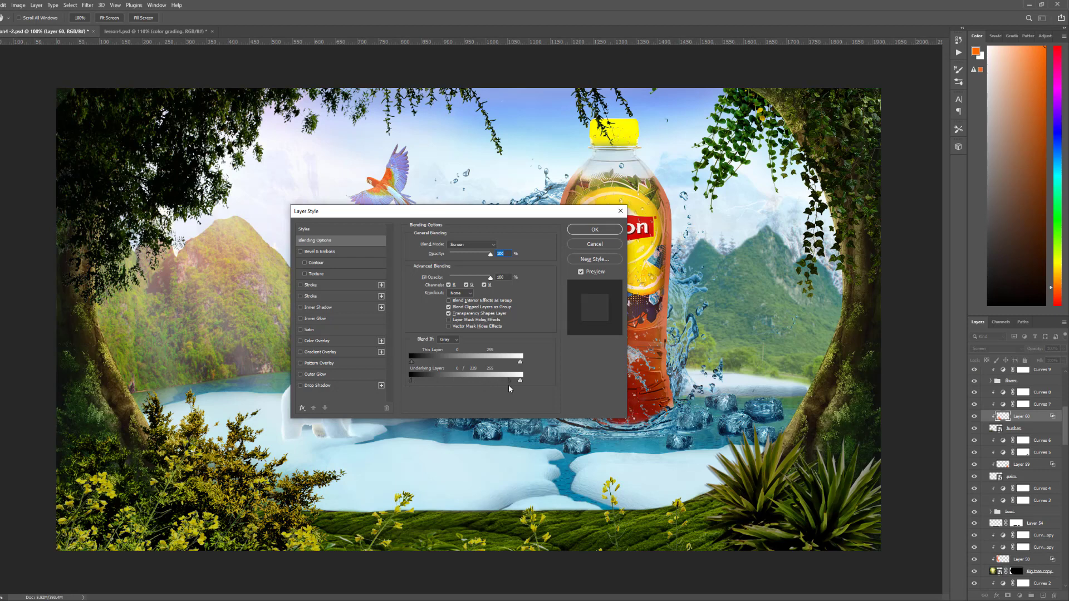
{"action": "left_click", "coordinate": [611, 233]}
Lower the bush light layer's opacity to 77% and compare the bush with and without it
{"action": "left_click", "coordinate": [1064, 350]}
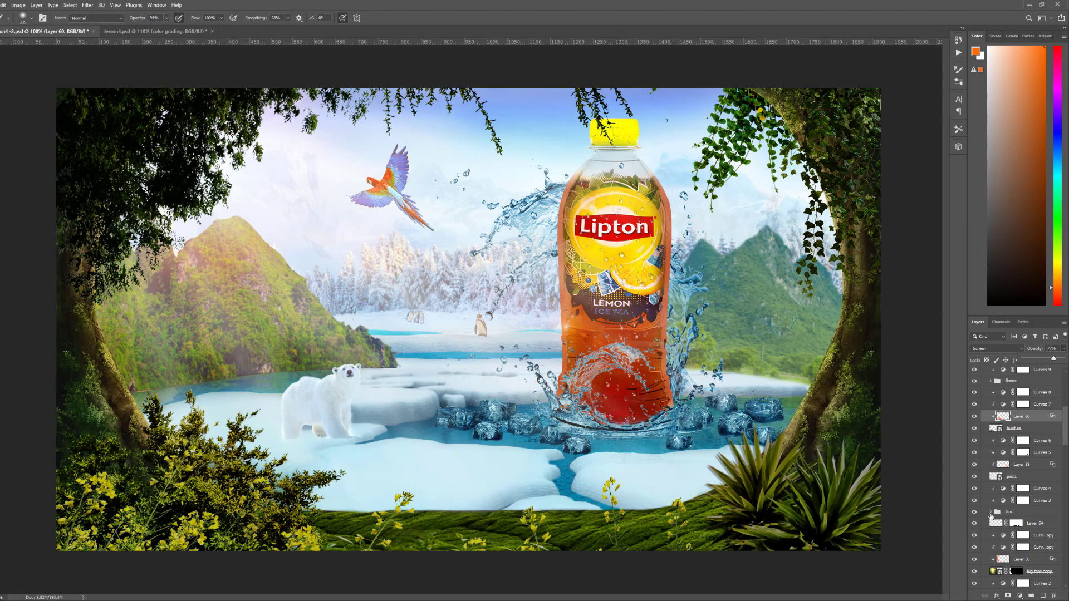
{"action": "left_click", "coordinate": [975, 417]}
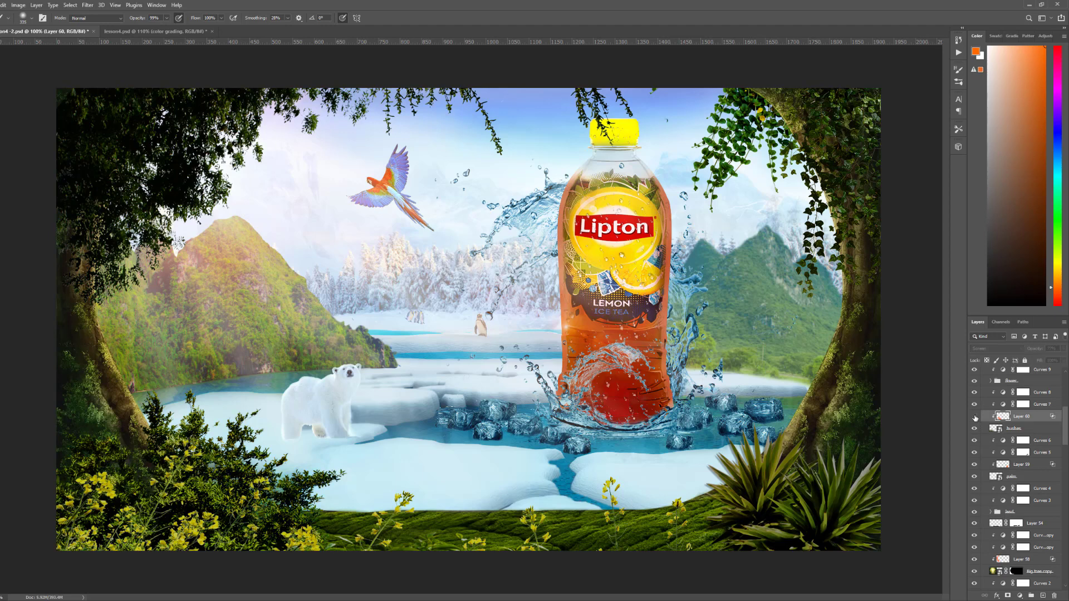
{"action": "left_click", "coordinate": [975, 417]}
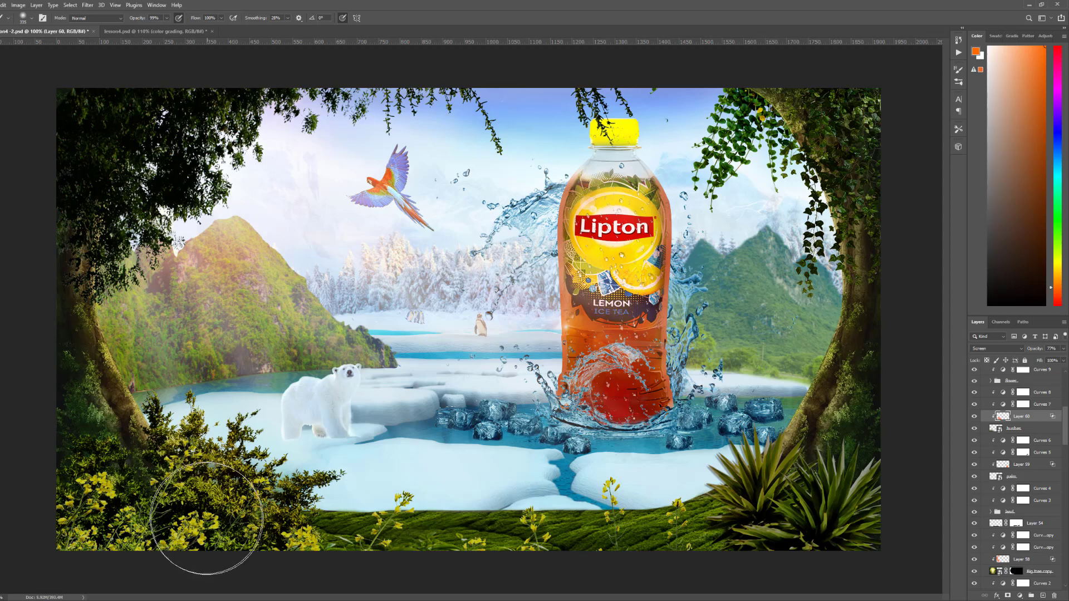
Add a mask to the bush's light layer and softly paint black over the lower part of the bush at 1% flow
{"action": "left_click", "coordinate": [1008, 597]}
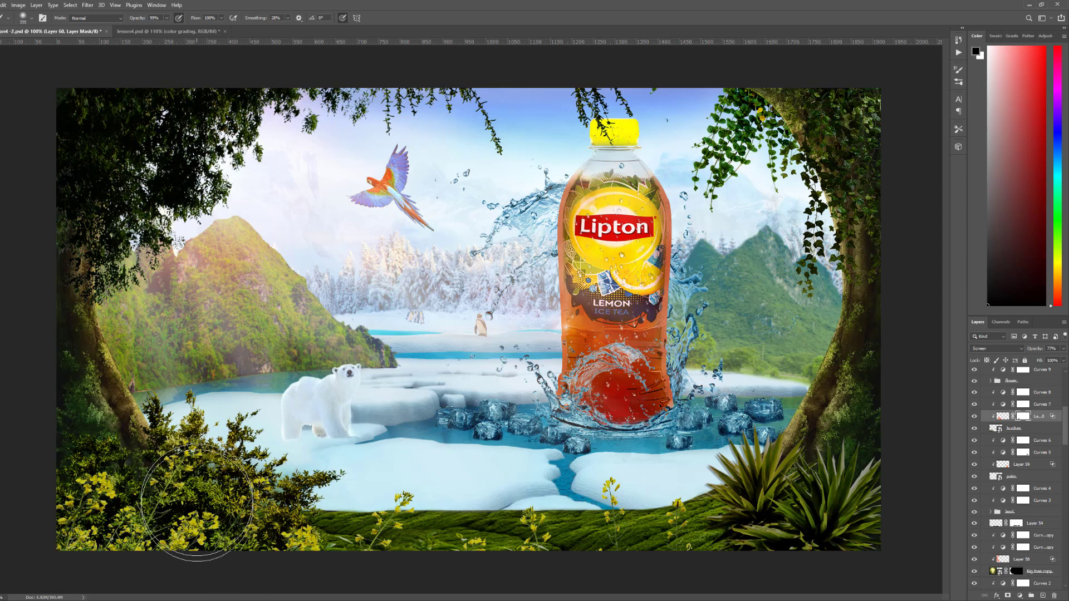
{"action": "key", "text": "ctrl"}
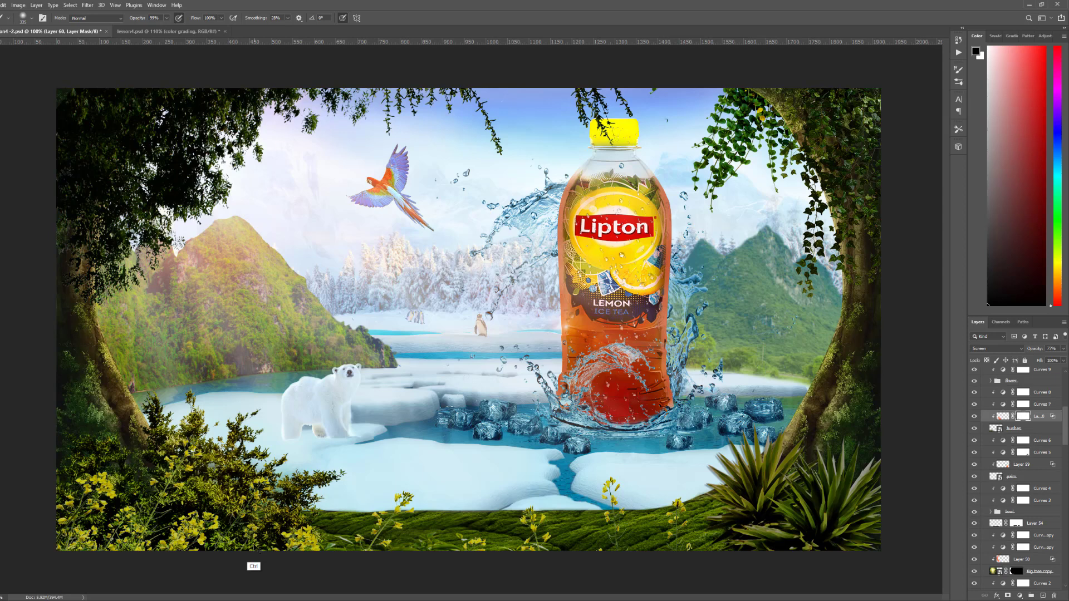
{"action": "left_click", "coordinate": [222, 18]}
{"action": "left_click_drag", "start_coordinate": [184, 36], "coordinate": [181, 36]}
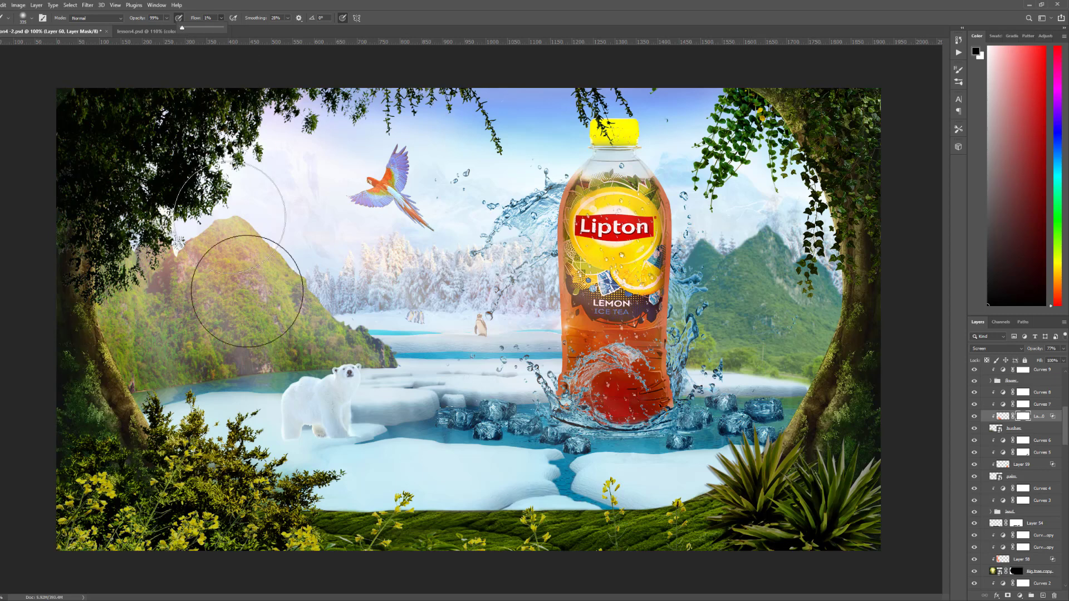
{"action": "mouse_move", "coordinate": [216, 525]}
{"action": "left_mouse_down"}
{"action": "mouse_move", "coordinate": [292, 544]}
{"action": "mouse_move", "coordinate": [168, 497]}
{"action": "mouse_move", "coordinate": [286, 560]}
{"action": "mouse_move", "coordinate": [227, 484]}
{"action": "mouse_move", "coordinate": [191, 561]}
{"action": "mouse_move", "coordinate": [349, 536]}
{"action": "mouse_move", "coordinate": [143, 537]}
{"action": "mouse_move", "coordinate": [226, 544]}
{"action": "mouse_move", "coordinate": [127, 488]}
{"action": "left_mouse_up"}
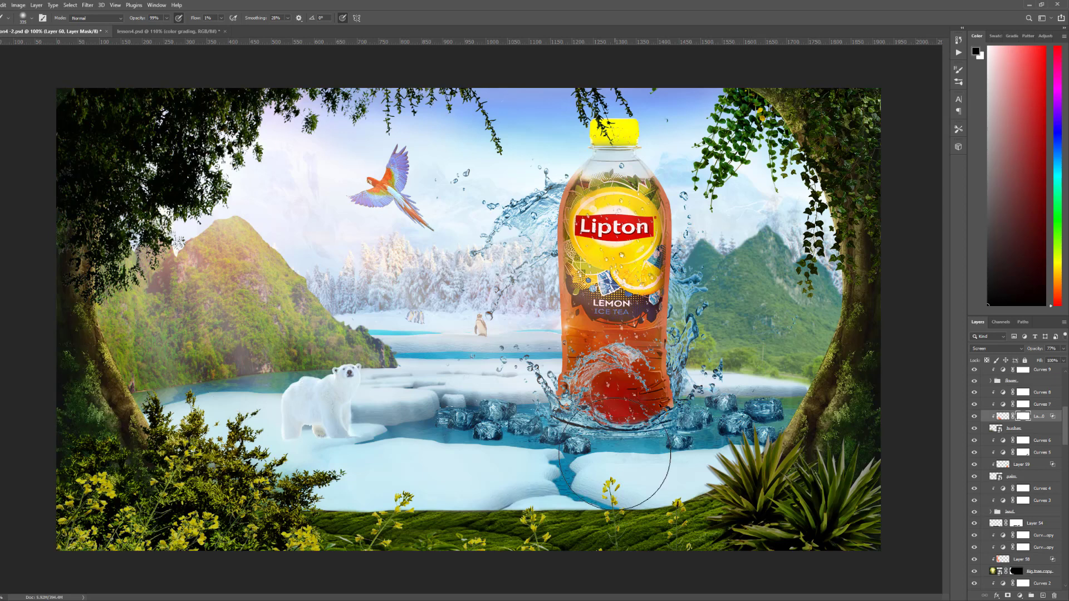
Add a new layer clipped to the land group and paint orange light across the grassy foreground
{"action": "left_click", "coordinate": [1010, 512]}
{"action": "key", "text": "ctrl+shift+alt+n"}
{"action": "left_click", "coordinate": [612, 379], "text": "alt"}
{"action": "key", "text": "shift+0"}
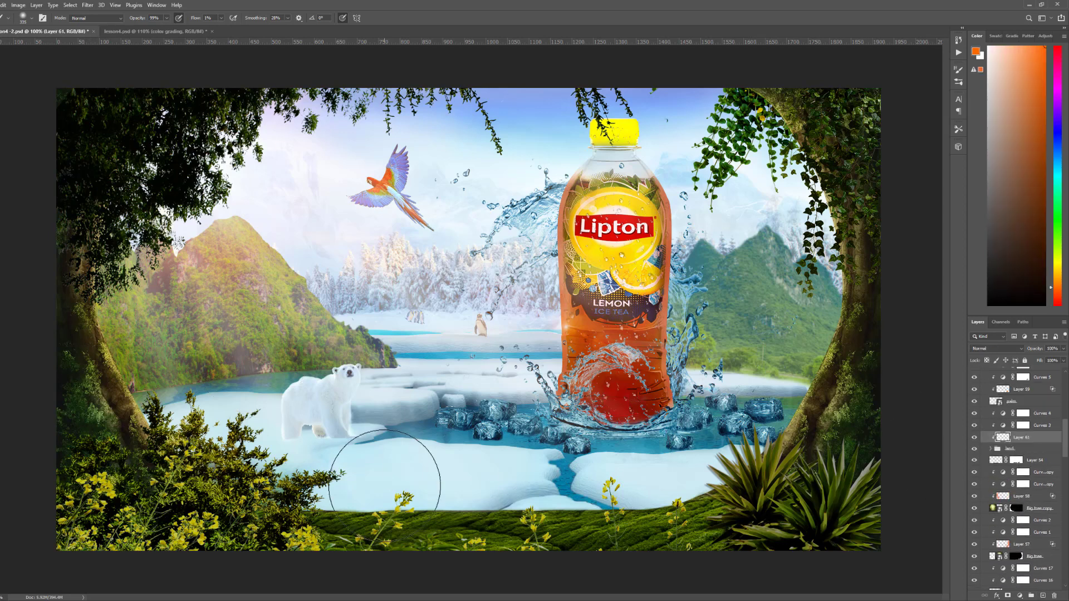
{"action": "mouse_move", "coordinate": [382, 453]}
{"action": "left_mouse_down"}
{"action": "mouse_move", "coordinate": [382, 441]}
{"action": "mouse_move", "coordinate": [835, 529]}
{"action": "left_mouse_up"}
Split the black Underlying Layer Blend If slider of the grass light layer to about 130 and set its opacity to 99%
{"action": "double_click", "coordinate": [1022, 437]}
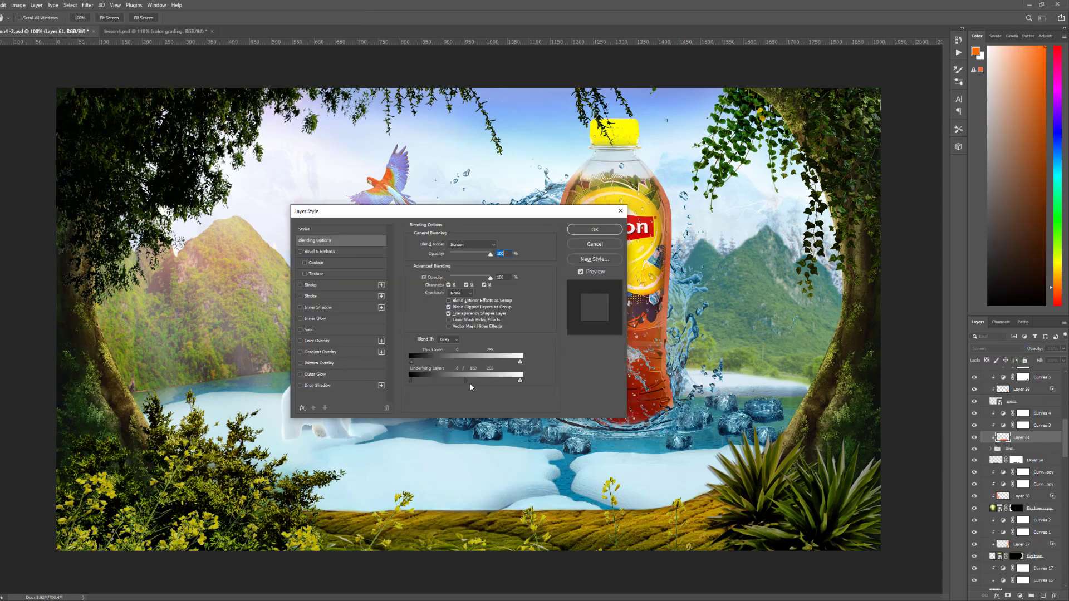
{"action": "left_click", "coordinate": [592, 234]}
{"action": "left_click_drag", "start_coordinate": [1064, 348], "coordinate": [1057, 361]}
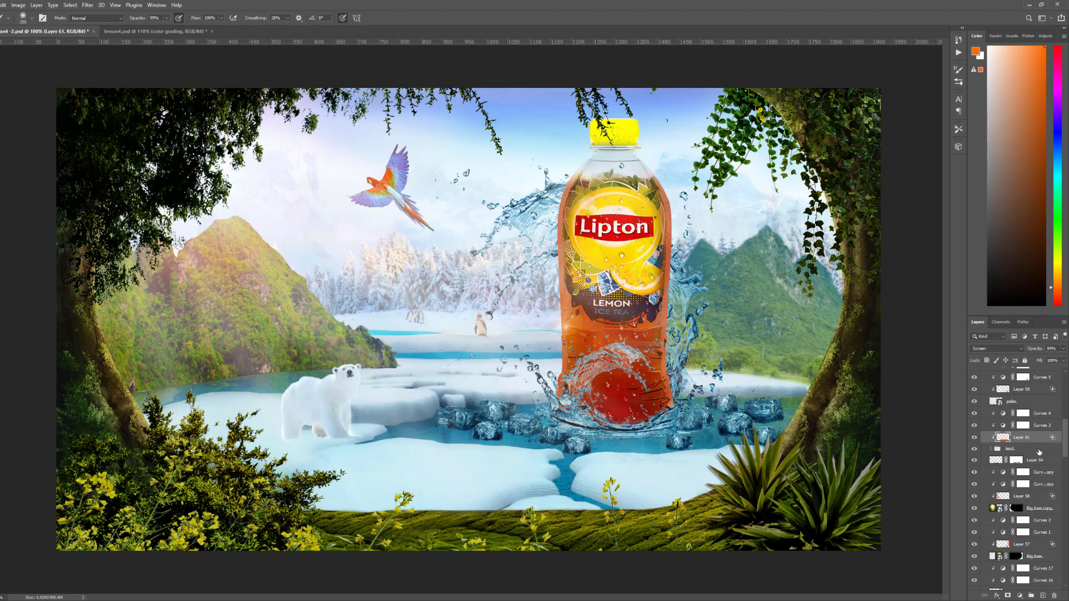
Add a light layer clipped to the flowers group, set it to Screen and split its black Underlying Layer Blend If slider to about 92
{"action": "key", "text": "ctrl+shift+alt+n"}
{"action": "left_click", "coordinate": [997, 348]}
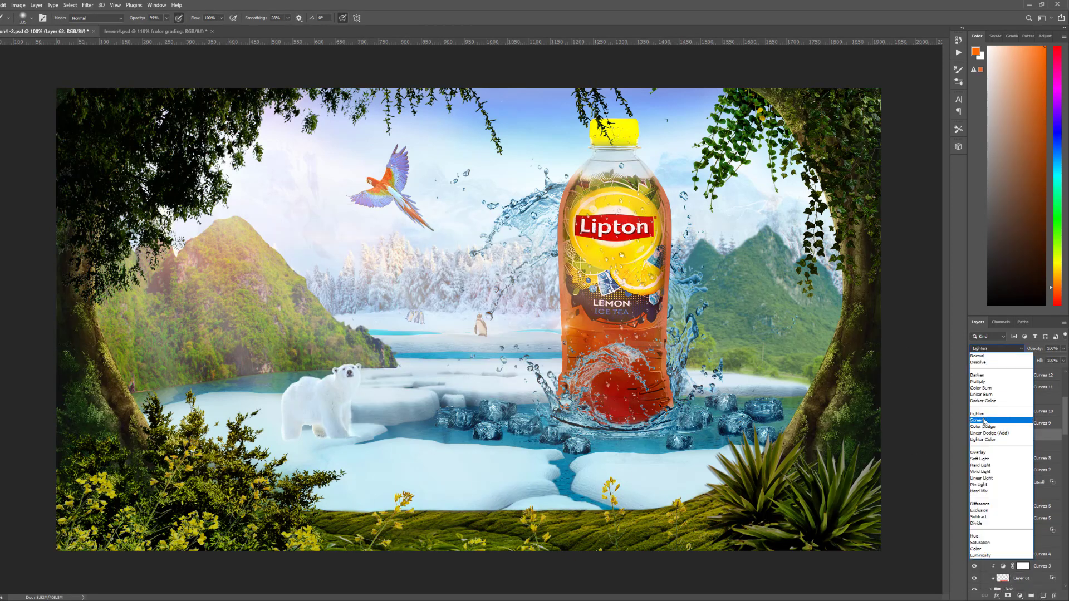
{"action": "left_click", "coordinate": [985, 421]}
{"action": "double_click", "coordinate": [1041, 435]}
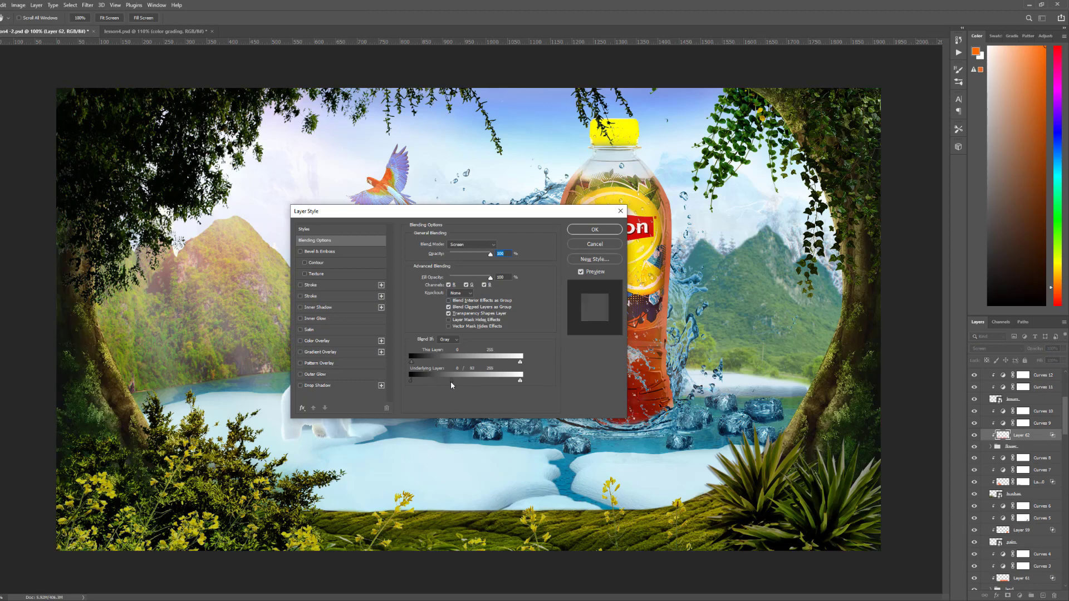
{"action": "key", "text": "Return"}
{"action": "scroll", "coordinate": [1060, 459], "scroll_direction": "down", "scroll_amount": 5}
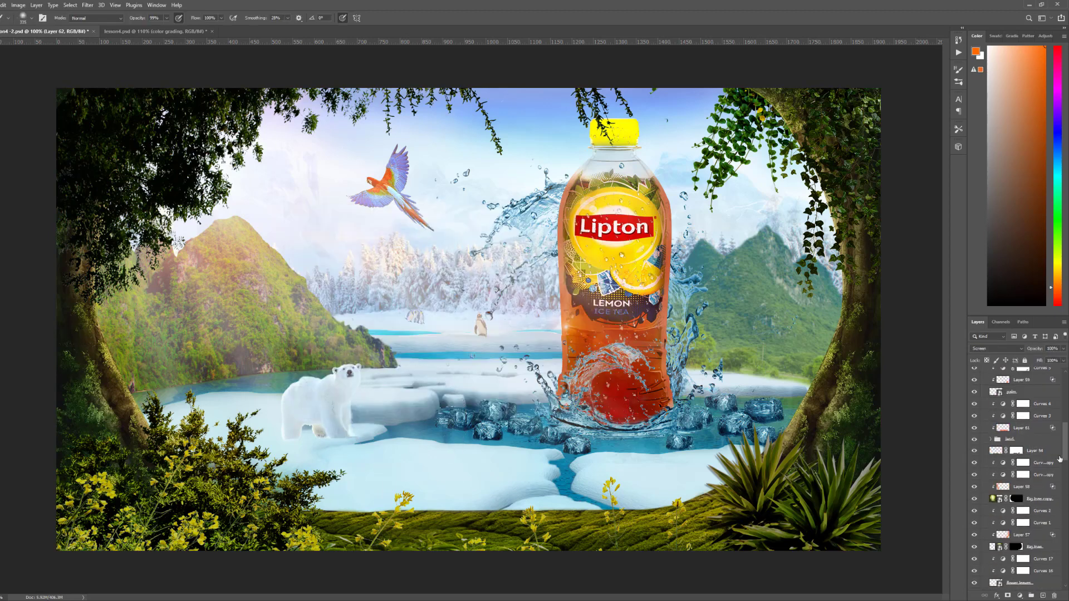
Add a new layer clipped to the hanging branches layer and paint orange light over the branches along the upper edge
{"action": "scroll", "coordinate": [1059, 459], "scroll_direction": "up", "scroll_amount": 10}
{"action": "left_click", "coordinate": [1036, 486]}
{"action": "key", "text": "ctrl+shift+alt+n"}
{"action": "key", "text": "ctrl+alt+g"}
{"action": "mouse_move", "coordinate": [479, 106]}
{"action": "left_mouse_down"}
{"action": "mouse_move", "coordinate": [513, 119]}
{"action": "mouse_move", "coordinate": [434, 111]}
{"action": "left_mouse_up"}
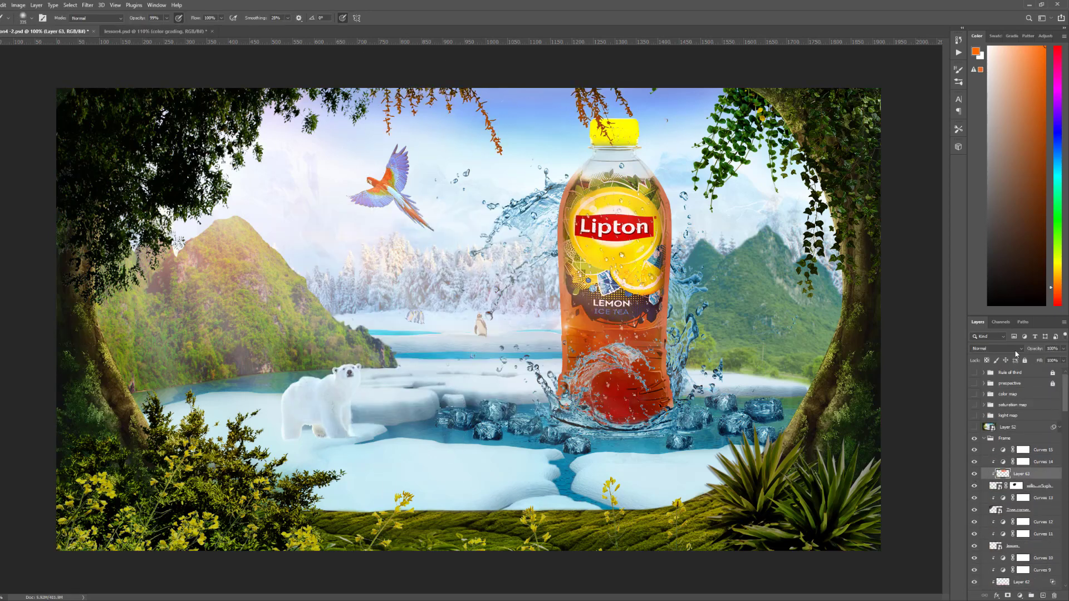
Change the blend mode of the hanging branches' light layer and limit the orange with its Underlying Layer Blend If slider
{"action": "left_click", "coordinate": [1021, 348]}
{"action": "left_click", "coordinate": [997, 445]}
{"action": "double_click", "coordinate": [1041, 474]}
{"action": "key", "text": "Return"}
Add a Screen layer clipped to the tree corner layer and paint orange light on the upper-left foliage
{"action": "left_click", "coordinate": [1019, 511]}
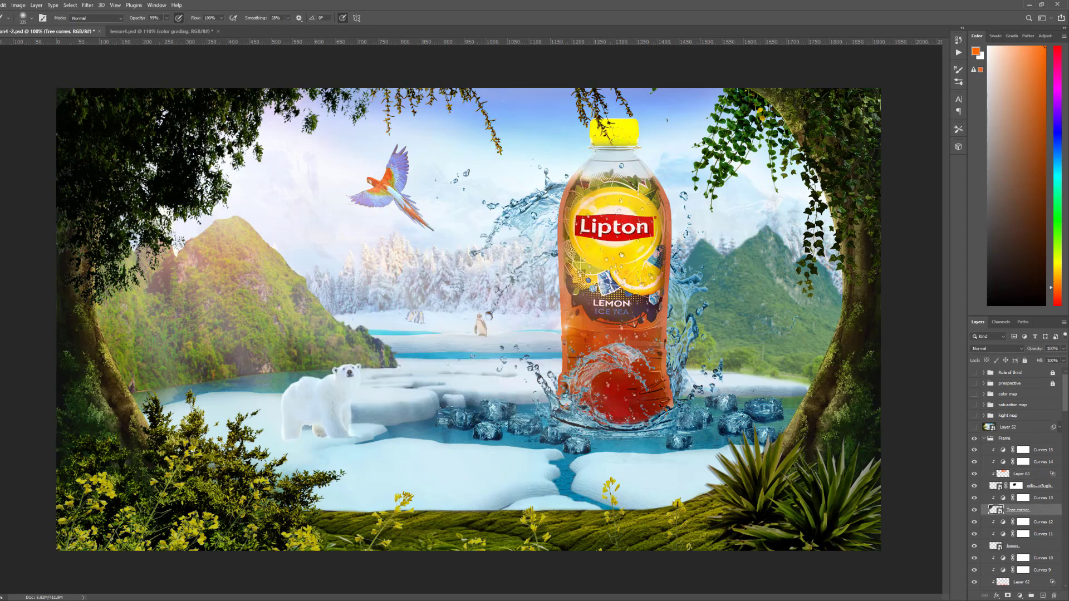
{"action": "key", "text": "ctrl+shift+alt+n"}
{"action": "key", "text": "ctrl+alt+g"}
{"action": "key", "text": "shift+alt+s"}
{"action": "mouse_move", "coordinate": [119, 155]}
{"action": "left_mouse_down"}
{"action": "mouse_move", "coordinate": [193, 203]}
{"action": "mouse_move", "coordinate": [156, 240]}
{"action": "mouse_move", "coordinate": [86, 277]}
{"action": "left_mouse_up"}
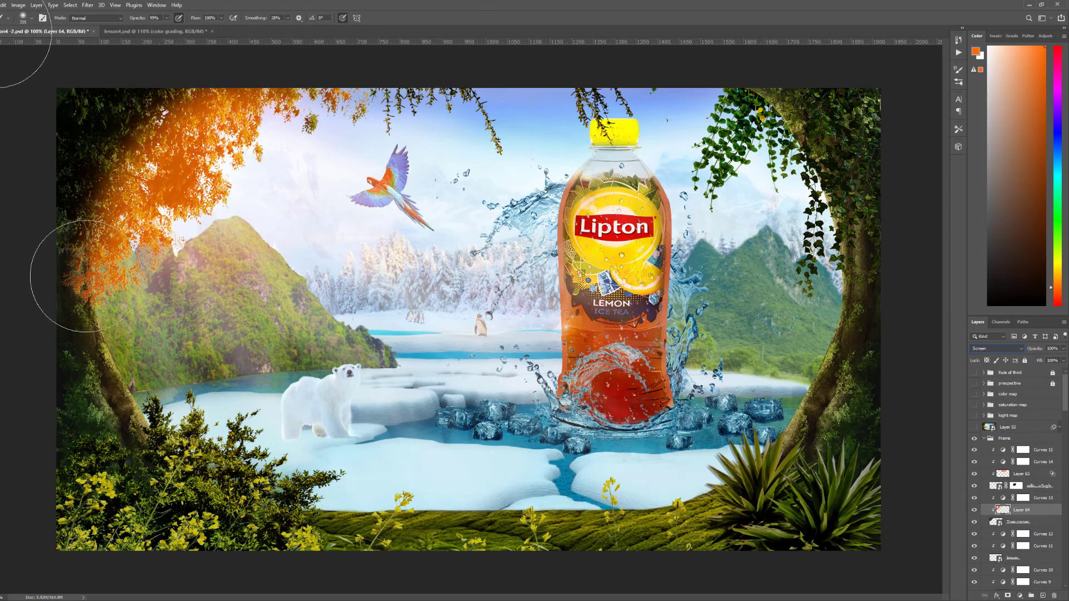
Limit the orange light on the upper-left foliage by adjusting its layer's Underlying Layer Blend If slider
{"action": "double_click", "coordinate": [1041, 510]}
{"action": "left_click_drag", "start_coordinate": [521, 385], "coordinate": [501, 386]}
{"action": "key", "text": "Return"}
{"action": "scroll", "coordinate": [512, 461], "scroll_direction": "down", "scroll_amount": 1}
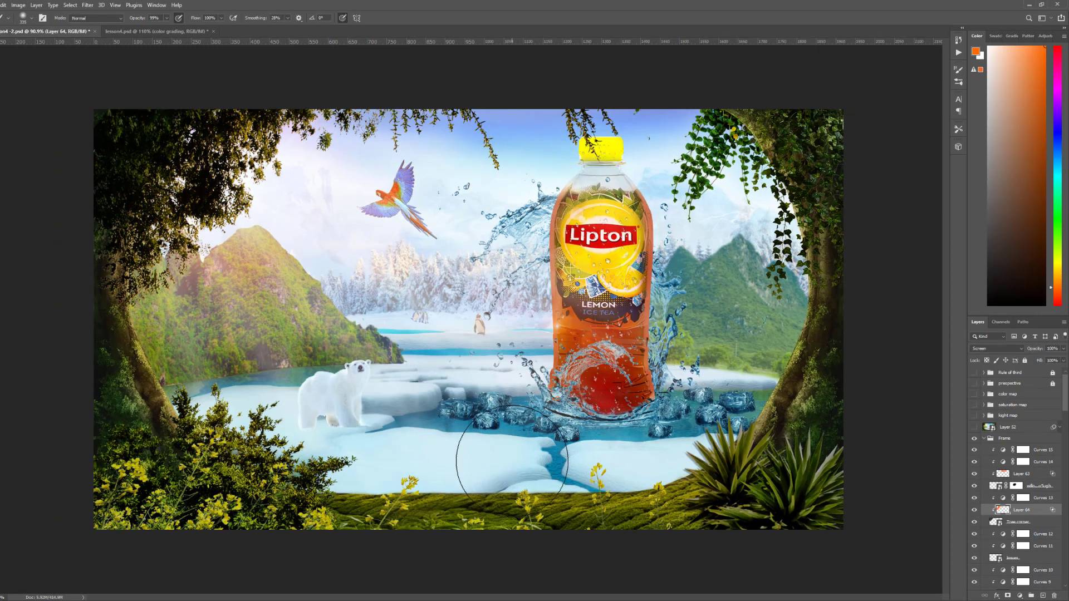
Add a Screen layer clipped to the upper-right leaves layer and paint orange light on the hanging ivy
{"action": "key", "text": "ctrl+1"}
{"action": "key", "text": "ctrl+shift+alt+n"}
{"action": "key", "text": "ctrl+alt+g"}
{"action": "mouse_move", "coordinate": [724, 112]}
{"action": "left_mouse_down"}
{"action": "mouse_move", "coordinate": [791, 212]}
{"action": "mouse_move", "coordinate": [808, 267]}
{"action": "left_mouse_up"}
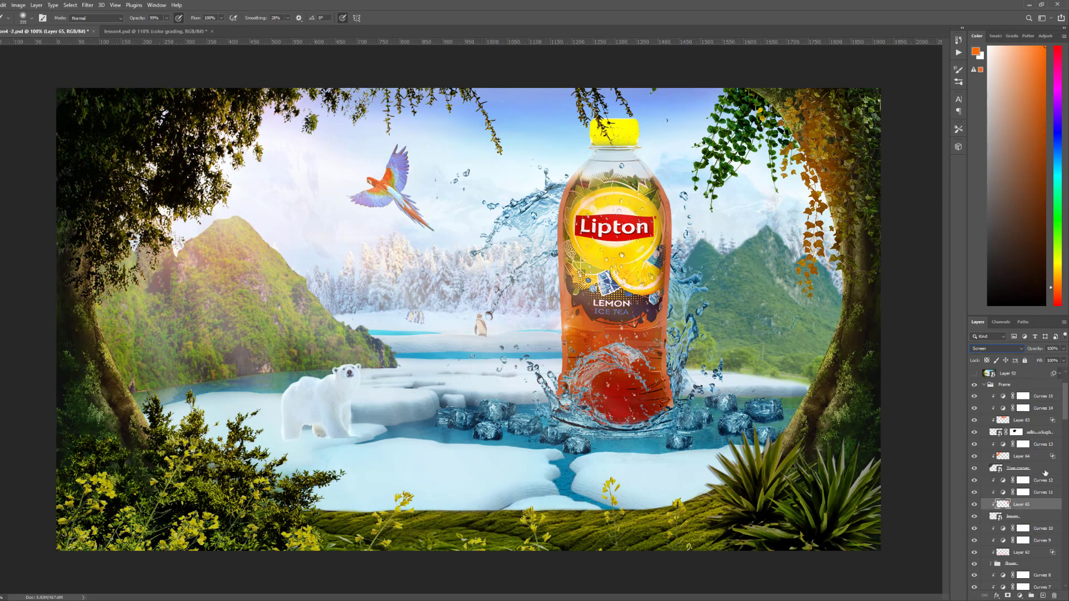
Limit the ivy's orange light with its Underlying Layer Blend If slider and lower the layer's opacity to about 72%
{"action": "double_click", "coordinate": [1039, 504]}
{"action": "left_click_drag", "start_coordinate": [526, 384], "coordinate": [513, 385]}
{"action": "key", "text": "Return"}
{"action": "left_click", "coordinate": [1063, 348]}
{"action": "left_click_drag", "start_coordinate": [1062, 359], "coordinate": [1052, 360]}
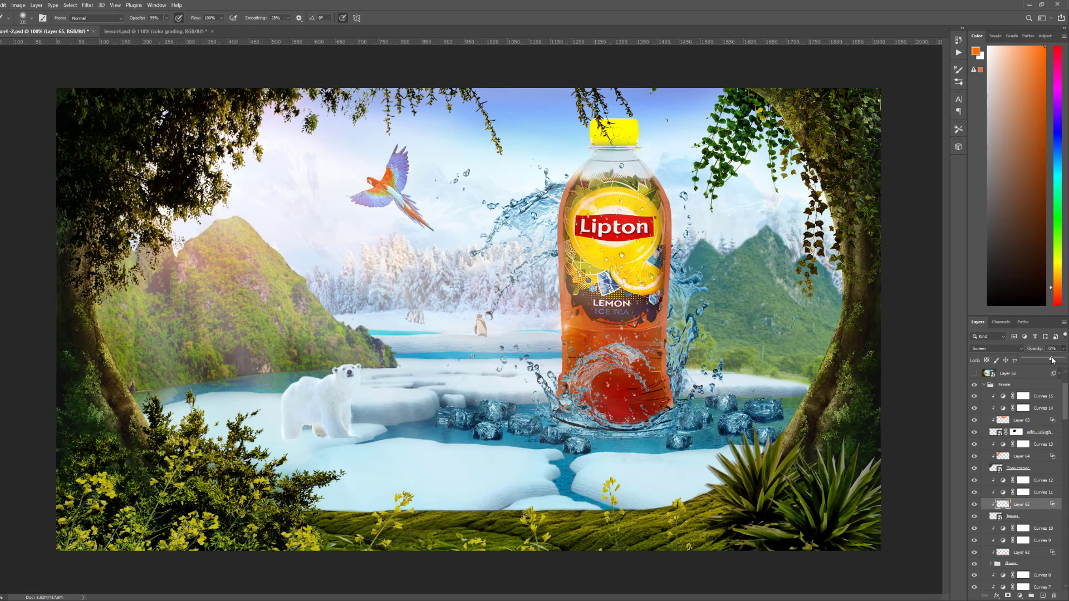
Paint black on the Curves 11 mask at 10% brush flow and lower the Layer 65 orange light's opacity to about 48%
{"action": "left_click", "coordinate": [1023, 493]}
{"action": "key", "text": "shift+1"}
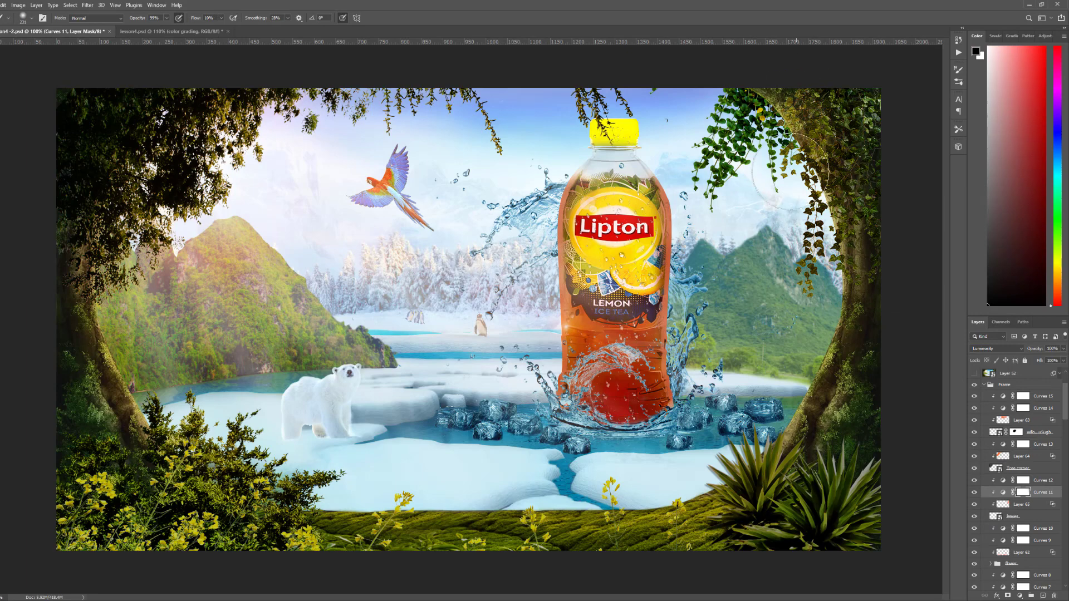
{"action": "left_click", "coordinate": [1023, 504]}
{"action": "left_click", "coordinate": [1063, 349]}
{"action": "left_click_drag", "start_coordinate": [1051, 359], "coordinate": [1040, 360]}
{"action": "scroll", "coordinate": [1001, 502], "scroll_direction": "down", "scroll_amount": 2}
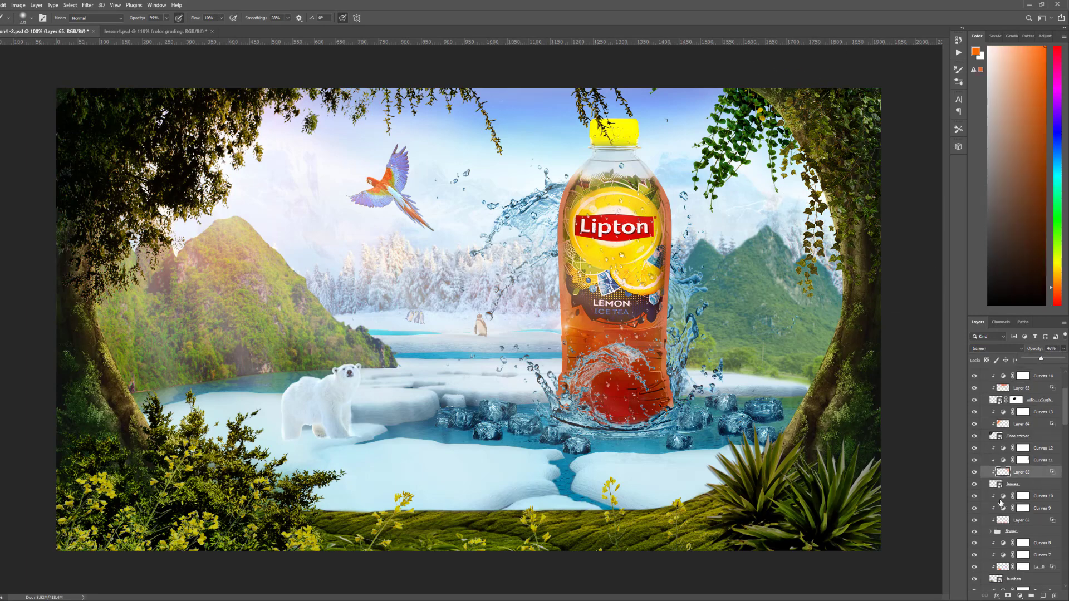
Add a clipped Screen layer below Curves 16, paint light orange on the upper-right ivy, and limit it with Blend If
{"action": "key", "text": "ctrl+shift+alt+n"}
{"action": "left_click", "coordinate": [975, 51]}
{"action": "key", "text": "Return"}
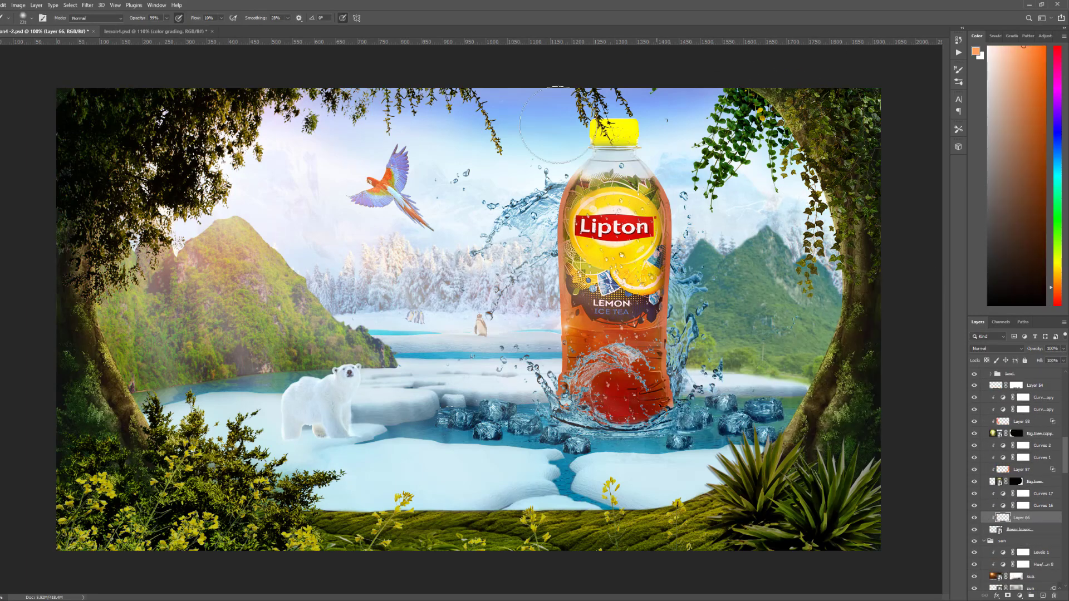
{"action": "key", "text": "shift+0"}
{"action": "mouse_move", "coordinate": [741, 105]}
{"action": "left_mouse_down"}
{"action": "mouse_move", "coordinate": [721, 203]}
{"action": "mouse_move", "coordinate": [807, 167]}
{"action": "left_mouse_up"}
{"action": "left_click", "coordinate": [997, 348]}
{"action": "left_click", "coordinate": [991, 415]}
{"action": "double_click", "coordinate": [1041, 518]}
{"action": "left_click", "coordinate": [595, 229]}
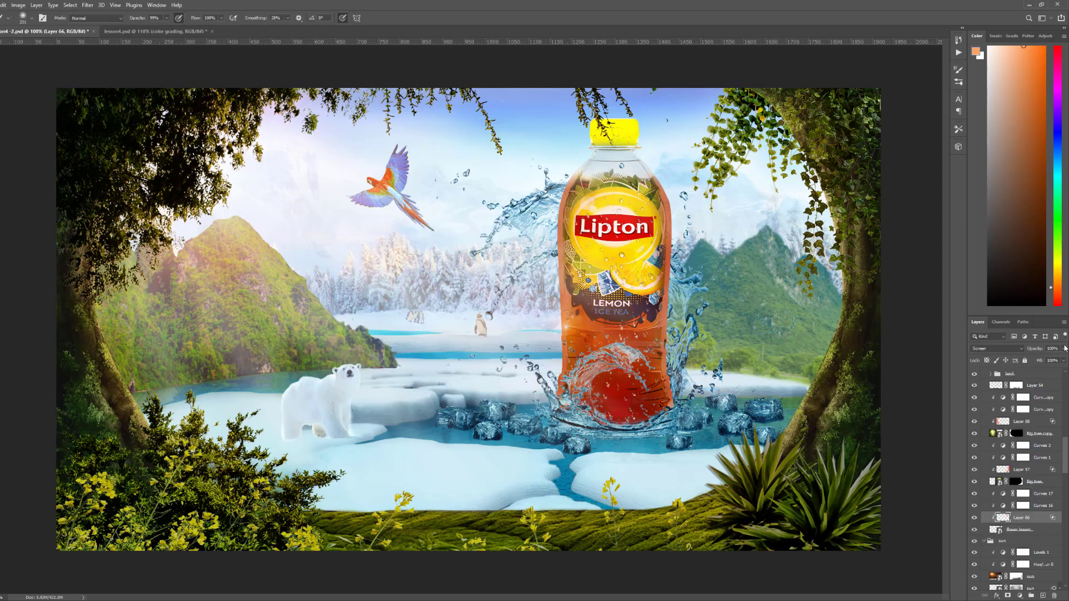
Touch up the Curves 16 mask over the upper-right ivy with the brush flow at 14%
{"action": "key", "text": "alt+]"}
{"action": "key", "text": "d"}
{"action": "key", "text": "shift+1"}
{"action": "key", "text": "shift+4"}
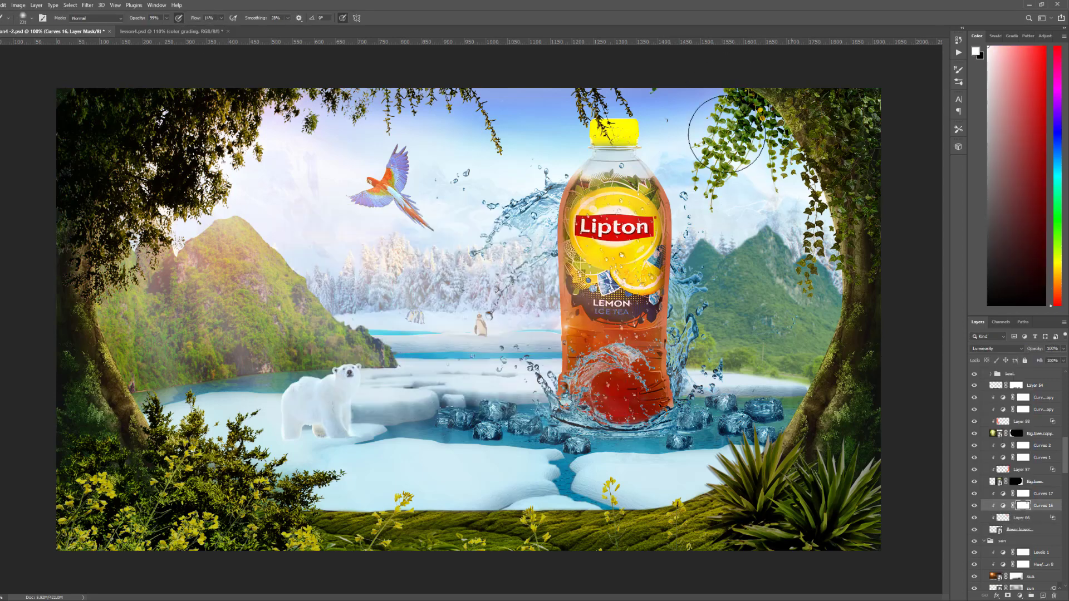
Collapse the Frame and sun groups and lock the sun group
{"action": "key", "text": "v"}
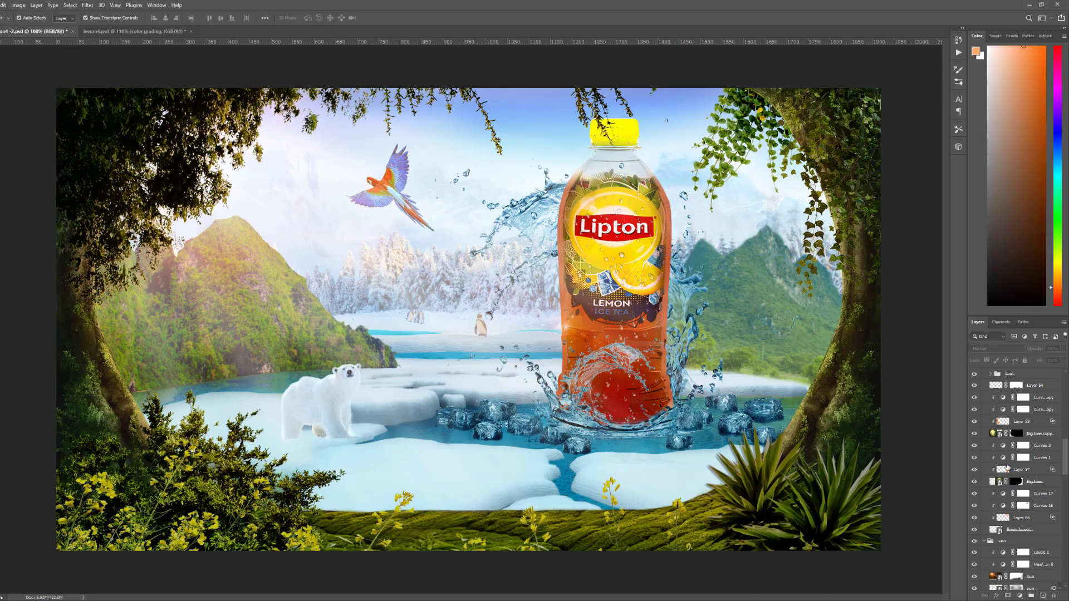
{"action": "scroll", "coordinate": [1011, 448], "scroll_direction": "down", "scroll_amount": 5}
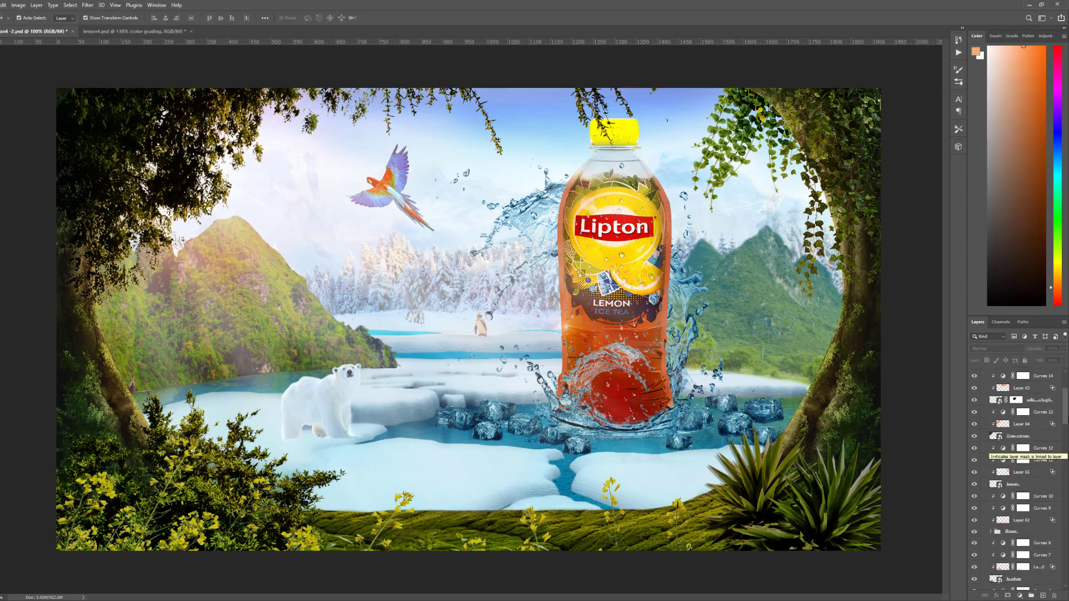
{"action": "scroll", "coordinate": [1067, 390], "scroll_direction": "up", "scroll_amount": 5}
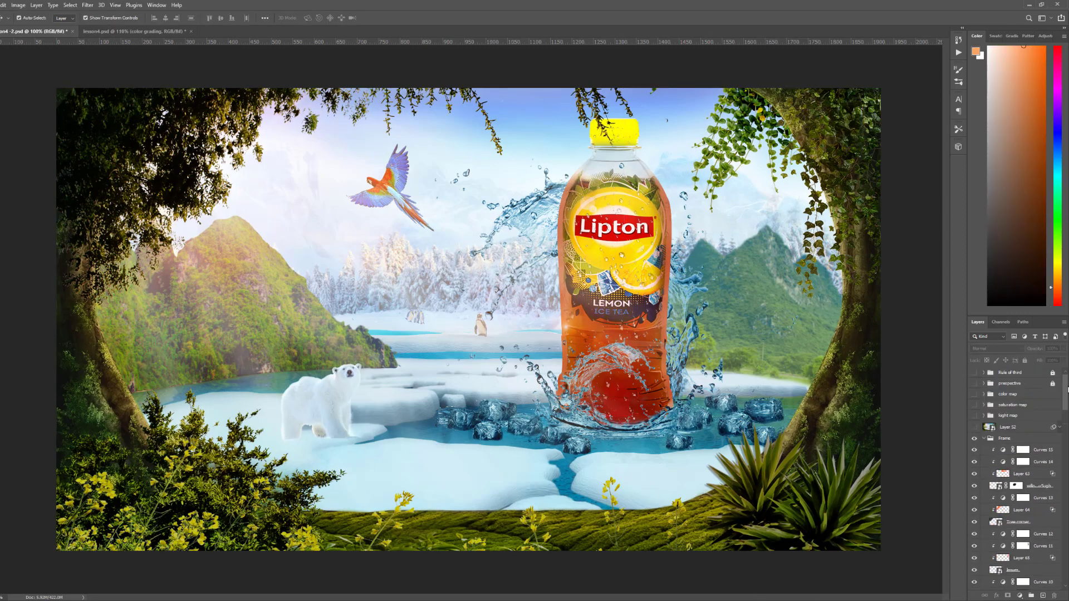
{"action": "left_click", "coordinate": [984, 439]}
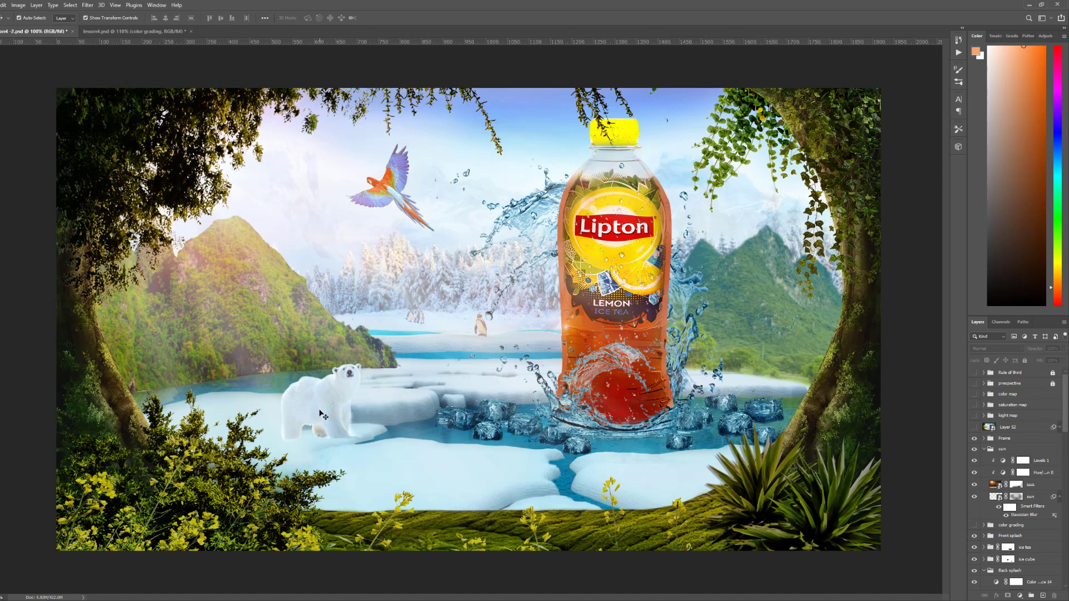
{"action": "left_click", "coordinate": [326, 404]}
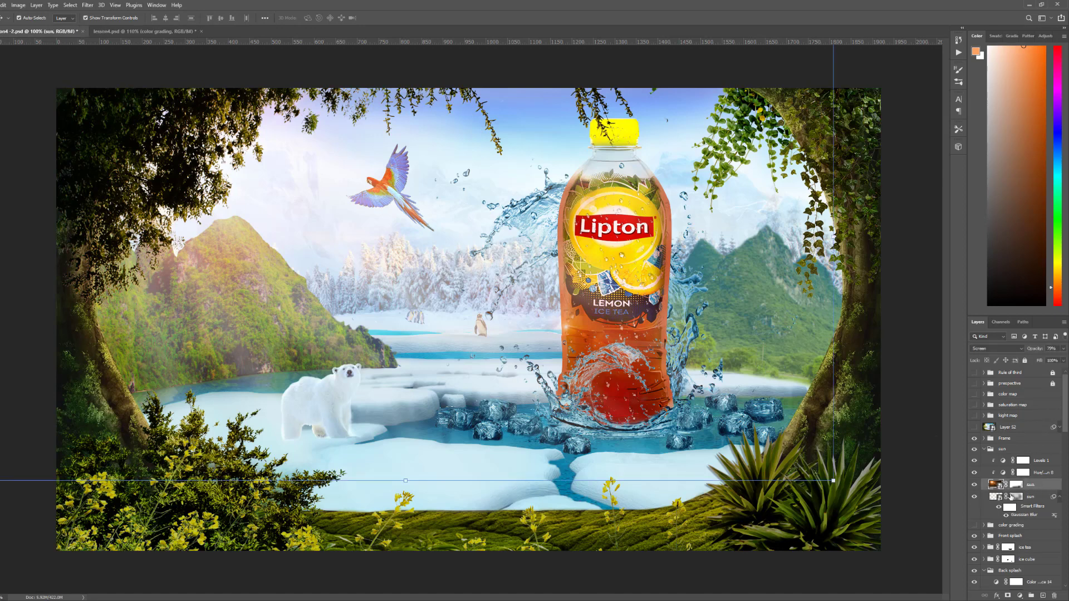
{"action": "left_click", "coordinate": [922, 456]}
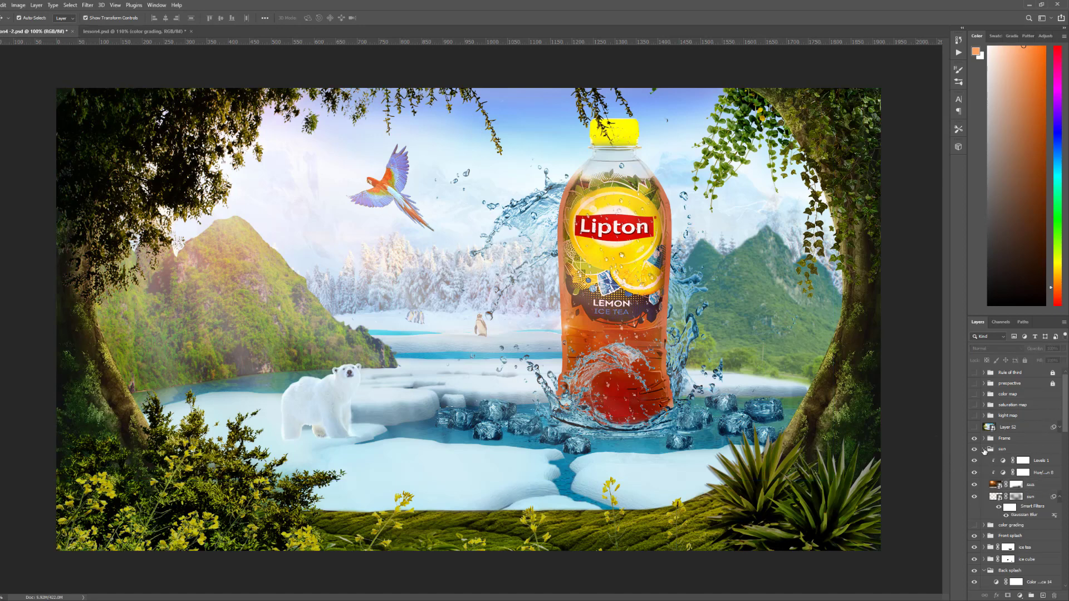
{"action": "left_click", "coordinate": [984, 449]}
{"action": "left_click", "coordinate": [1017, 448]}
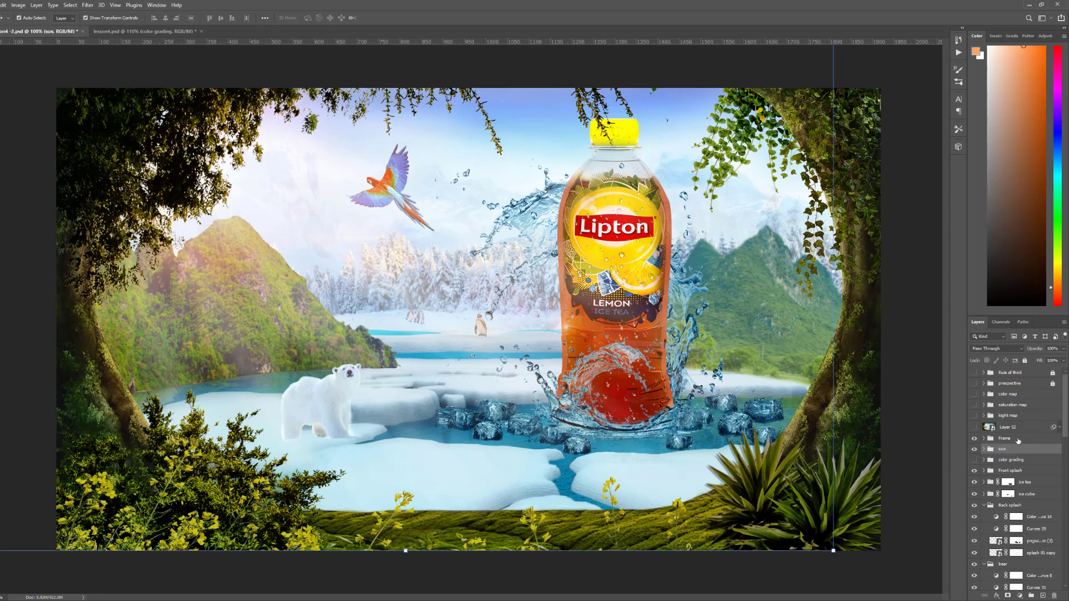
{"action": "left_click", "coordinate": [1026, 360]}
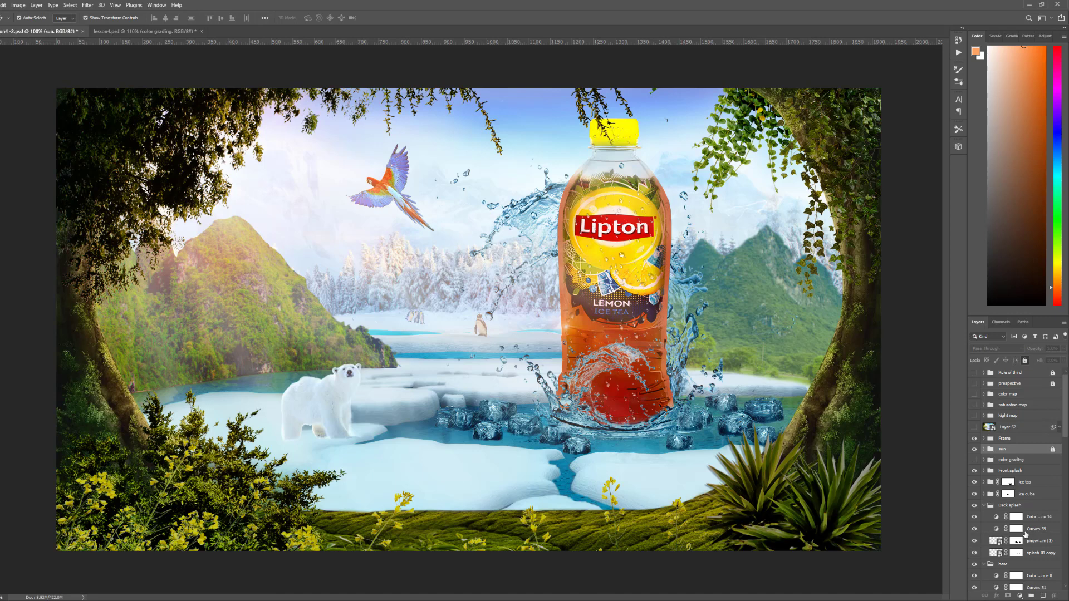
Find the bear group's Curves 31 layer, select its mask and toggle its visibility to compare its effect on the bear
{"action": "scroll", "coordinate": [1018, 513], "scroll_direction": "down", "scroll_amount": 8}
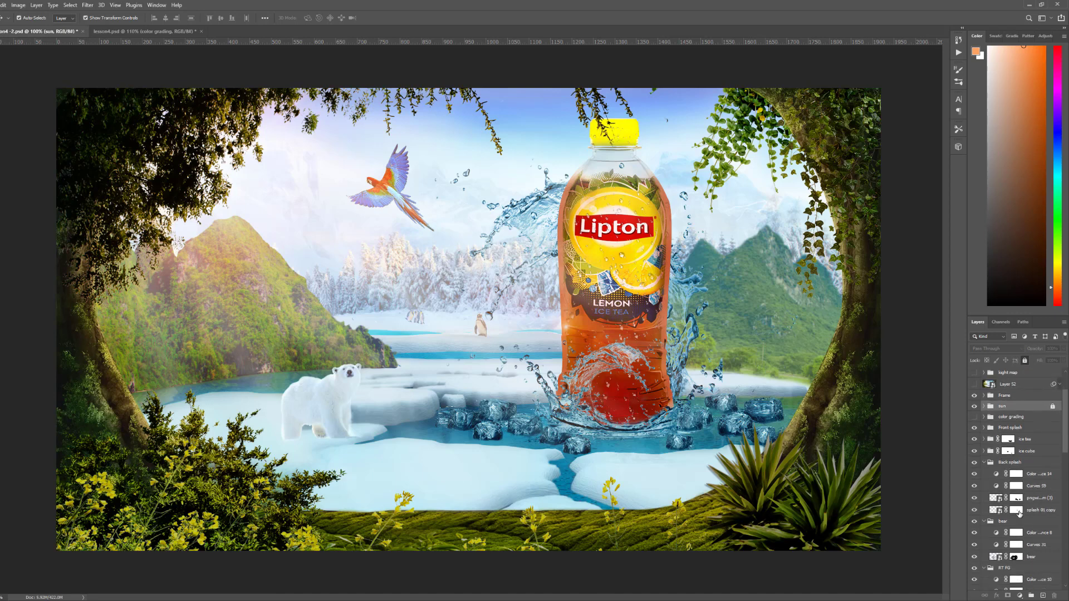
{"action": "scroll", "coordinate": [1020, 513], "scroll_direction": "down", "scroll_amount": 3}
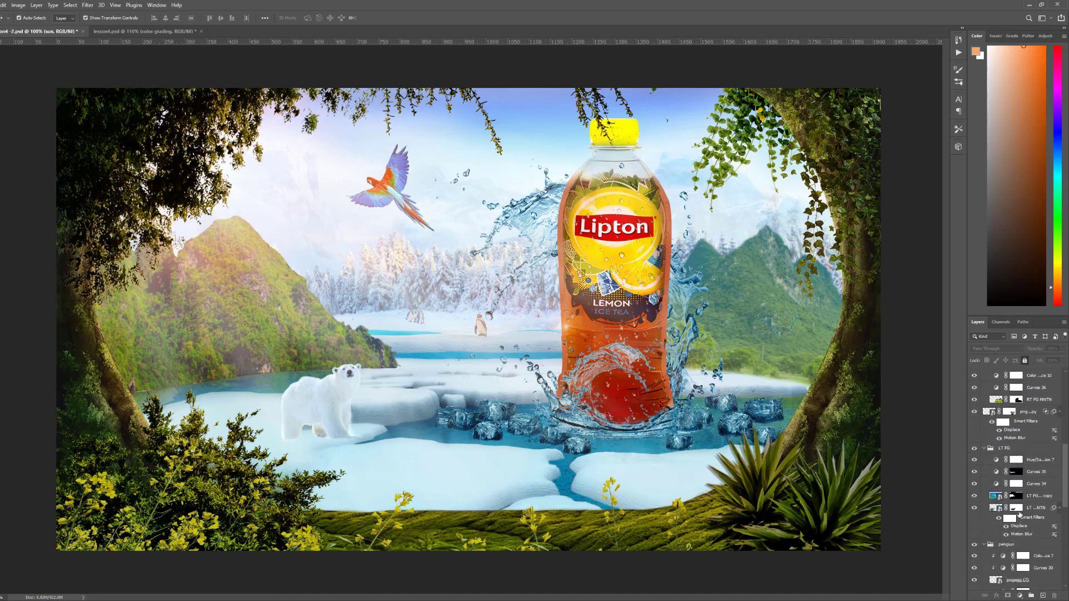
{"action": "scroll", "coordinate": [1019, 513], "scroll_direction": "up", "scroll_amount": 4}
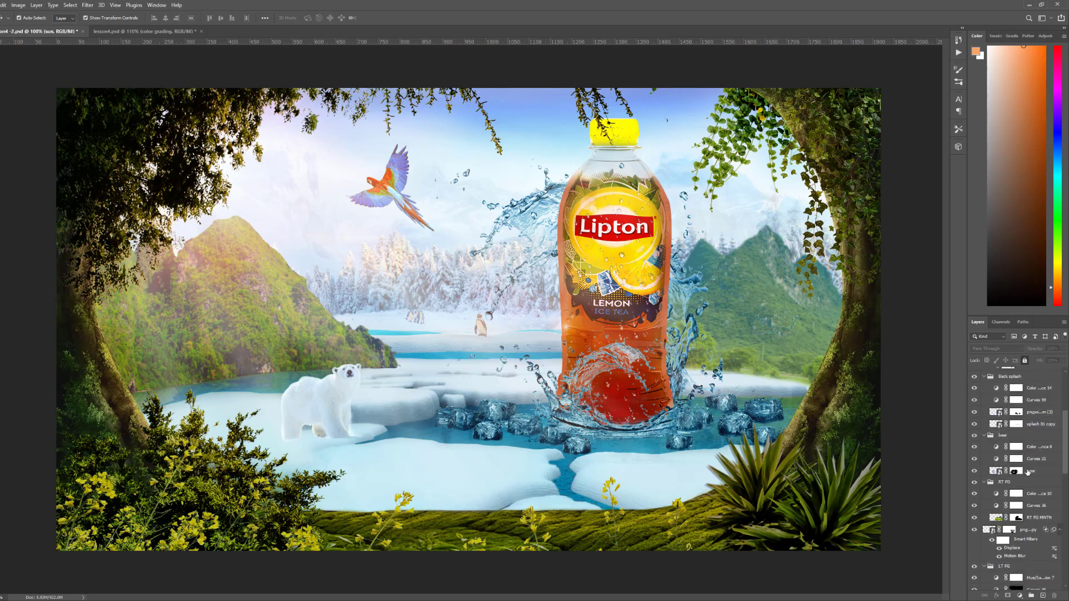
{"action": "left_click", "coordinate": [974, 459]}
{"action": "left_click", "coordinate": [974, 460]}
{"action": "left_click", "coordinate": [1016, 459]}
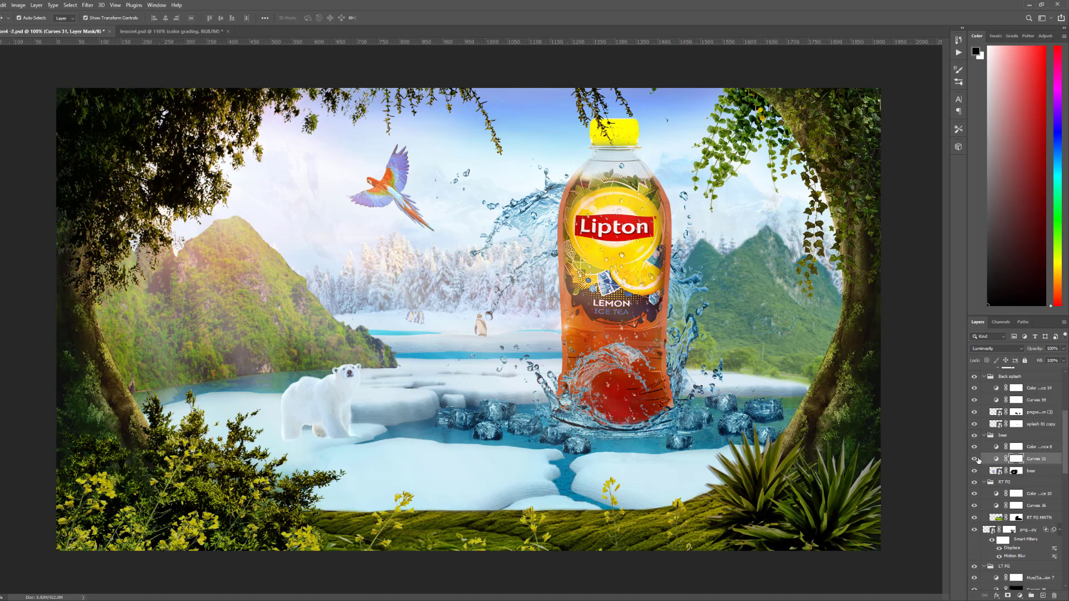
{"action": "left_click", "coordinate": [975, 459]}
{"action": "left_click", "coordinate": [975, 459]}
Set the brush flow to 5% and paint the Curves 31 mask in black and white over the bear's legs, belly and chest
{"action": "key", "text": "b"}
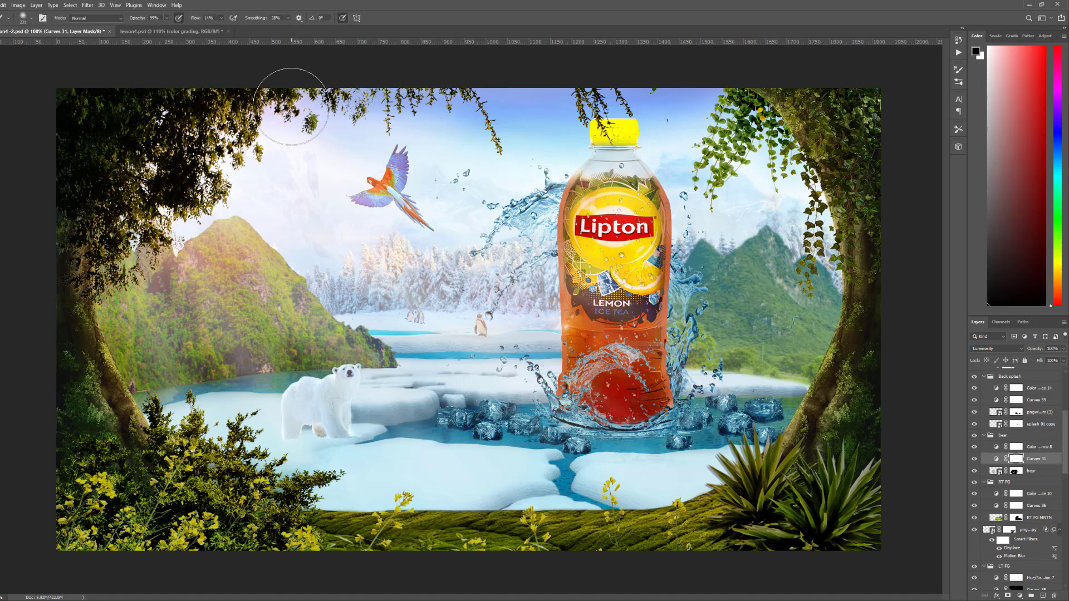
{"action": "left_click", "coordinate": [221, 19]}
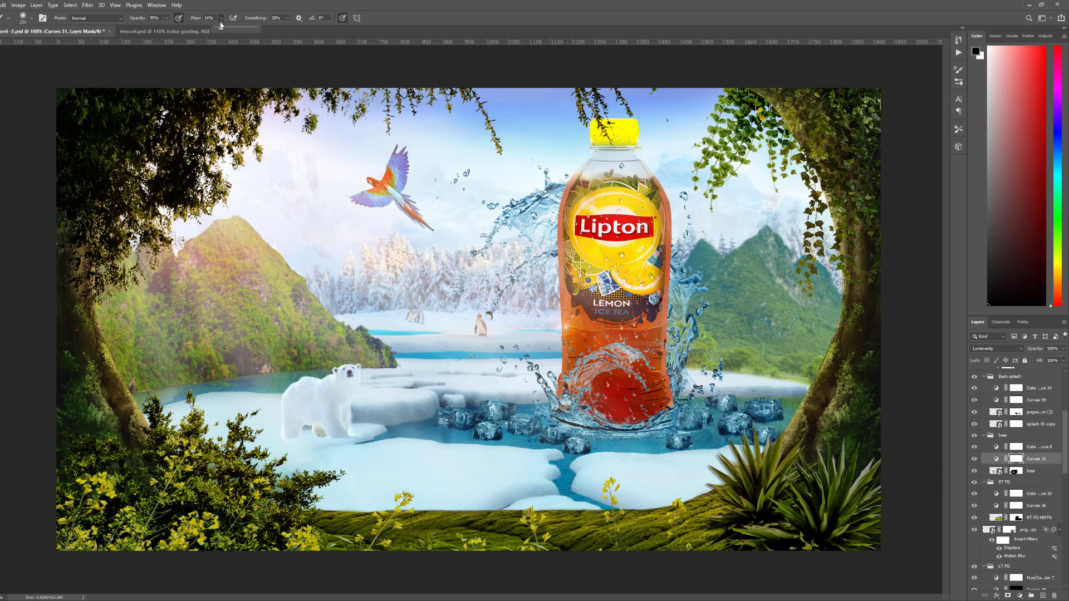
{"action": "left_click_drag", "start_coordinate": [221, 31], "coordinate": [219, 30]}
{"action": "scroll", "coordinate": [347, 424], "scroll_direction": "up", "scroll_amount": 5}
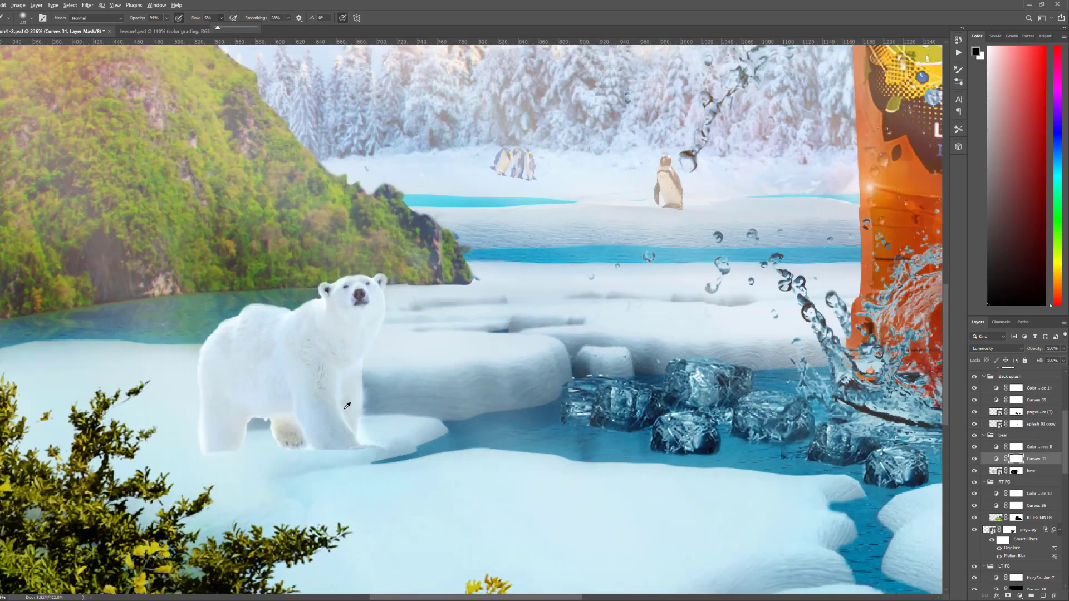
{"action": "left_click_drag", "start_coordinate": [347, 406], "coordinate": [263, 410]}
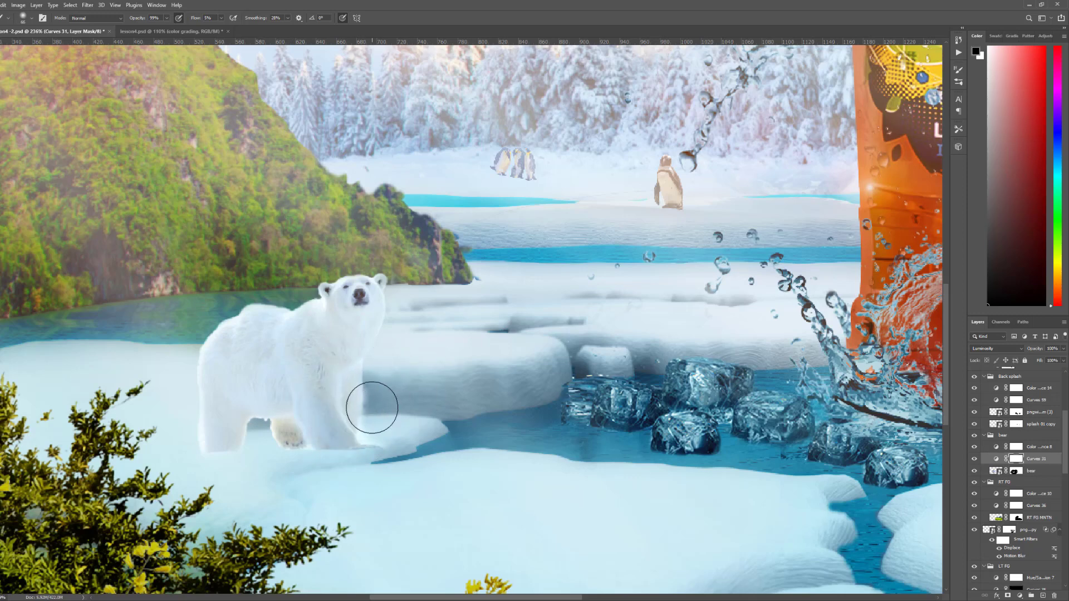
{"action": "mouse_move", "coordinate": [370, 406]}
{"action": "left_mouse_down"}
{"action": "mouse_move", "coordinate": [360, 373]}
{"action": "mouse_move", "coordinate": [340, 411]}
{"action": "mouse_move", "coordinate": [327, 388]}
{"action": "mouse_move", "coordinate": [309, 403]}
{"action": "mouse_move", "coordinate": [311, 429]}
{"action": "mouse_move", "coordinate": [371, 373]}
{"action": "mouse_move", "coordinate": [369, 330]}
{"action": "mouse_move", "coordinate": [356, 366]}
{"action": "mouse_move", "coordinate": [367, 325]}
{"action": "mouse_move", "coordinate": [336, 379]}
{"action": "mouse_move", "coordinate": [325, 341]}
{"action": "mouse_move", "coordinate": [296, 379]}
{"action": "mouse_move", "coordinate": [290, 371]}
{"action": "mouse_move", "coordinate": [247, 388]}
{"action": "mouse_move", "coordinate": [297, 402]}
{"action": "mouse_move", "coordinate": [310, 443]}
{"action": "mouse_move", "coordinate": [251, 409]}
{"action": "mouse_move", "coordinate": [240, 387]}
{"action": "mouse_move", "coordinate": [232, 408]}
{"action": "mouse_move", "coordinate": [209, 396]}
{"action": "mouse_move", "coordinate": [201, 471]}
{"action": "mouse_move", "coordinate": [203, 453]}
{"action": "mouse_move", "coordinate": [314, 416]}
{"action": "mouse_move", "coordinate": [269, 422]}
{"action": "mouse_move", "coordinate": [294, 392]}
{"action": "mouse_move", "coordinate": [243, 381]}
{"action": "mouse_move", "coordinate": [266, 390]}
{"action": "mouse_move", "coordinate": [228, 382]}
{"action": "mouse_move", "coordinate": [202, 393]}
{"action": "mouse_move", "coordinate": [206, 486]}
{"action": "mouse_move", "coordinate": [215, 419]}
{"action": "mouse_move", "coordinate": [330, 366]}
{"action": "mouse_move", "coordinate": [364, 466]}
{"action": "mouse_move", "coordinate": [319, 379]}
{"action": "mouse_move", "coordinate": [346, 453]}
{"action": "mouse_move", "coordinate": [349, 380]}
{"action": "mouse_move", "coordinate": [356, 427]}
{"action": "mouse_move", "coordinate": [340, 499]}
{"action": "mouse_move", "coordinate": [332, 465]}
{"action": "mouse_move", "coordinate": [345, 416]}
{"action": "mouse_move", "coordinate": [327, 379]}
{"action": "mouse_move", "coordinate": [319, 397]}
{"action": "mouse_move", "coordinate": [313, 373]}
{"action": "mouse_move", "coordinate": [300, 411]}
{"action": "mouse_move", "coordinate": [249, 377]}
{"action": "mouse_move", "coordinate": [203, 413]}
{"action": "mouse_move", "coordinate": [258, 423]}
{"action": "left_mouse_up"}
{"action": "key", "text": "x"}
{"action": "key", "text": "x"}
{"action": "mouse_move", "coordinate": [346, 375]}
{"action": "left_mouse_down"}
{"action": "mouse_move", "coordinate": [339, 439]}
{"action": "mouse_move", "coordinate": [345, 368]}
{"action": "mouse_move", "coordinate": [354, 370]}
{"action": "mouse_move", "coordinate": [351, 398]}
{"action": "mouse_move", "coordinate": [344, 381]}
{"action": "mouse_move", "coordinate": [331, 417]}
{"action": "mouse_move", "coordinate": [357, 398]}
{"action": "mouse_move", "coordinate": [351, 373]}
{"action": "mouse_move", "coordinate": [356, 388]}
{"action": "mouse_move", "coordinate": [327, 377]}
{"action": "mouse_move", "coordinate": [287, 390]}
{"action": "mouse_move", "coordinate": [222, 379]}
{"action": "mouse_move", "coordinate": [290, 372]}
{"action": "mouse_move", "coordinate": [345, 348]}
{"action": "mouse_move", "coordinate": [357, 324]}
{"action": "mouse_move", "coordinate": [343, 368]}
{"action": "mouse_move", "coordinate": [346, 330]}
{"action": "mouse_move", "coordinate": [356, 328]}
{"action": "mouse_move", "coordinate": [293, 391]}
{"action": "left_mouse_up"}
{"action": "key", "text": "x"}
{"action": "key", "text": "x"}
{"action": "key", "text": "x"}
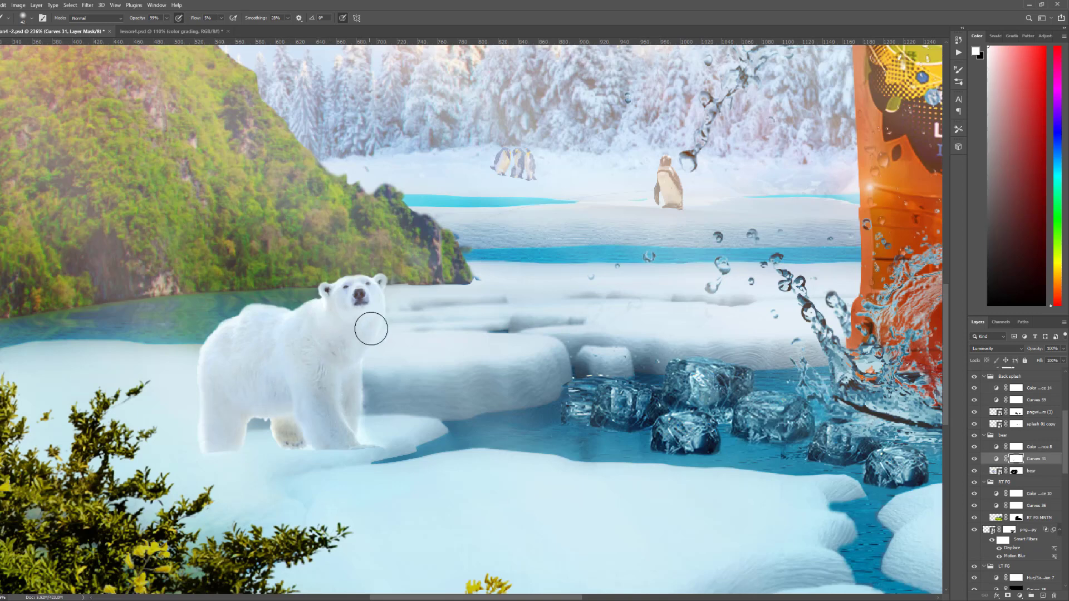
{"action": "key", "text": "x"}
{"action": "key", "text": "x"}
{"action": "mouse_move", "coordinate": [371, 318]}
{"action": "left_mouse_down"}
{"action": "mouse_move", "coordinate": [347, 369]}
{"action": "mouse_move", "coordinate": [302, 301]}
{"action": "mouse_move", "coordinate": [205, 334]}
{"action": "mouse_move", "coordinate": [328, 371]}
{"action": "mouse_move", "coordinate": [355, 353]}
{"action": "mouse_move", "coordinate": [308, 332]}
{"action": "mouse_move", "coordinate": [251, 383]}
{"action": "left_mouse_up"}
Refine the Curves 31 mask around the bear's belly and hind leg
{"action": "key", "text": "ctrl+0"}
{"action": "scroll", "coordinate": [284, 466], "scroll_direction": "up", "scroll_amount": 3}
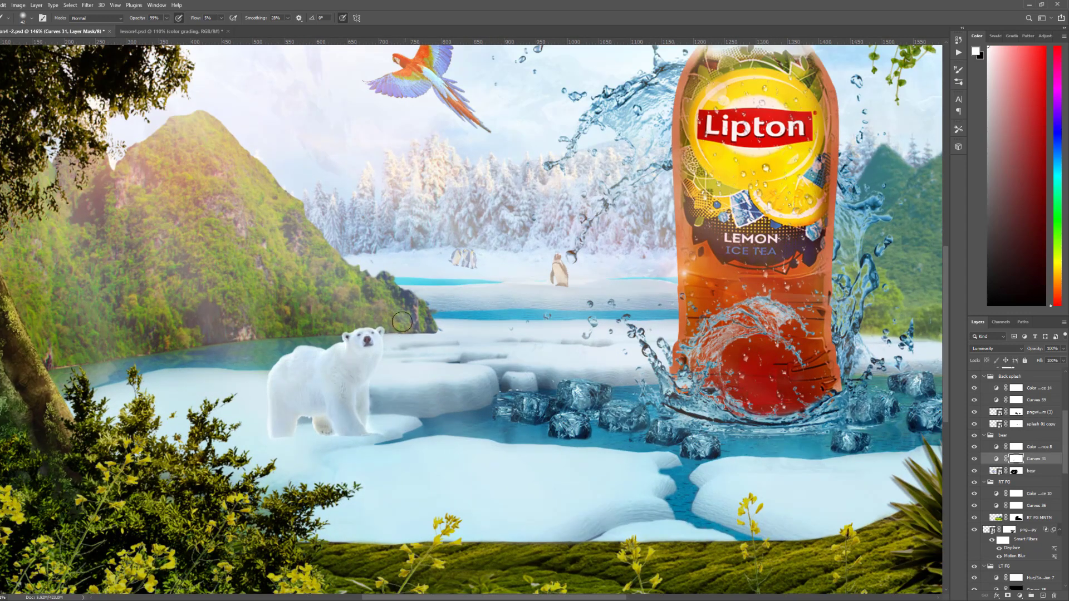
{"action": "mouse_move", "coordinate": [297, 412]}
{"action": "left_mouse_down"}
{"action": "mouse_move", "coordinate": [278, 404]}
{"action": "mouse_move", "coordinate": [297, 436]}
{"action": "mouse_move", "coordinate": [300, 417]}
{"action": "mouse_move", "coordinate": [279, 403]}
{"action": "mouse_move", "coordinate": [293, 400]}
{"action": "left_mouse_up"}
{"action": "key", "text": "x"}
{"action": "key", "text": "x"}
{"action": "key", "text": "x"}
{"action": "key", "text": "x"}
Add a Curves adjustment layer above Curves 31 in the bear group
{"action": "left_click", "coordinate": [1020, 596]}
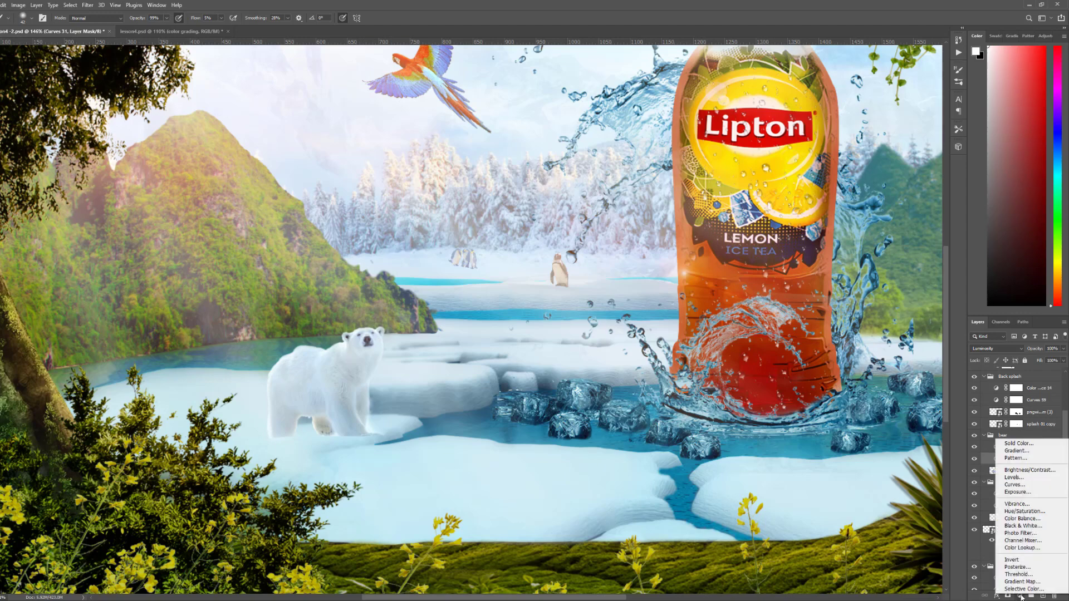
{"action": "left_click", "coordinate": [1025, 487]}
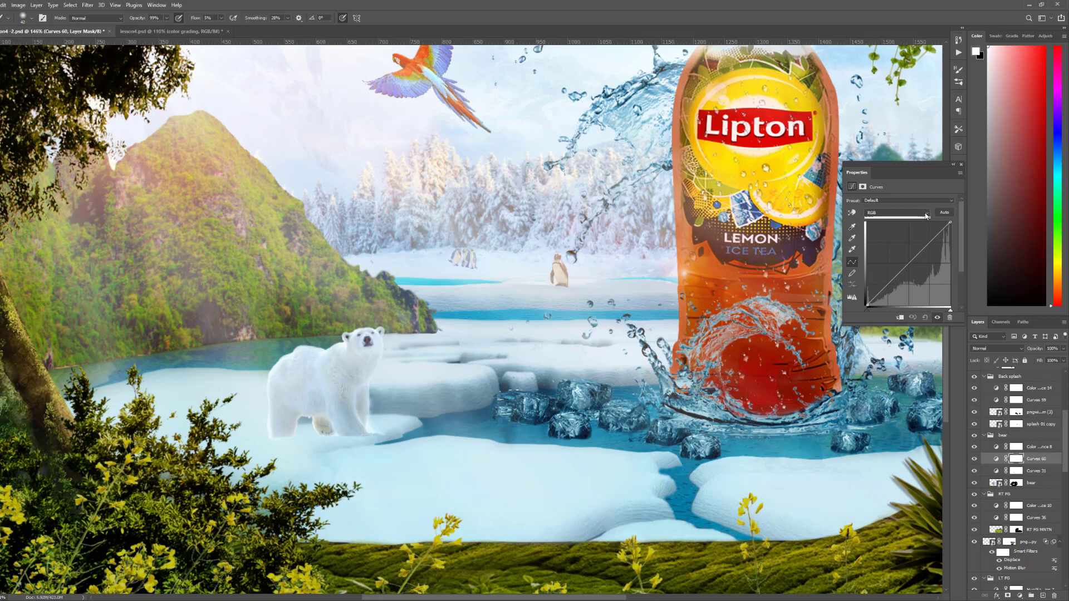
{"action": "left_click", "coordinate": [893, 214]}
{"action": "left_click", "coordinate": [890, 227]}
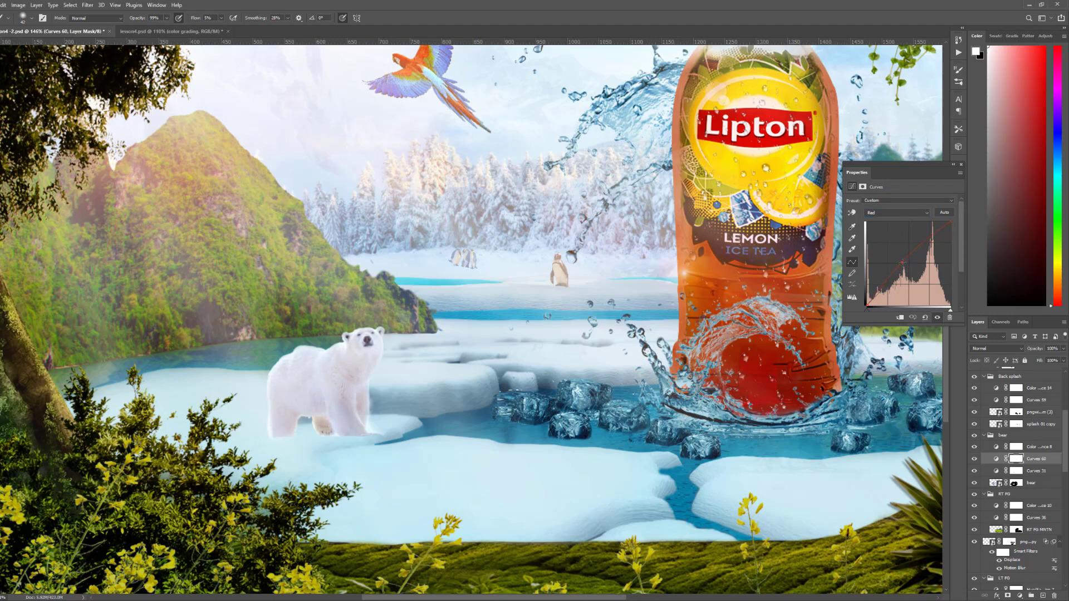
{"action": "left_click", "coordinate": [927, 220]}
{"action": "left_click", "coordinate": [894, 234]}
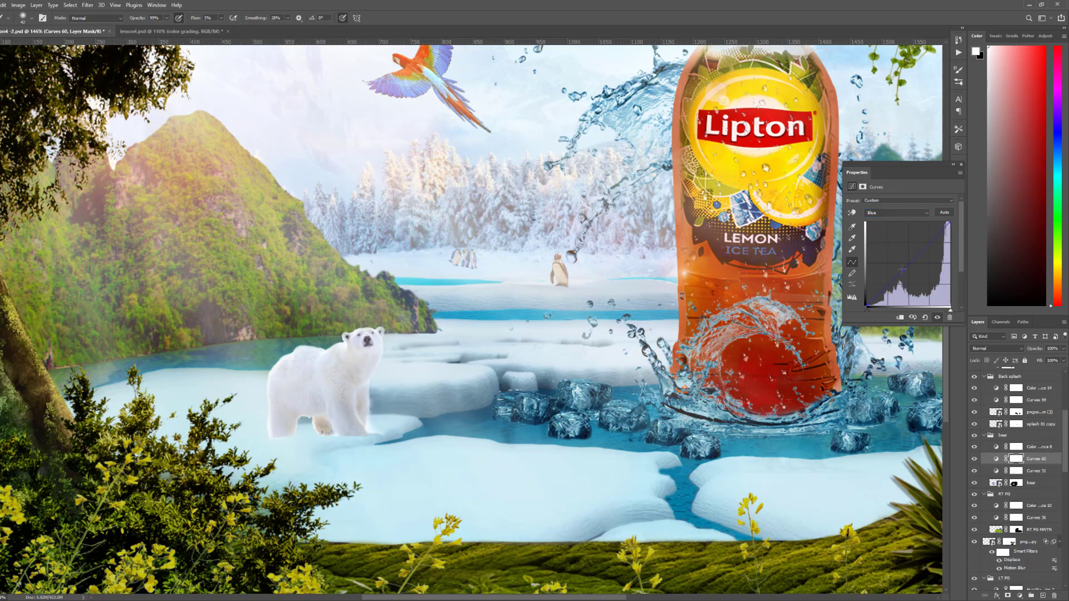
{"action": "left_click", "coordinate": [925, 318]}
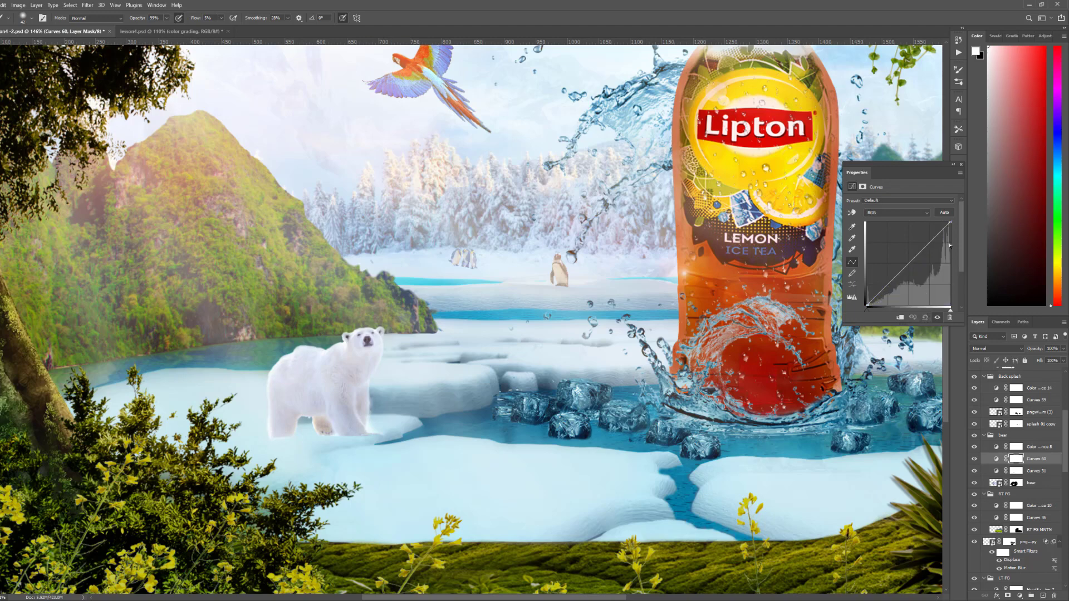
Warm the bear by raising the Red curve and lowering the Blue curve, with the blend mode at Normal
{"action": "left_click", "coordinate": [891, 213]}
{"action": "left_click", "coordinate": [883, 228]}
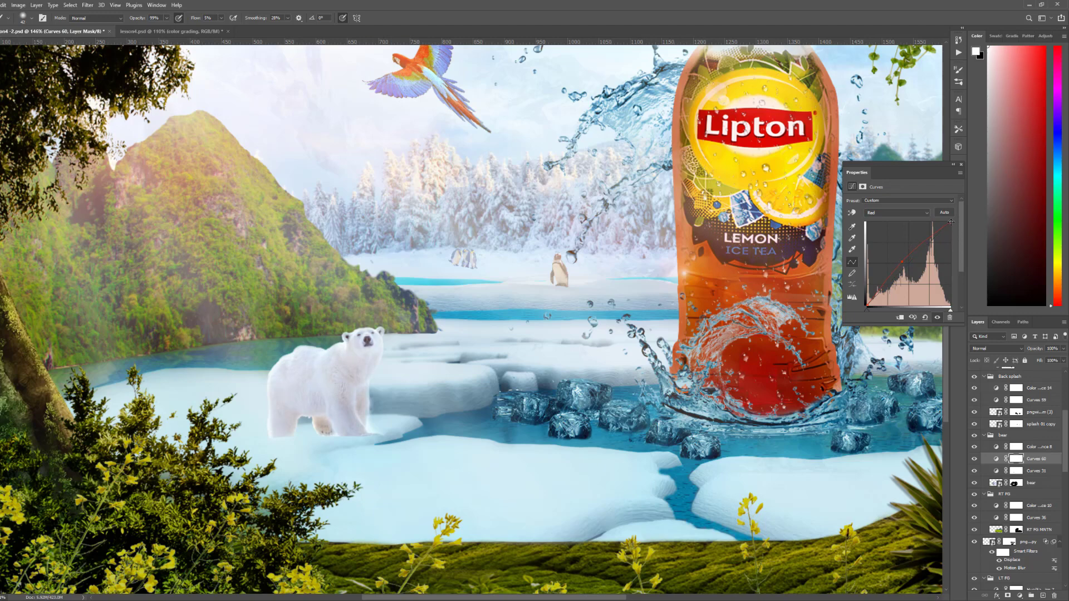
{"action": "left_click", "coordinate": [901, 215]}
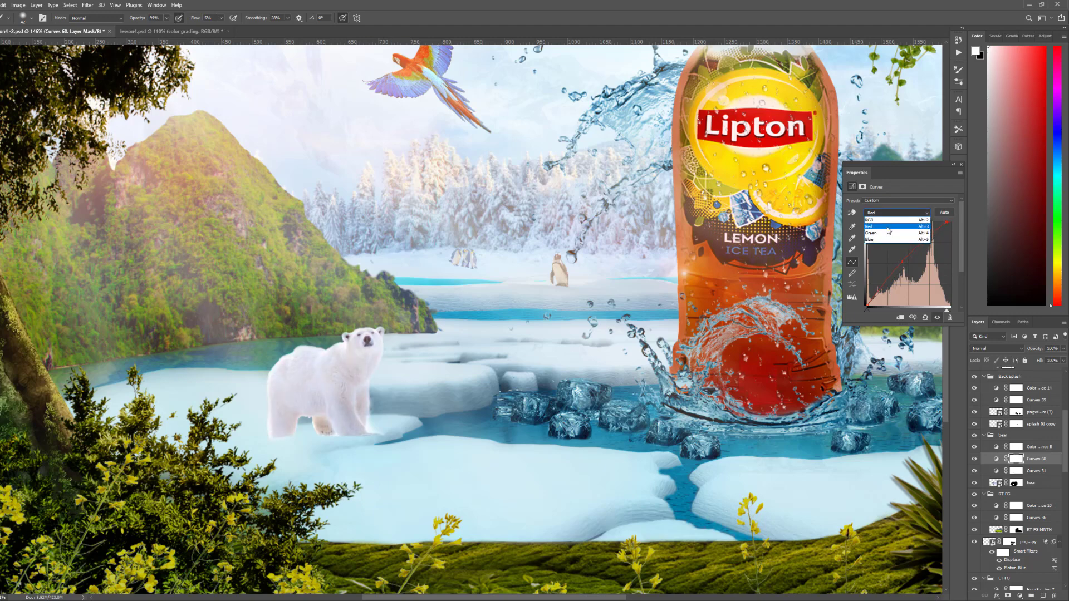
{"action": "left_click", "coordinate": [906, 242]}
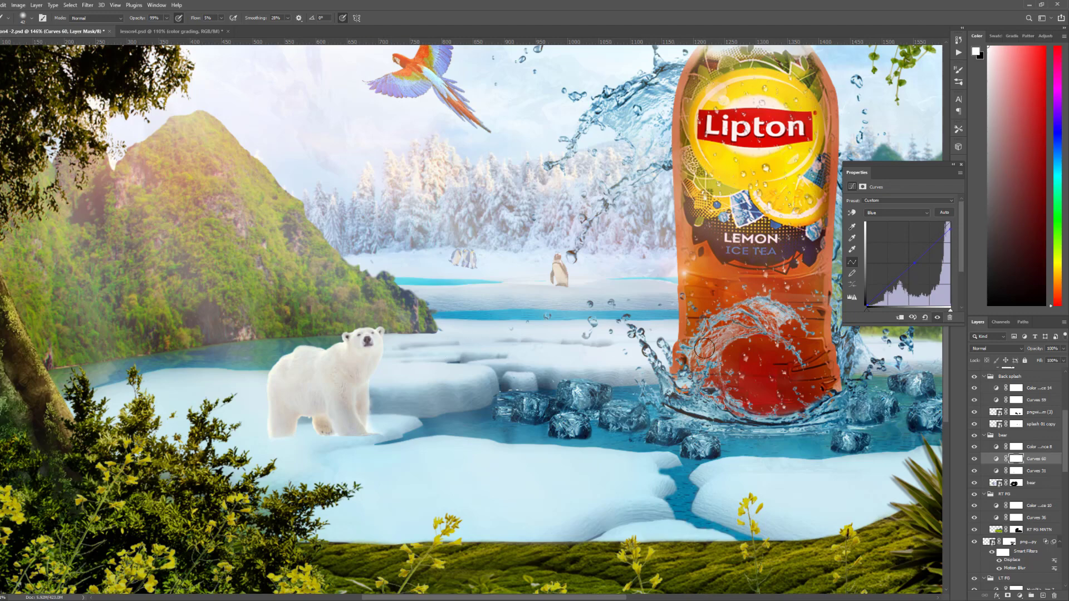
{"action": "left_click", "coordinate": [1012, 349]}
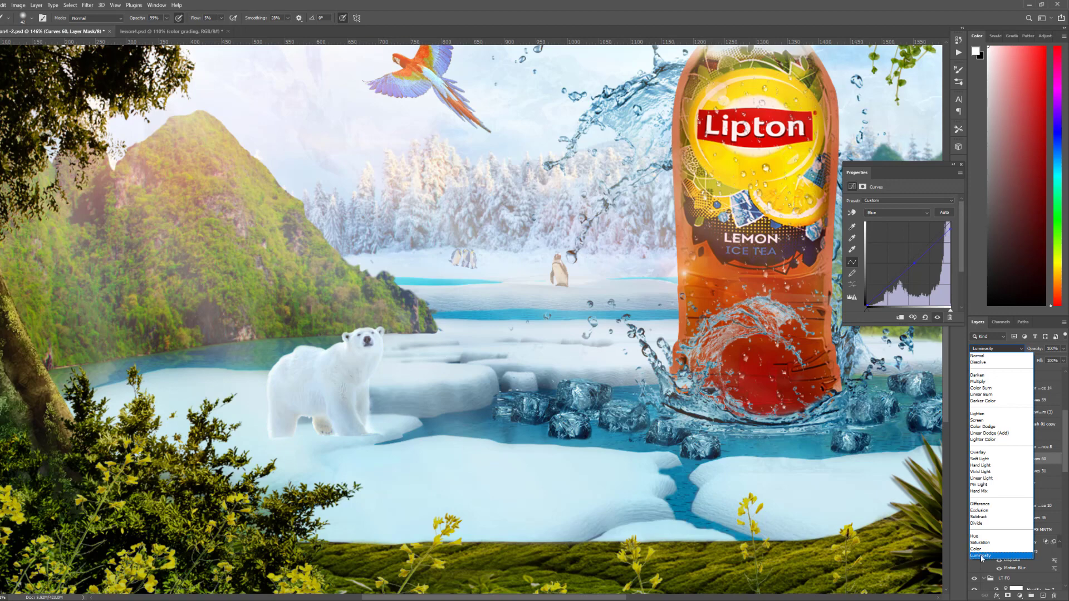
{"action": "left_click", "coordinate": [981, 357]}
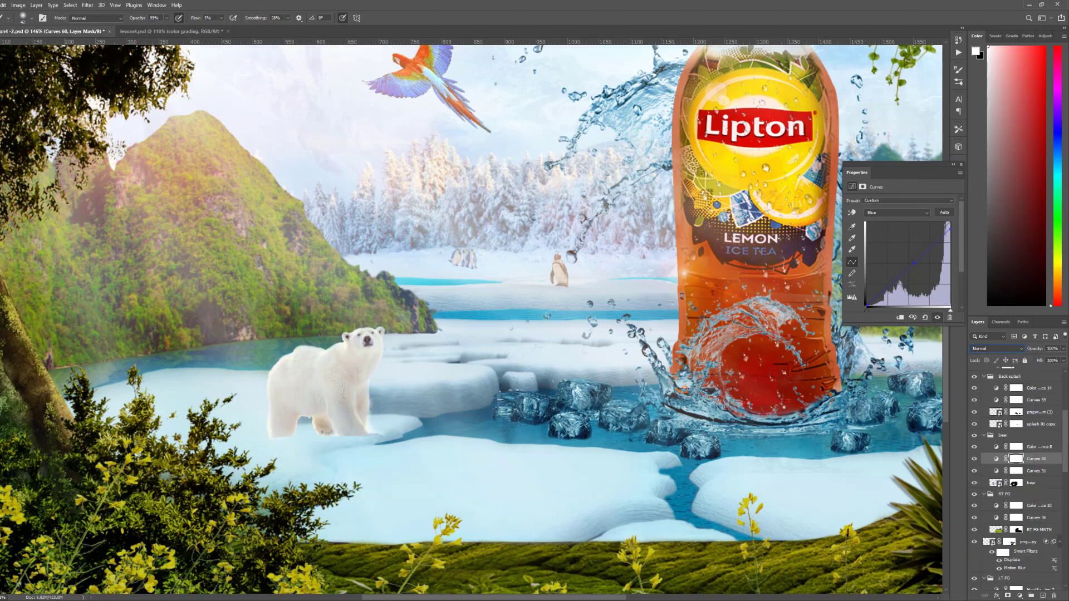
Invert the Curves 60 mask to black to hide its warming effect on the bear
{"action": "mouse_move", "coordinate": [375, 412]}
{"action": "left_mouse_down"}
{"action": "mouse_move", "coordinate": [294, 351]}
{"action": "mouse_move", "coordinate": [326, 348]}
{"action": "mouse_move", "coordinate": [350, 378]}
{"action": "mouse_move", "coordinate": [284, 378]}
{"action": "mouse_move", "coordinate": [353, 354]}
{"action": "mouse_move", "coordinate": [279, 385]}
{"action": "mouse_move", "coordinate": [345, 364]}
{"action": "mouse_move", "coordinate": [310, 370]}
{"action": "left_mouse_up"}
{"action": "left_click_drag", "start_coordinate": [384, 419], "coordinate": [416, 417]}
{"action": "key", "text": "ctrl+i"}
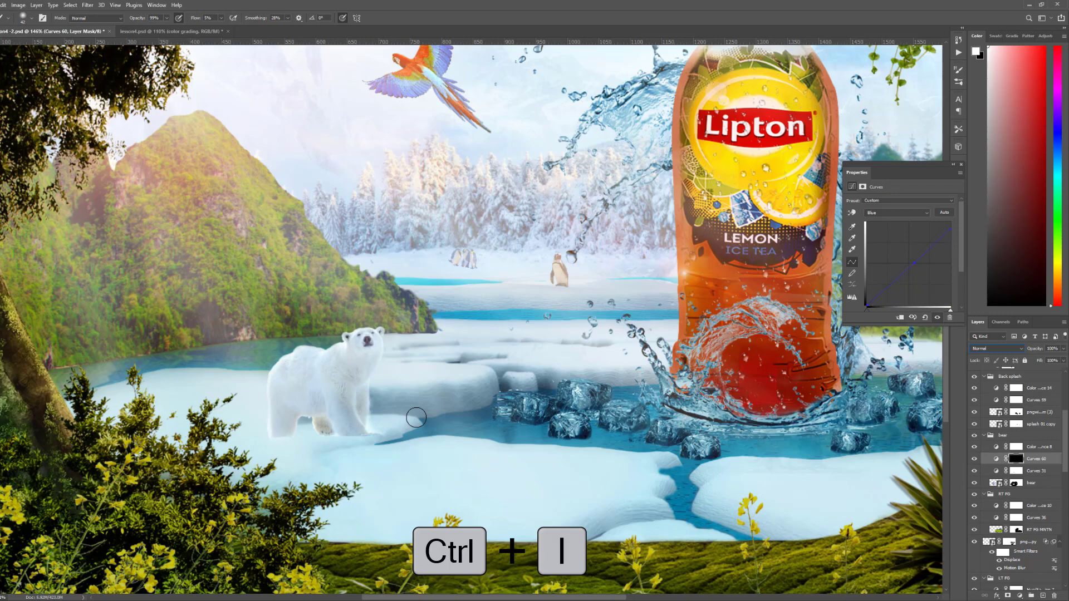
Set the brush to 112 px and 3% flow, and paint the Curves 60 mask over the bear's head and shoulder
{"action": "mouse_move", "coordinate": [267, 357]}
{"action": "left_mouse_down"}
{"action": "mouse_move", "coordinate": [256, 354]}
{"action": "mouse_move", "coordinate": [293, 336]}
{"action": "mouse_move", "coordinate": [318, 341]}
{"action": "mouse_move", "coordinate": [295, 345]}
{"action": "left_mouse_up"}
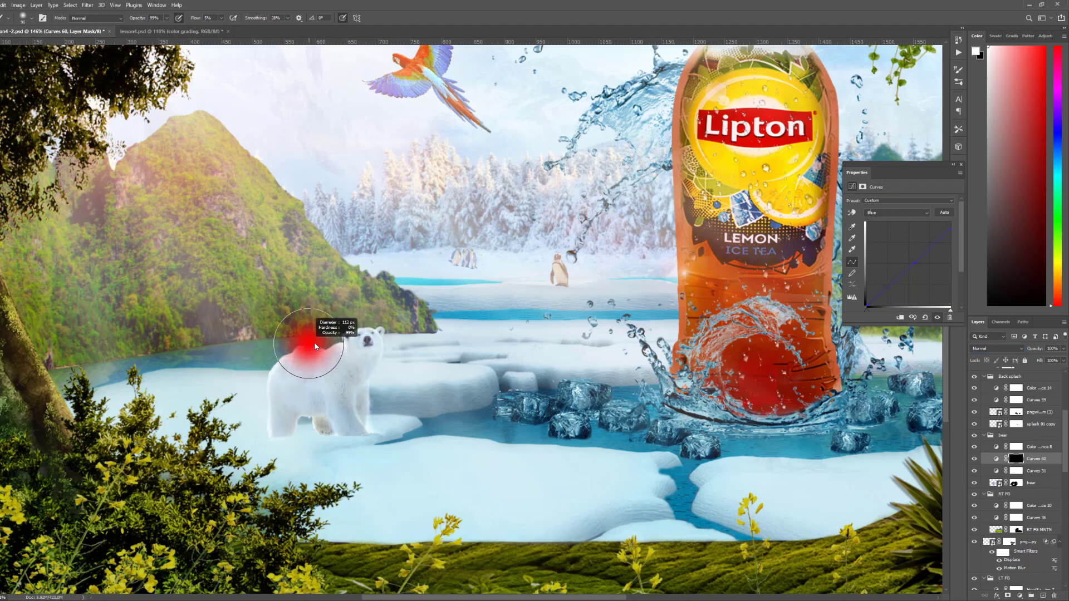
{"action": "left_click", "coordinate": [220, 19]}
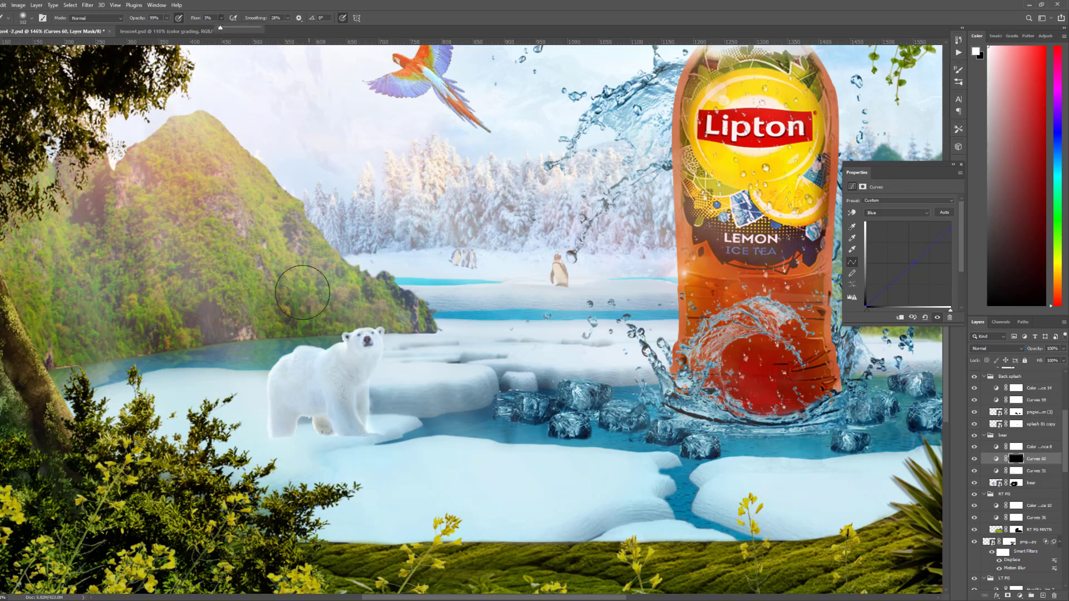
{"action": "left_click", "coordinate": [370, 331]}
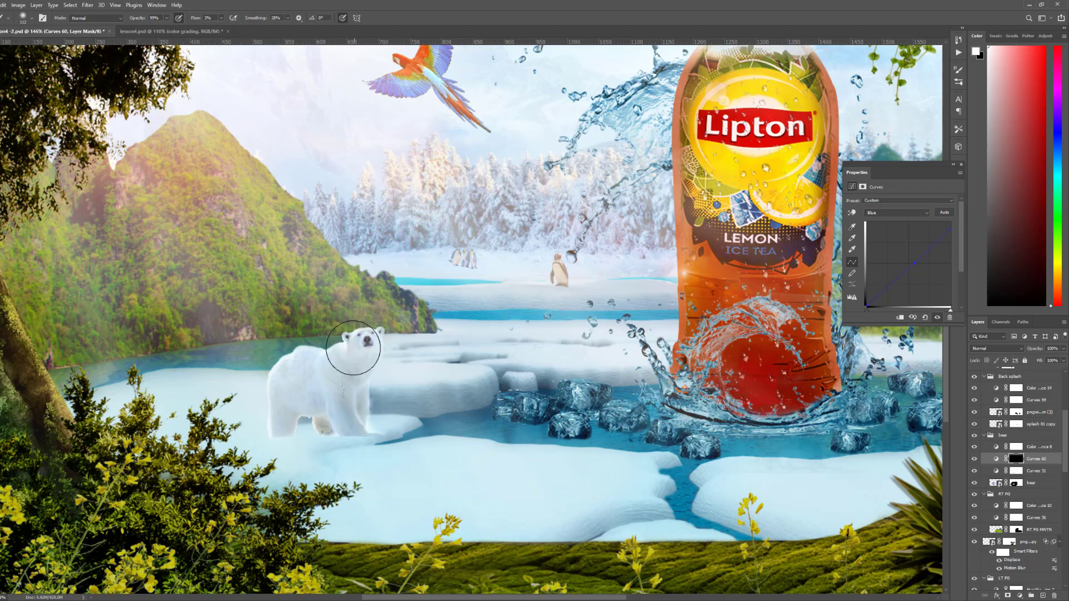
{"action": "key", "text": "x"}
{"action": "mouse_move", "coordinate": [354, 336]}
{"action": "left_mouse_down"}
{"action": "mouse_move", "coordinate": [312, 337]}
{"action": "mouse_move", "coordinate": [282, 367]}
{"action": "mouse_move", "coordinate": [326, 358]}
{"action": "left_mouse_up"}
{"action": "scroll", "coordinate": [238, 394], "scroll_direction": "down", "scroll_amount": 2}
{"action": "scroll", "coordinate": [247, 391], "scroll_direction": "up", "scroll_amount": 1}
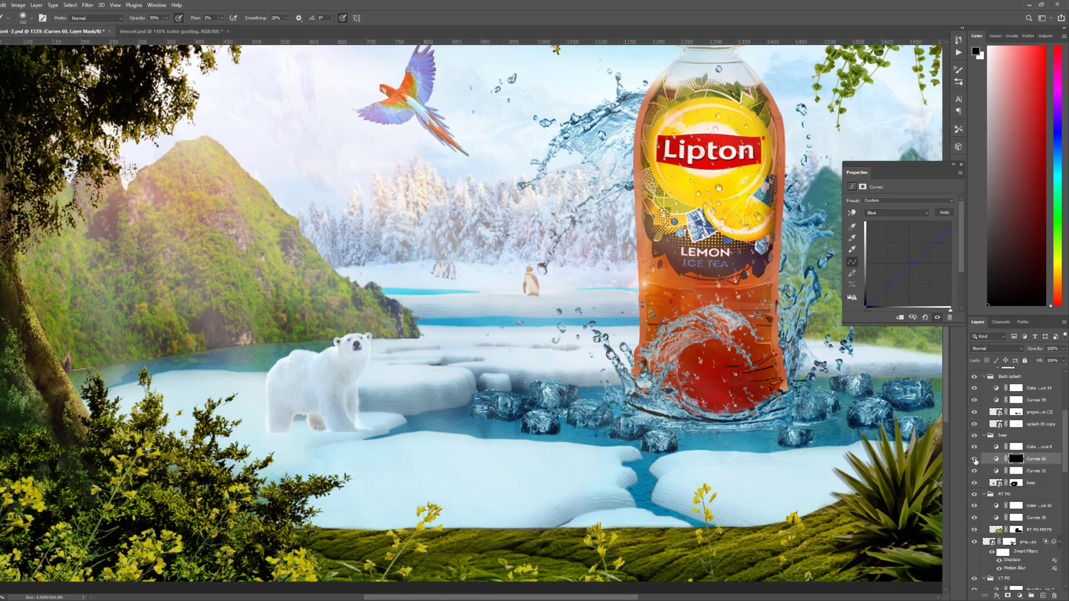
Paint white on the Curves 60 mask over the bear's shoulder and compare the result with the layer hidden and shown
{"action": "key", "text": "x"}
{"action": "mouse_move", "coordinate": [327, 346]}
{"action": "left_mouse_down"}
{"action": "mouse_move", "coordinate": [308, 368]}
{"action": "mouse_move", "coordinate": [307, 359]}
{"action": "mouse_move", "coordinate": [318, 366]}
{"action": "mouse_move", "coordinate": [343, 353]}
{"action": "mouse_move", "coordinate": [273, 371]}
{"action": "mouse_move", "coordinate": [282, 360]}
{"action": "mouse_move", "coordinate": [291, 376]}
{"action": "mouse_move", "coordinate": [356, 337]}
{"action": "mouse_move", "coordinate": [306, 376]}
{"action": "mouse_move", "coordinate": [274, 363]}
{"action": "mouse_move", "coordinate": [364, 385]}
{"action": "mouse_move", "coordinate": [371, 457]}
{"action": "mouse_move", "coordinate": [385, 454]}
{"action": "mouse_move", "coordinate": [352, 343]}
{"action": "mouse_move", "coordinate": [292, 380]}
{"action": "mouse_move", "coordinate": [318, 365]}
{"action": "left_mouse_up"}
{"action": "key", "text": "ctrl+0"}
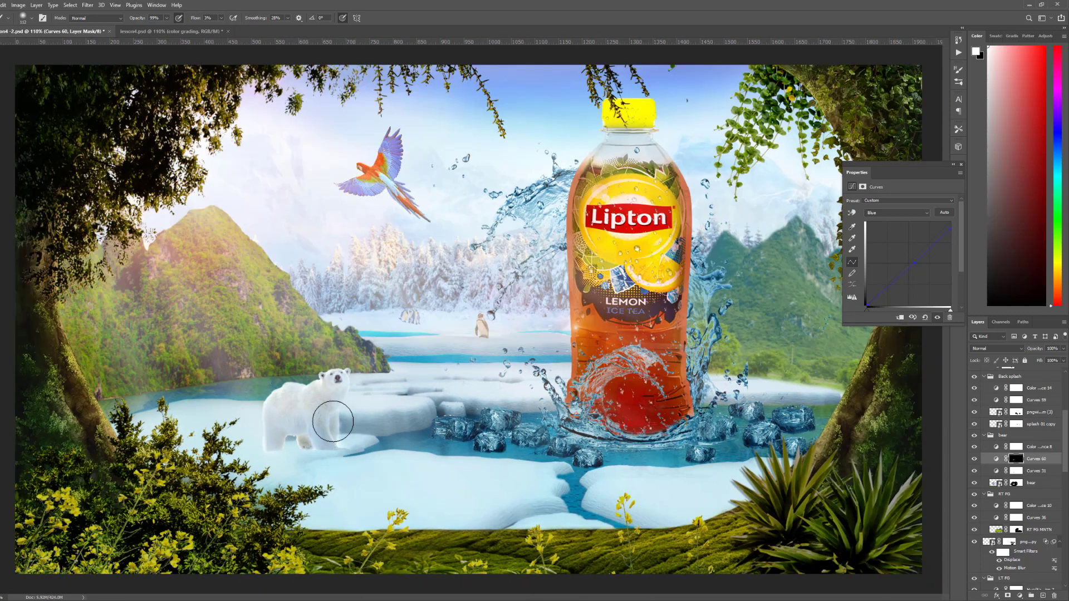
{"action": "left_click", "coordinate": [974, 459]}
{"action": "left_click", "coordinate": [974, 460]}
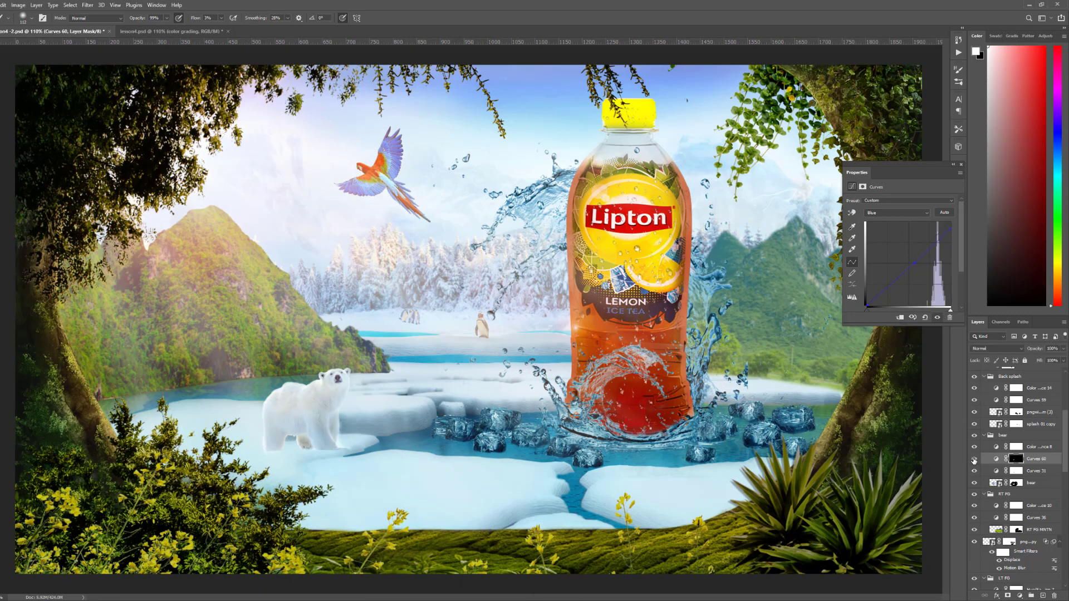
Refine the Curves 60 mask with alternating black and white strokes over the bear's back, flank and head
{"action": "scroll", "coordinate": [270, 413], "scroll_direction": "up", "scroll_amount": 1}
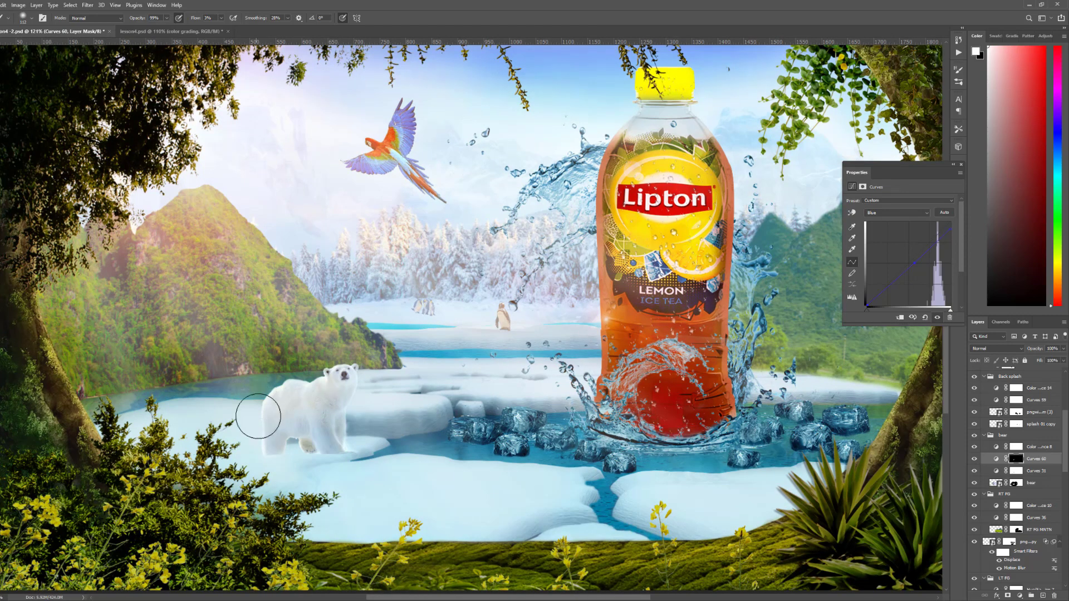
{"action": "key", "text": "x"}
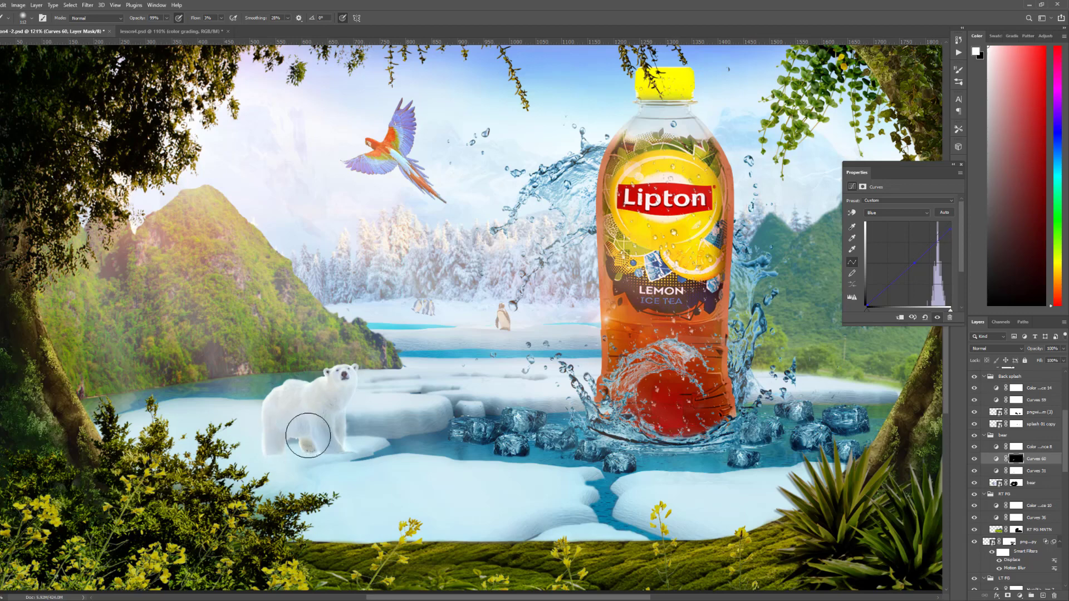
{"action": "mouse_move", "coordinate": [330, 398]}
{"action": "left_mouse_down"}
{"action": "mouse_move", "coordinate": [282, 418]}
{"action": "mouse_move", "coordinate": [301, 404]}
{"action": "left_mouse_up"}
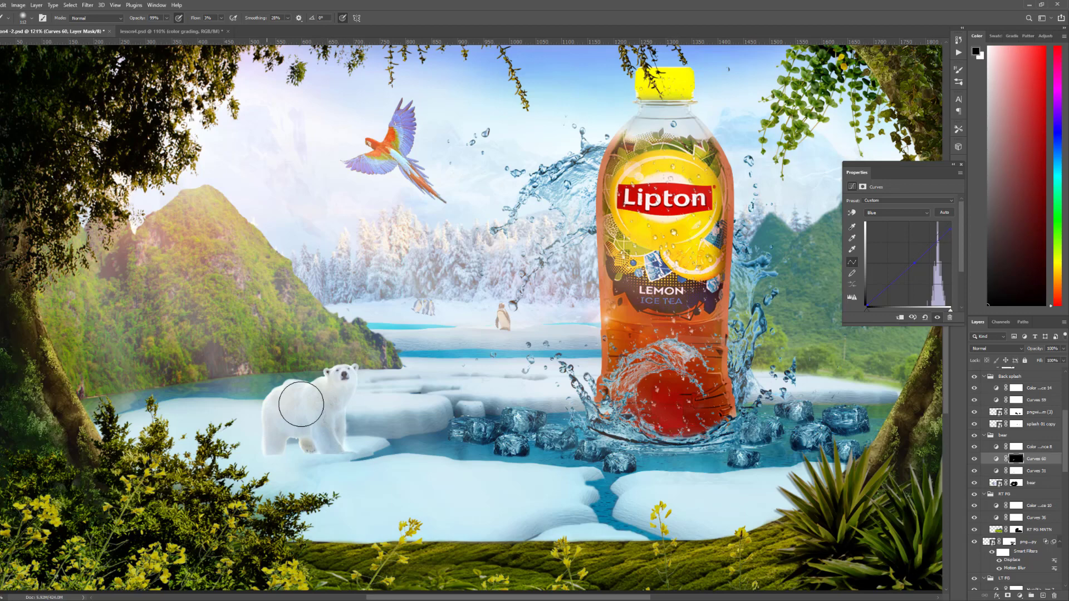
{"action": "key", "text": "x"}
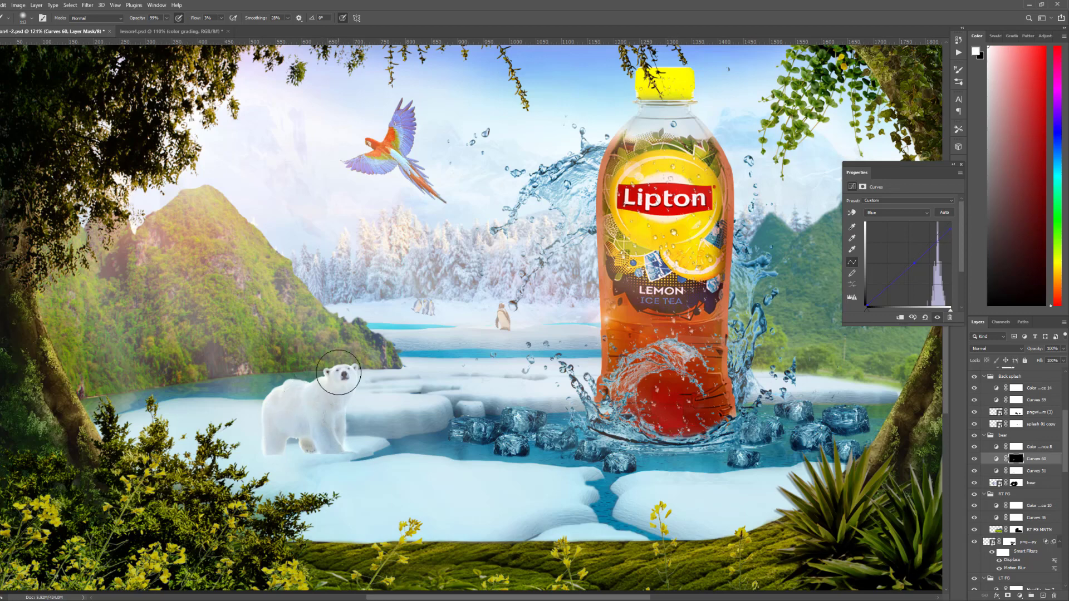
{"action": "key", "text": "x"}
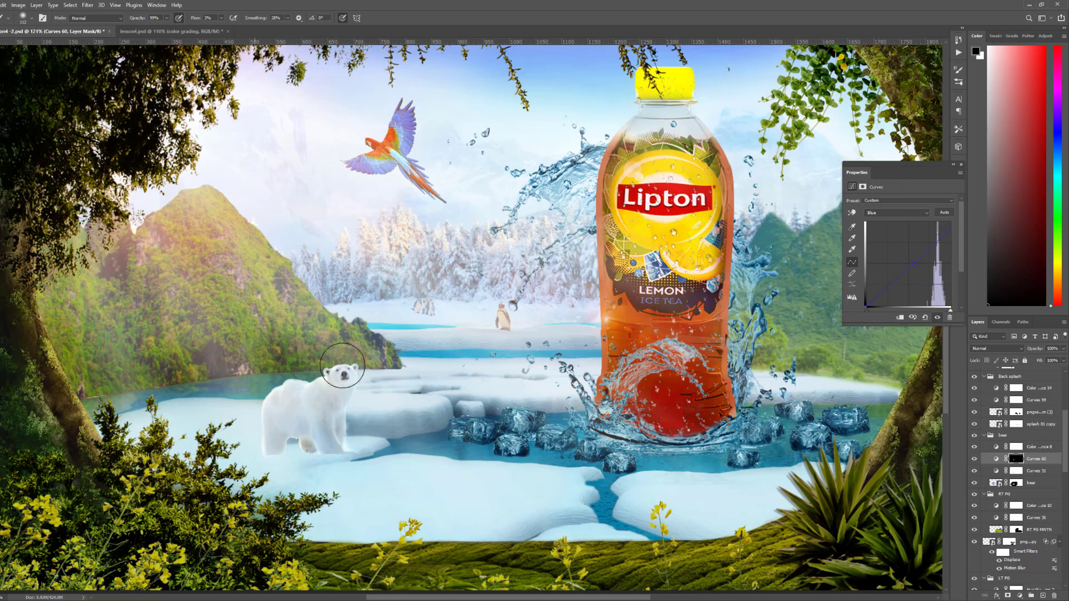
{"action": "key", "text": "x"}
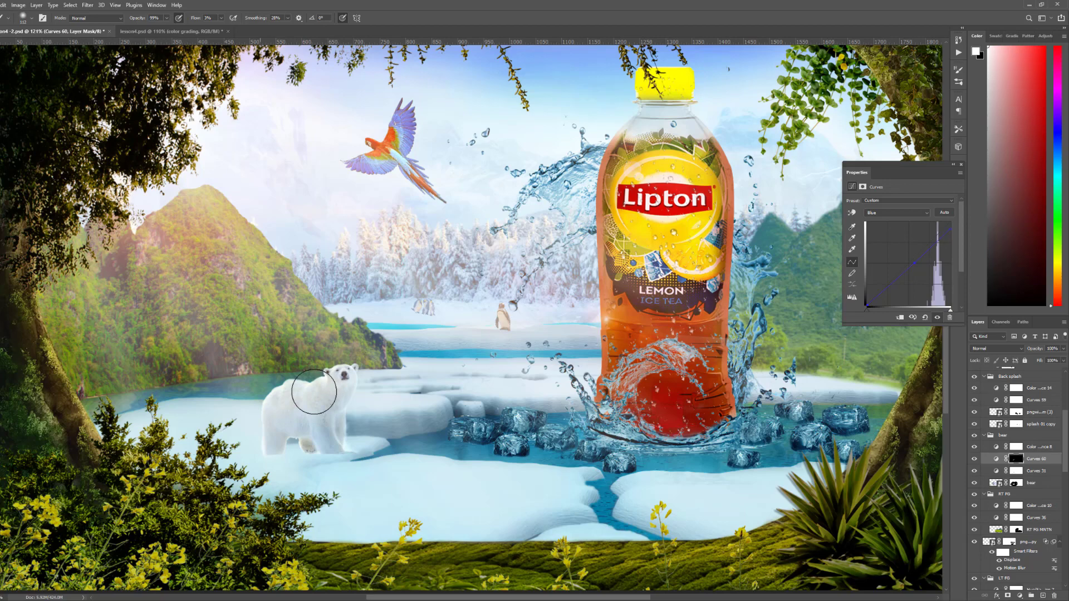
{"action": "key", "text": "x"}
{"action": "scroll", "coordinate": [224, 438], "scroll_direction": "down", "scroll_amount": 3}
{"action": "scroll", "coordinate": [223, 438], "scroll_direction": "up", "scroll_amount": 3}
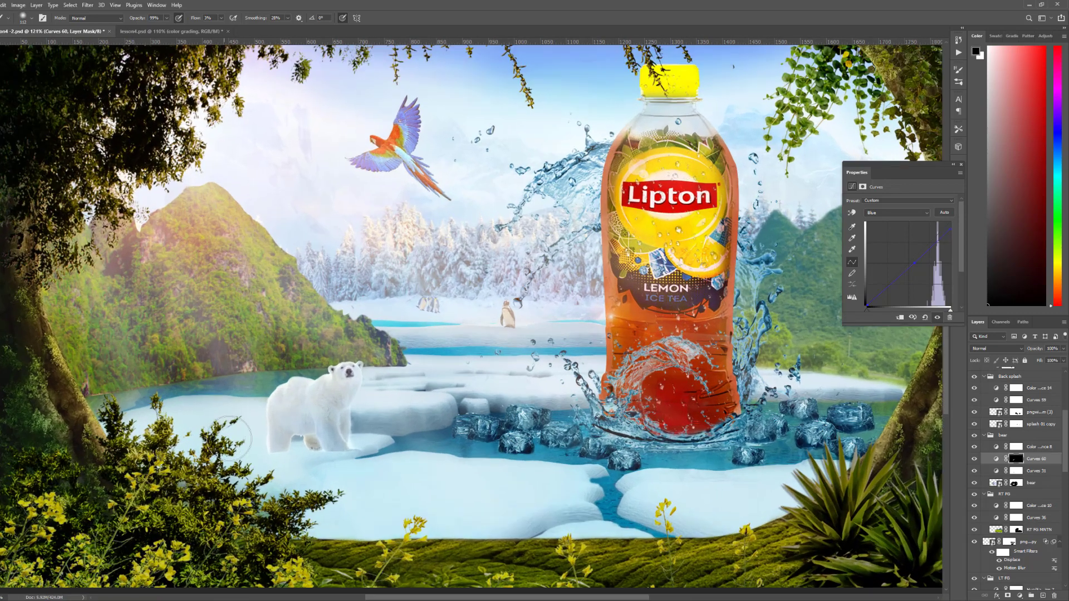
Compare Curves 31 hidden and shown, and fine-tune the upper point of its RGB curve
{"action": "left_click", "coordinate": [1017, 471]}
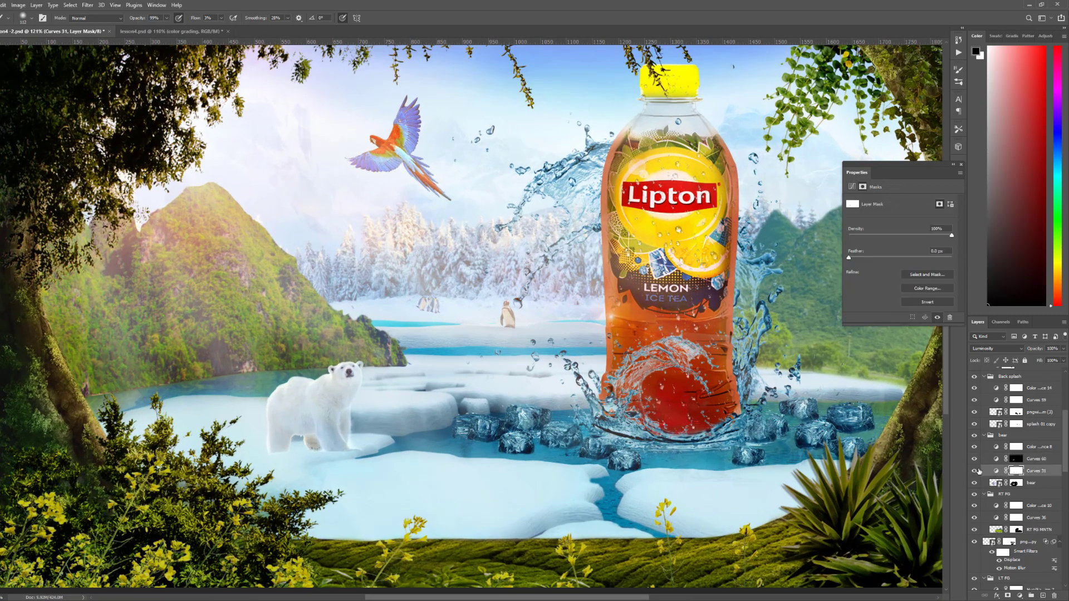
{"action": "left_click", "coordinate": [974, 472]}
{"action": "left_click", "coordinate": [974, 471]}
{"action": "left_click", "coordinate": [995, 471]}
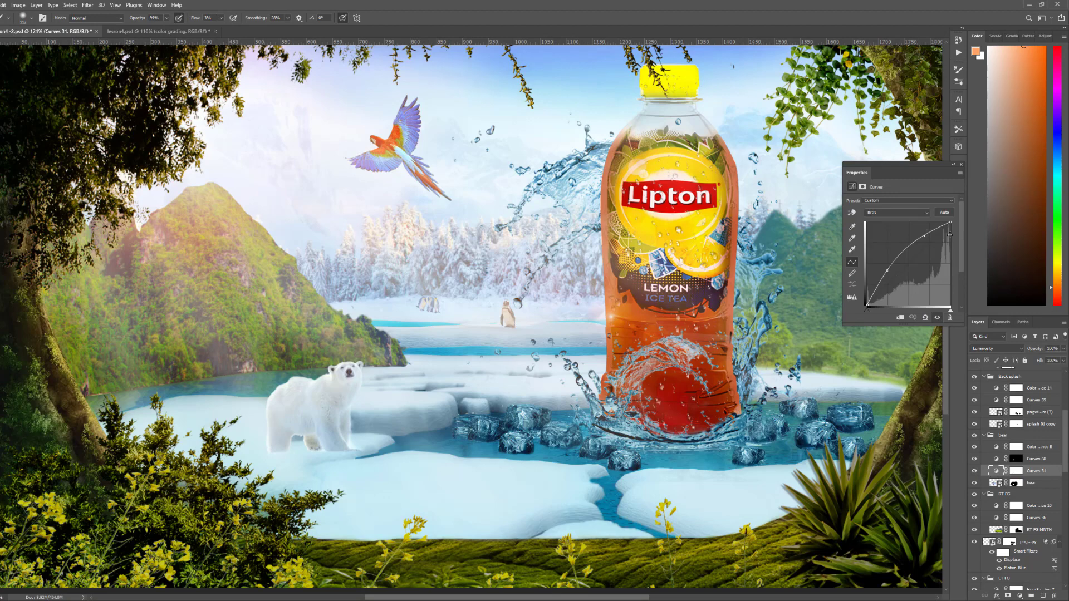
{"action": "left_click_drag", "start_coordinate": [924, 236], "coordinate": [921, 234]}
{"action": "key", "text": "shift+Right"}
Brighten Curves 60 by moving the white point of its RGB curve slightly inward, and close the curve settings
{"action": "left_click", "coordinate": [997, 460]}
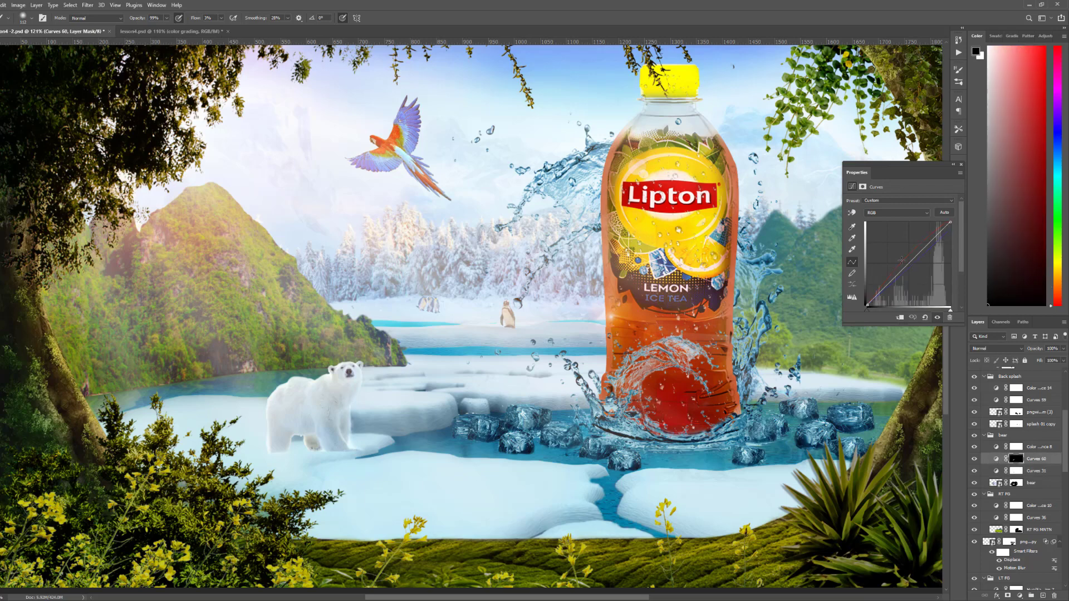
{"action": "left_click", "coordinate": [905, 215]}
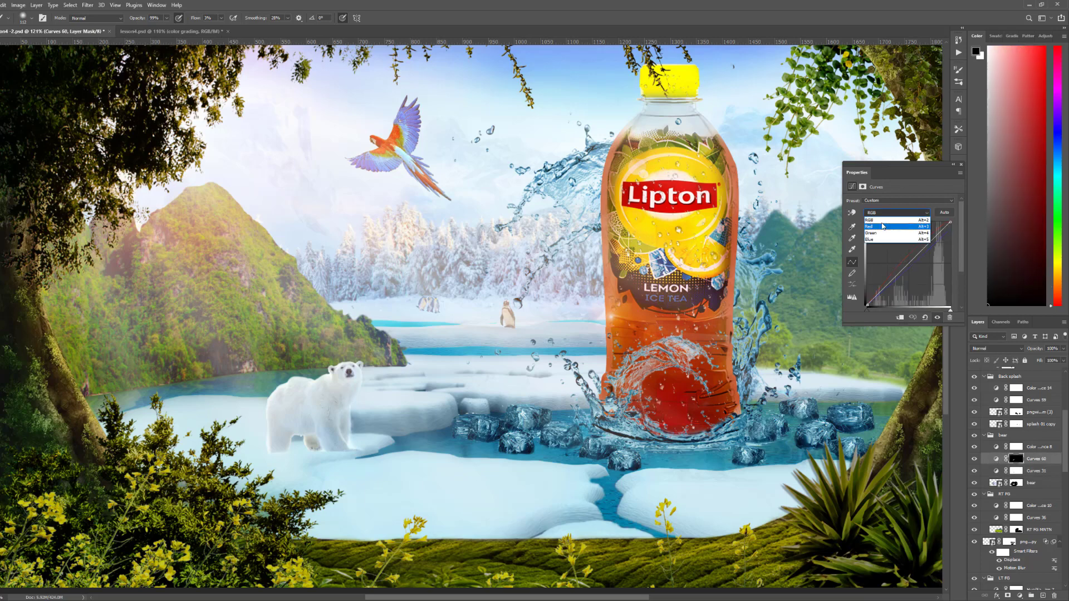
{"action": "left_click", "coordinate": [885, 221]}
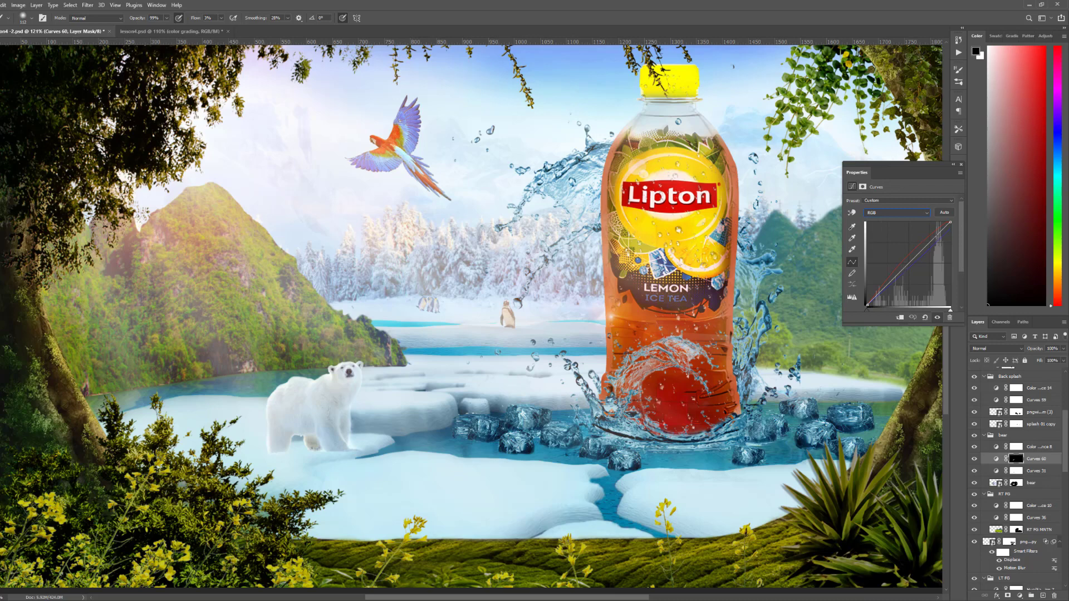
{"action": "left_click_drag", "start_coordinate": [950, 222], "coordinate": [948, 222]}
{"action": "left_click", "coordinate": [912, 319]}
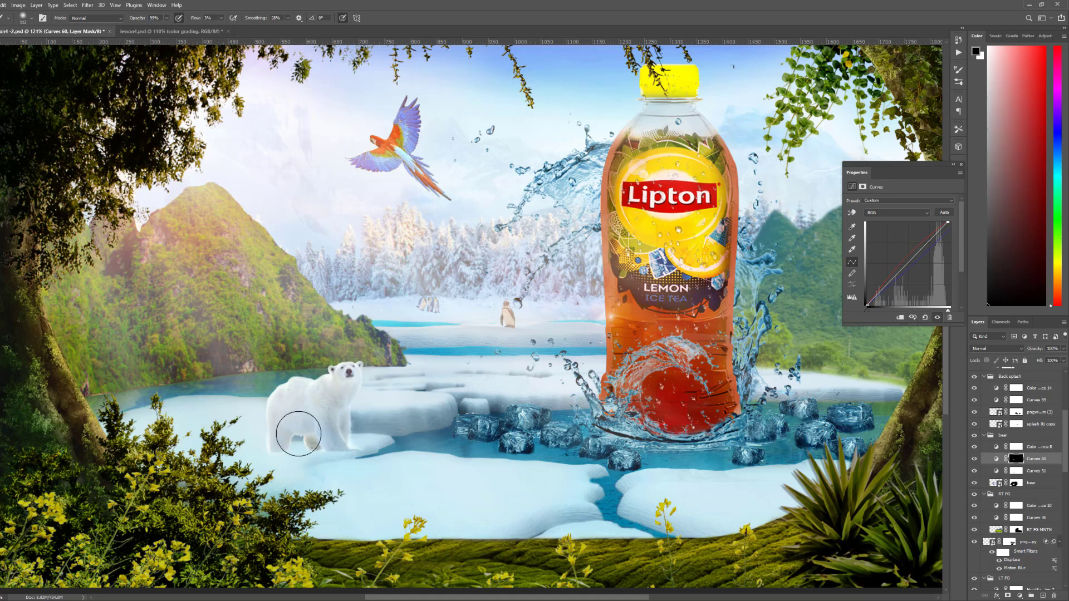
{"action": "left_click", "coordinate": [959, 166]}
Touch up the Curves 60 mask in black and white around the bear's head, chest, legs and hindquarters
{"action": "scroll", "coordinate": [264, 354], "scroll_direction": "down", "scroll_amount": 1}
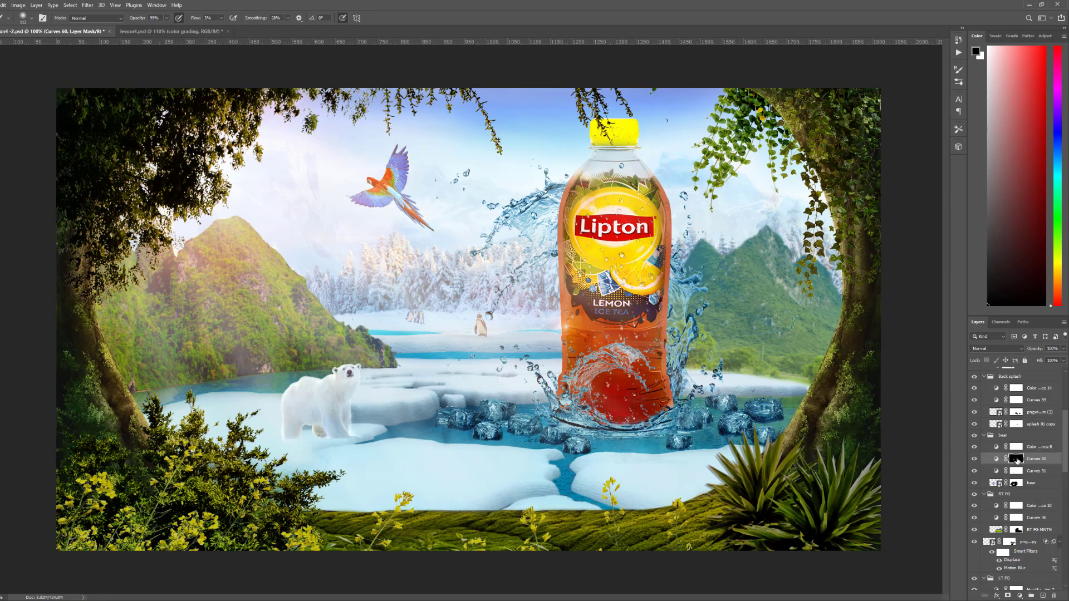
{"action": "scroll", "coordinate": [370, 391], "scroll_direction": "up", "scroll_amount": 1}
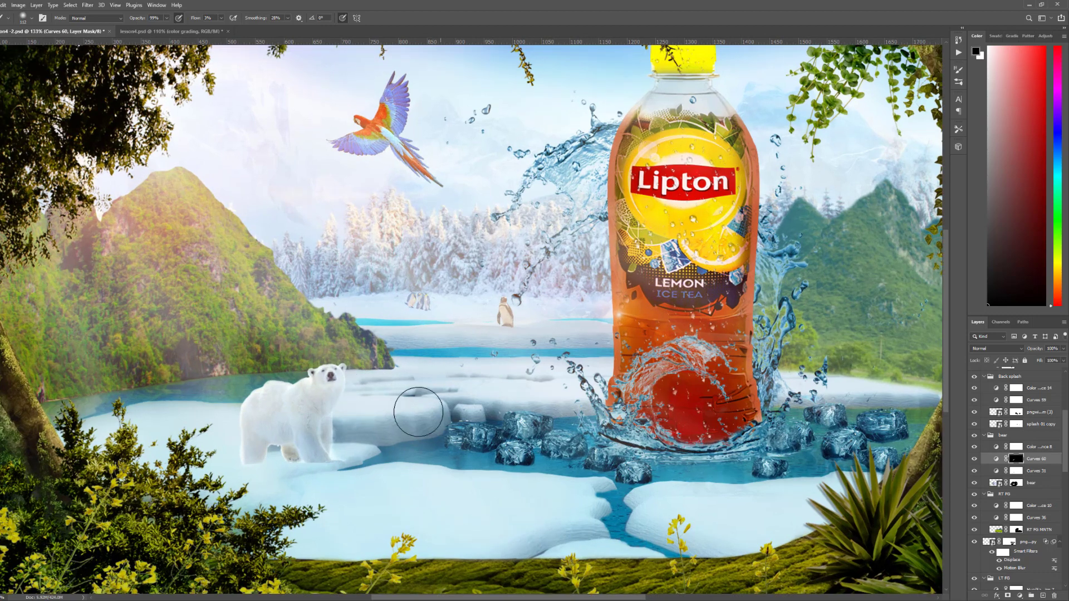
{"action": "key", "text": "x"}
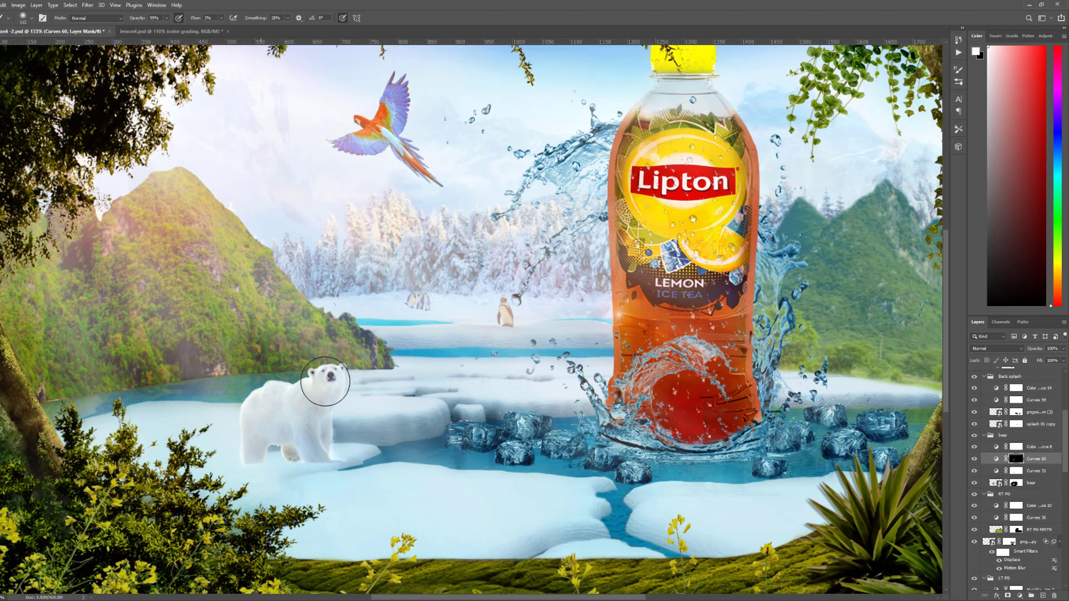
{"action": "key", "text": "x"}
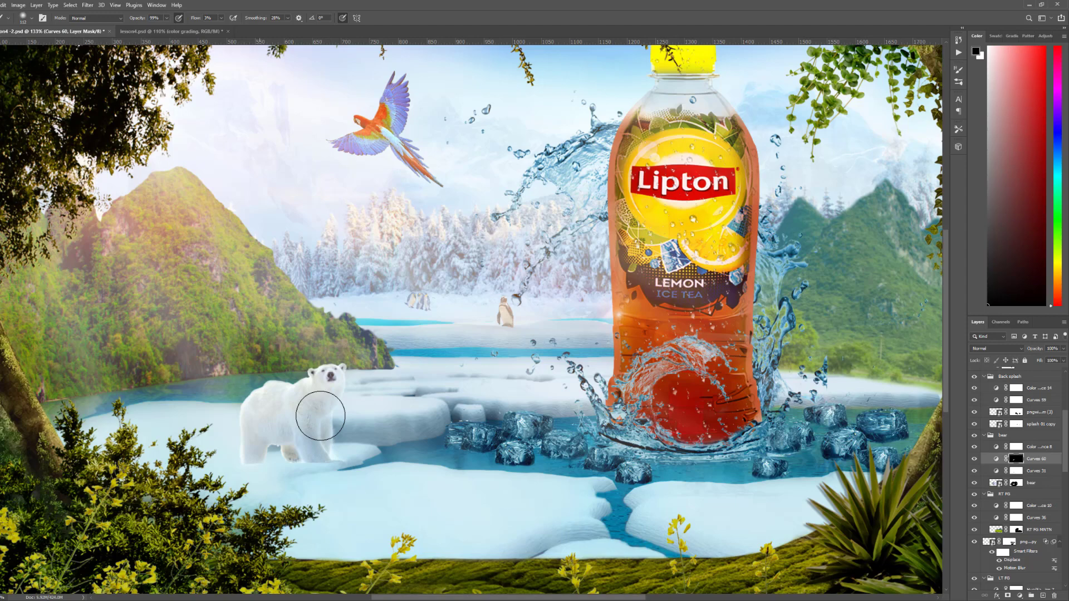
{"action": "key", "text": "x"}
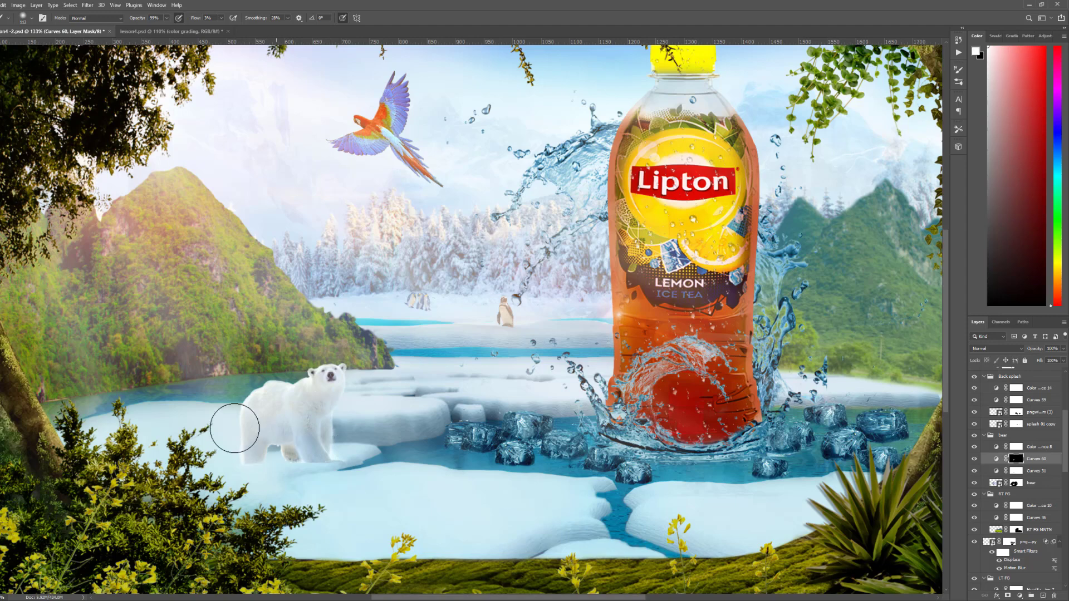
{"action": "key", "text": "x"}
{"action": "scroll", "coordinate": [262, 523], "scroll_direction": "down", "scroll_amount": 4}
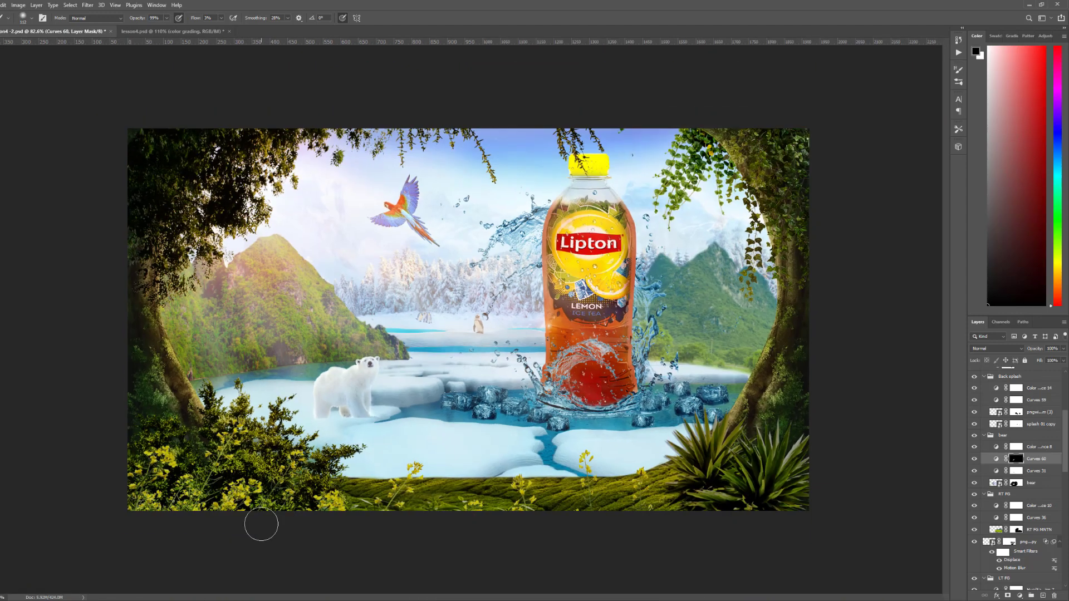
{"action": "key", "text": "ctrl+1"}
{"action": "scroll", "coordinate": [446, 420], "scroll_direction": "up", "scroll_amount": 3}
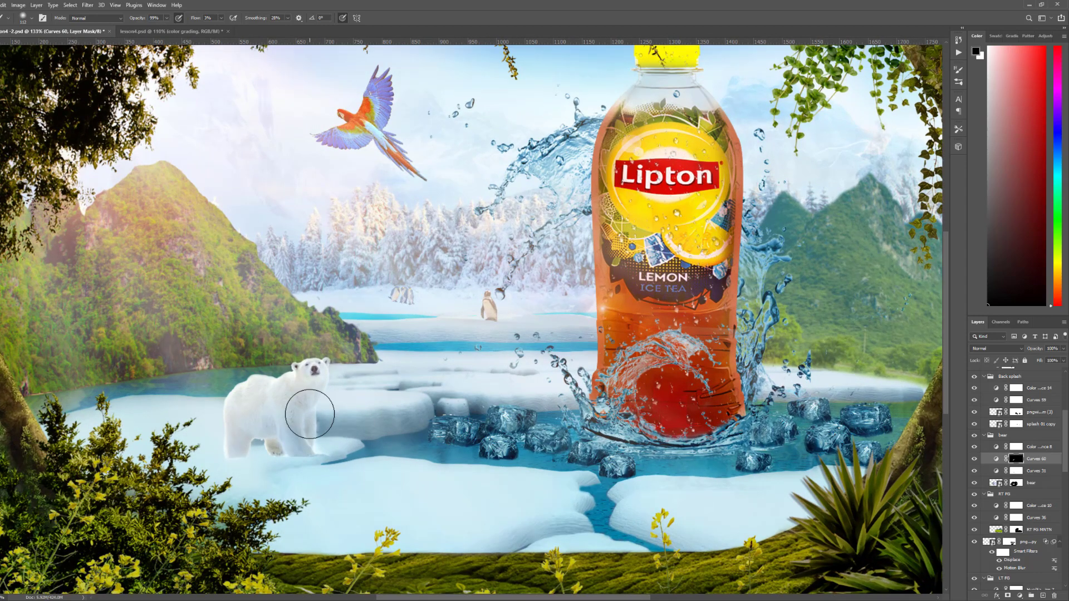
{"action": "key", "text": "x"}
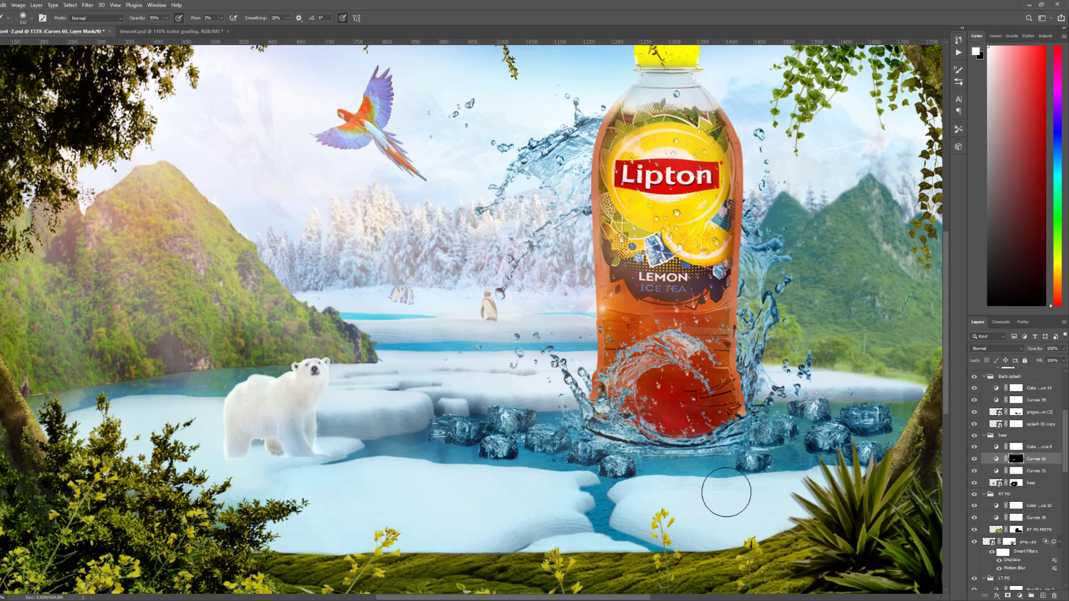
Split the Underlying Layer black slider in Curves 60's Blend If settings toward the highlights, and compare the layer hidden and shown
{"action": "left_click", "coordinate": [1058, 463]}
{"action": "double_click", "coordinate": [1058, 463]}
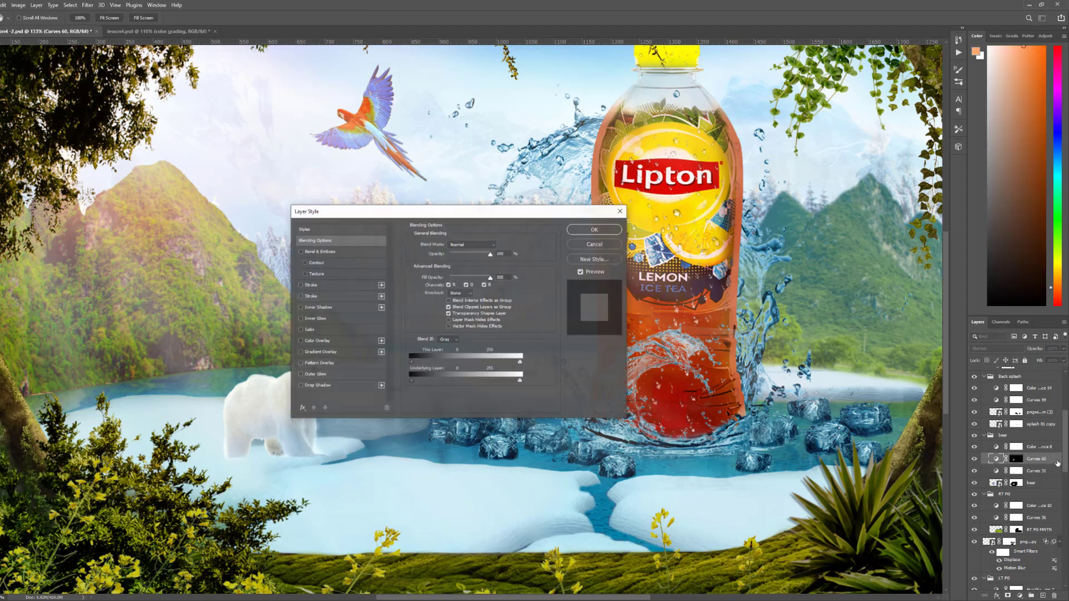
{"action": "left_click_drag", "start_coordinate": [446, 217], "coordinate": [548, 212]}
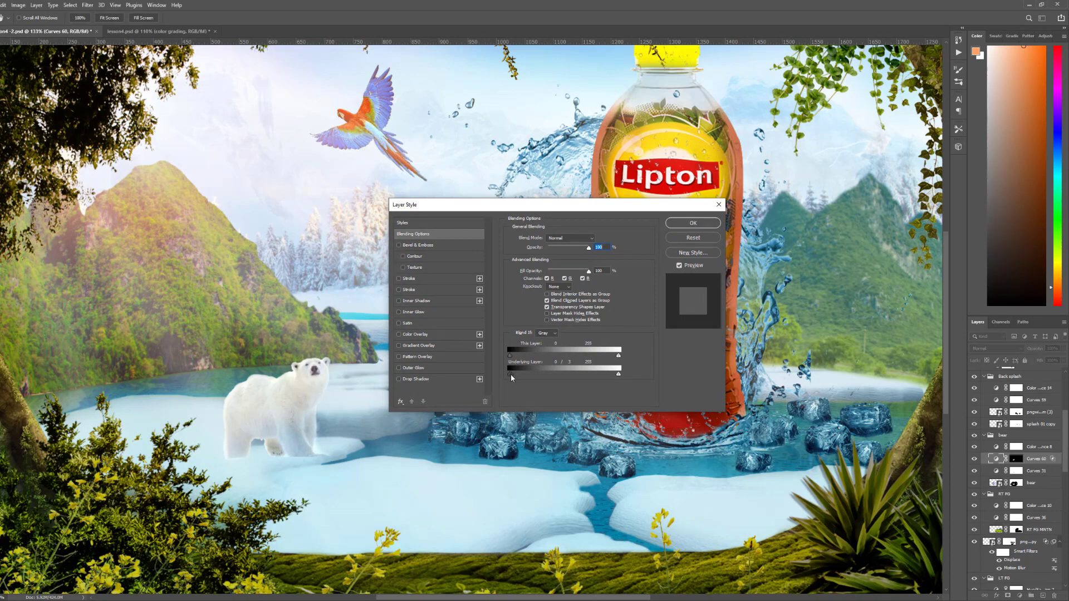
{"action": "left_click_drag", "start_coordinate": [510, 375], "coordinate": [607, 375]}
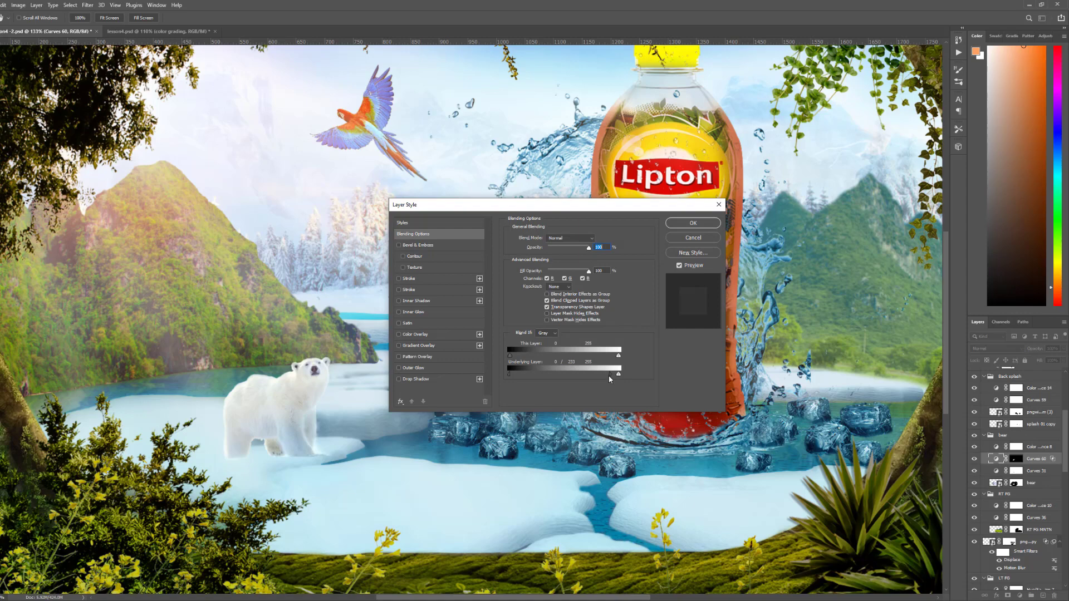
{"action": "left_click", "coordinate": [693, 223]}
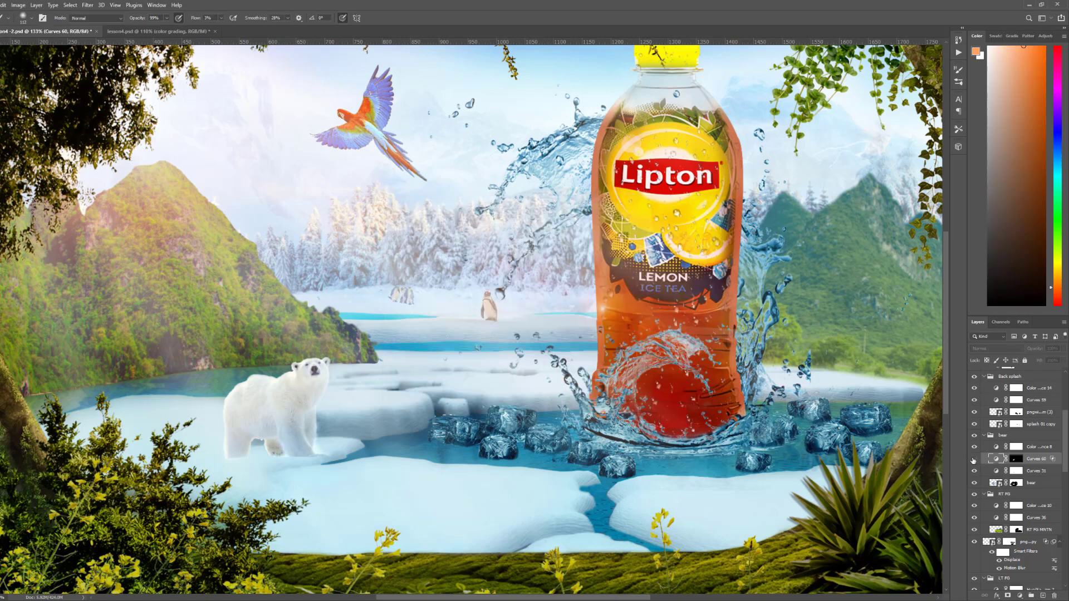
{"action": "left_click", "coordinate": [974, 459]}
{"action": "left_click", "coordinate": [974, 459]}
{"action": "scroll", "coordinate": [294, 391], "scroll_direction": "down", "scroll_amount": 3}
{"action": "scroll", "coordinate": [828, 449], "scroll_direction": "up", "scroll_amount": 2}
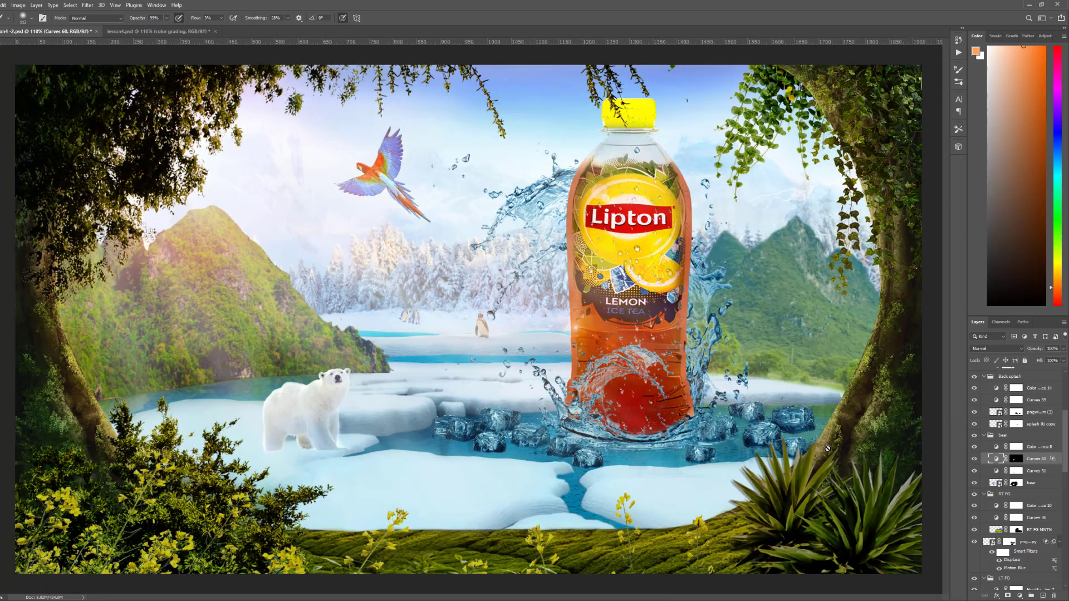
Continue painting the Curves 60 mask in white and black over the bear's chest and front legs
{"action": "left_click", "coordinate": [1016, 459]}
{"action": "scroll", "coordinate": [312, 425], "scroll_direction": "up", "scroll_amount": 2}
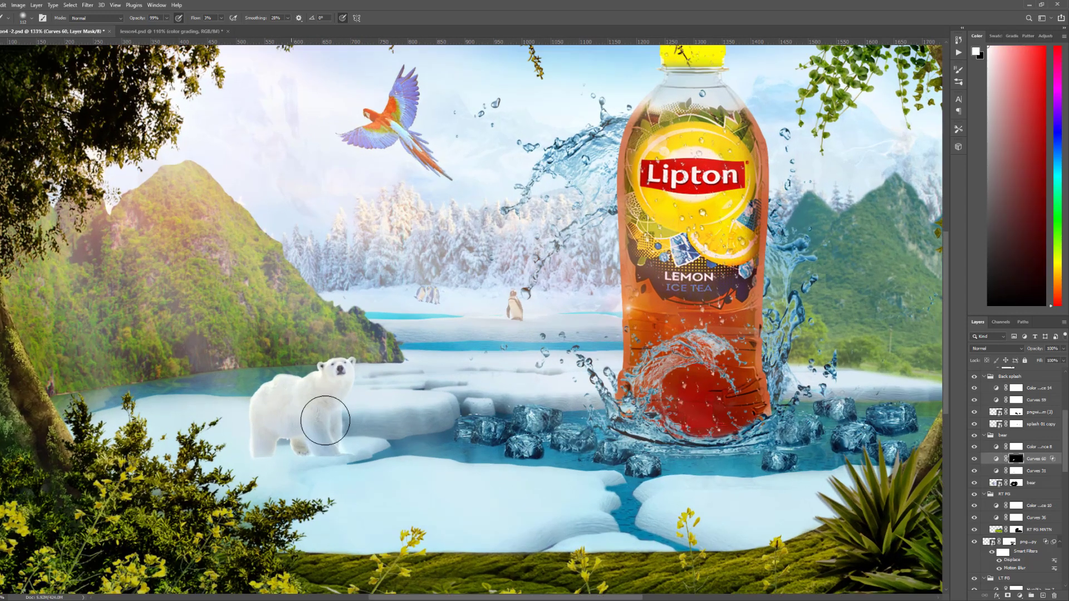
{"action": "scroll", "coordinate": [325, 421], "scroll_direction": "up", "scroll_amount": 1}
{"action": "key", "text": "x"}
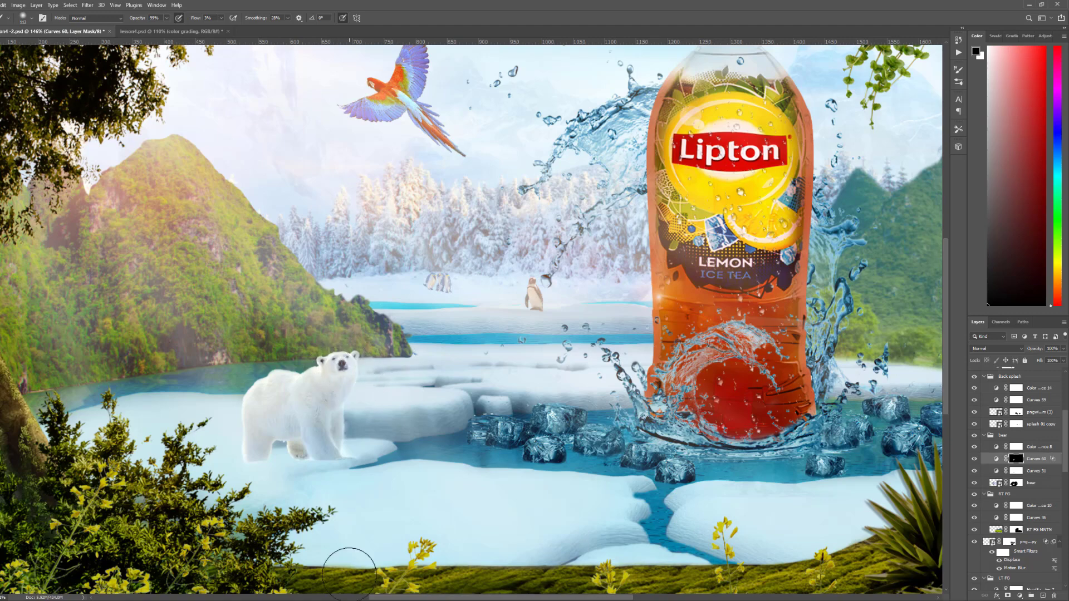
Expand the ice tea layer group to reach the layers that make up the bottle
{"action": "scroll", "coordinate": [99, 317], "scroll_direction": "down", "scroll_amount": 5}
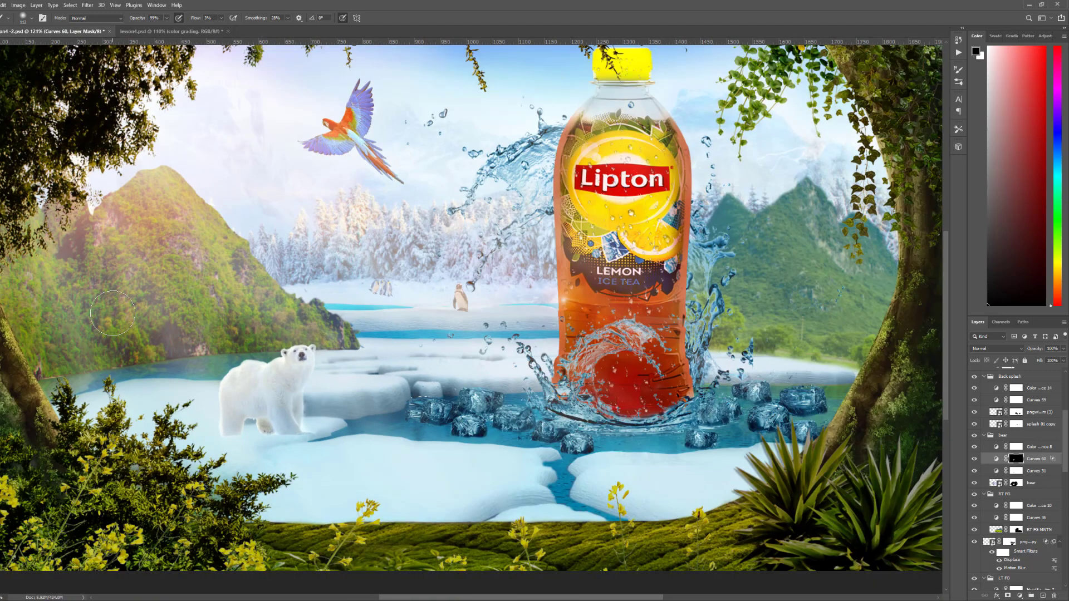
{"action": "key", "text": "ctrl+1"}
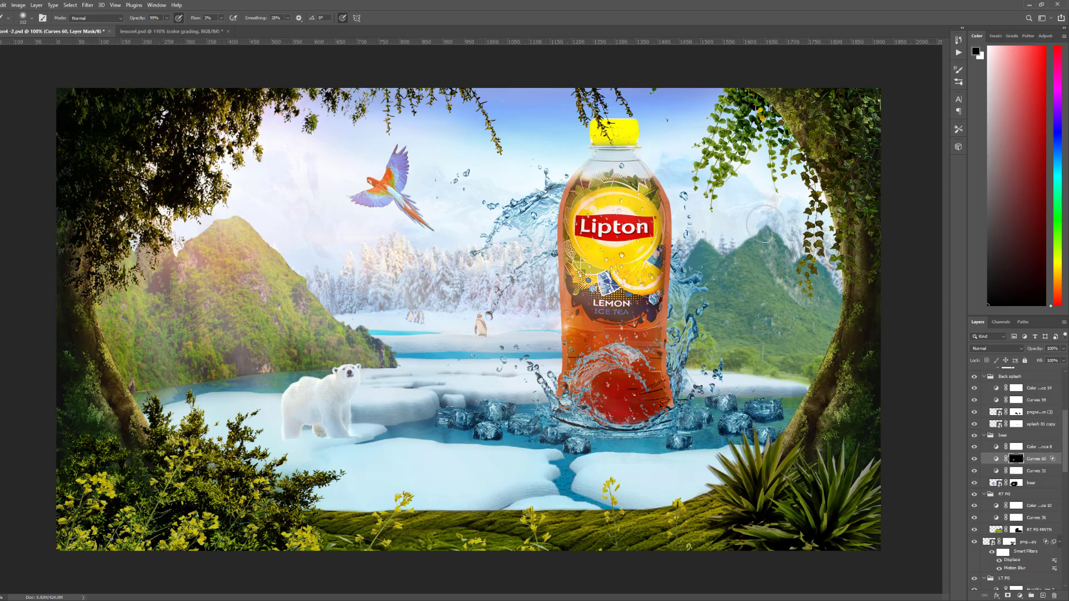
{"action": "key", "text": "ctrl+plus"}
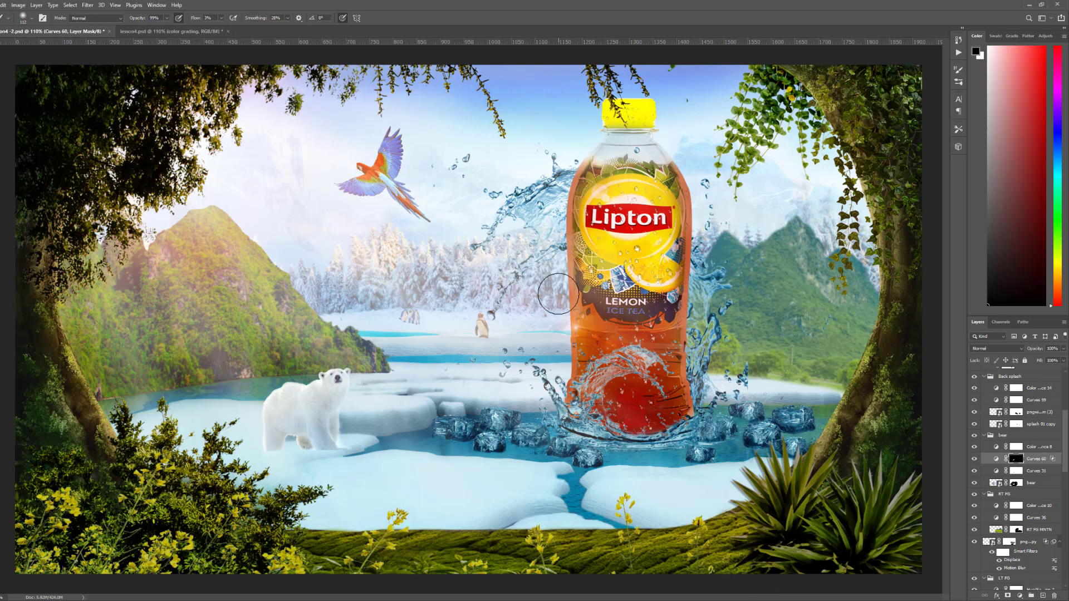
{"action": "scroll", "coordinate": [1067, 423], "scroll_direction": "up", "scroll_amount": 5}
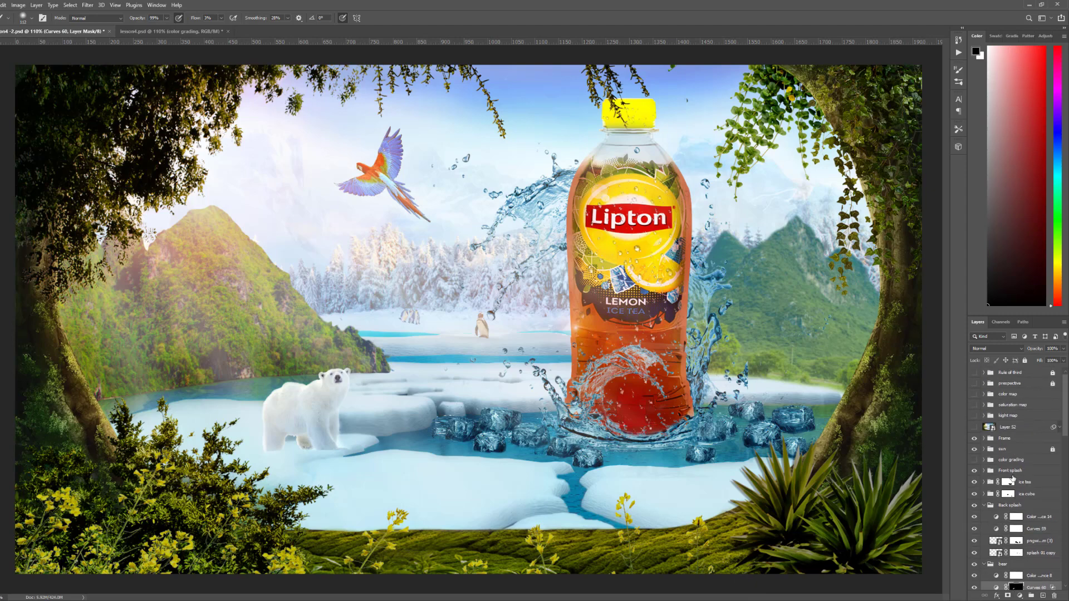
{"action": "scroll", "coordinate": [1014, 483], "scroll_direction": "down", "scroll_amount": 5}
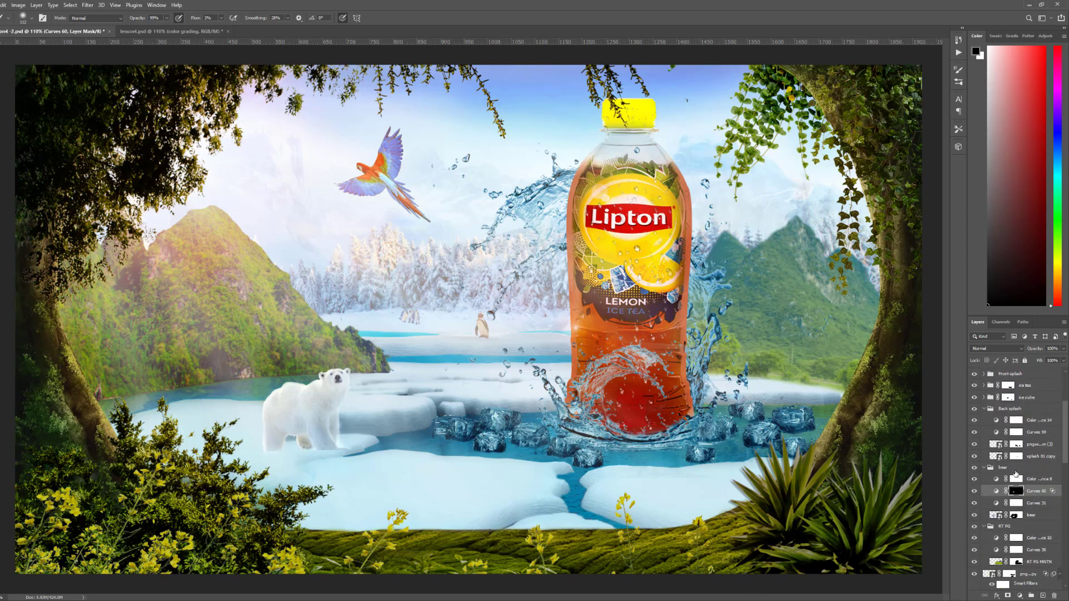
{"action": "scroll", "coordinate": [1015, 473], "scroll_direction": "up", "scroll_amount": 1}
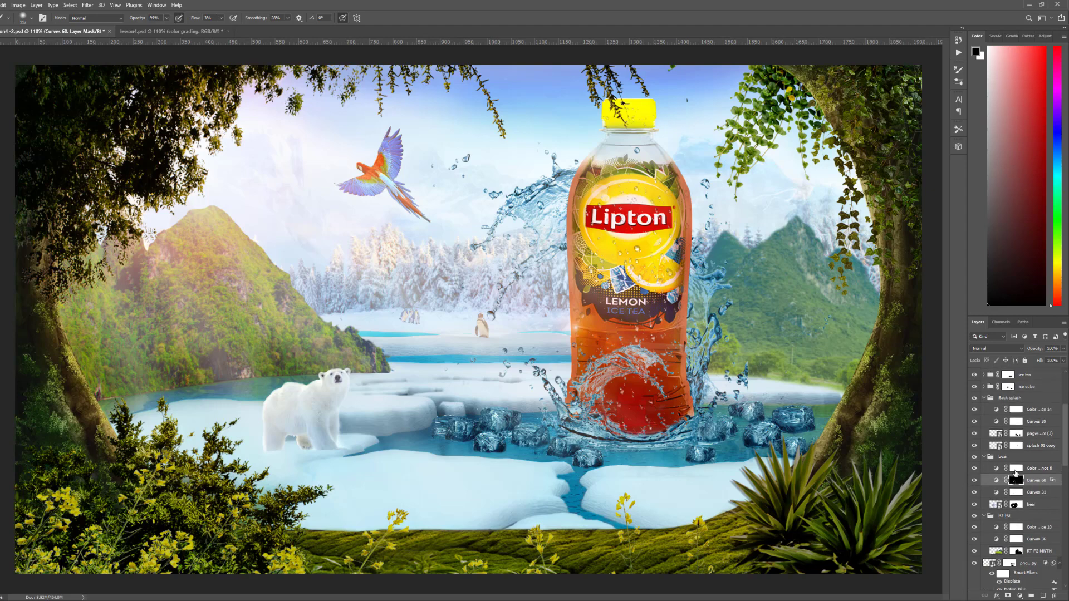
{"action": "scroll", "coordinate": [1016, 472], "scroll_direction": "up", "scroll_amount": 4}
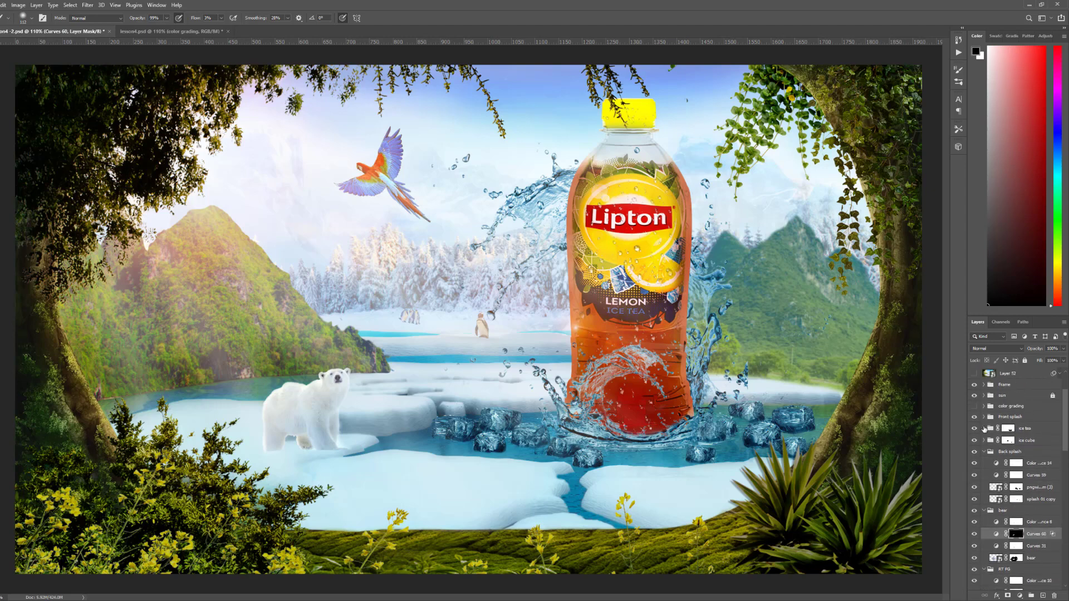
{"action": "left_click", "coordinate": [984, 429]}
{"action": "scroll", "coordinate": [1018, 473], "scroll_direction": "down", "scroll_amount": 4}
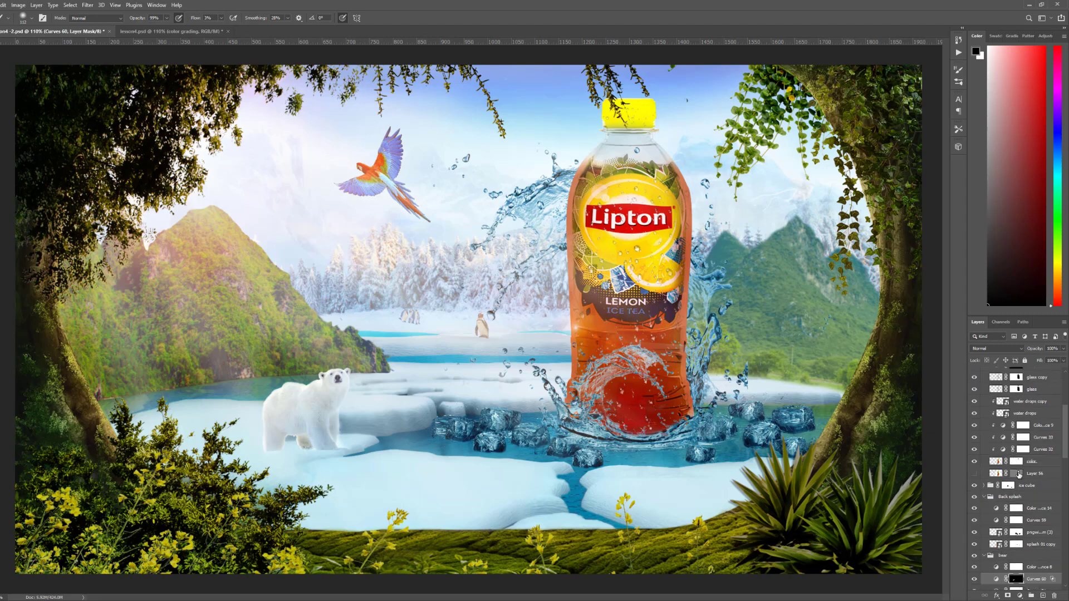
Add a new layer in the ice tea group and place it clipped directly above the bottle's color layer
{"action": "left_click", "coordinate": [1032, 464]}
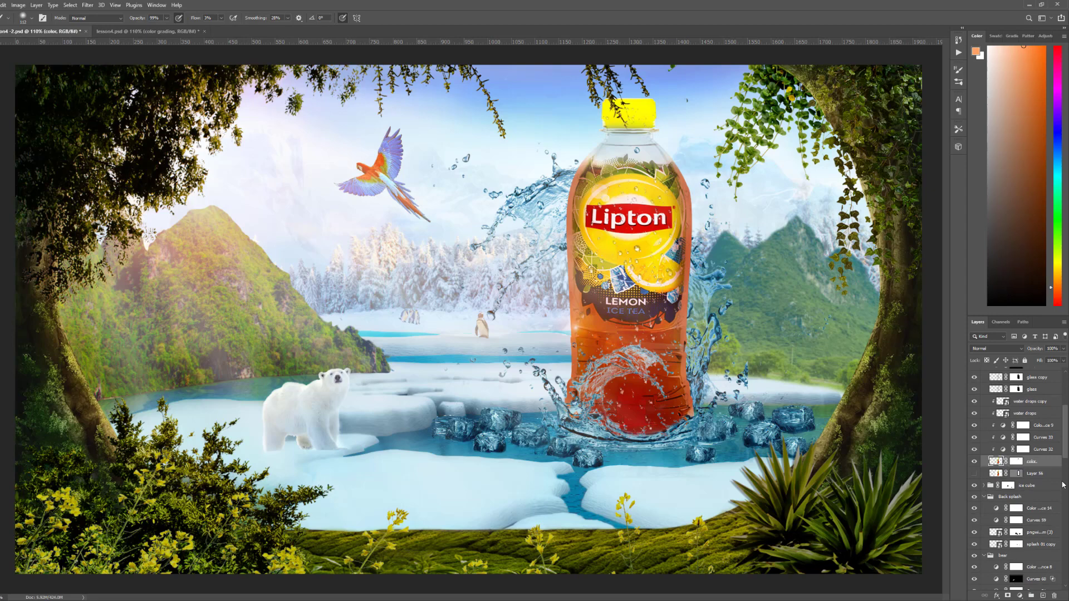
{"action": "scroll", "coordinate": [1039, 449], "scroll_direction": "up", "scroll_amount": 3}
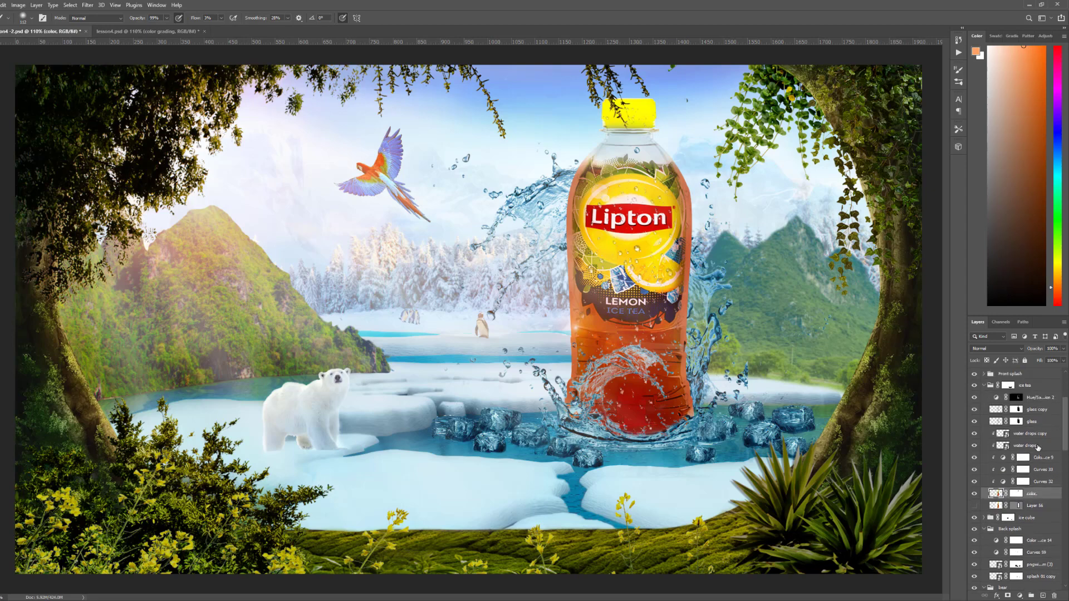
{"action": "left_click", "coordinate": [1040, 412]}
{"action": "scroll", "coordinate": [1044, 429], "scroll_direction": "up", "scroll_amount": 3}
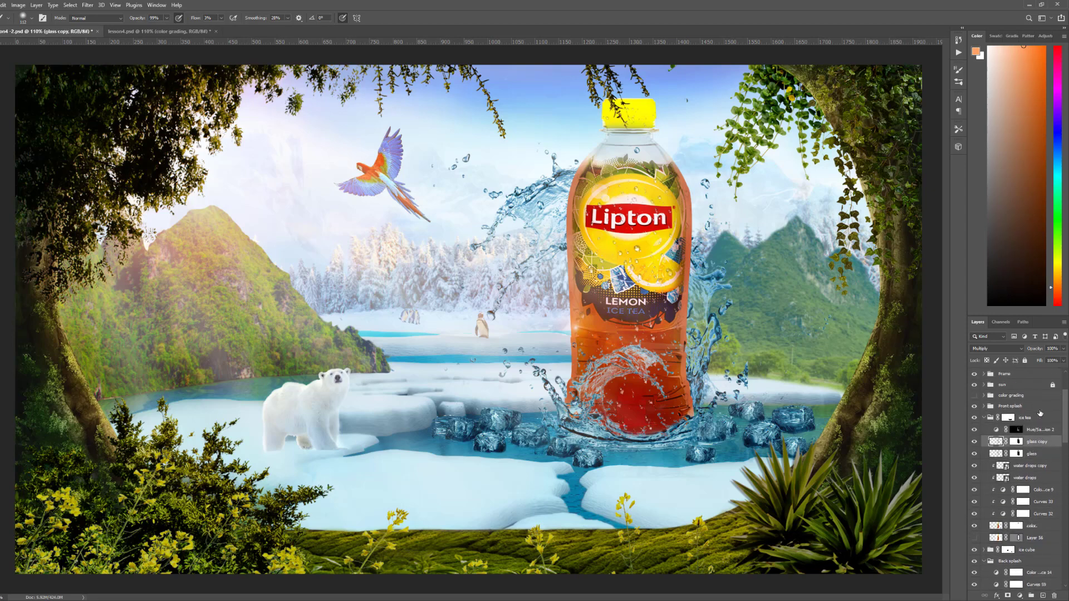
{"action": "left_click", "coordinate": [1044, 596]}
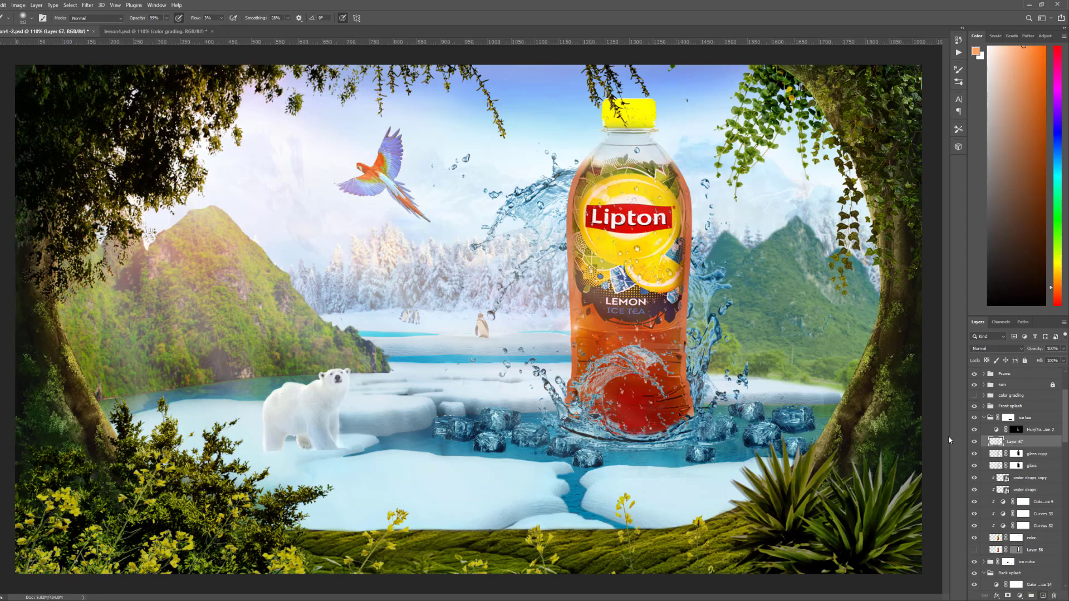
{"action": "left_click", "coordinate": [1029, 419]}
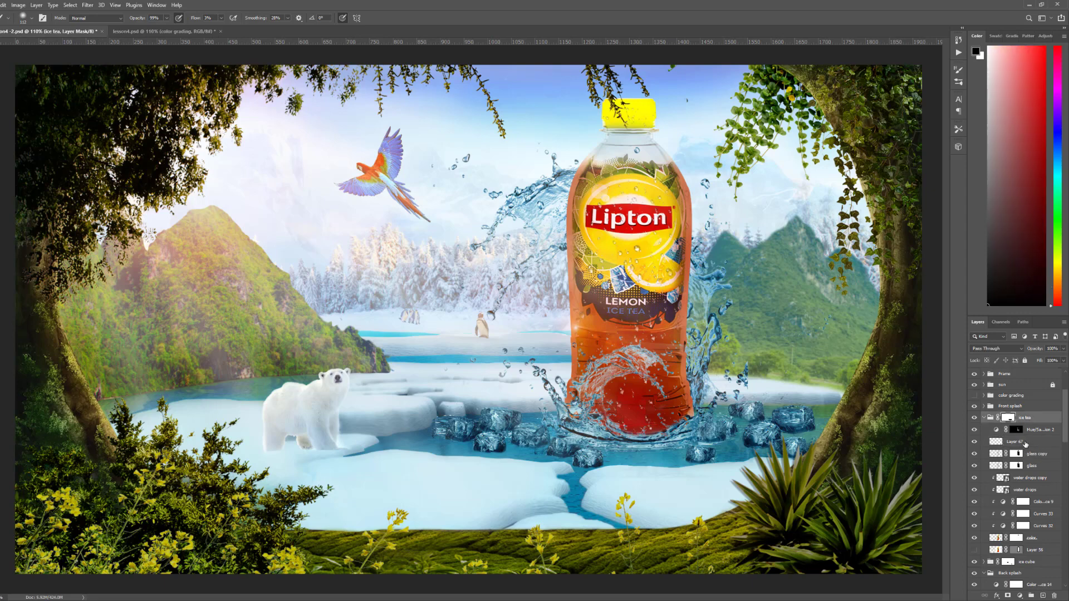
{"action": "left_click", "coordinate": [1024, 443]}
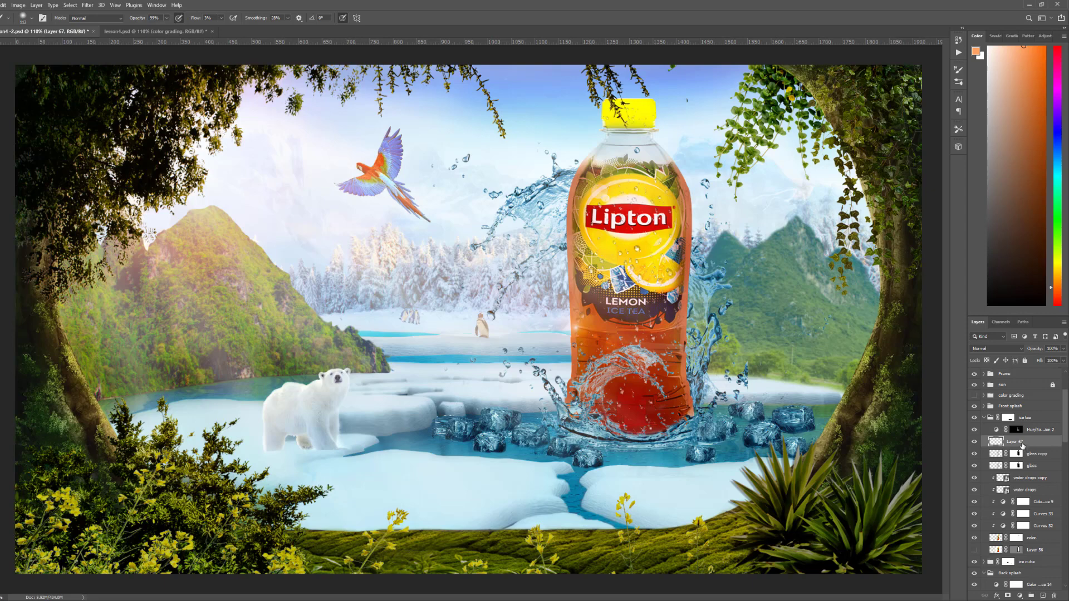
{"action": "left_click_drag", "start_coordinate": [1023, 444], "coordinate": [1023, 533]}
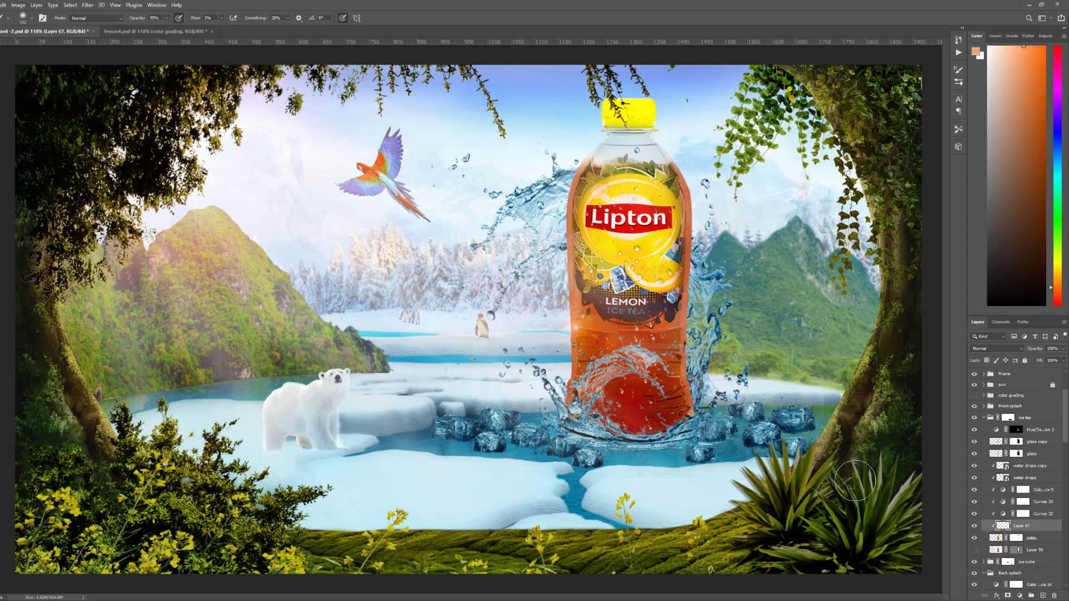
Set the new clipped layer to Screen, and load the color layer's bottle outline as a selection
{"action": "left_click", "coordinate": [1022, 351]}
{"action": "left_click", "coordinate": [982, 422]}
{"action": "left_click_drag", "start_coordinate": [537, 268], "coordinate": [565, 261]}
{"action": "left_click", "coordinate": [997, 538], "text": "ctrl"}
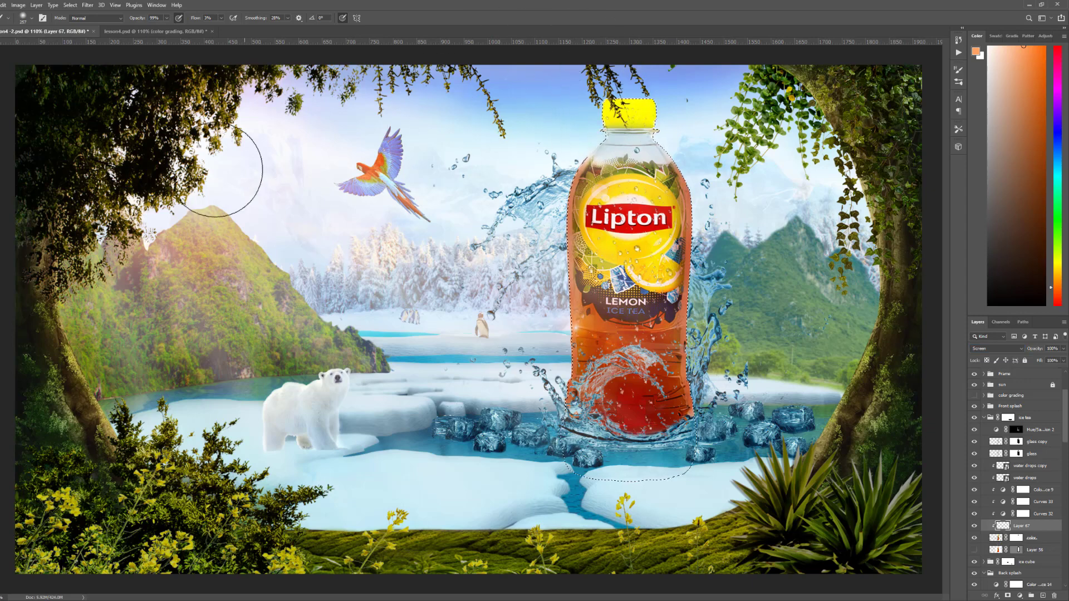
Raise the brush flow to 100% and paint soft orange light down the left side of the bottle
{"action": "left_click", "coordinate": [221, 17]}
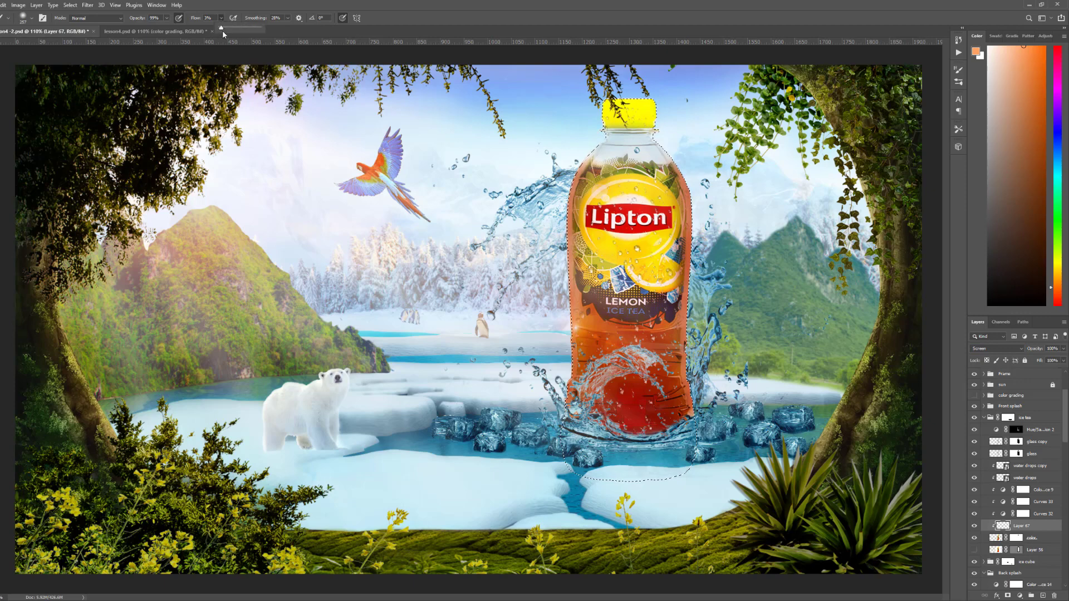
{"action": "left_click_drag", "start_coordinate": [222, 27], "coordinate": [273, 27]}
{"action": "mouse_move", "coordinate": [612, 119]}
{"action": "left_mouse_down"}
{"action": "mouse_move", "coordinate": [579, 239]}
{"action": "mouse_move", "coordinate": [585, 334]}
{"action": "left_mouse_up"}
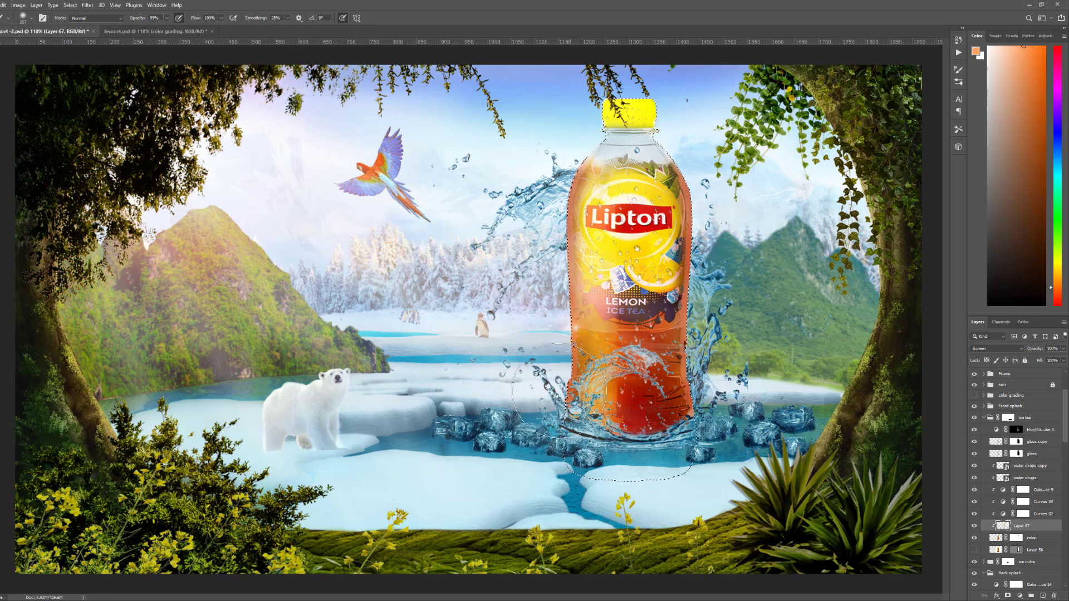
{"action": "mouse_move", "coordinate": [607, 119]}
{"action": "left_mouse_down"}
{"action": "mouse_move", "coordinate": [613, 256]}
{"action": "mouse_move", "coordinate": [601, 335]}
{"action": "left_mouse_up"}
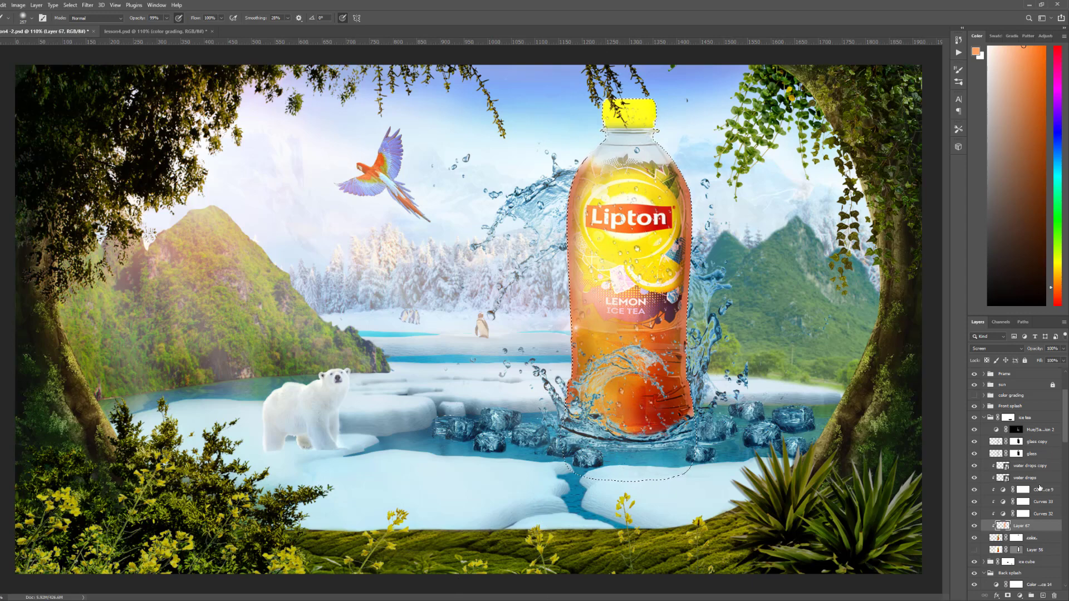
Split the Underlying Layer black slider to 0 / 244 in the Screen layer's Blend If settings
{"action": "double_click", "coordinate": [1042, 526]}
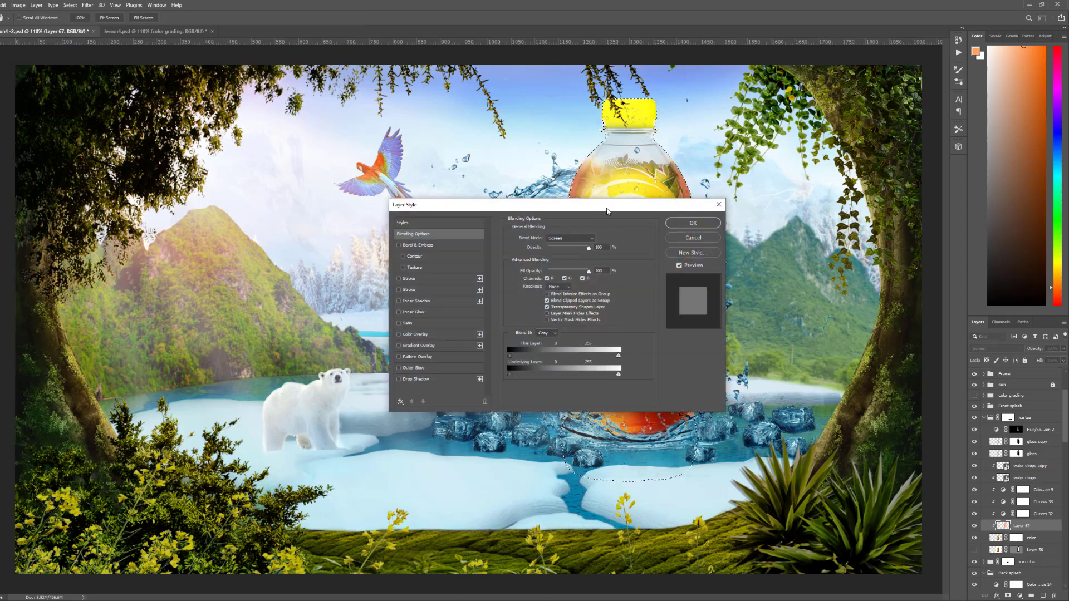
{"action": "left_click_drag", "start_coordinate": [606, 209], "coordinate": [396, 323]}
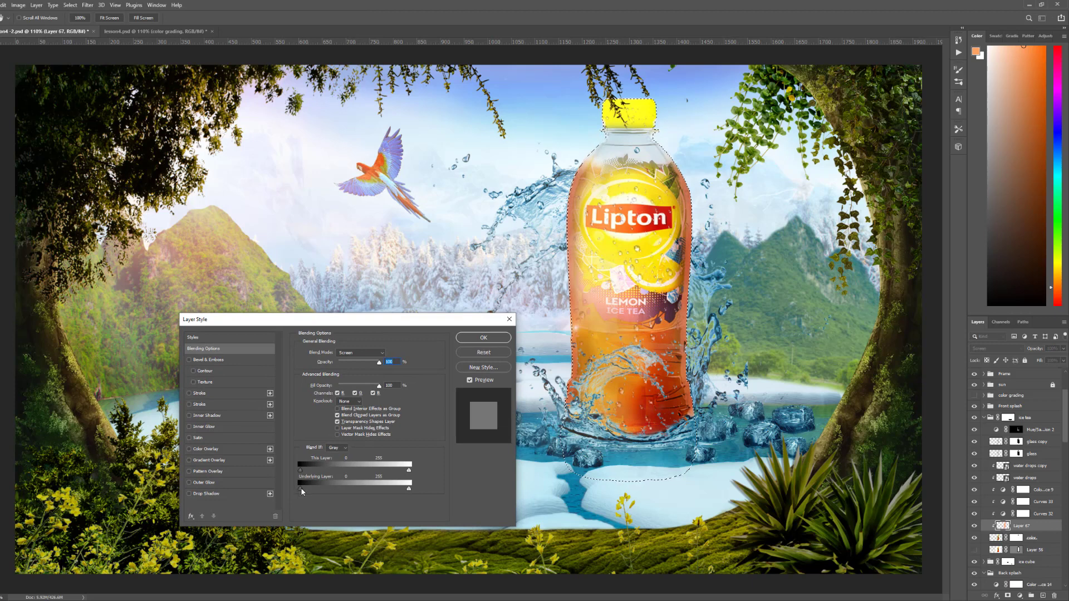
{"action": "left_click_drag", "start_coordinate": [302, 489], "coordinate": [399, 490]}
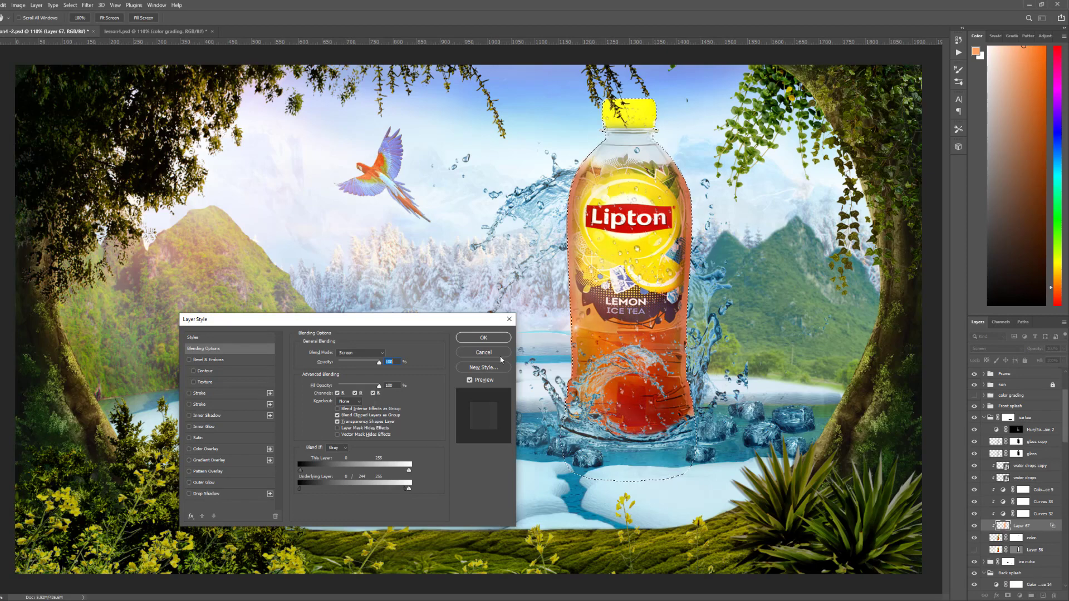
{"action": "left_click", "coordinate": [483, 337]}
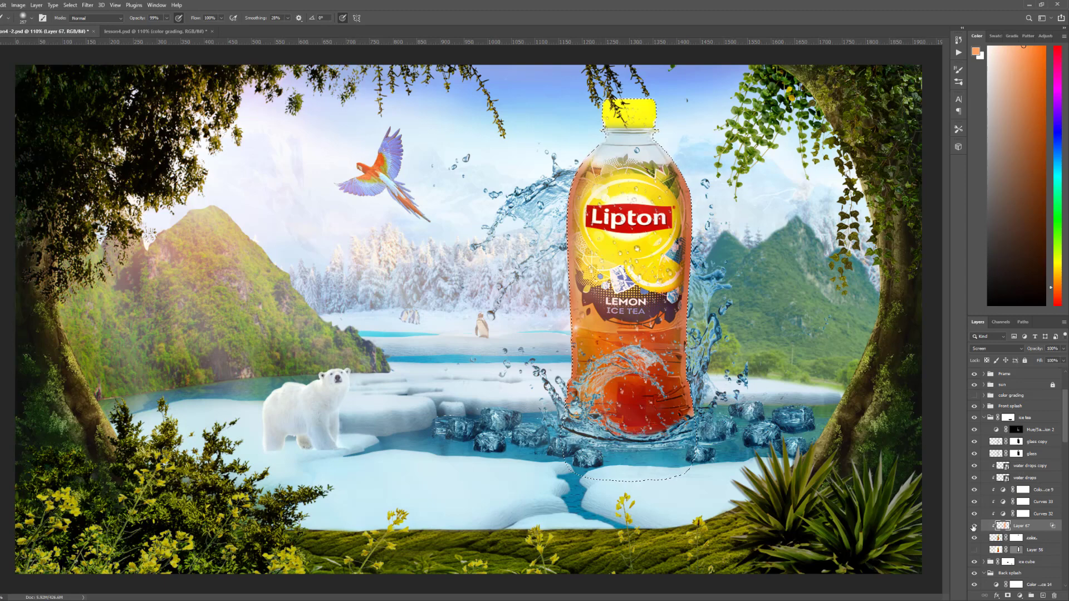
Compare the orange Screen layer hidden and shown, and slightly lower its opacity
{"action": "left_click", "coordinate": [974, 526]}
{"action": "left_click", "coordinate": [974, 525]}
{"action": "left_click", "coordinate": [1063, 349]}
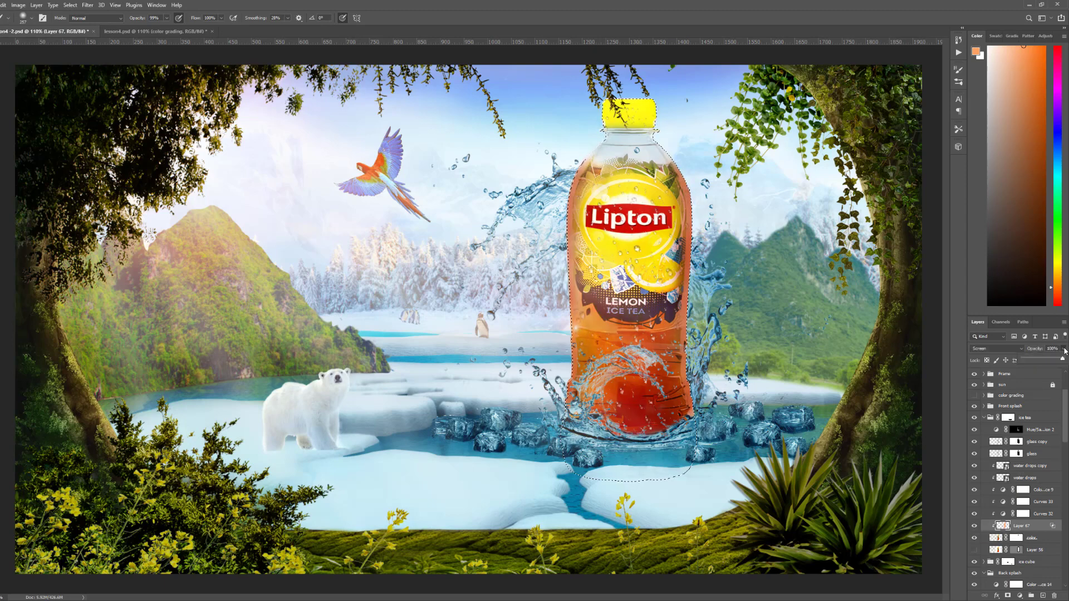
{"action": "left_click_drag", "start_coordinate": [1062, 361], "coordinate": [1058, 362]}
Add another clipped layer above the orange light layer and set its blend mode to Multiply
{"action": "left_click", "coordinate": [1043, 596]}
{"action": "left_click", "coordinate": [1021, 354]}
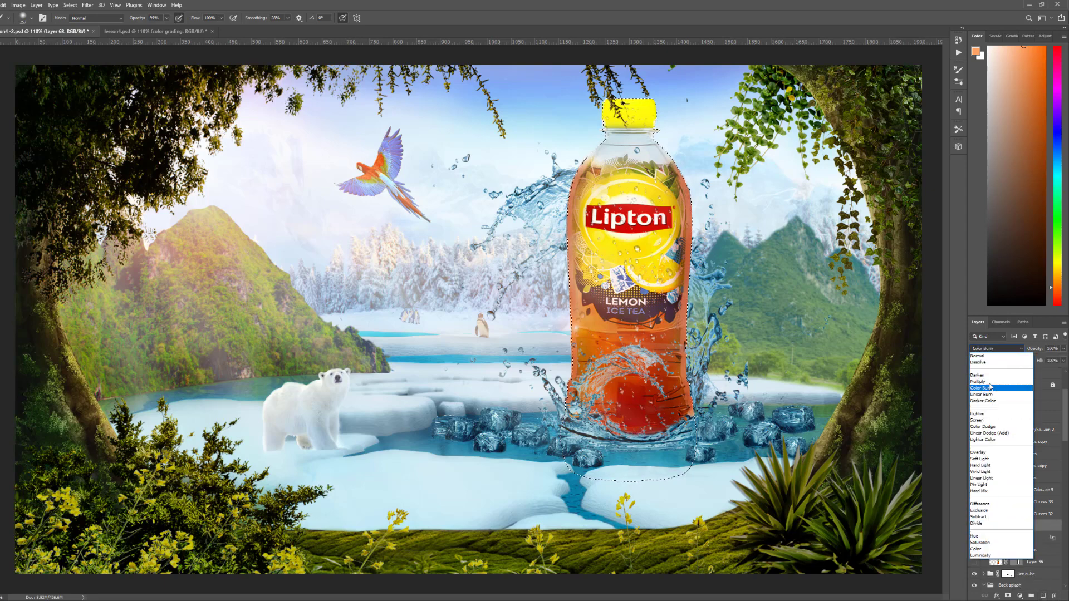
{"action": "left_click", "coordinate": [991, 382]}
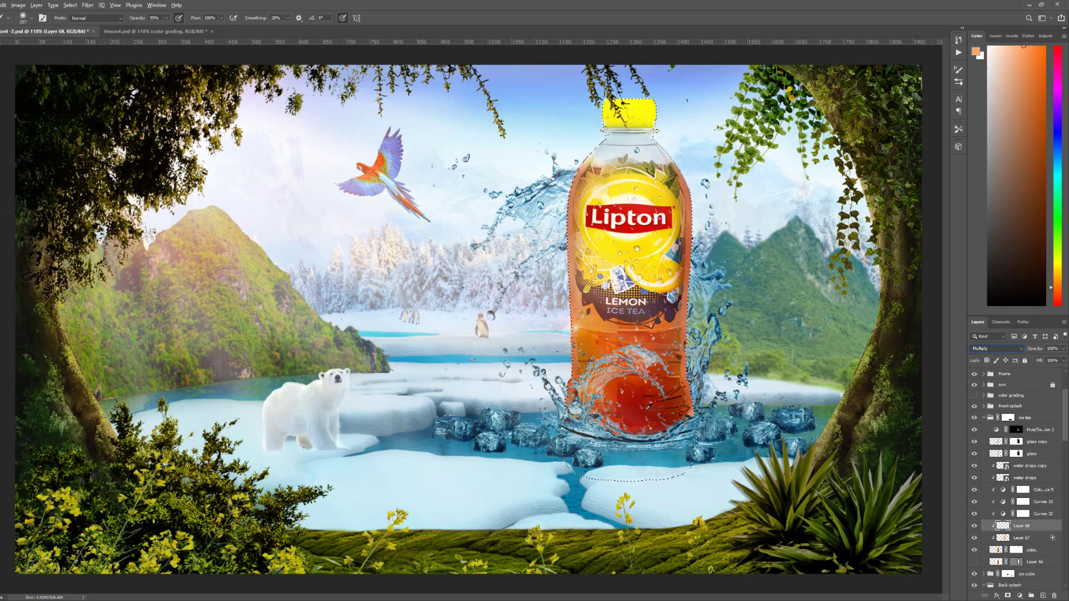
Sample the bottle's dark red, darken it to #300a04, and paint shading down the bottle's right side
{"action": "left_click", "coordinate": [677, 418], "text": "alt"}
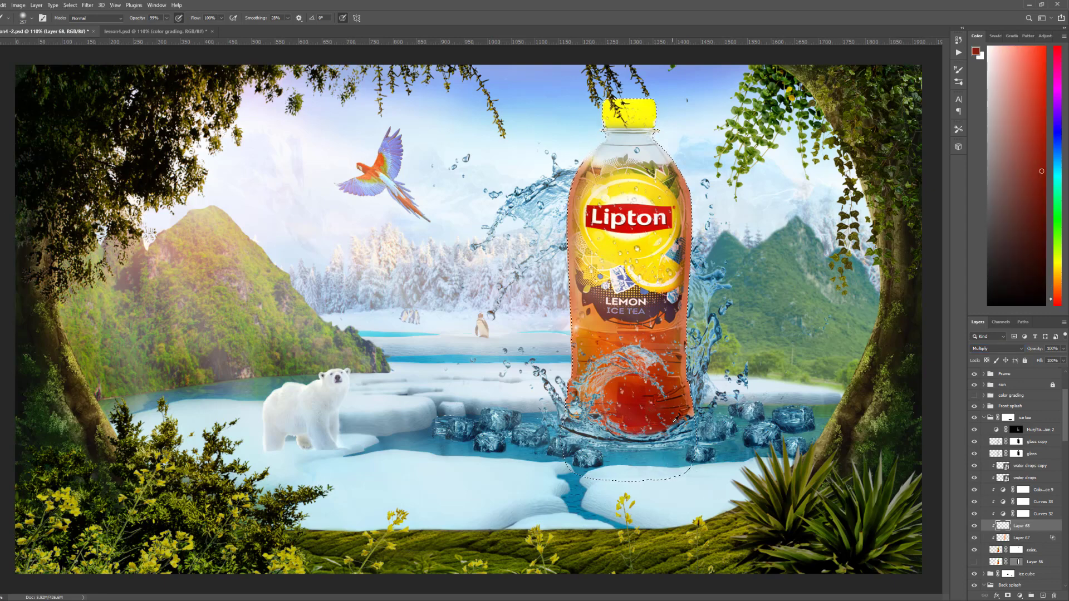
{"action": "left_click", "coordinate": [976, 52]}
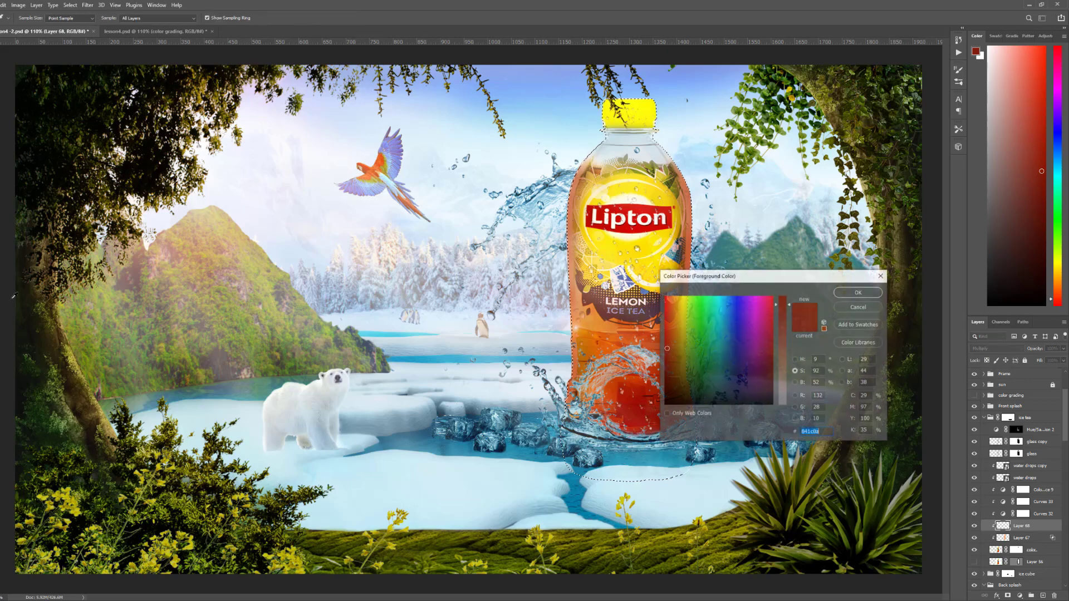
{"action": "left_click", "coordinate": [796, 383]}
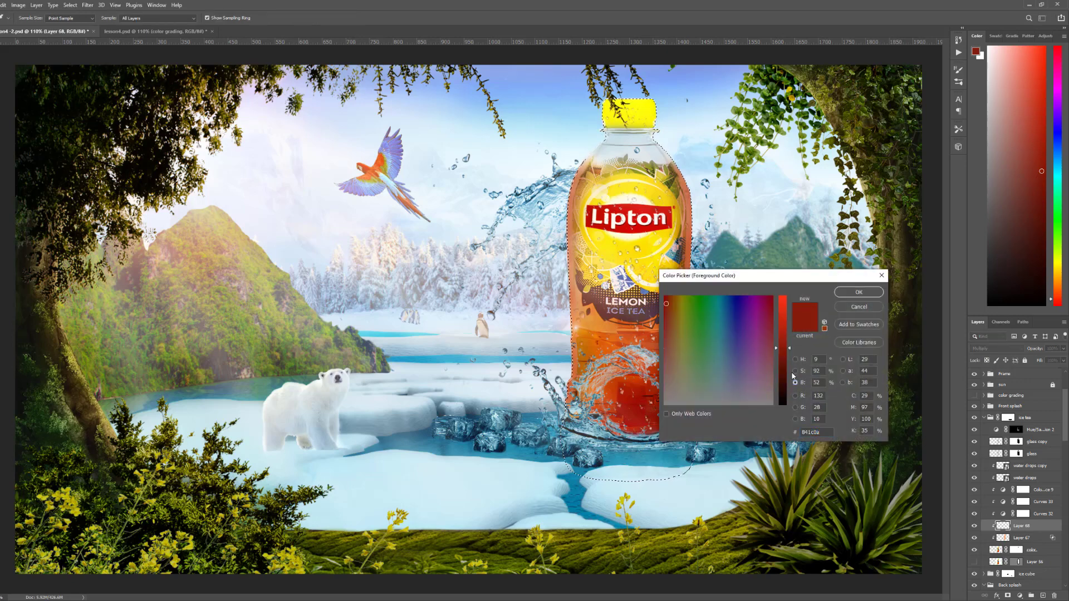
{"action": "left_click_drag", "start_coordinate": [786, 359], "coordinate": [784, 387]}
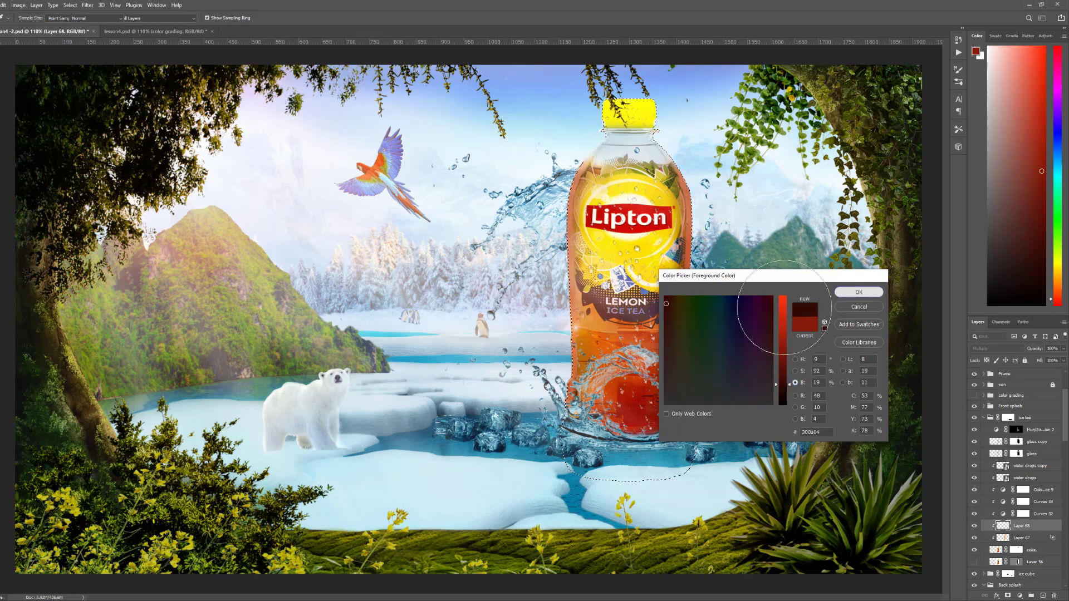
{"action": "key", "text": "Return"}
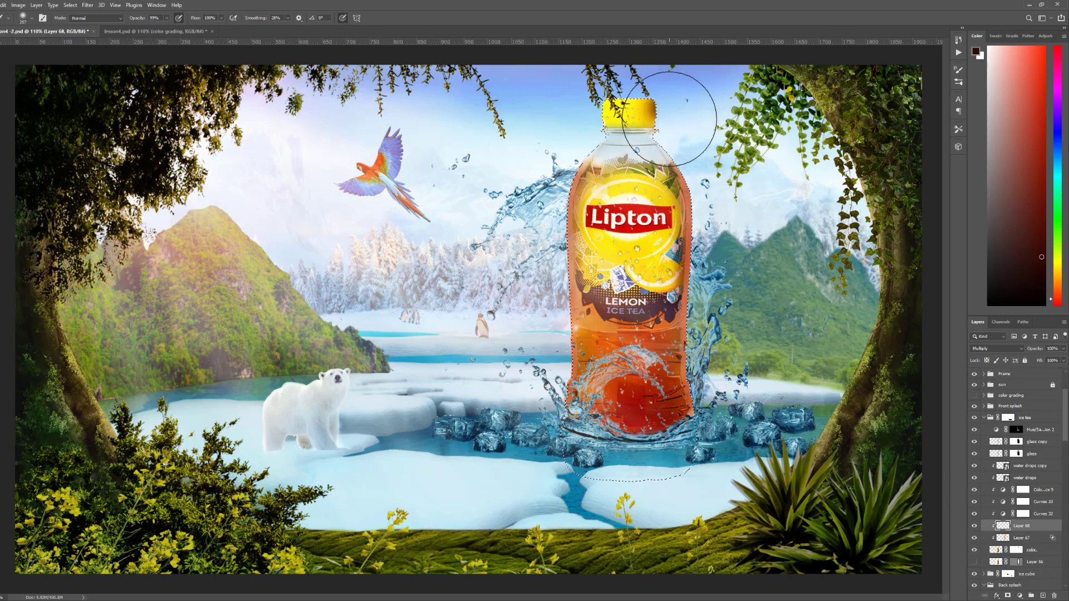
{"action": "mouse_move", "coordinate": [670, 118]}
{"action": "left_mouse_down"}
{"action": "mouse_move", "coordinate": [677, 111]}
{"action": "mouse_move", "coordinate": [667, 146]}
{"action": "mouse_move", "coordinate": [706, 233]}
{"action": "mouse_move", "coordinate": [715, 382]}
{"action": "mouse_move", "coordinate": [715, 334]}
{"action": "mouse_move", "coordinate": [682, 430]}
{"action": "mouse_move", "coordinate": [660, 267]}
{"action": "left_mouse_up"}
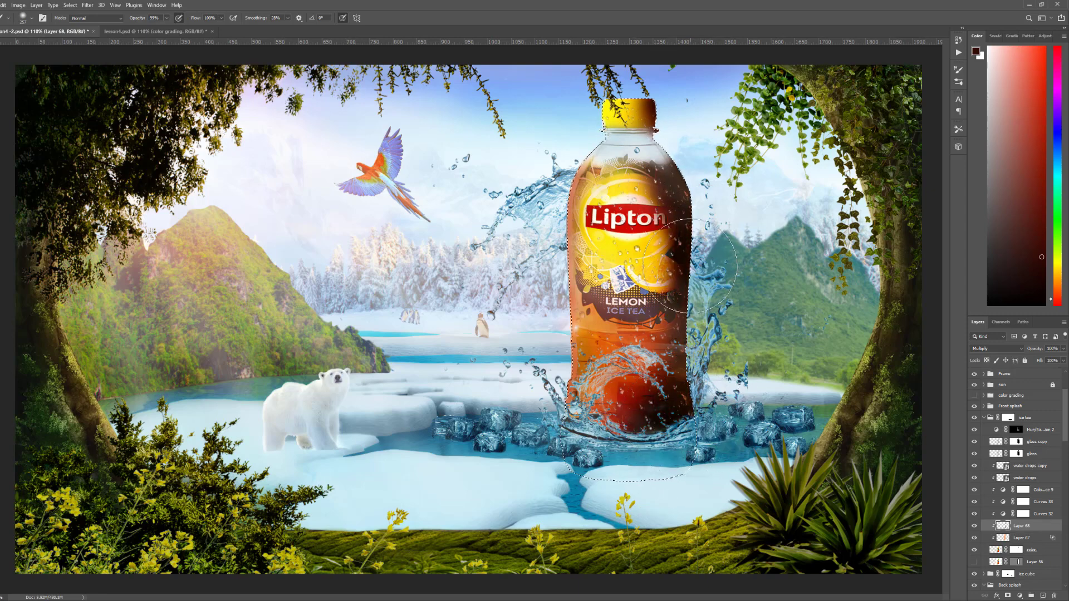
Try splitting the Underlying Layer highlight slider in the Blend If options of Layer 68, the Multiply shading on the bottle
{"action": "double_click", "coordinate": [1049, 527]}
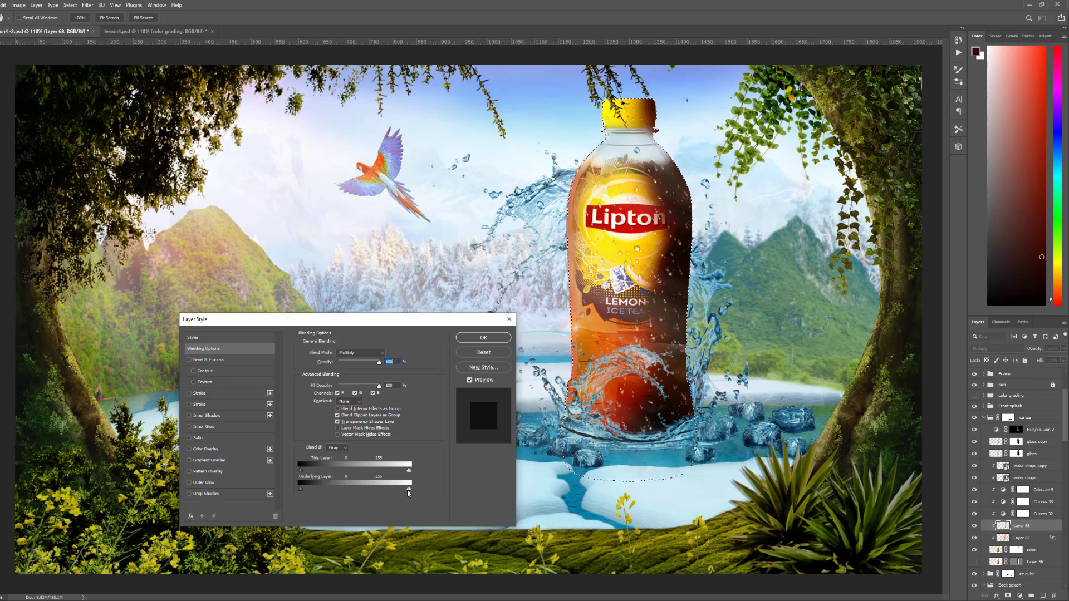
{"action": "left_click_drag", "start_coordinate": [408, 490], "coordinate": [400, 491]}
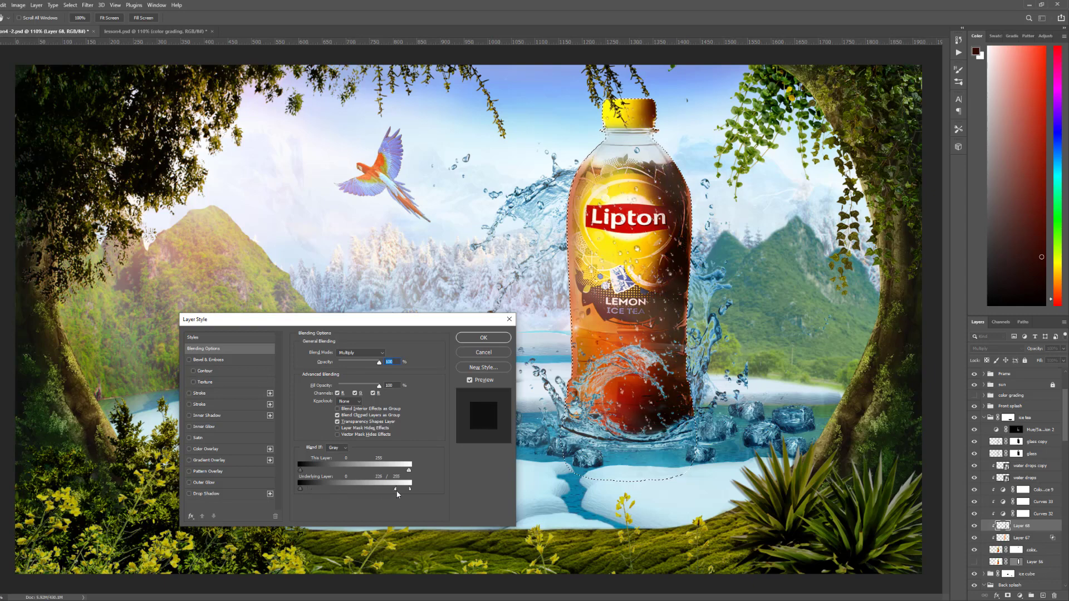
{"action": "left_click_drag", "start_coordinate": [390, 492], "coordinate": [366, 493]}
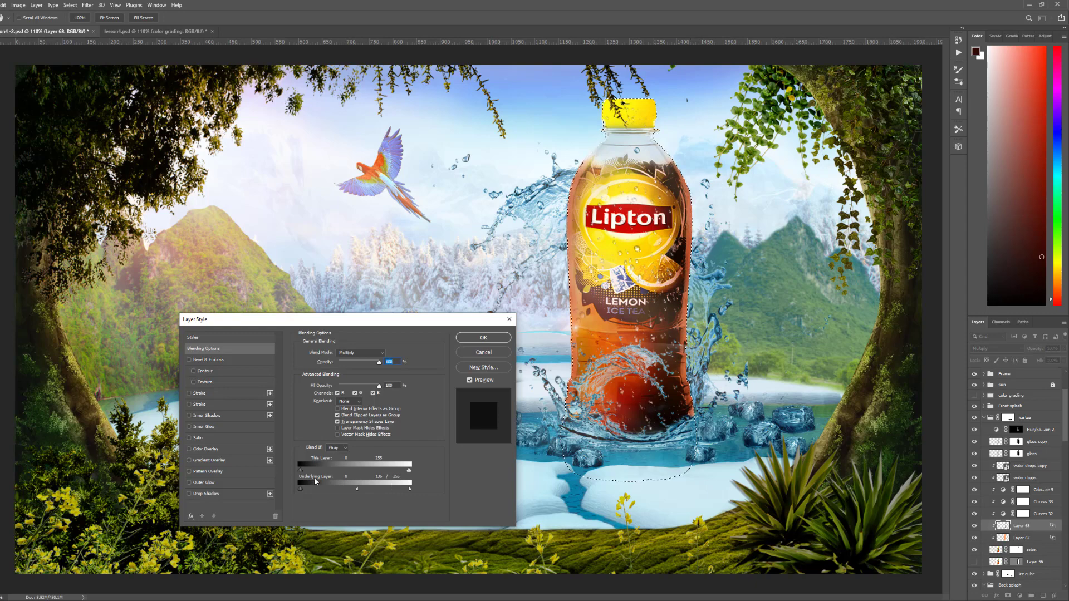
{"action": "left_click", "coordinate": [483, 338]}
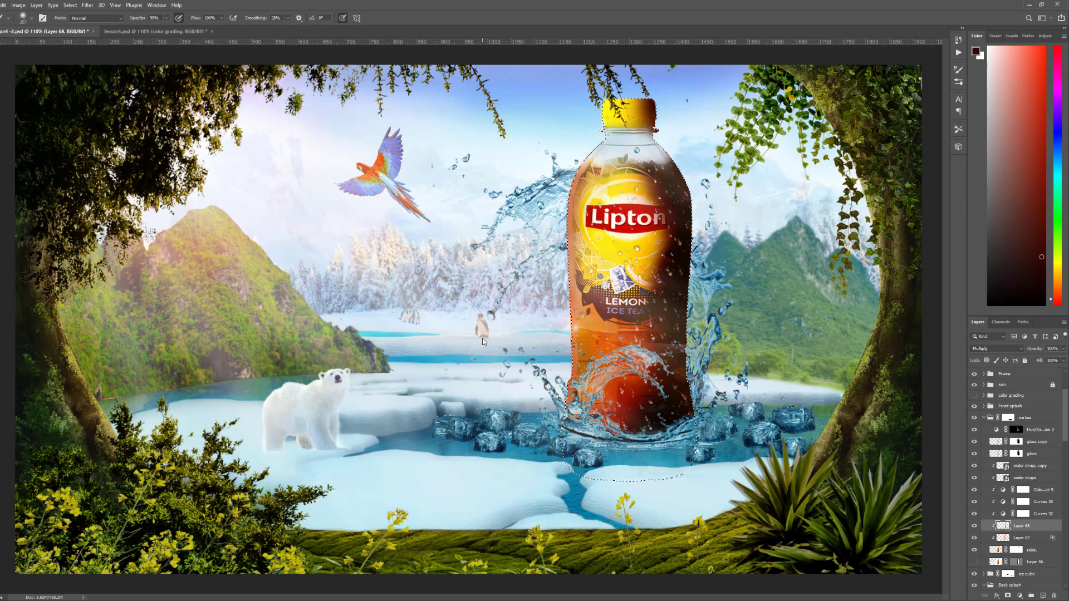
Lower the opacity of Layer 68 to about 65% and add a layer mask from the bottle selection
{"action": "left_click", "coordinate": [1065, 351]}
{"action": "mouse_move", "coordinate": [1063, 361]}
{"action": "left_mouse_down"}
{"action": "mouse_move", "coordinate": [1030, 362]}
{"action": "mouse_move", "coordinate": [1044, 361]}
{"action": "left_mouse_up"}
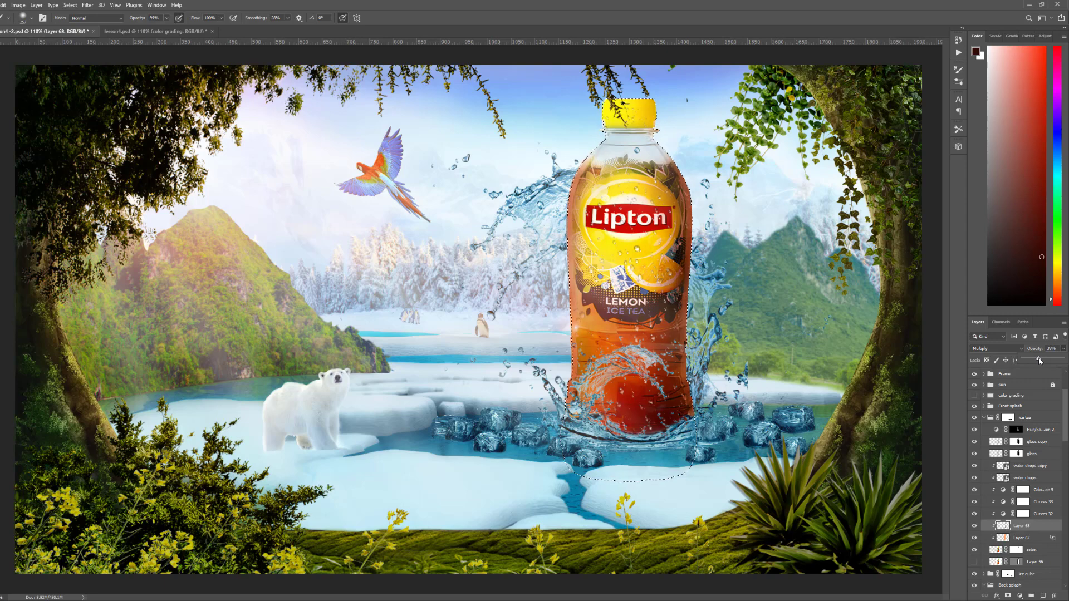
{"action": "left_click_drag", "start_coordinate": [1039, 361], "coordinate": [1042, 361]}
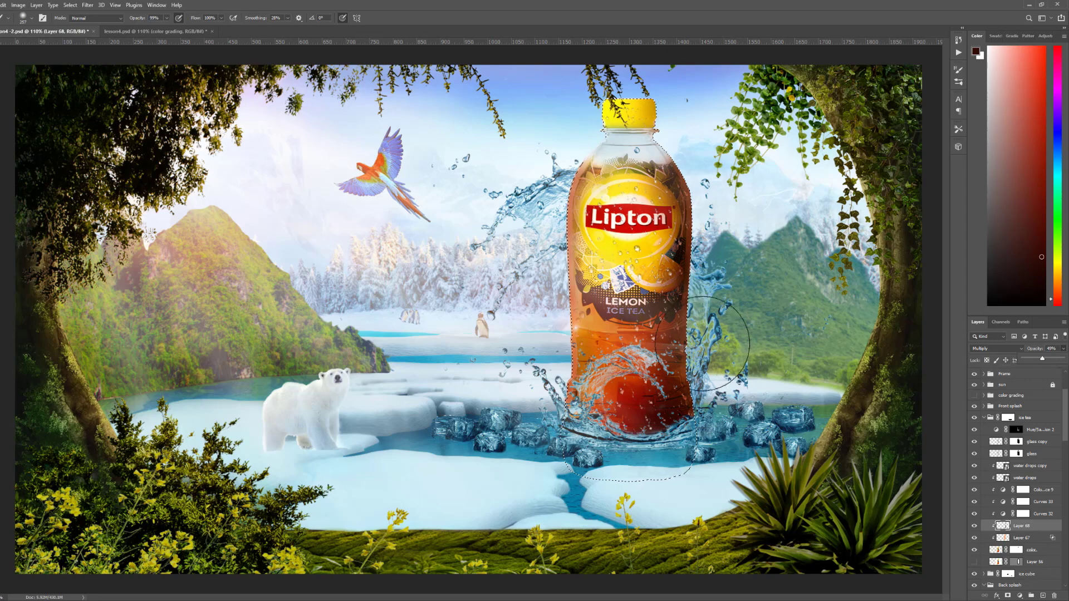
{"action": "left_click_drag", "start_coordinate": [1045, 363], "coordinate": [1050, 362]}
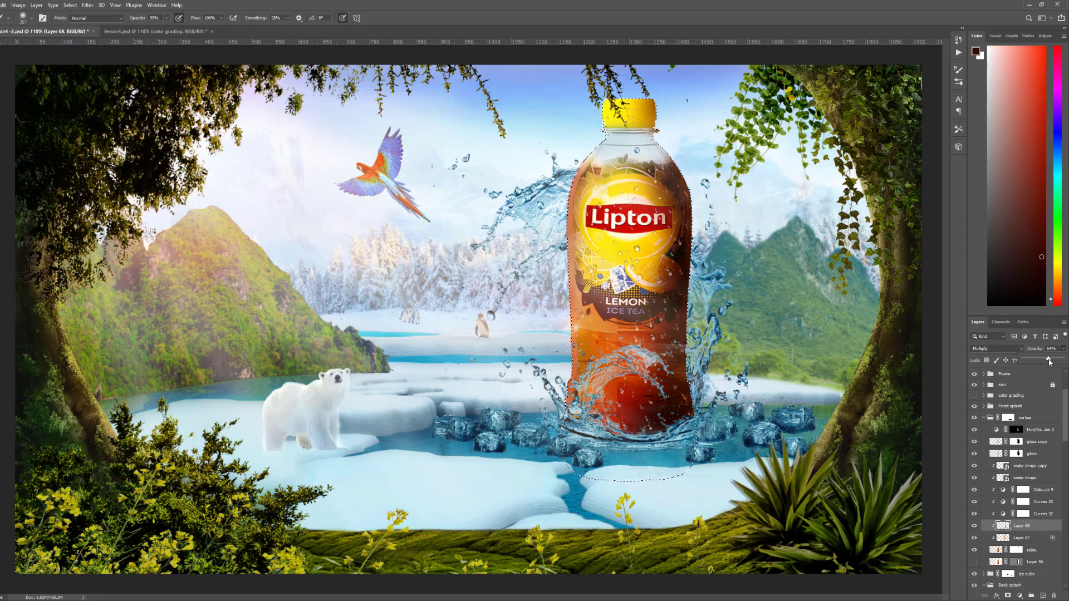
{"action": "left_click_drag", "start_coordinate": [1051, 361], "coordinate": [1052, 362]}
{"action": "left_click", "coordinate": [1013, 596]}
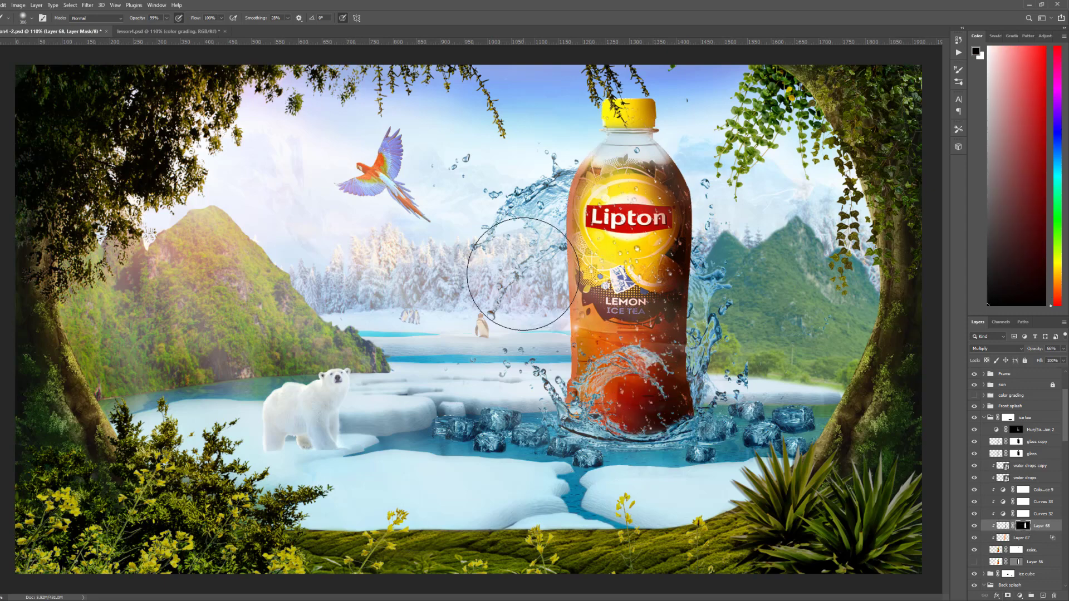
Set the brush flow to 1% and softly paint black on Layer 68's mask over the bottle to reduce the shading
{"action": "left_click", "coordinate": [222, 18]}
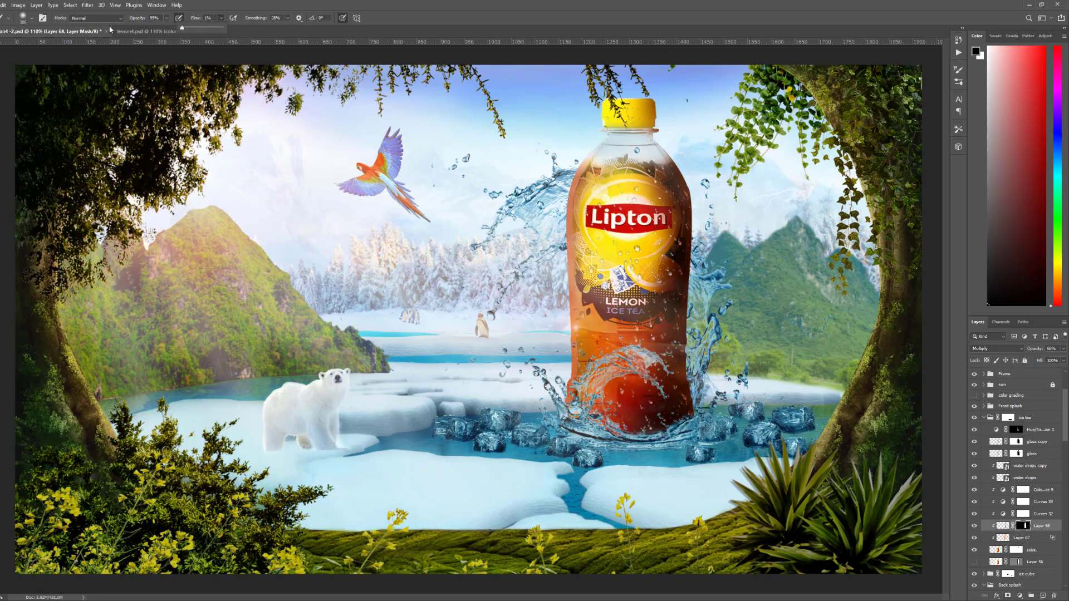
{"action": "left_click", "coordinate": [669, 158]}
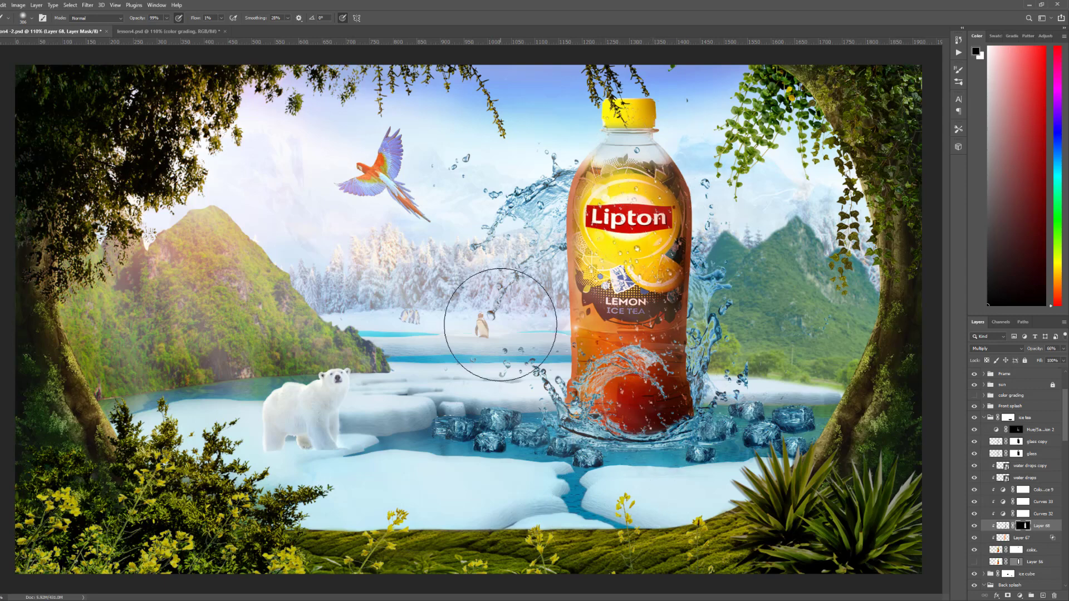
{"action": "right_click", "coordinate": [699, 281], "text": "alt"}
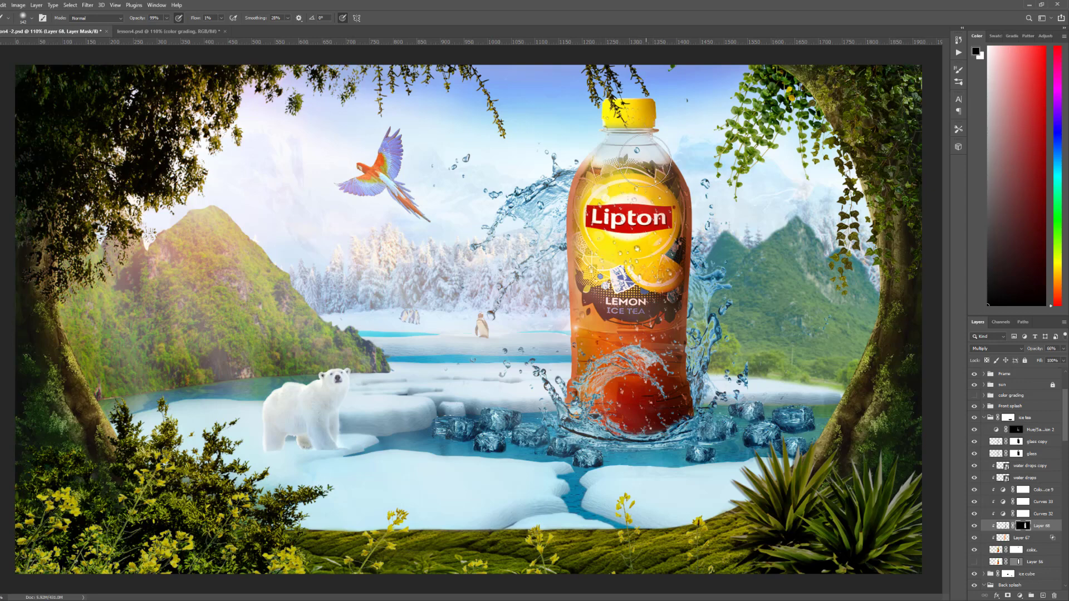
Switch the painting colour to white and raise Layer 68's opacity to 80%
{"action": "key", "text": "x"}
{"action": "left_click", "coordinate": [1064, 349]}
{"action": "left_click_drag", "start_coordinate": [1051, 360], "coordinate": [1053, 358]}
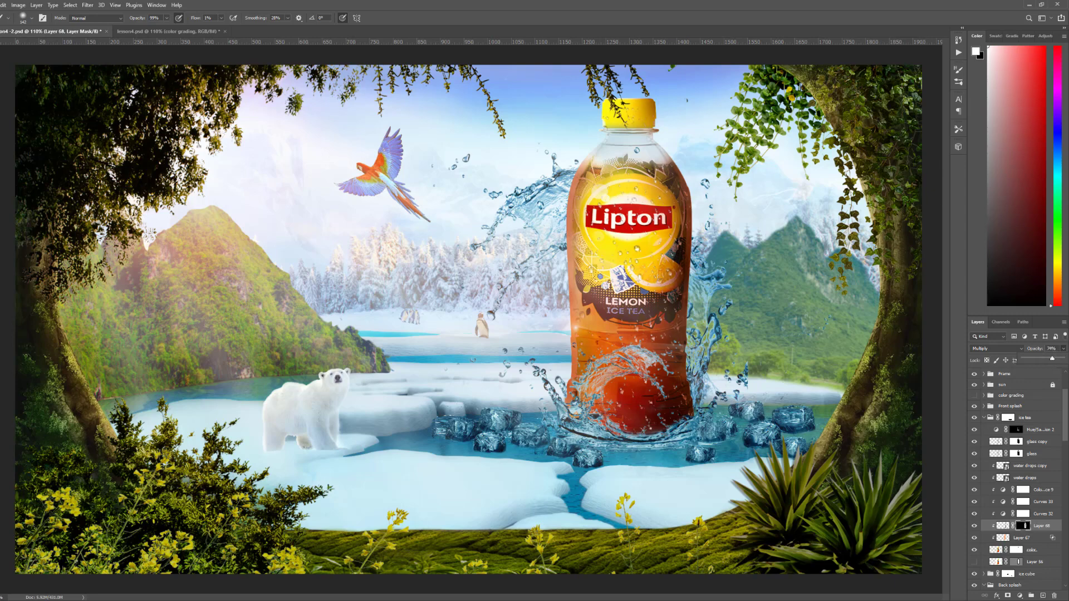
{"action": "left_click_drag", "start_coordinate": [1053, 361], "coordinate": [1056, 360]}
With a soft 199 px low-flow brush, refine the bottle shading on Layer 68's mask, restoring it in white and fading it in black
{"action": "left_click_drag", "start_coordinate": [635, 322], "coordinate": [650, 320]}
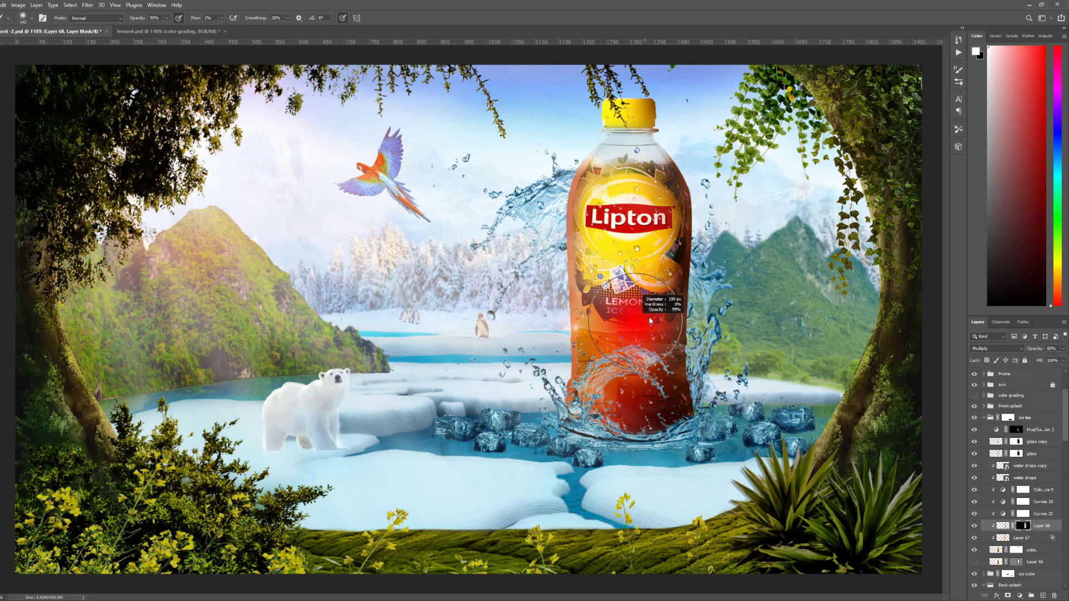
{"action": "left_click", "coordinate": [221, 17]}
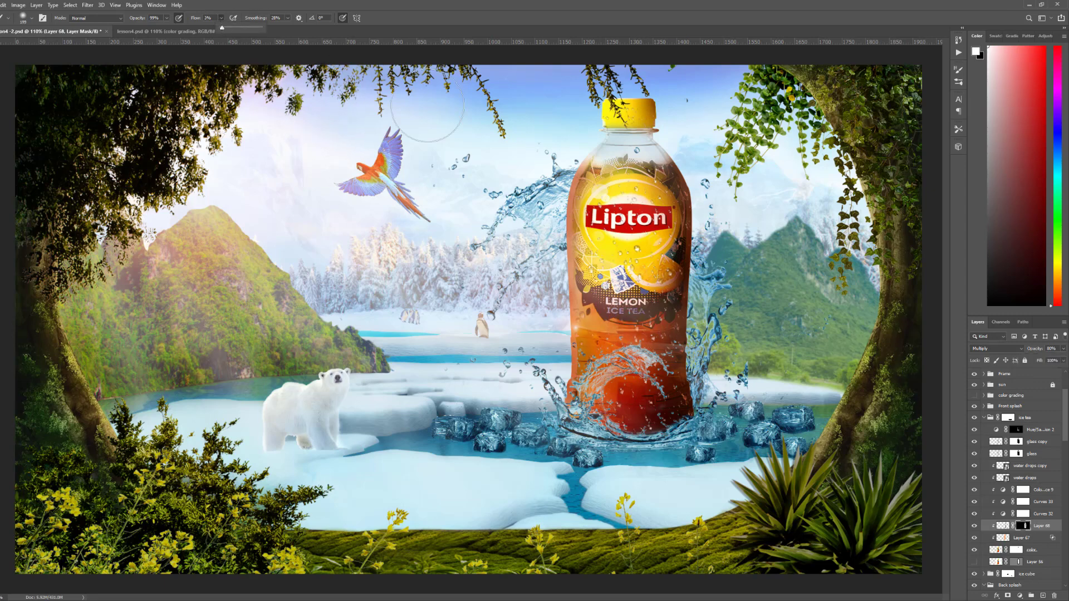
{"action": "left_click", "coordinate": [660, 179]}
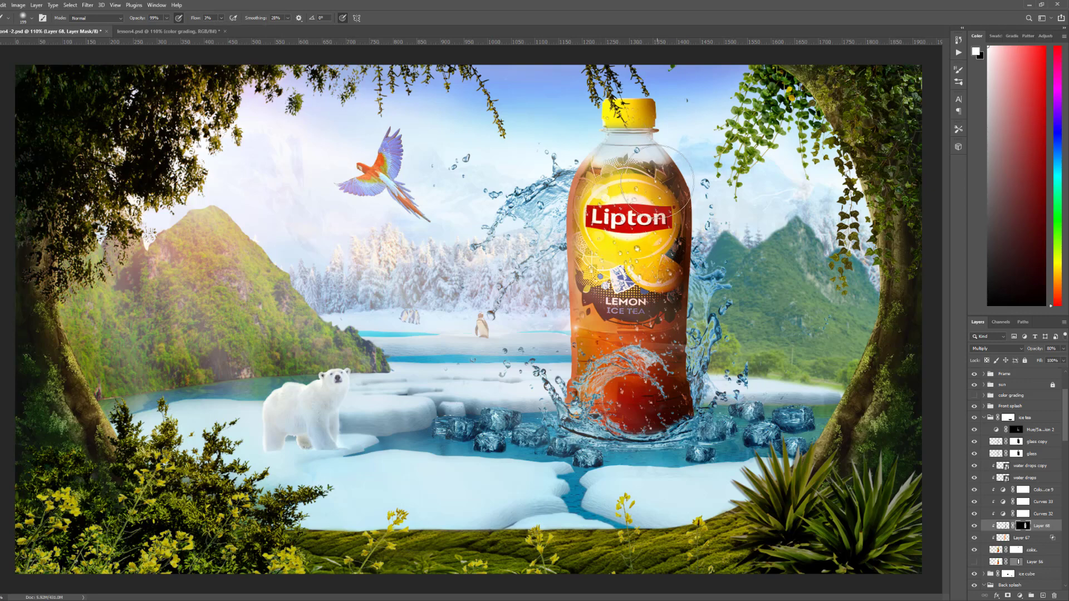
{"action": "left_click_drag", "start_coordinate": [652, 182], "coordinate": [655, 277]}
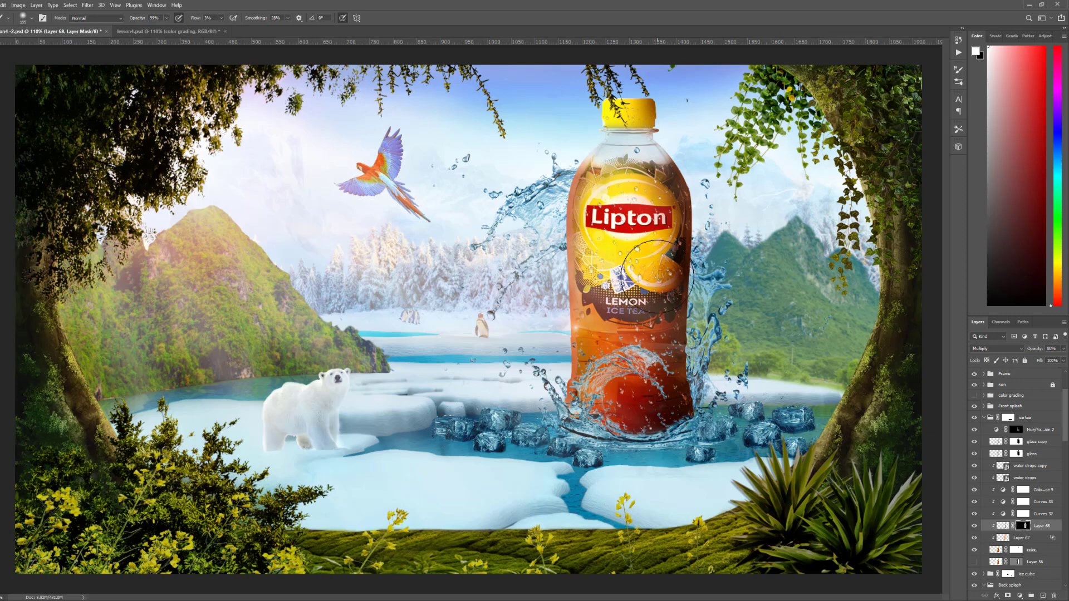
{"action": "key", "text": "x"}
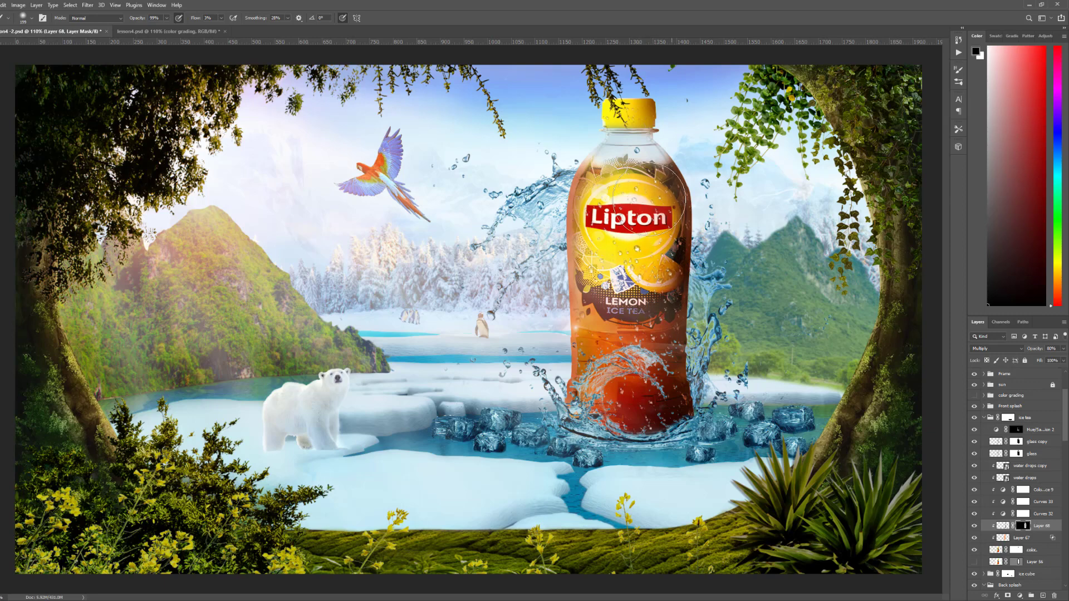
{"action": "mouse_move", "coordinate": [660, 412]}
{"action": "left_mouse_down"}
{"action": "mouse_move", "coordinate": [613, 423]}
{"action": "mouse_move", "coordinate": [660, 389]}
{"action": "mouse_move", "coordinate": [640, 400]}
{"action": "mouse_move", "coordinate": [649, 404]}
{"action": "mouse_move", "coordinate": [665, 222]}
{"action": "mouse_move", "coordinate": [668, 261]}
{"action": "mouse_move", "coordinate": [654, 295]}
{"action": "mouse_move", "coordinate": [658, 100]}
{"action": "mouse_move", "coordinate": [639, 153]}
{"action": "left_mouse_up"}
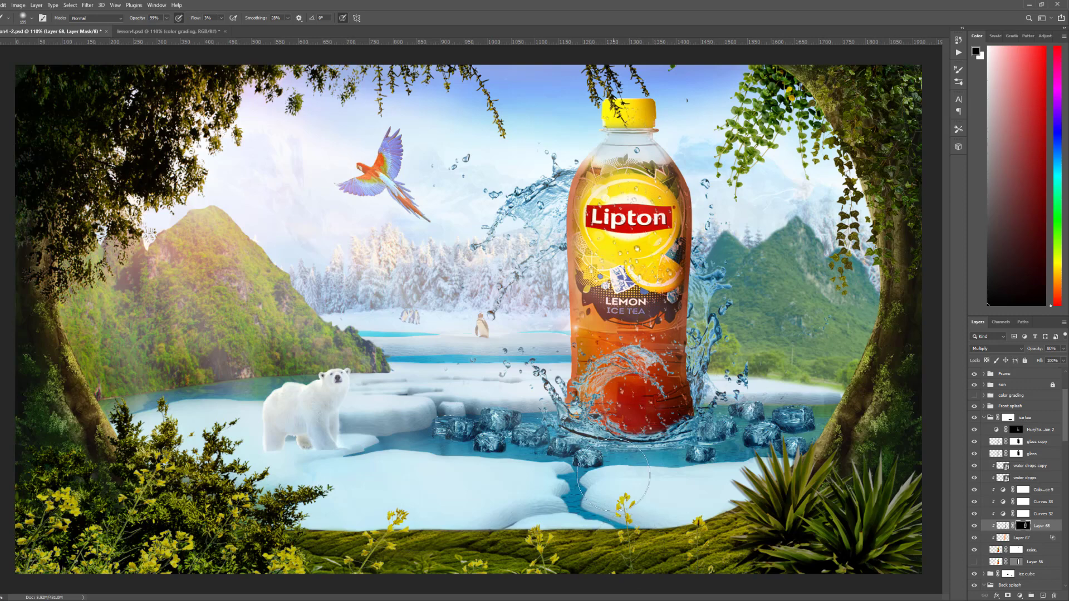
Compare the bottle with and without Layer 68 by toggling the layer's visibility
{"action": "key", "text": "ctrl+minus"}
{"action": "key", "text": "ctrl+minus"}
{"action": "key", "text": "ctrl+plus"}
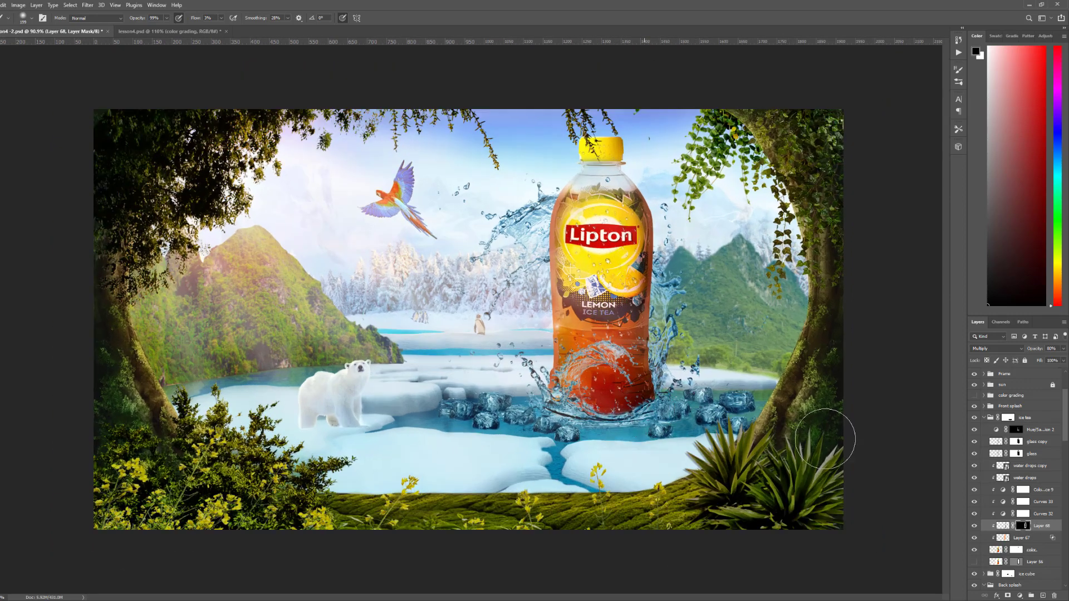
{"action": "left_click", "coordinate": [974, 528]}
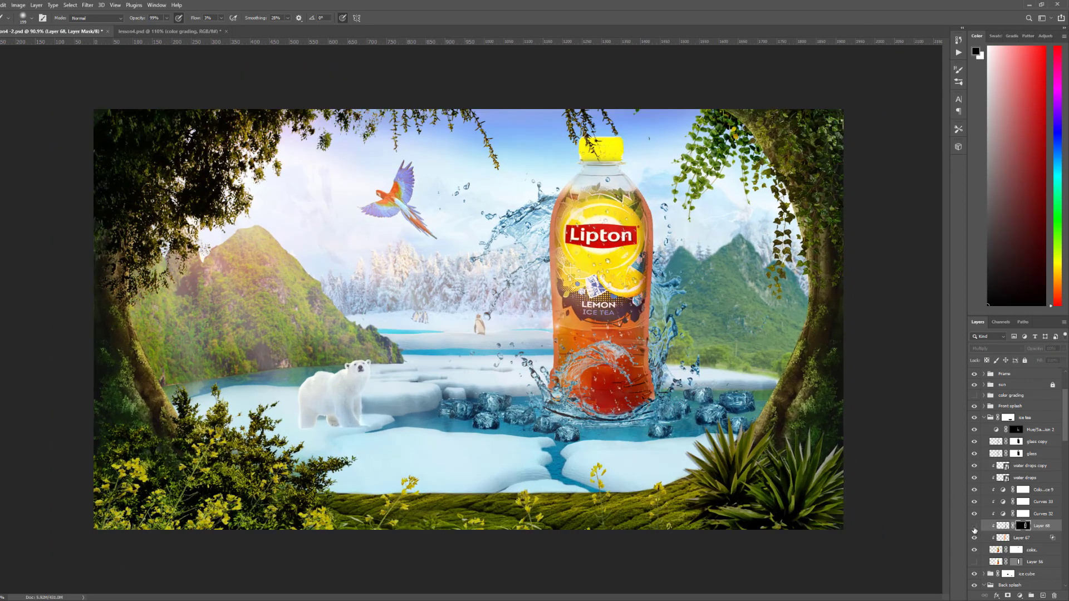
{"action": "left_click", "coordinate": [974, 527]}
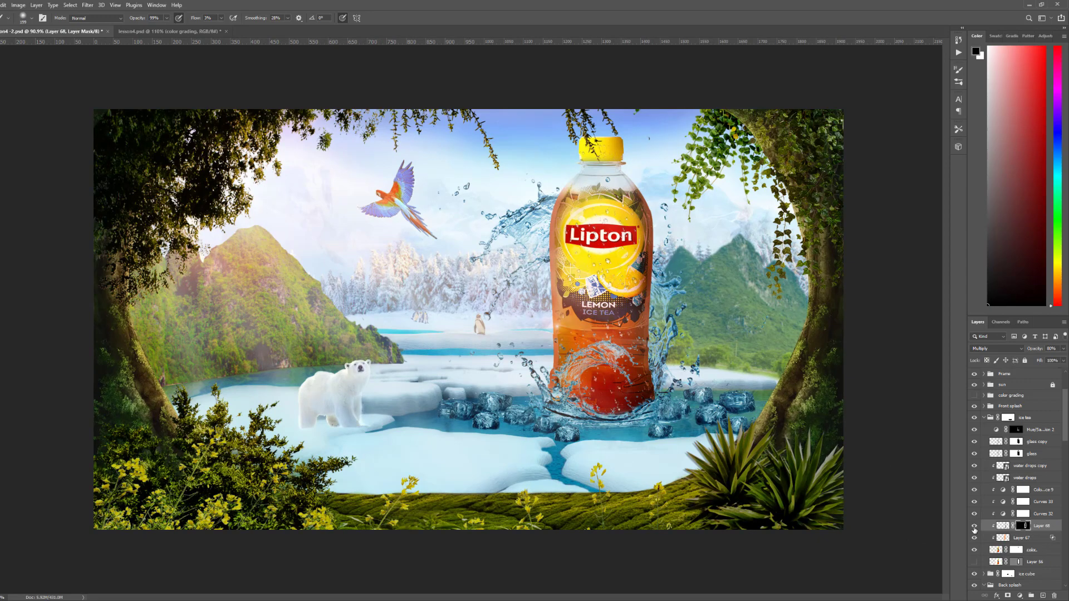
{"action": "left_click", "coordinate": [974, 527]}
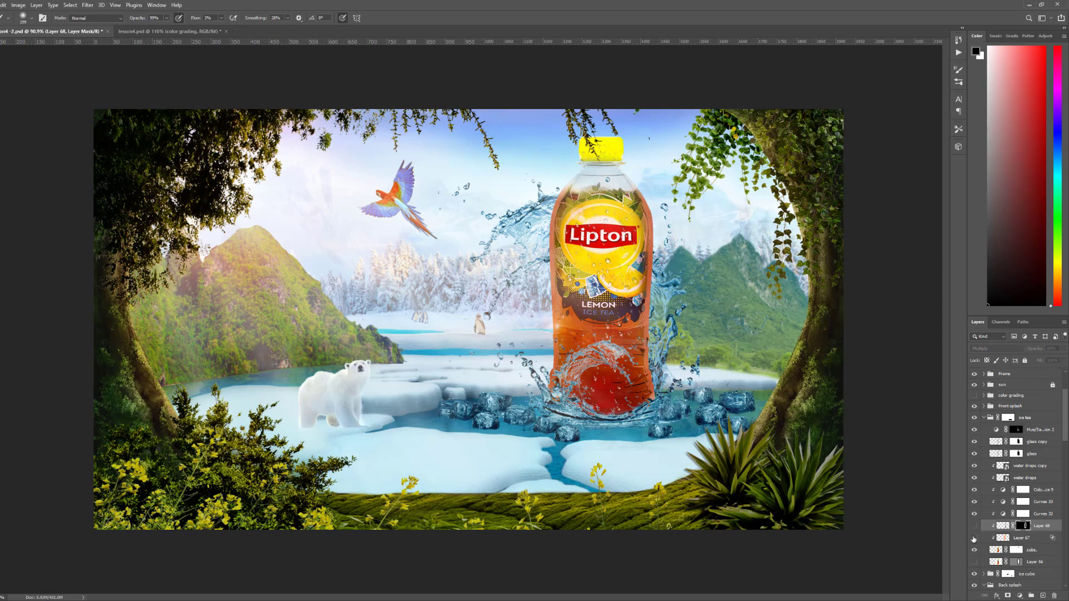
{"action": "left_click", "coordinate": [975, 527]}
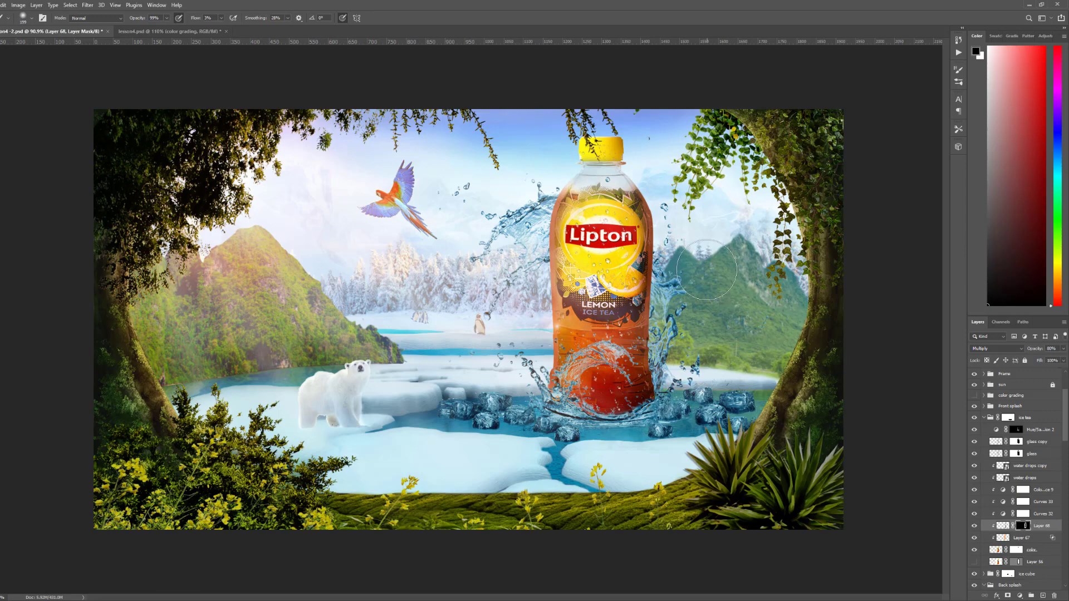
{"action": "scroll", "coordinate": [707, 270], "scroll_direction": "up", "scroll_amount": 2}
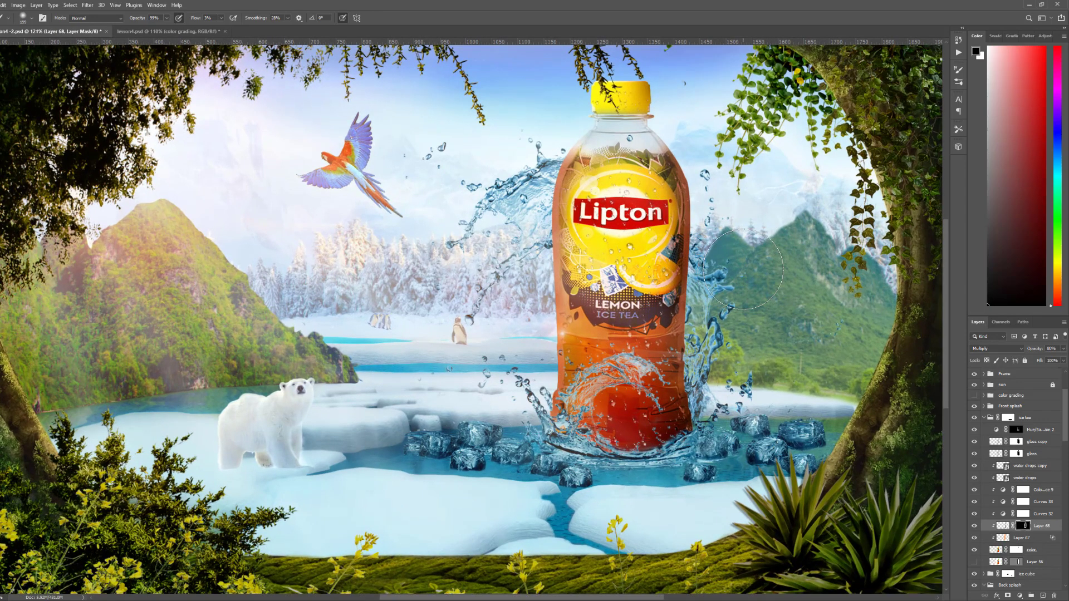
{"action": "scroll", "coordinate": [744, 269], "scroll_direction": "down", "scroll_amount": 1}
{"action": "left_click", "coordinate": [667, 281], "text": "alt"}
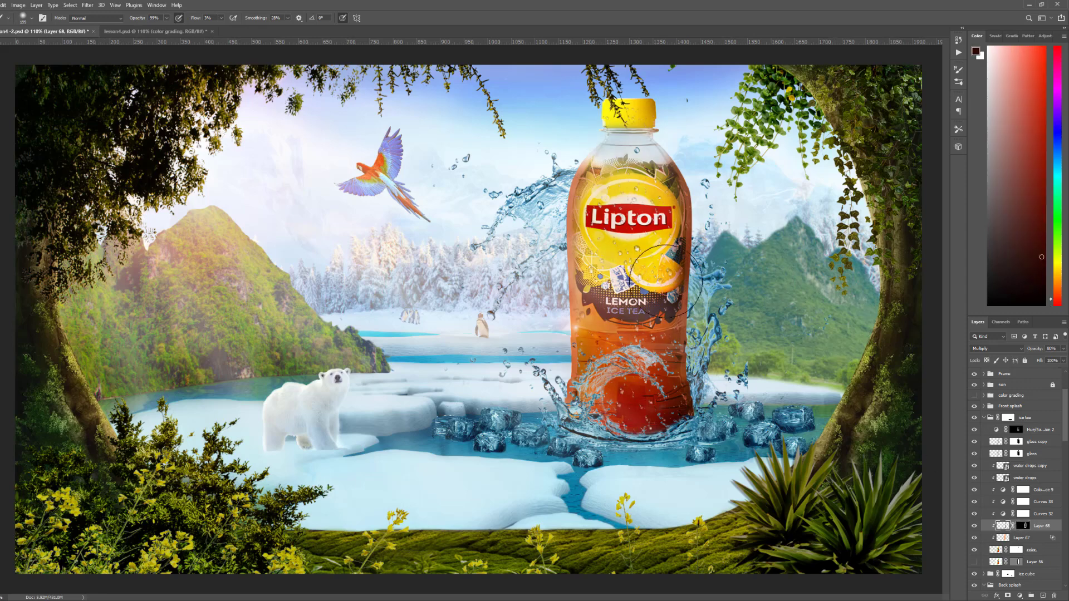
{"action": "scroll", "coordinate": [666, 281], "scroll_direction": "down", "scroll_amount": 4}
{"action": "scroll", "coordinate": [673, 245], "scroll_direction": "up", "scroll_amount": 4}
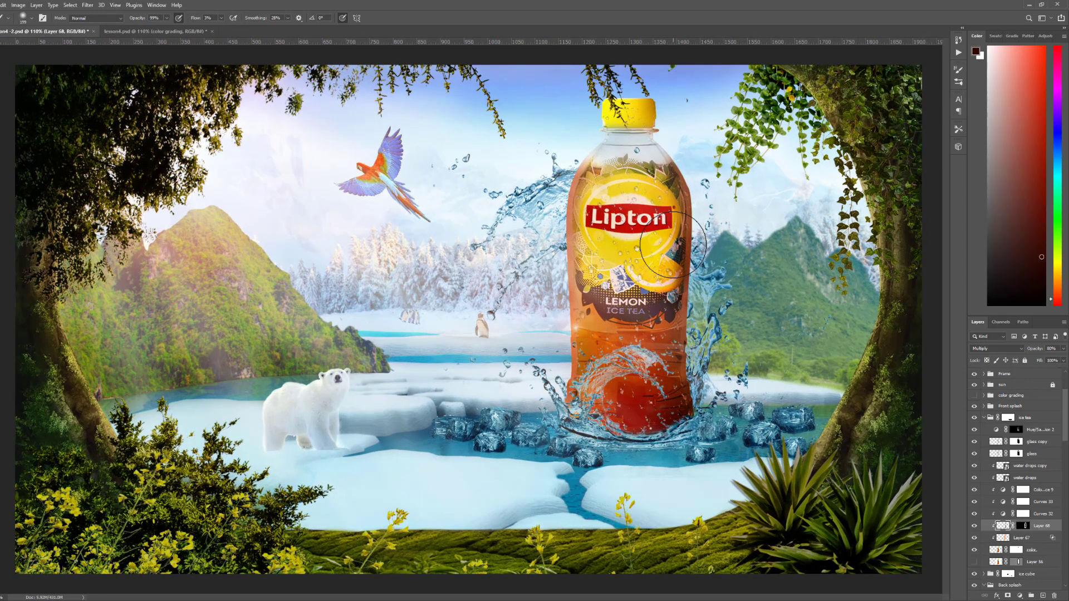
{"action": "scroll", "coordinate": [673, 245], "scroll_direction": "down", "scroll_amount": 1}
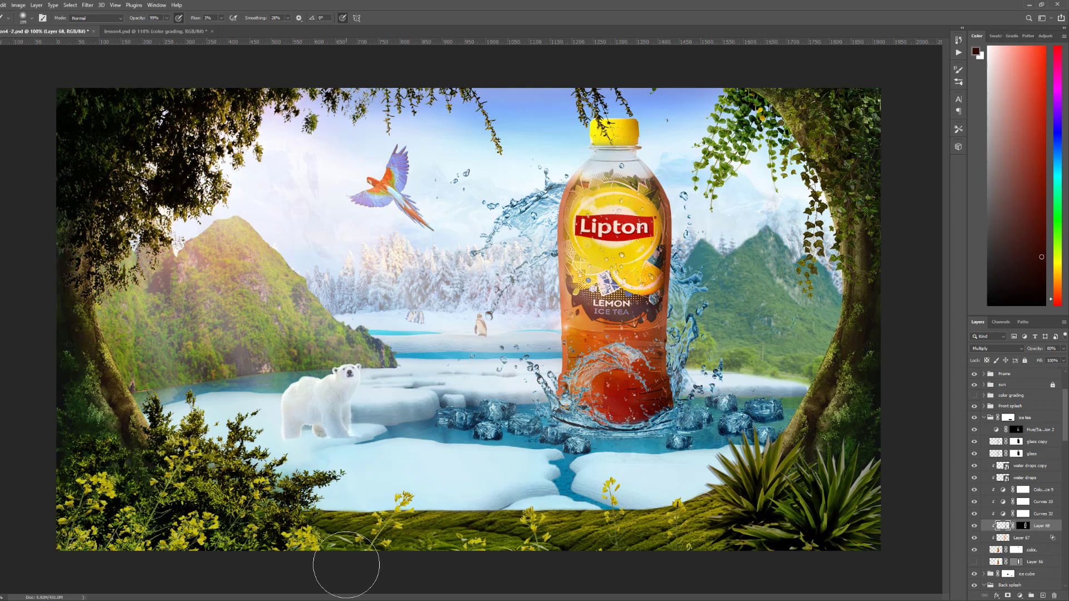
{"action": "key", "text": "ctrl+plus"}
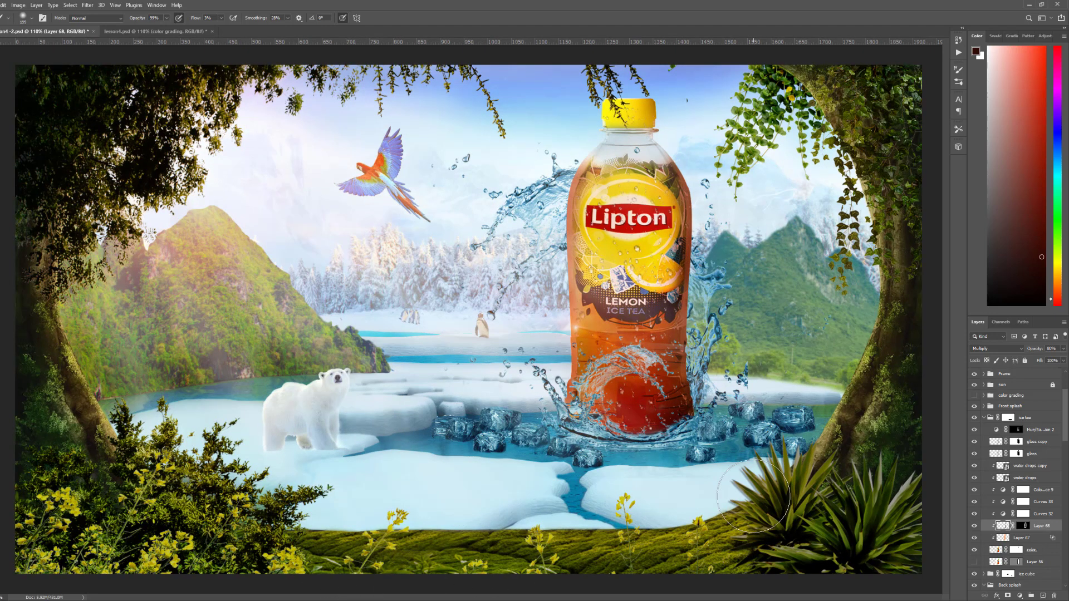
Add a new layer clipped to the ice cube group and brush light orange over the ice cubes around the bottle
{"action": "left_click", "coordinate": [1026, 574]}
{"action": "key", "text": "Return"}
{"action": "key", "text": "ctrl+shift+alt+n"}
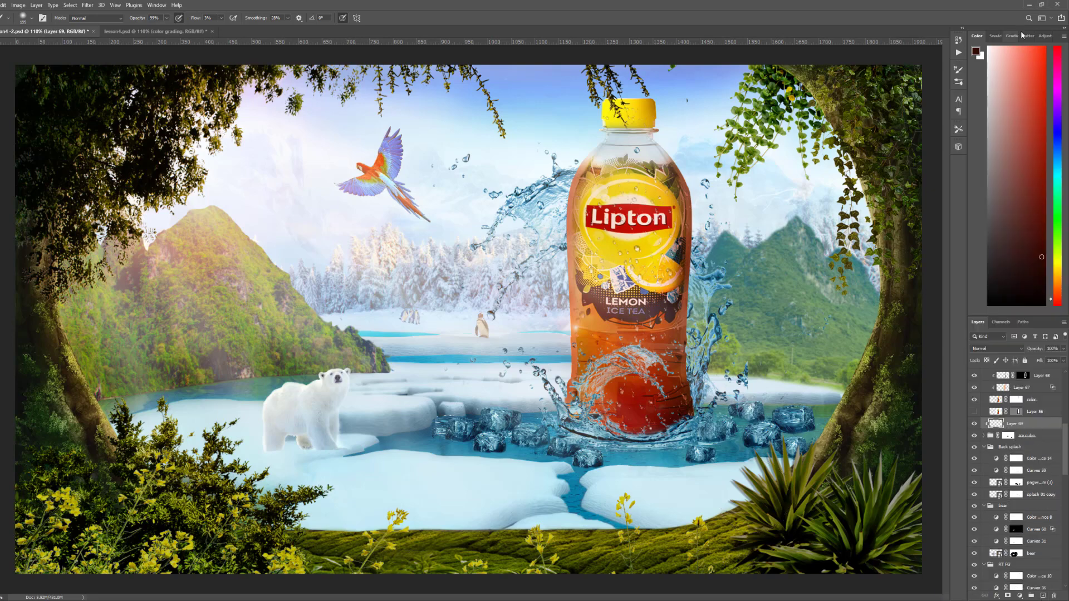
{"action": "left_click", "coordinate": [996, 36]}
{"action": "mouse_move", "coordinate": [445, 428]}
{"action": "left_mouse_down"}
{"action": "mouse_move", "coordinate": [572, 382]}
{"action": "mouse_move", "coordinate": [746, 412]}
{"action": "left_mouse_up"}
Set the ice cube colour layer to Screen and split its Underlying Layer slider in the Blend If options
{"action": "left_click", "coordinate": [997, 349]}
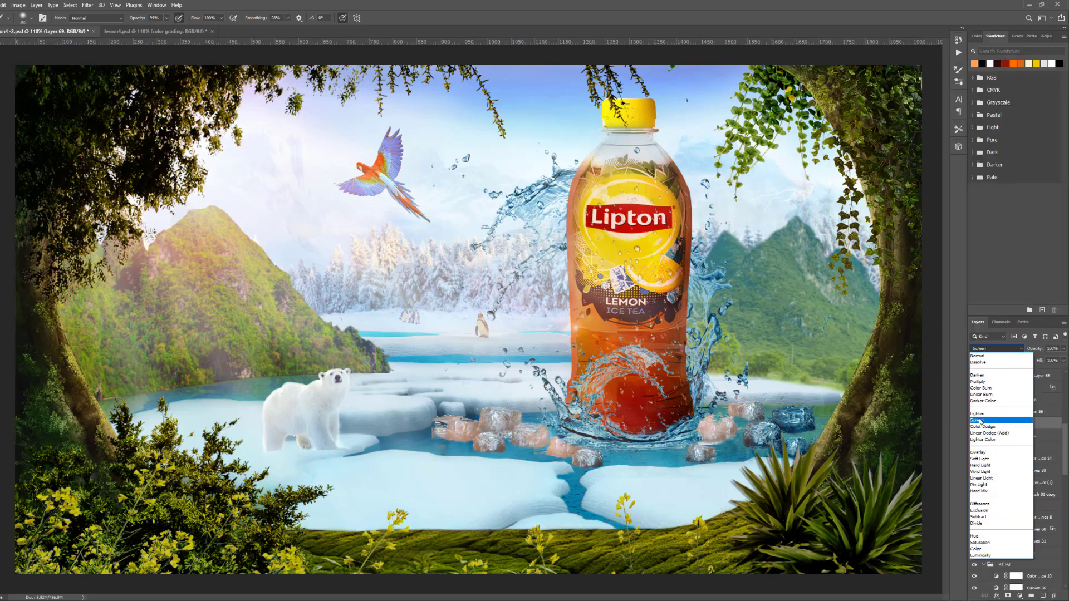
{"action": "left_click", "coordinate": [980, 420]}
{"action": "double_click", "coordinate": [1041, 423]}
{"action": "left_click_drag", "start_coordinate": [394, 312], "coordinate": [362, 313]}
{"action": "left_click", "coordinate": [465, 167]}
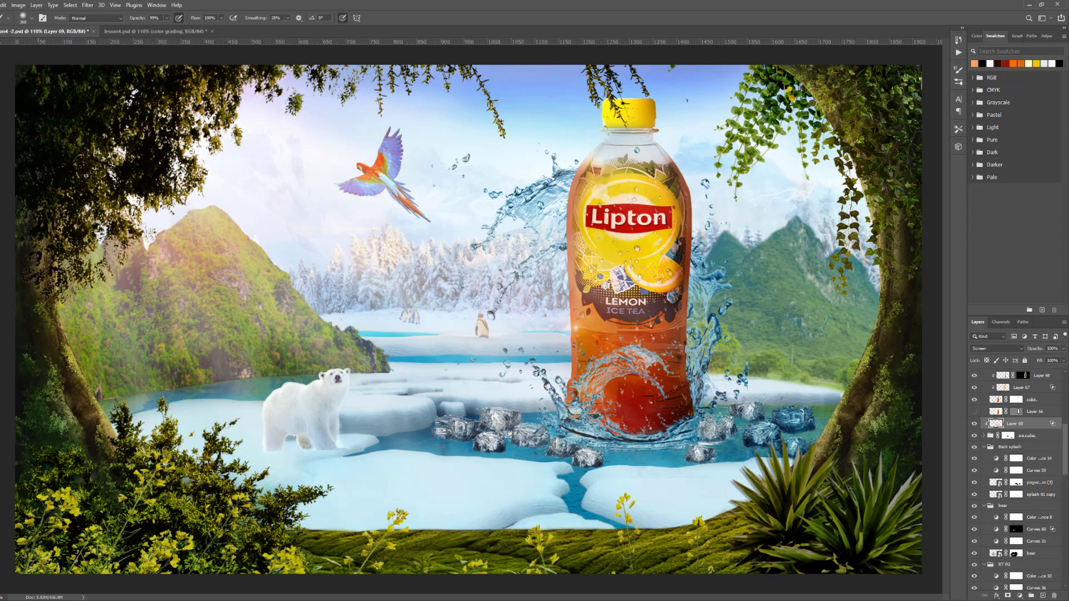
Add a new layer above the Front splash group and clip it to that group
{"action": "key", "text": "ctrl+shift+alt+n"}
{"action": "right_click", "coordinate": [1019, 412]}
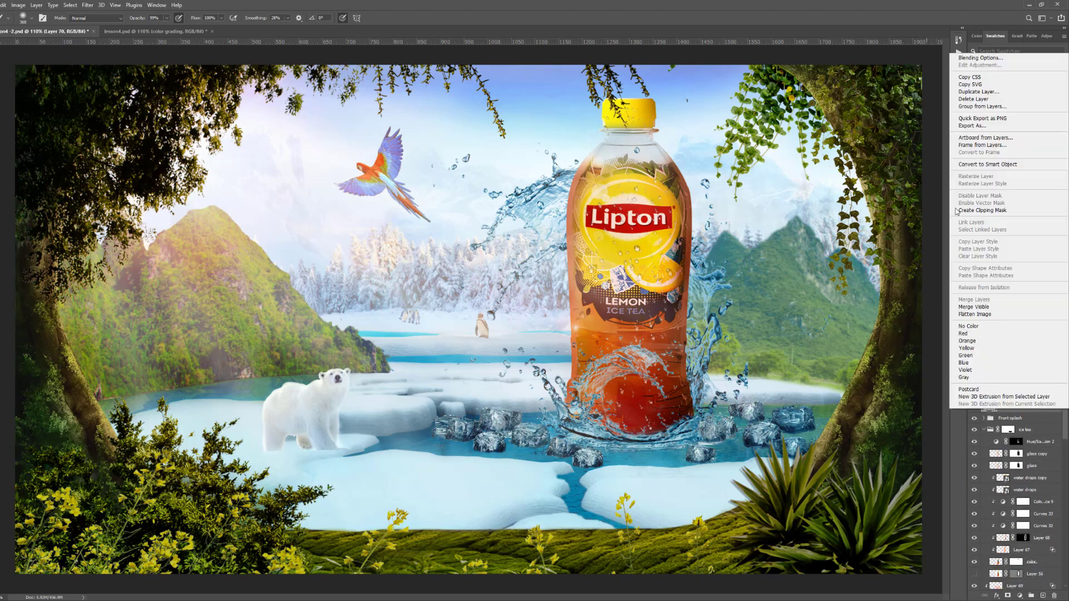
{"action": "left_click", "coordinate": [963, 211]}
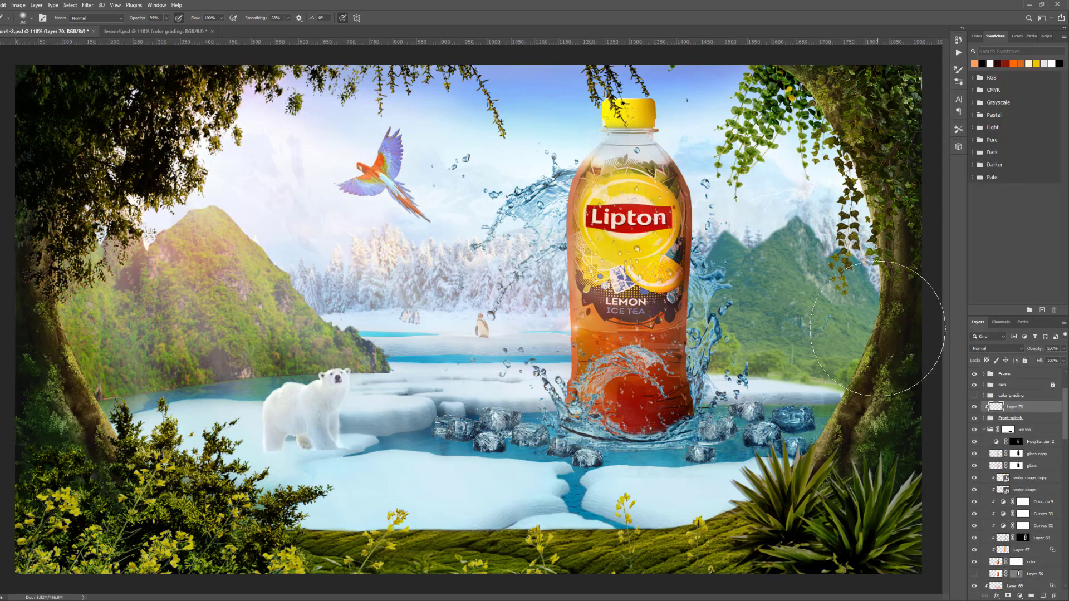
Adjust the blending options of the Screen layer clipped to the Front splash group and reduce its opacity
{"action": "double_click", "coordinate": [1041, 407]}
{"action": "left_click", "coordinate": [465, 168]}
{"action": "left_click", "coordinate": [1064, 348]}
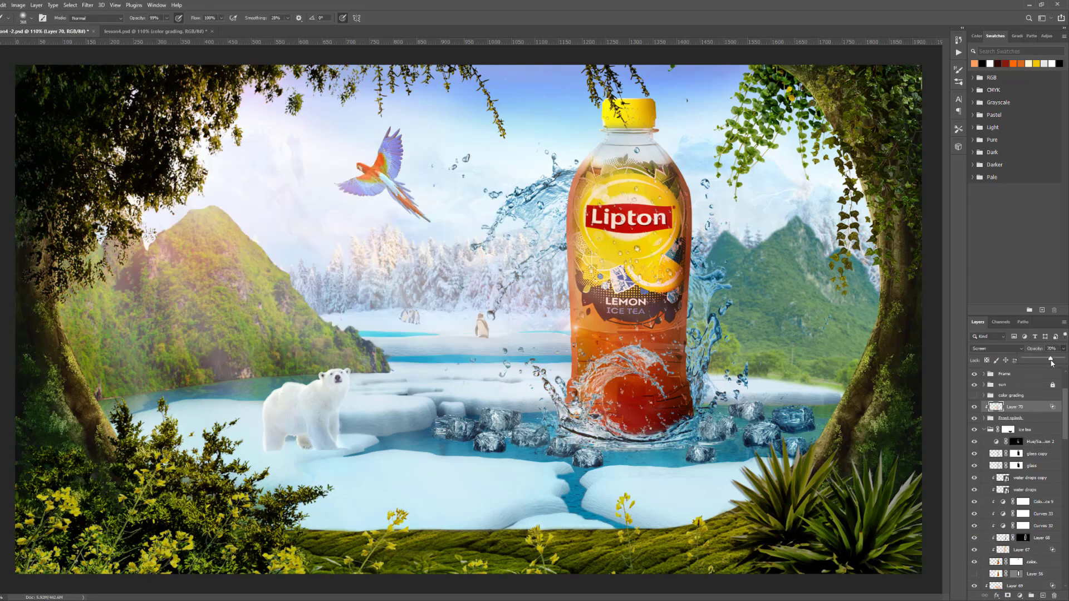
{"action": "left_click_drag", "start_coordinate": [1052, 362], "coordinate": [1048, 361]}
Clip the Screen layer above the Back splash group to that group and split its Underlying Layer slider in the Blend If options
{"action": "scroll", "coordinate": [1019, 501], "scroll_direction": "down", "scroll_amount": 3}
{"action": "right_click", "coordinate": [1014, 524]}
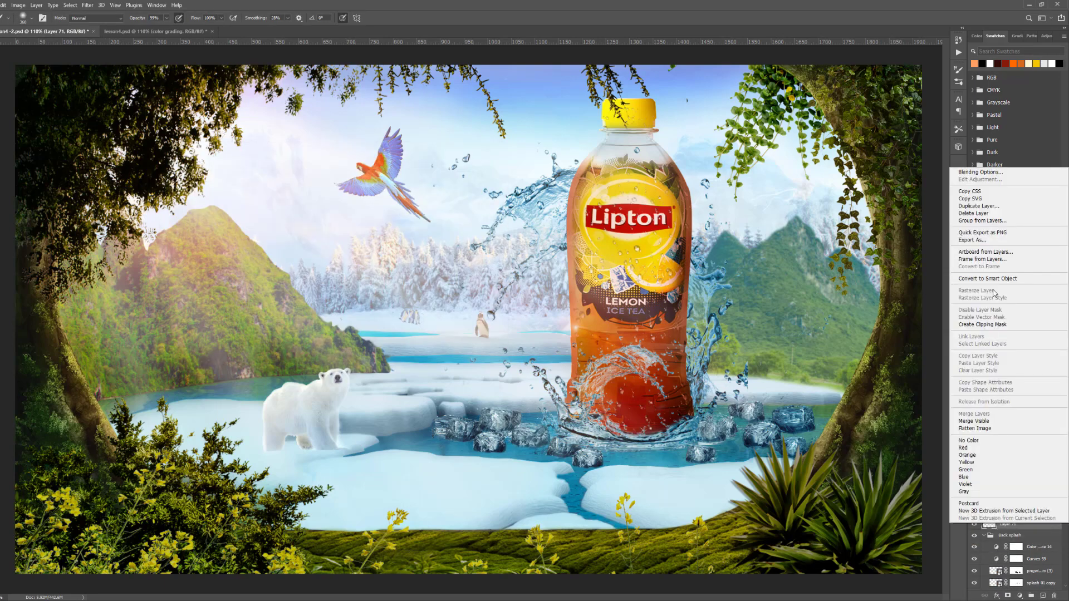
{"action": "left_click", "coordinate": [963, 210]}
{"action": "double_click", "coordinate": [1037, 524]}
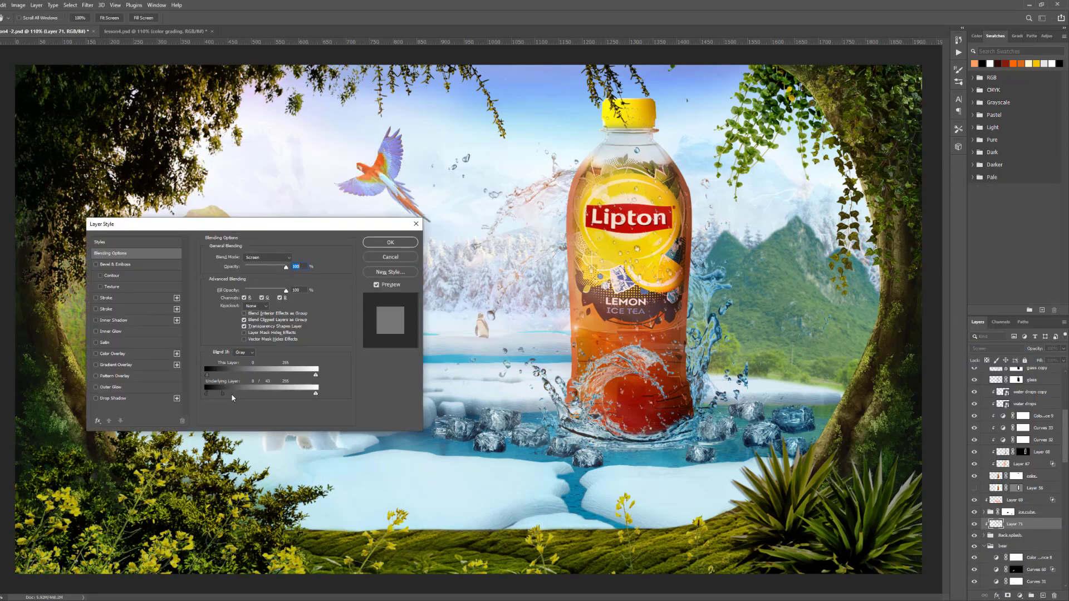
{"action": "left_click", "coordinate": [467, 166]}
Add a layer clipped to the parrot, brush light orange over the bird, set it to Screen and split its Underlying Layer slider
{"action": "left_click", "coordinate": [376, 176], "text": "ctrl"}
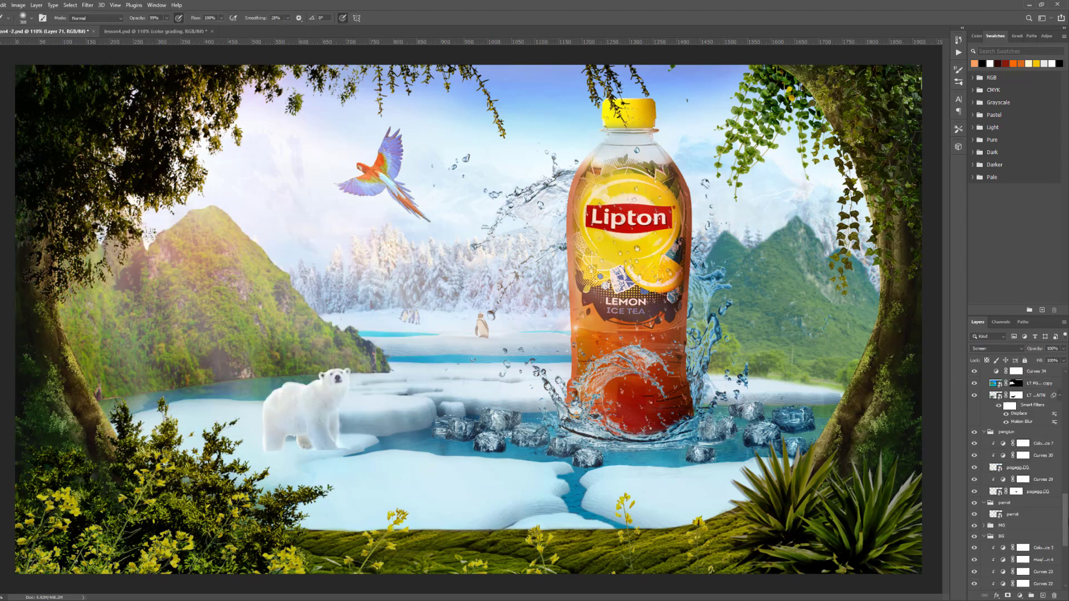
{"action": "key", "text": "ctrl+shift+alt+n"}
{"action": "key", "text": "ctrl+alt+g"}
{"action": "right_click", "coordinate": [1019, 514]}
{"action": "left_click", "coordinate": [997, 337]}
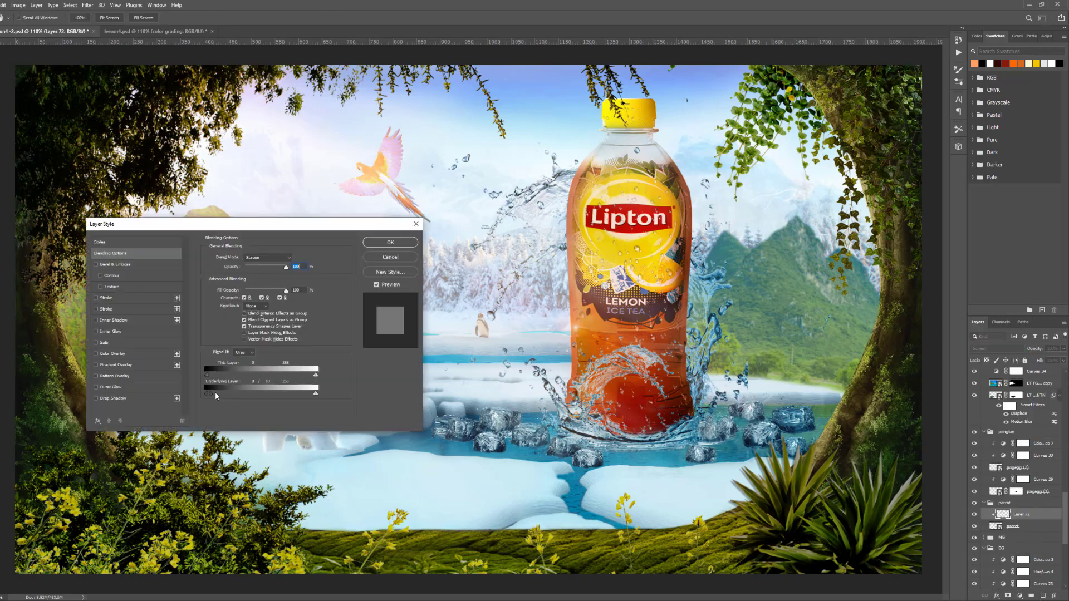
{"action": "left_click", "coordinate": [403, 244]}
Add a Screen layer clipped to the LT FG group, brush light orange over the left mountain, and reduce the layer's opacity
{"action": "left_click", "coordinate": [284, 304], "text": "ctrl"}
{"action": "key", "text": "ctrl+shift+alt+n"}
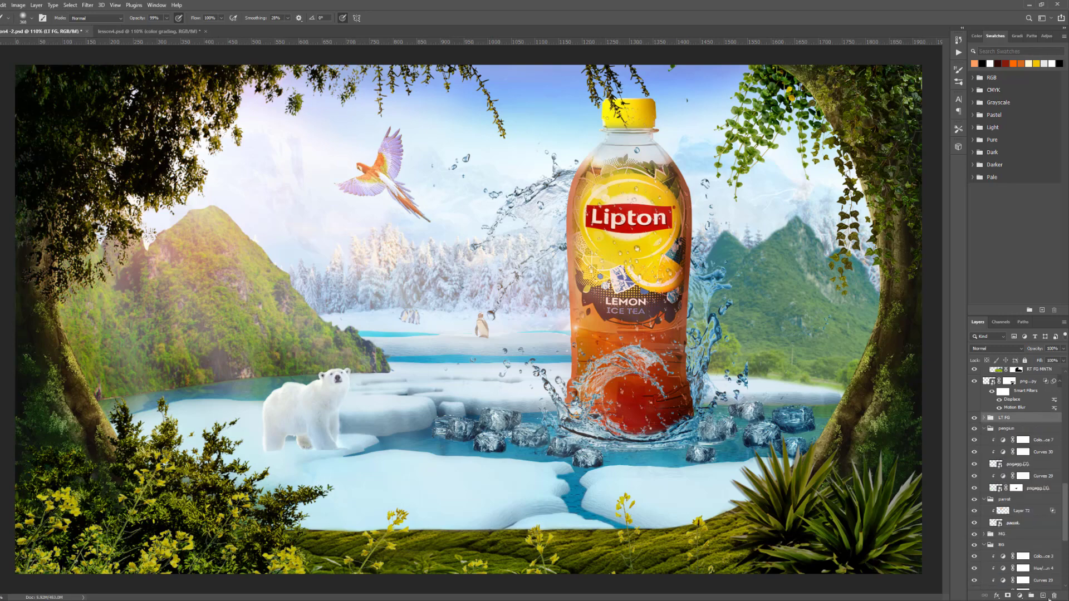
{"action": "key", "text": "ctrl+alt+g"}
{"action": "left_click_drag", "start_coordinate": [284, 303], "coordinate": [184, 268]}
{"action": "right_click", "coordinate": [1015, 418]}
{"action": "left_click", "coordinate": [996, 350]}
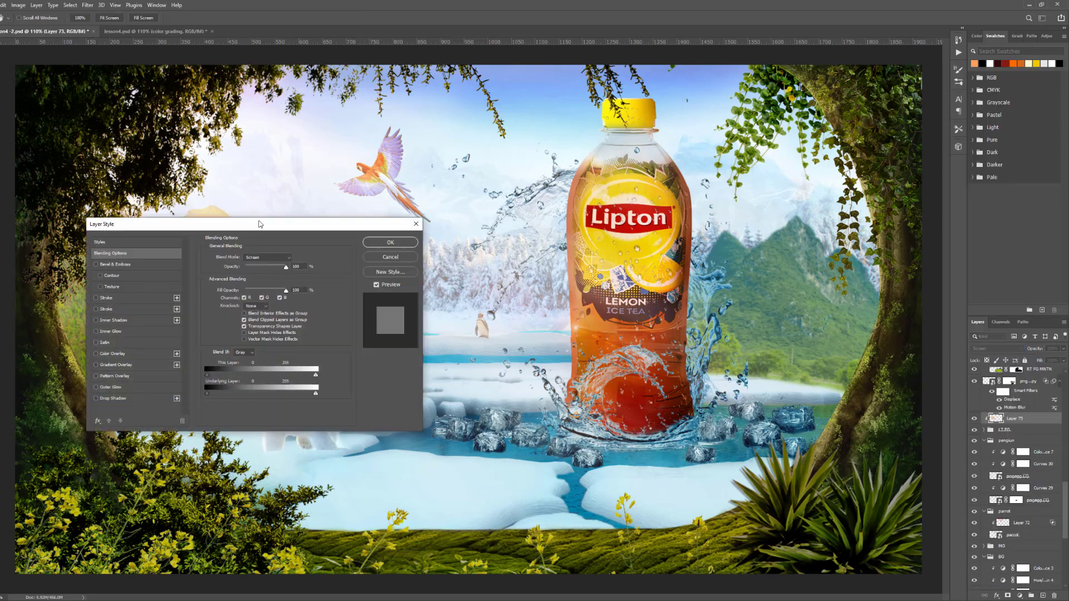
{"action": "left_click", "coordinate": [707, 220]}
{"action": "left_click", "coordinate": [1063, 349]}
{"action": "left_click_drag", "start_coordinate": [1061, 359], "coordinate": [1032, 360]}
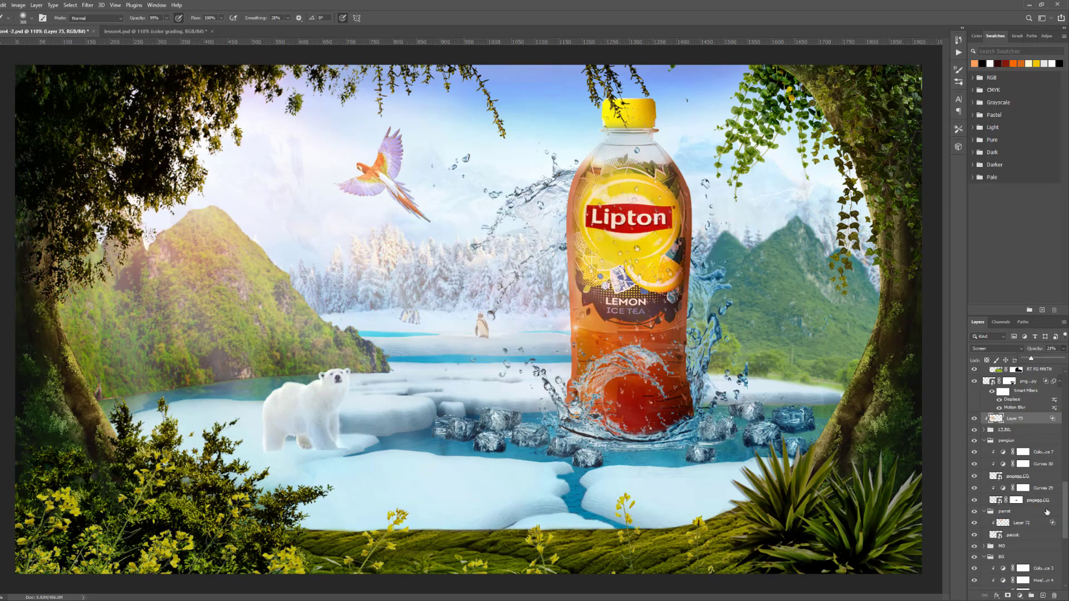
Examine the effect and curve settings of the Curves 36 adjustment inside the RT FG group
{"action": "scroll", "coordinate": [985, 422], "scroll_direction": "up", "scroll_amount": 3}
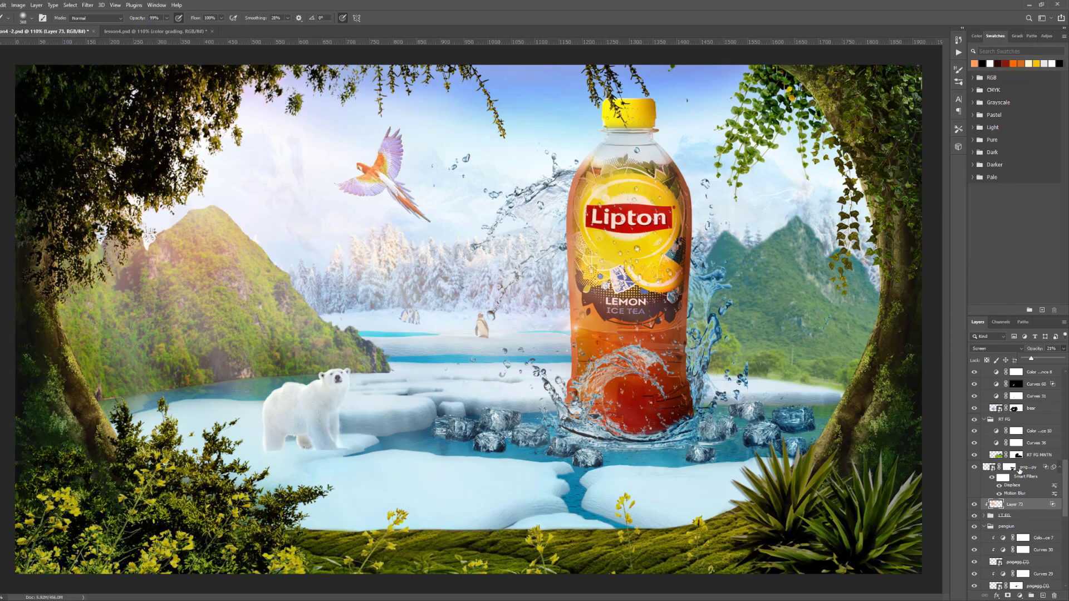
{"action": "scroll", "coordinate": [1021, 471], "scroll_direction": "up", "scroll_amount": 2}
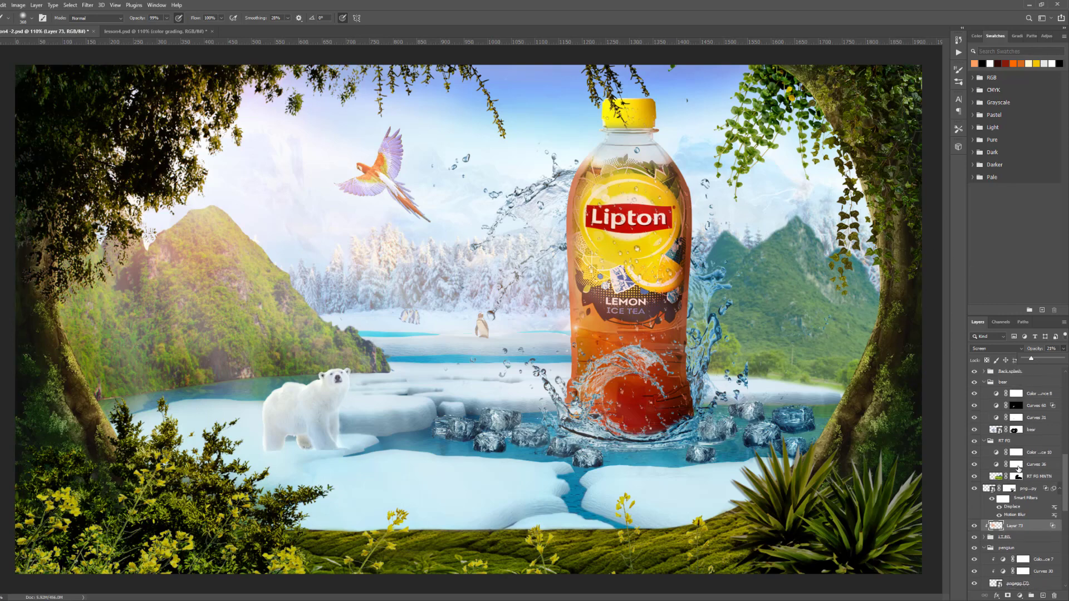
{"action": "left_click", "coordinate": [984, 441]}
{"action": "key", "text": "v"}
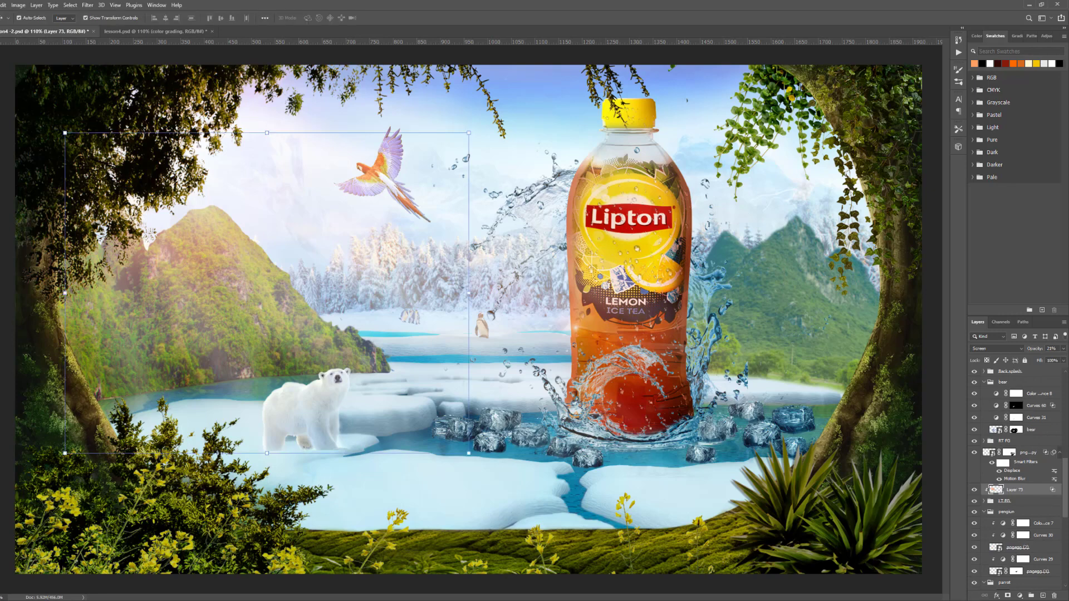
{"action": "scroll", "coordinate": [1014, 433], "scroll_direction": "up", "scroll_amount": 1}
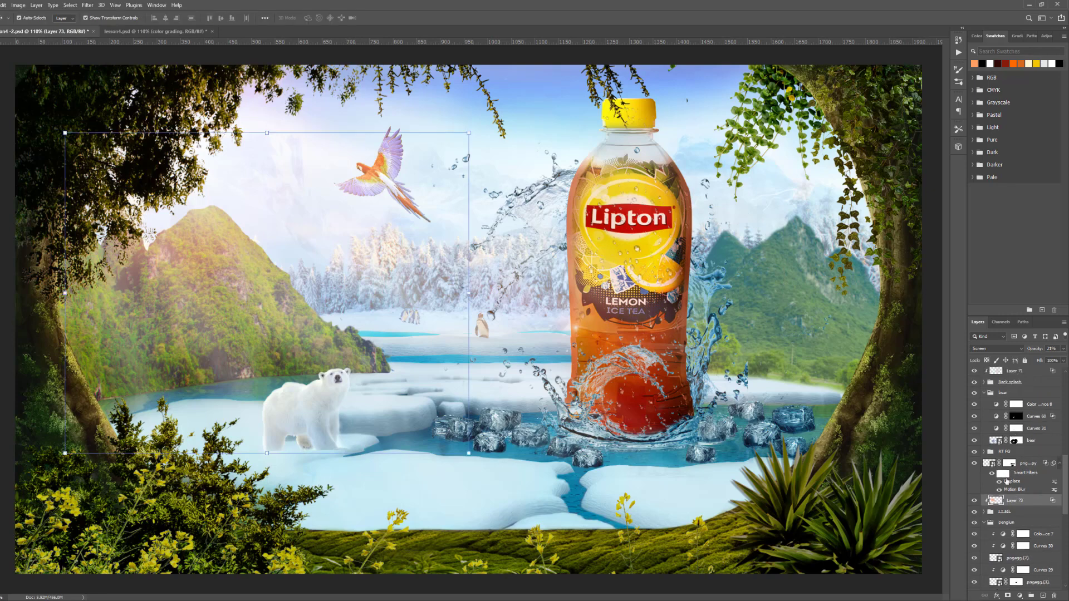
{"action": "left_click", "coordinate": [984, 452]}
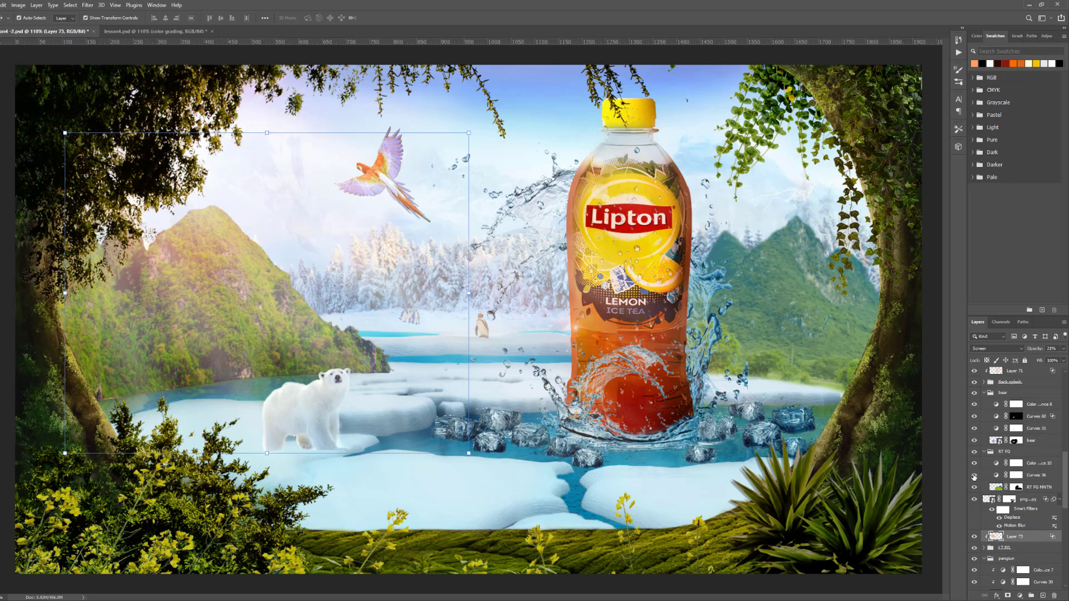
{"action": "left_click", "coordinate": [974, 476]}
{"action": "left_click", "coordinate": [974, 477]}
{"action": "double_click", "coordinate": [1001, 477]}
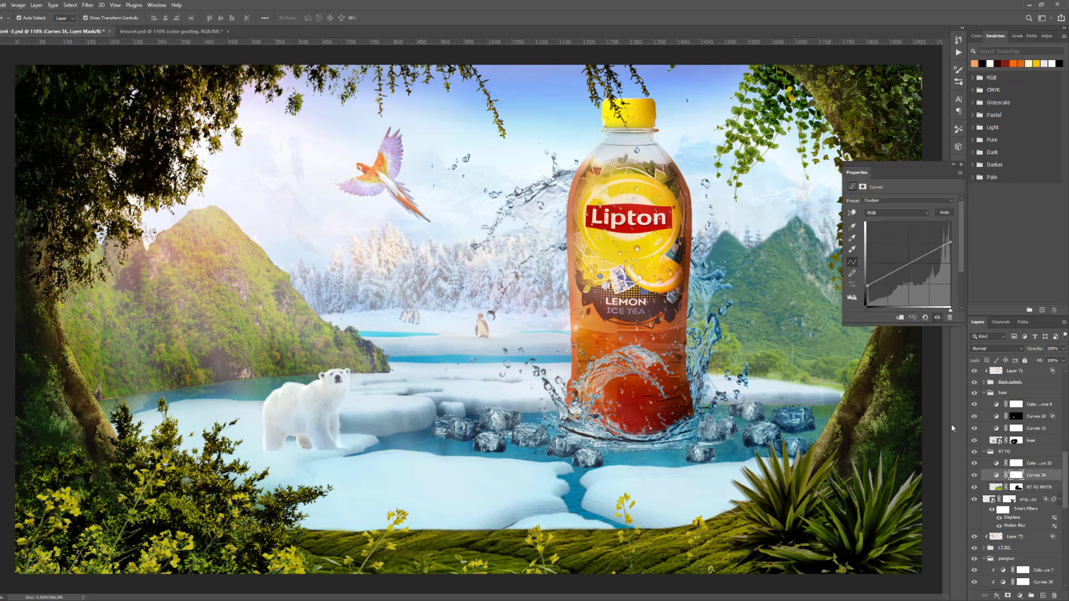
{"action": "left_click", "coordinate": [961, 166]}
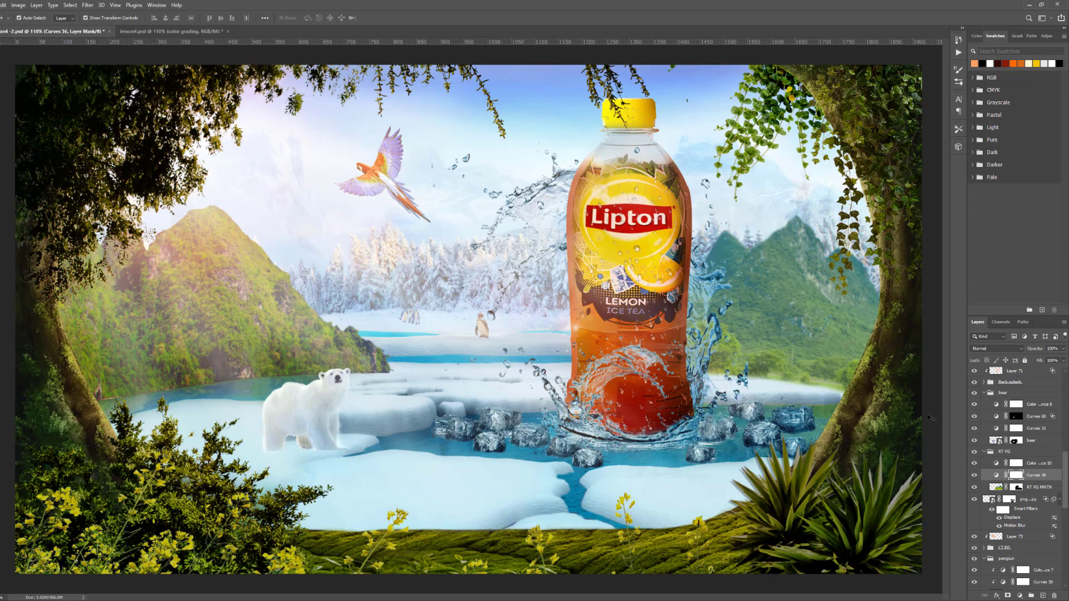
Add a Curves adjustment above Curves 36 in the RT FG group and lower its RGB white point to darken the right mountains
{"action": "left_click", "coordinate": [1022, 597]}
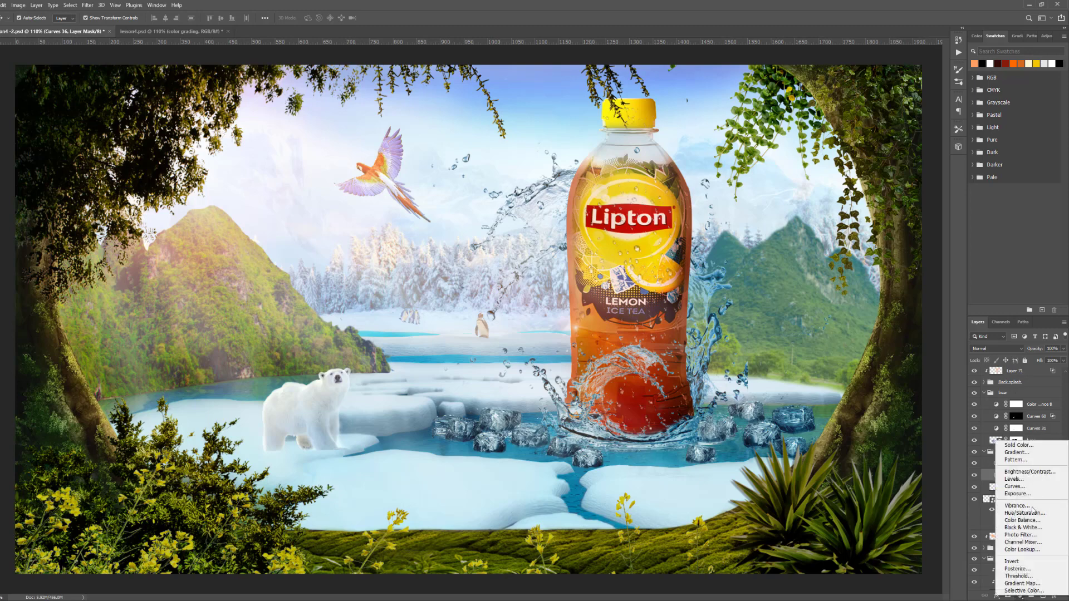
{"action": "left_click", "coordinate": [1027, 487]}
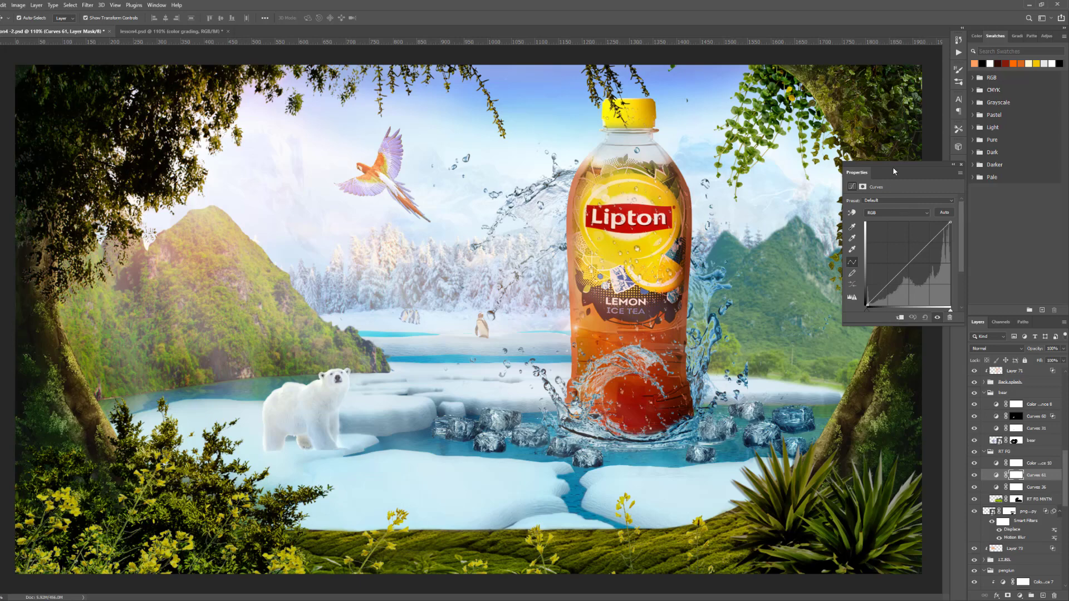
{"action": "left_click_drag", "start_coordinate": [913, 169], "coordinate": [630, 180]}
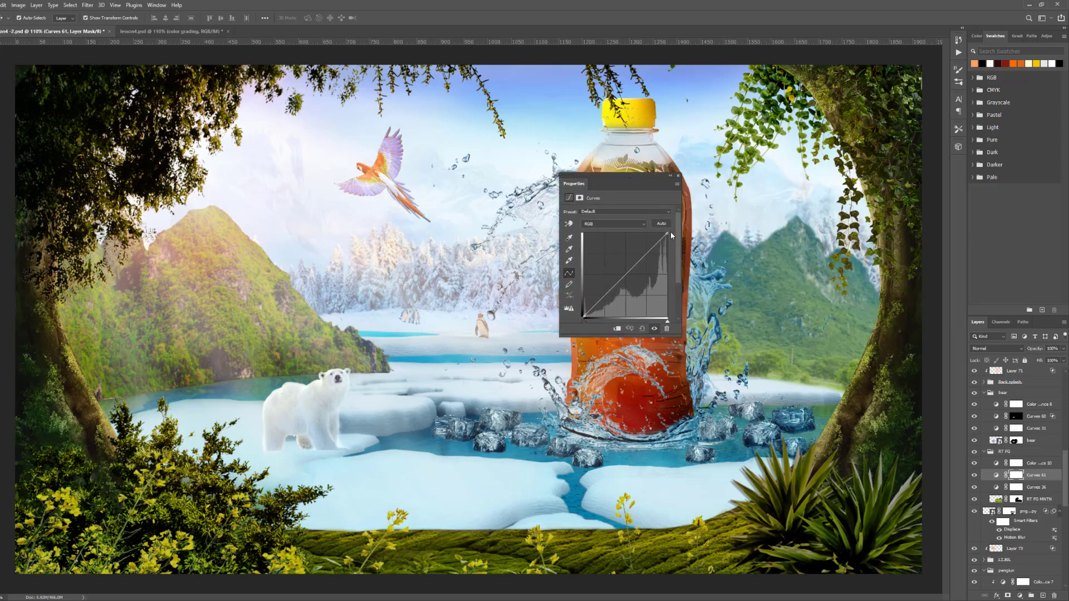
{"action": "left_click_drag", "start_coordinate": [667, 233], "coordinate": [678, 267]}
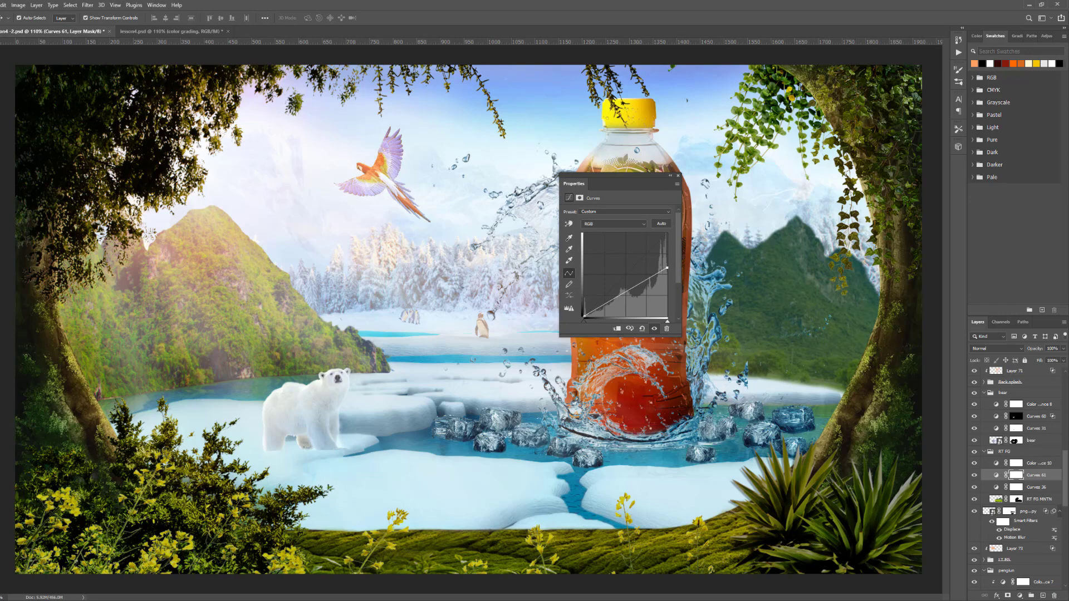
{"action": "left_click", "coordinate": [643, 226]}
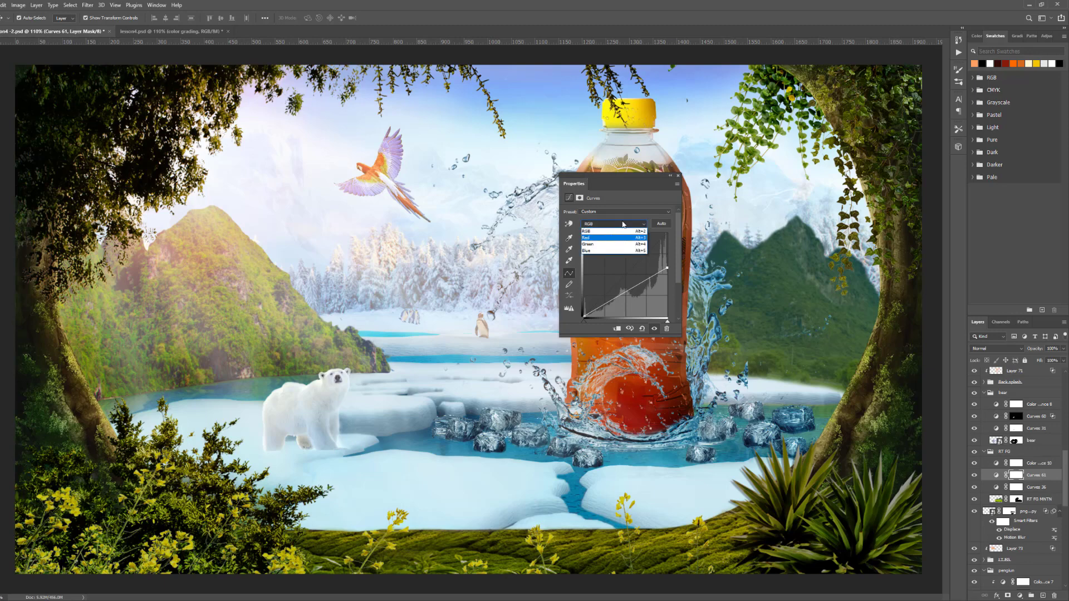
{"action": "left_click", "coordinate": [681, 177]}
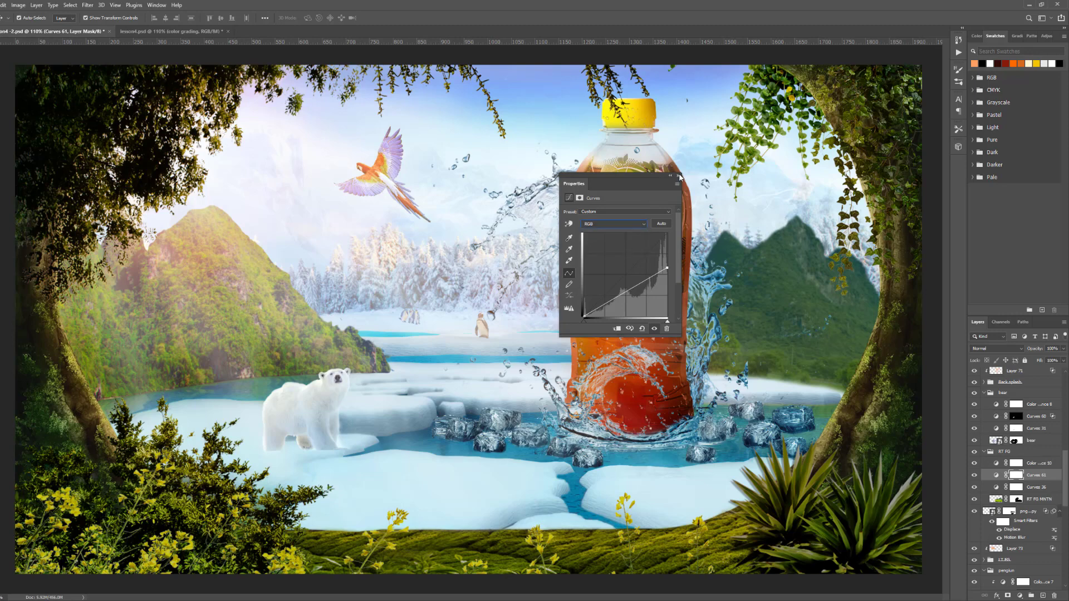
{"action": "left_click", "coordinate": [679, 177]}
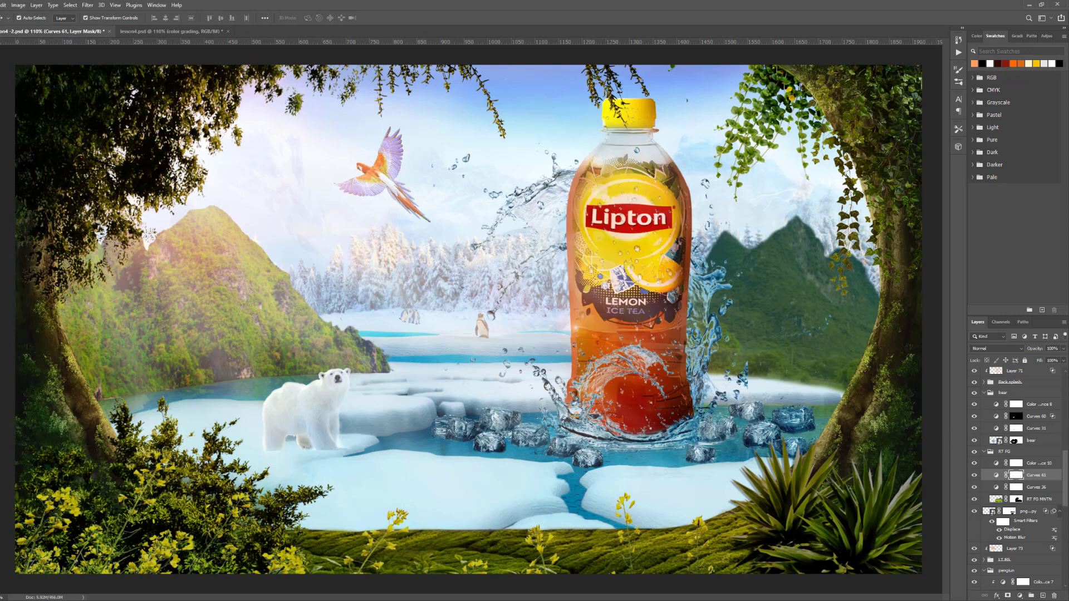
Paint the new Curves mask with a large, low-flow brush to soften the darkening on the lower mountain slopes beside the splash
{"action": "key", "text": "b"}
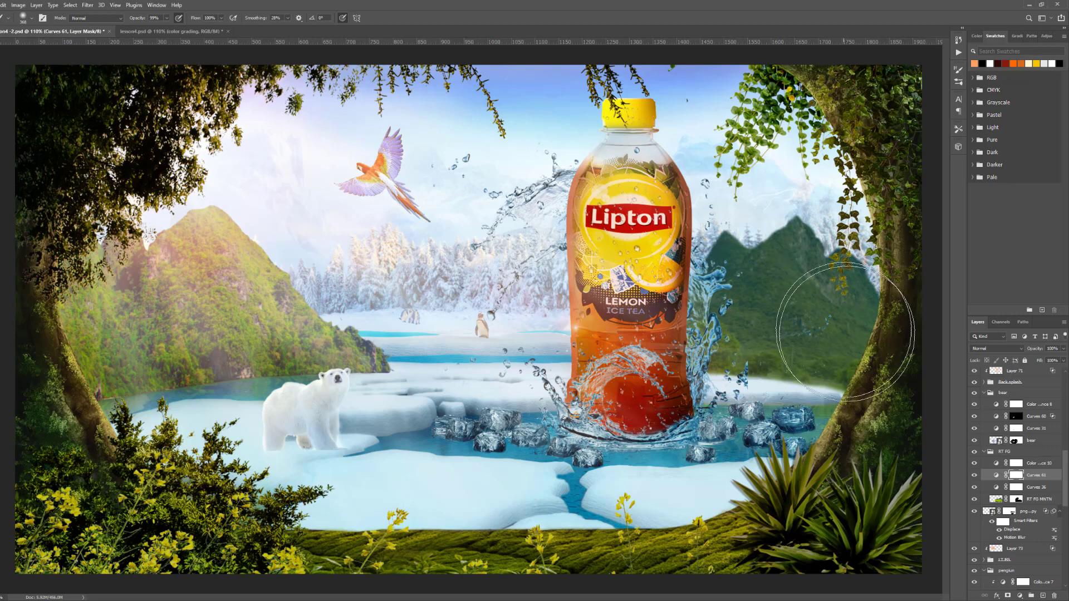
{"action": "left_click", "coordinate": [221, 19]}
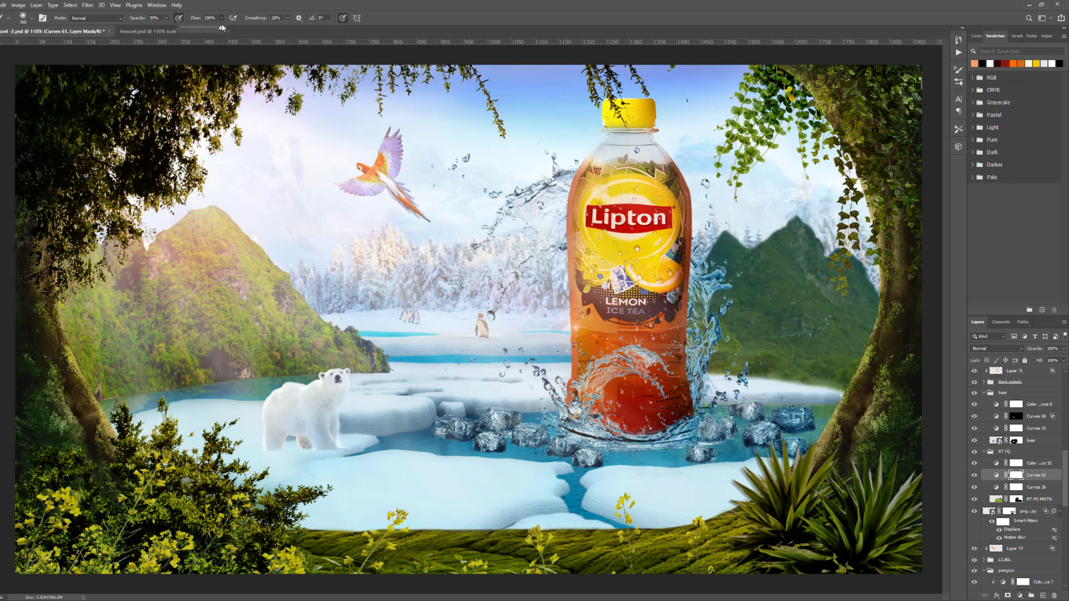
{"action": "left_click_drag", "start_coordinate": [220, 32], "coordinate": [185, 31]}
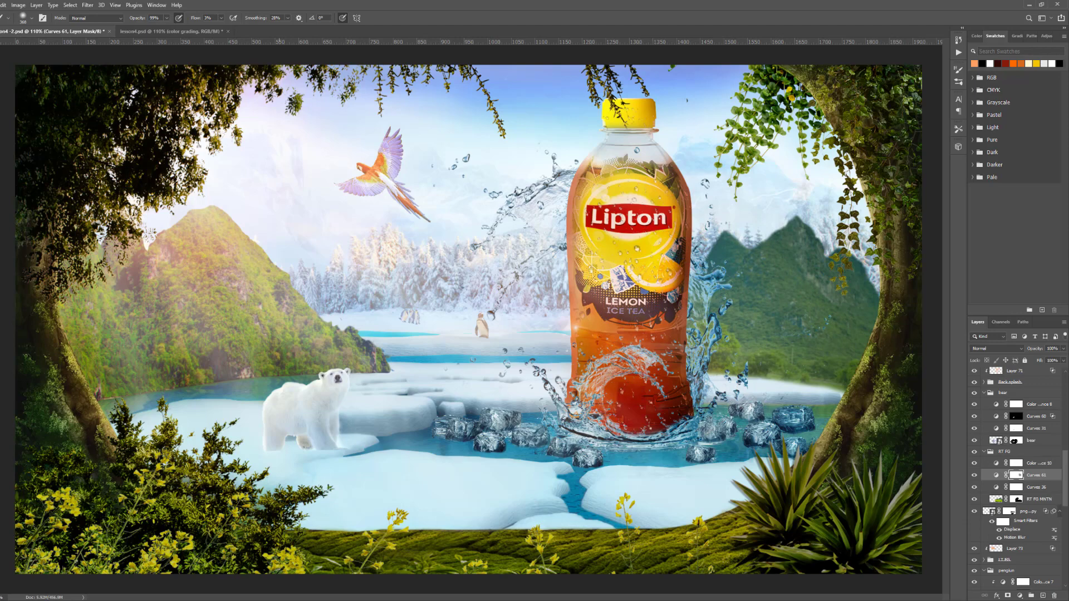
{"action": "scroll", "coordinate": [824, 329], "scroll_direction": "up", "scroll_amount": 1}
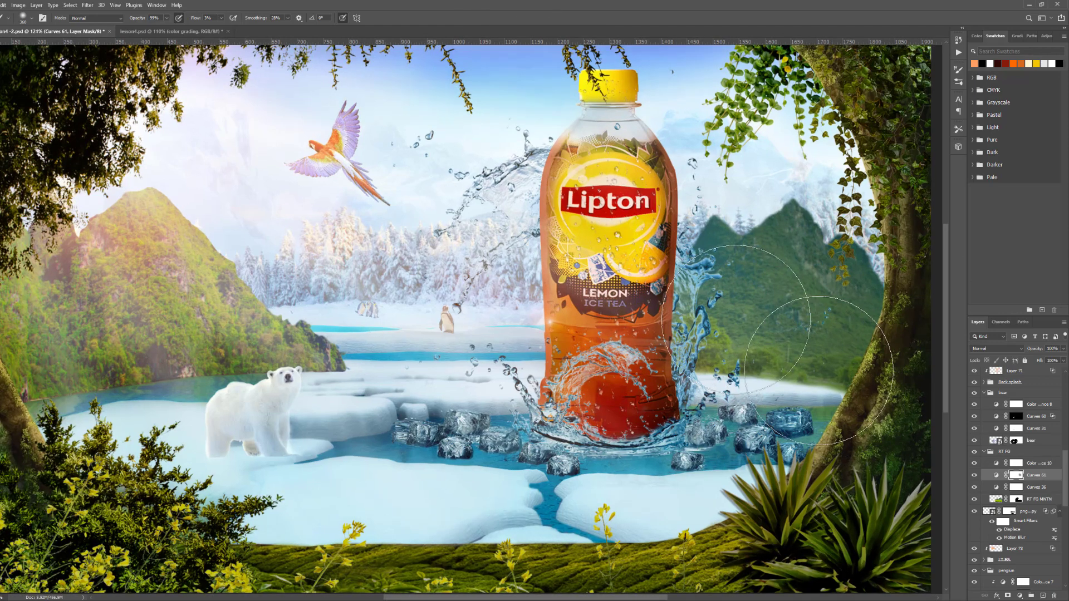
{"action": "left_click_drag", "start_coordinate": [716, 312], "coordinate": [691, 309]}
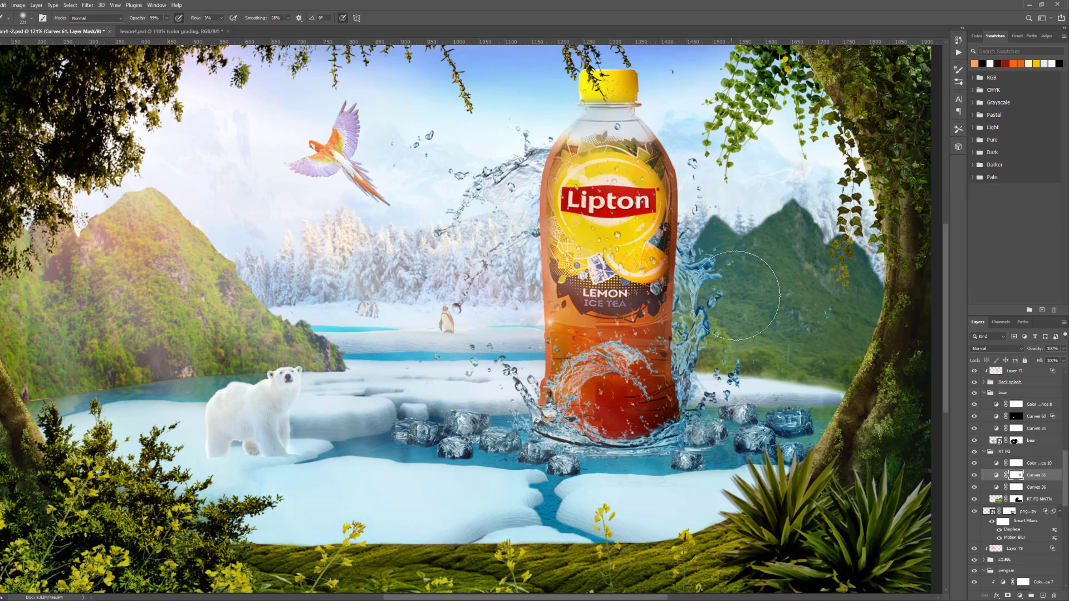
Compare the mountains with and without the new Curves adjustment, and raise the brush flow to 9% to continue painting its mask
{"action": "left_click", "coordinate": [974, 486]}
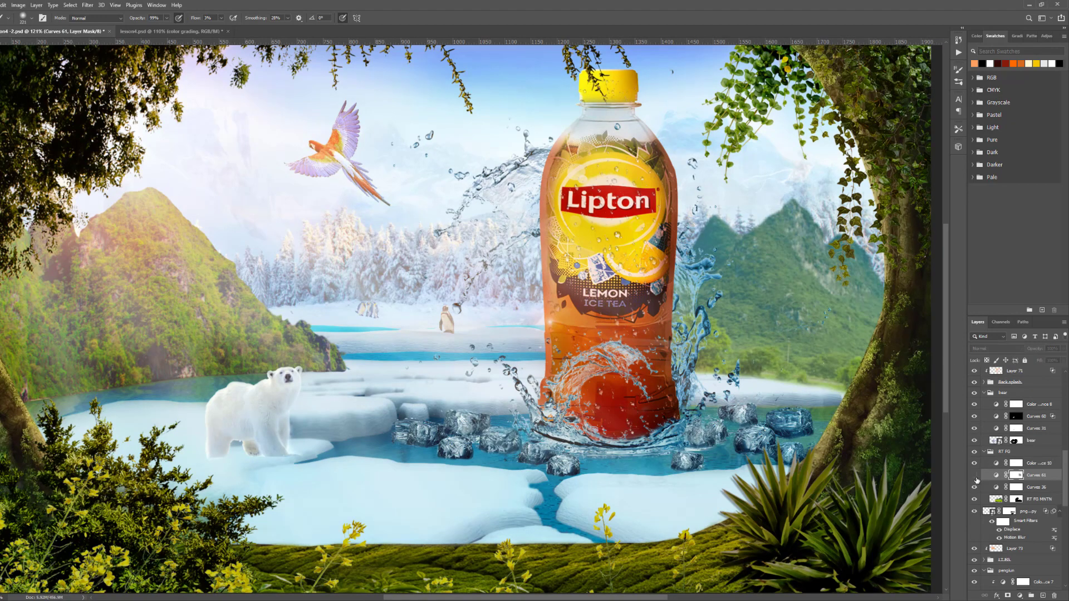
{"action": "left_click", "coordinate": [975, 487]}
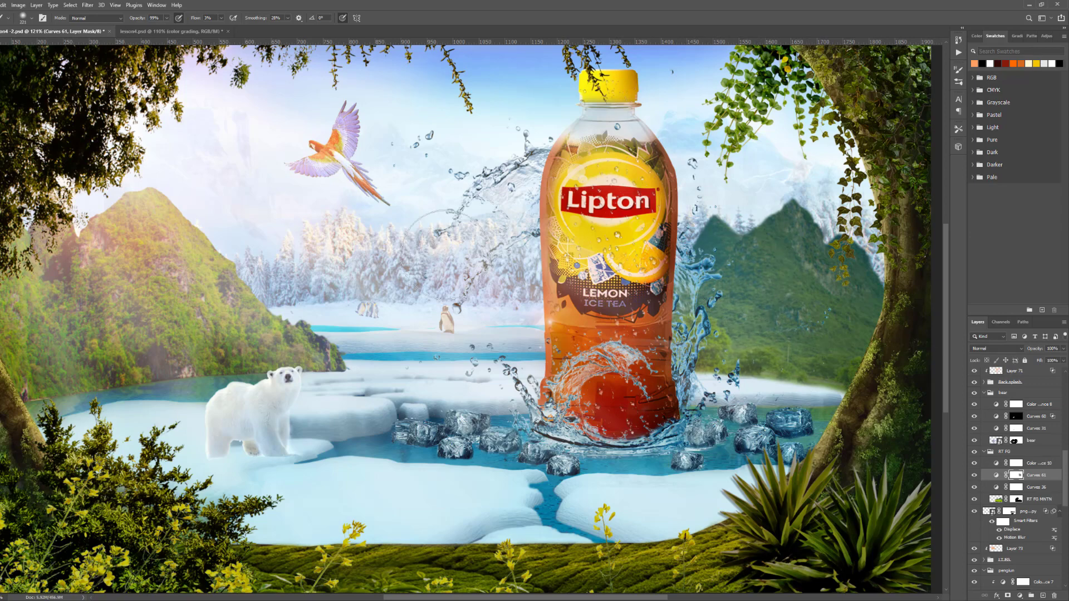
{"action": "left_click", "coordinate": [221, 18]}
{"action": "left_click_drag", "start_coordinate": [223, 32], "coordinate": [225, 31]}
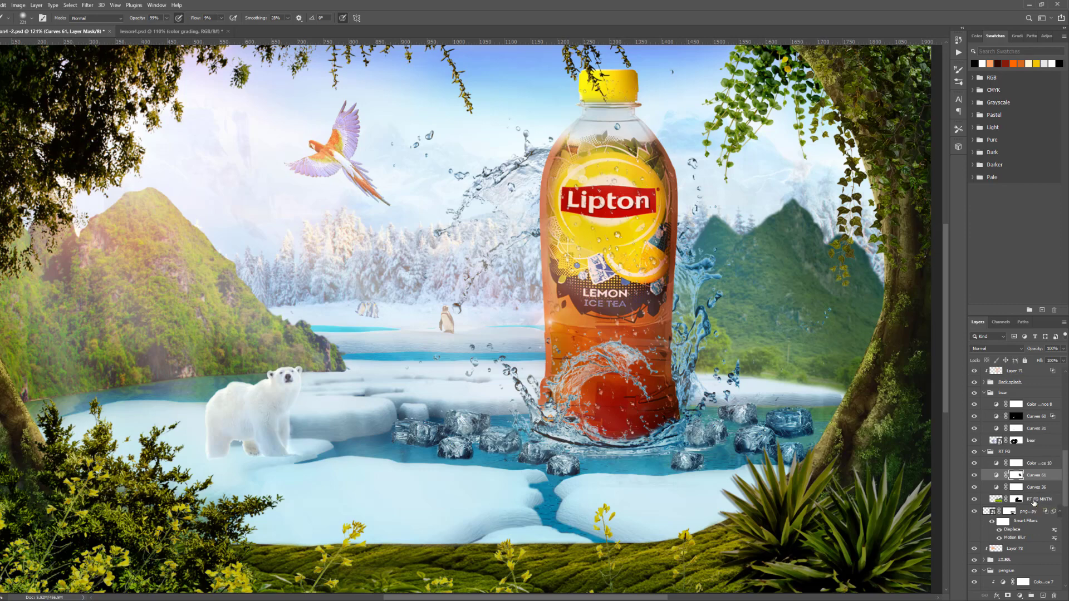
Add a Curves adjustment above Curves 61 in the RT FG group and shift its Red channel white point inward to strengthen red
{"action": "left_click", "coordinate": [1035, 502]}
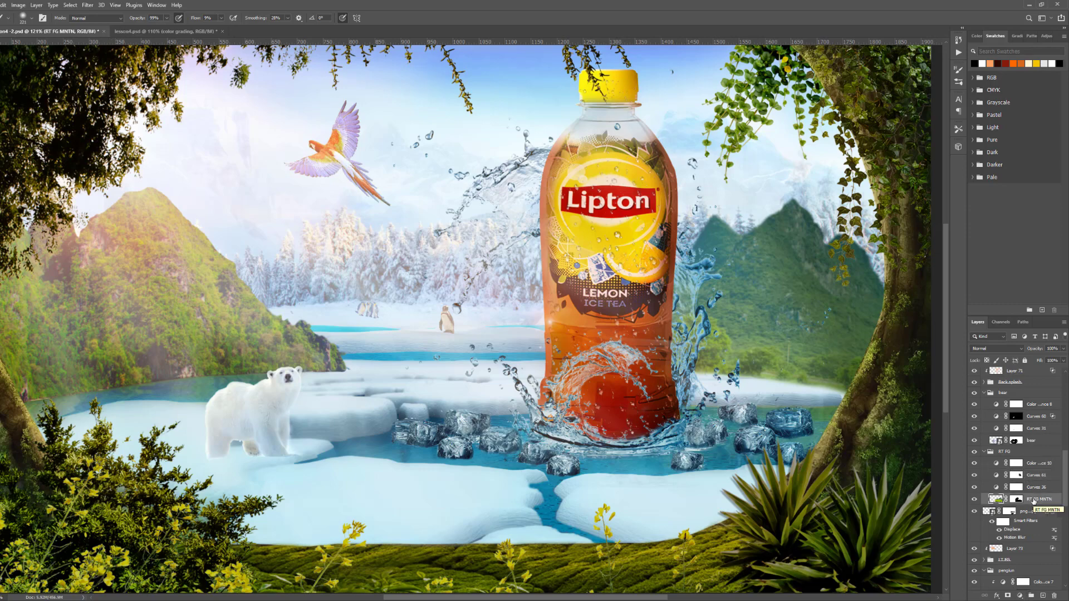
{"action": "left_click", "coordinate": [1033, 476]}
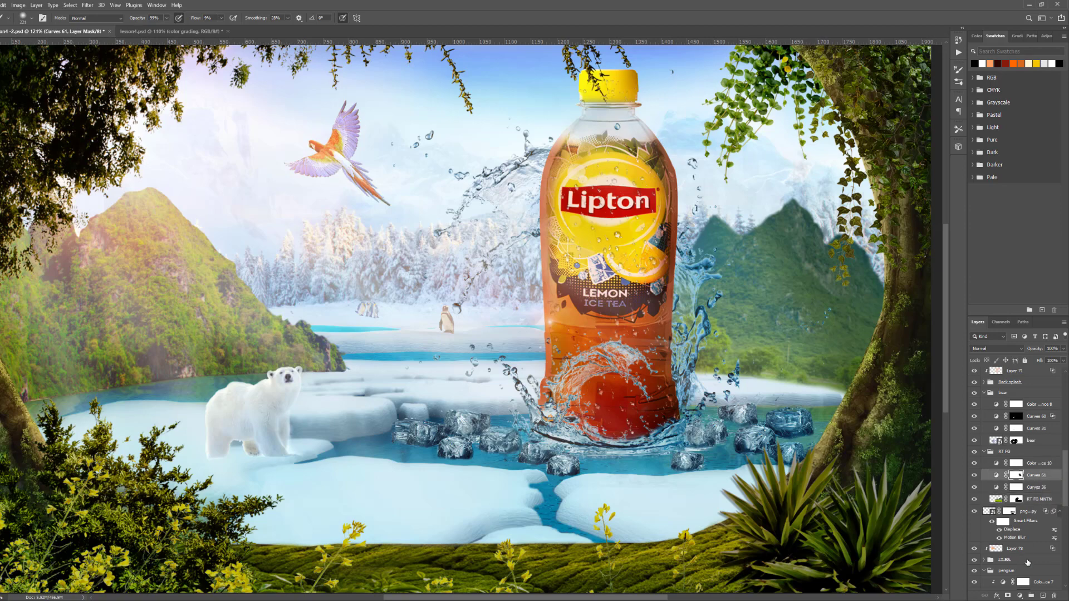
{"action": "left_click", "coordinate": [1020, 596]}
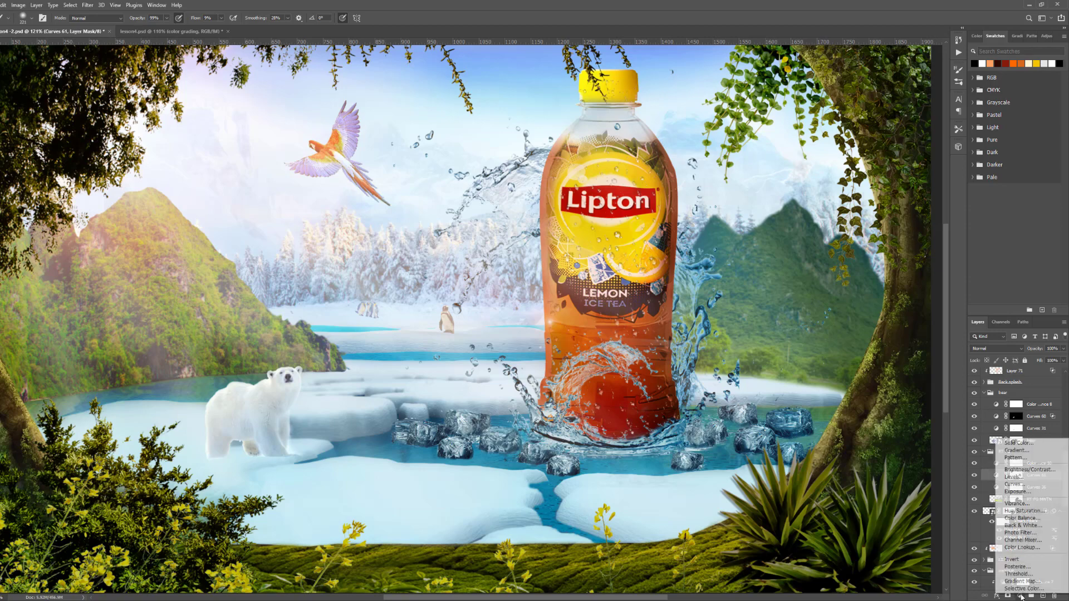
{"action": "left_click", "coordinate": [1024, 483]}
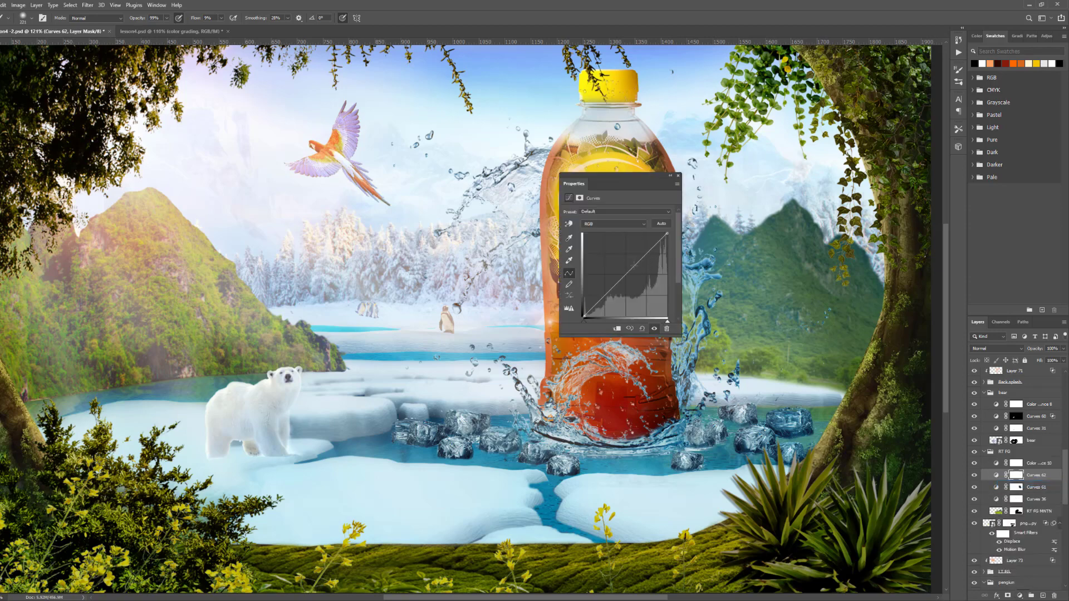
{"action": "left_click", "coordinate": [618, 227]}
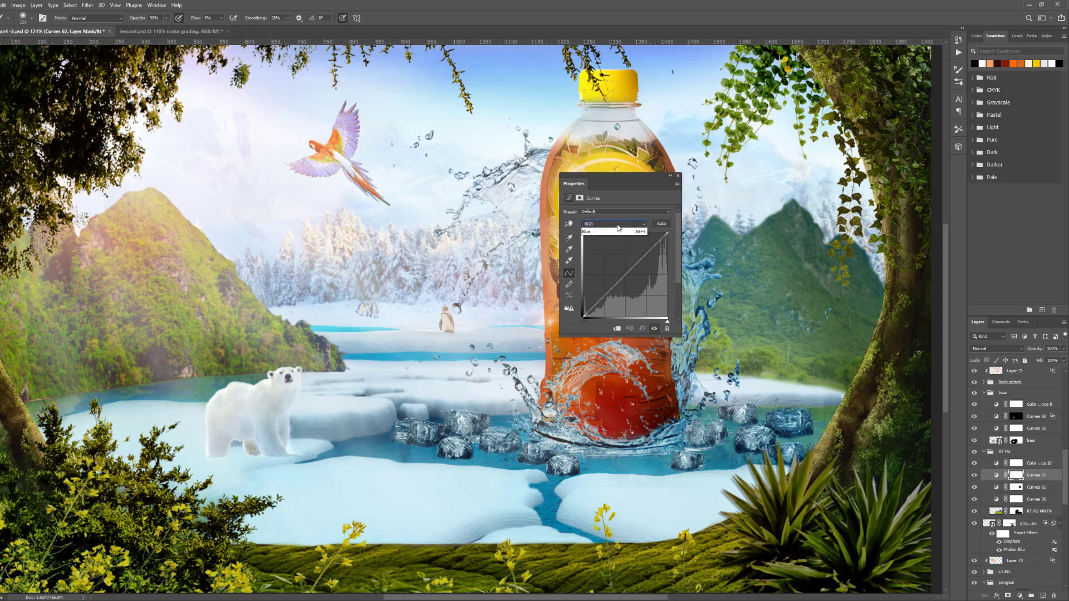
{"action": "left_click", "coordinate": [615, 234]}
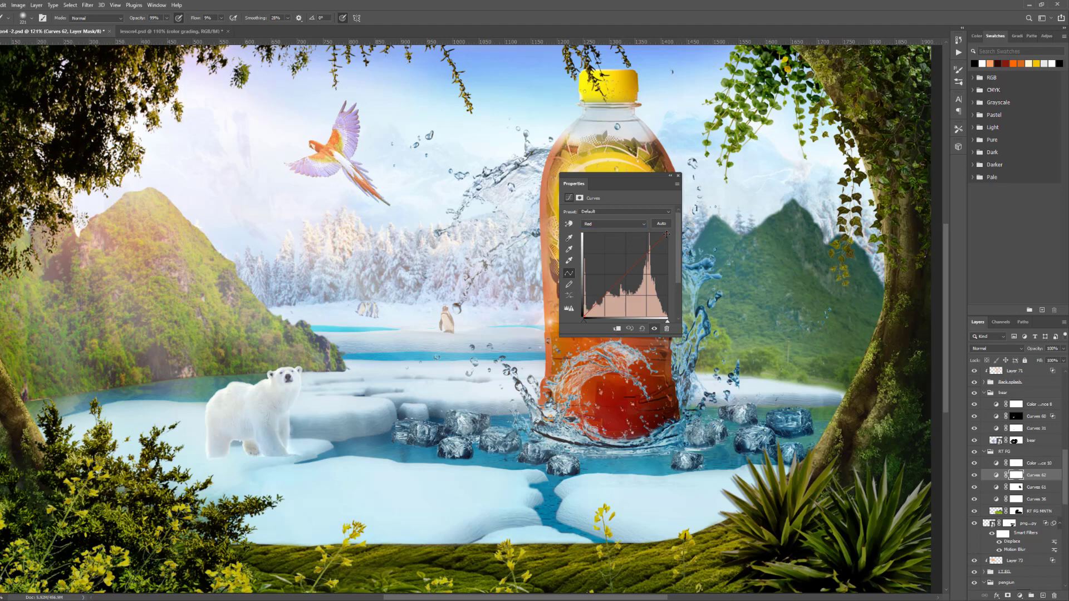
{"action": "left_click_drag", "start_coordinate": [667, 234], "coordinate": [662, 234]}
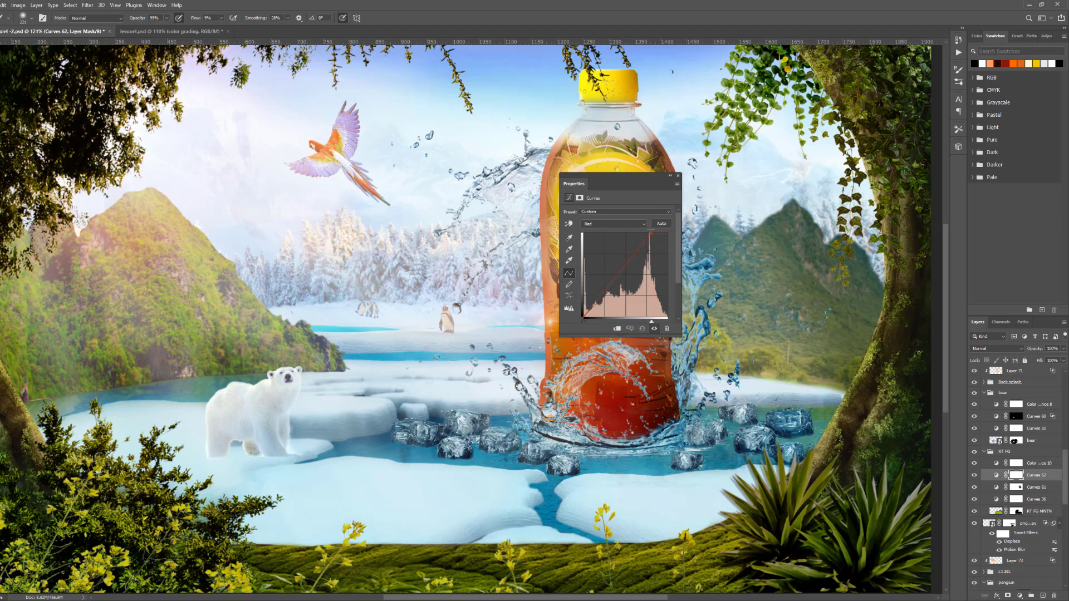
Lower the white point of the new adjustment's Blue channel to warm the right mountains toward yellow
{"action": "left_click", "coordinate": [618, 226]}
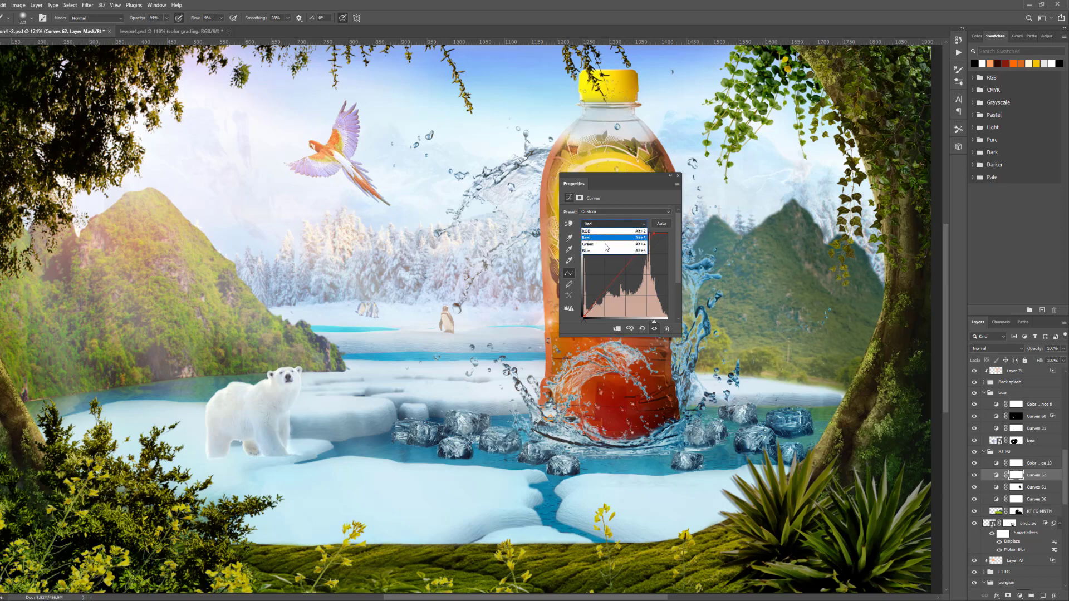
{"action": "left_click", "coordinate": [602, 251]}
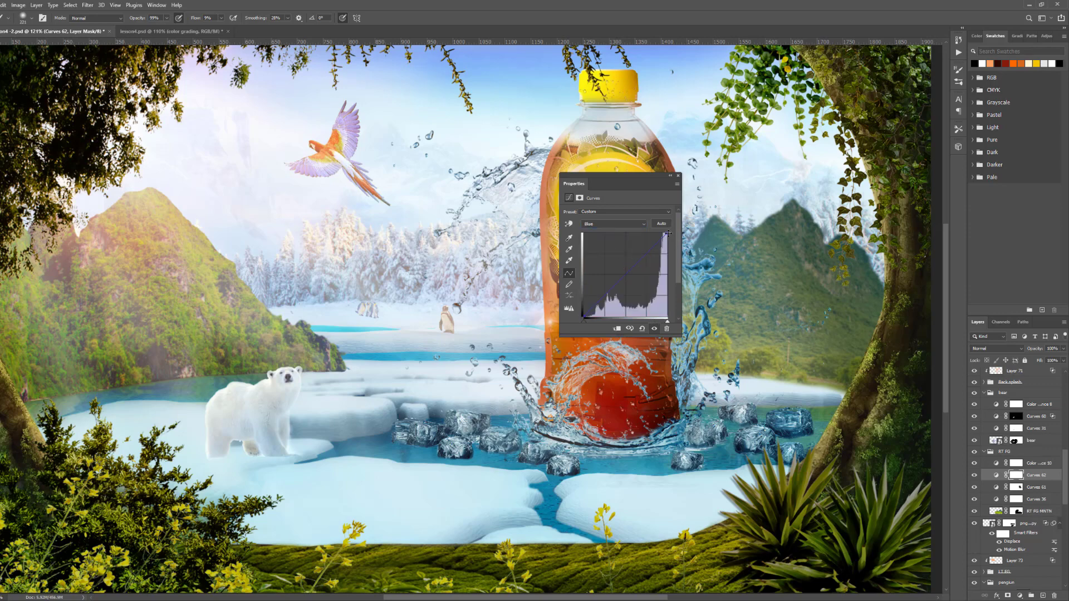
{"action": "left_click_drag", "start_coordinate": [666, 239], "coordinate": [667, 243]}
{"action": "left_click_drag", "start_coordinate": [667, 243], "coordinate": [668, 259]}
{"action": "left_click_drag", "start_coordinate": [668, 243], "coordinate": [669, 244]}
{"action": "left_click", "coordinate": [679, 176]}
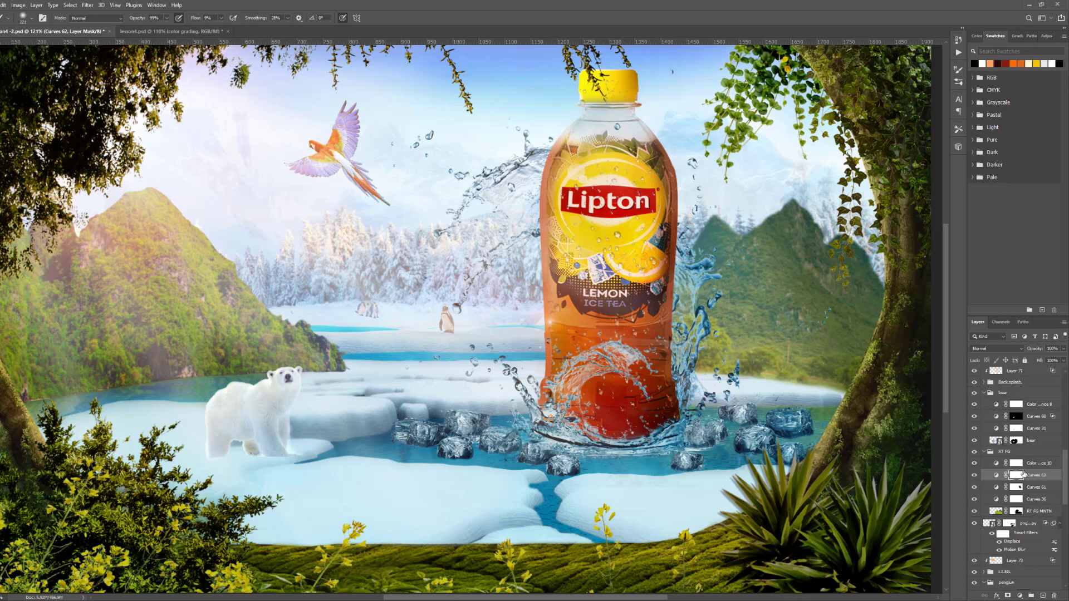
Invert the Curves 62 mask to black and paint the warm tint back onto the mountain slopes beside the splash in white
{"action": "key", "text": "ctrl+i"}
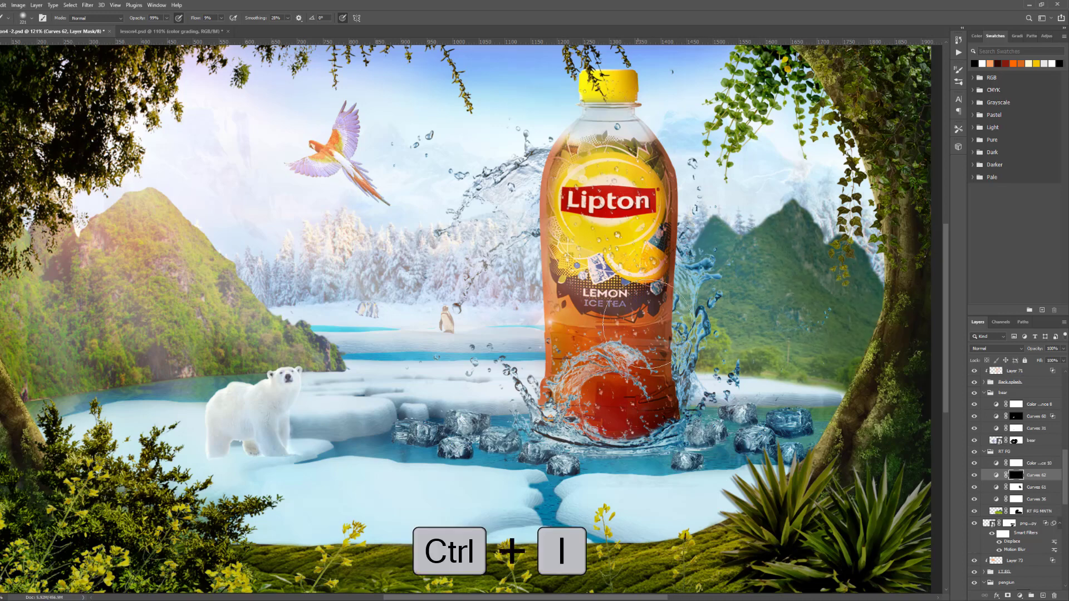
{"action": "key", "text": "x"}
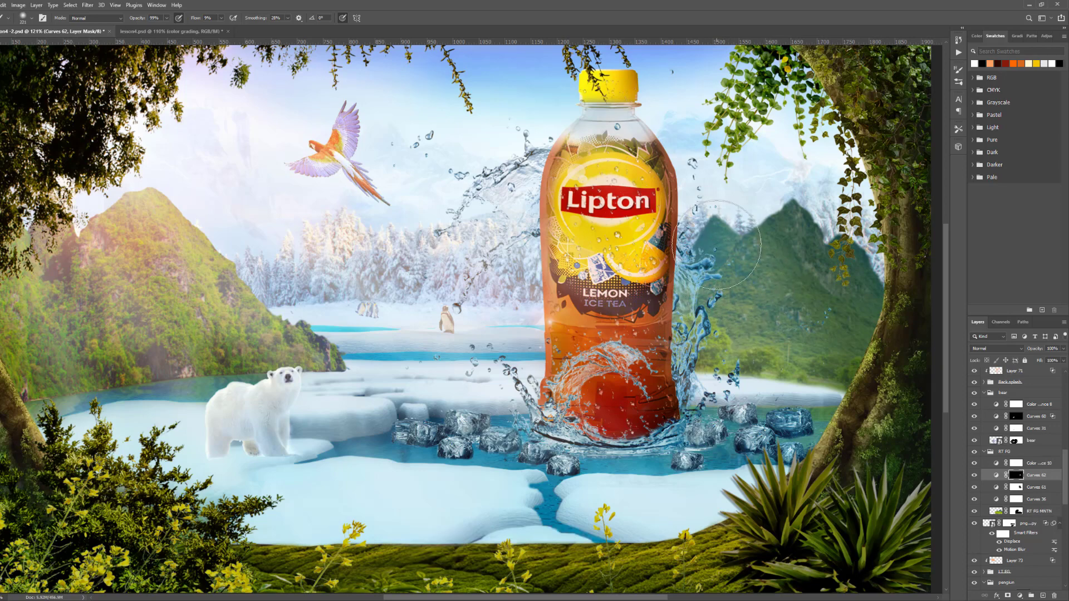
{"action": "mouse_move", "coordinate": [717, 245]}
{"action": "left_mouse_down"}
{"action": "mouse_move", "coordinate": [785, 312]}
{"action": "mouse_move", "coordinate": [780, 262]}
{"action": "mouse_move", "coordinate": [801, 304]}
{"action": "mouse_move", "coordinate": [702, 234]}
{"action": "mouse_move", "coordinate": [697, 313]}
{"action": "left_mouse_up"}
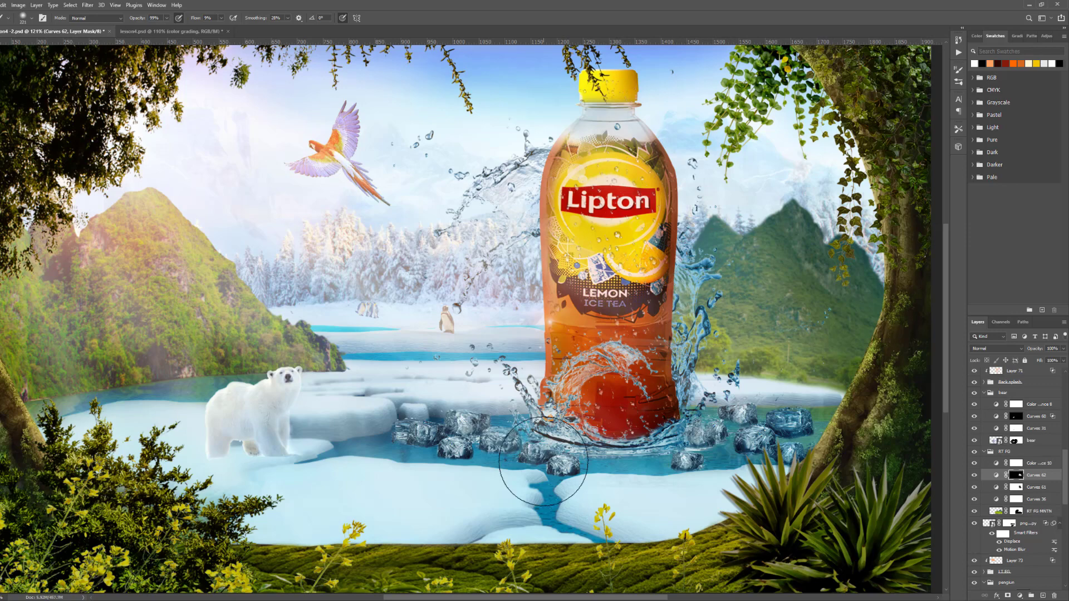
Examine the whole composite at several magnifications to judge the right mountains' colour against the rest of the scene
{"action": "key", "text": "ctrl+minus"}
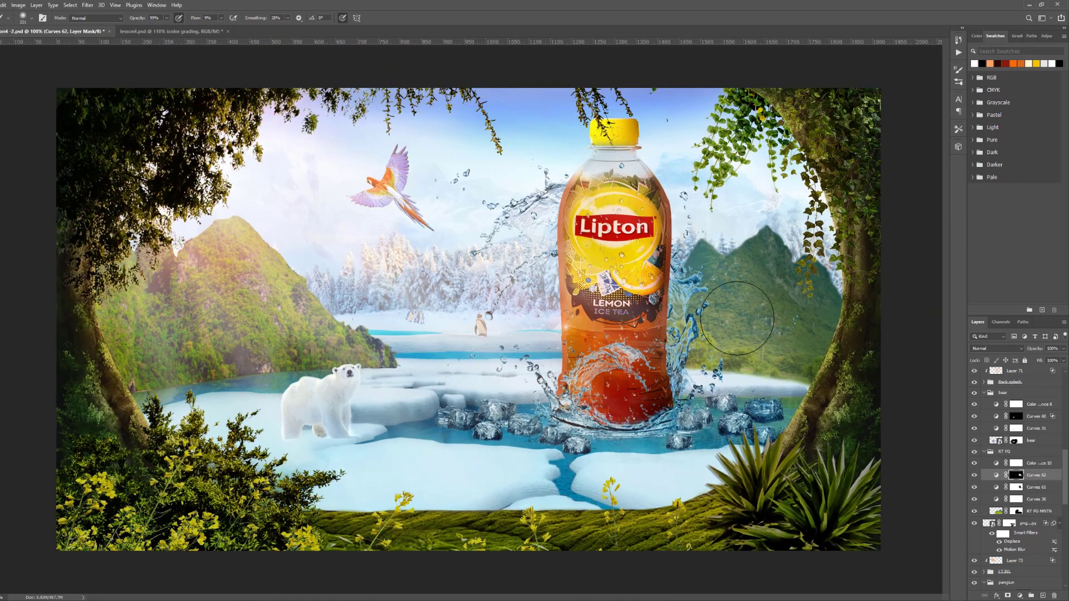
{"action": "scroll", "coordinate": [738, 319], "scroll_direction": "up", "scroll_amount": 1}
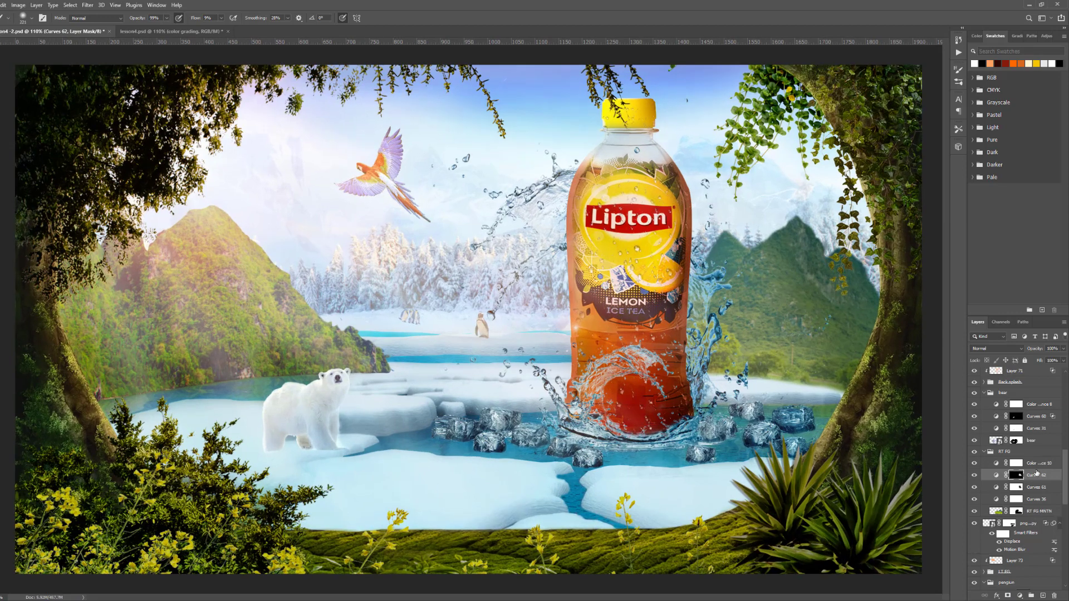
{"action": "left_click", "coordinate": [1017, 349]}
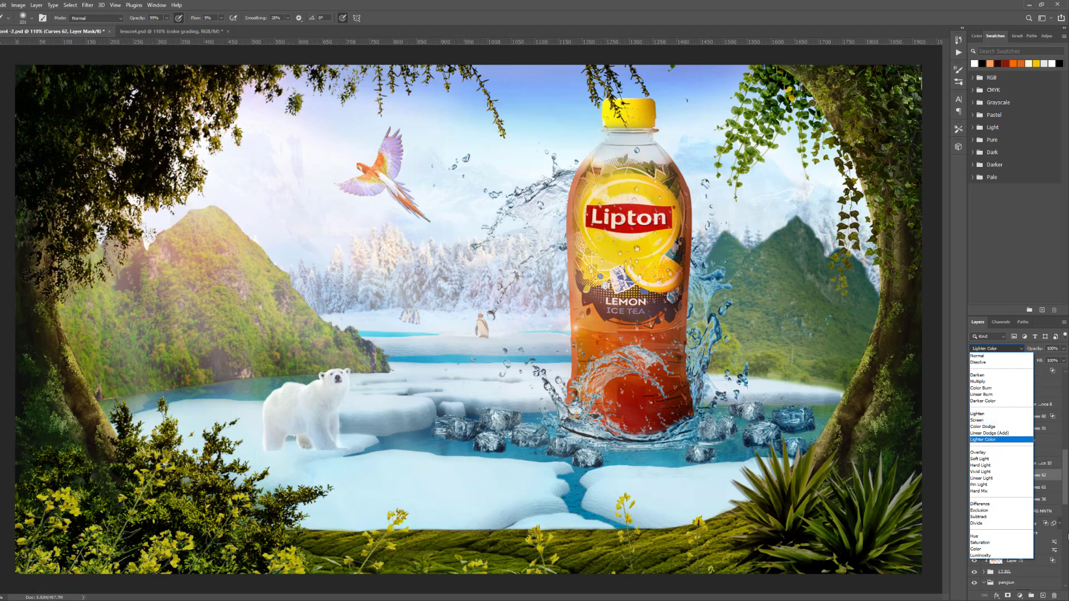
{"action": "left_click", "coordinate": [906, 587]}
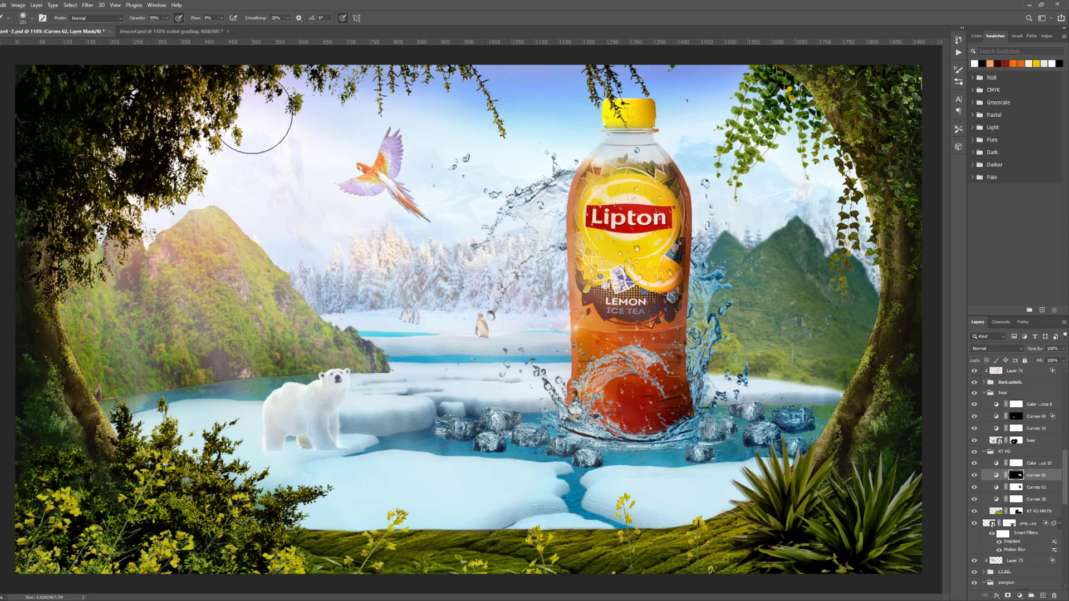
{"action": "scroll", "coordinate": [671, 227], "scroll_direction": "down", "scroll_amount": 2}
{"action": "key", "text": "ctrl+plus"}
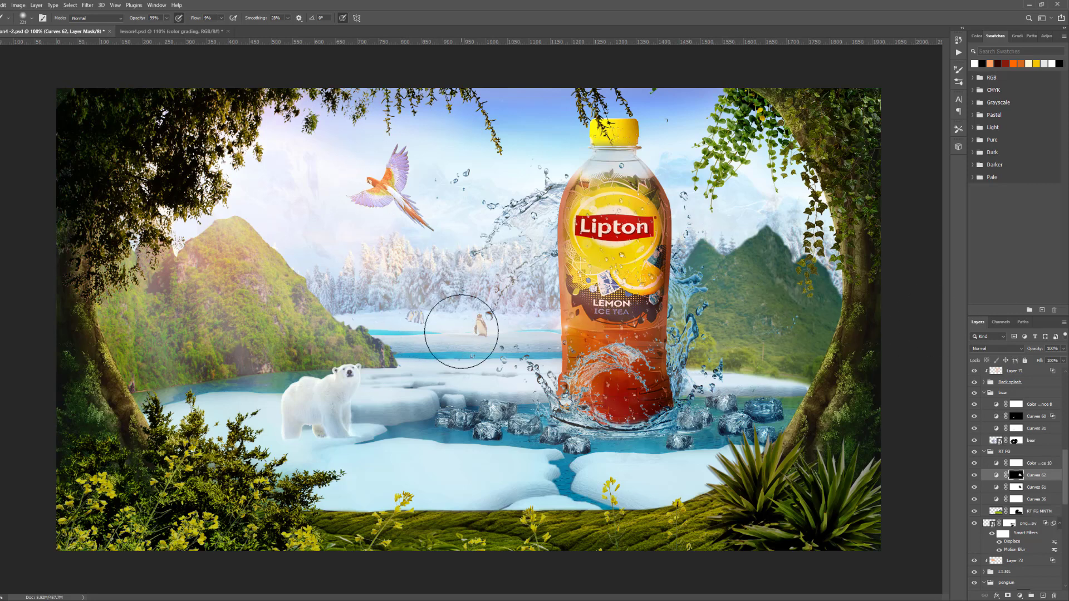
{"action": "scroll", "coordinate": [462, 332], "scroll_direction": "up", "scroll_amount": 2}
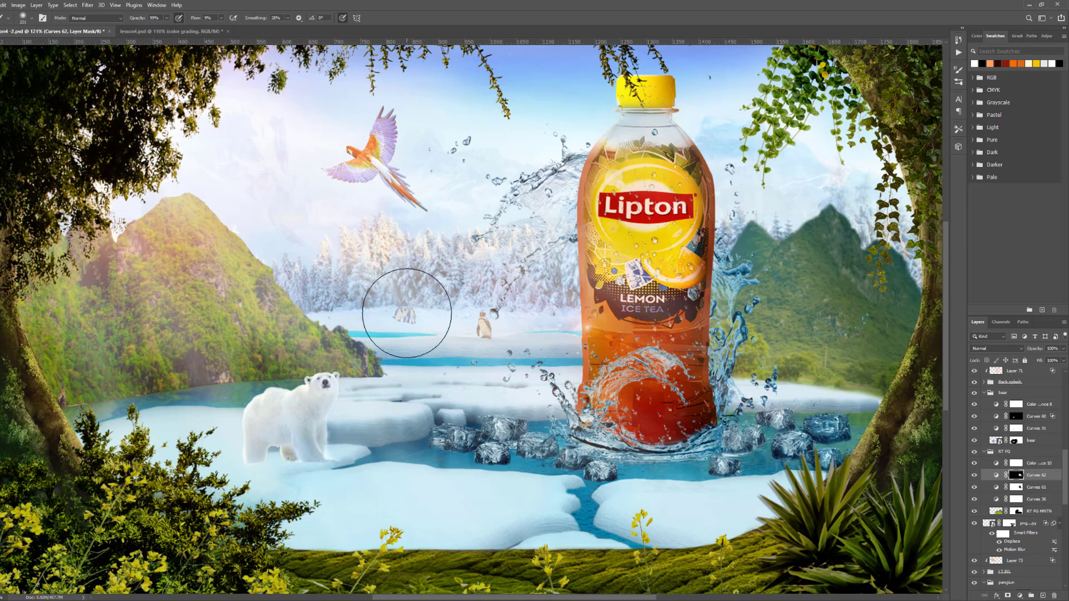
{"action": "scroll", "coordinate": [407, 313], "scroll_direction": "down", "scroll_amount": 3}
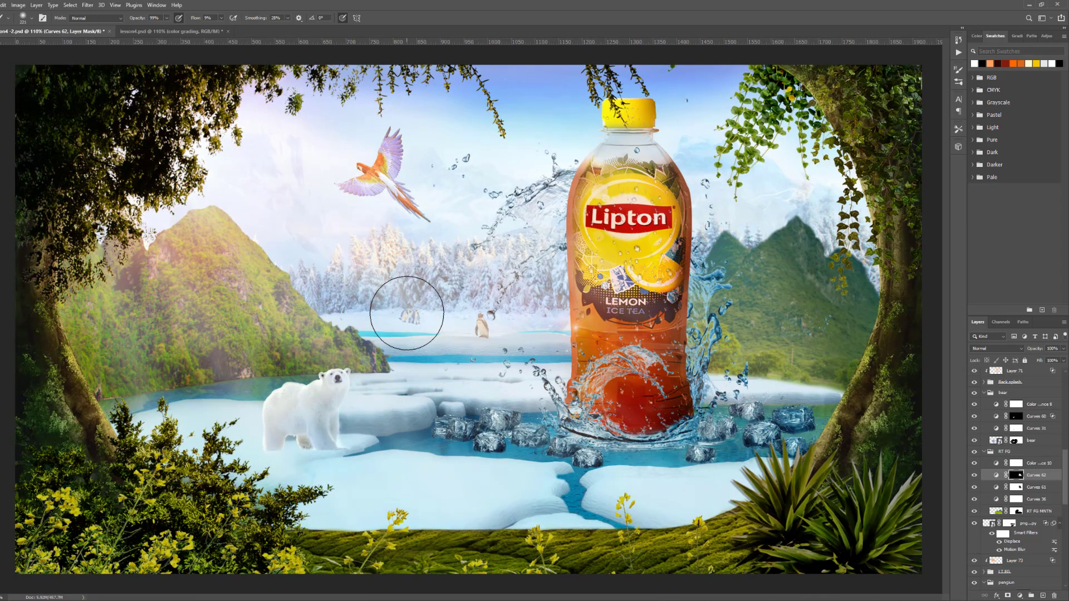
{"action": "scroll", "coordinate": [406, 313], "scroll_direction": "down", "scroll_amount": 2}
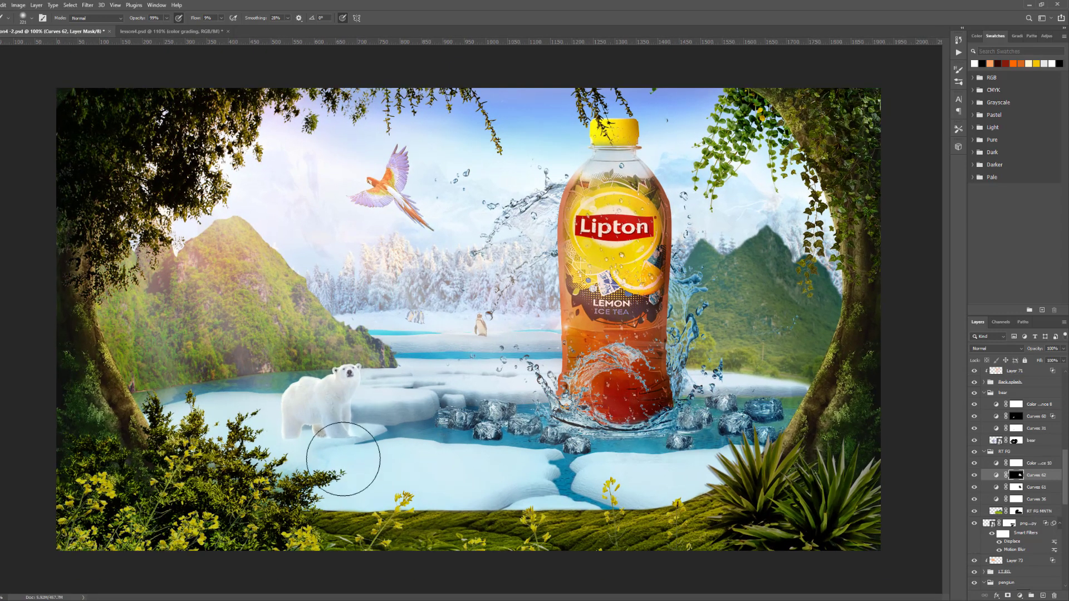
Expand the MG group, toggle its tree and snow layers to identify what each covers, and select the masked snow layer
{"action": "scroll", "coordinate": [1008, 530], "scroll_direction": "down", "scroll_amount": 3}
{"action": "scroll", "coordinate": [1008, 530], "scroll_direction": "down", "scroll_amount": 10}
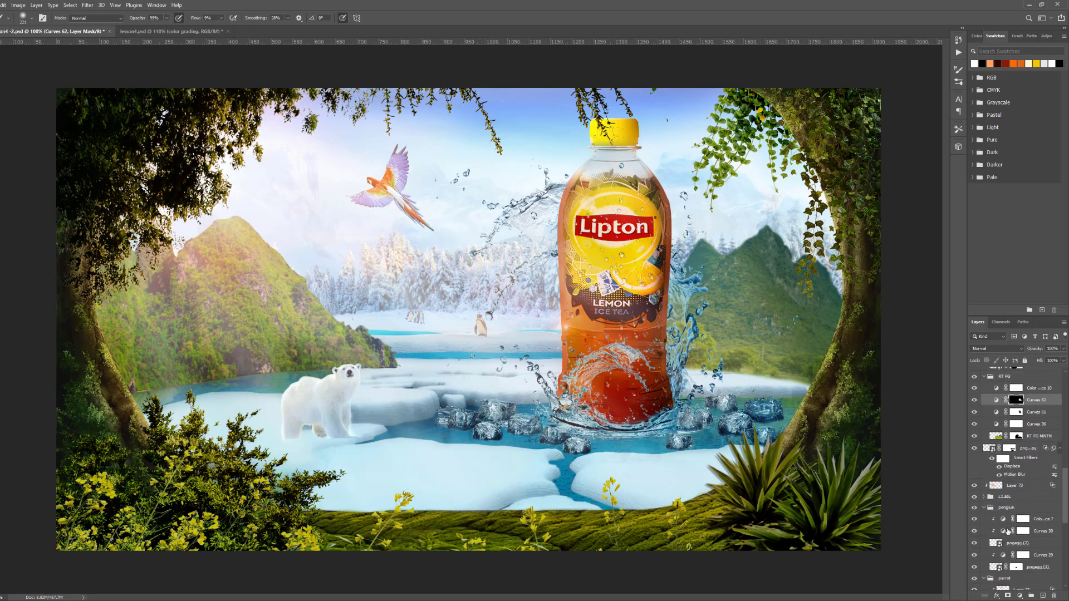
{"action": "scroll", "coordinate": [1008, 501], "scroll_direction": "down", "scroll_amount": 1}
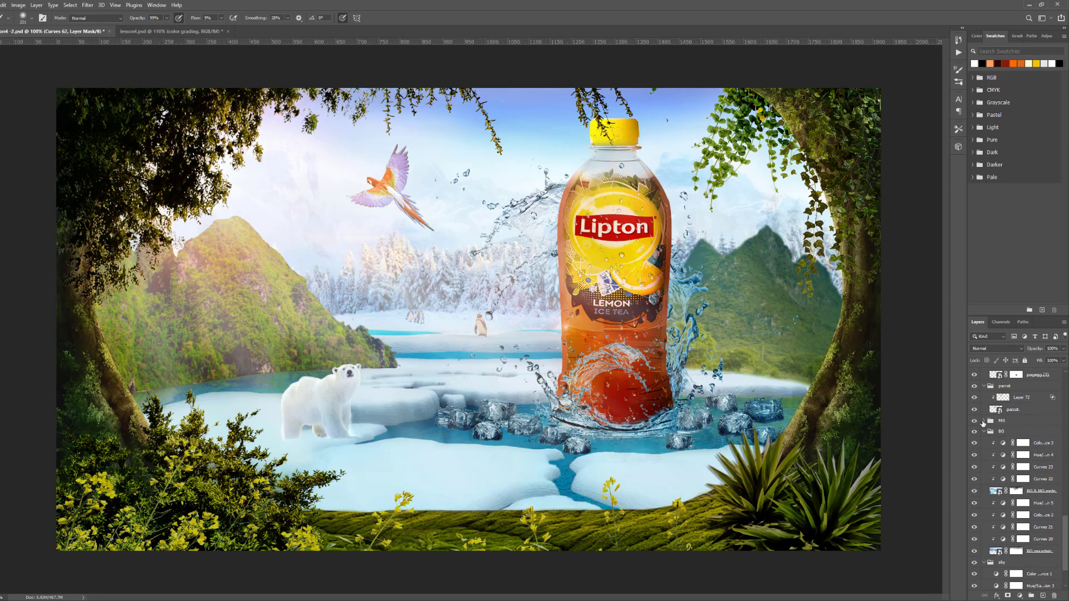
{"action": "left_click", "coordinate": [983, 422]}
{"action": "scroll", "coordinate": [1026, 562], "scroll_direction": "down", "scroll_amount": 1}
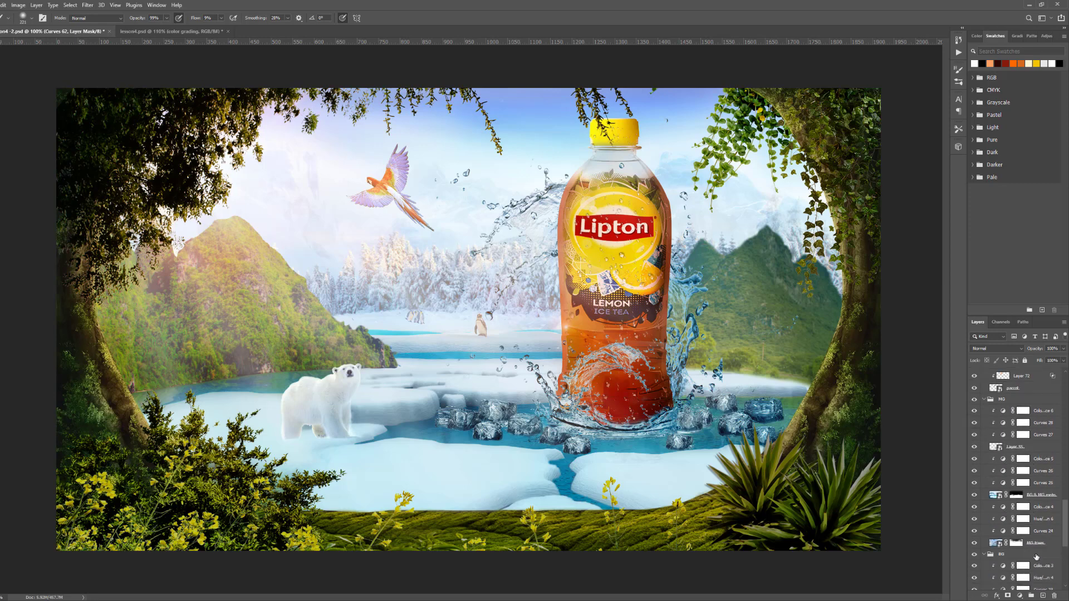
{"action": "left_click", "coordinate": [1039, 544]}
{"action": "left_click", "coordinate": [973, 545]}
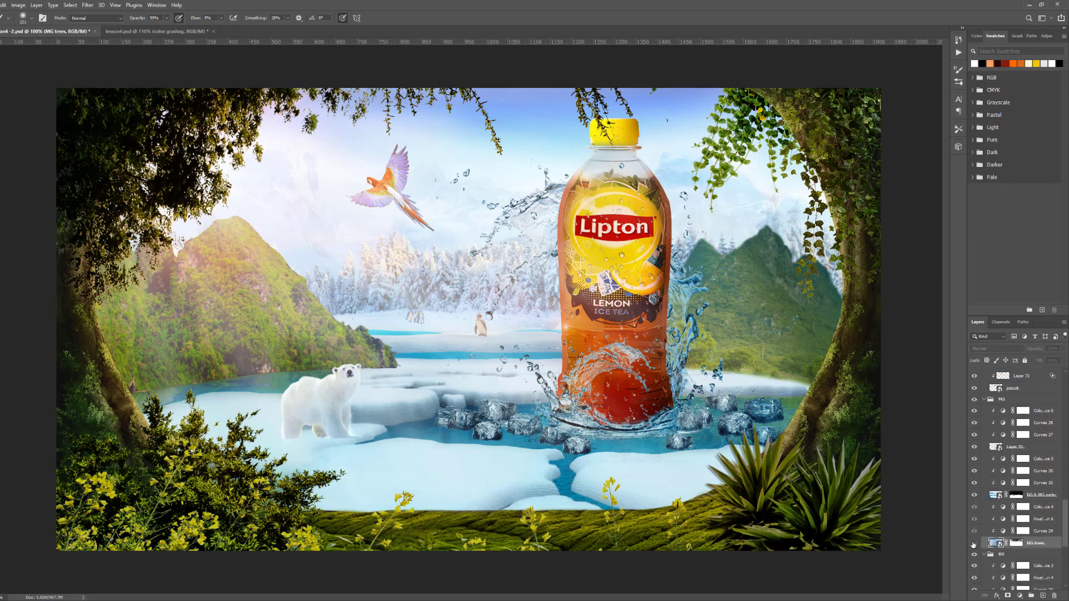
{"action": "left_click", "coordinate": [974, 544]}
{"action": "left_click", "coordinate": [975, 495]}
{"action": "left_click", "coordinate": [975, 495]}
{"action": "left_click", "coordinate": [1035, 496]}
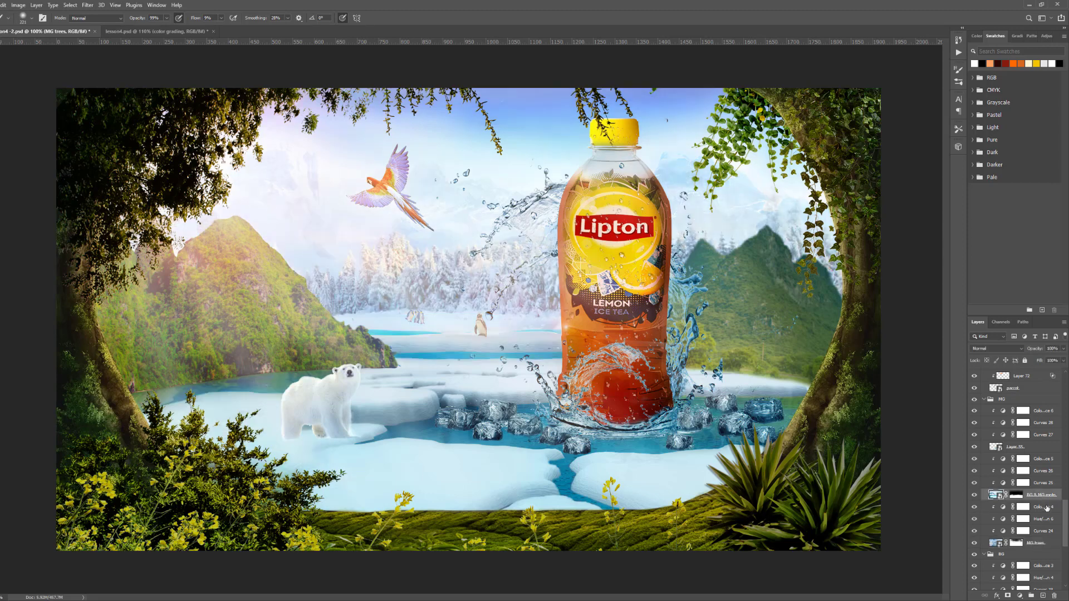
Add a clipped layer above the snow layer, paint soft warm orange over the water and ice near the left mountain, and set it to Screen
{"action": "left_click", "coordinate": [1042, 596]}
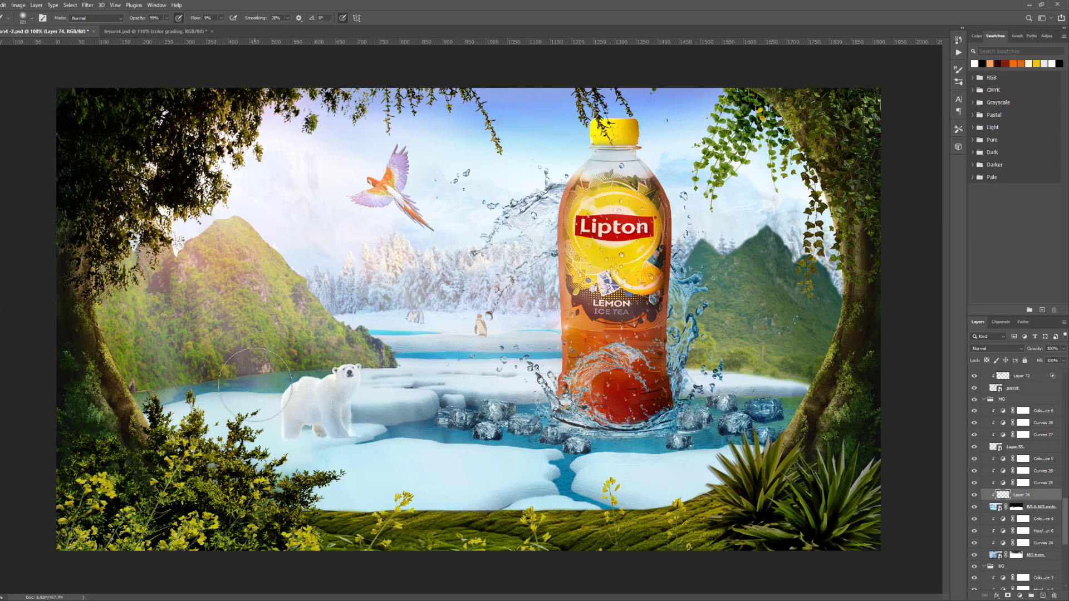
{"action": "mouse_move", "coordinate": [239, 371]}
{"action": "left_mouse_down"}
{"action": "mouse_move", "coordinate": [282, 365]}
{"action": "mouse_move", "coordinate": [291, 381]}
{"action": "mouse_move", "coordinate": [423, 343]}
{"action": "mouse_move", "coordinate": [366, 341]}
{"action": "left_mouse_up"}
{"action": "mouse_move", "coordinate": [392, 344]}
{"action": "left_mouse_down"}
{"action": "mouse_move", "coordinate": [404, 399]}
{"action": "mouse_move", "coordinate": [376, 397]}
{"action": "mouse_move", "coordinate": [484, 383]}
{"action": "mouse_move", "coordinate": [387, 384]}
{"action": "mouse_move", "coordinate": [499, 377]}
{"action": "mouse_move", "coordinate": [382, 390]}
{"action": "mouse_move", "coordinate": [458, 390]}
{"action": "mouse_move", "coordinate": [395, 395]}
{"action": "mouse_move", "coordinate": [216, 453]}
{"action": "mouse_move", "coordinate": [267, 425]}
{"action": "mouse_move", "coordinate": [198, 444]}
{"action": "mouse_move", "coordinate": [298, 405]}
{"action": "left_mouse_up"}
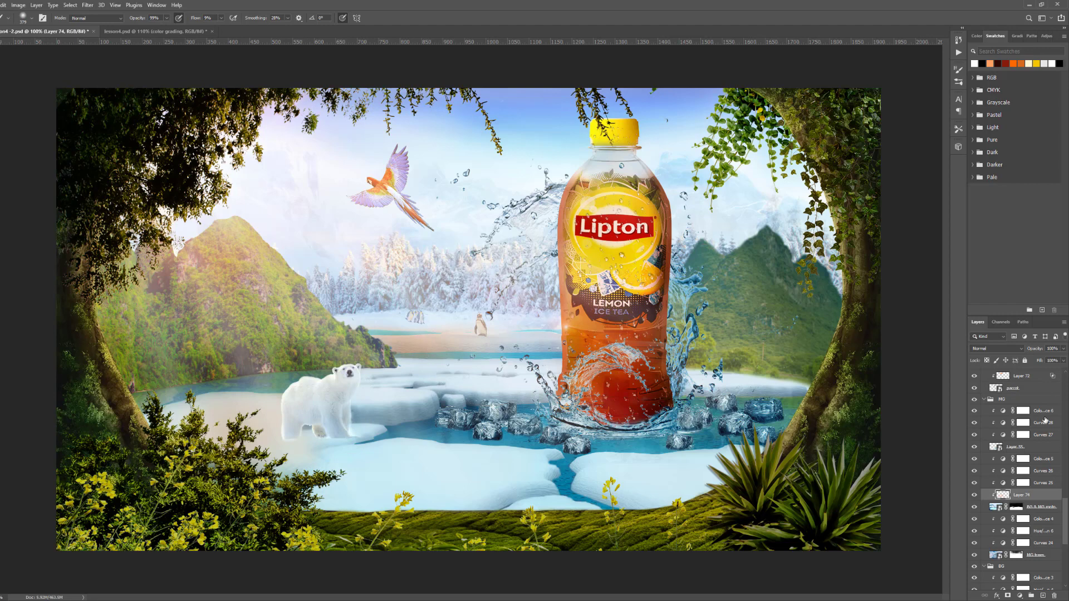
{"action": "left_click", "coordinate": [1016, 350]}
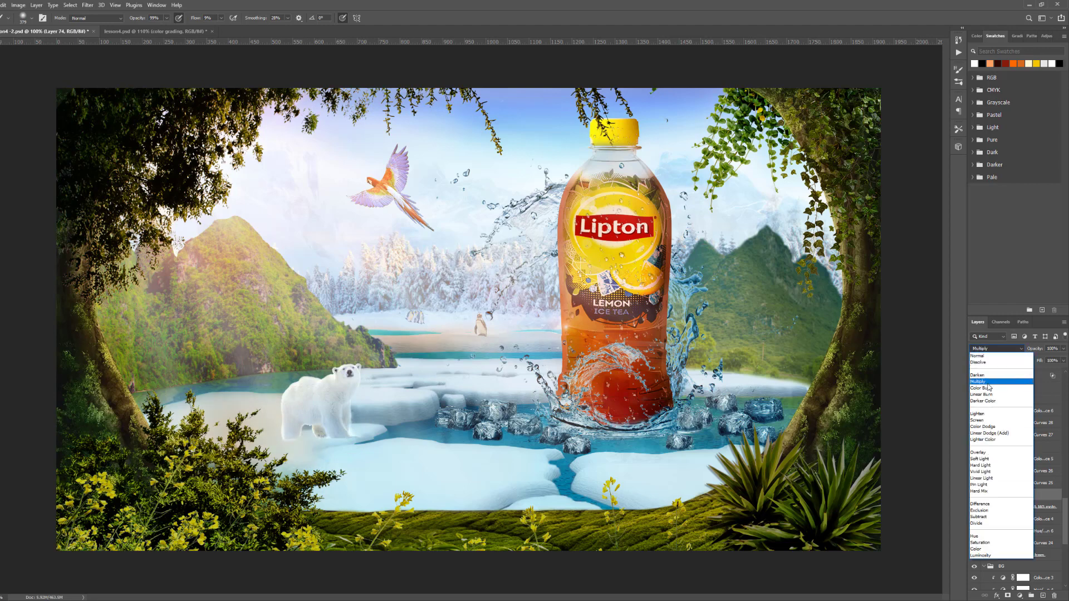
{"action": "left_click", "coordinate": [983, 421]}
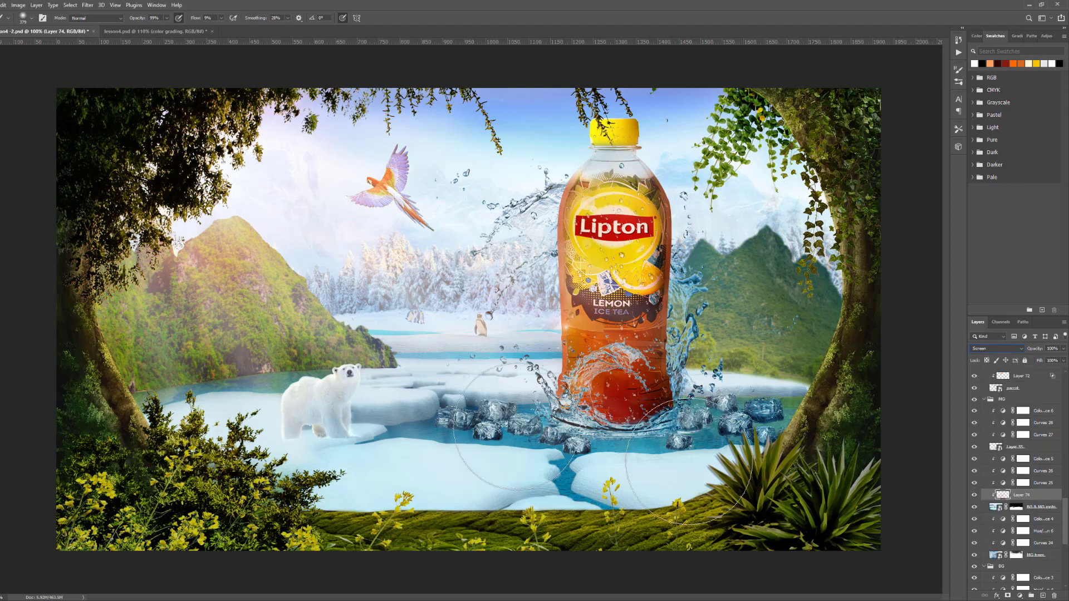
Compare the water and ice with and without the warm glow of Layer 74
{"action": "left_click", "coordinate": [975, 495]}
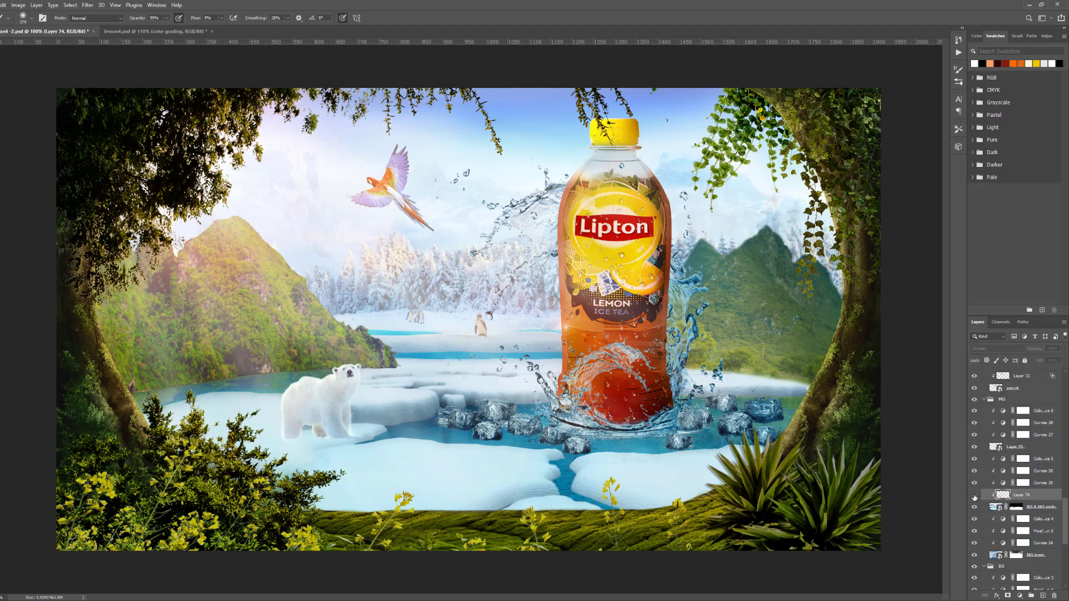
{"action": "left_click", "coordinate": [975, 495]}
{"action": "left_click", "coordinate": [975, 495]}
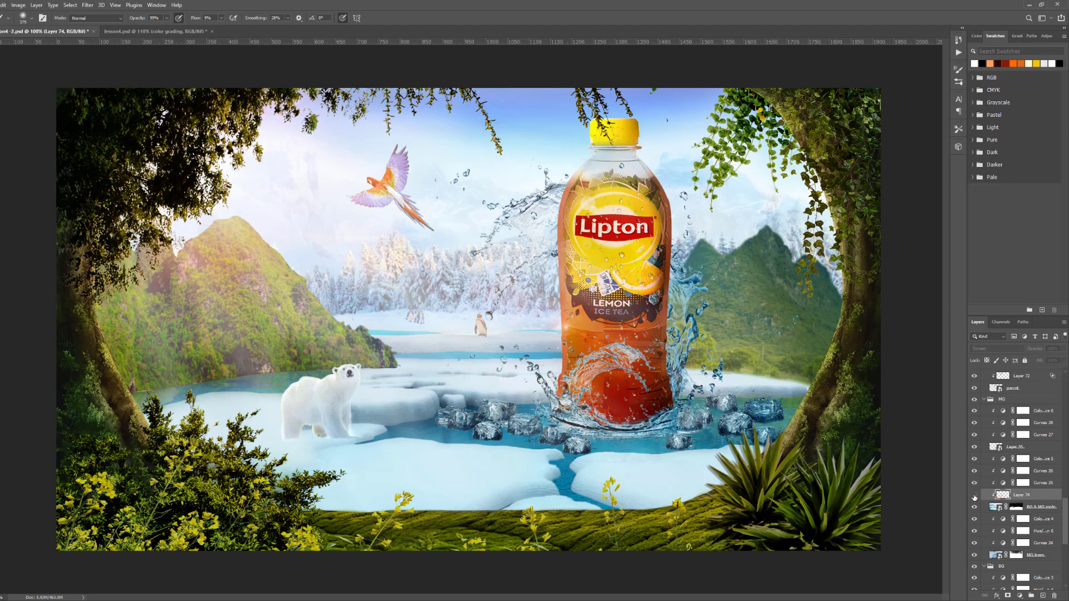
{"action": "left_click", "coordinate": [975, 495]}
Split the underlying-layer shadow range of Layer 74's Blend If to 0/105 so its glow fades in dark areas
{"action": "double_click", "coordinate": [1053, 497]}
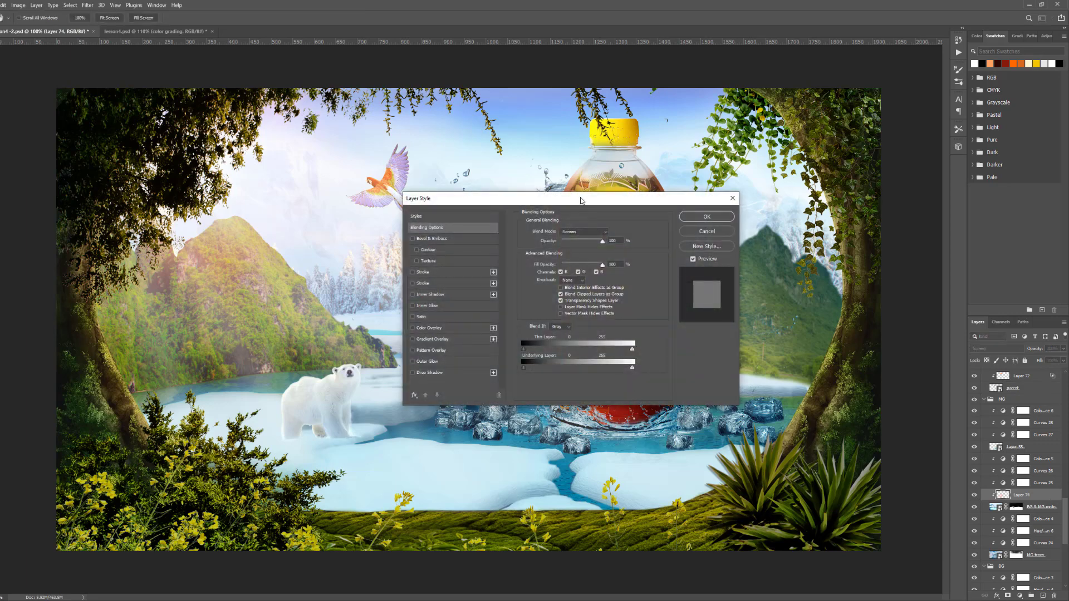
{"action": "left_click_drag", "start_coordinate": [581, 194], "coordinate": [640, 319]}
{"action": "key", "text": "alt"}
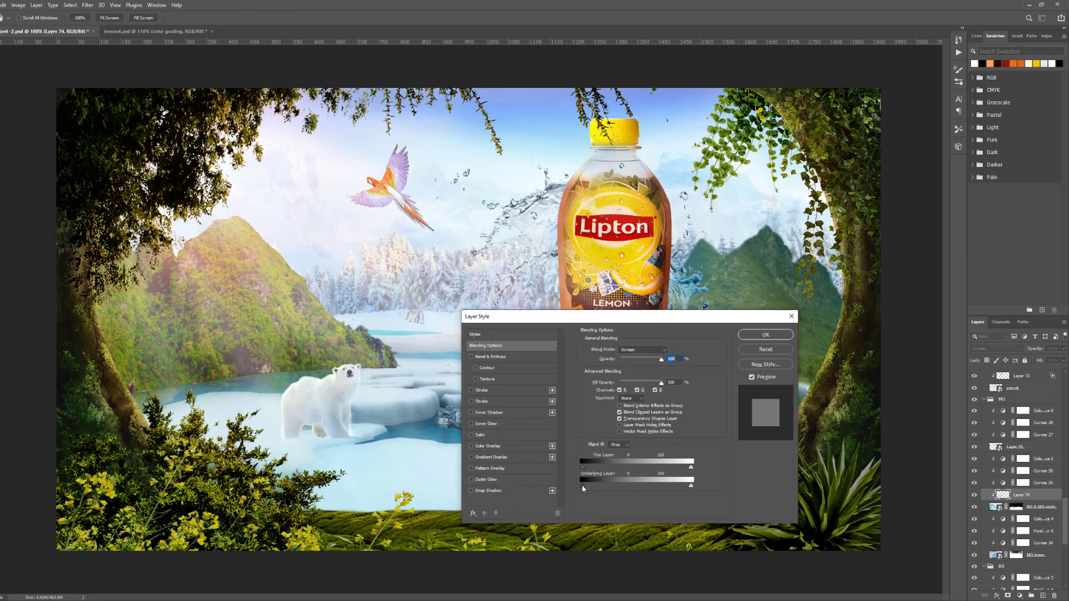
{"action": "left_click_drag", "start_coordinate": [606, 486], "coordinate": [626, 487]}
{"action": "left_click_drag", "start_coordinate": [614, 316], "coordinate": [733, 338]}
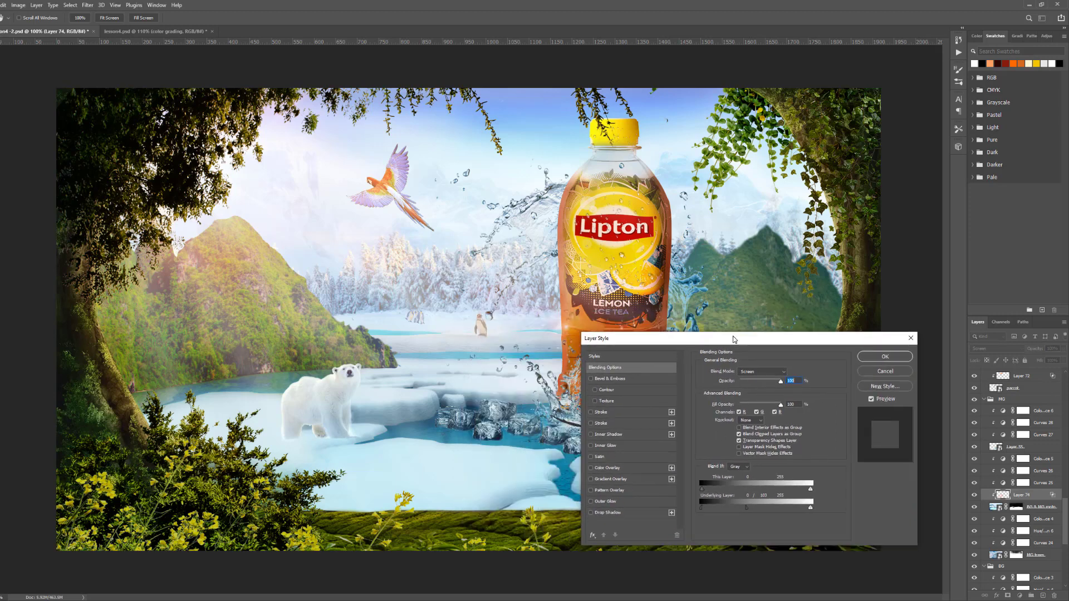
{"action": "left_click", "coordinate": [890, 357]}
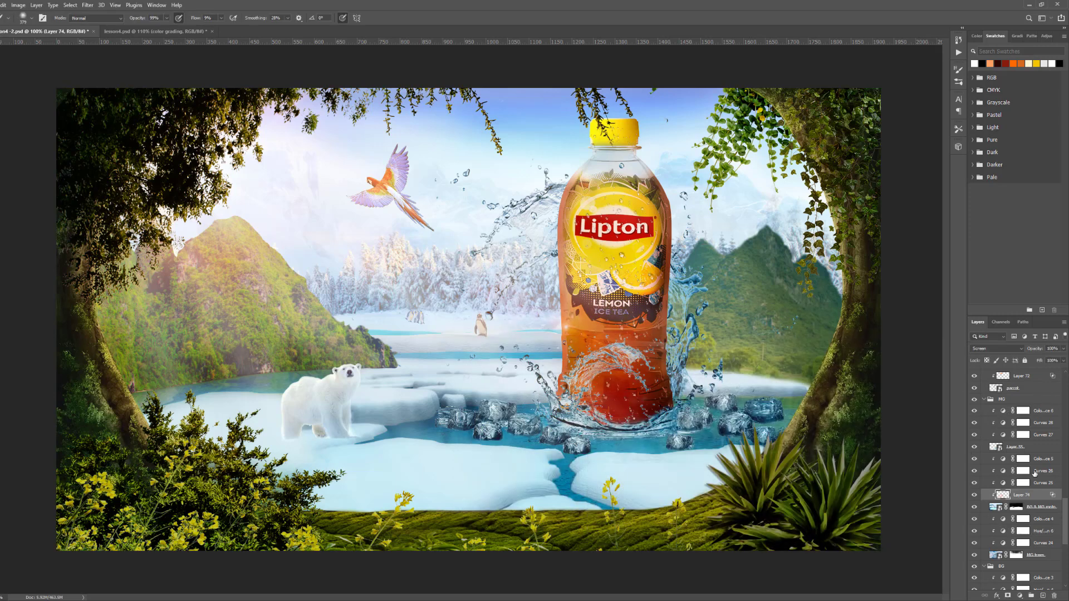
Add a layer clipped to the snow and ice floes, paint soft warm orange around the polar bear, and set it to Screen
{"action": "left_click", "coordinate": [1017, 447]}
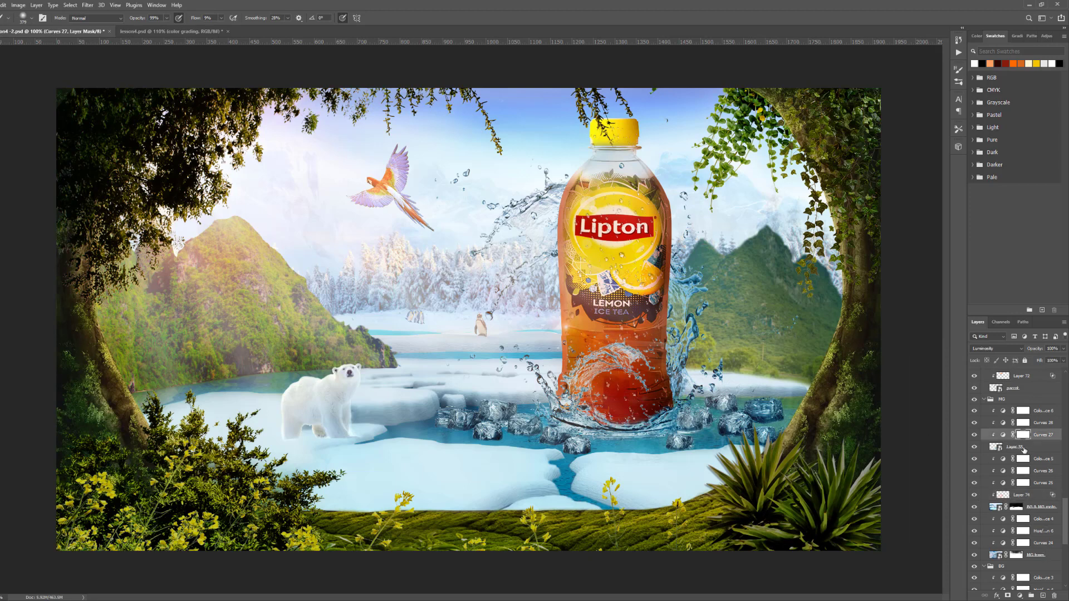
{"action": "left_click", "coordinate": [1043, 596]}
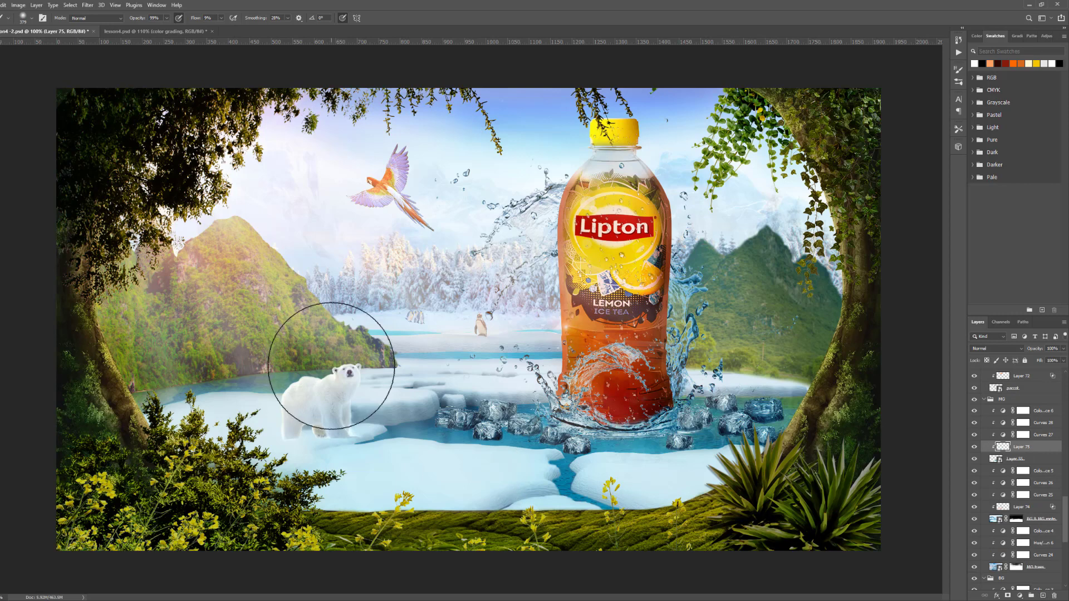
{"action": "mouse_move", "coordinate": [331, 366]}
{"action": "left_mouse_down"}
{"action": "mouse_move", "coordinate": [358, 430]}
{"action": "mouse_move", "coordinate": [326, 429]}
{"action": "mouse_move", "coordinate": [388, 427]}
{"action": "mouse_move", "coordinate": [355, 421]}
{"action": "mouse_move", "coordinate": [351, 455]}
{"action": "mouse_move", "coordinate": [313, 475]}
{"action": "mouse_move", "coordinate": [287, 472]}
{"action": "mouse_move", "coordinate": [391, 494]}
{"action": "mouse_move", "coordinate": [323, 495]}
{"action": "mouse_move", "coordinate": [544, 453]}
{"action": "mouse_move", "coordinate": [494, 466]}
{"action": "mouse_move", "coordinate": [413, 458]}
{"action": "mouse_move", "coordinate": [457, 495]}
{"action": "mouse_move", "coordinate": [536, 473]}
{"action": "mouse_move", "coordinate": [589, 480]}
{"action": "mouse_move", "coordinate": [575, 488]}
{"action": "mouse_move", "coordinate": [413, 402]}
{"action": "mouse_move", "coordinate": [432, 388]}
{"action": "mouse_move", "coordinate": [566, 364]}
{"action": "mouse_move", "coordinate": [635, 375]}
{"action": "mouse_move", "coordinate": [650, 365]}
{"action": "mouse_move", "coordinate": [512, 447]}
{"action": "mouse_move", "coordinate": [482, 413]}
{"action": "mouse_move", "coordinate": [430, 411]}
{"action": "mouse_move", "coordinate": [448, 475]}
{"action": "mouse_move", "coordinate": [625, 468]}
{"action": "mouse_move", "coordinate": [497, 495]}
{"action": "mouse_move", "coordinate": [329, 515]}
{"action": "mouse_move", "coordinate": [343, 515]}
{"action": "mouse_move", "coordinate": [283, 411]}
{"action": "left_mouse_up"}
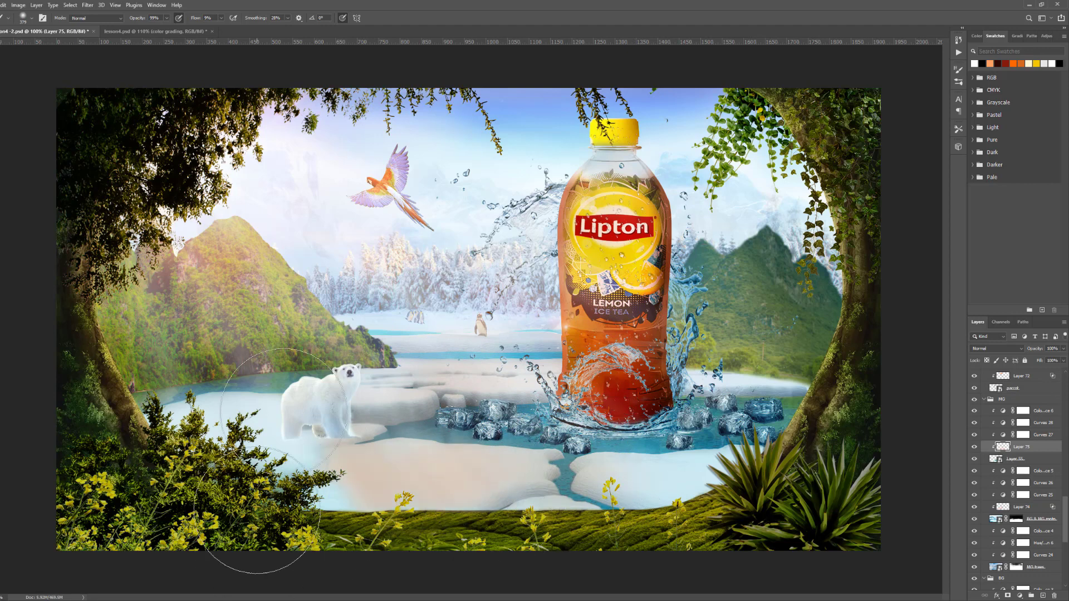
{"action": "left_click", "coordinate": [1020, 353]}
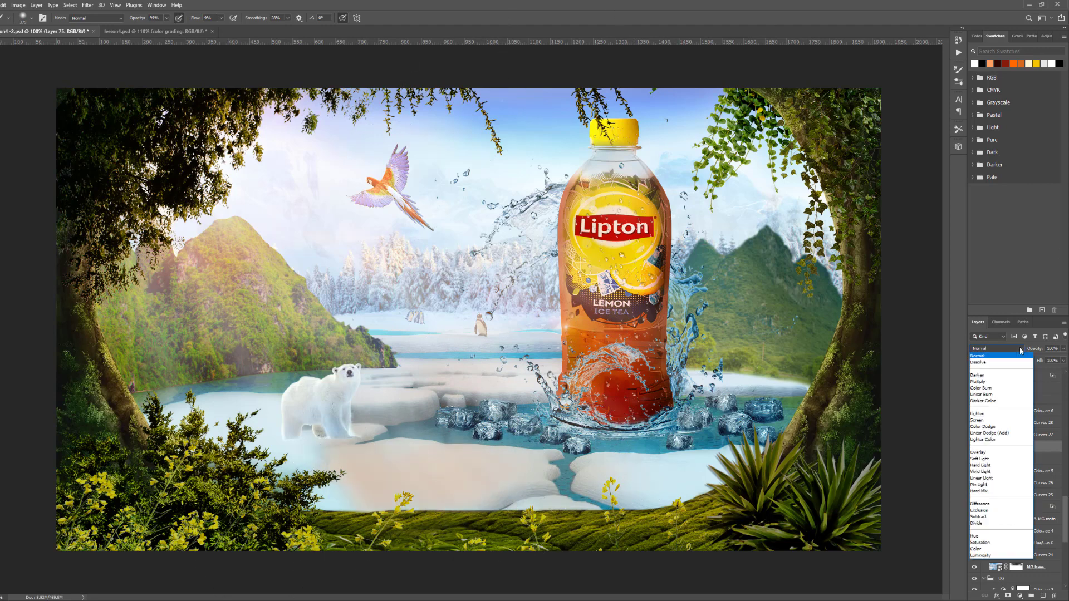
{"action": "left_click", "coordinate": [976, 422]}
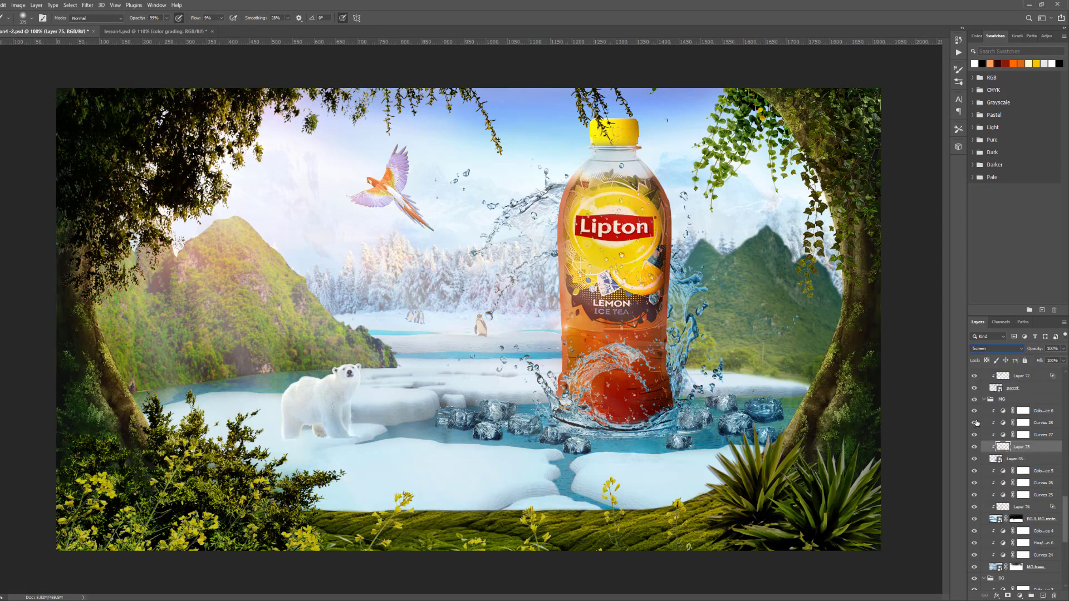
Split the underlying-layer shadow range of Layer 75's Blend If so the orange glow fades smoothly over darker ice
{"action": "double_click", "coordinate": [1046, 451]}
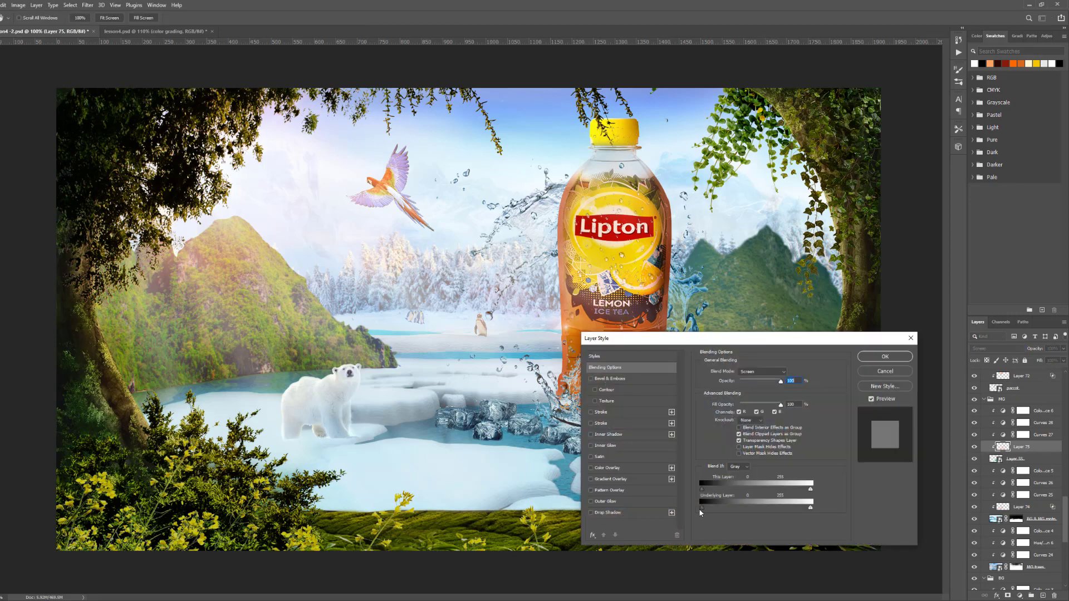
{"action": "left_click_drag", "start_coordinate": [707, 338], "coordinate": [700, 117]}
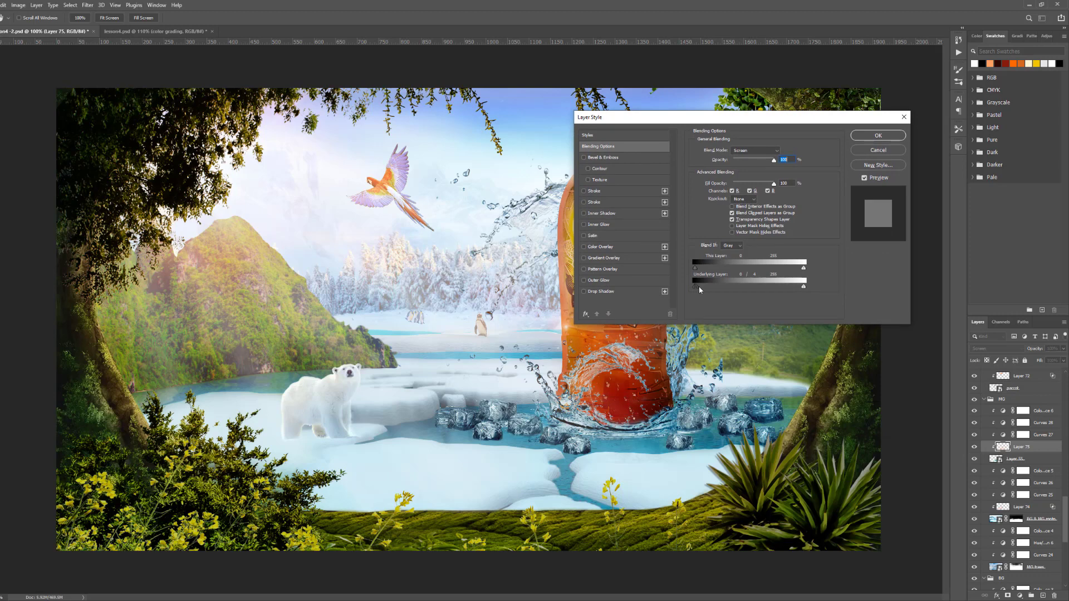
{"action": "left_click_drag", "start_coordinate": [718, 286], "coordinate": [751, 289]}
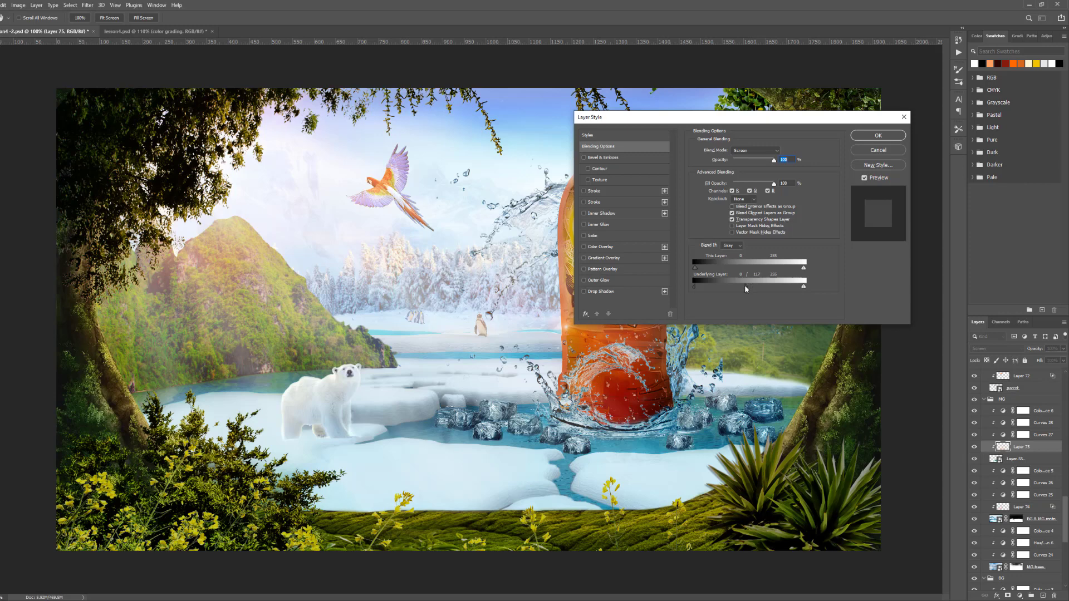
{"action": "left_click", "coordinate": [882, 136]}
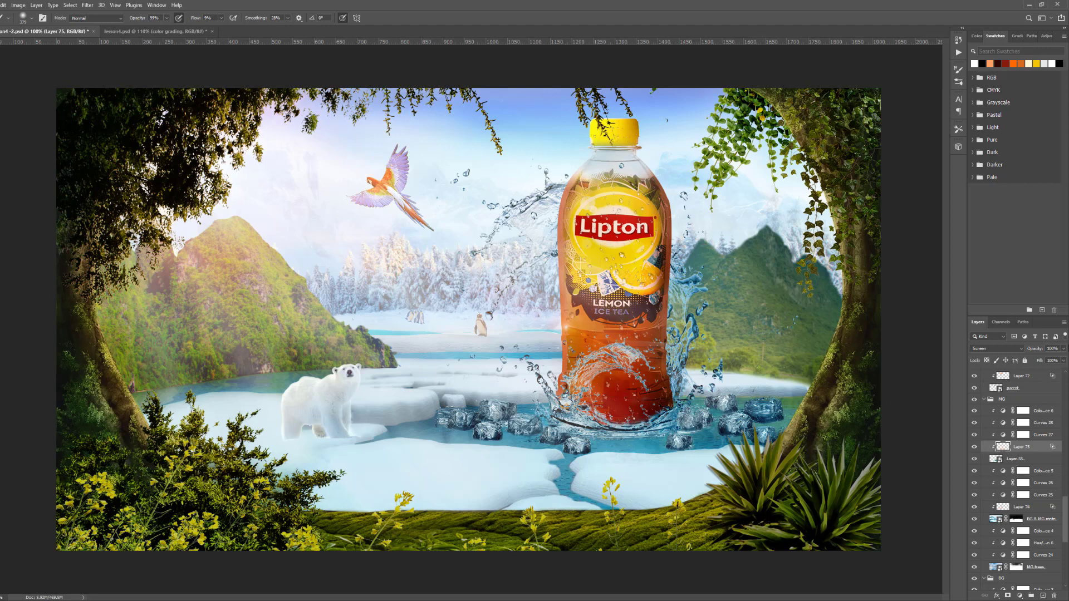
{"action": "double_click", "coordinate": [1048, 449]}
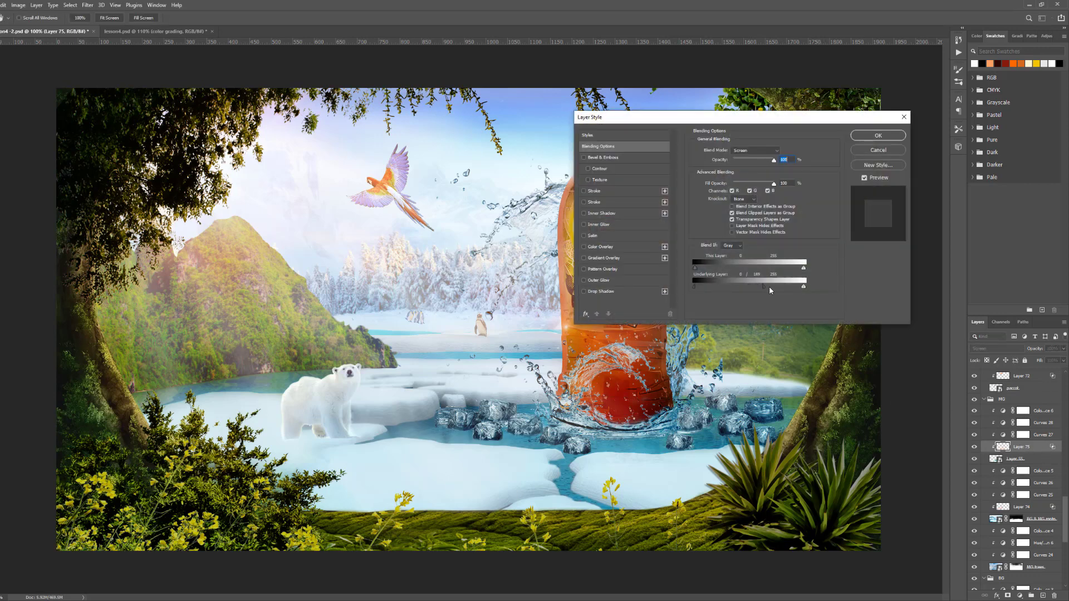
{"action": "left_click", "coordinate": [878, 136]}
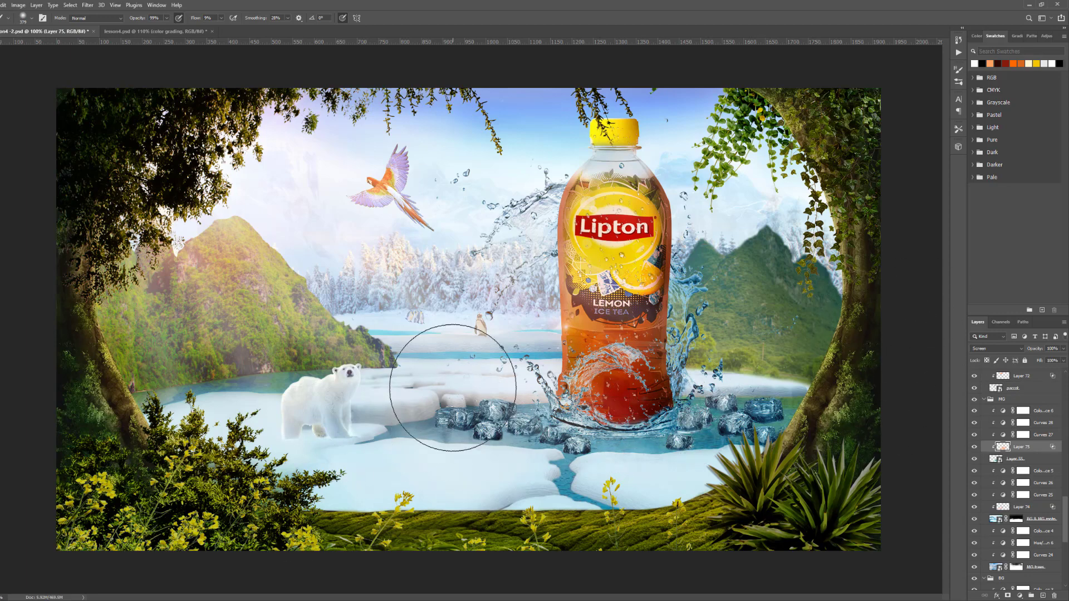
Add a mask to Layer 75 and paint out the glow on the shaded ice edges behind the polar bear and near the ice cubes
{"action": "scroll", "coordinate": [446, 389], "scroll_direction": "up", "scroll_amount": 2}
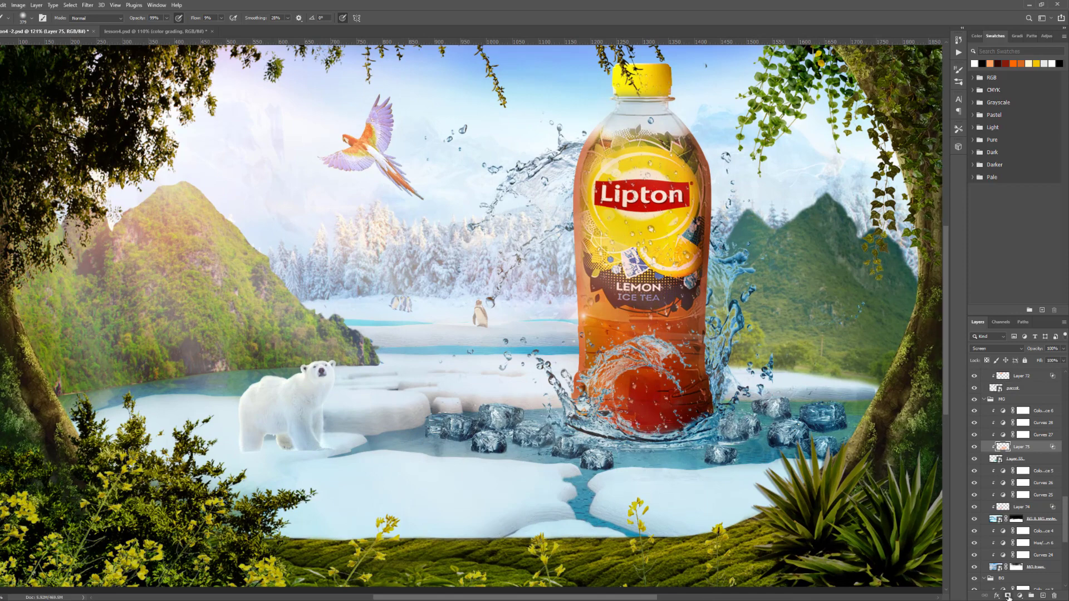
{"action": "left_click", "coordinate": [1008, 596]}
{"action": "scroll", "coordinate": [432, 451], "scroll_direction": "up", "scroll_amount": 2}
{"action": "right_click", "coordinate": [504, 415], "text": "alt"}
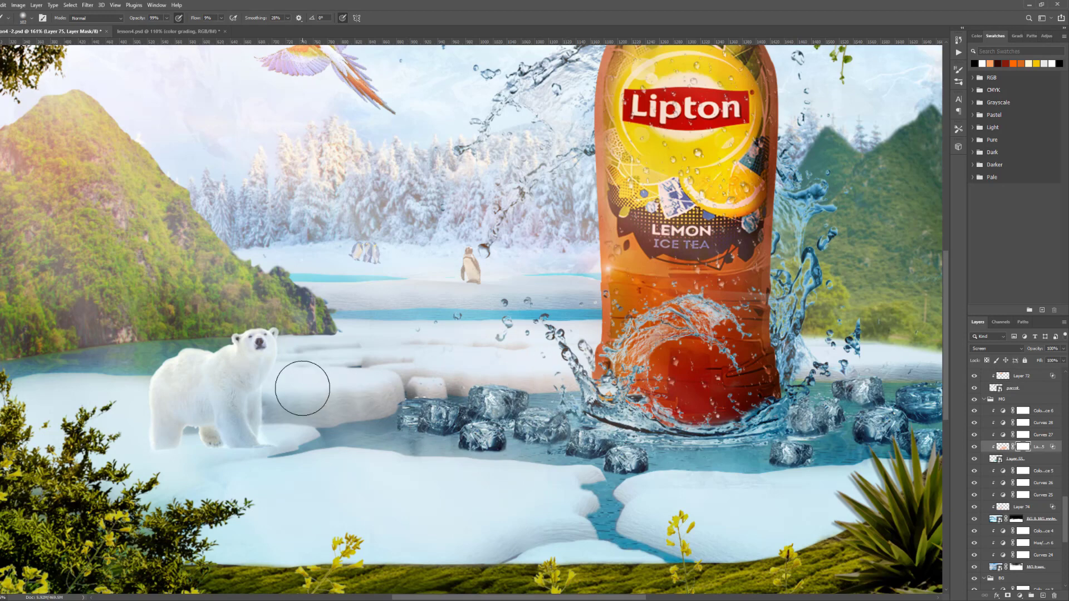
{"action": "right_click", "coordinate": [489, 411], "text": "alt"}
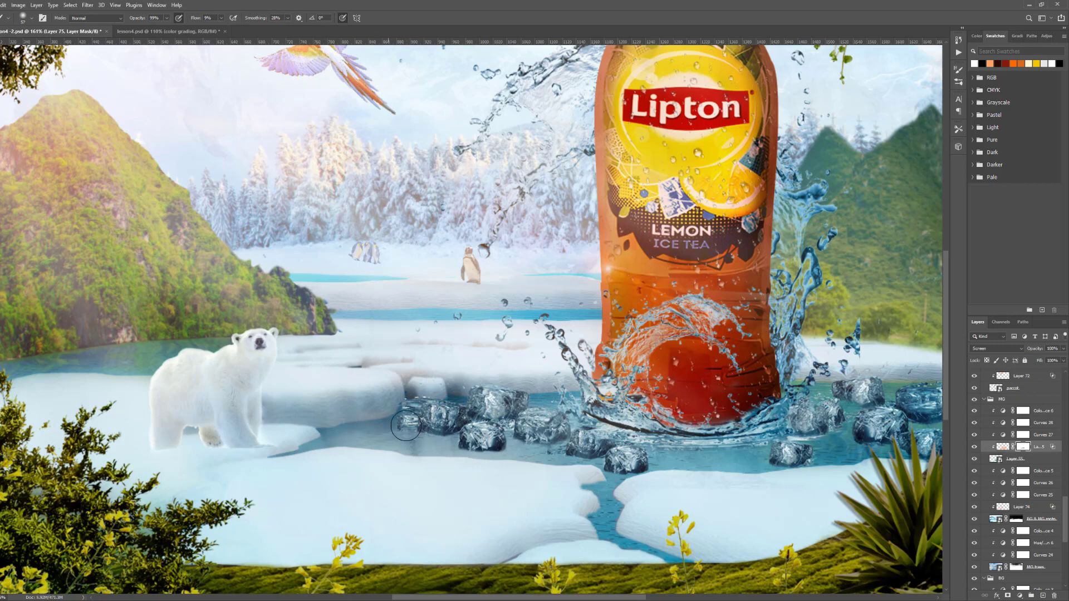
{"action": "left_click_drag", "start_coordinate": [406, 426], "coordinate": [385, 401]}
{"action": "key", "text": "x"}
{"action": "left_click_drag", "start_coordinate": [450, 429], "coordinate": [425, 438]}
{"action": "key", "text": "x"}
{"action": "left_click_drag", "start_coordinate": [582, 389], "coordinate": [581, 370]}
Lower the opacity of the masked Layer 75 to make the warm glow on the ice subtler
{"action": "scroll", "coordinate": [258, 389], "scroll_direction": "down", "scroll_amount": 3}
{"action": "scroll", "coordinate": [267, 395], "scroll_direction": "down", "scroll_amount": 1}
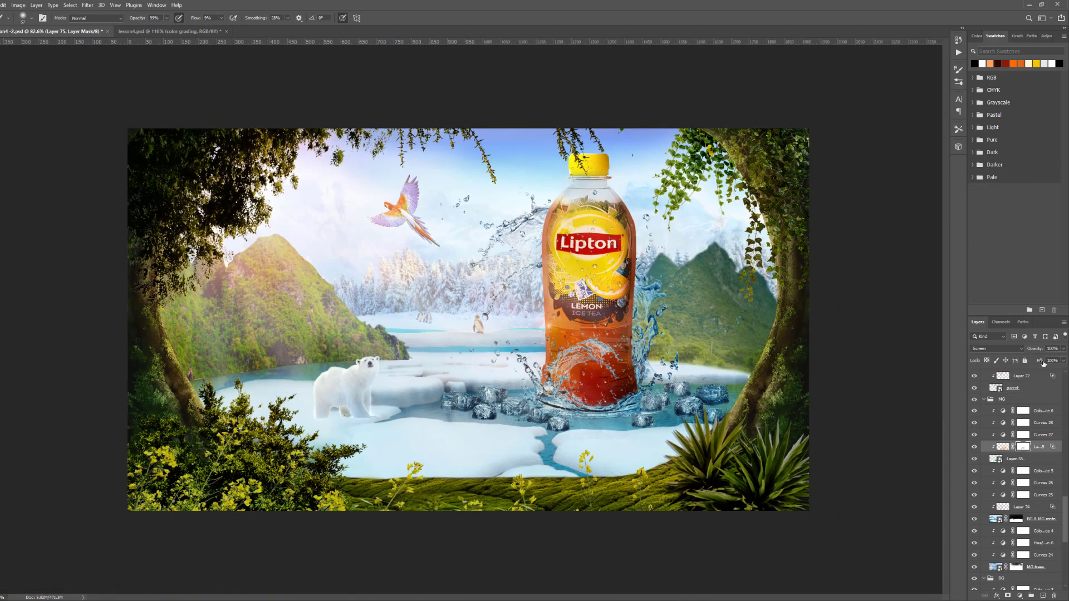
{"action": "left_click", "coordinate": [1064, 348]}
{"action": "left_click_drag", "start_coordinate": [1065, 364], "coordinate": [1038, 360]}
{"action": "scroll", "coordinate": [763, 422], "scroll_direction": "up", "scroll_amount": 2}
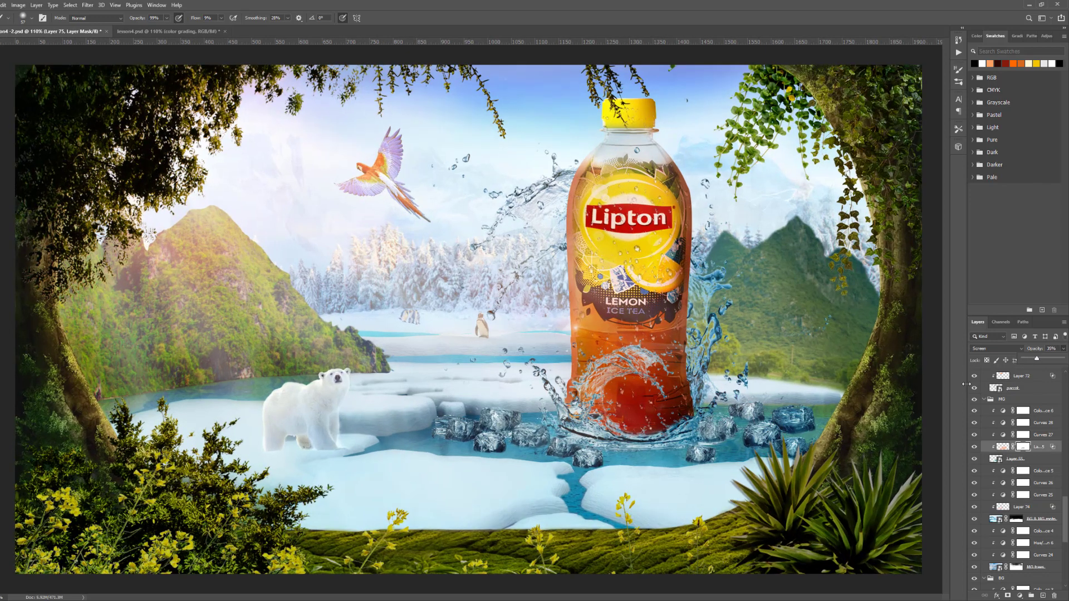
{"action": "left_click_drag", "start_coordinate": [1038, 360], "coordinate": [1033, 363]}
Lower the opacity of the Layer 74 glow to about 38%
{"action": "left_click", "coordinate": [1024, 507]}
{"action": "left_click", "coordinate": [1063, 349]}
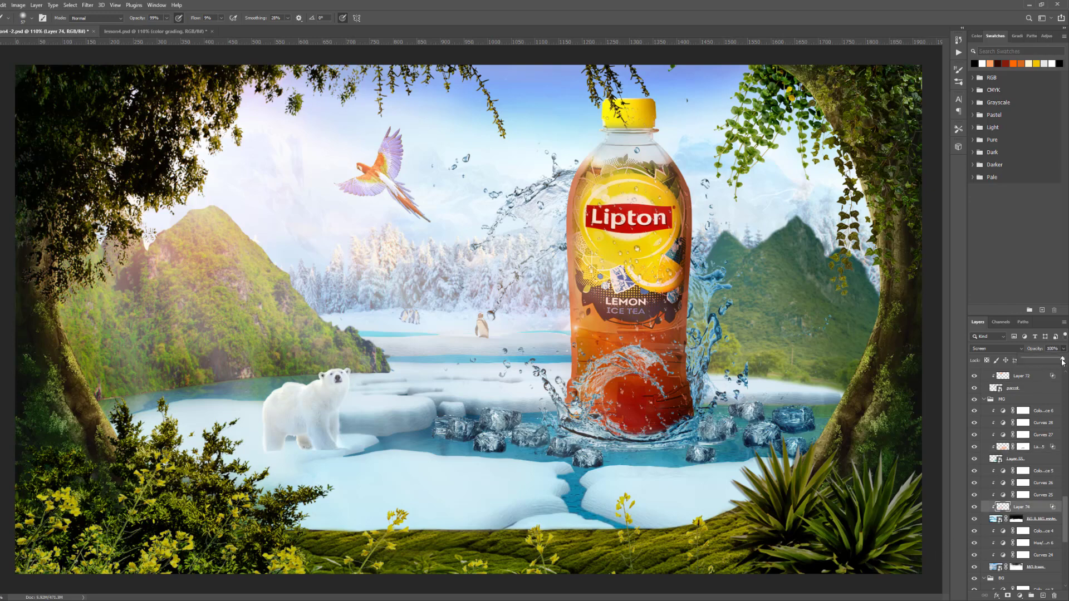
{"action": "left_click_drag", "start_coordinate": [1062, 361], "coordinate": [1039, 366]}
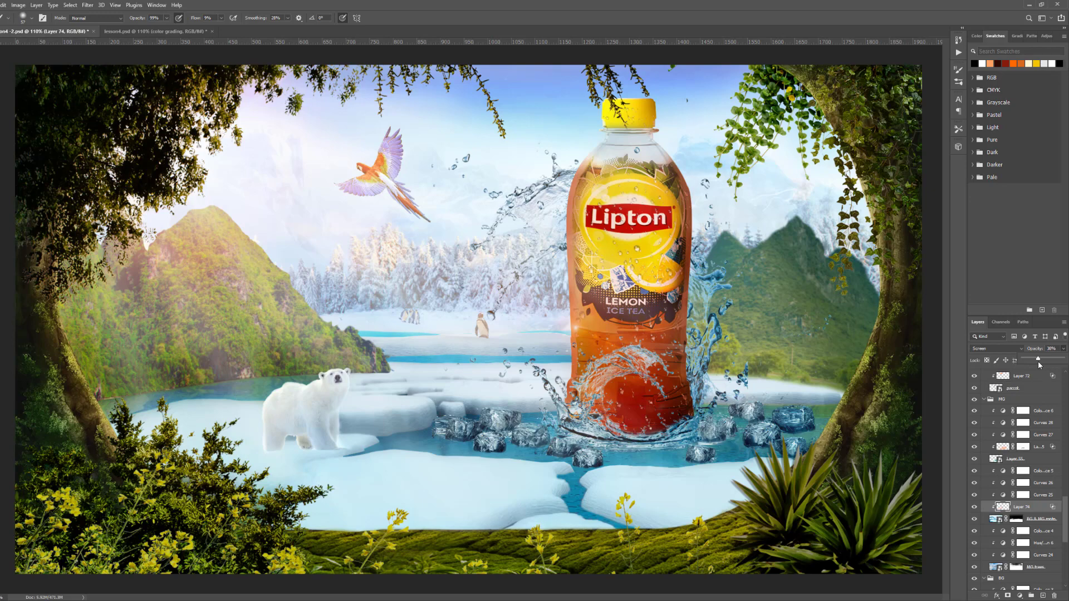
{"action": "key", "text": "ctrl+minus"}
{"action": "key", "text": "ctrl+plus"}
{"action": "left_click", "coordinate": [674, 457]}
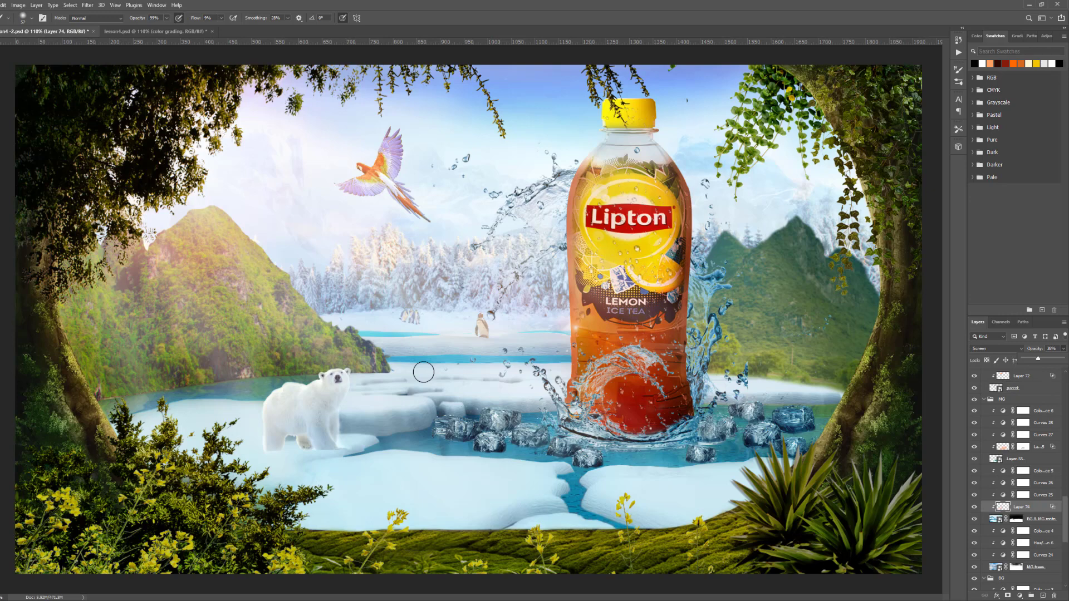
Duplicate the polar bear layer and place the copy beneath the original
{"action": "key", "text": "v"}
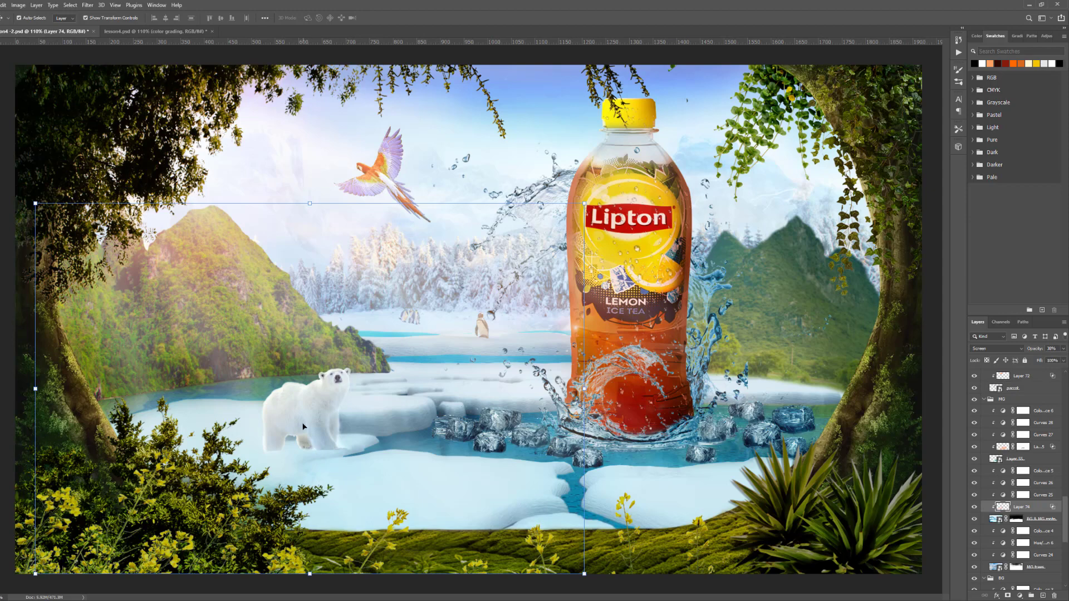
{"action": "left_click", "coordinate": [304, 426]}
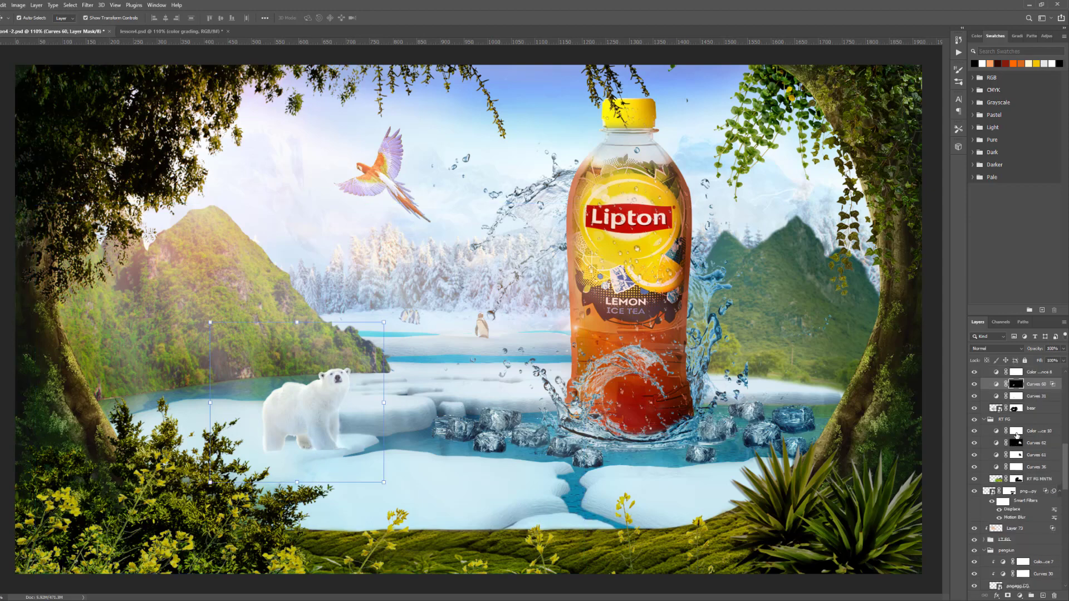
{"action": "left_click", "coordinate": [1034, 430]}
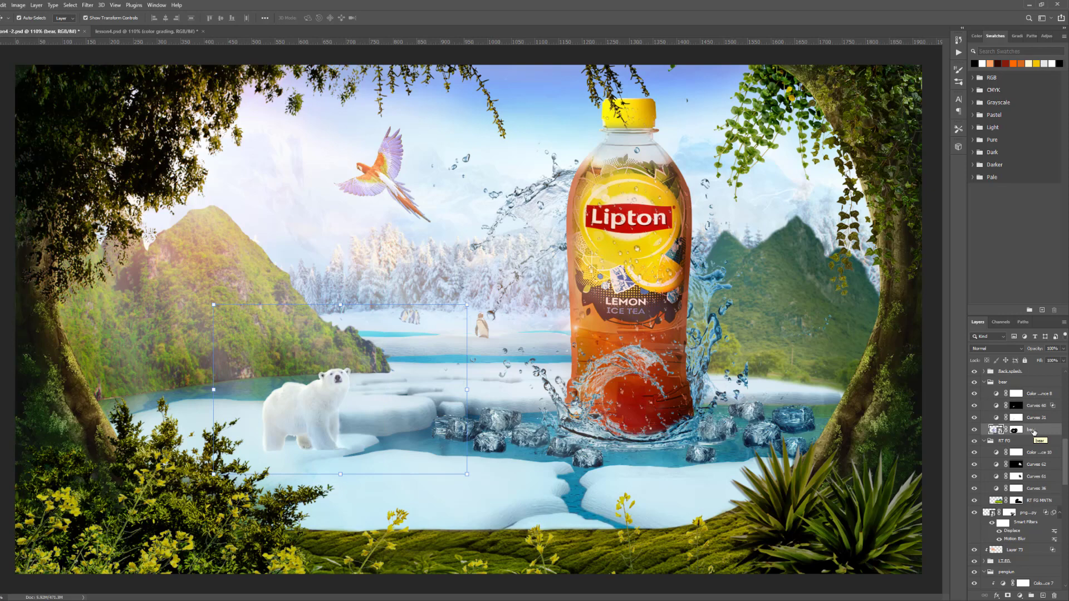
{"action": "key", "text": "ctrl+j"}
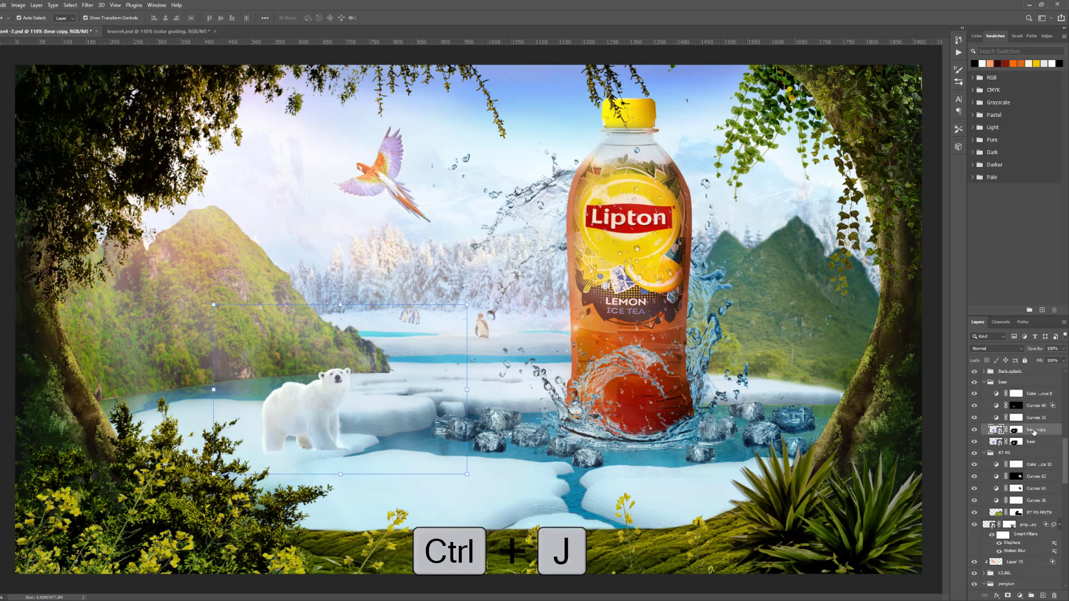
{"action": "left_click_drag", "start_coordinate": [1034, 430], "coordinate": [1034, 444]}
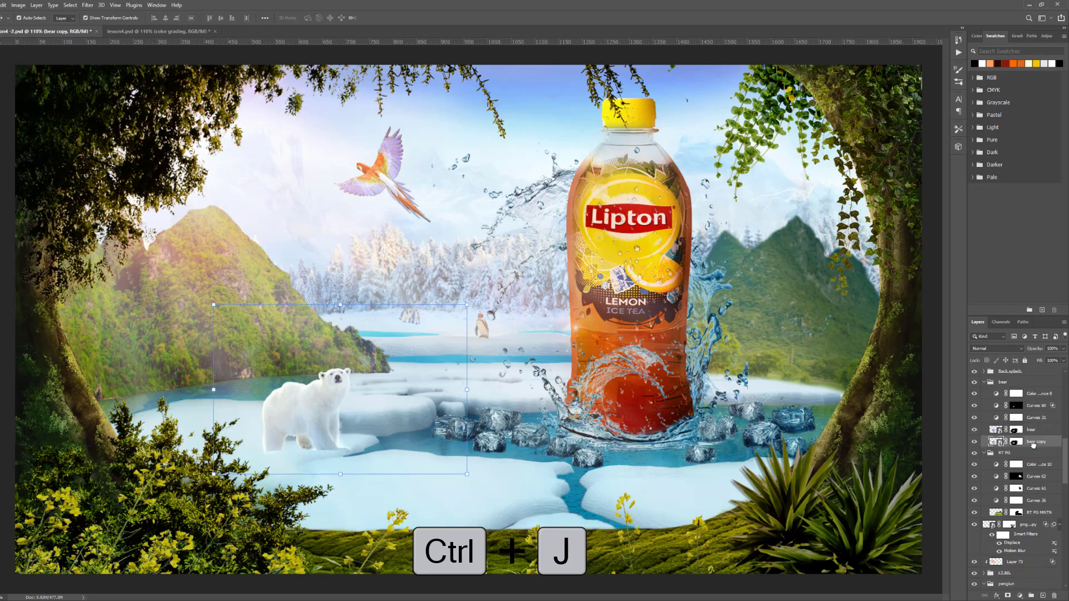
Convert the bear copy to a smart object and apply a black Color Overlay to it
{"action": "right_click", "coordinate": [1049, 446]}
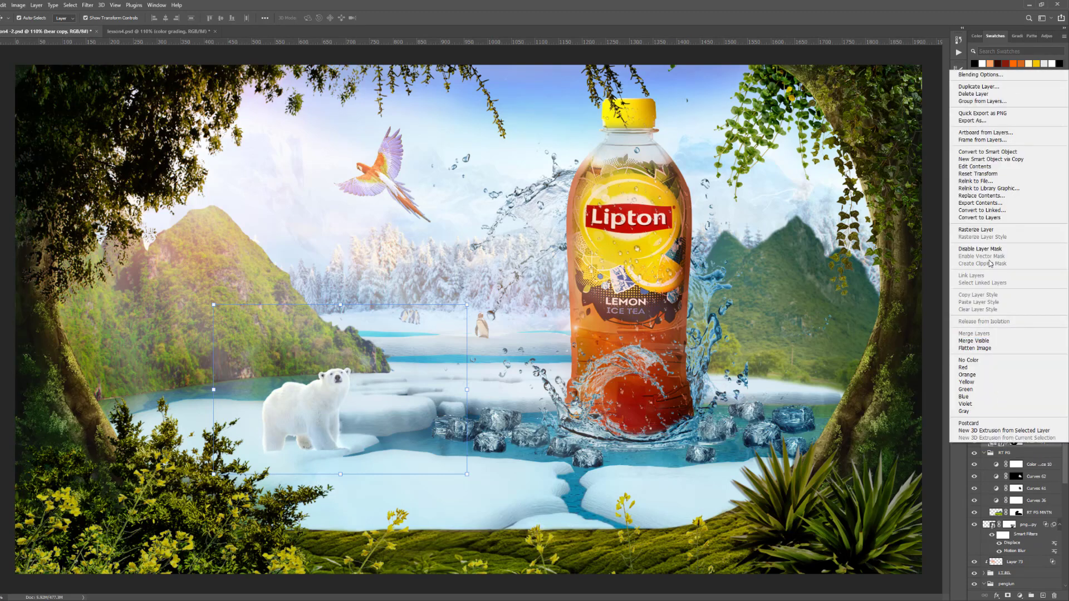
{"action": "left_click", "coordinate": [987, 151]}
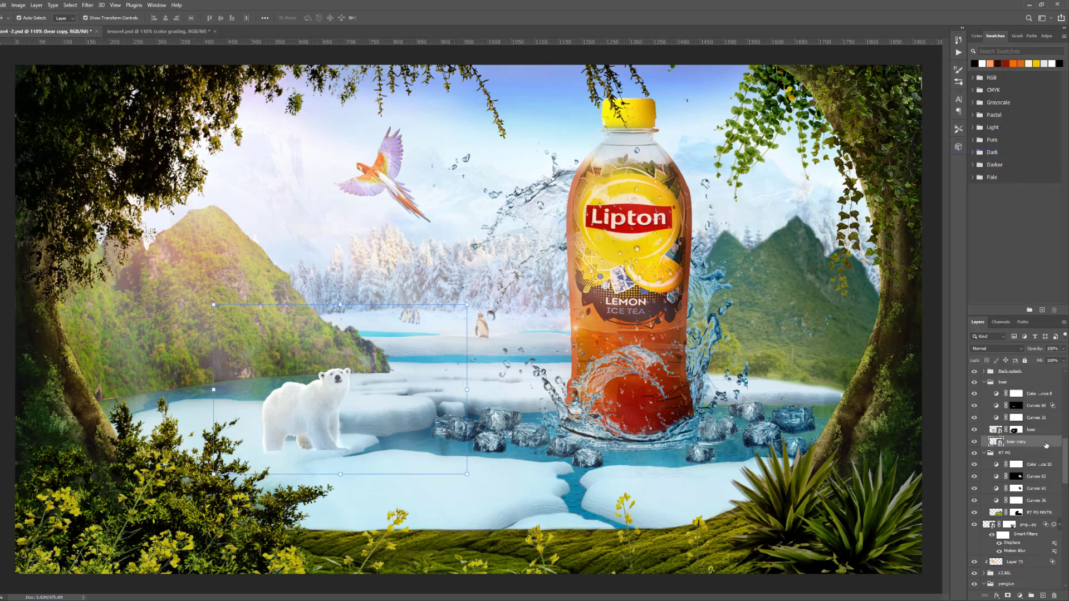
{"action": "double_click", "coordinate": [1047, 446]}
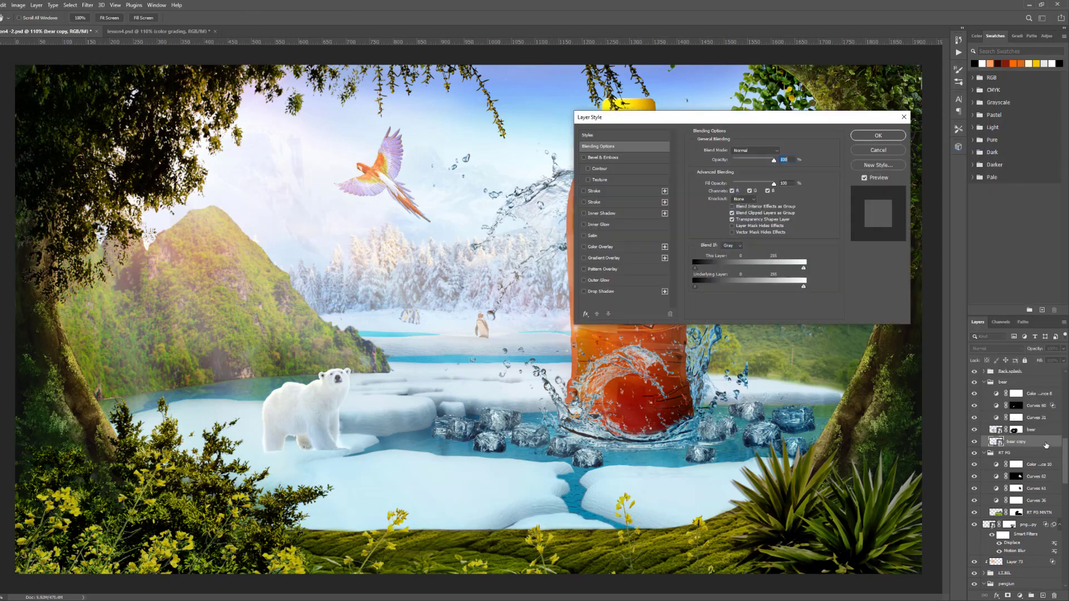
{"action": "left_click", "coordinate": [584, 247]}
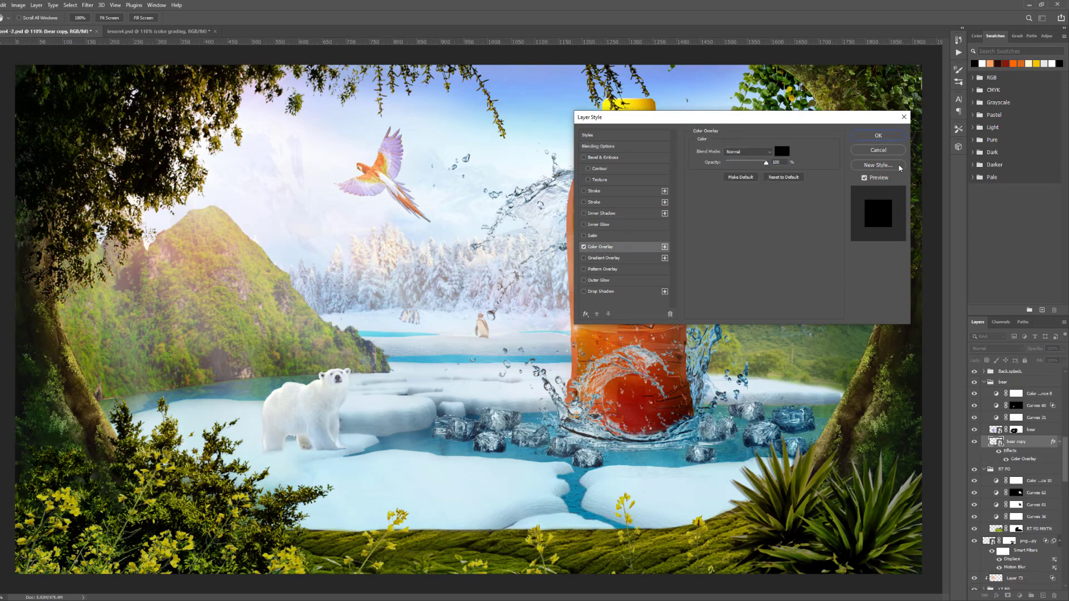
{"action": "left_click", "coordinate": [885, 138]}
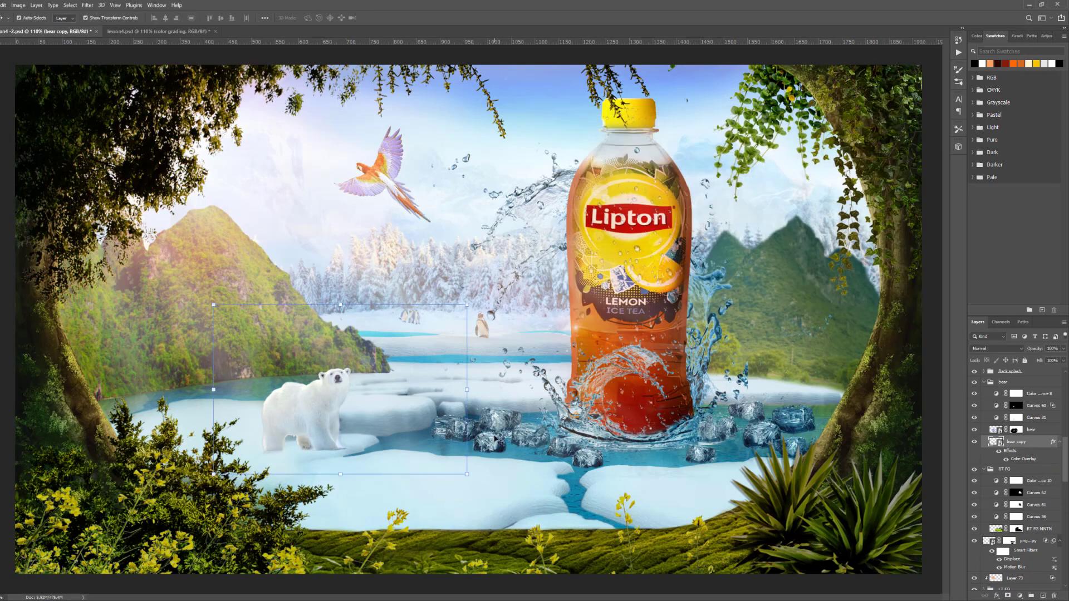
Flip the black bear copy vertically and move it below the polar bear's feet
{"action": "key", "text": "ctrl+t"}
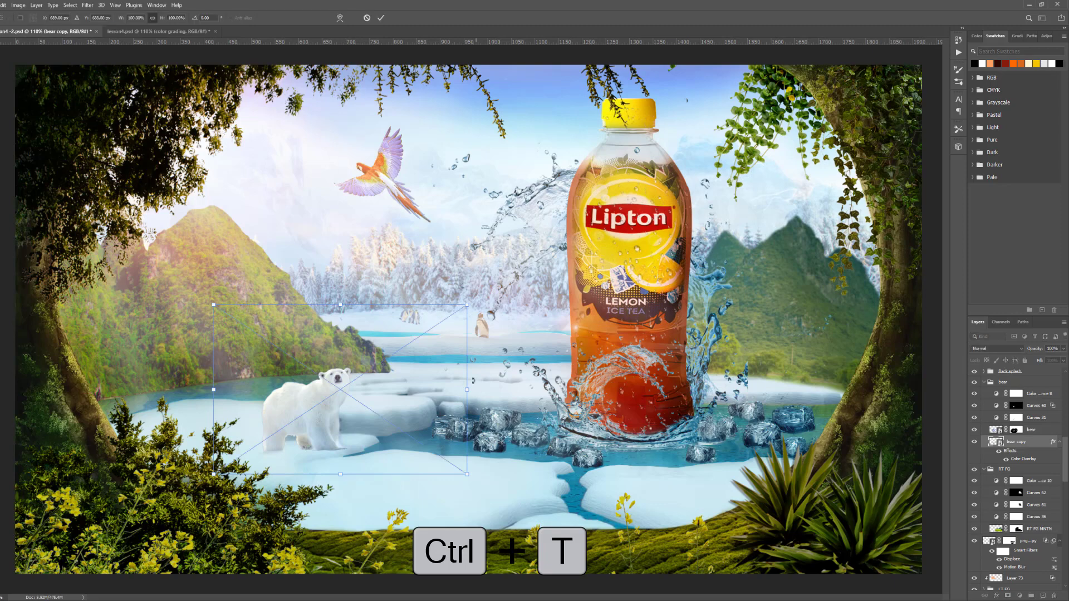
{"action": "right_click", "coordinate": [311, 411]}
{"action": "left_click", "coordinate": [334, 551]}
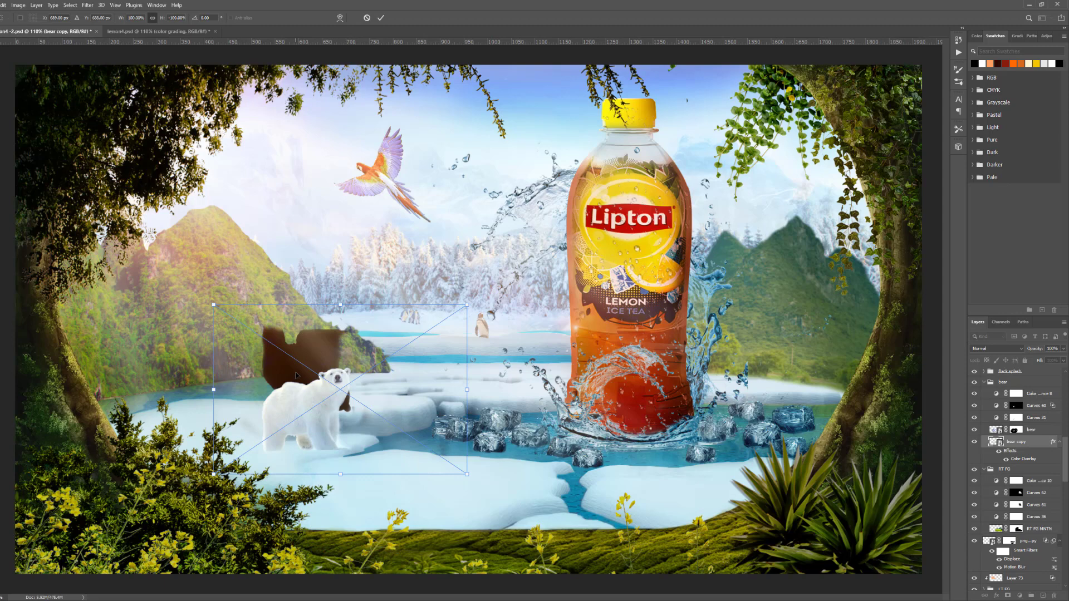
{"action": "left_click_drag", "start_coordinate": [296, 375], "coordinate": [304, 491]}
{"action": "scroll", "coordinate": [409, 522], "scroll_direction": "down", "scroll_amount": 2}
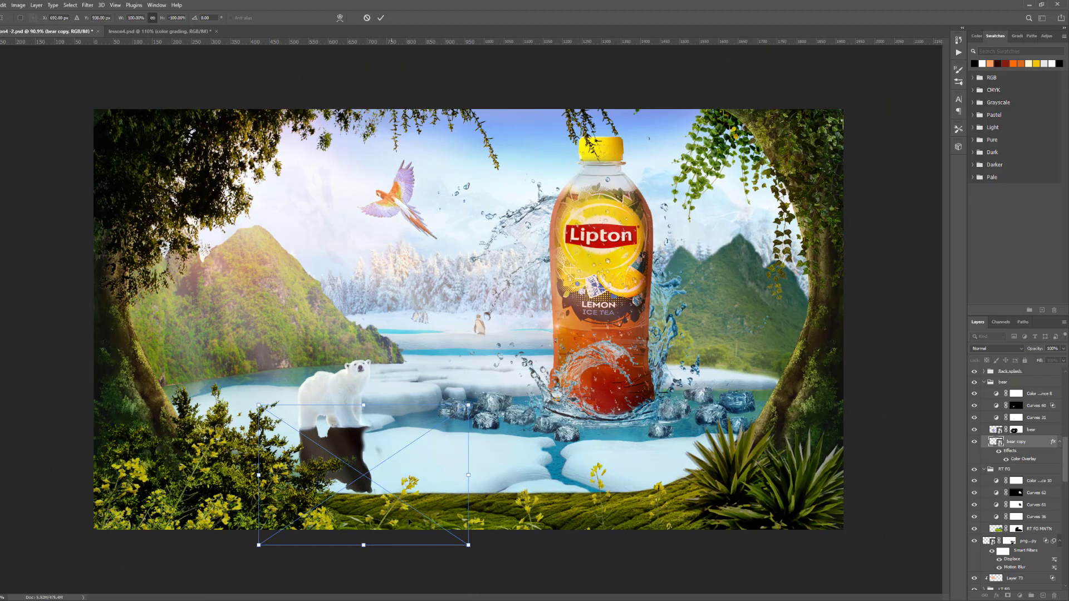
Distort the flipped bear copy into a flattened shadow slanting across the ice from the bear's feet toward the foreground
{"action": "left_click_drag", "start_coordinate": [470, 549], "coordinate": [534, 526]}
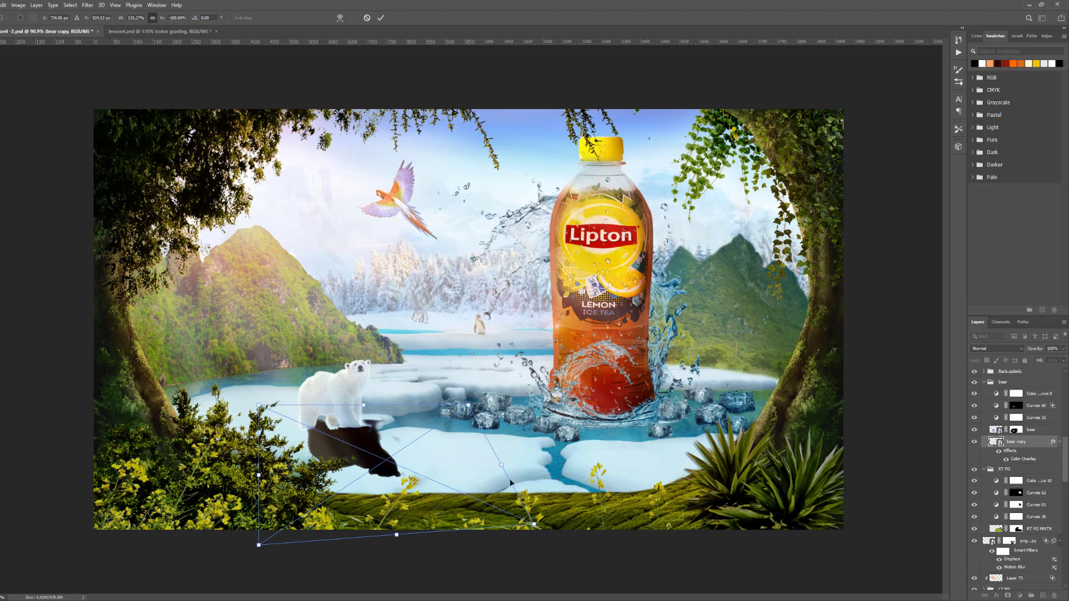
{"action": "left_click_drag", "start_coordinate": [259, 550], "coordinate": [376, 559]}
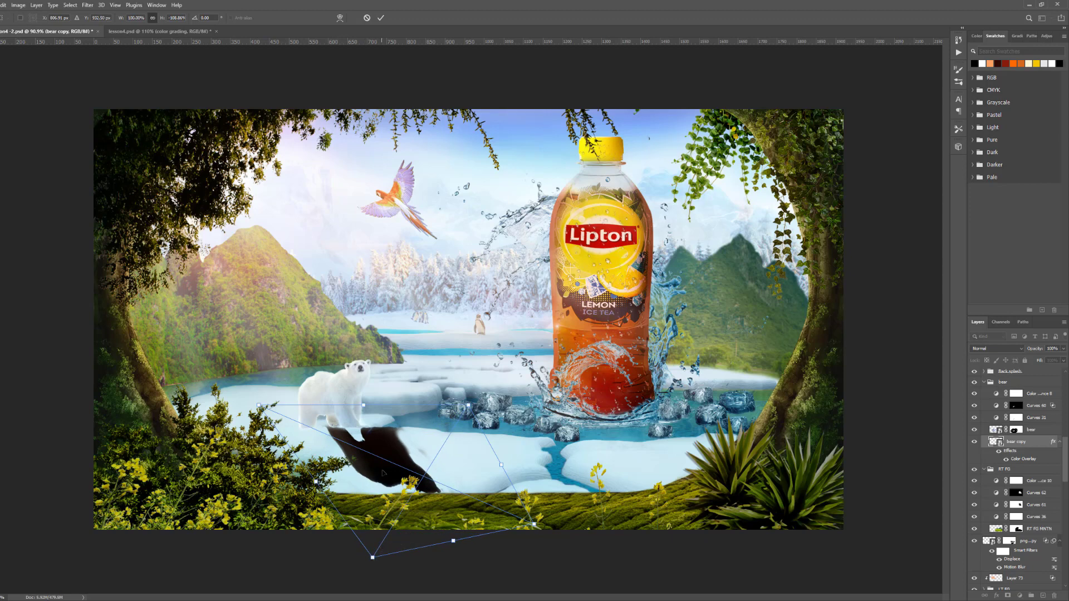
{"action": "left_click_drag", "start_coordinate": [468, 307], "coordinate": [434, 305]}
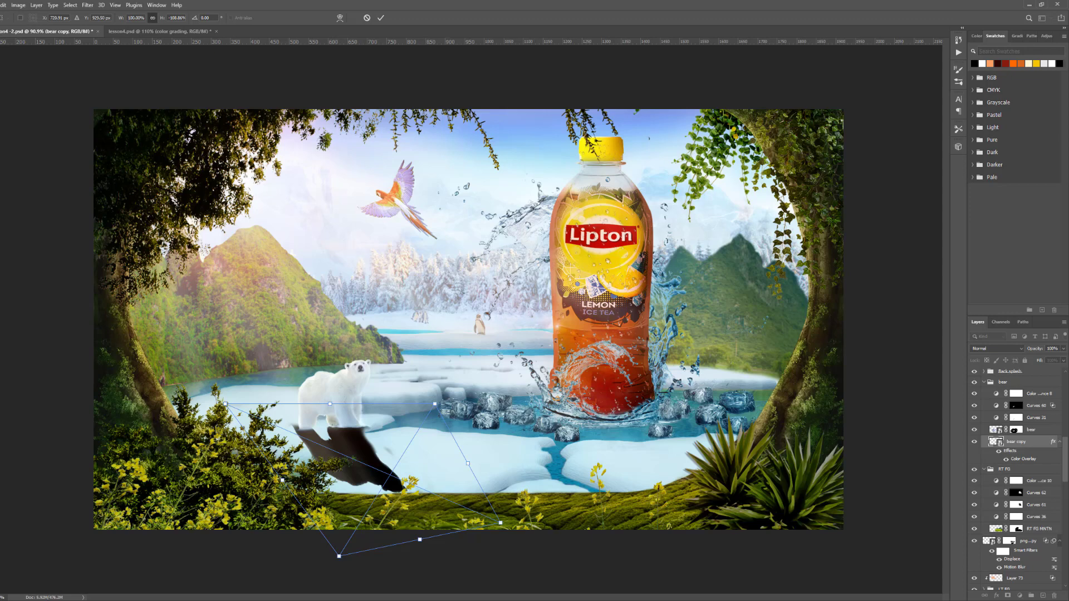
{"action": "key", "text": "ctrl+1"}
{"action": "left_click_drag", "start_coordinate": [505, 548], "coordinate": [549, 533]}
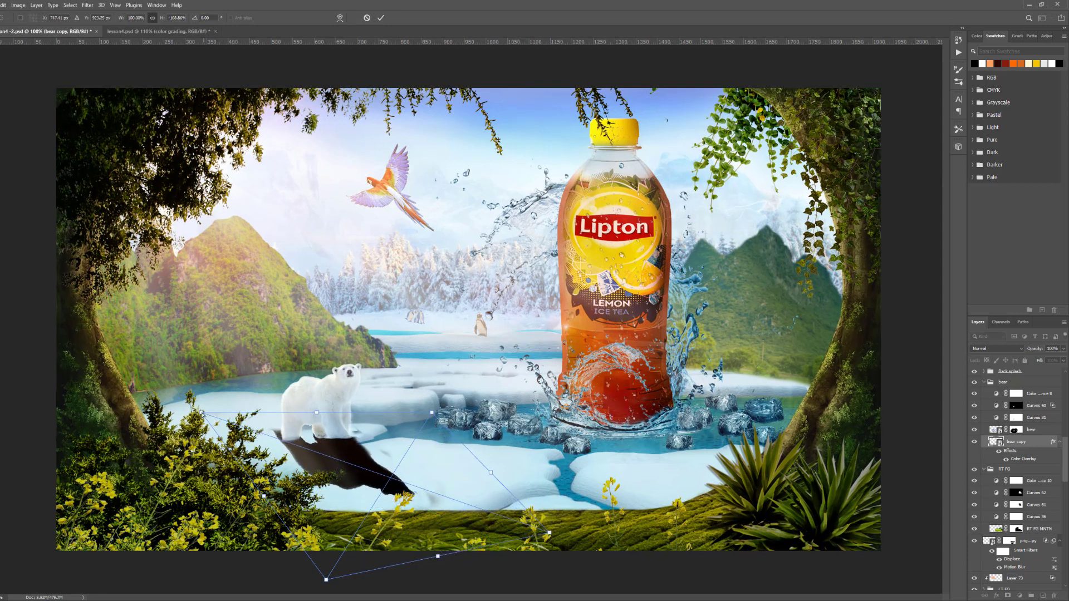
{"action": "left_click_drag", "start_coordinate": [204, 414], "coordinate": [224, 430]}
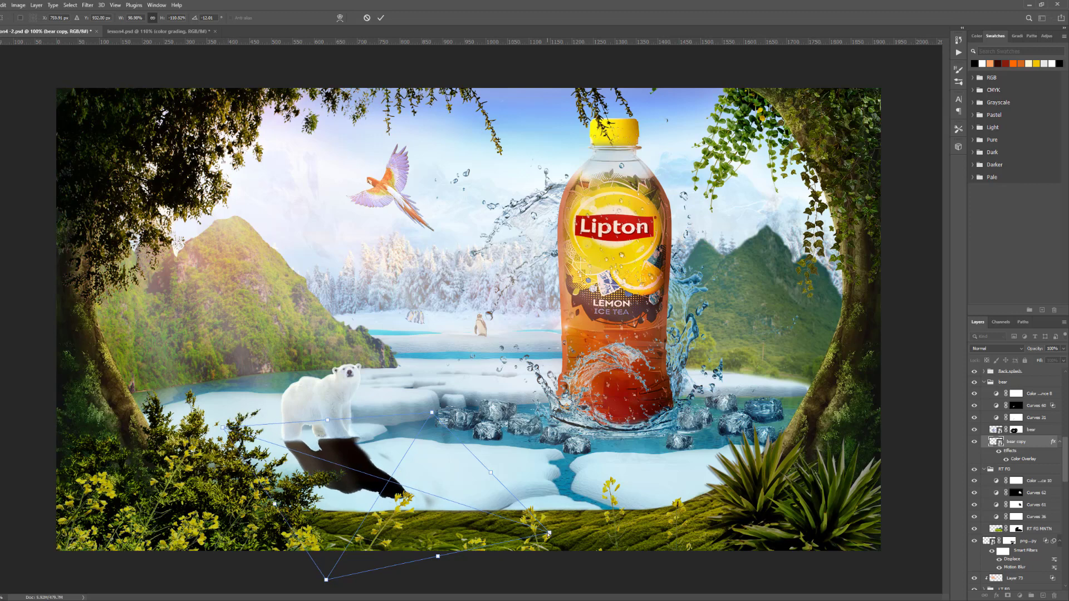
{"action": "left_click_drag", "start_coordinate": [557, 532], "coordinate": [575, 507]}
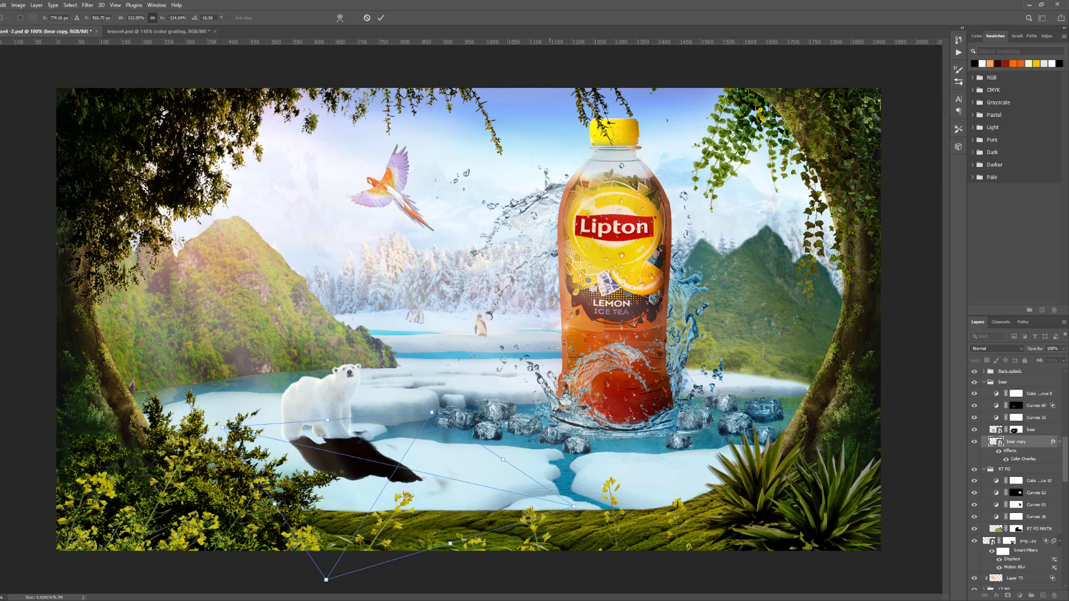
{"action": "left_click_drag", "start_coordinate": [1067, 461], "coordinate": [1066, 389]}
{"action": "key", "text": "Return"}
Refine the bear shadow's corners against the temporarily shown perspective guide, stretching it farther across the ice
{"action": "left_click", "coordinate": [974, 384]}
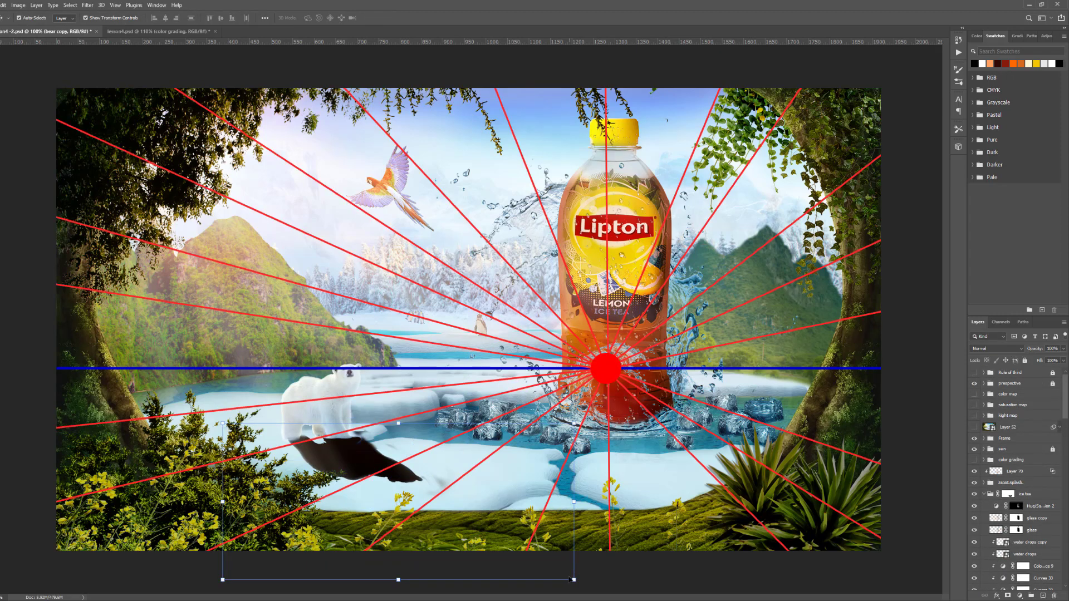
{"action": "left_click_drag", "start_coordinate": [574, 581], "coordinate": [329, 579]}
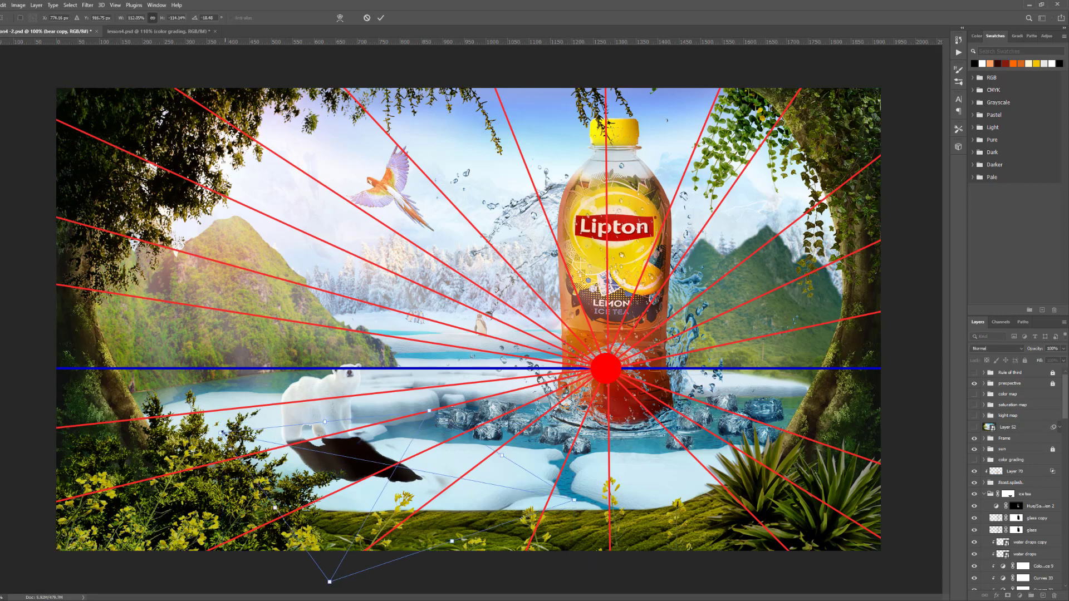
{"action": "left_click_drag", "start_coordinate": [221, 434], "coordinate": [219, 435]}
{"action": "left_click_drag", "start_coordinate": [575, 508], "coordinate": [643, 531]}
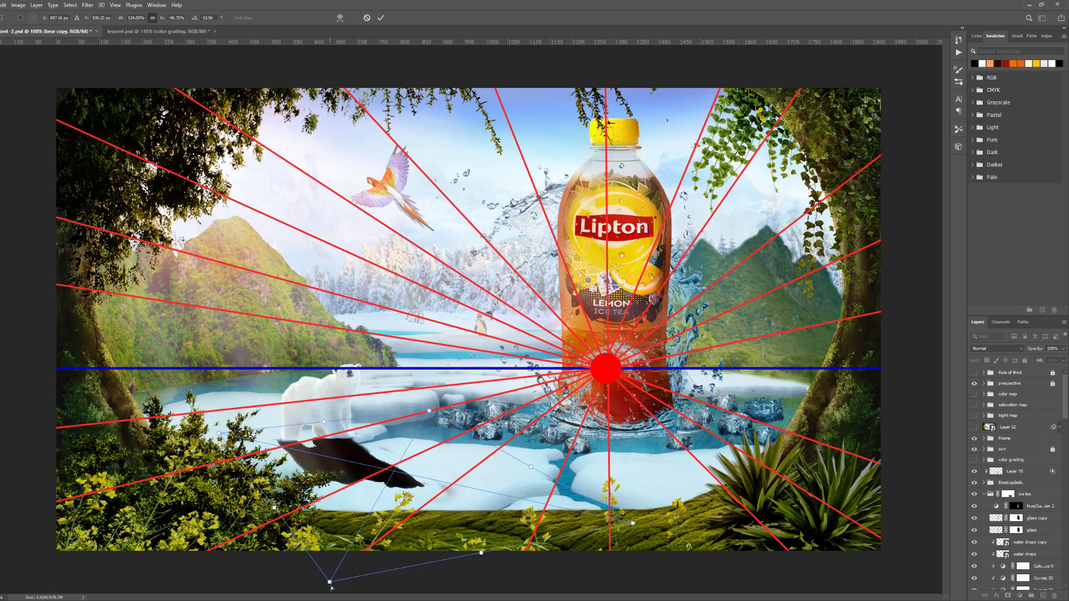
{"action": "left_click_drag", "start_coordinate": [331, 583], "coordinate": [387, 587]}
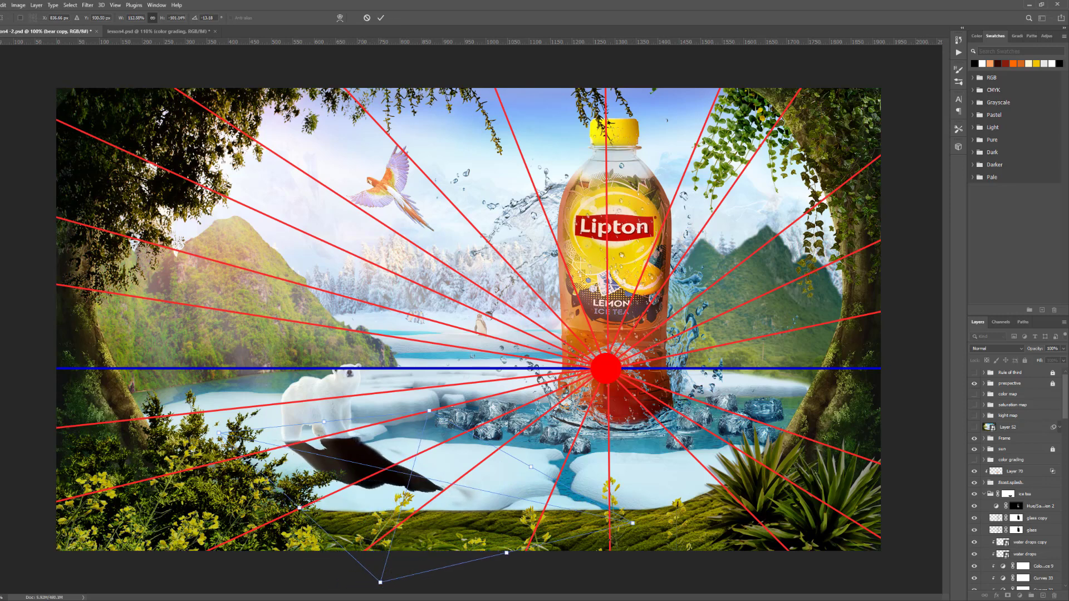
{"action": "left_click_drag", "start_coordinate": [633, 525], "coordinate": [636, 515]}
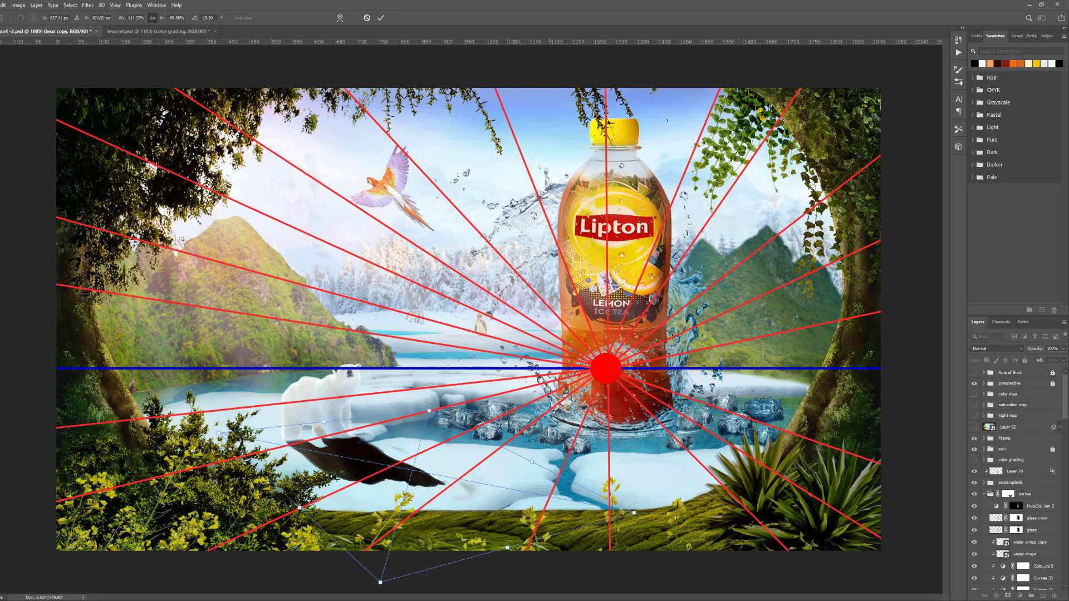
{"action": "key", "text": "Return"}
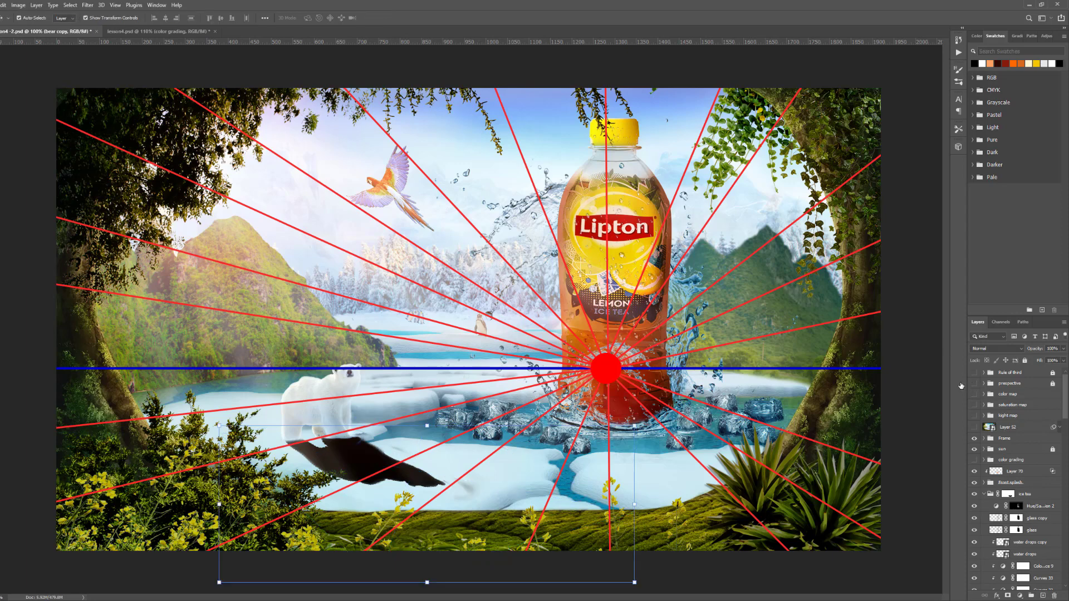
{"action": "left_click", "coordinate": [974, 384]}
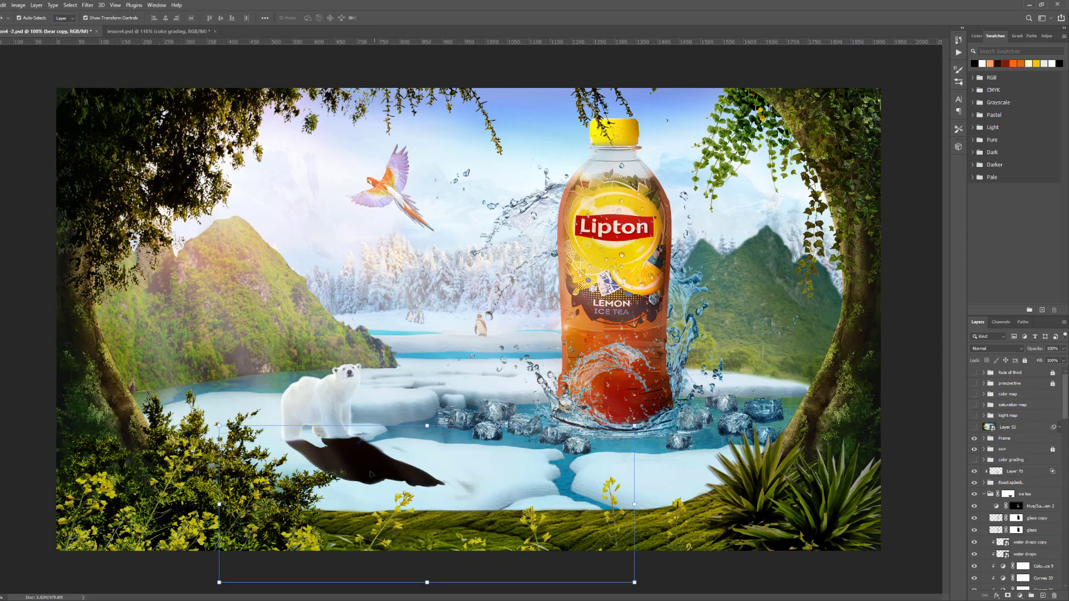
Add a layer mask to the bear copy shadow layer and ready an enlarged soft brush for it
{"action": "scroll", "coordinate": [1019, 501], "scroll_direction": "down", "scroll_amount": 5}
{"action": "left_click", "coordinate": [1017, 552]}
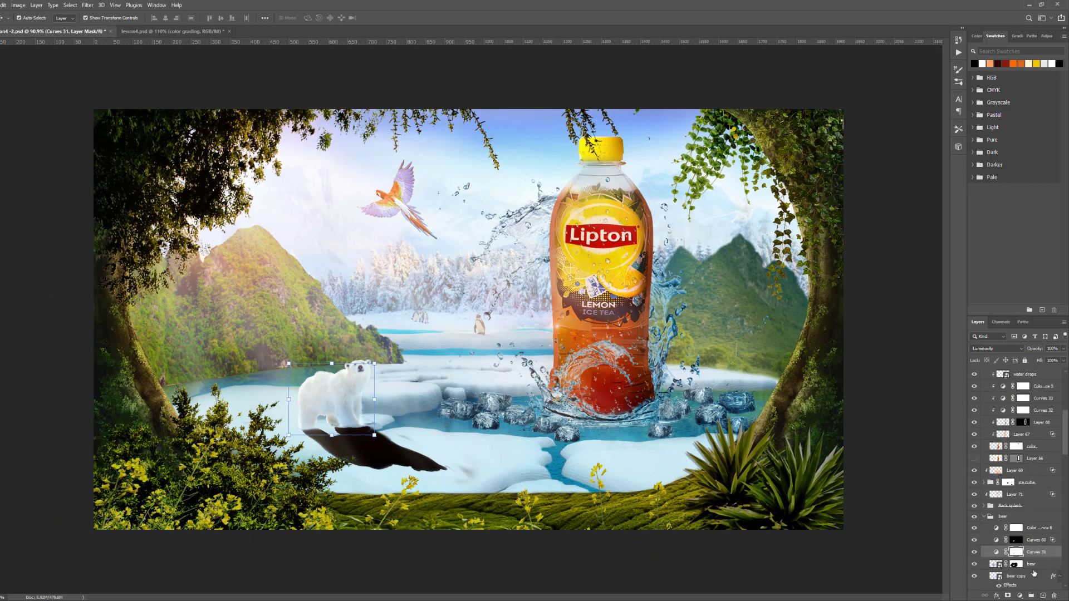
{"action": "left_click", "coordinate": [1032, 565]}
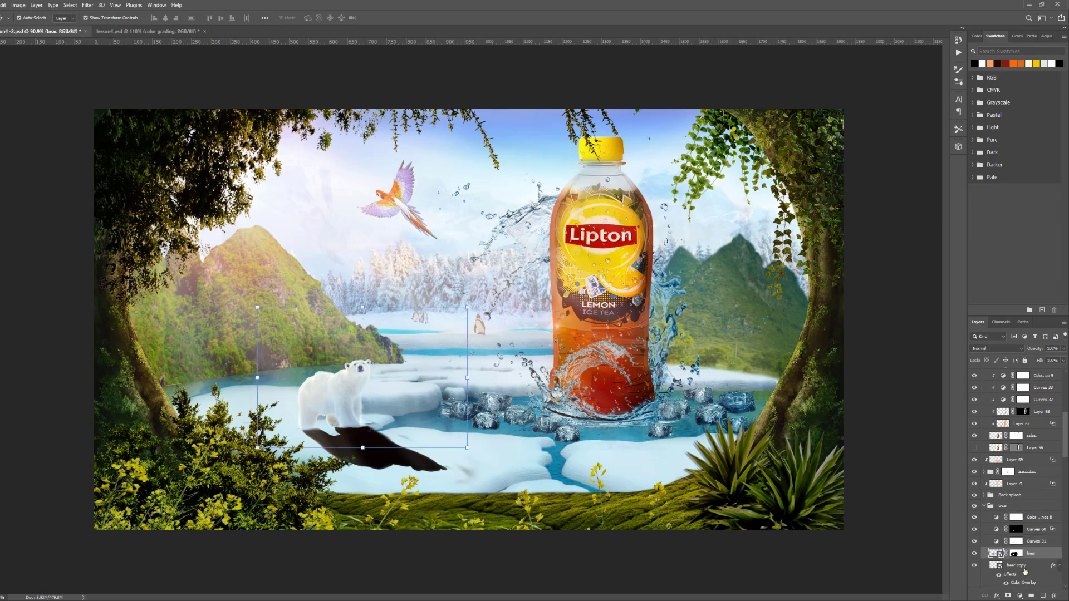
{"action": "scroll", "coordinate": [1028, 573], "scroll_direction": "down", "scroll_amount": 2}
{"action": "scroll", "coordinate": [1029, 573], "scroll_direction": "down", "scroll_amount": 2}
{"action": "left_click", "coordinate": [1018, 522]}
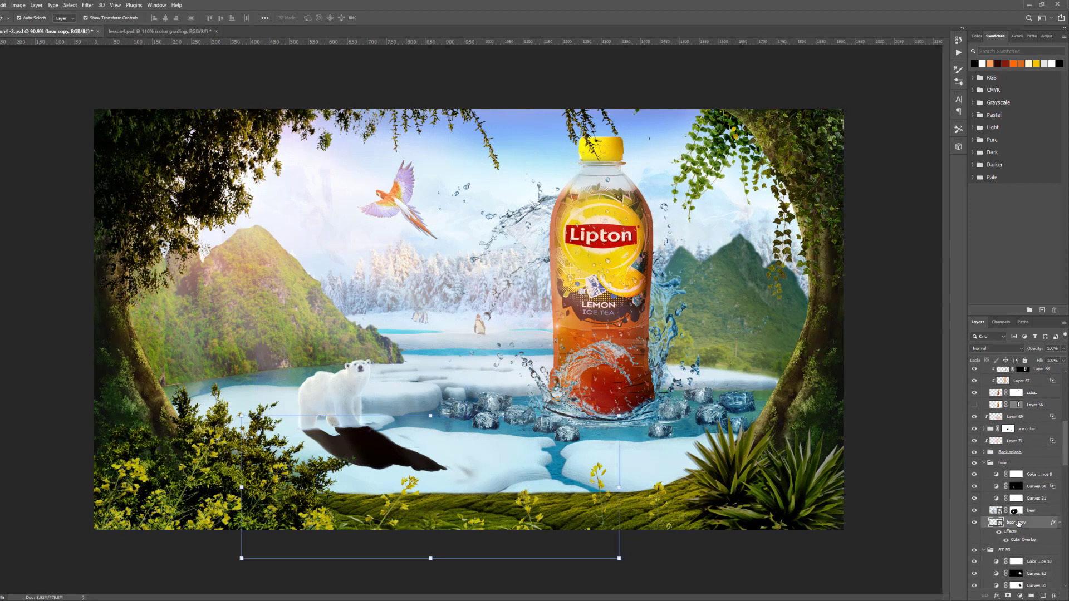
{"action": "left_click", "coordinate": [1008, 596]}
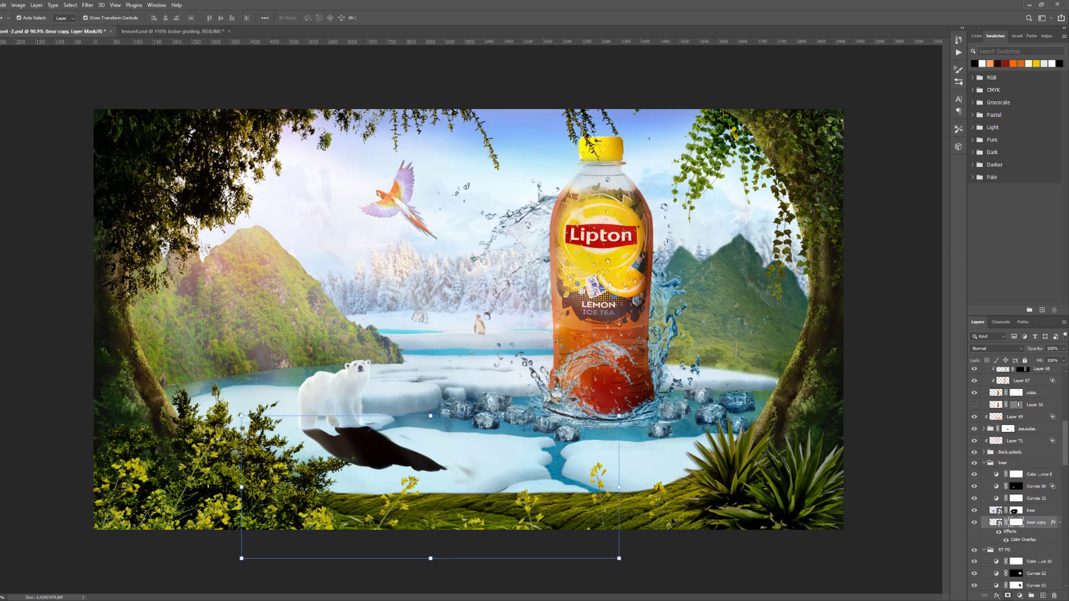
{"action": "key", "text": "b"}
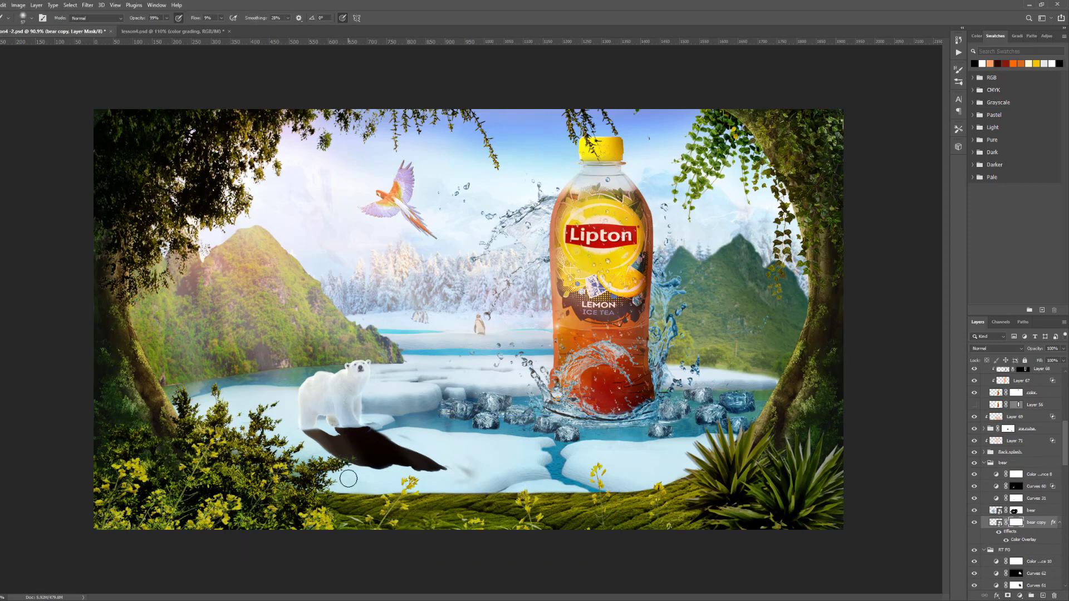
{"action": "right_click", "coordinate": [373, 454], "text": "alt"}
{"action": "scroll", "coordinate": [451, 334], "scroll_direction": "up", "scroll_amount": 3}
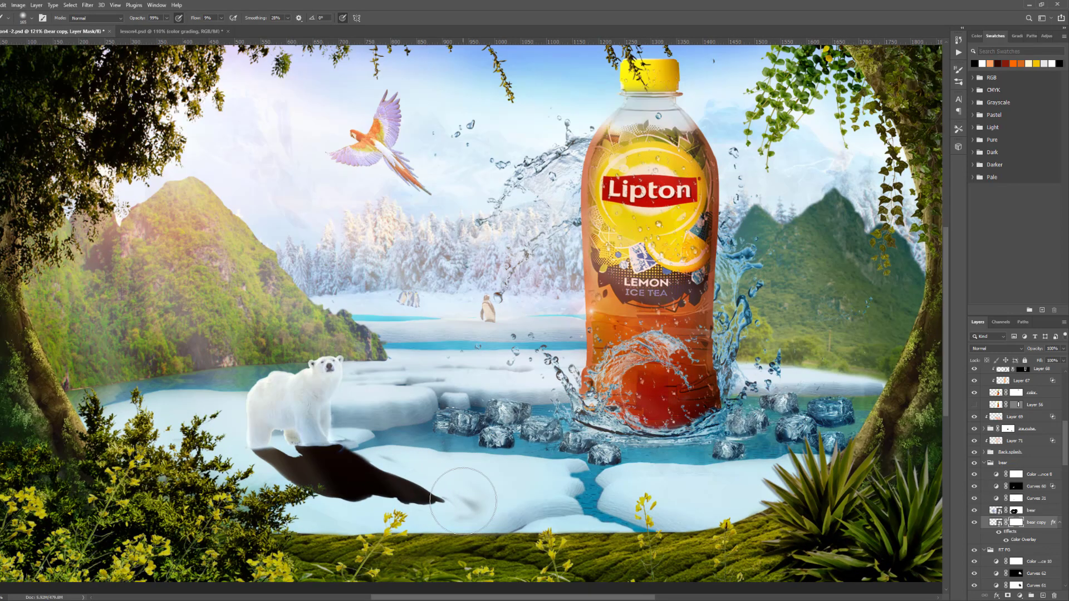
{"action": "right_click", "coordinate": [389, 482], "text": "alt"}
{"action": "left_click", "coordinate": [89, 6]}
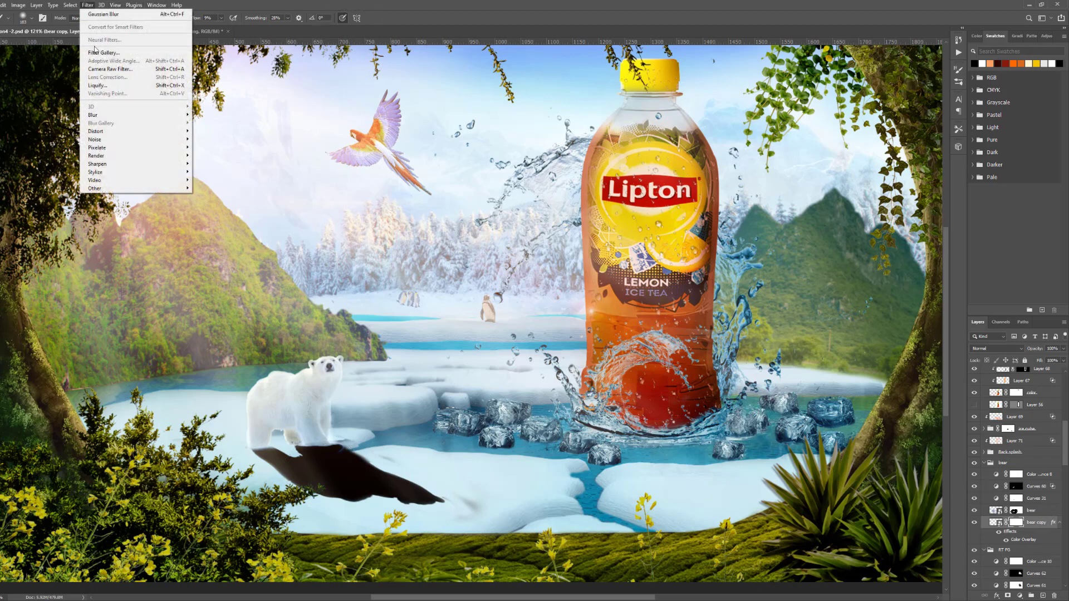
{"action": "mouse_move", "coordinate": [92, 117]}
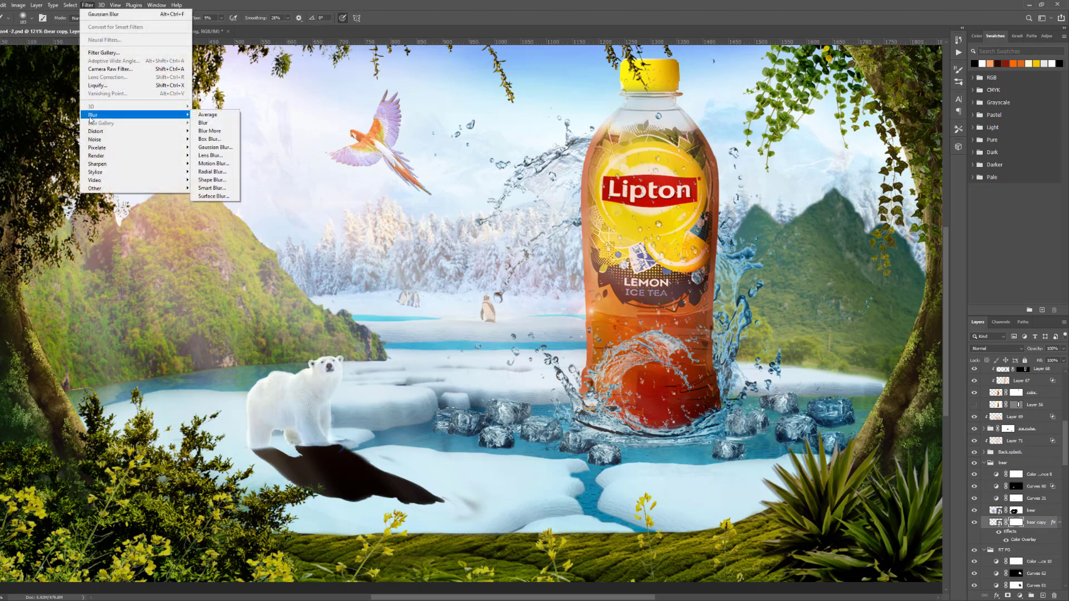
{"action": "left_click", "coordinate": [215, 147]}
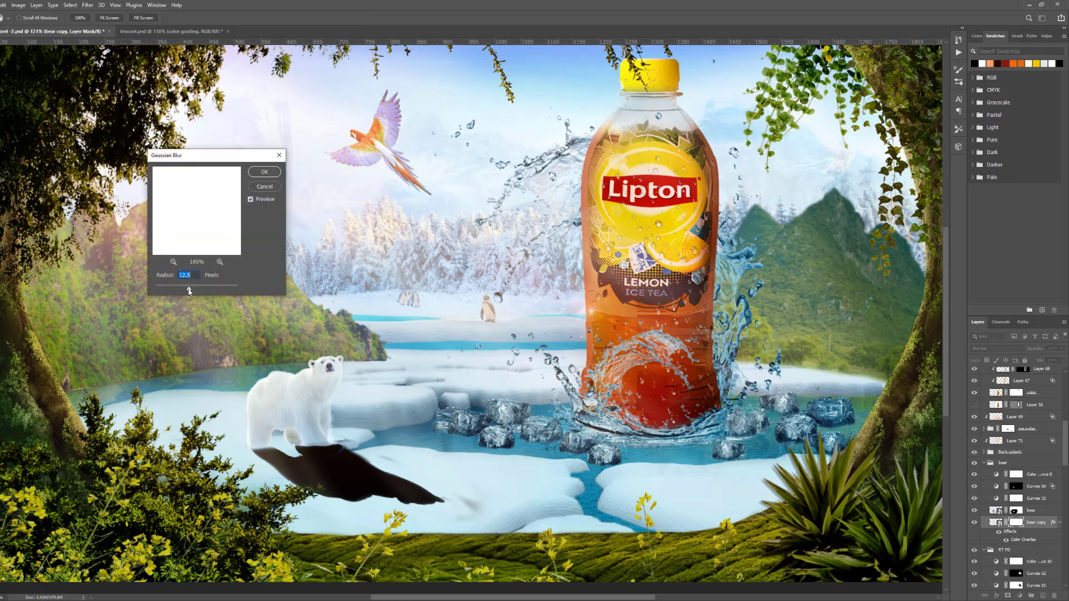
{"action": "left_click_drag", "start_coordinate": [188, 291], "coordinate": [165, 293]}
{"action": "left_click_drag", "start_coordinate": [164, 291], "coordinate": [209, 290]}
{"action": "type", "text": "1.2"}
{"action": "left_click", "coordinate": [266, 186]}
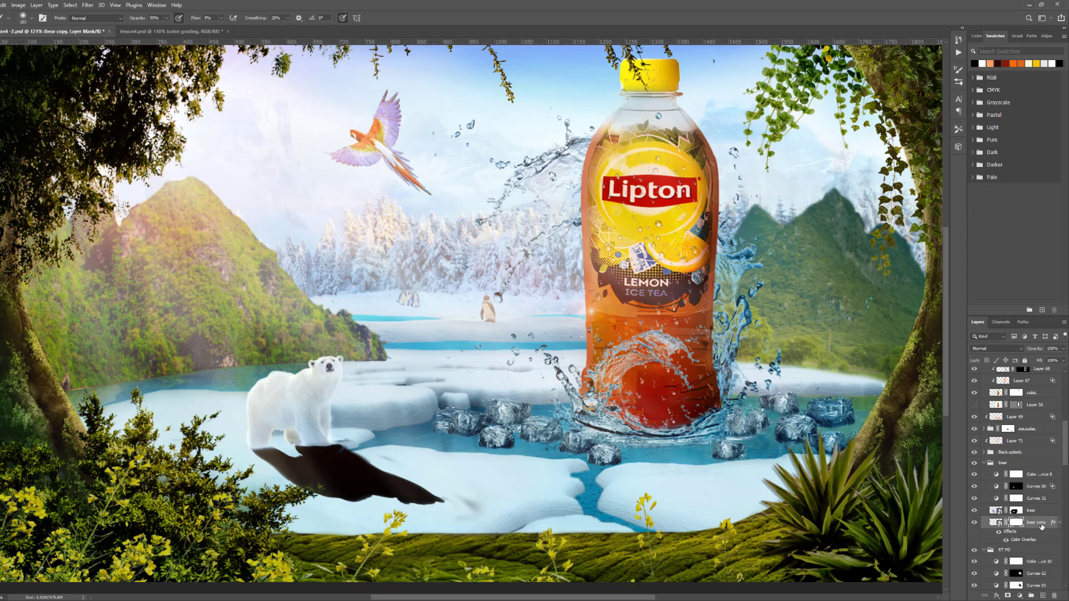
Apply a Gaussian Blur with a radius of 3.5 pixels to the bear copy shadow itself, not its mask
{"action": "left_click", "coordinate": [1042, 527]}
{"action": "left_click", "coordinate": [974, 523]}
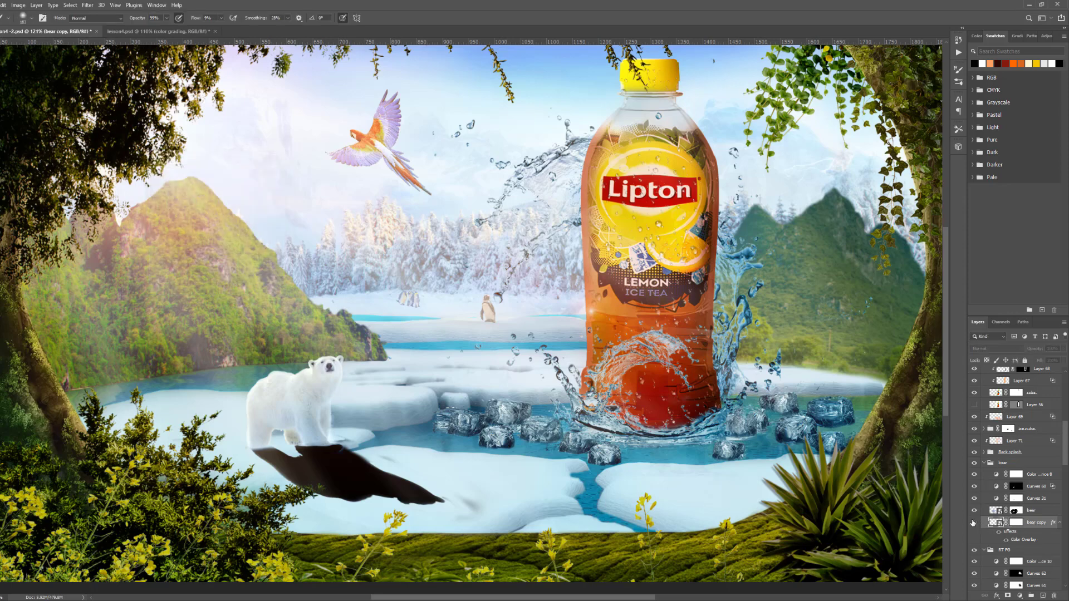
{"action": "left_click", "coordinate": [974, 522]}
{"action": "left_click", "coordinate": [96, 7]}
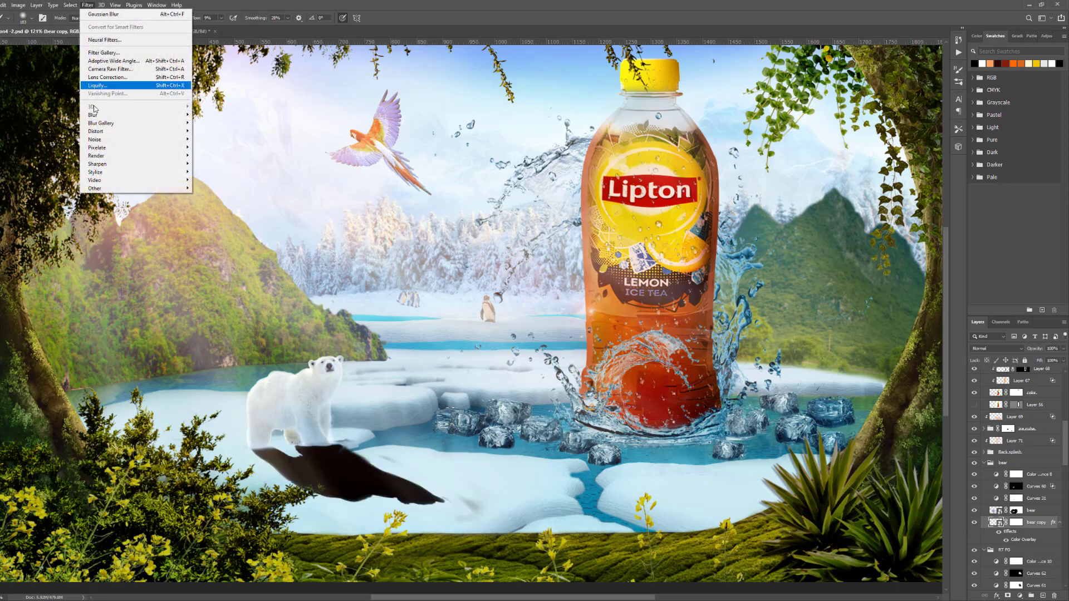
{"action": "mouse_move", "coordinate": [167, 115]}
{"action": "left_click", "coordinate": [215, 147]}
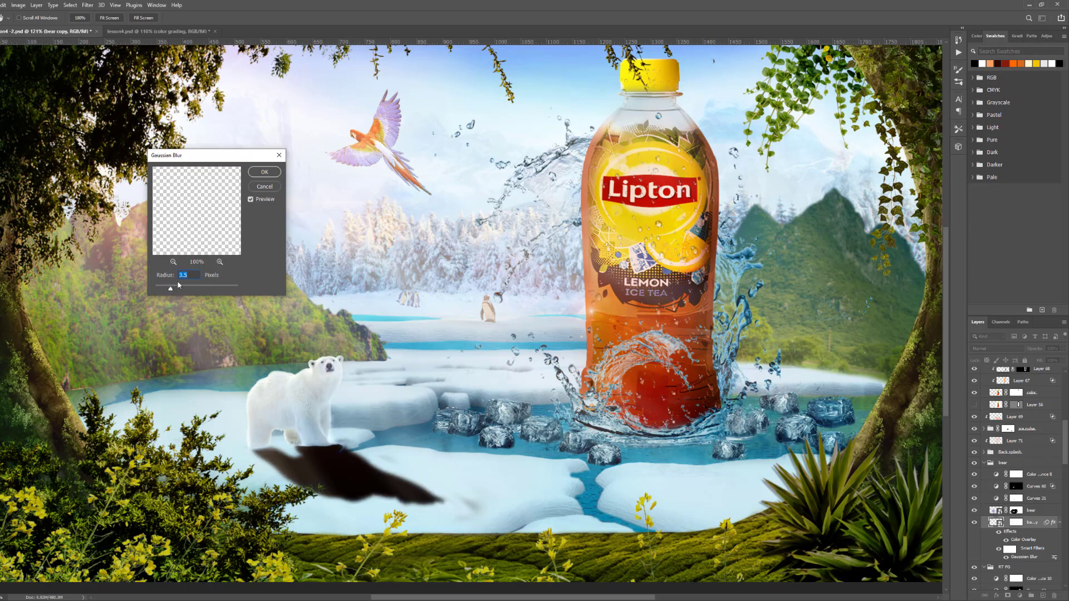
{"action": "left_click", "coordinate": [265, 172]}
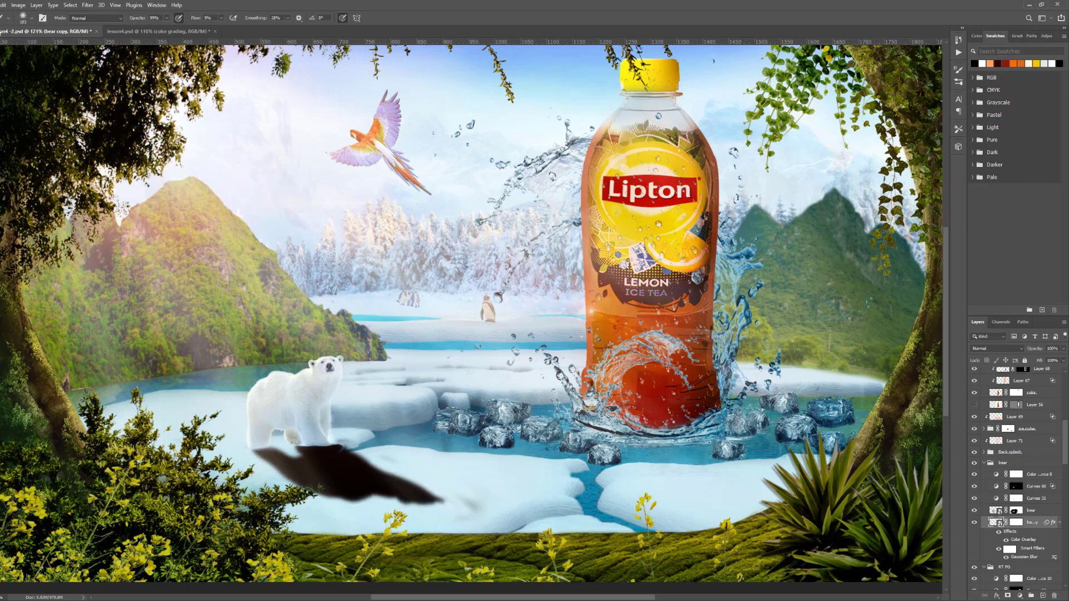
Paint on the bear shadow's layer mask with a large soft brush to fade the shadow, especially toward its far end
{"action": "left_click", "coordinate": [1017, 522]}
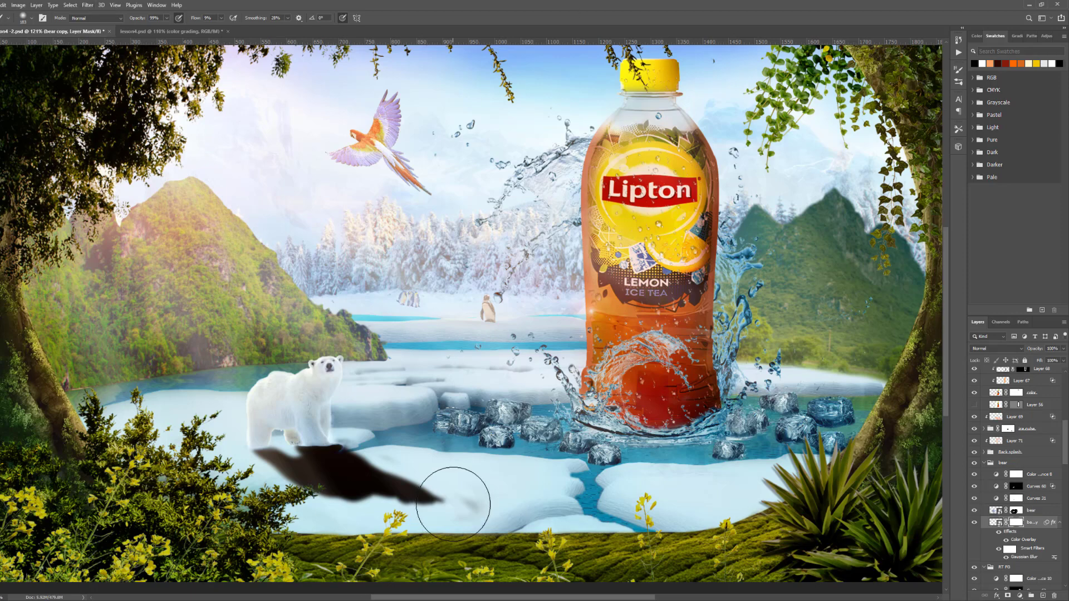
{"action": "left_click_drag", "start_coordinate": [452, 504], "coordinate": [513, 498]}
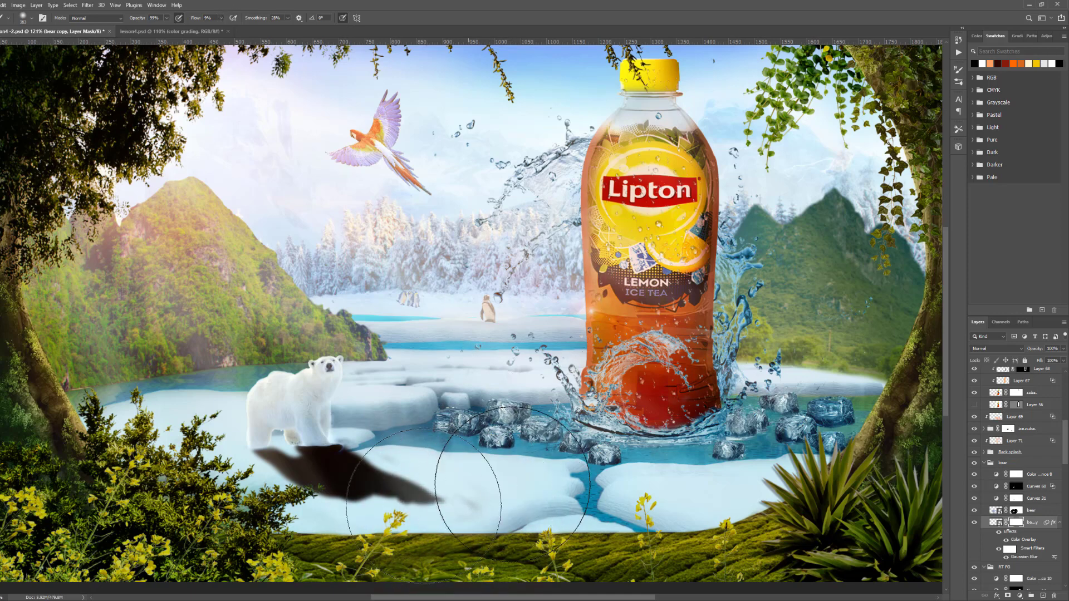
{"action": "mouse_move", "coordinate": [423, 504]}
{"action": "left_mouse_down"}
{"action": "mouse_move", "coordinate": [356, 473]}
{"action": "mouse_move", "coordinate": [416, 482]}
{"action": "left_mouse_up"}
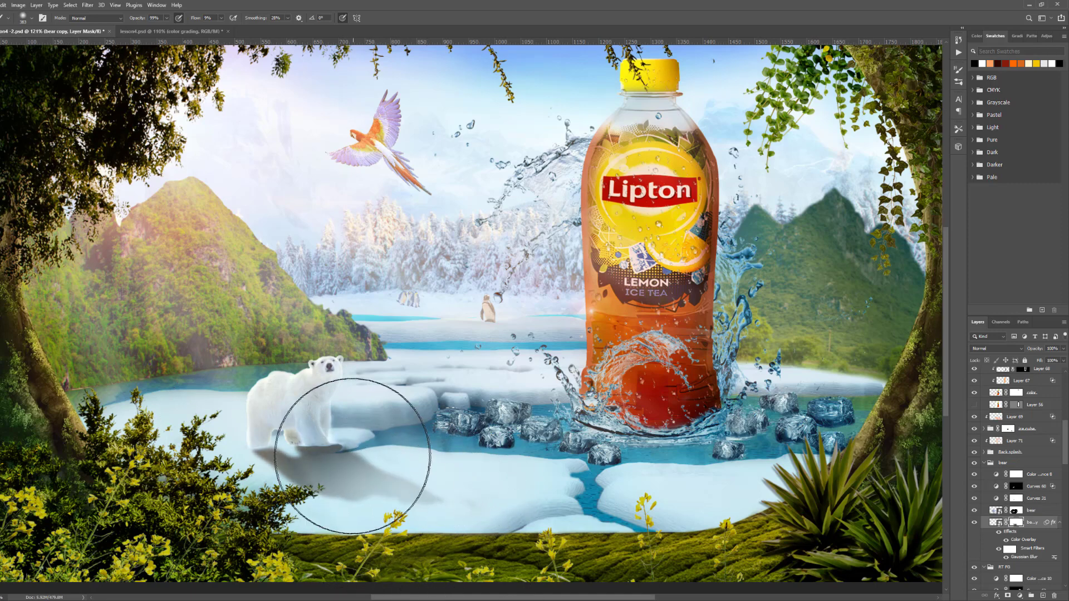
{"action": "mouse_move", "coordinate": [352, 457]}
{"action": "left_mouse_down"}
{"action": "mouse_move", "coordinate": [331, 518]}
{"action": "mouse_move", "coordinate": [261, 432]}
{"action": "mouse_move", "coordinate": [281, 472]}
{"action": "mouse_move", "coordinate": [246, 437]}
{"action": "mouse_move", "coordinate": [329, 517]}
{"action": "left_mouse_up"}
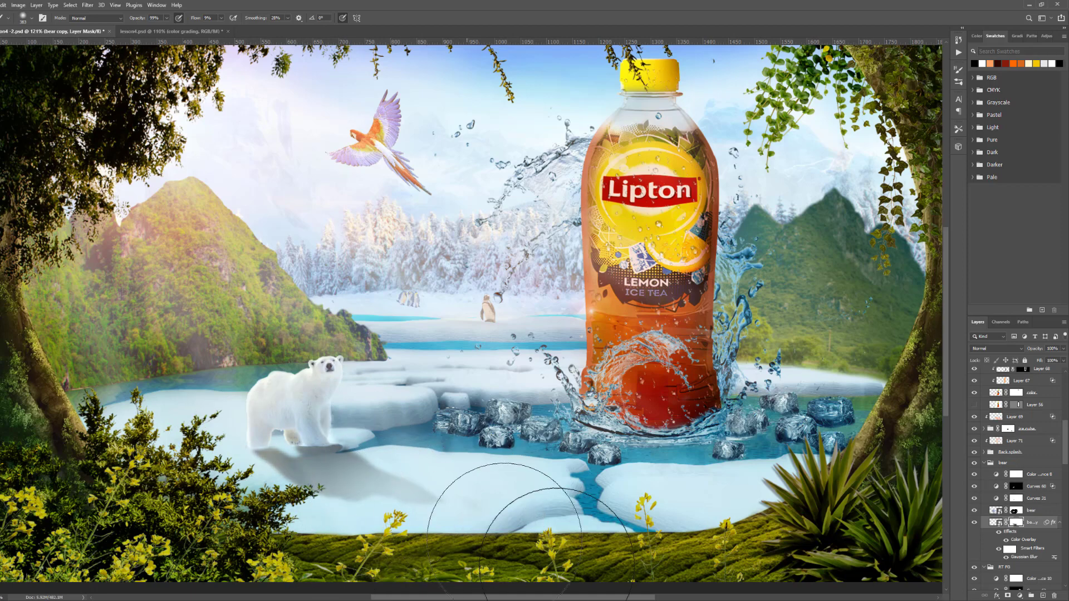
{"action": "scroll", "coordinate": [281, 454], "scroll_direction": "up", "scroll_amount": 2}
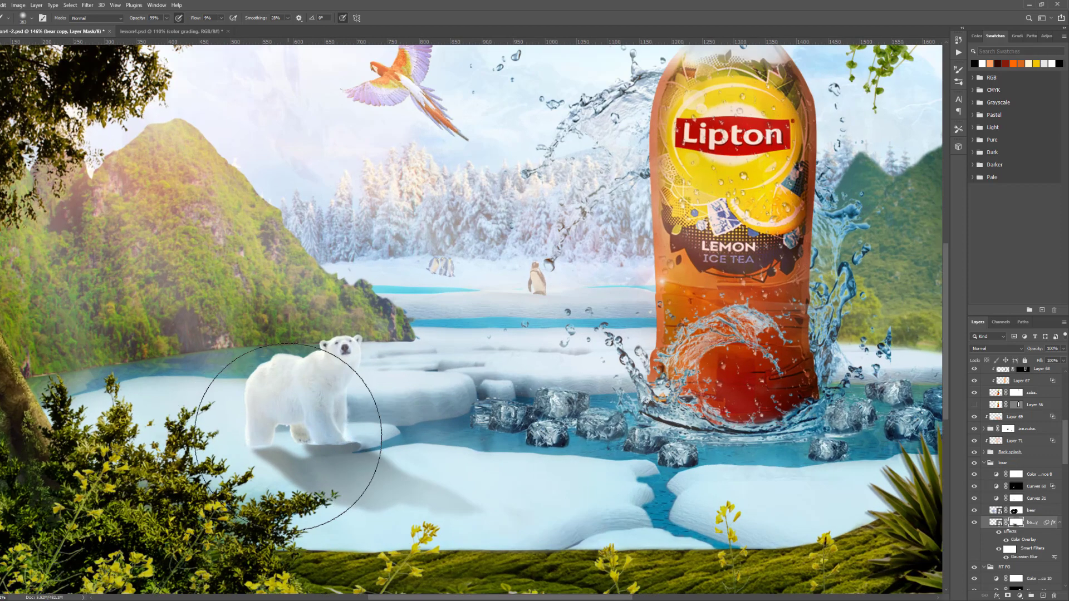
Select the bear copy shadow layer itself and nudge it slightly left and up to line up with the bear's paws
{"action": "scroll", "coordinate": [289, 436], "scroll_direction": "up", "scroll_amount": 2}
{"action": "right_click", "coordinate": [406, 394], "text": "alt"}
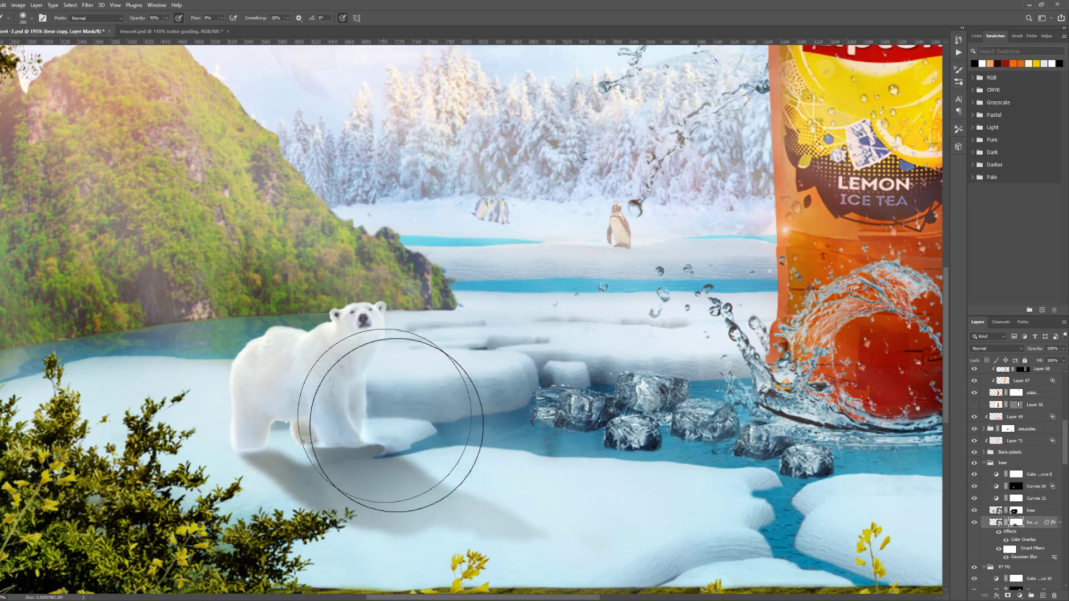
{"action": "left_click", "coordinate": [995, 523]}
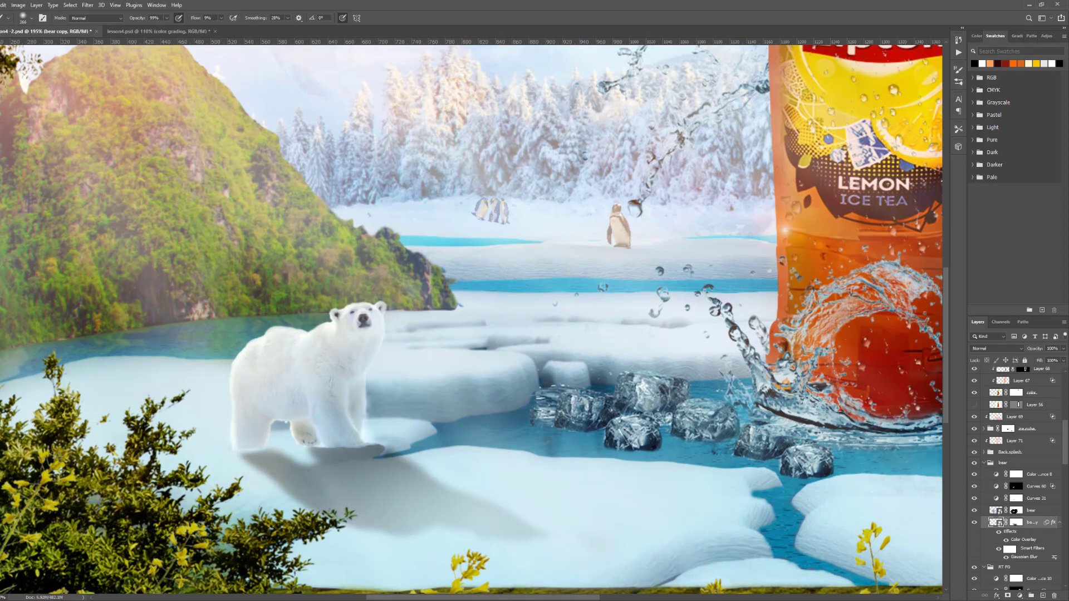
{"action": "key", "text": "v"}
{"action": "left_click", "coordinate": [345, 498], "text": "ctrl"}
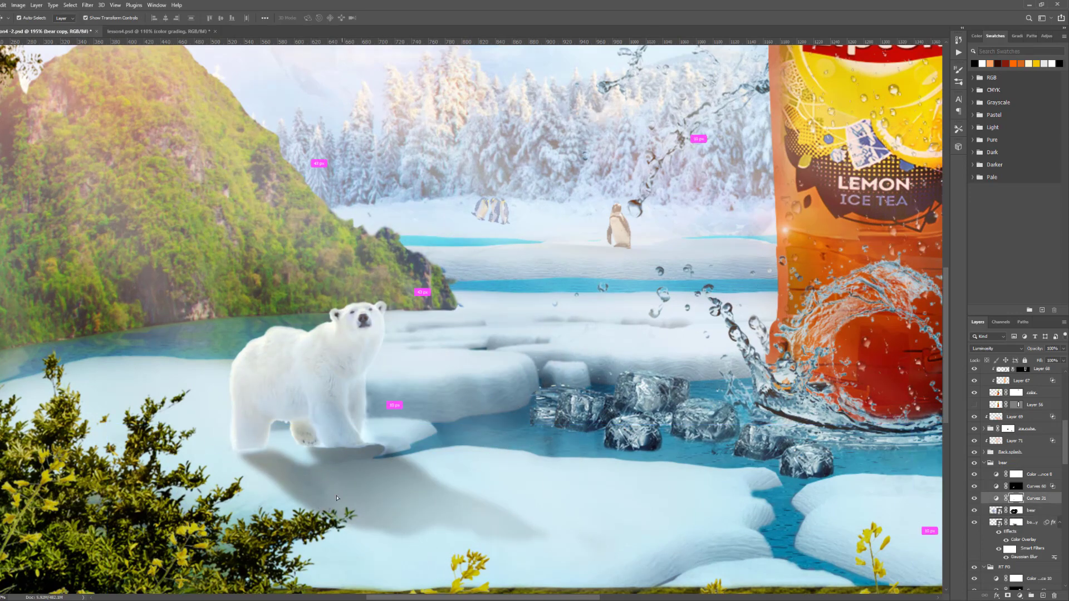
{"action": "left_click_drag", "start_coordinate": [335, 496], "coordinate": [347, 502]}
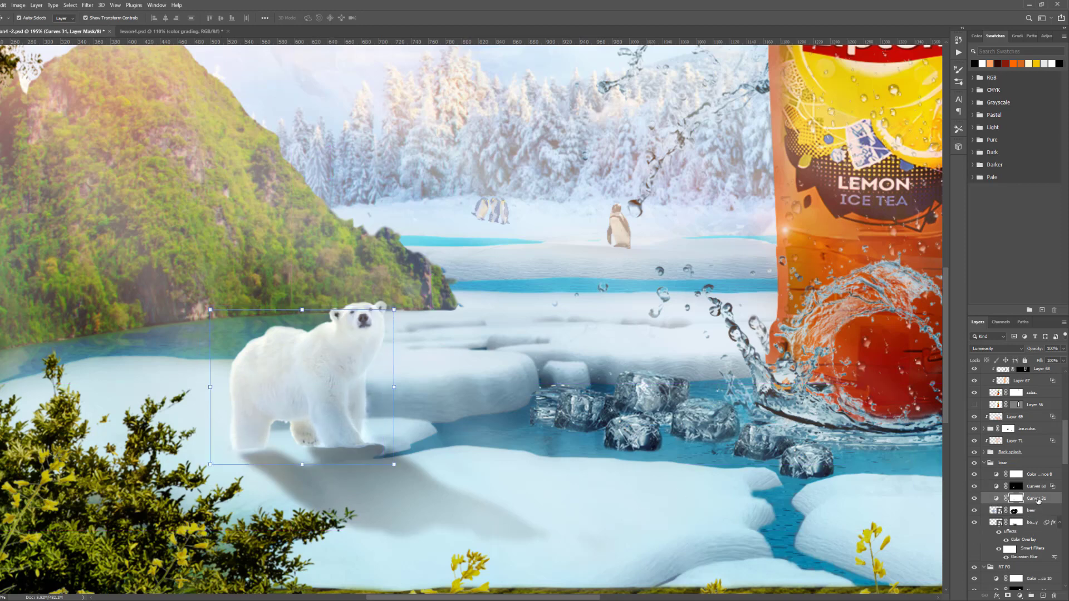
{"action": "left_click", "coordinate": [1031, 524]}
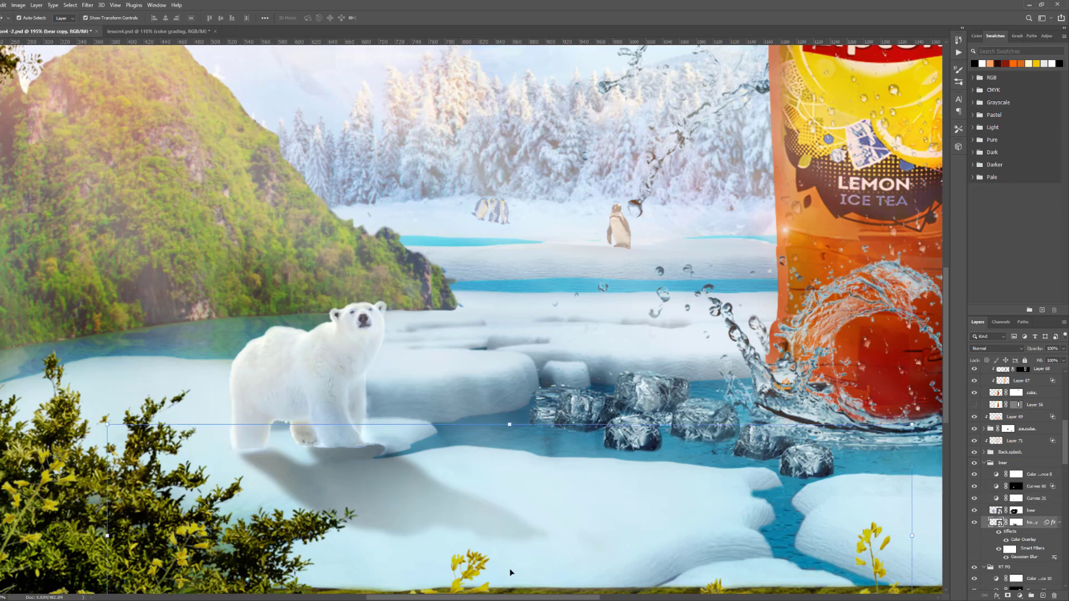
{"action": "key", "text": "Left"}
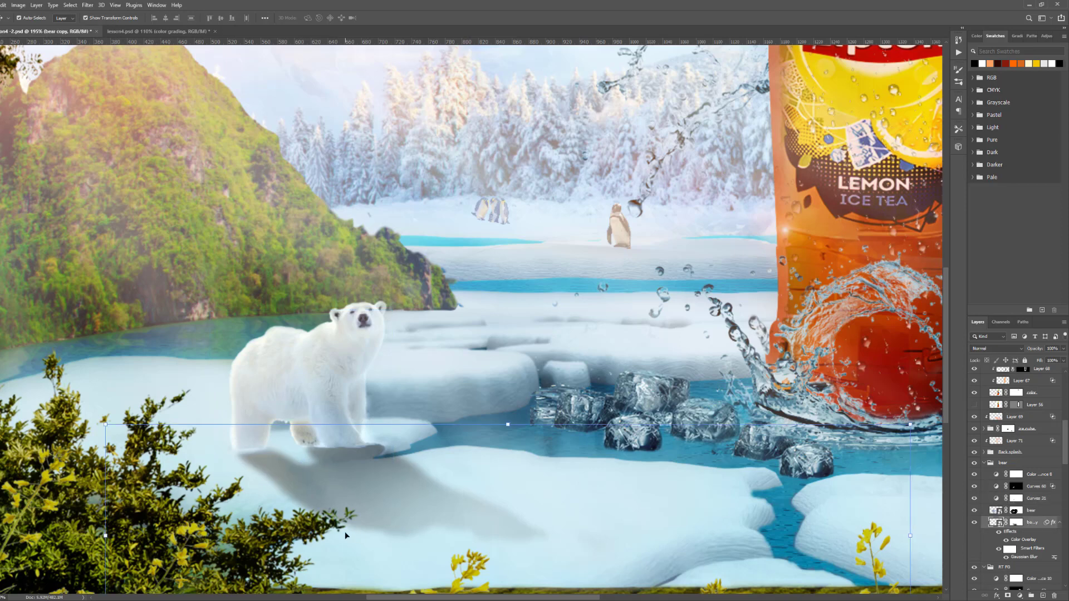
{"action": "key", "text": "Left"}
{"action": "key", "text": "Up"}
{"action": "key", "text": "Up"}
{"action": "key", "text": "Left"}
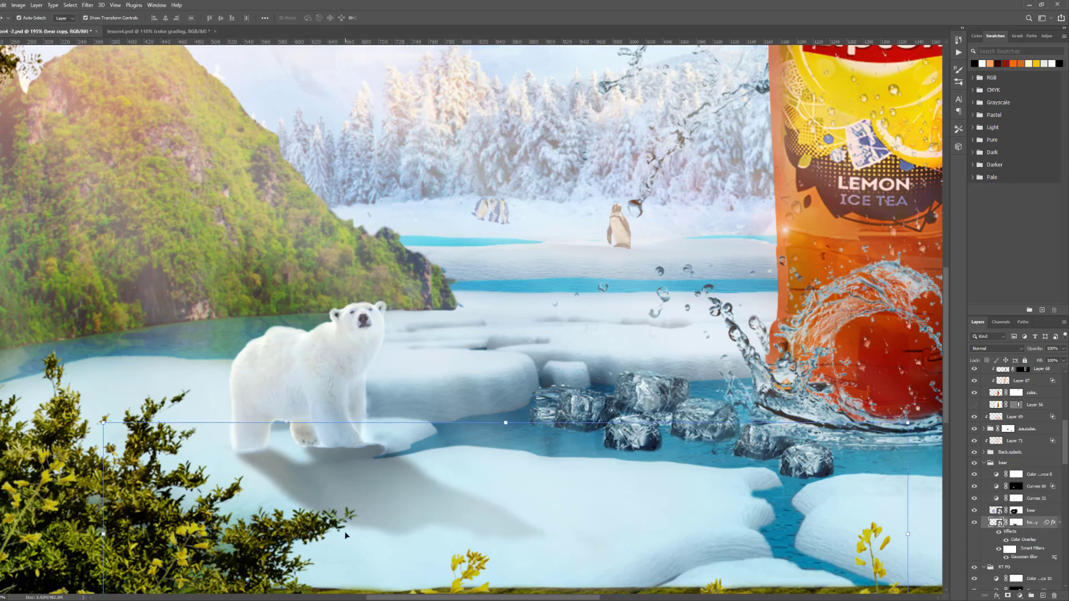
{"action": "key", "text": "Down"}
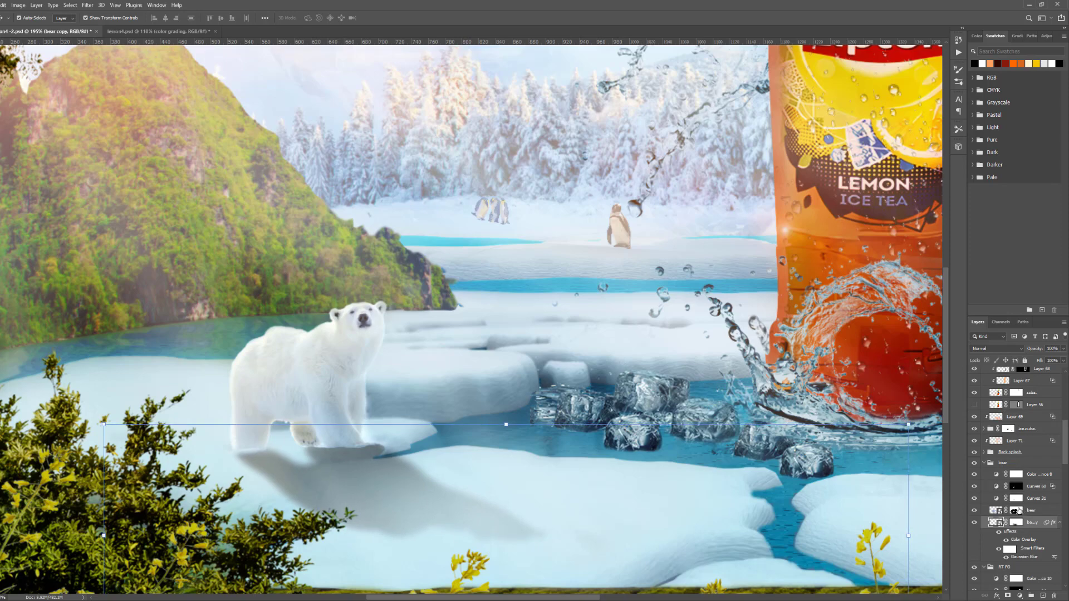
Touch up the bear layer's mask along the bottom of its paws with a small brush, raising the flow to 100%
{"action": "left_click", "coordinate": [1016, 511]}
{"action": "scroll", "coordinate": [237, 457], "scroll_direction": "up", "scroll_amount": 5}
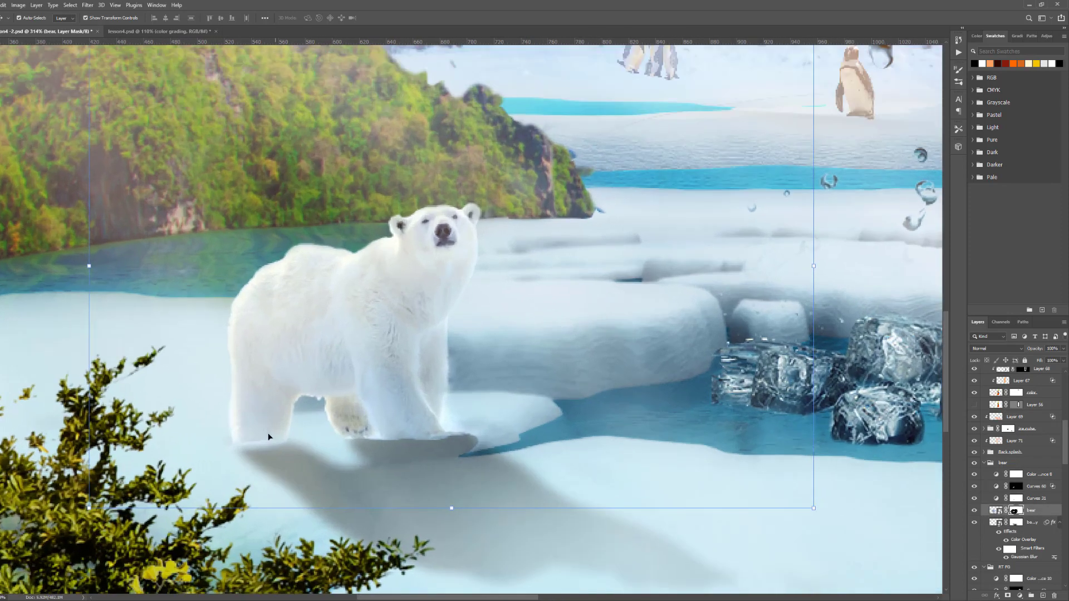
{"action": "key", "text": "b"}
{"action": "left_click_drag", "start_coordinate": [262, 429], "coordinate": [132, 439]}
{"action": "scroll", "coordinate": [239, 453], "scroll_direction": "up", "scroll_amount": 3}
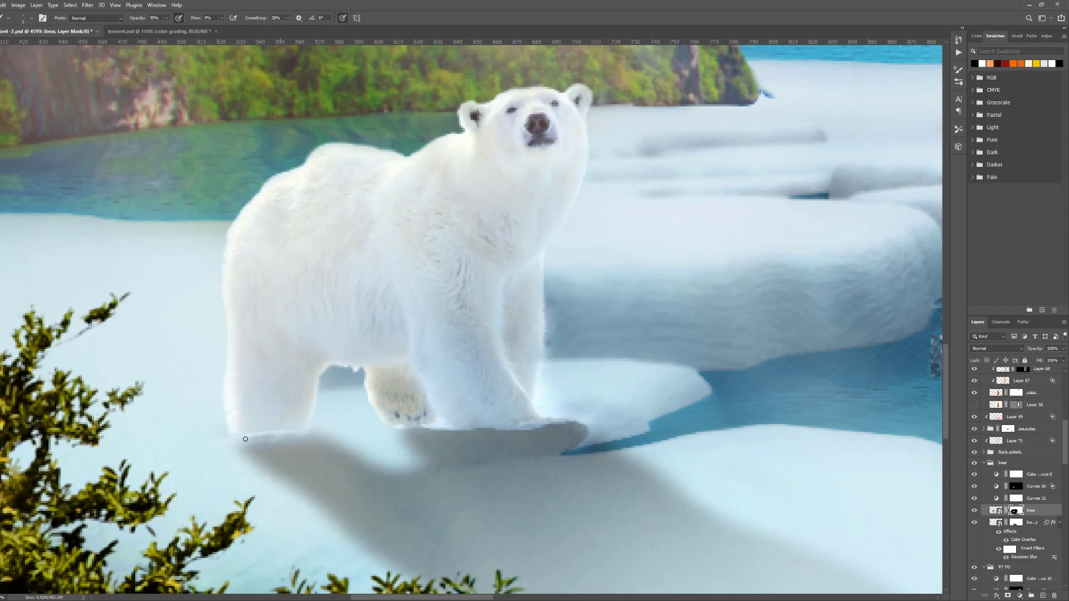
{"action": "scroll", "coordinate": [356, 445], "scroll_direction": "up", "scroll_amount": 3}
{"action": "key", "text": "shift+0"}
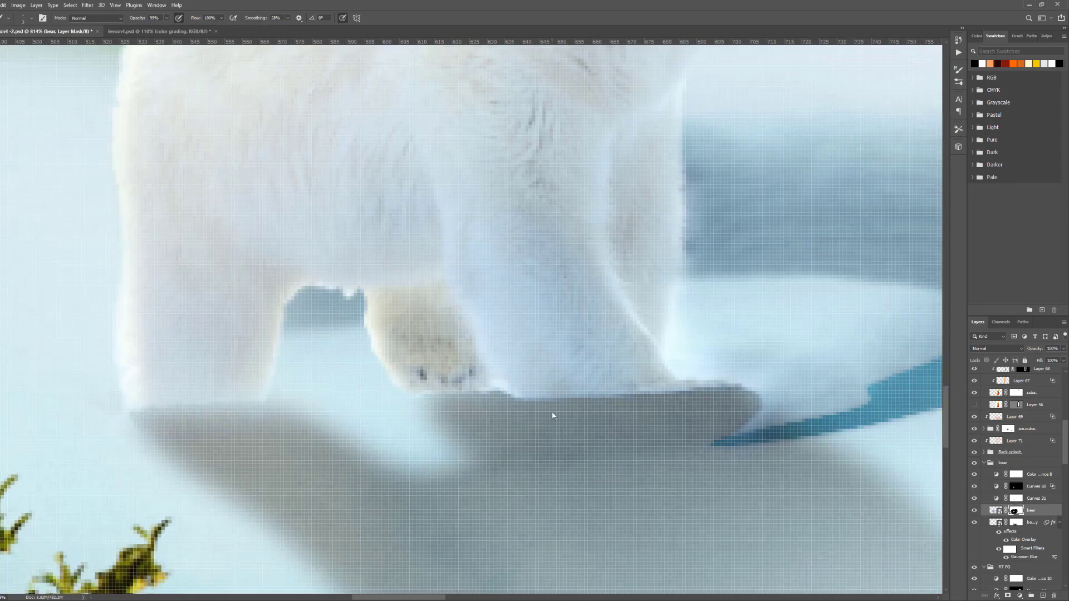
{"action": "scroll", "coordinate": [417, 218], "scroll_direction": "down", "scroll_amount": 3}
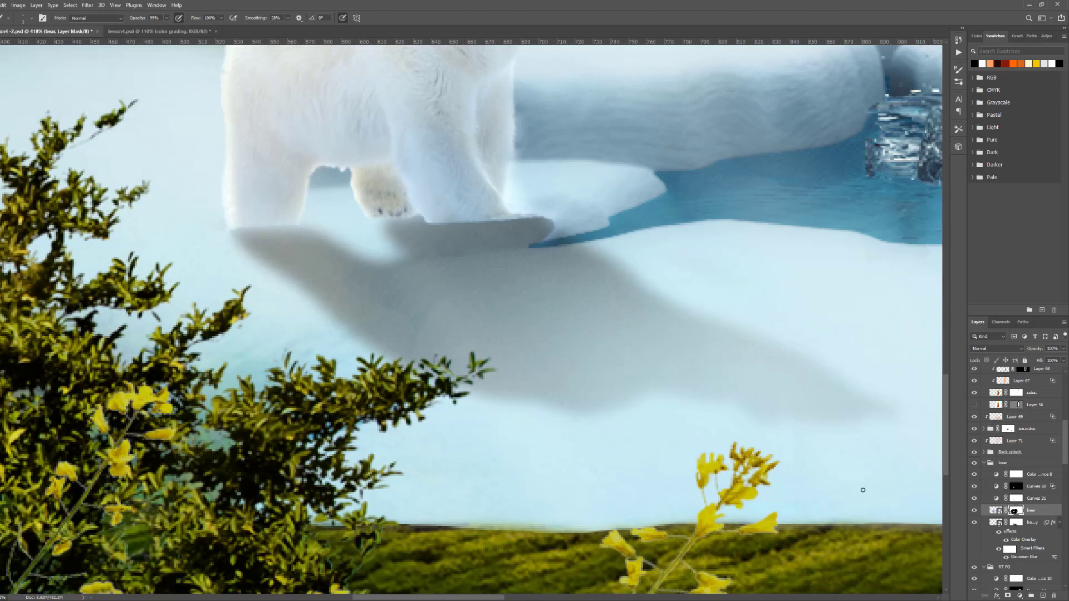
Fade the bear's cast shadow by painting its layer mask with a large soft brush at 3% flow
{"action": "key", "text": "alt+bracketleft"}
{"action": "scroll", "coordinate": [557, 334], "scroll_direction": "down", "scroll_amount": 8}
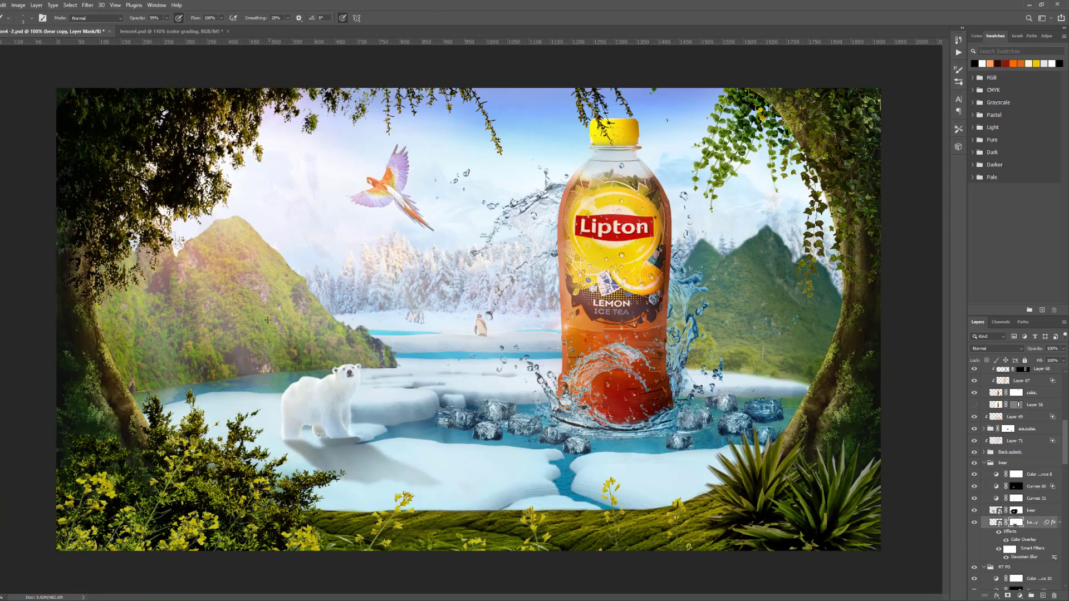
{"action": "key", "text": "ctrl+0"}
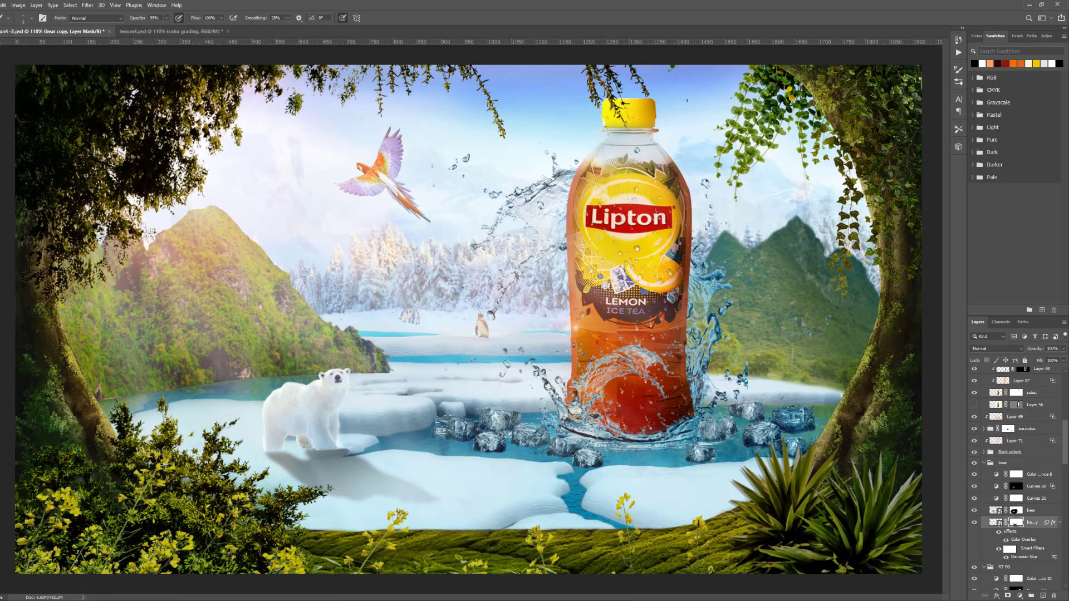
{"action": "left_click", "coordinate": [221, 17]}
{"action": "mouse_move", "coordinate": [335, 480]}
{"action": "left_mouse_down"}
{"action": "mouse_move", "coordinate": [362, 477]}
{"action": "mouse_move", "coordinate": [341, 468]}
{"action": "mouse_move", "coordinate": [370, 466]}
{"action": "left_mouse_up"}
{"action": "mouse_move", "coordinate": [334, 430]}
{"action": "left_mouse_down"}
{"action": "mouse_move", "coordinate": [362, 459]}
{"action": "mouse_move", "coordinate": [264, 429]}
{"action": "mouse_move", "coordinate": [332, 497]}
{"action": "mouse_move", "coordinate": [373, 510]}
{"action": "mouse_move", "coordinate": [354, 455]}
{"action": "mouse_move", "coordinate": [460, 524]}
{"action": "mouse_move", "coordinate": [420, 478]}
{"action": "mouse_move", "coordinate": [407, 518]}
{"action": "mouse_move", "coordinate": [462, 481]}
{"action": "mouse_move", "coordinate": [498, 523]}
{"action": "mouse_move", "coordinate": [484, 485]}
{"action": "mouse_move", "coordinate": [492, 469]}
{"action": "mouse_move", "coordinate": [498, 499]}
{"action": "mouse_move", "coordinate": [486, 540]}
{"action": "mouse_move", "coordinate": [429, 463]}
{"action": "mouse_move", "coordinate": [334, 505]}
{"action": "mouse_move", "coordinate": [304, 489]}
{"action": "mouse_move", "coordinate": [350, 509]}
{"action": "mouse_move", "coordinate": [360, 479]}
{"action": "mouse_move", "coordinate": [324, 450]}
{"action": "mouse_move", "coordinate": [375, 458]}
{"action": "mouse_move", "coordinate": [410, 510]}
{"action": "mouse_move", "coordinate": [293, 449]}
{"action": "mouse_move", "coordinate": [396, 489]}
{"action": "mouse_move", "coordinate": [408, 476]}
{"action": "mouse_move", "coordinate": [416, 519]}
{"action": "mouse_move", "coordinate": [463, 528]}
{"action": "mouse_move", "coordinate": [372, 497]}
{"action": "mouse_move", "coordinate": [331, 518]}
{"action": "mouse_move", "coordinate": [318, 480]}
{"action": "mouse_move", "coordinate": [287, 447]}
{"action": "mouse_move", "coordinate": [306, 475]}
{"action": "mouse_move", "coordinate": [283, 454]}
{"action": "mouse_move", "coordinate": [334, 454]}
{"action": "mouse_move", "coordinate": [470, 532]}
{"action": "left_mouse_up"}
{"action": "scroll", "coordinate": [312, 468], "scroll_direction": "up", "scroll_amount": 3}
{"action": "scroll", "coordinate": [178, 453], "scroll_direction": "up", "scroll_amount": 4}
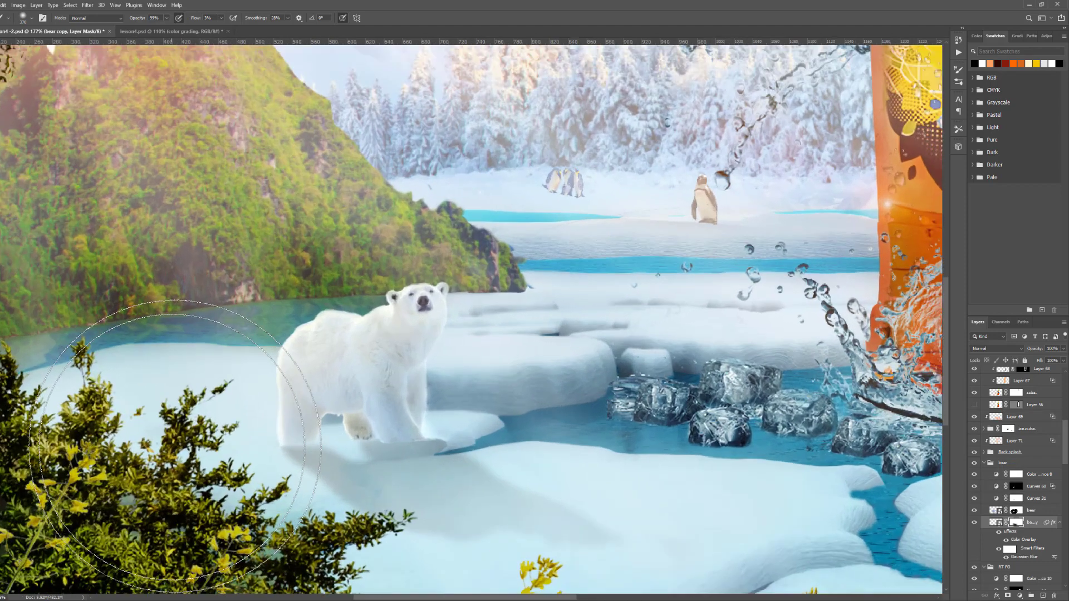
{"action": "left_click_drag", "start_coordinate": [144, 446], "coordinate": [162, 454]}
Refine the contact shadow beneath the bear's hind and front paws by painting the shadow mask with smaller soft brushes
{"action": "scroll", "coordinate": [325, 452], "scroll_direction": "up", "scroll_amount": 3}
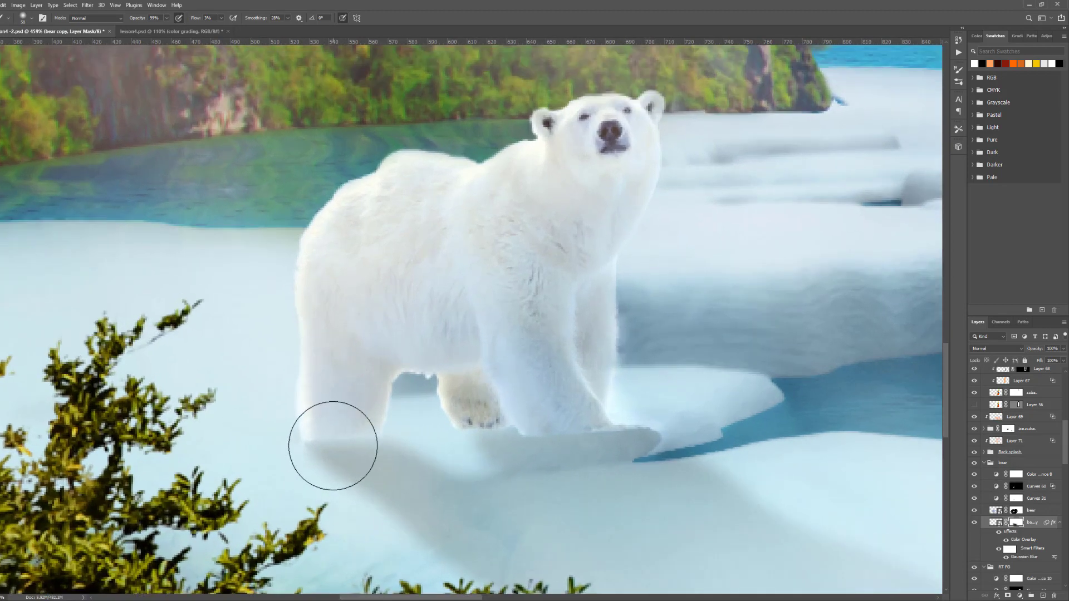
{"action": "left_click_drag", "start_coordinate": [341, 446], "coordinate": [318, 448]}
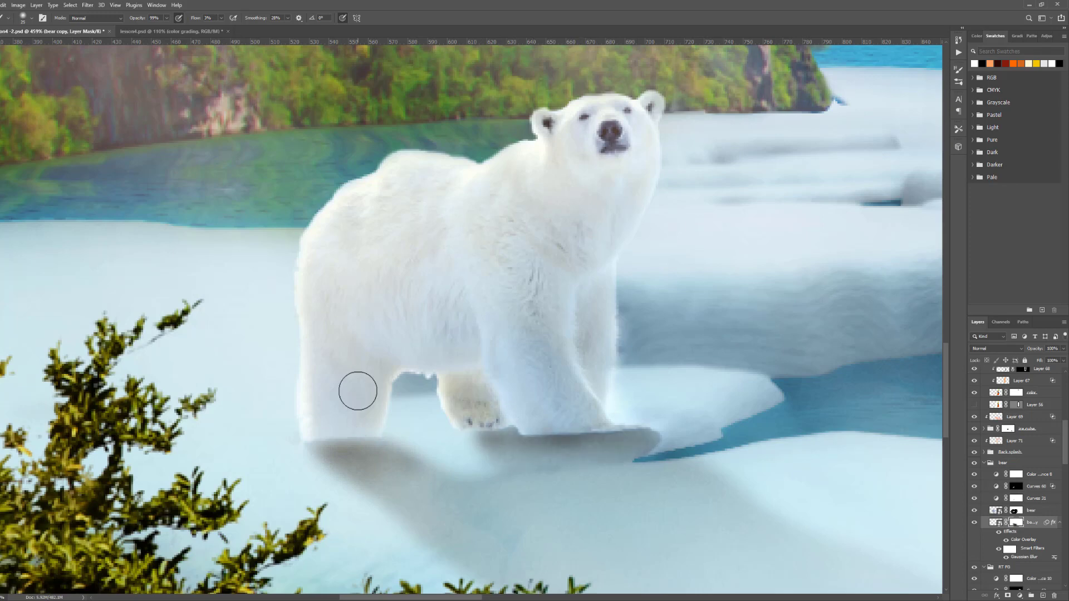
{"action": "left_click_drag", "start_coordinate": [358, 391], "coordinate": [391, 391]}
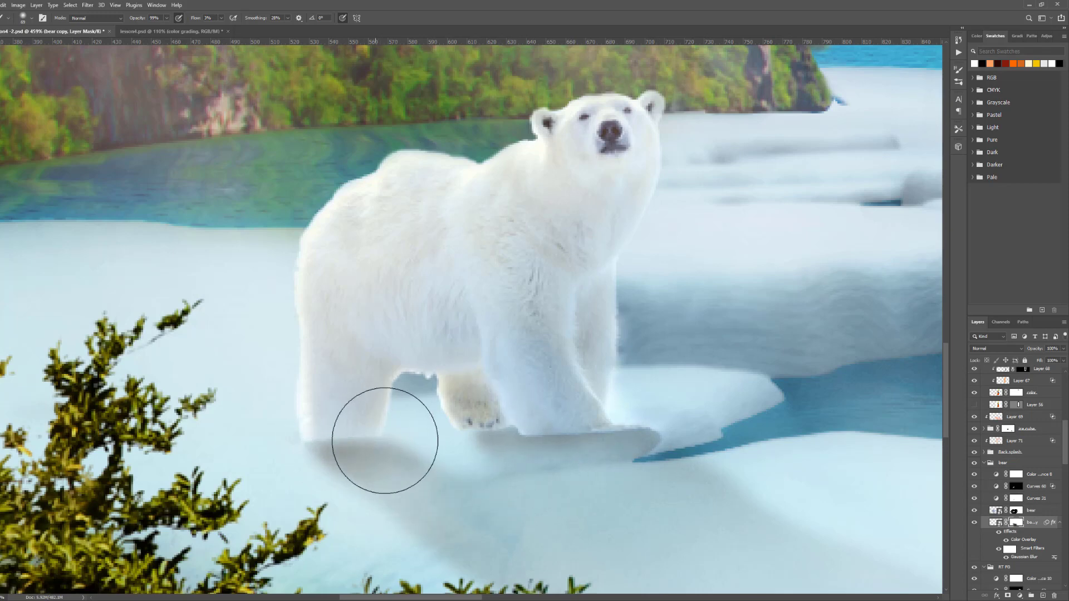
{"action": "mouse_move", "coordinate": [566, 429]}
{"action": "left_mouse_down"}
{"action": "mouse_move", "coordinate": [470, 429]}
{"action": "mouse_move", "coordinate": [652, 436]}
{"action": "mouse_move", "coordinate": [576, 446]}
{"action": "left_mouse_up"}
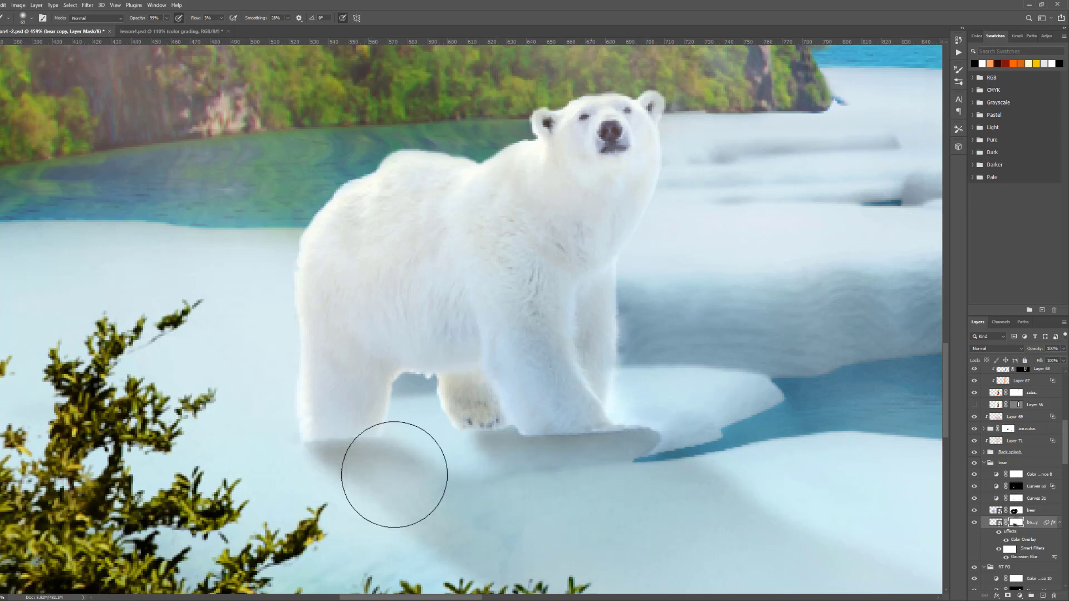
{"action": "left_click_drag", "start_coordinate": [394, 474], "coordinate": [368, 440]}
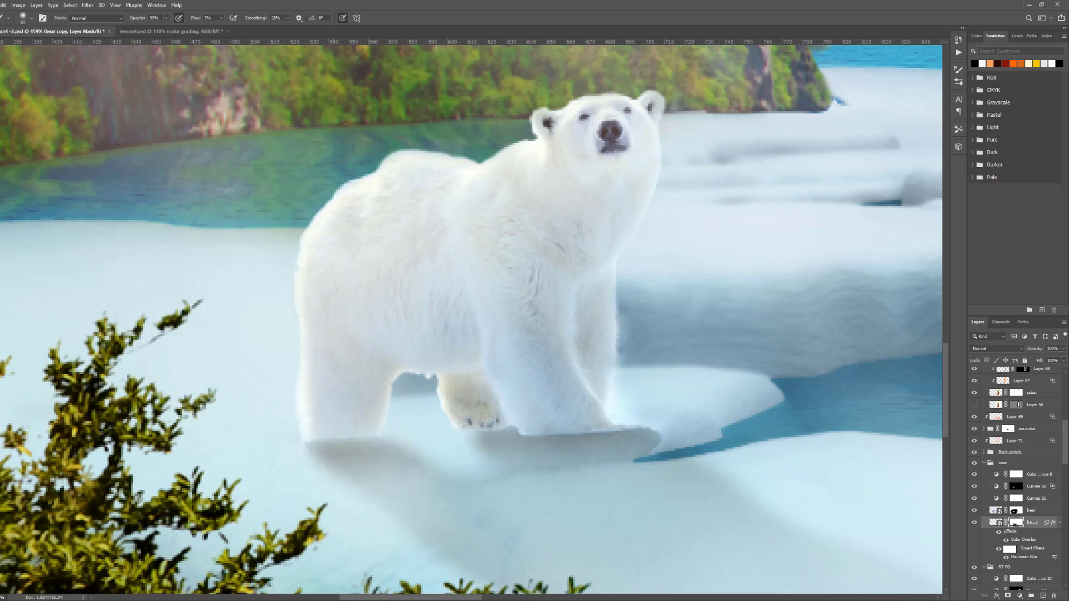
Balance the shadow's density from the paws outward across the ice with low-flow soft strokes on the shadow mask
{"action": "scroll", "coordinate": [315, 426], "scroll_direction": "down", "scroll_amount": 6}
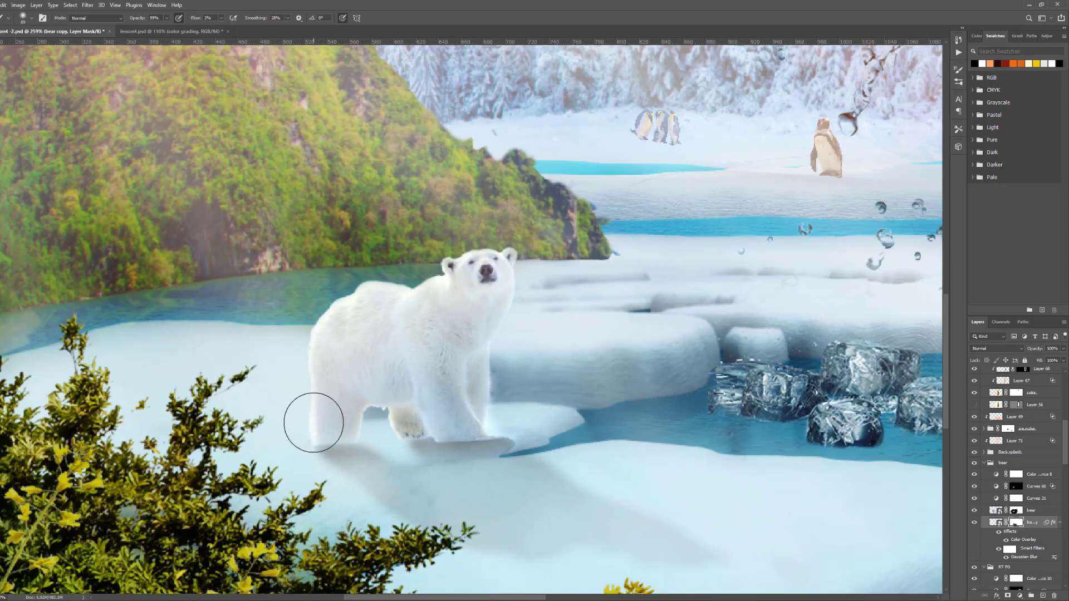
{"action": "scroll", "coordinate": [300, 426], "scroll_direction": "up", "scroll_amount": 1}
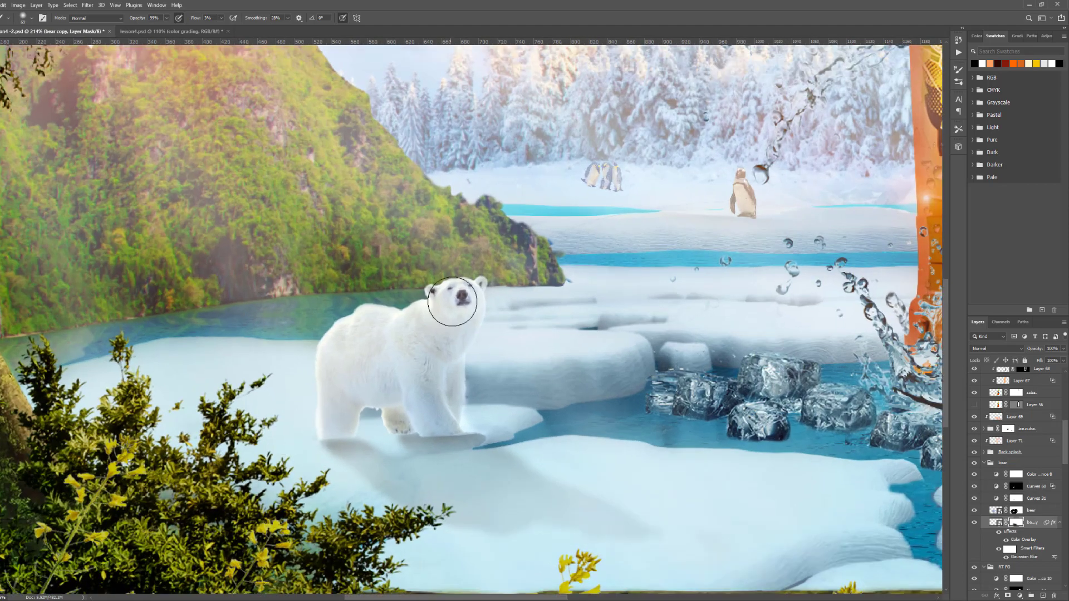
{"action": "mouse_move", "coordinate": [465, 417]}
{"action": "left_mouse_down"}
{"action": "mouse_move", "coordinate": [342, 436]}
{"action": "mouse_move", "coordinate": [451, 481]}
{"action": "mouse_move", "coordinate": [431, 428]}
{"action": "mouse_move", "coordinate": [442, 447]}
{"action": "mouse_move", "coordinate": [479, 450]}
{"action": "mouse_move", "coordinate": [395, 448]}
{"action": "mouse_move", "coordinate": [386, 454]}
{"action": "mouse_move", "coordinate": [407, 456]}
{"action": "mouse_move", "coordinate": [391, 463]}
{"action": "mouse_move", "coordinate": [356, 440]}
{"action": "left_mouse_up"}
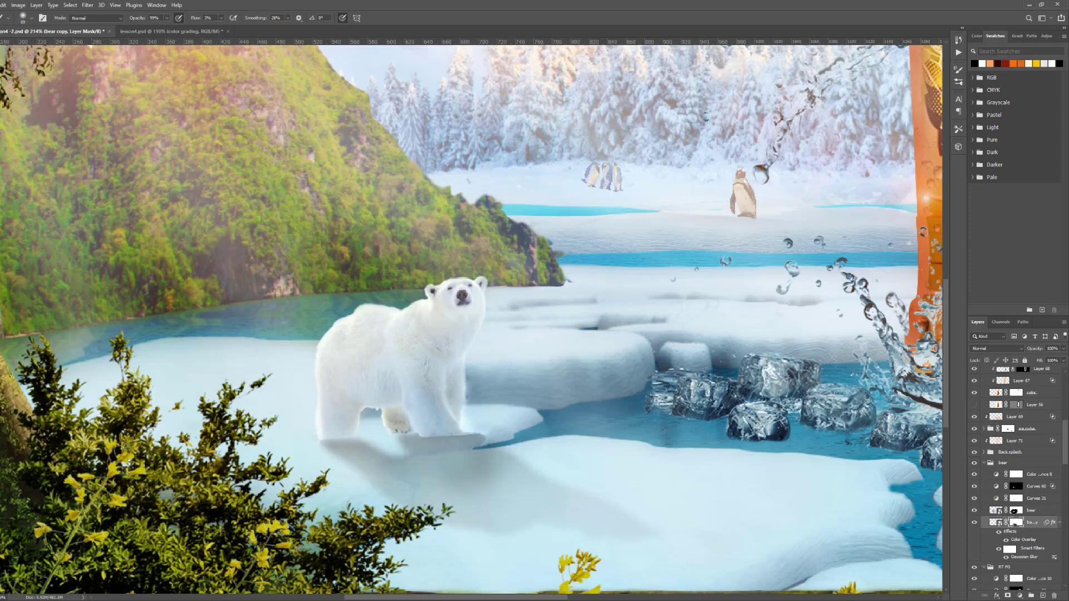
{"action": "scroll", "coordinate": [533, 416], "scroll_direction": "down", "scroll_amount": 3}
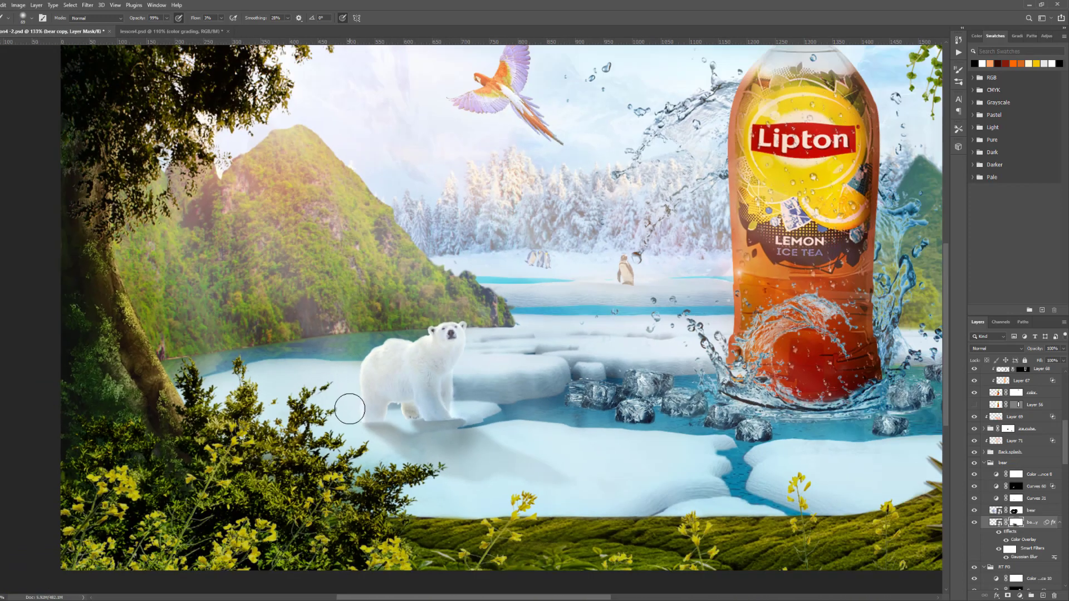
{"action": "scroll", "coordinate": [439, 493], "scroll_direction": "up", "scroll_amount": 1}
{"action": "mouse_move", "coordinate": [470, 484]}
{"action": "left_mouse_down"}
{"action": "mouse_move", "coordinate": [503, 479]}
{"action": "mouse_move", "coordinate": [466, 437]}
{"action": "mouse_move", "coordinate": [451, 453]}
{"action": "mouse_move", "coordinate": [520, 489]}
{"action": "mouse_move", "coordinate": [430, 401]}
{"action": "mouse_move", "coordinate": [499, 446]}
{"action": "mouse_move", "coordinate": [485, 446]}
{"action": "mouse_move", "coordinate": [559, 479]}
{"action": "mouse_move", "coordinate": [418, 425]}
{"action": "left_mouse_up"}
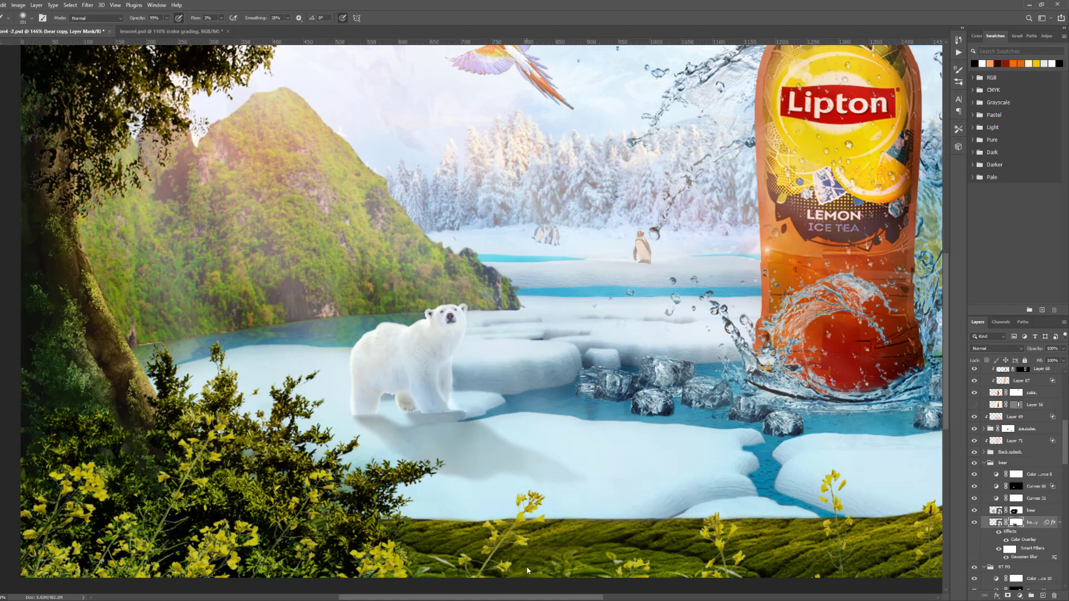
{"action": "key", "text": "ctrl+1"}
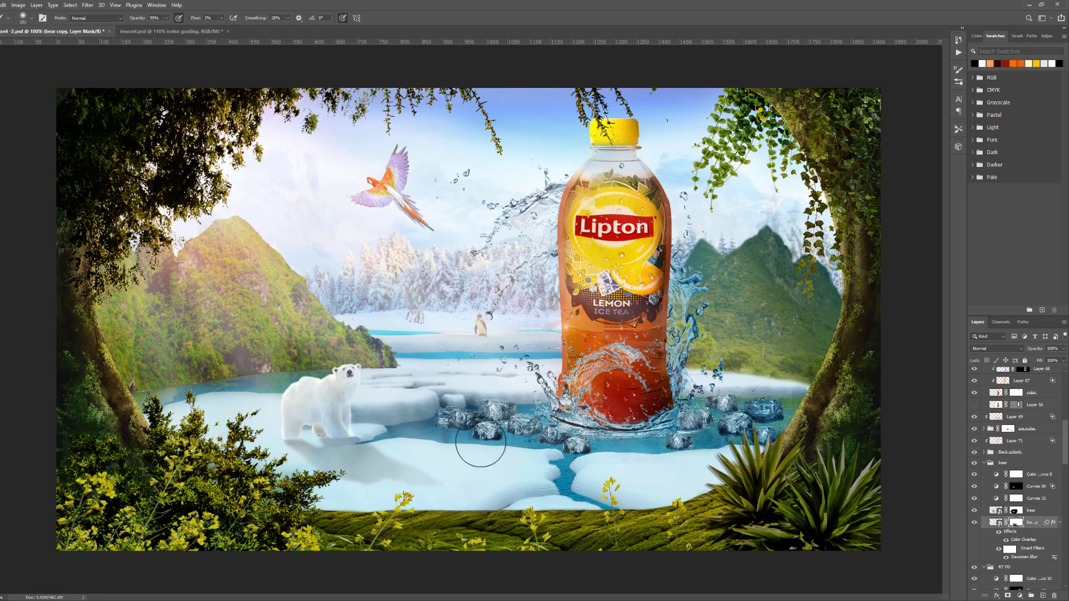
{"action": "scroll", "coordinate": [456, 355], "scroll_direction": "up", "scroll_amount": 2}
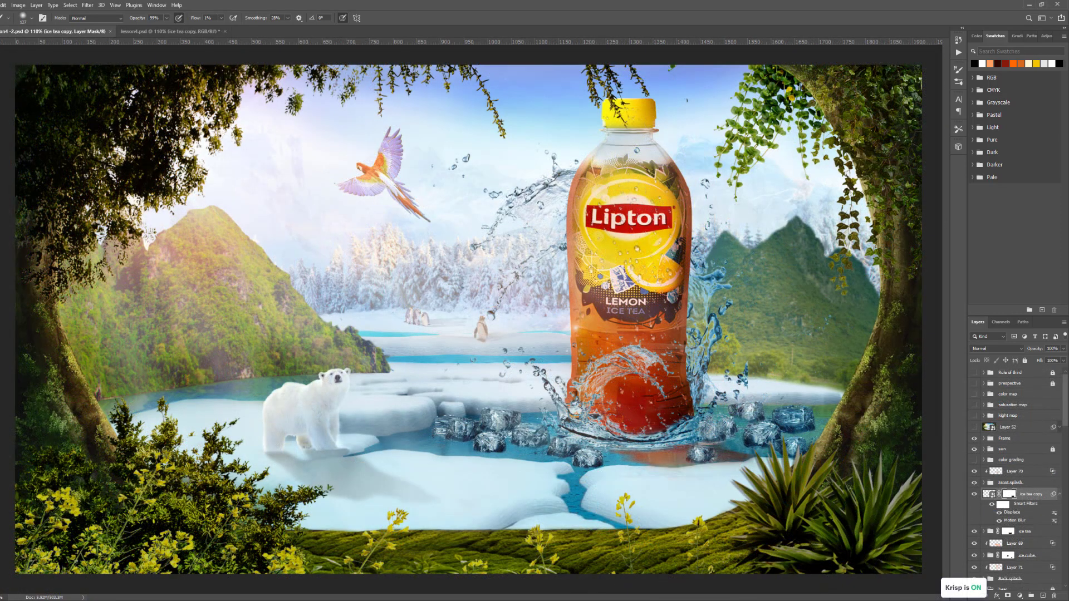
Place lens1.jpeg from the lipton 04 files folder into the composite, scaled to about 10% and positioned over the bottle cap
{"action": "key", "text": "v"}
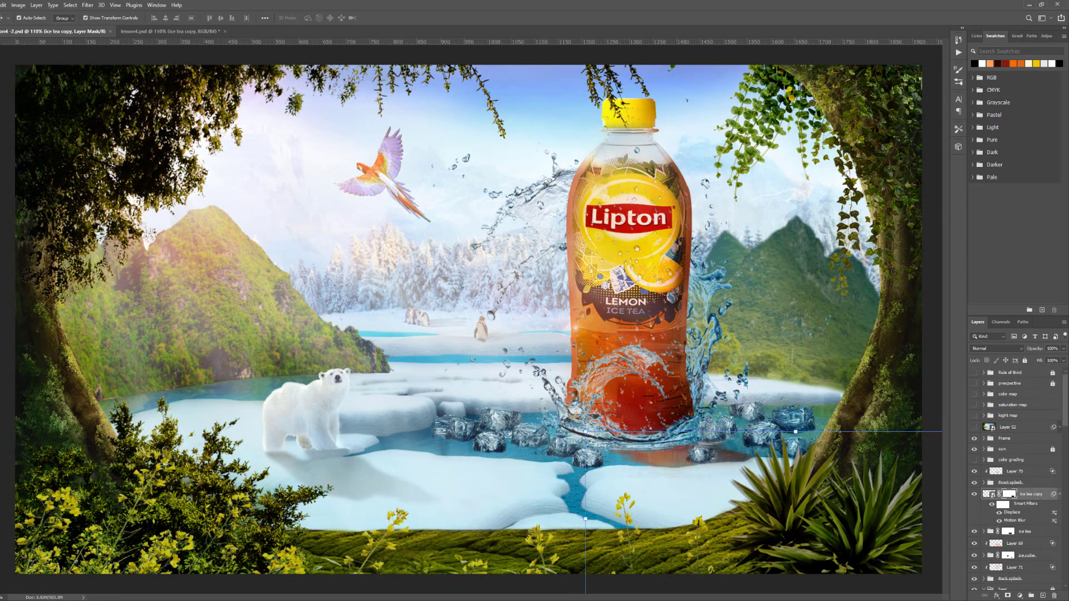
{"action": "left_click", "coordinate": [939, 300]}
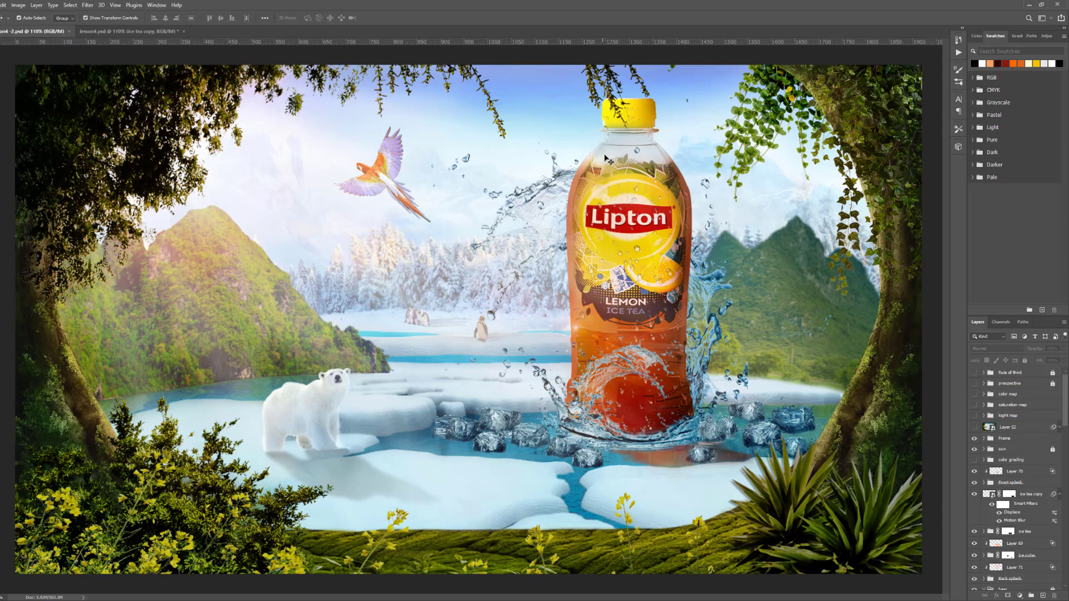
{"action": "key", "text": "alt+Tab"}
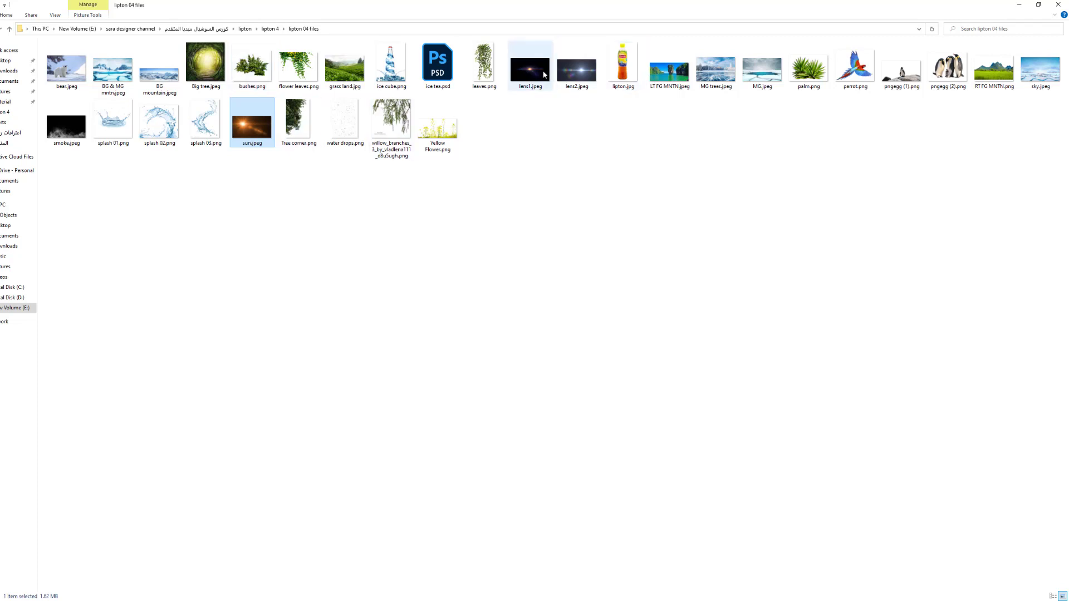
{"action": "left_click_drag", "start_coordinate": [532, 70], "coordinate": [657, 195]}
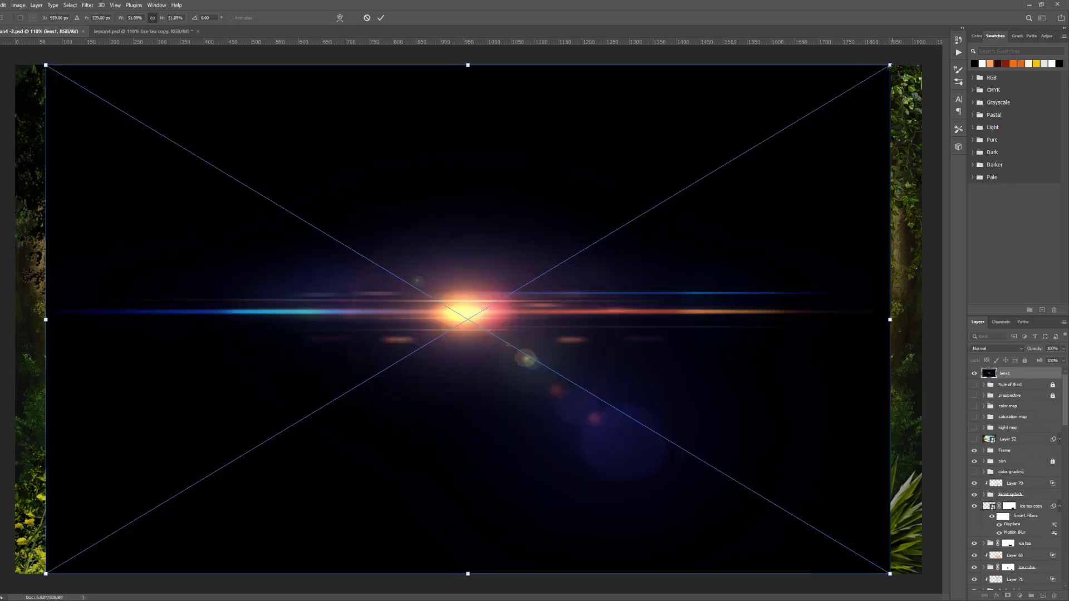
{"action": "left_click_drag", "start_coordinate": [890, 65], "coordinate": [566, 296]}
{"action": "left_click_drag", "start_coordinate": [468, 321], "coordinate": [655, 103]}
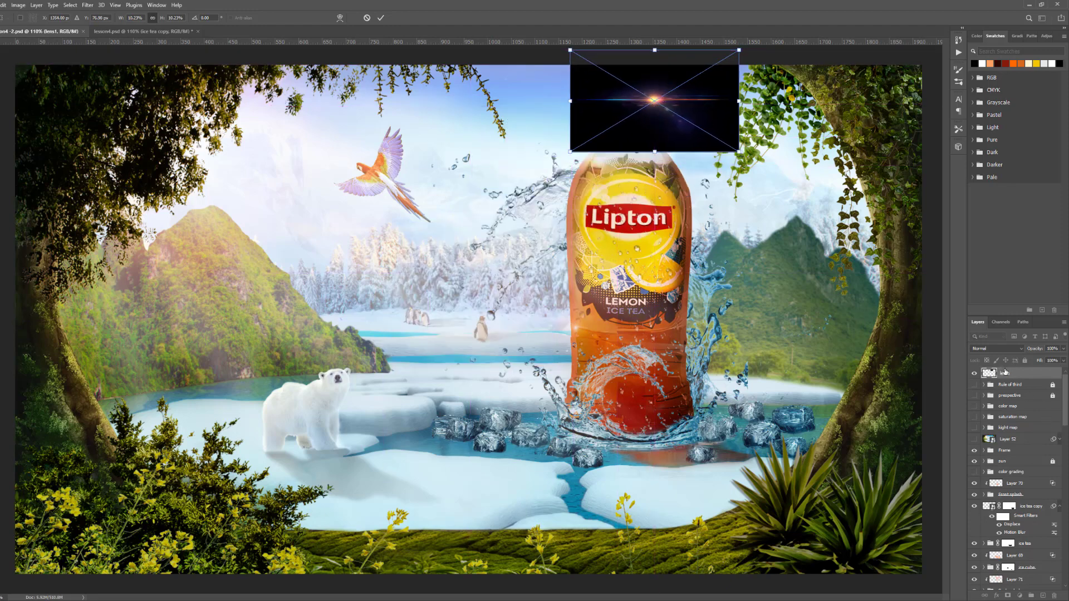
{"action": "left_click_drag", "start_coordinate": [1006, 374], "coordinate": [1010, 544]}
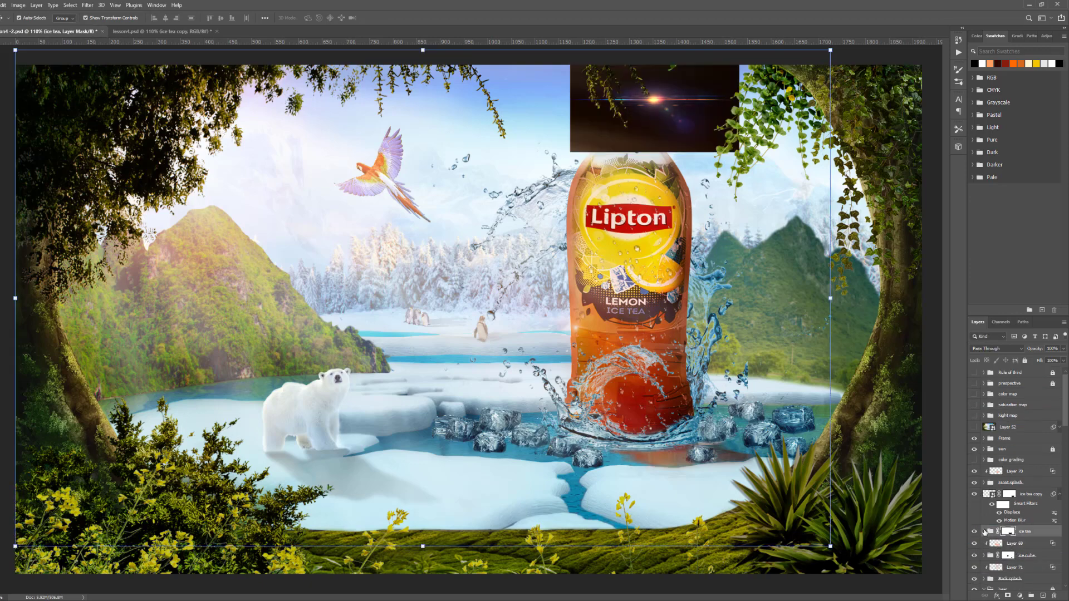
{"action": "left_click", "coordinate": [983, 531]}
{"action": "left_click", "coordinate": [984, 531]}
{"action": "scroll", "coordinate": [1016, 538], "scroll_direction": "down", "scroll_amount": 2}
{"action": "scroll", "coordinate": [1015, 538], "scroll_direction": "down", "scroll_amount": 4}
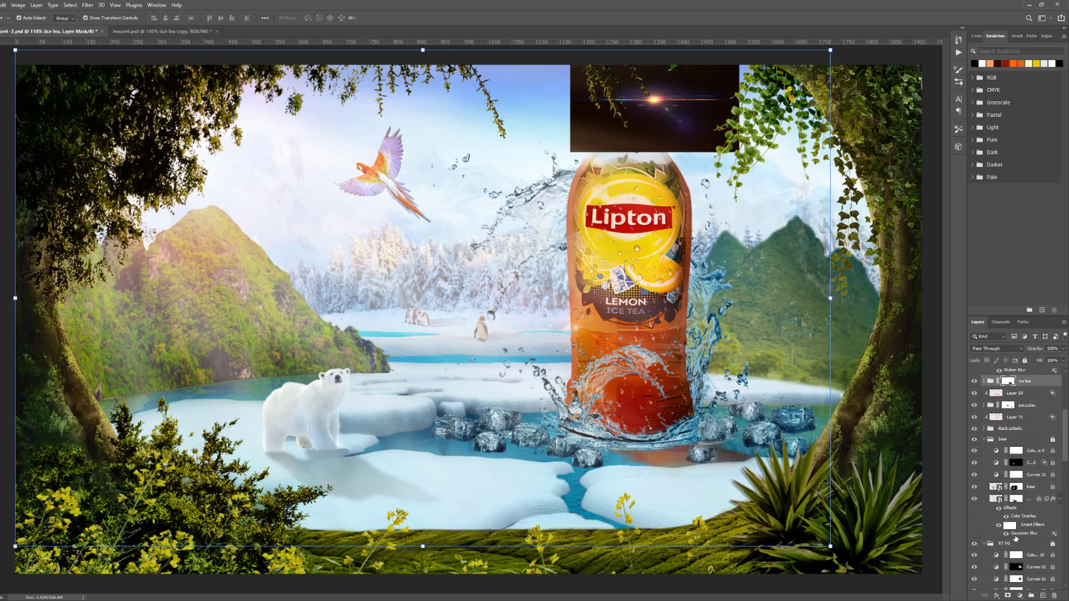
{"action": "scroll", "coordinate": [1016, 538], "scroll_direction": "up", "scroll_amount": 1}
{"action": "key", "text": "ctrl+z"}
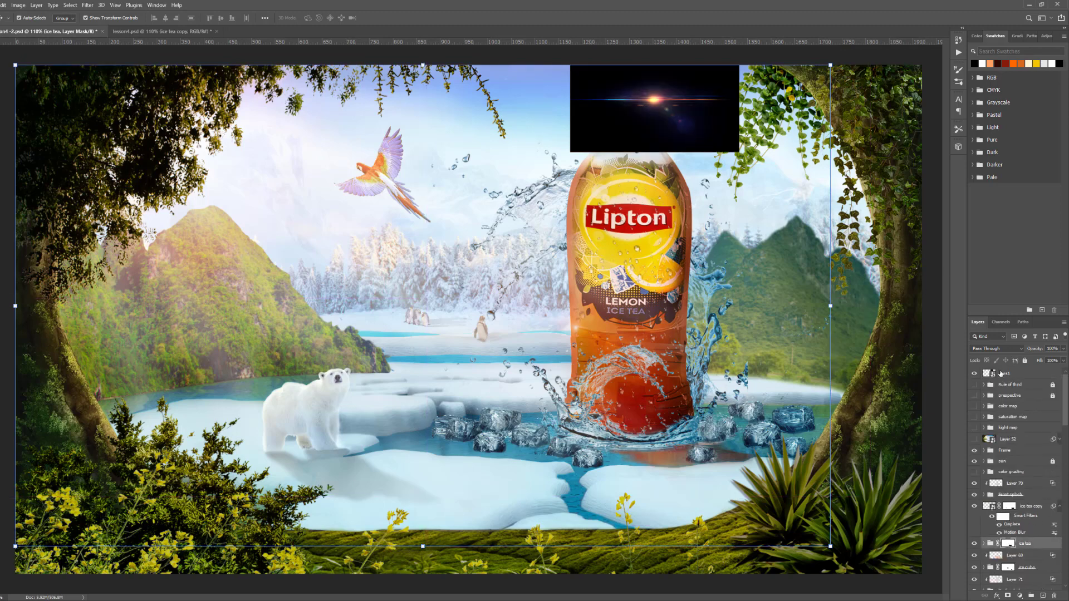
Move the lens1 layer to the top of the ice tea group and set its blend mode to Screen
{"action": "left_click", "coordinate": [1008, 374]}
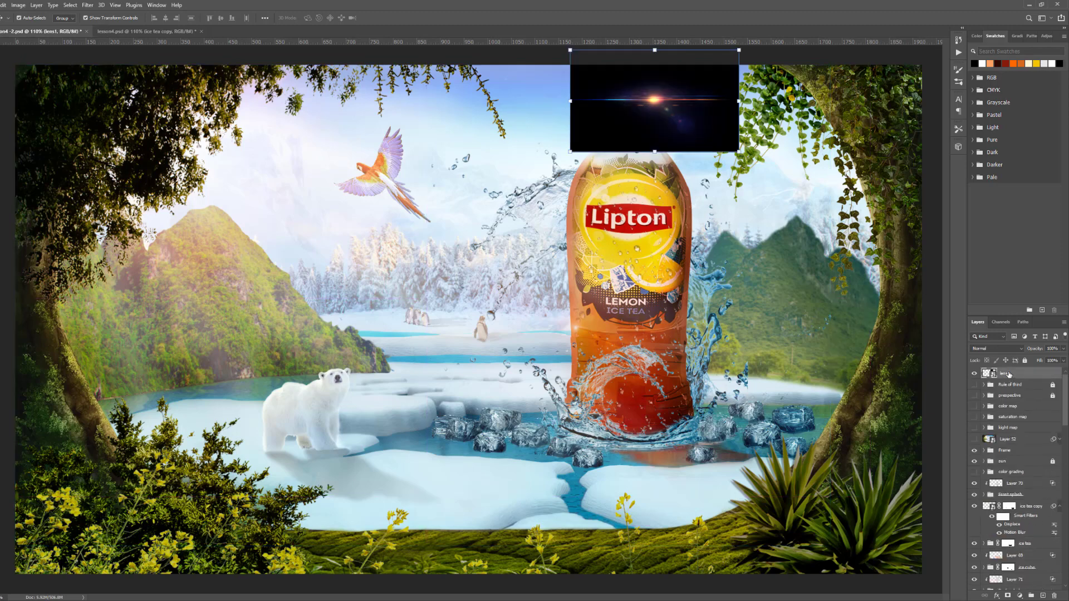
{"action": "left_click", "coordinate": [984, 544]}
{"action": "scroll", "coordinate": [999, 552], "scroll_direction": "down", "scroll_amount": 3}
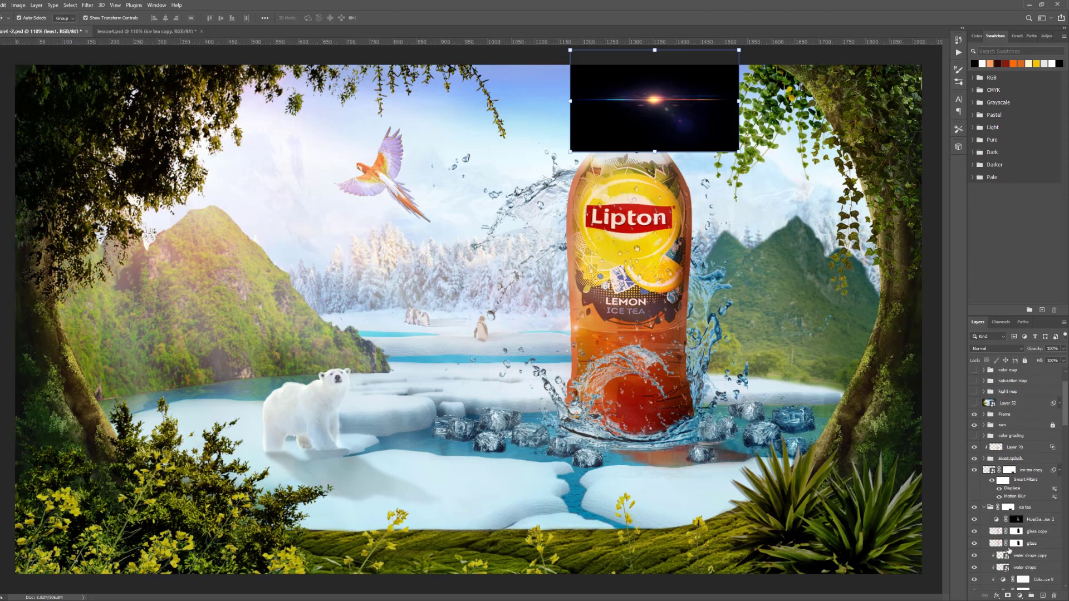
{"action": "scroll", "coordinate": [1019, 468], "scroll_direction": "up", "scroll_amount": 3}
{"action": "left_click_drag", "start_coordinate": [1004, 375], "coordinate": [1031, 548]}
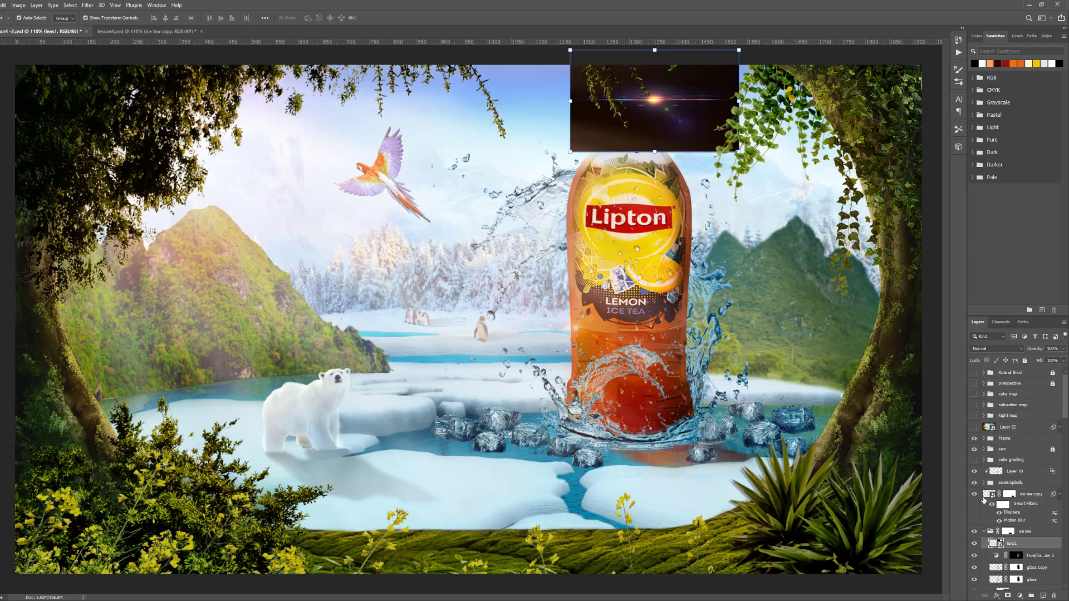
{"action": "left_click", "coordinate": [1021, 350]}
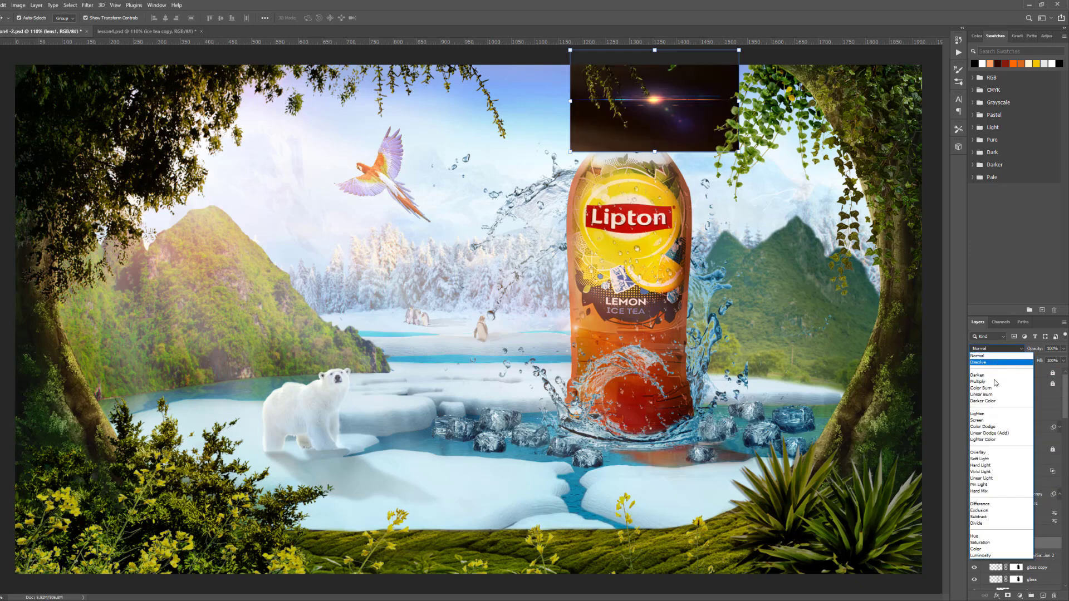
{"action": "left_click", "coordinate": [989, 421]}
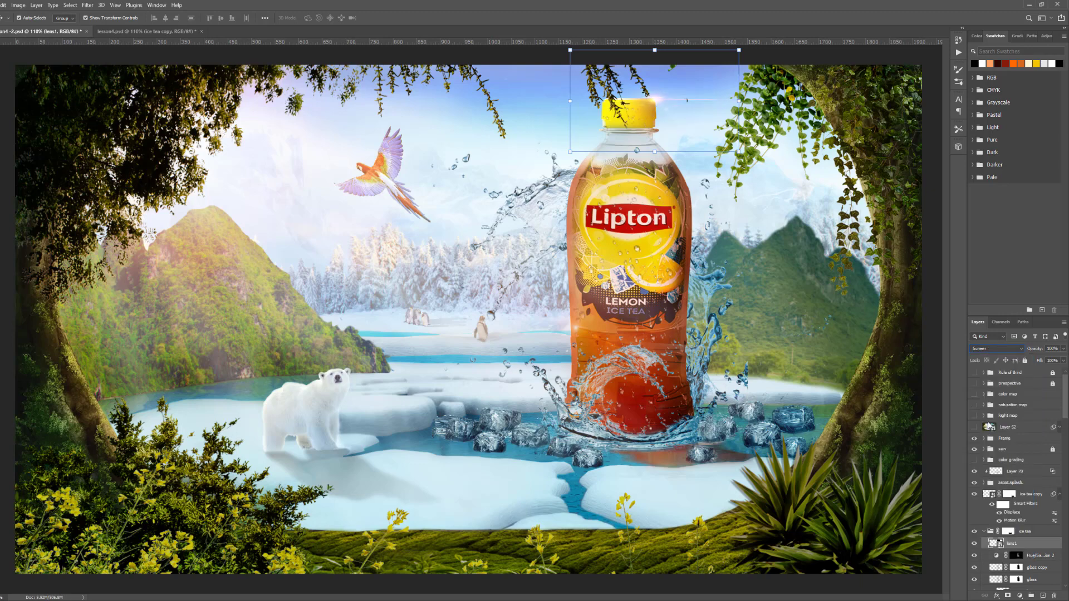
Set Auto-Select to Layer and shift the lens1 flare slightly so its glow sits on the bottle cap's edge
{"action": "left_click", "coordinate": [663, 198]}
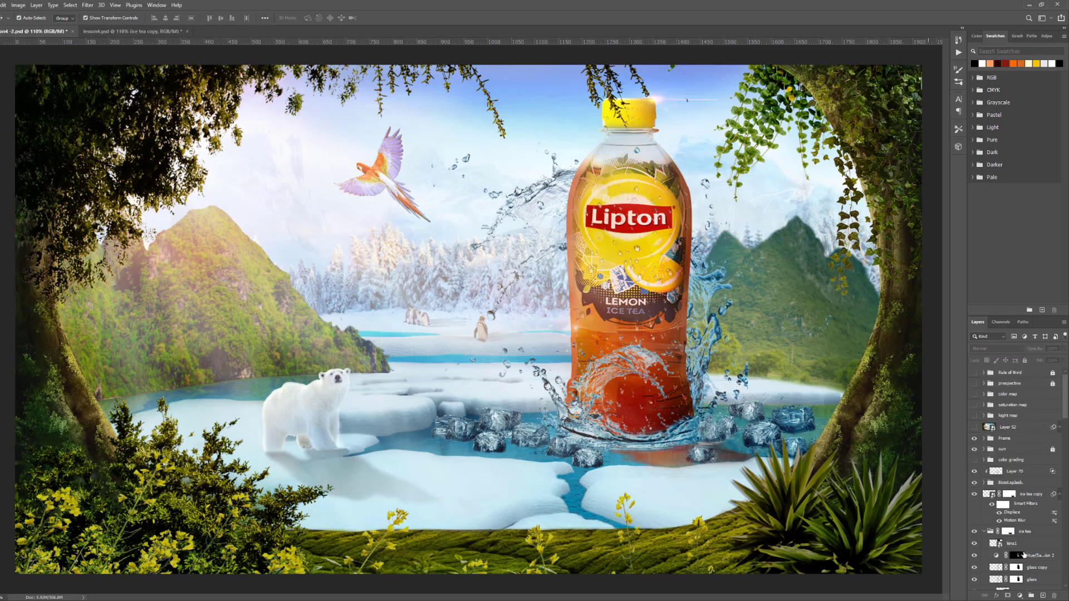
{"action": "left_click", "coordinate": [1012, 544]}
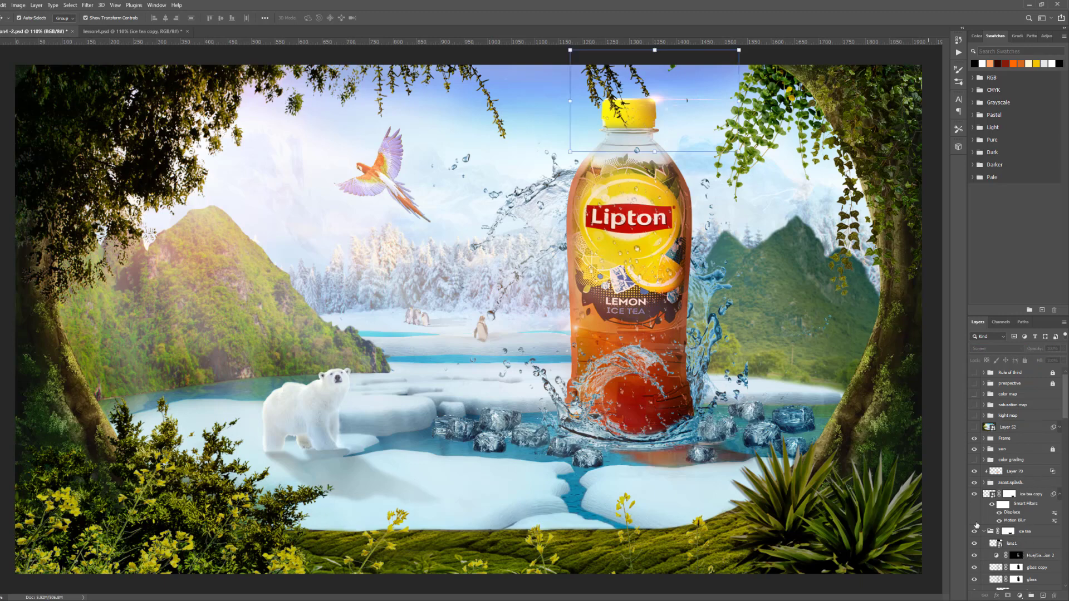
{"action": "left_click_drag", "start_coordinate": [656, 103], "coordinate": [657, 100]}
{"action": "left_click", "coordinate": [64, 18]}
{"action": "left_click", "coordinate": [70, 32]}
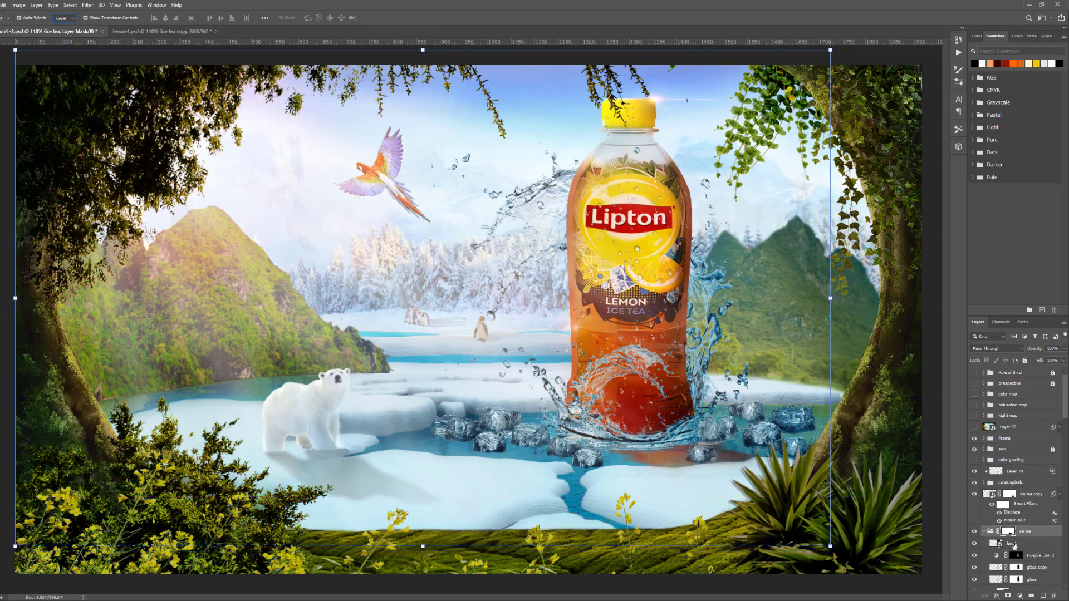
{"action": "left_click", "coordinate": [1017, 544]}
{"action": "left_click_drag", "start_coordinate": [657, 102], "coordinate": [649, 103]}
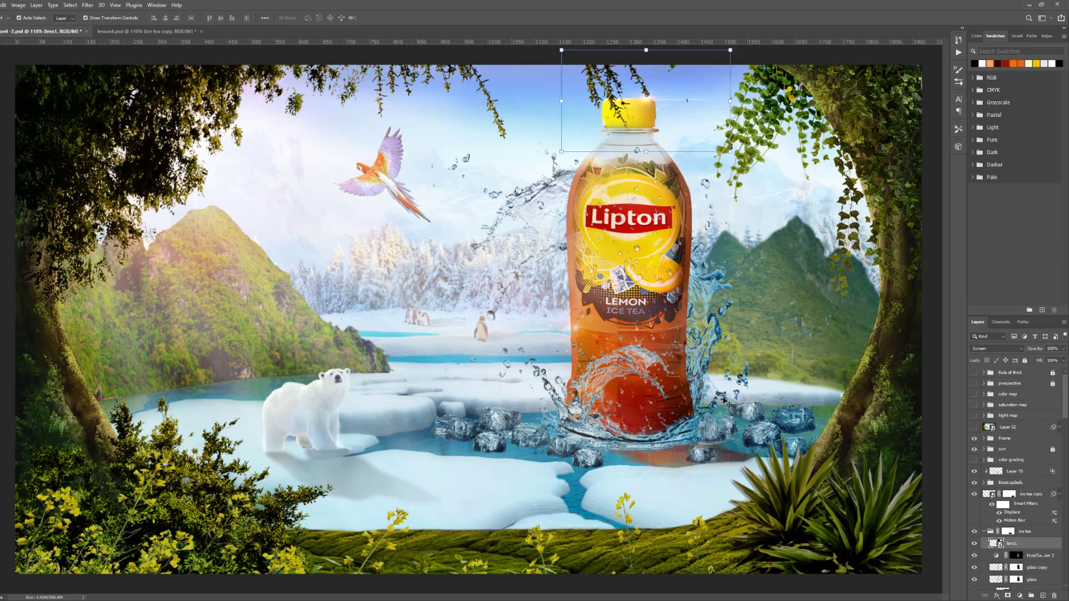
Place lens2.jpeg from the lipton 04 files folder, scaled to about 8.8% and positioned over the bottle's label
{"action": "key", "text": "alt+Tab"}
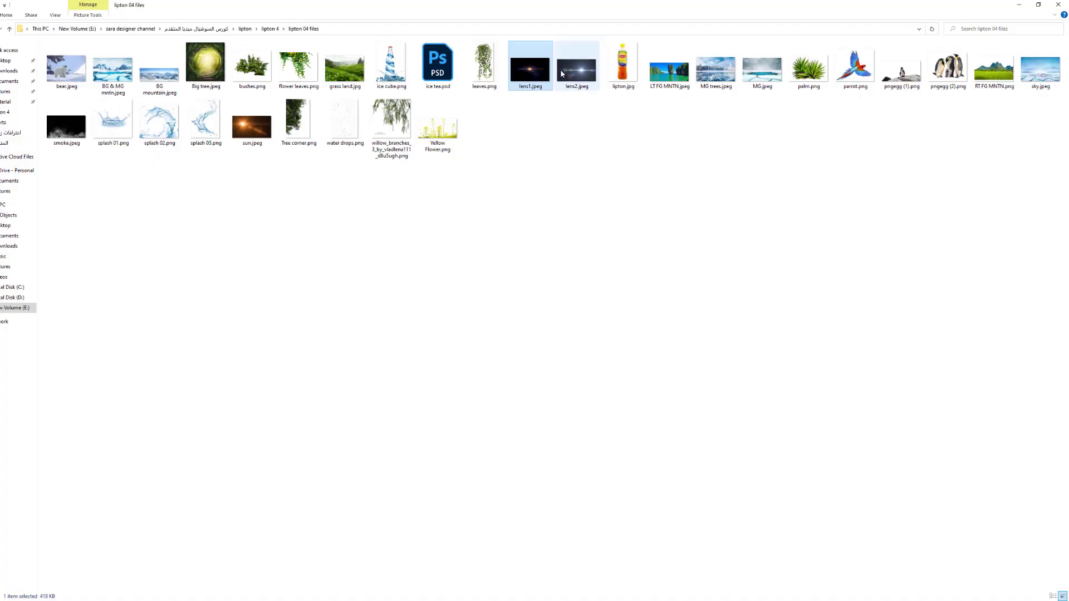
{"action": "left_click", "coordinate": [569, 70]}
{"action": "left_click_drag", "start_coordinate": [646, 207], "coordinate": [593, 279]}
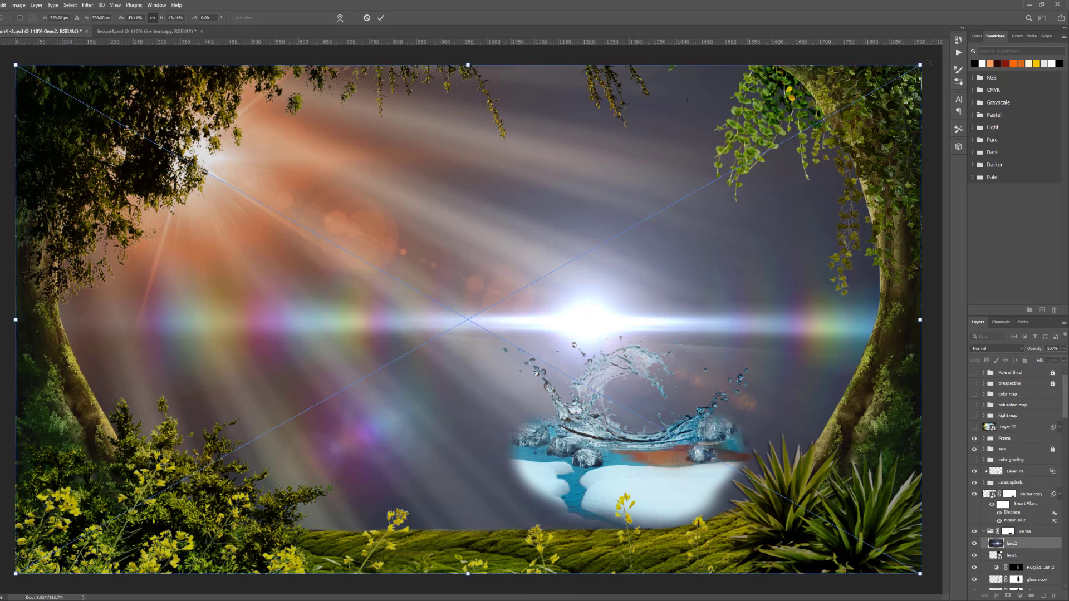
{"action": "left_click_drag", "start_coordinate": [920, 65], "coordinate": [882, 86]}
{"action": "left_click_drag", "start_coordinate": [753, 166], "coordinate": [560, 268]}
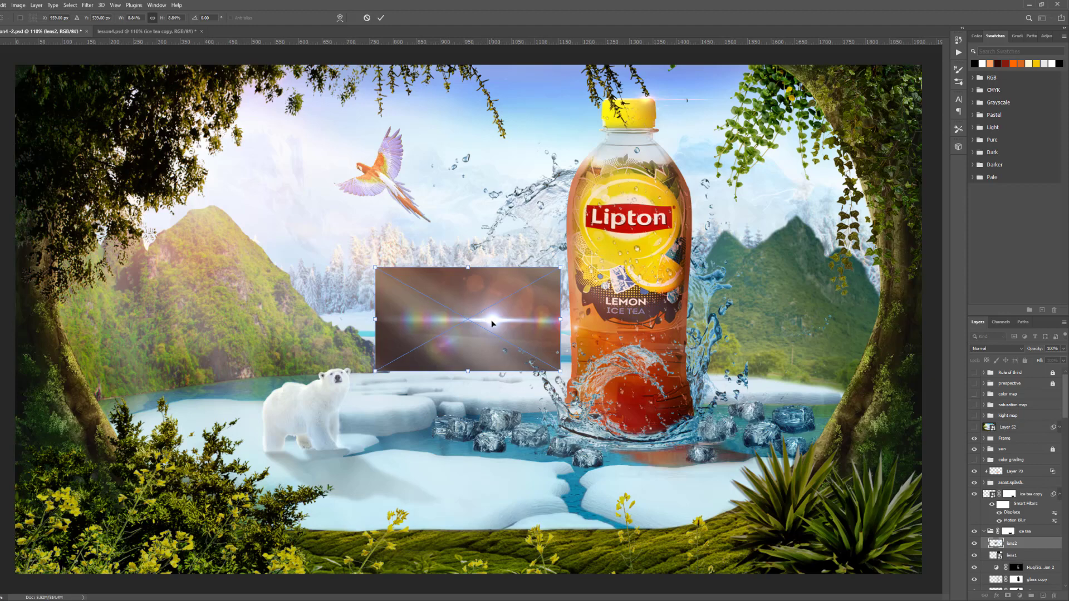
{"action": "left_click_drag", "start_coordinate": [492, 323], "coordinate": [598, 210]}
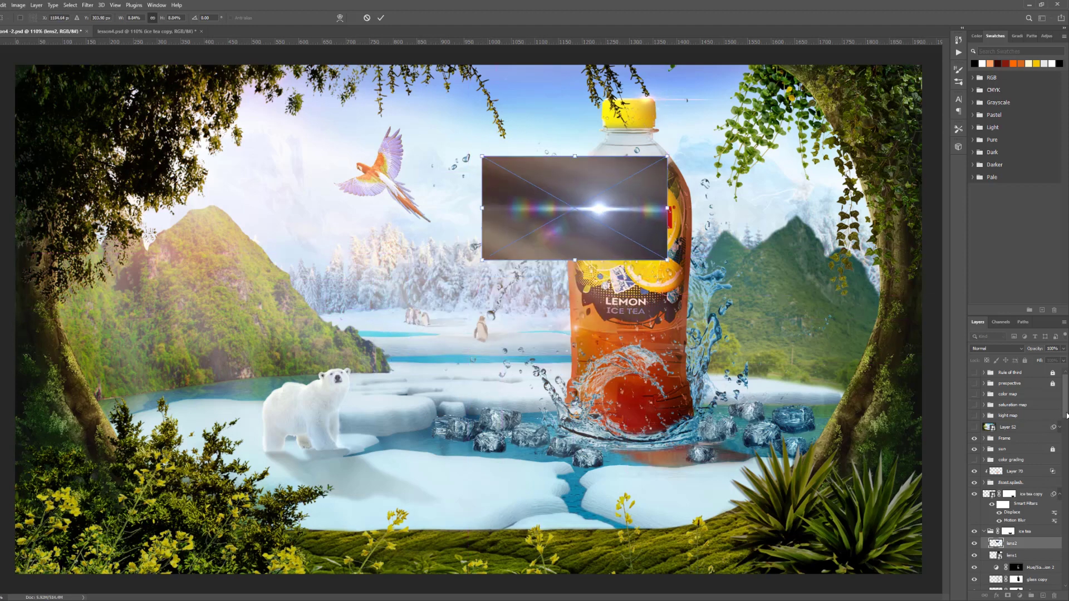
Set lens2 to Screen blending, scale it to about 7.3% and align its flare with the label's upper-left edge
{"action": "left_click", "coordinate": [1021, 351]}
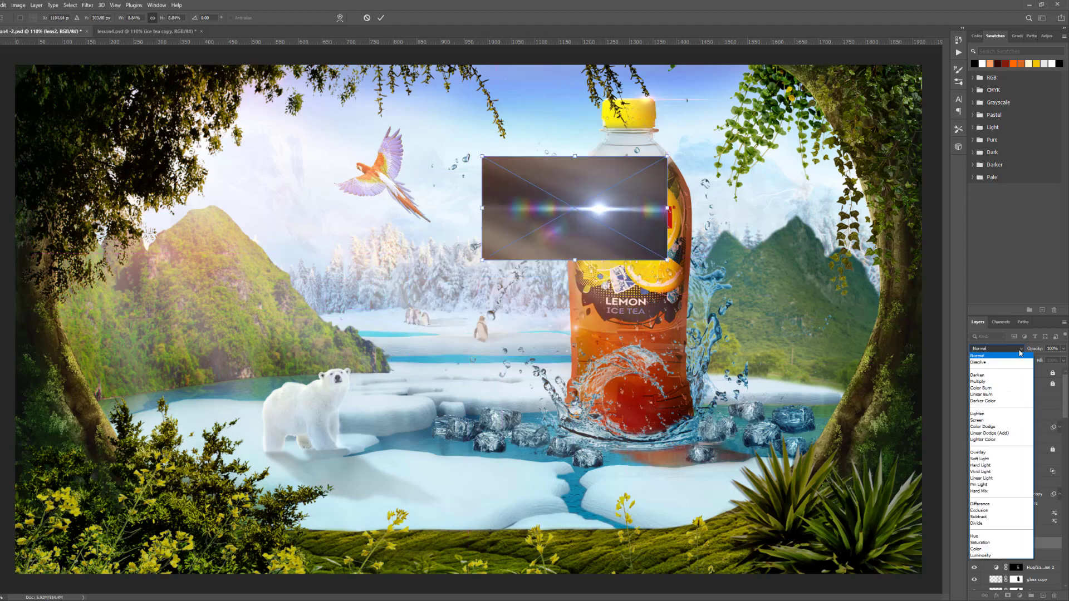
{"action": "left_click", "coordinate": [983, 421]}
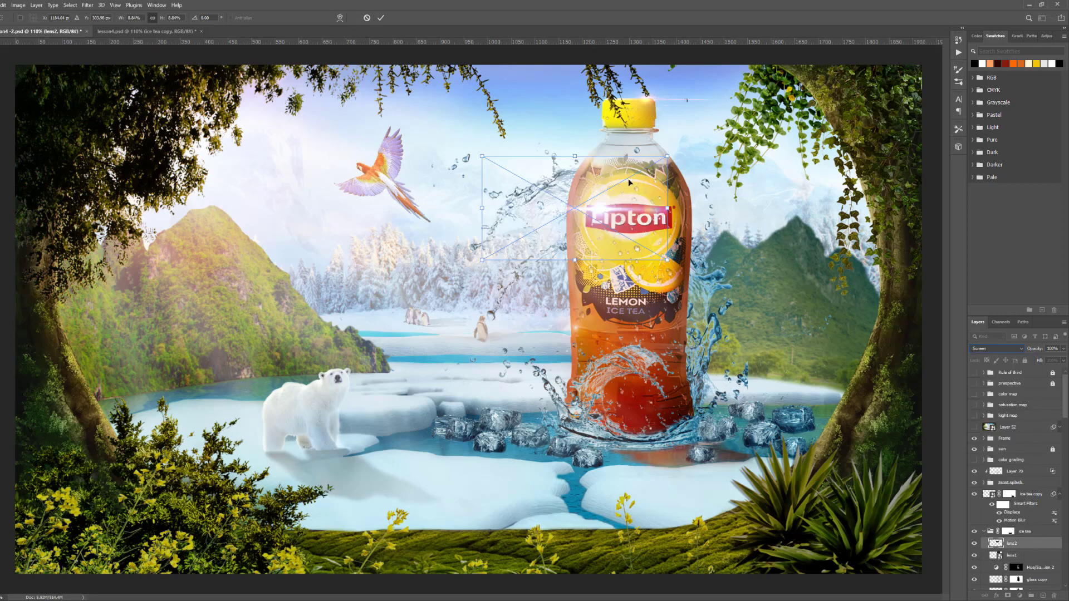
{"action": "left_click_drag", "start_coordinate": [597, 209], "coordinate": [594, 206]}
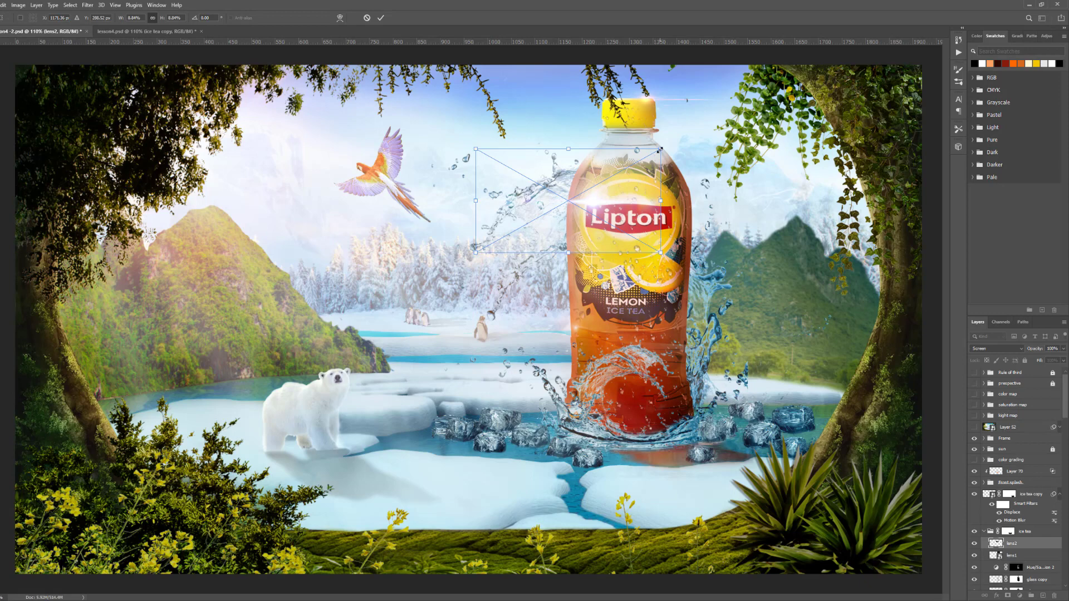
{"action": "left_click_drag", "start_coordinate": [661, 149], "coordinate": [644, 168]}
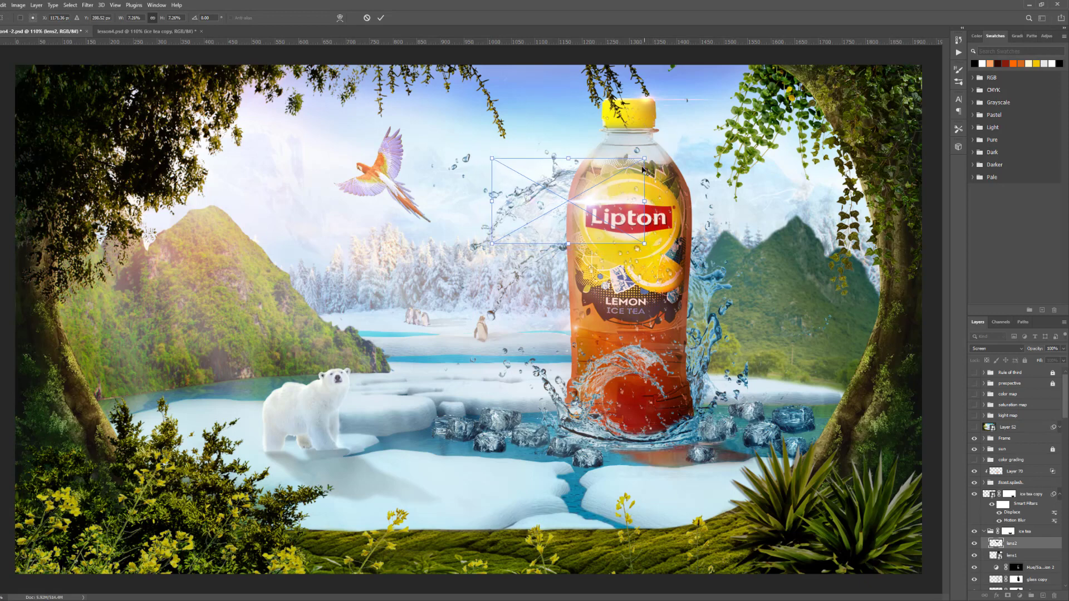
{"action": "left_click_drag", "start_coordinate": [589, 204], "coordinate": [594, 207]}
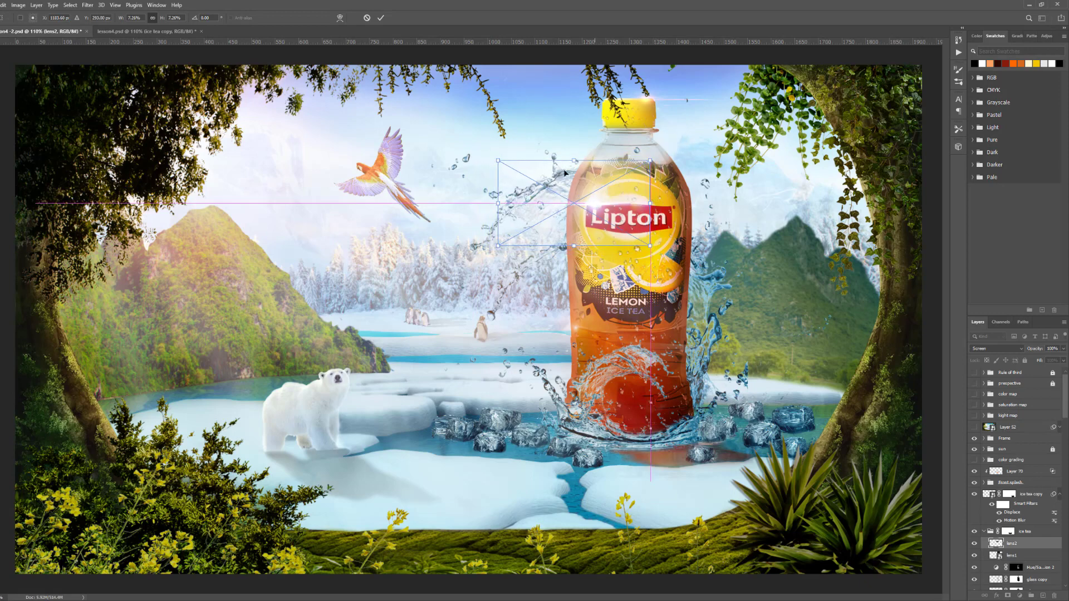
{"action": "left_click", "coordinate": [381, 18]}
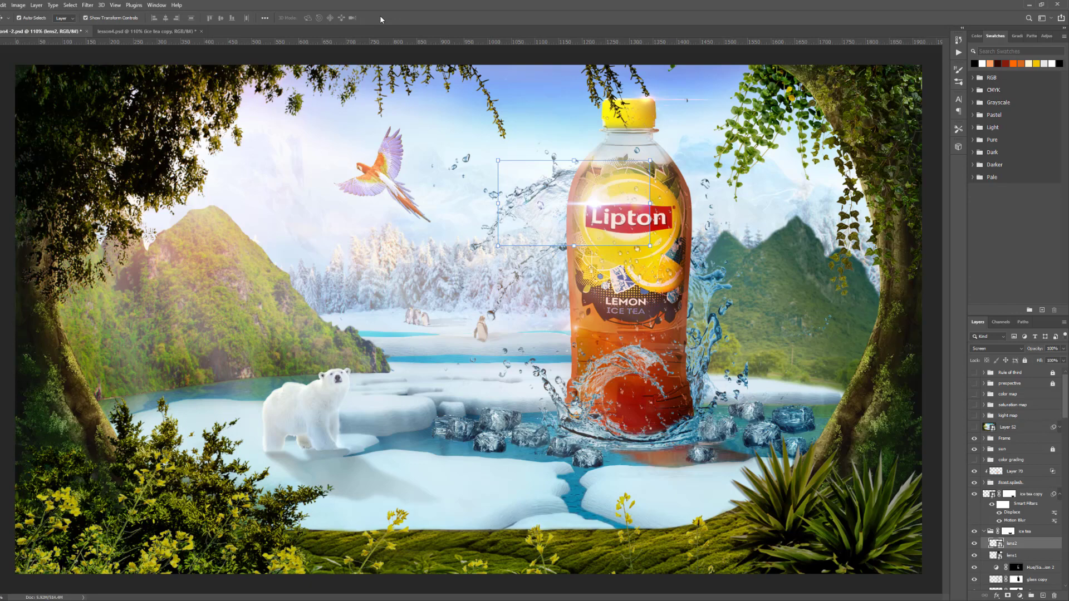
Apply Levels to the lens2 layer with the midtone input set to 0.26
{"action": "left_click", "coordinate": [932, 230]}
{"action": "left_click", "coordinate": [601, 212]}
{"action": "key", "text": "ctrl+l"}
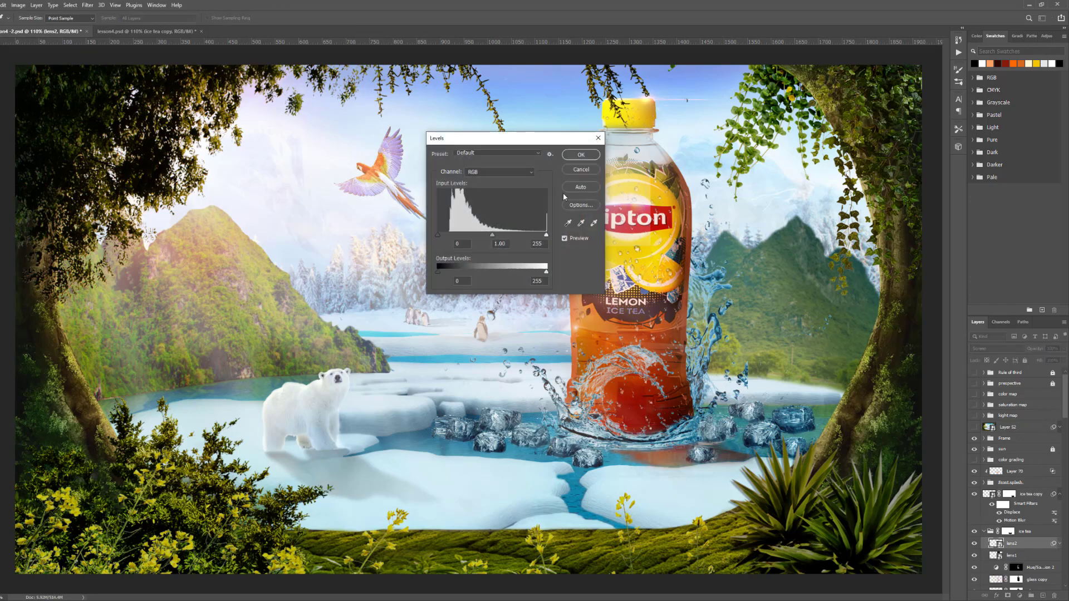
{"action": "left_click_drag", "start_coordinate": [538, 144], "coordinate": [389, 152]}
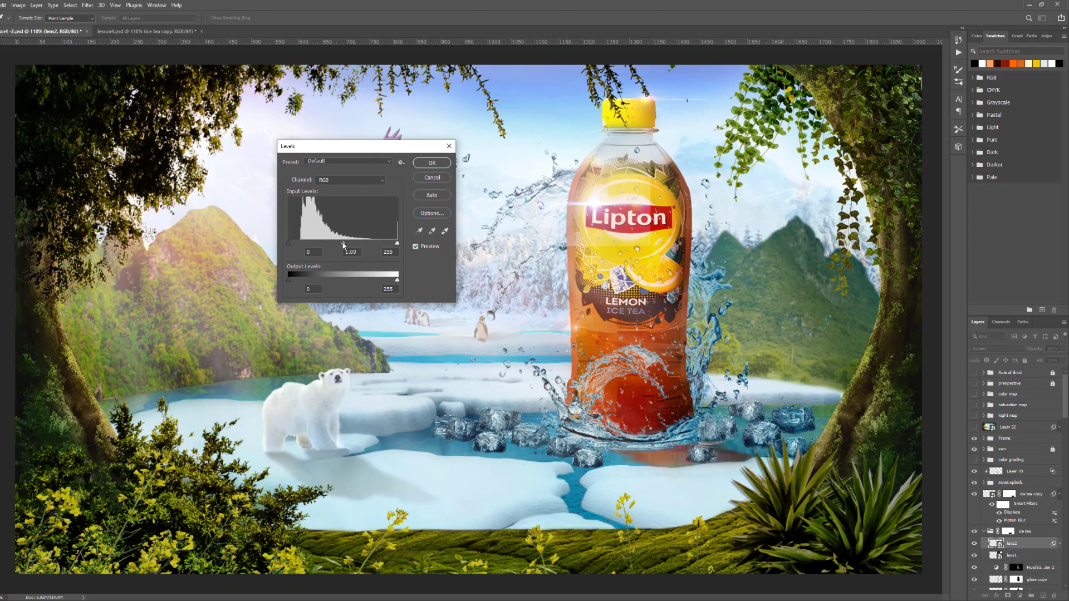
{"action": "left_click_drag", "start_coordinate": [366, 246], "coordinate": [376, 244]}
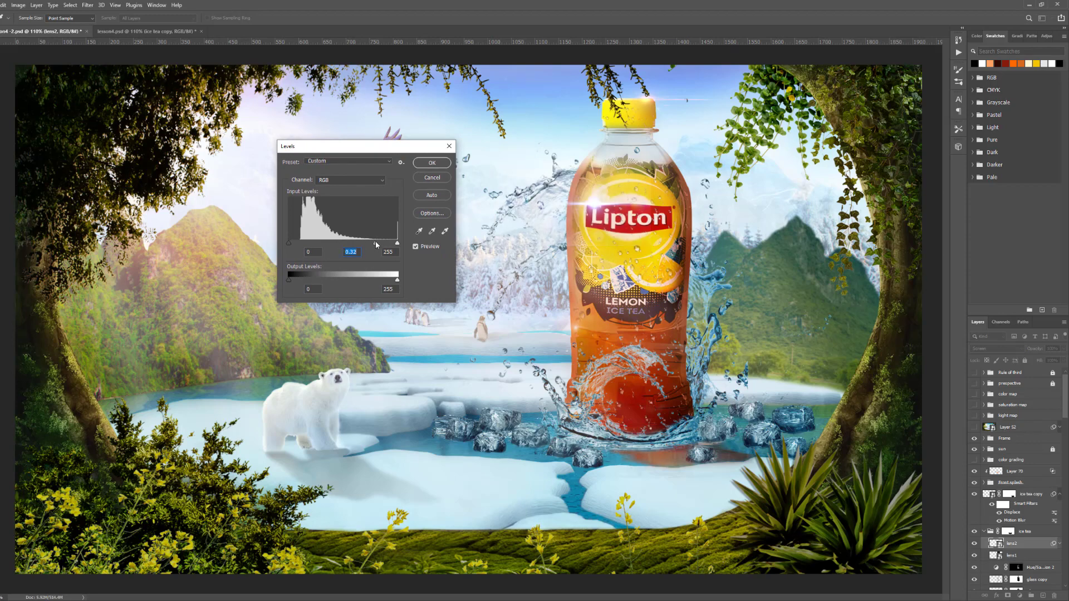
{"action": "left_click", "coordinate": [376, 245]}
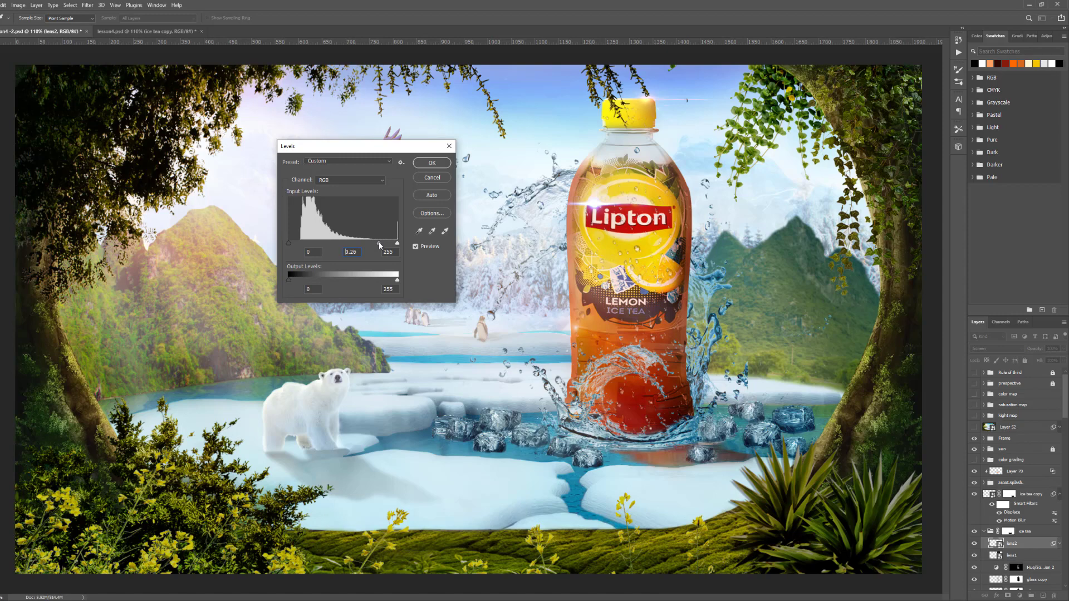
{"action": "left_click", "coordinate": [431, 162]}
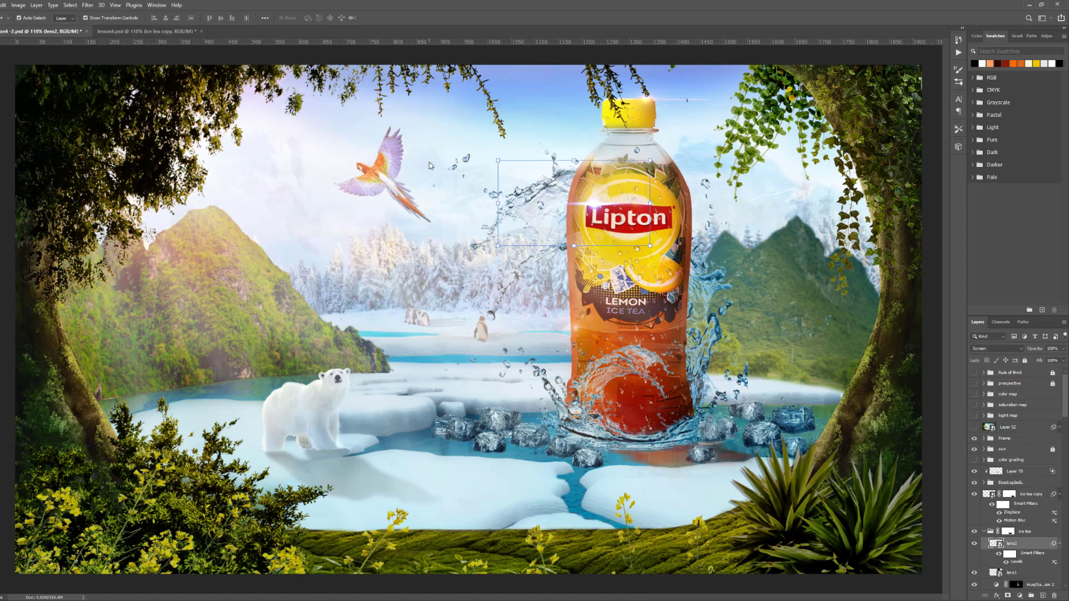
{"action": "left_click", "coordinate": [940, 265]}
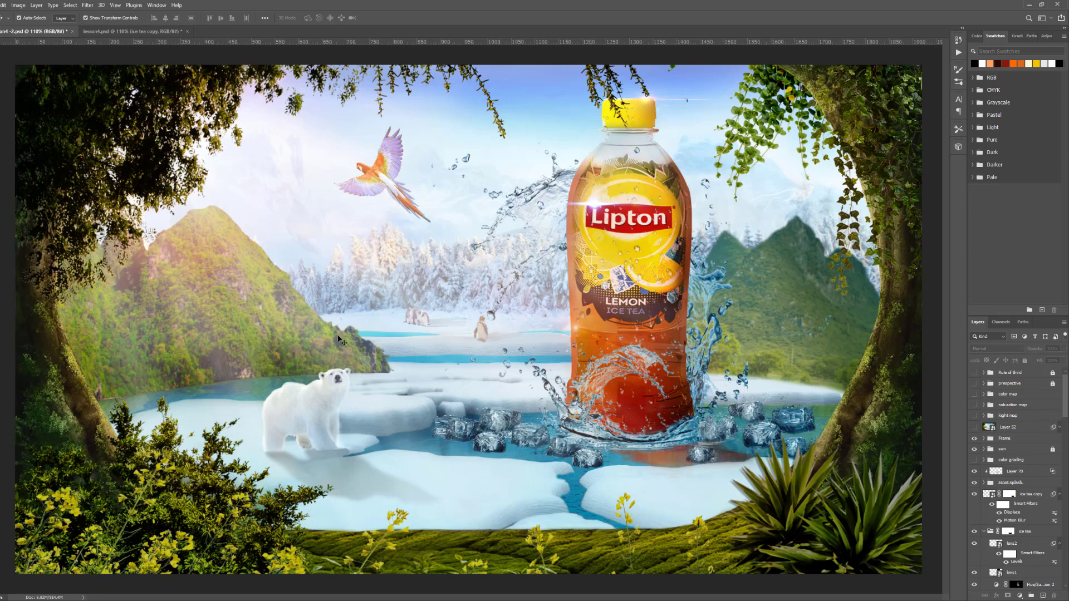
Select the palm layer in the Frame group and start a Tilt-Shift blur on it from the Blur Gallery
{"action": "left_click", "coordinate": [801, 528]}
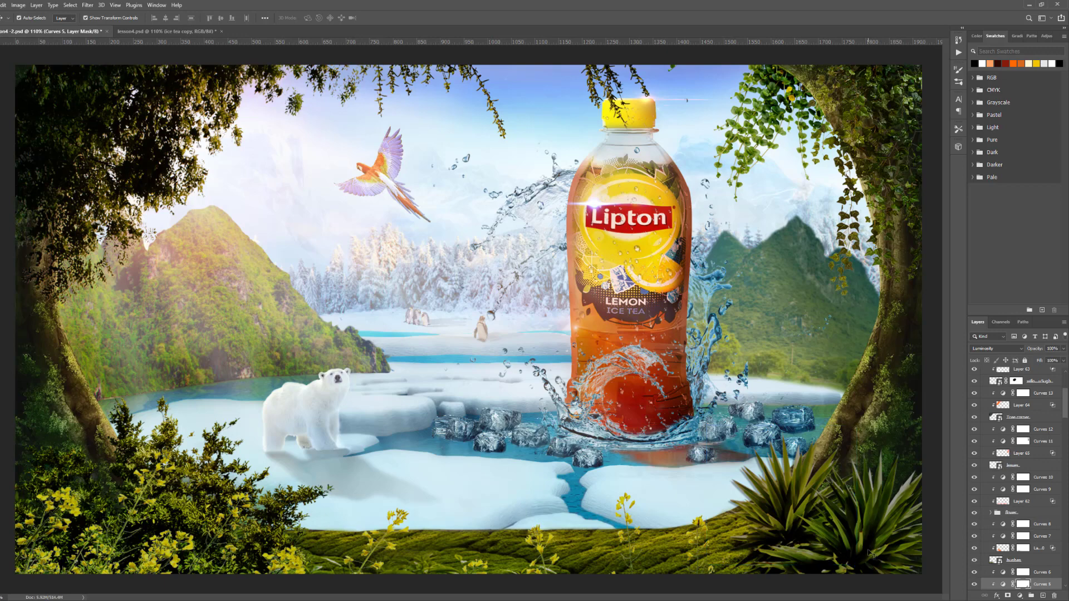
{"action": "scroll", "coordinate": [1008, 419], "scroll_direction": "up", "scroll_amount": 4}
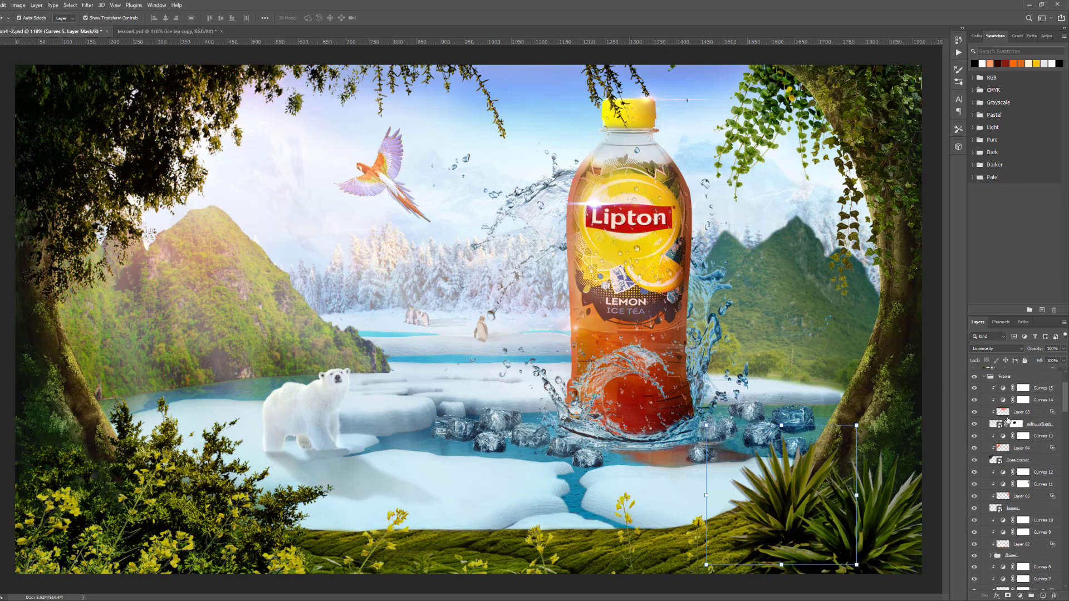
{"action": "scroll", "coordinate": [1034, 470], "scroll_direction": "down", "scroll_amount": 5}
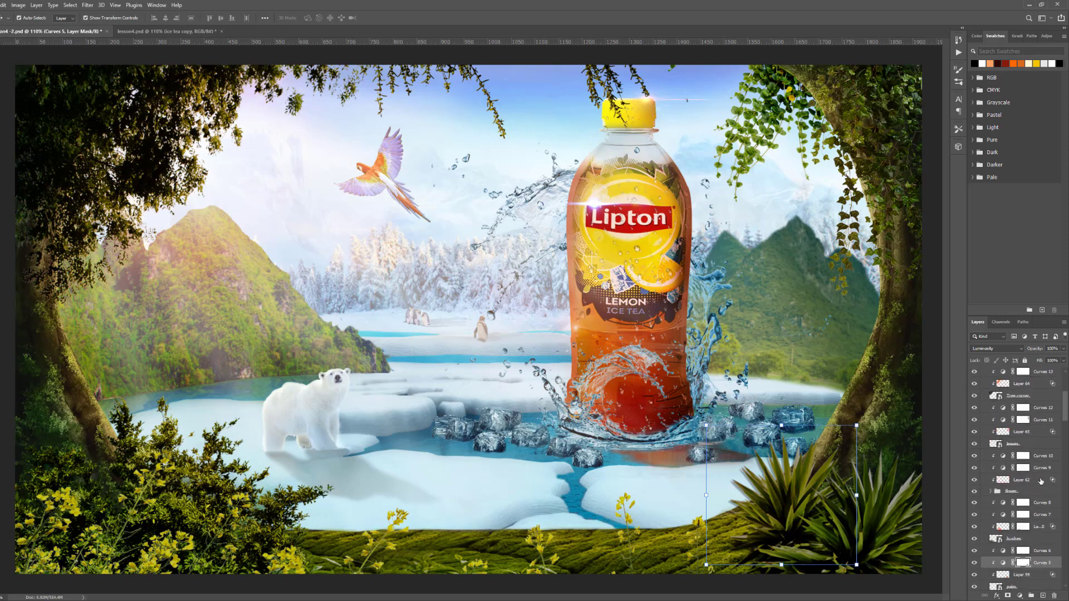
{"action": "scroll", "coordinate": [1040, 482], "scroll_direction": "down", "scroll_amount": 3}
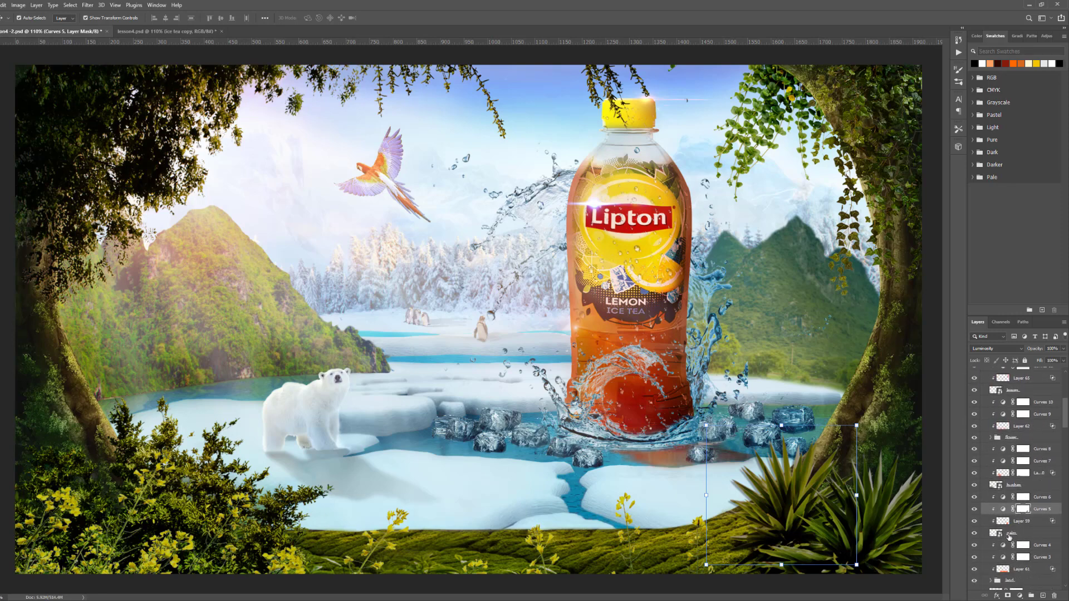
{"action": "left_click", "coordinate": [1009, 533]}
{"action": "scroll", "coordinate": [785, 488], "scroll_direction": "down", "scroll_amount": 3}
{"action": "scroll", "coordinate": [785, 489], "scroll_direction": "up", "scroll_amount": 1}
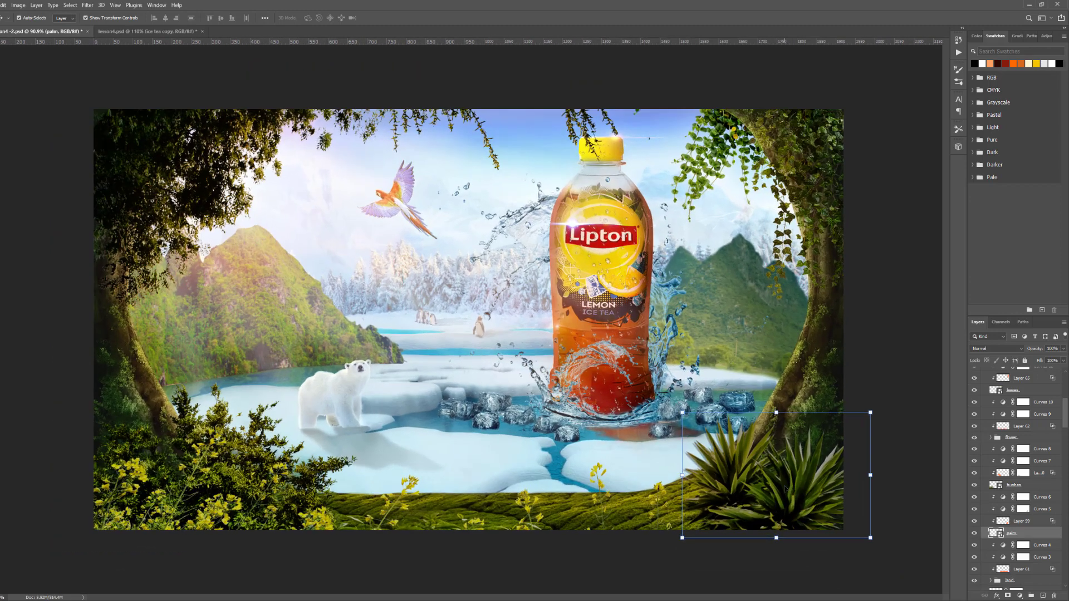
{"action": "scroll", "coordinate": [786, 488], "scroll_direction": "up", "scroll_amount": 1}
{"action": "left_click", "coordinate": [88, 5]}
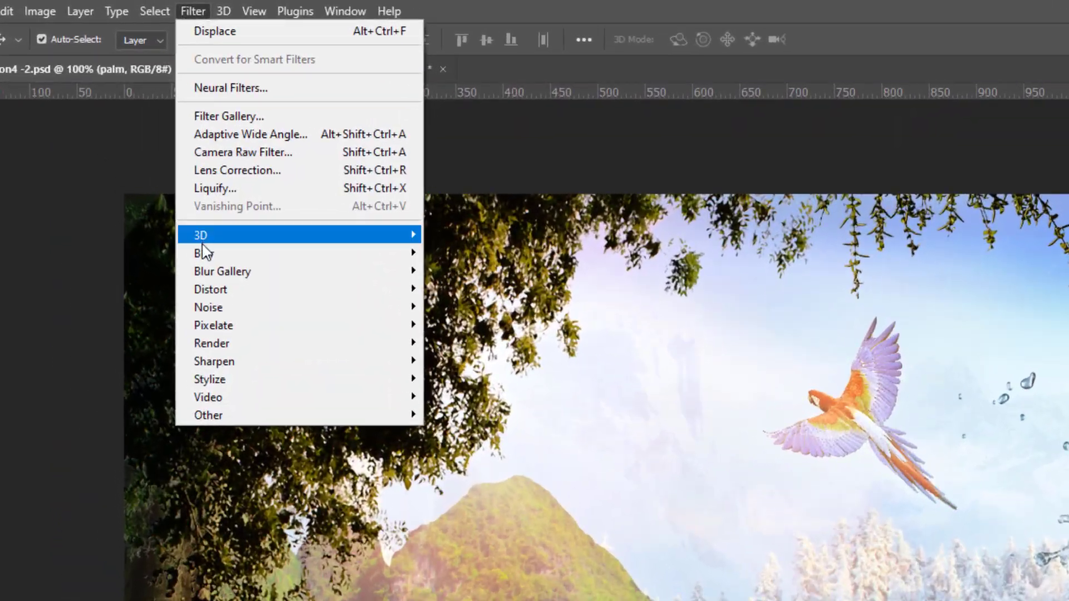
{"action": "mouse_move", "coordinate": [204, 259]}
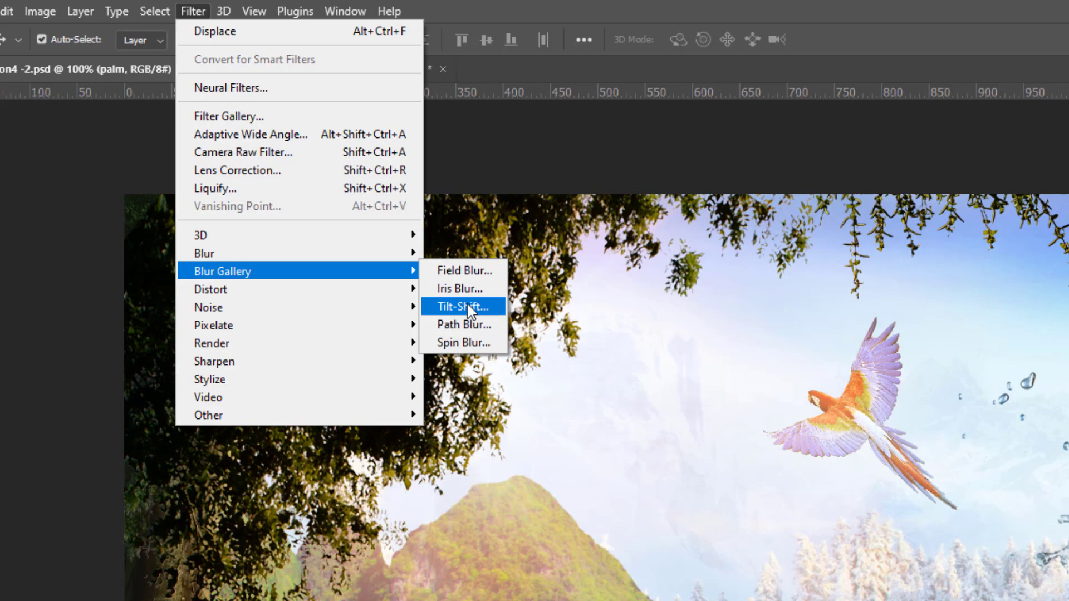
{"action": "left_click", "coordinate": [467, 307]}
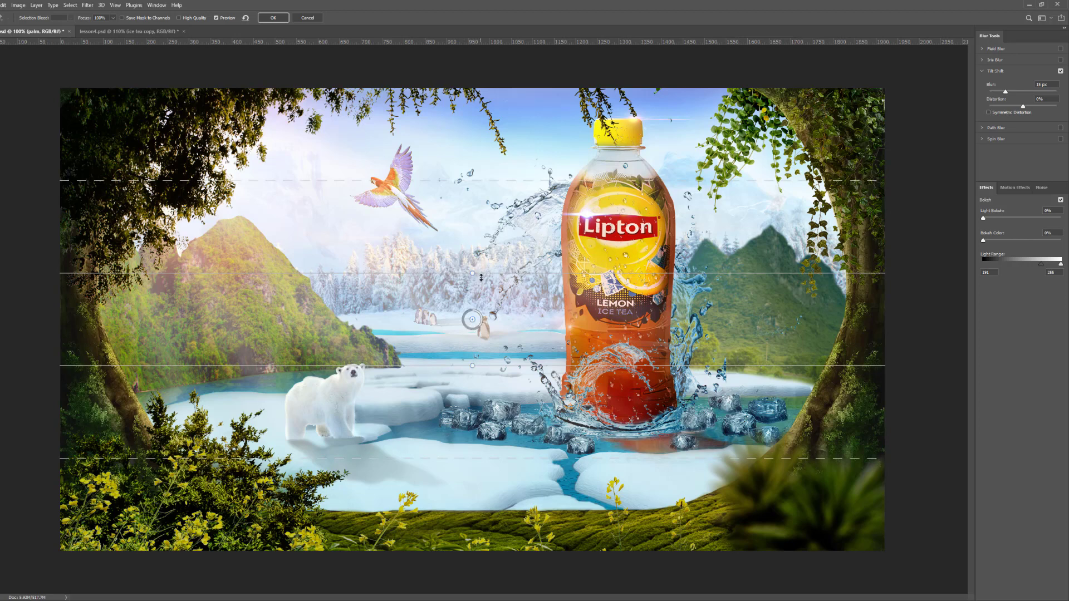
Centre the tilt-shift near the bottle's base, adjust its lower lines, reduce the blur with strongly negative distortion, and apply it to the palm
{"action": "left_click_drag", "start_coordinate": [474, 322], "coordinate": [475, 383]}
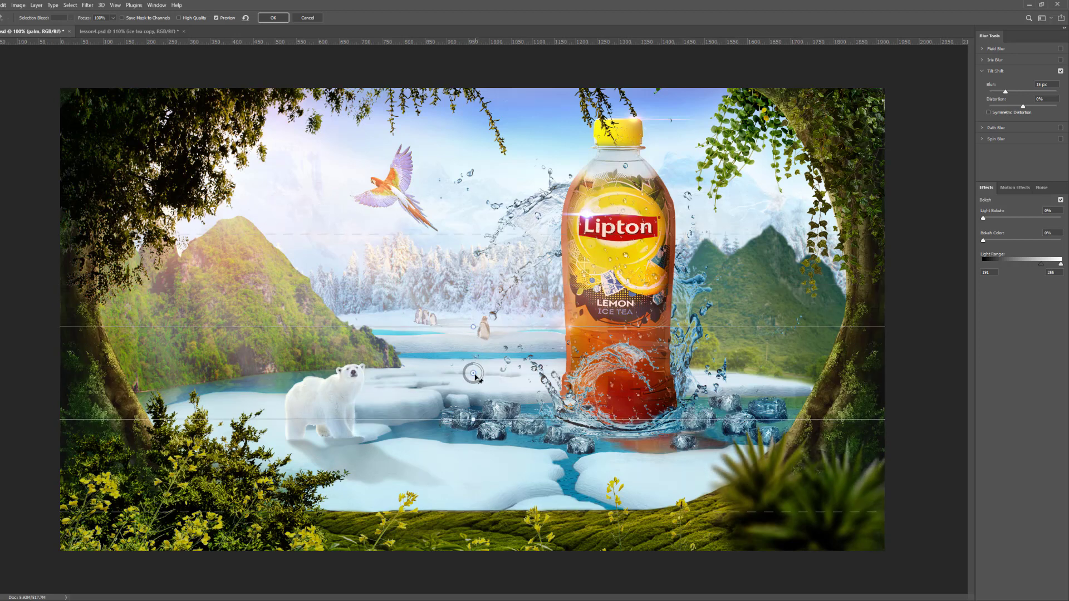
{"action": "left_click_drag", "start_coordinate": [473, 373], "coordinate": [690, 401]}
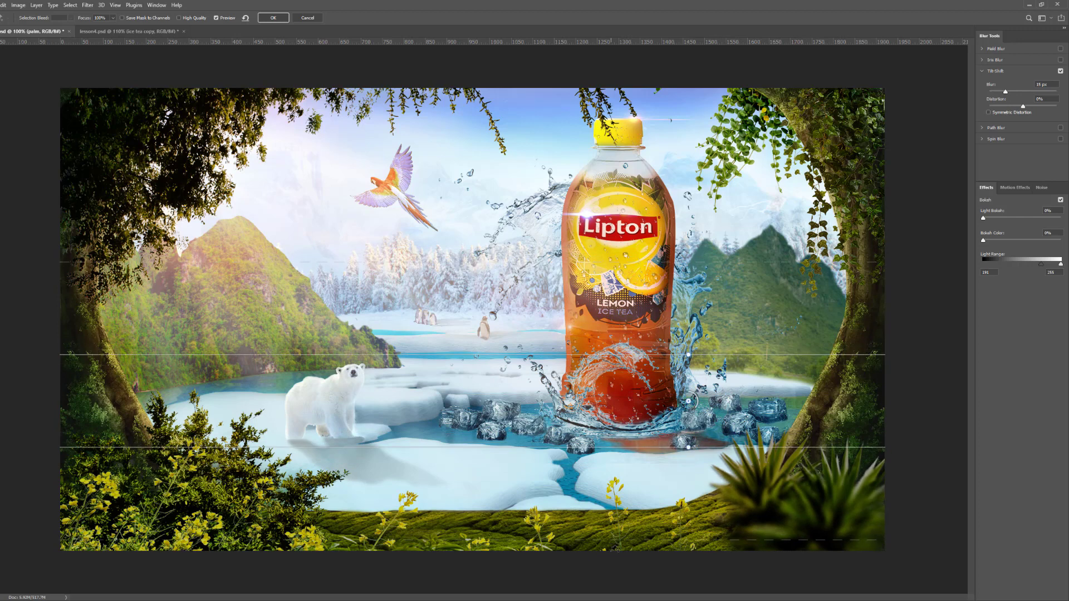
{"action": "left_click_drag", "start_coordinate": [612, 541], "coordinate": [610, 586]}
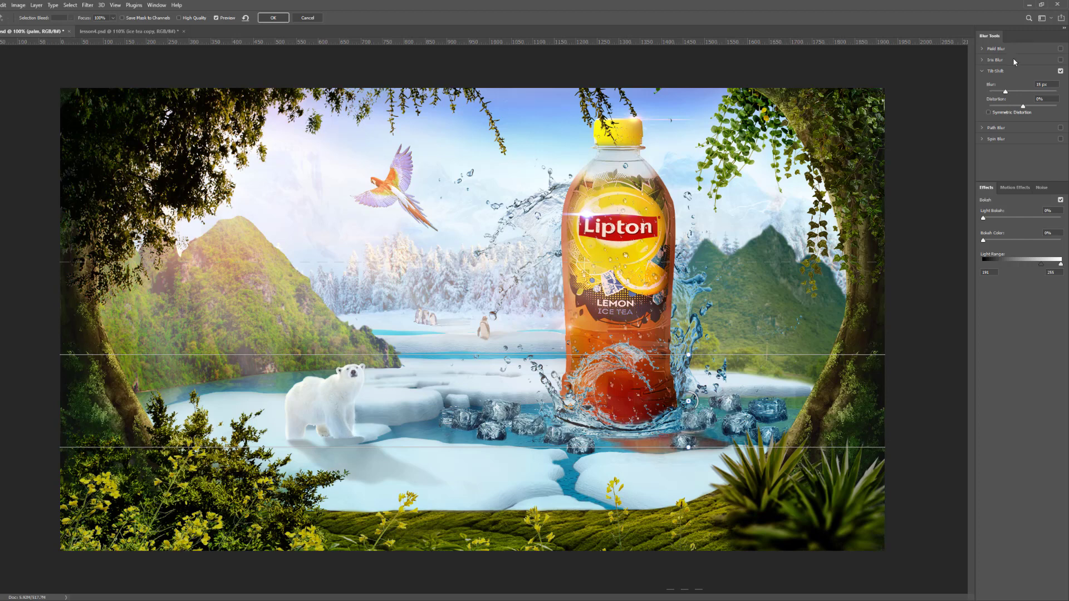
{"action": "left_click_drag", "start_coordinate": [1023, 109], "coordinate": [994, 150]}
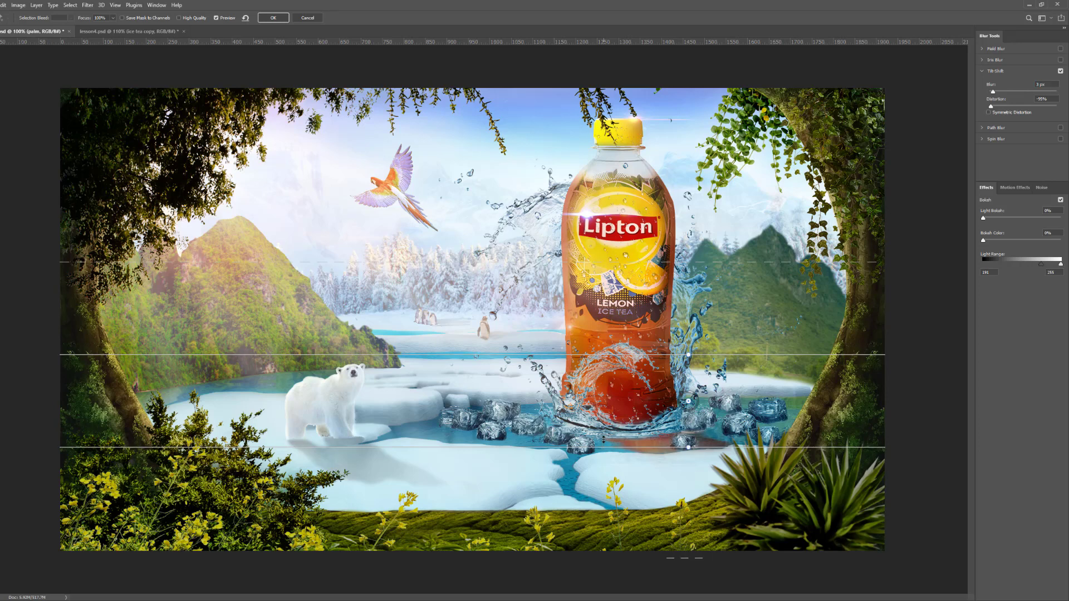
{"action": "left_click_drag", "start_coordinate": [603, 446], "coordinate": [603, 432]}
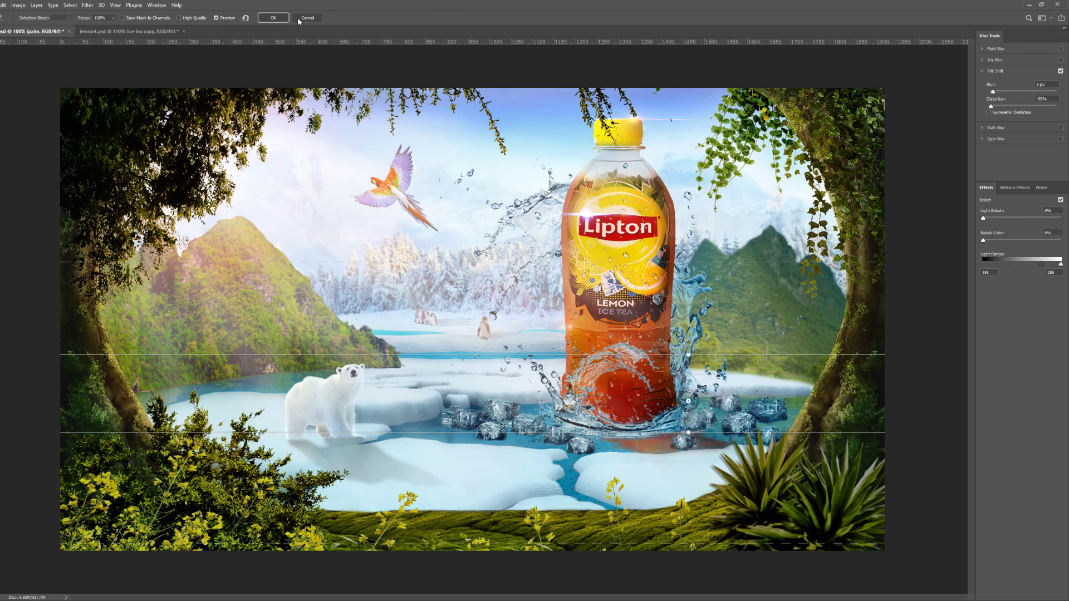
{"action": "left_click", "coordinate": [278, 18]}
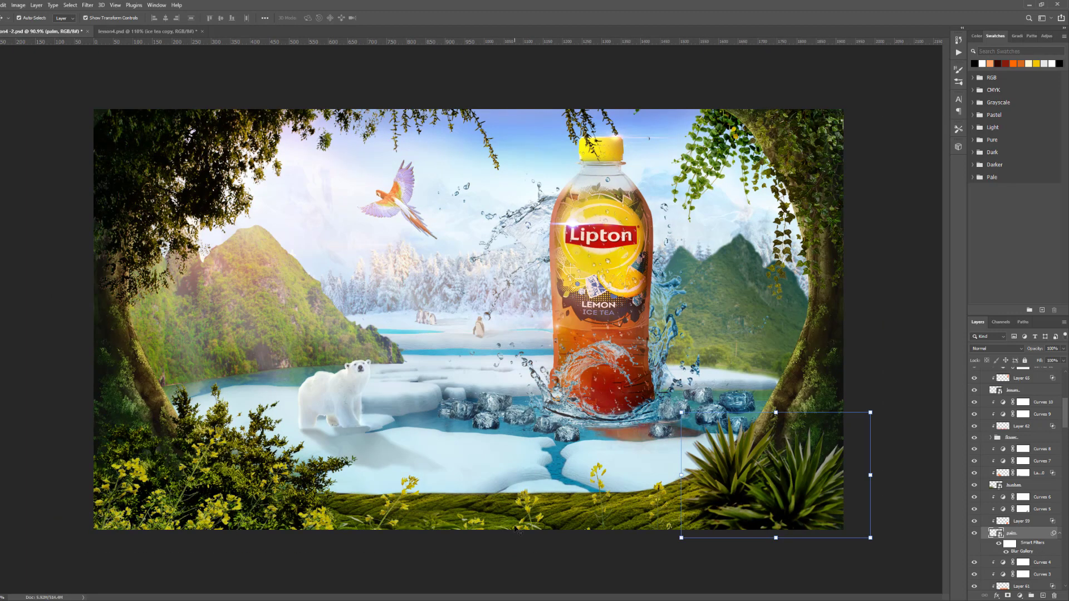
Copy the palm layer's Blur Gallery smart filter onto the bushes layer and expand the bushes layer's filter list
{"action": "scroll", "coordinate": [512, 527], "scroll_direction": "up", "scroll_amount": 1}
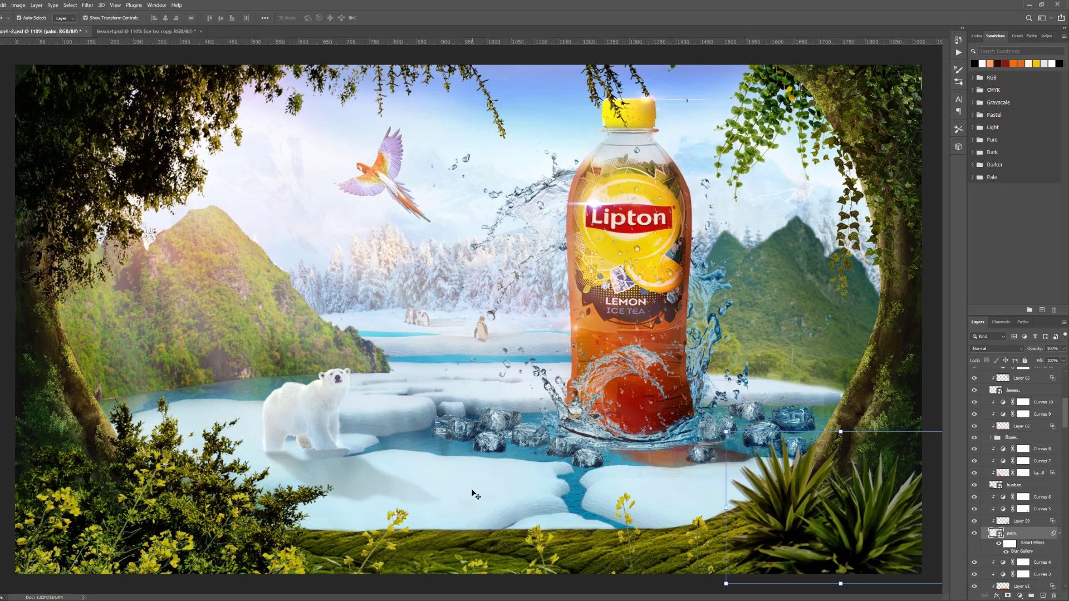
{"action": "scroll", "coordinate": [468, 496], "scroll_direction": "up", "scroll_amount": 1}
{"action": "left_click_drag", "start_coordinate": [477, 490], "coordinate": [494, 391]}
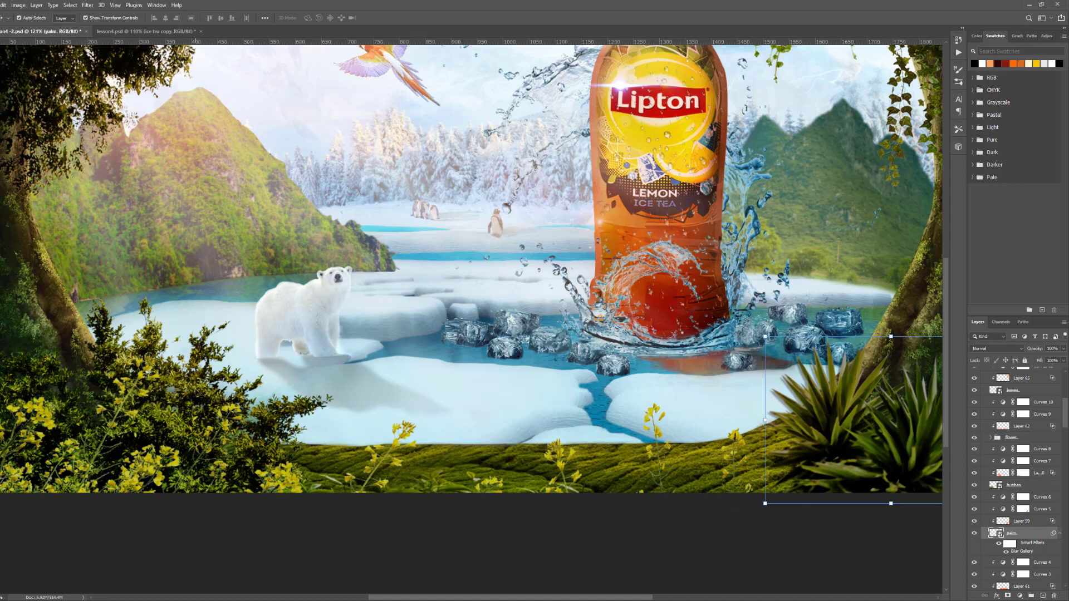
{"action": "left_click", "coordinate": [975, 485]}
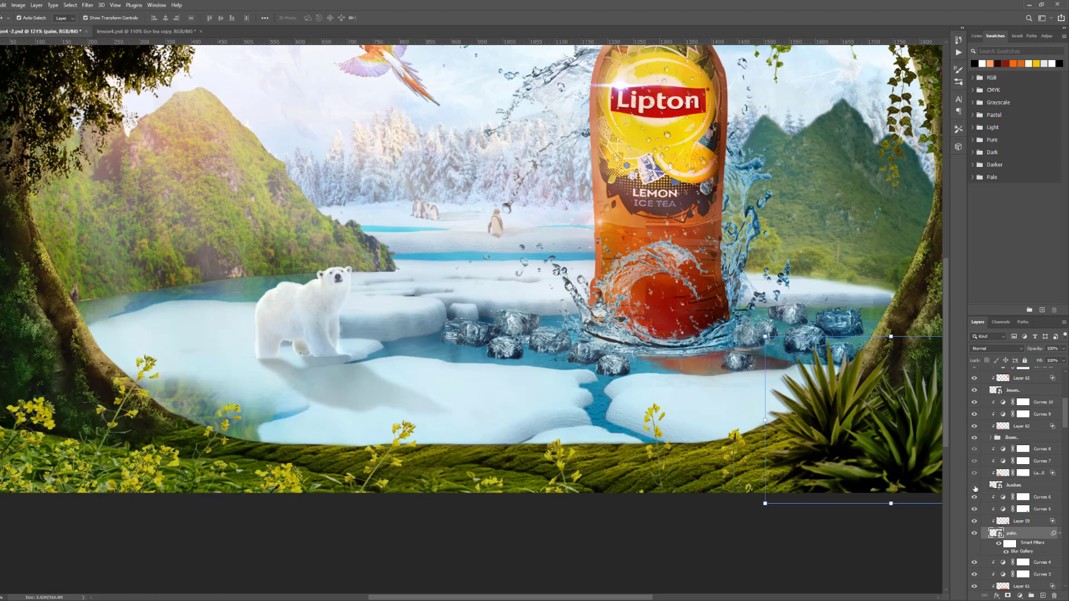
{"action": "left_click", "coordinate": [1020, 486]}
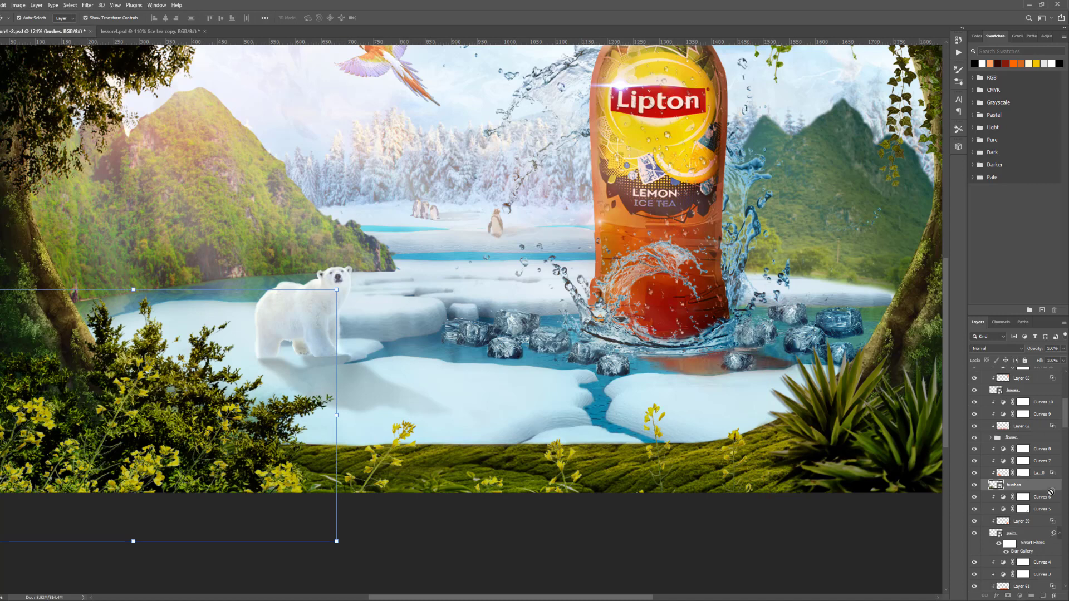
{"action": "key", "text": "ctrl+z"}
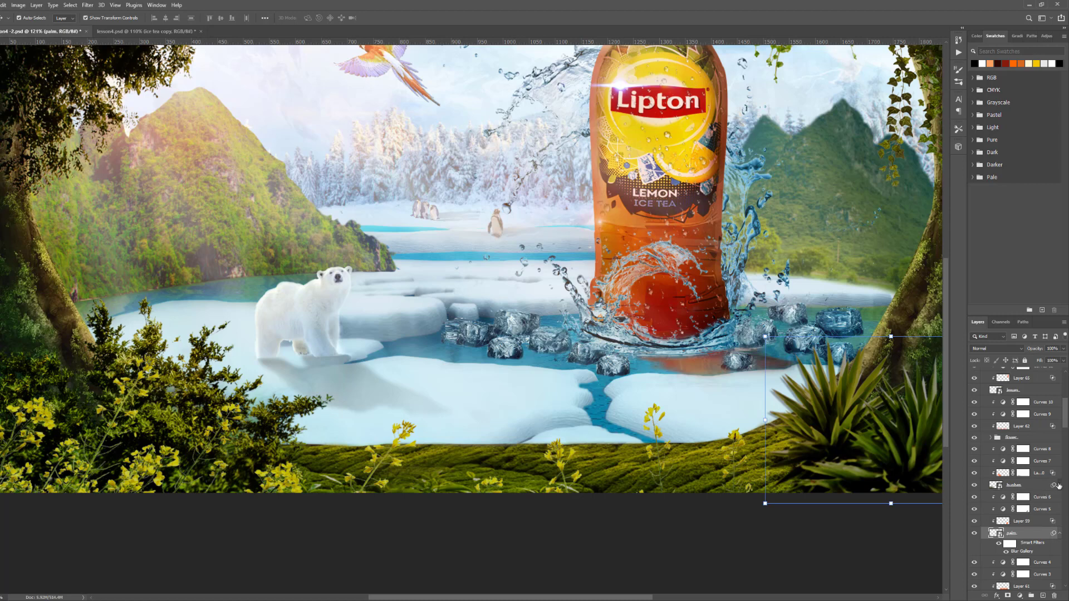
{"action": "left_click", "coordinate": [1060, 486]}
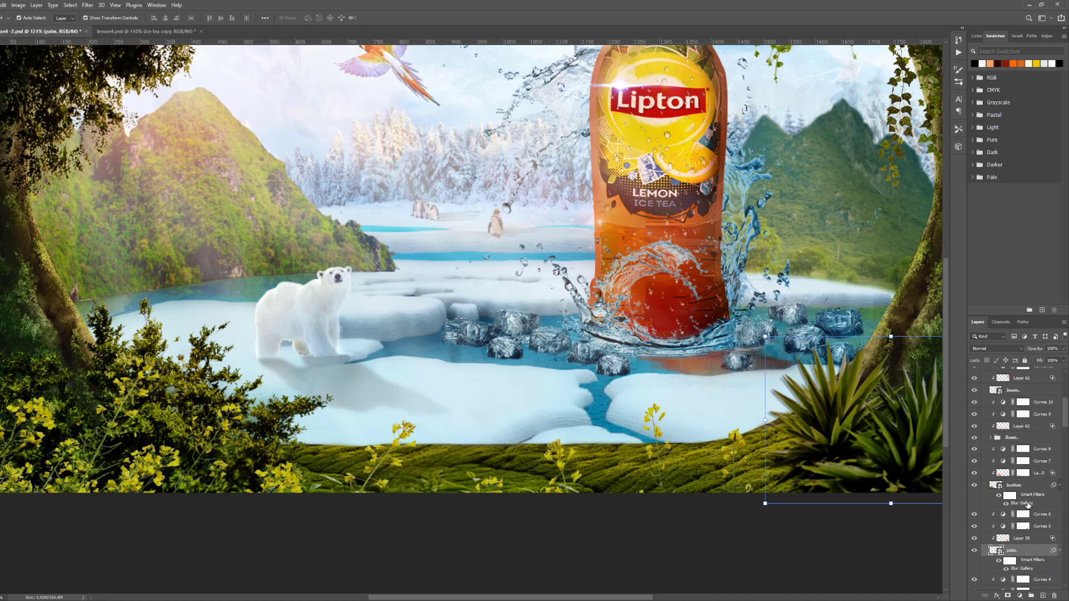
Edit the bushes layer's Blur Gallery filter, moving the tilt-shift centre beyond the canvas's left edge and adjusting its focus and transition lines
{"action": "double_click", "coordinate": [1028, 503]}
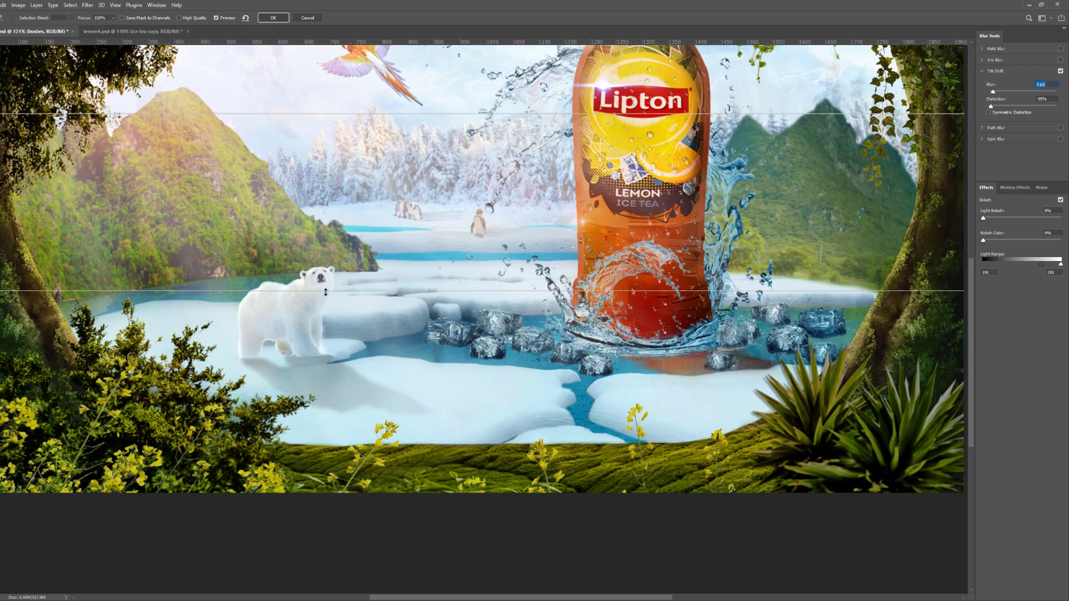
{"action": "left_click_drag", "start_coordinate": [324, 292], "coordinate": [326, 294]}
{"action": "left_click_drag", "start_coordinate": [325, 346], "coordinate": [326, 379]}
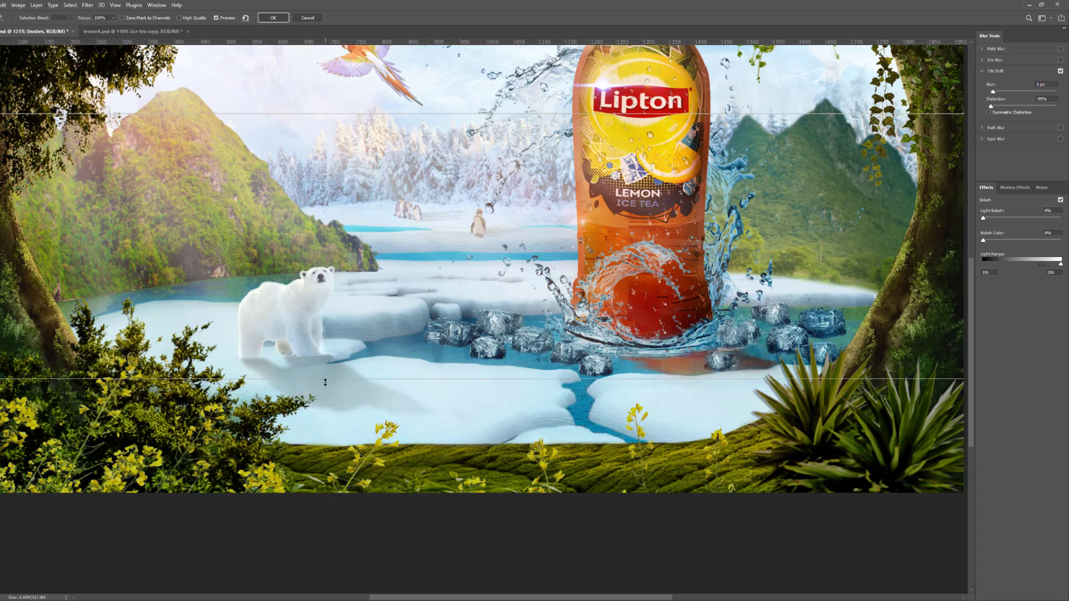
{"action": "left_click_drag", "start_coordinate": [326, 381], "coordinate": [344, 245]}
{"action": "scroll", "coordinate": [349, 275], "scroll_direction": "down", "scroll_amount": 3}
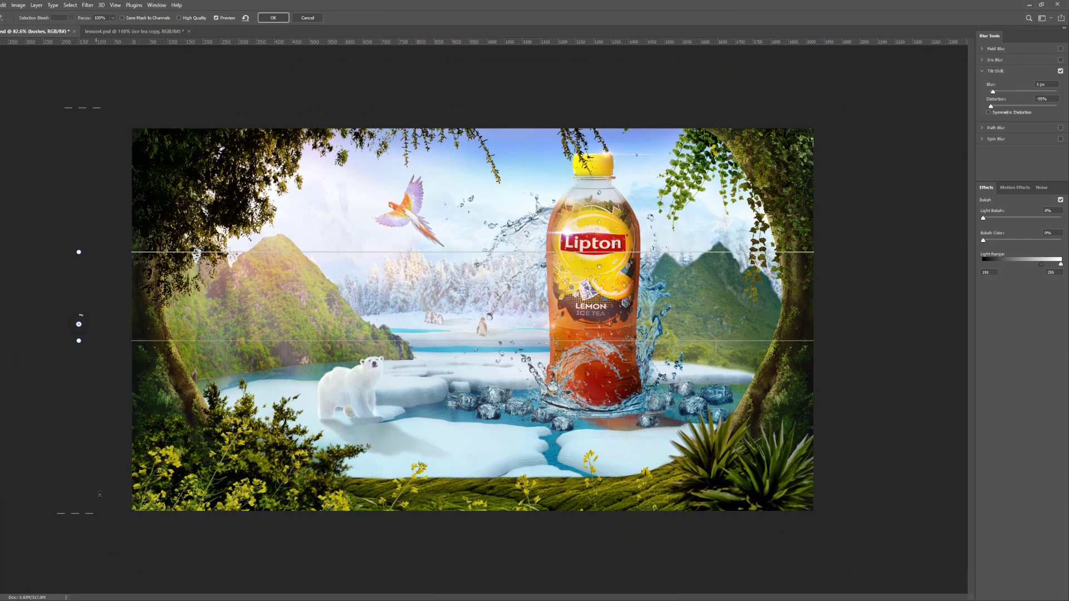
{"action": "left_click_drag", "start_coordinate": [100, 495], "coordinate": [103, 473]}
{"action": "left_click_drag", "start_coordinate": [418, 341], "coordinate": [420, 326]}
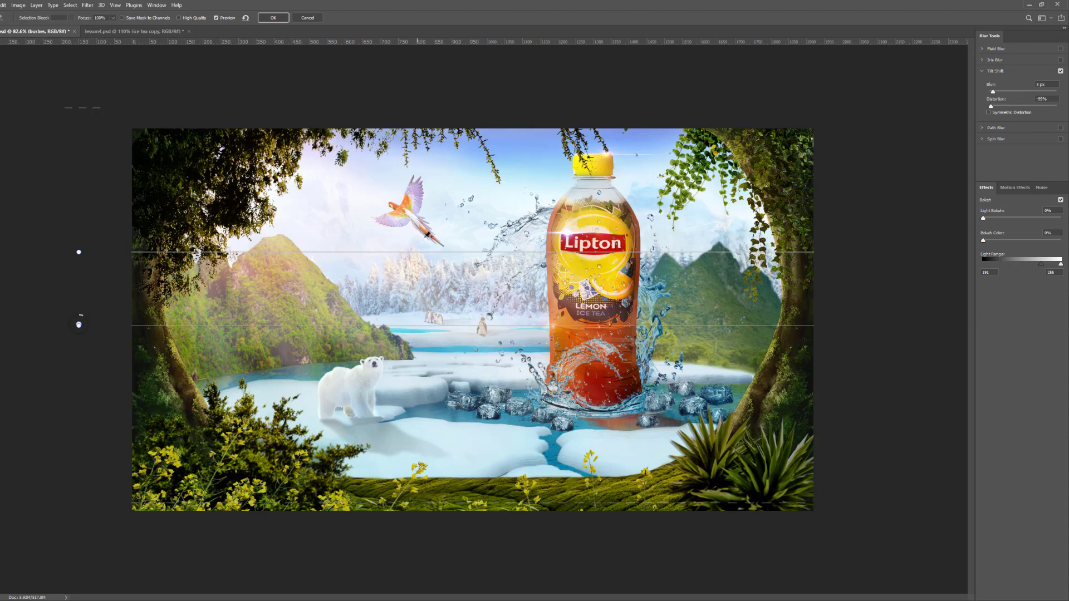
{"action": "left_click_drag", "start_coordinate": [423, 254], "coordinate": [438, 208]}
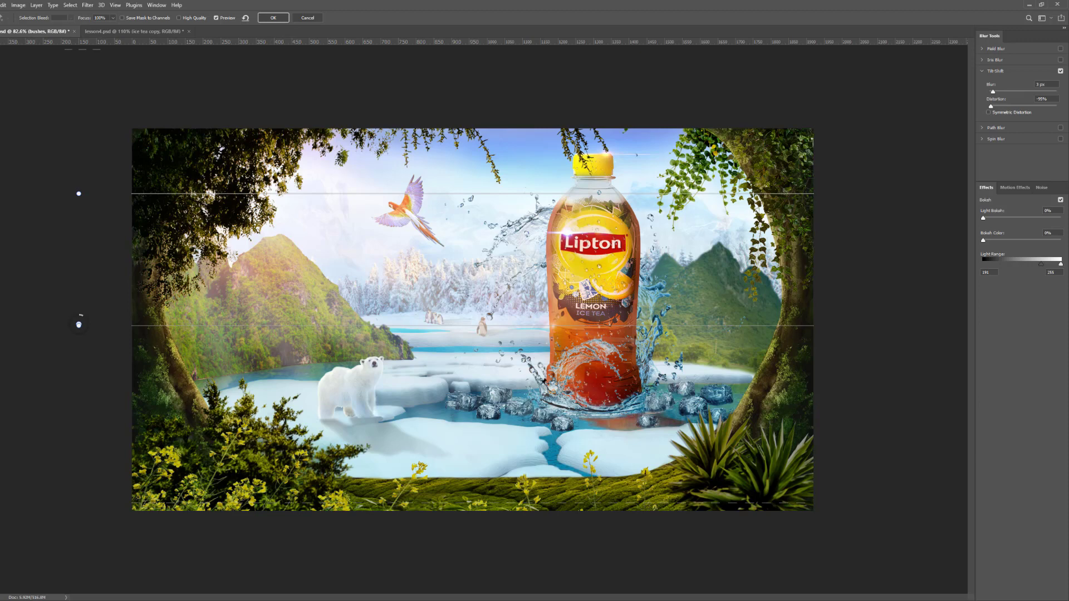
{"action": "left_click", "coordinate": [275, 17]}
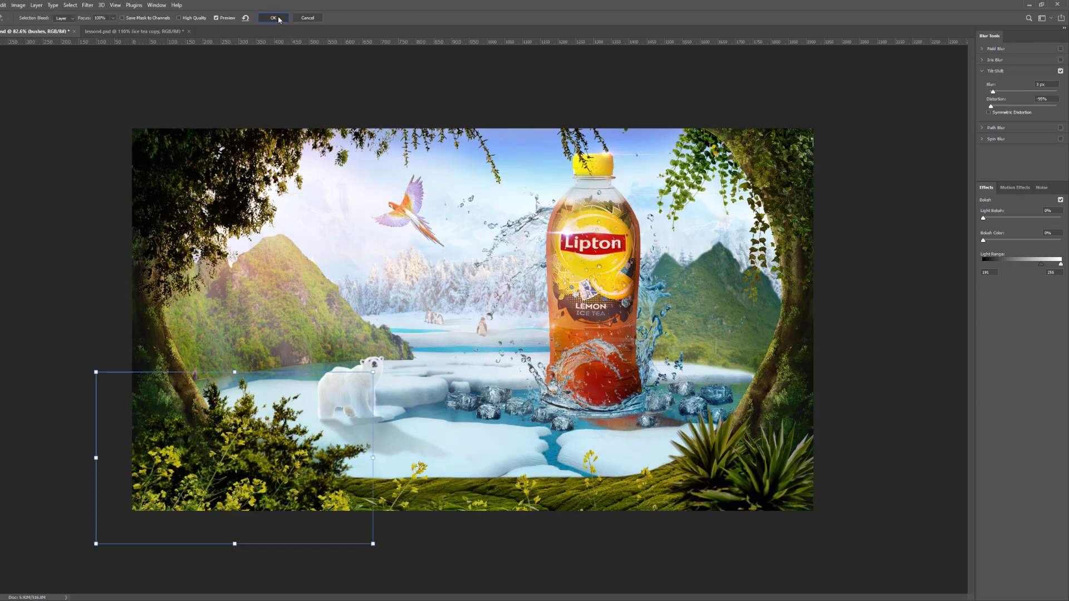
{"action": "left_click", "coordinate": [184, 427]}
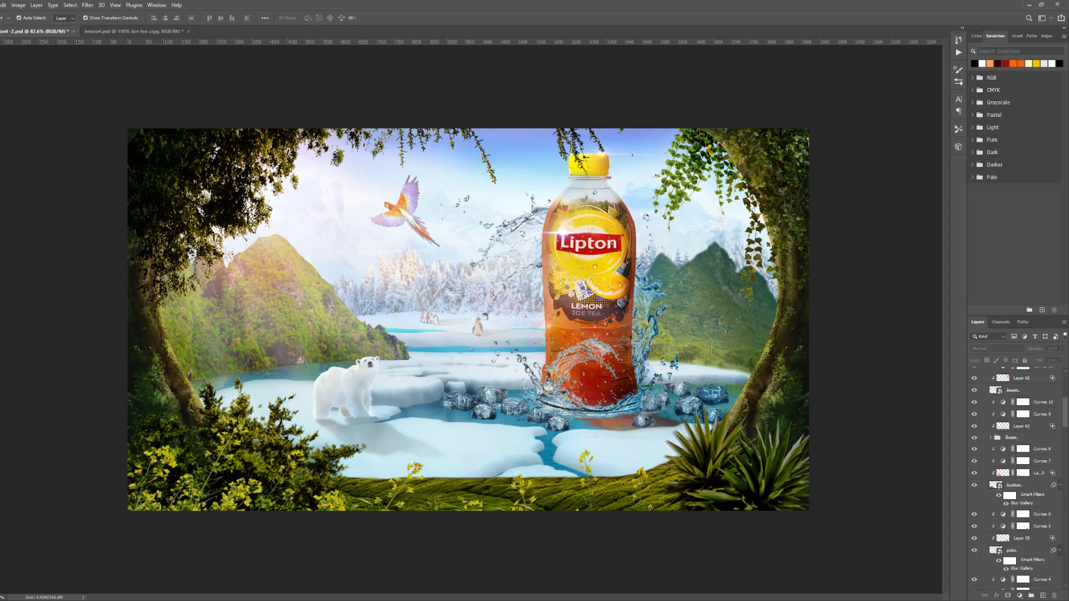
Expand the flowers group and copy the Blur Gallery smart filter onto Yellow Flower, Yellow Flower copy and Yellow Flower copy 2
{"action": "left_click", "coordinate": [992, 438]}
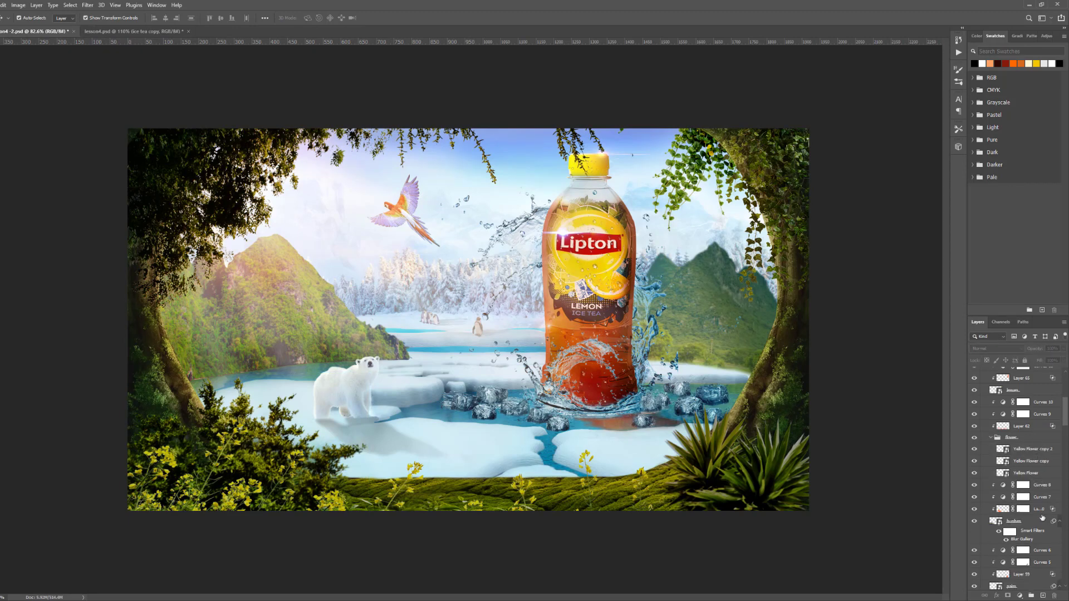
{"action": "scroll", "coordinate": [1039, 495], "scroll_direction": "down", "scroll_amount": 4}
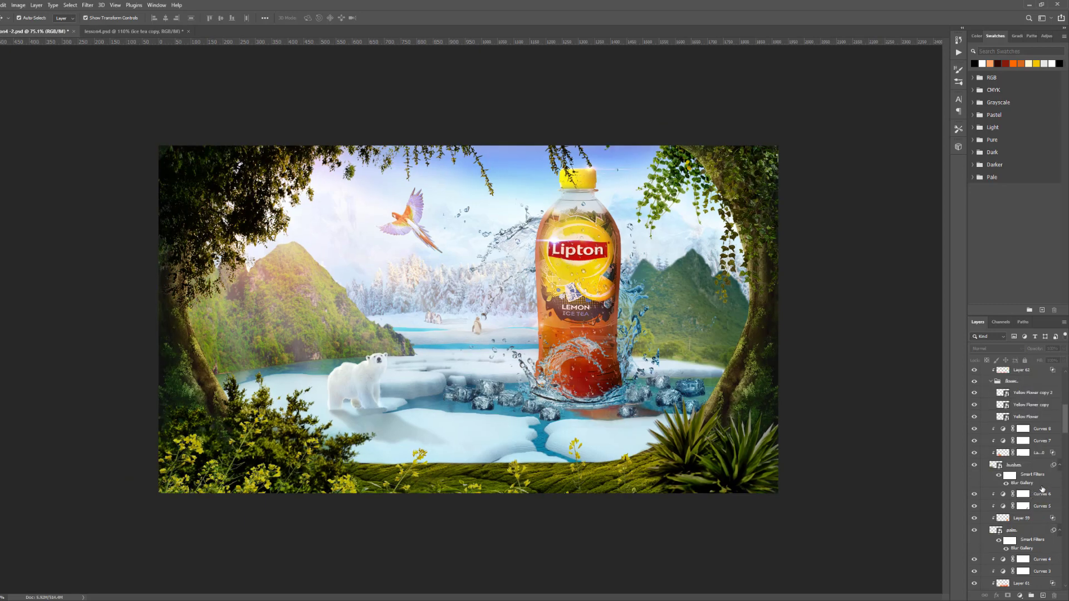
{"action": "key", "text": "ctrl+plus"}
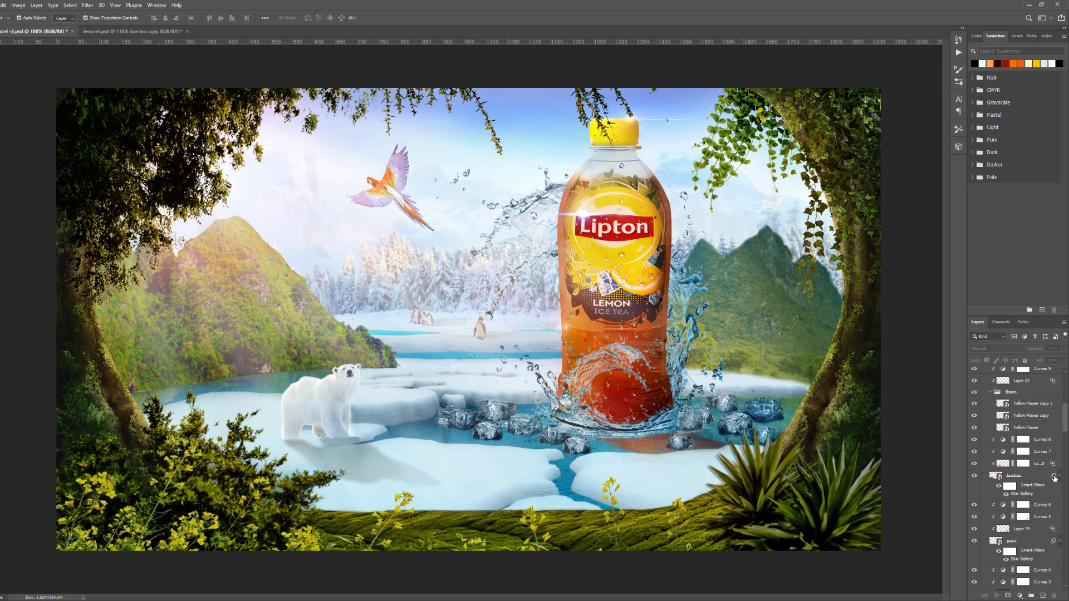
{"action": "left_click", "coordinate": [1027, 428]}
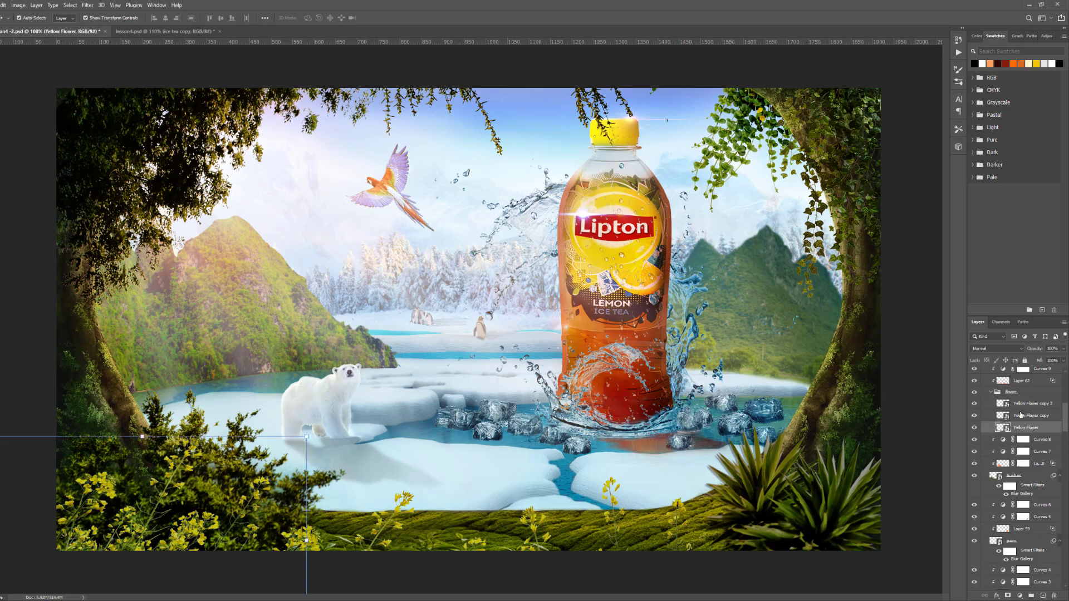
{"action": "left_click", "coordinate": [1022, 415], "text": "shift"}
{"action": "left_click", "coordinate": [1022, 405], "text": "shift"}
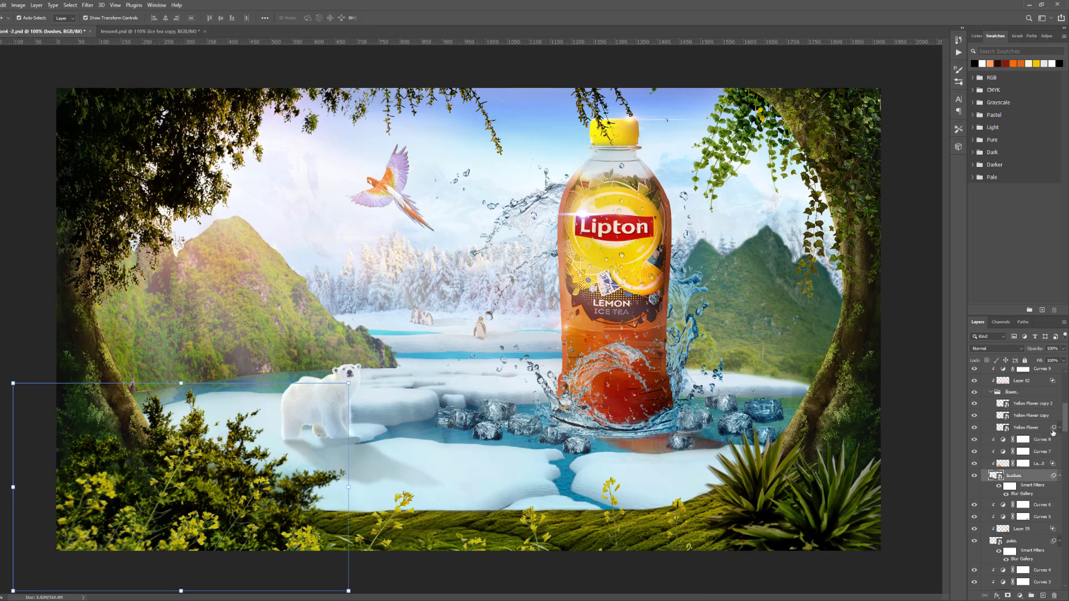
{"action": "left_click", "coordinate": [1054, 427]}
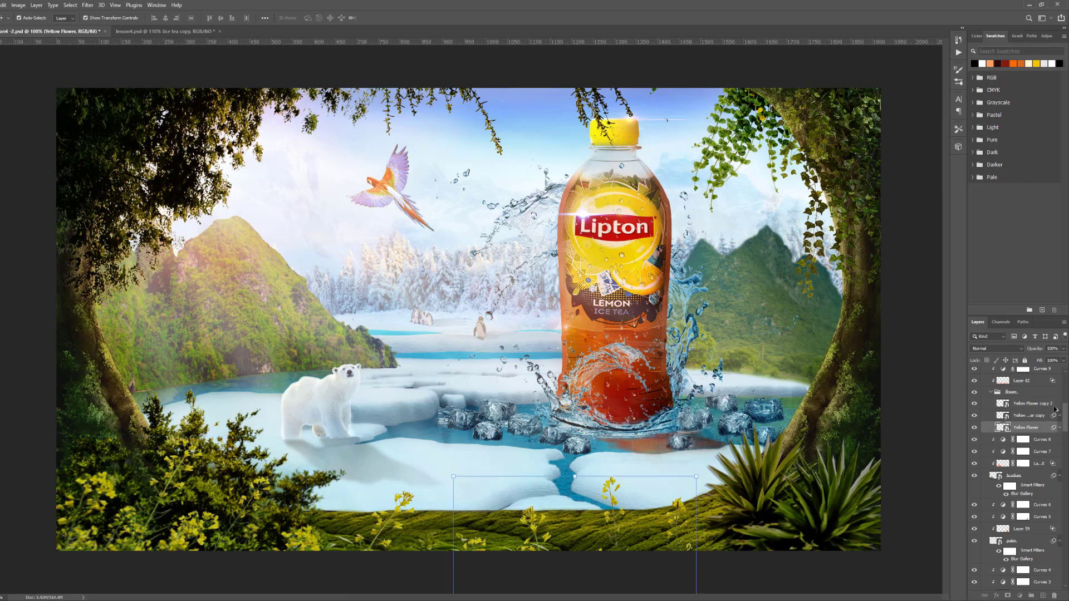
{"action": "left_click", "coordinate": [1056, 411]}
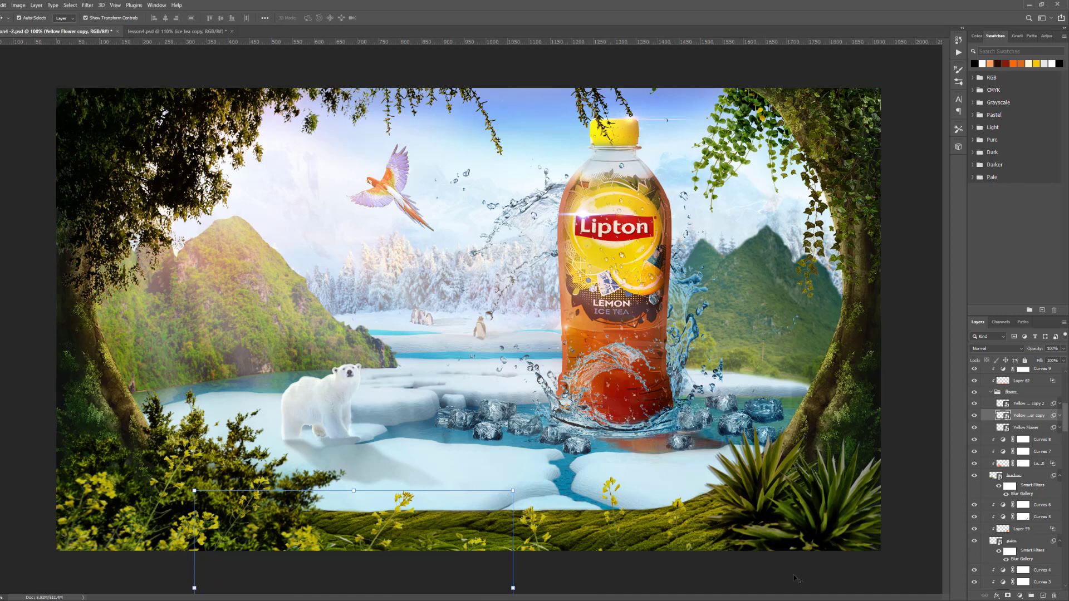
{"action": "left_click", "coordinate": [711, 581]}
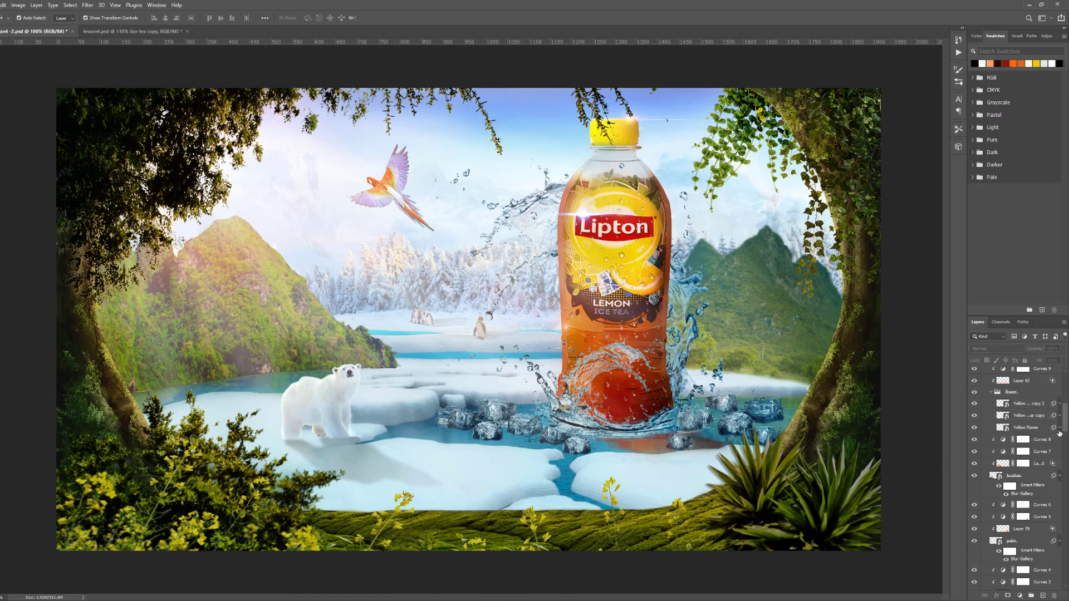
Edit Yellow Flower copy's Blur Gallery filter, repositioning the tilt-shift focus and transition lines and increasing the blur, and apply it
{"action": "left_click", "coordinate": [1024, 428]}
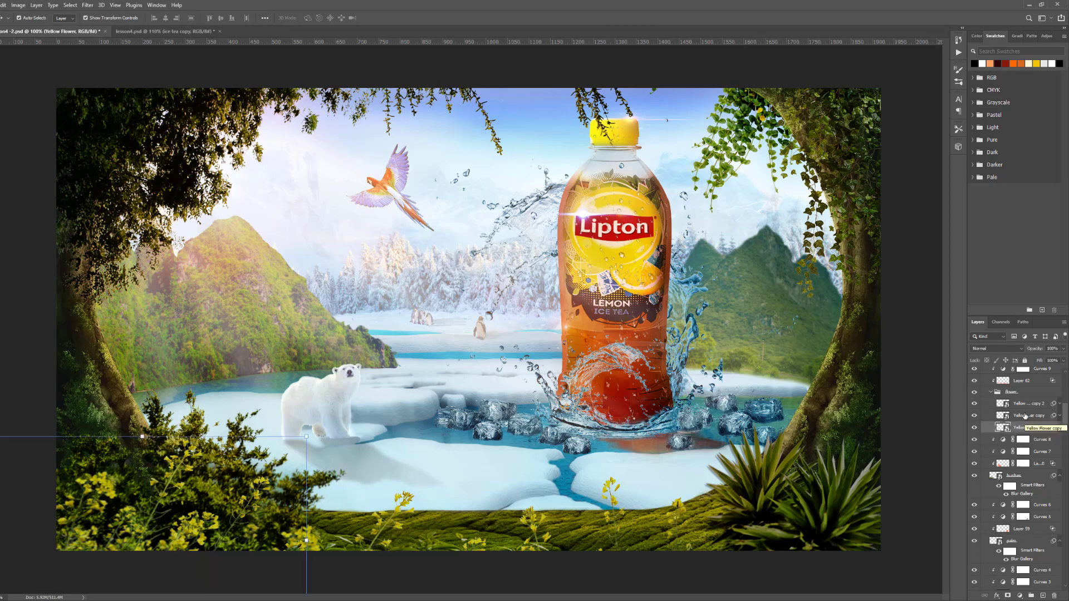
{"action": "left_click", "coordinate": [1025, 416]}
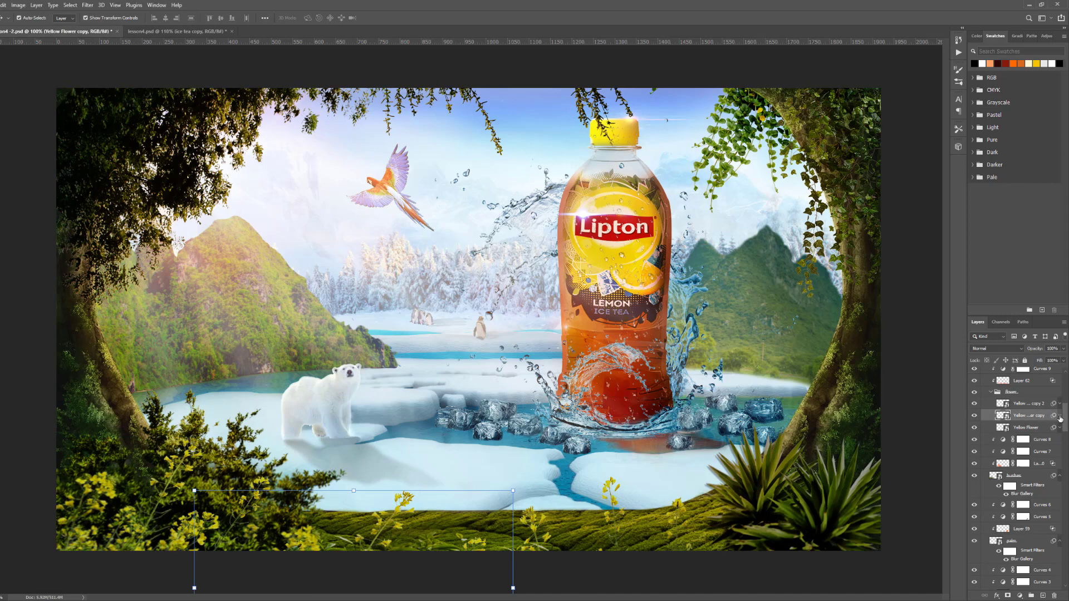
{"action": "left_click", "coordinate": [1059, 416]}
{"action": "double_click", "coordinate": [1027, 434]}
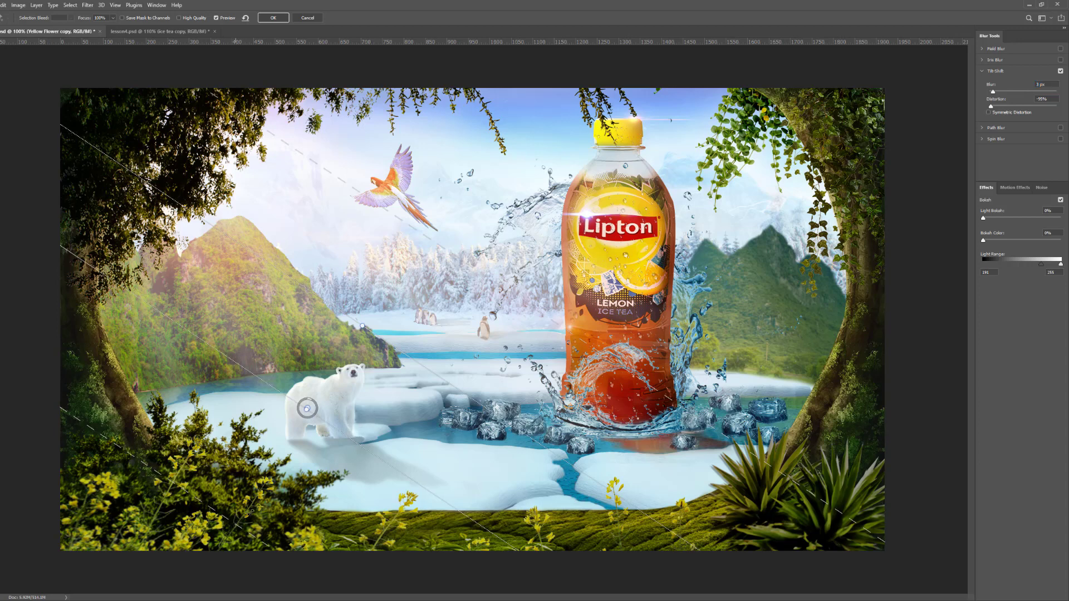
{"action": "left_click_drag", "start_coordinate": [296, 547], "coordinate": [262, 505]}
{"action": "left_click_drag", "start_coordinate": [310, 411], "coordinate": [326, 404]}
{"action": "left_click_drag", "start_coordinate": [308, 410], "coordinate": [330, 379]}
{"action": "left_click_drag", "start_coordinate": [282, 509], "coordinate": [305, 472]}
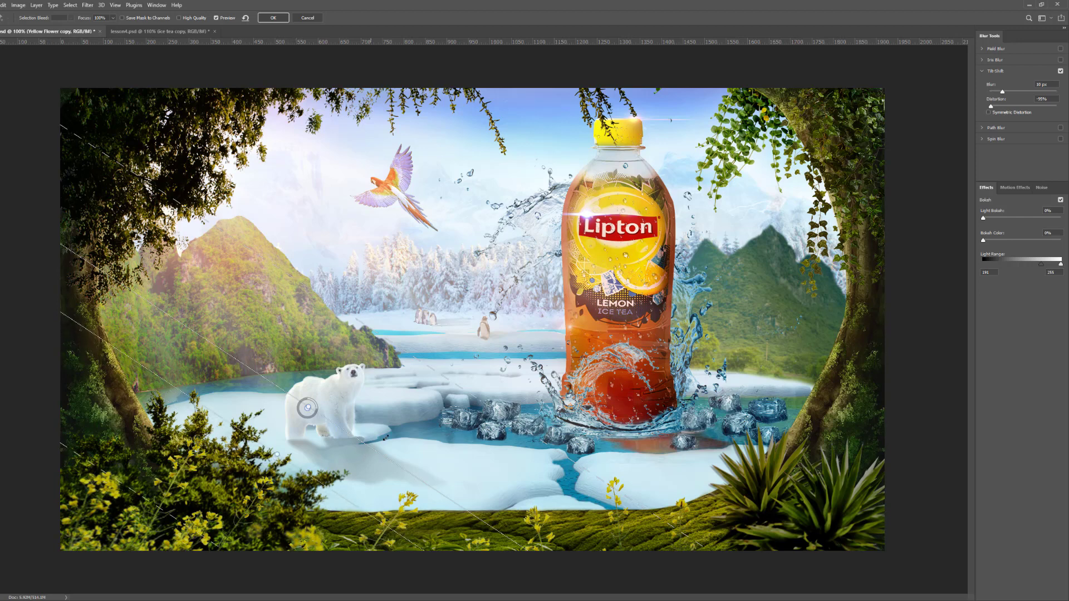
{"action": "left_click_drag", "start_coordinate": [443, 468], "coordinate": [481, 527]}
{"action": "left_click_drag", "start_coordinate": [348, 367], "coordinate": [440, 245]}
{"action": "left_click_drag", "start_coordinate": [111, 512], "coordinate": [106, 454]}
{"action": "left_click", "coordinate": [273, 18]}
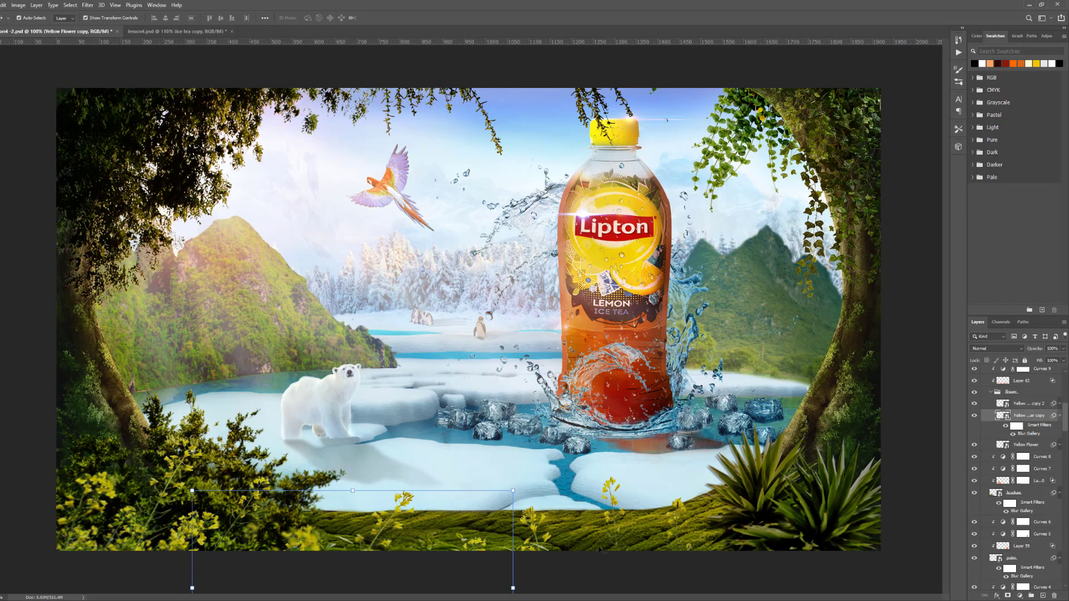
Edit Yellow Flower copy 2's Blur Gallery filter, shifting the tilt-shift lines, apply it and deselect the layer
{"action": "left_click", "coordinate": [1060, 404]}
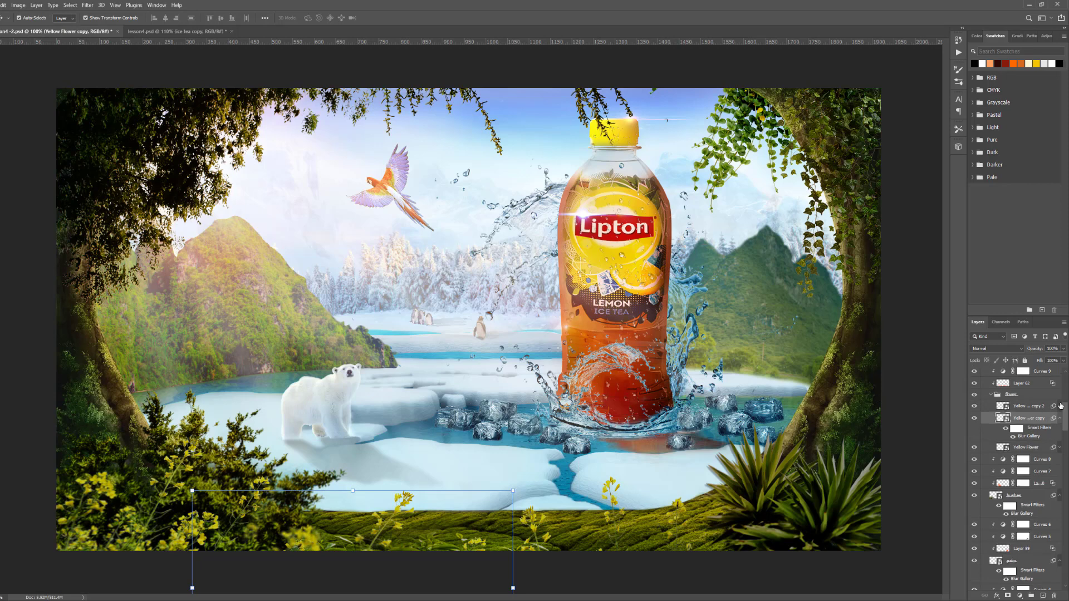
{"action": "double_click", "coordinate": [1037, 425]}
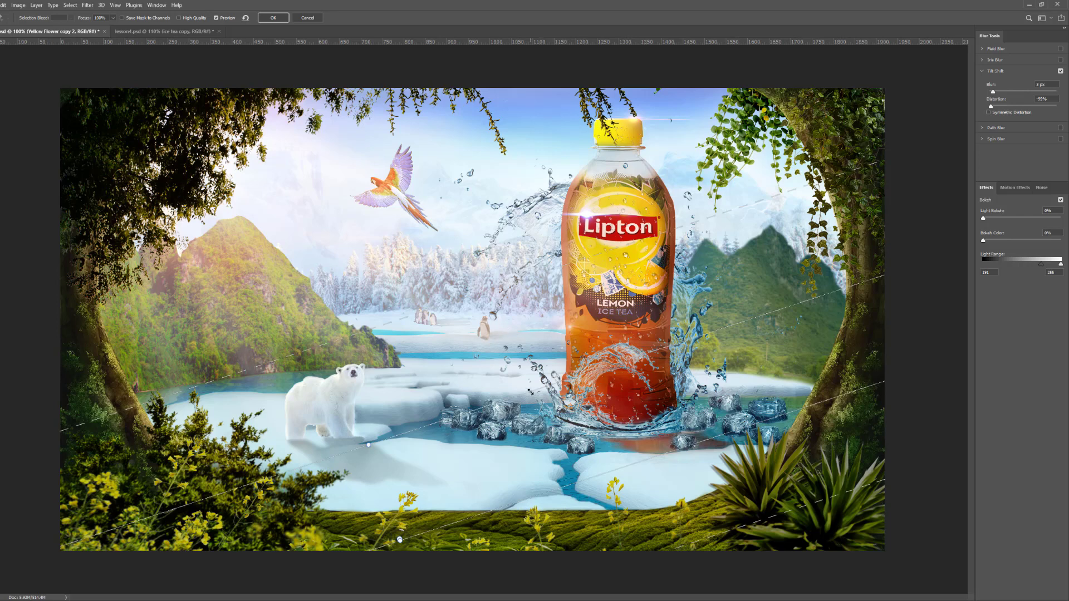
{"action": "left_click_drag", "start_coordinate": [530, 392], "coordinate": [485, 304]}
{"action": "left_click", "coordinate": [282, 16]}
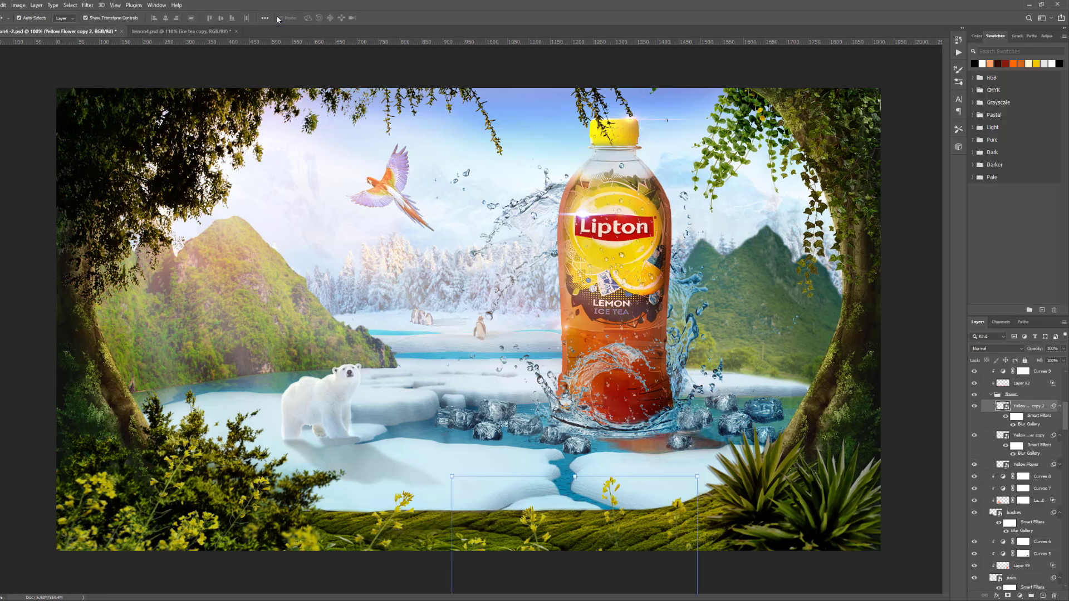
{"action": "left_click", "coordinate": [891, 368]}
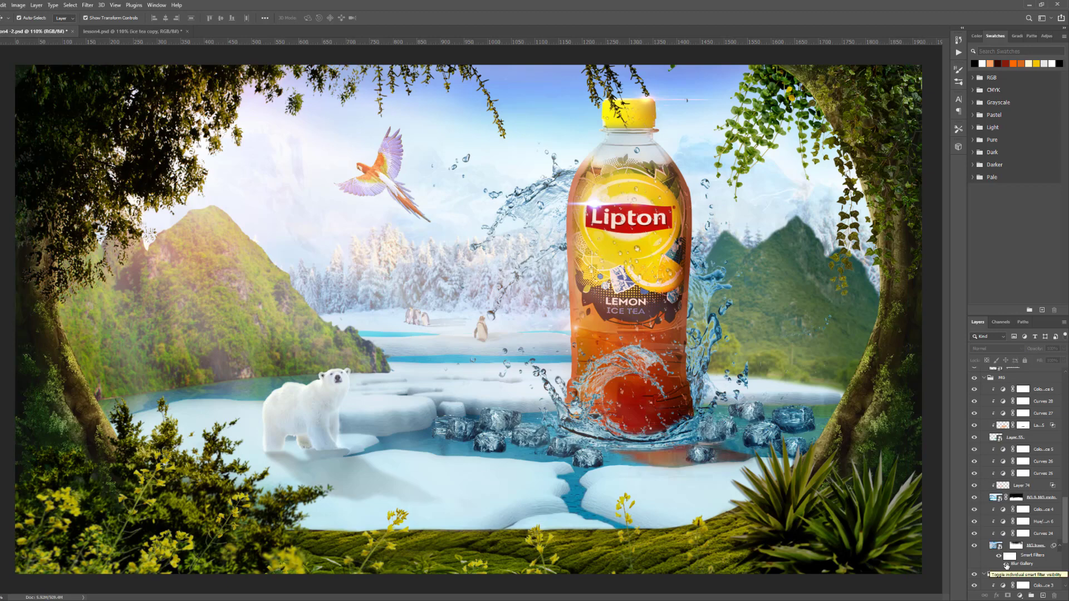
Examine the Blur Gallery filters on the mountain and background layers and check the whole composite at different zoom levels
{"action": "scroll", "coordinate": [1042, 468], "scroll_direction": "up", "scroll_amount": 5}
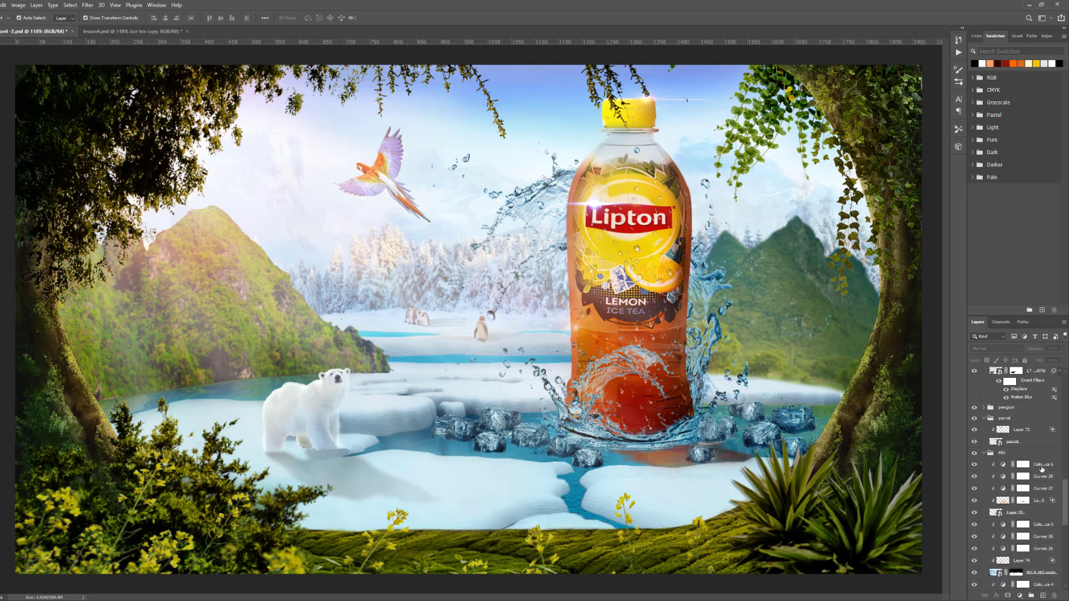
{"action": "scroll", "coordinate": [1042, 469], "scroll_direction": "up", "scroll_amount": 6}
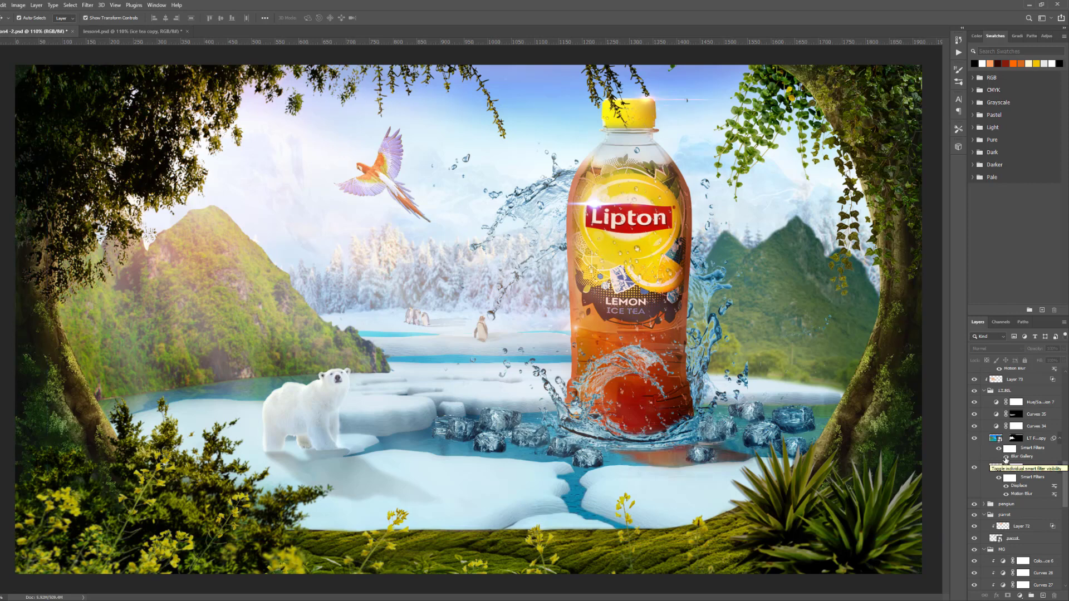
{"action": "scroll", "coordinate": [454, 274], "scroll_direction": "down", "scroll_amount": 4}
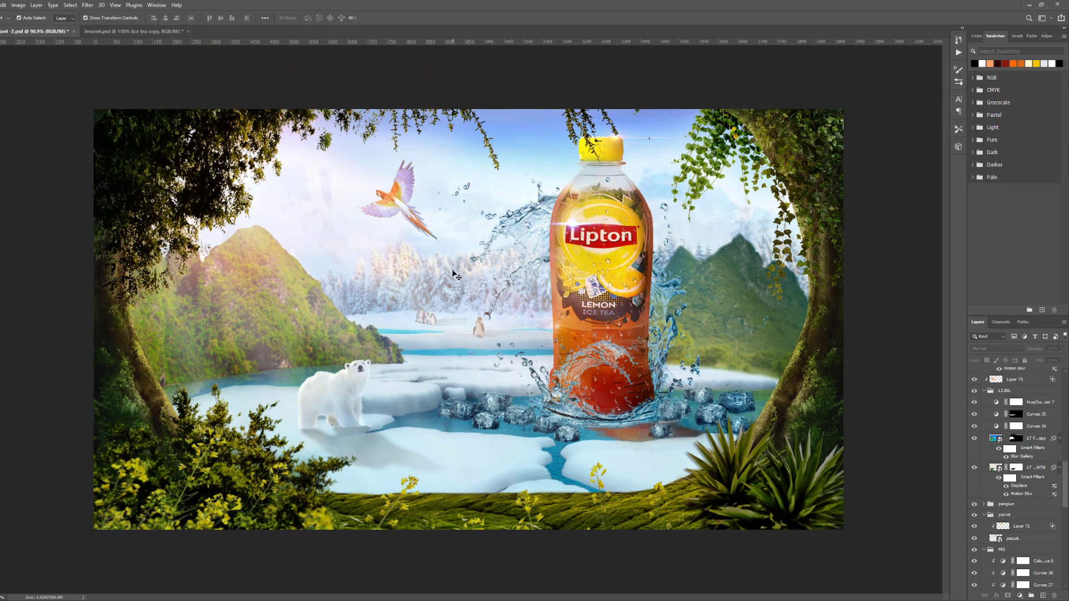
{"action": "scroll", "coordinate": [454, 274], "scroll_direction": "down", "scroll_amount": 3}
{"action": "scroll", "coordinate": [454, 274], "scroll_direction": "up", "scroll_amount": 2}
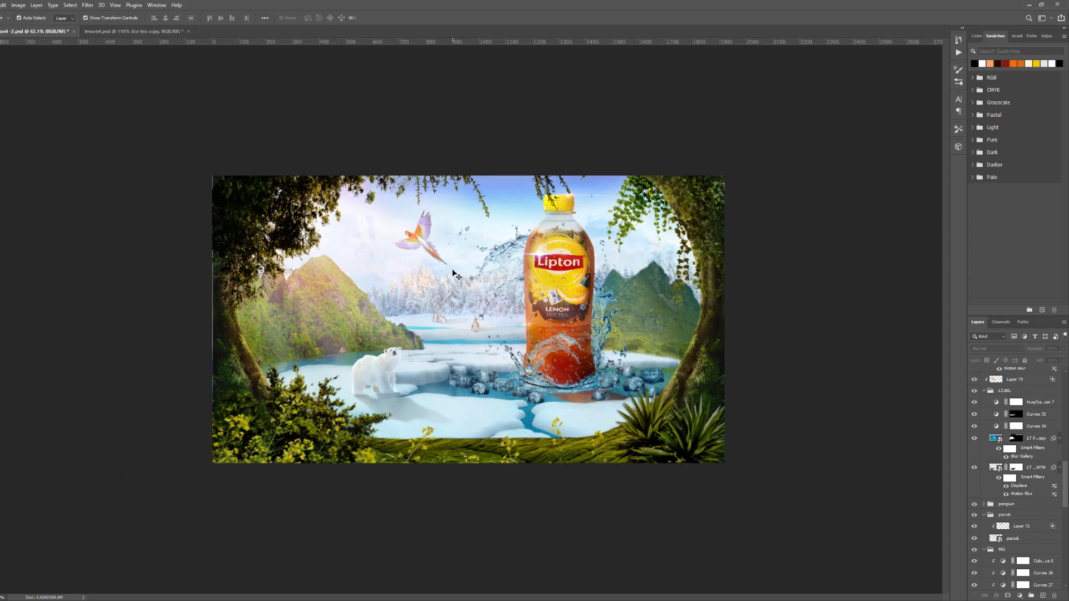
{"action": "scroll", "coordinate": [454, 274], "scroll_direction": "up", "scroll_amount": 3}
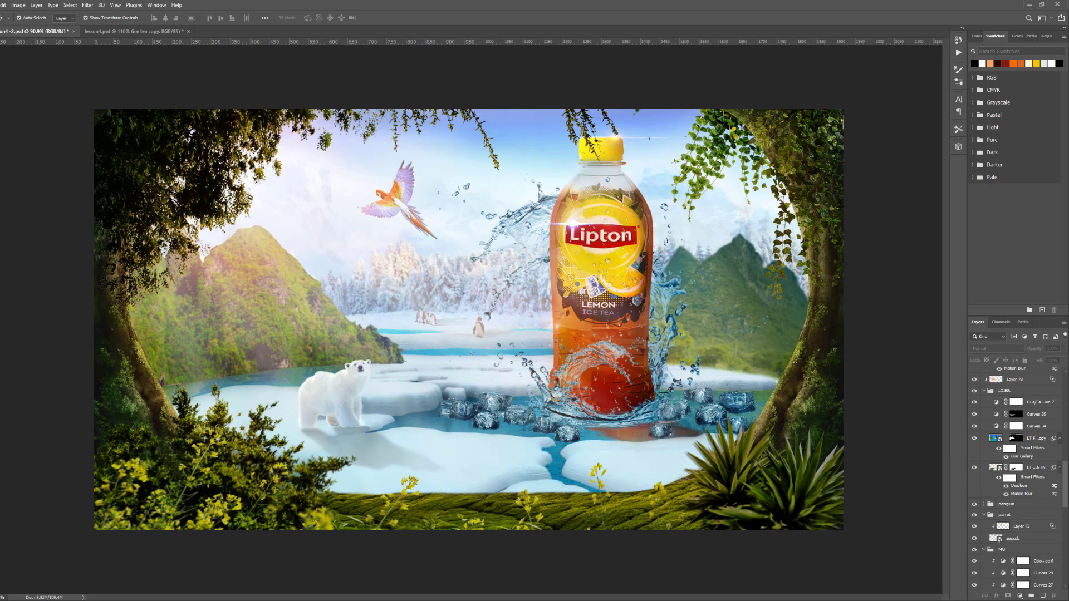
{"action": "left_click_drag", "start_coordinate": [1066, 487], "coordinate": [1066, 560]}
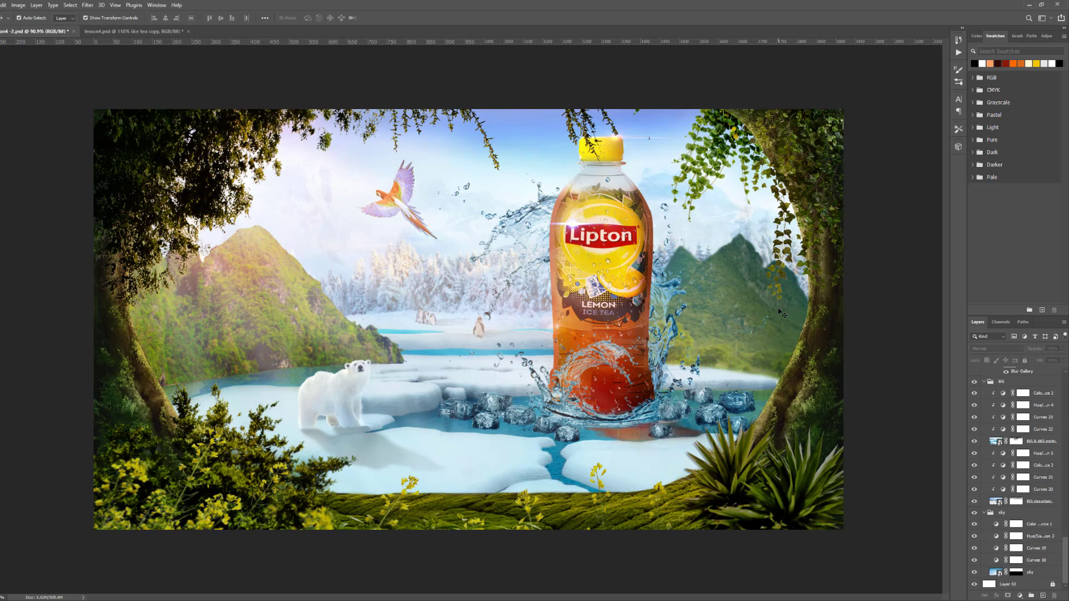
{"action": "key", "text": "ctrl+1"}
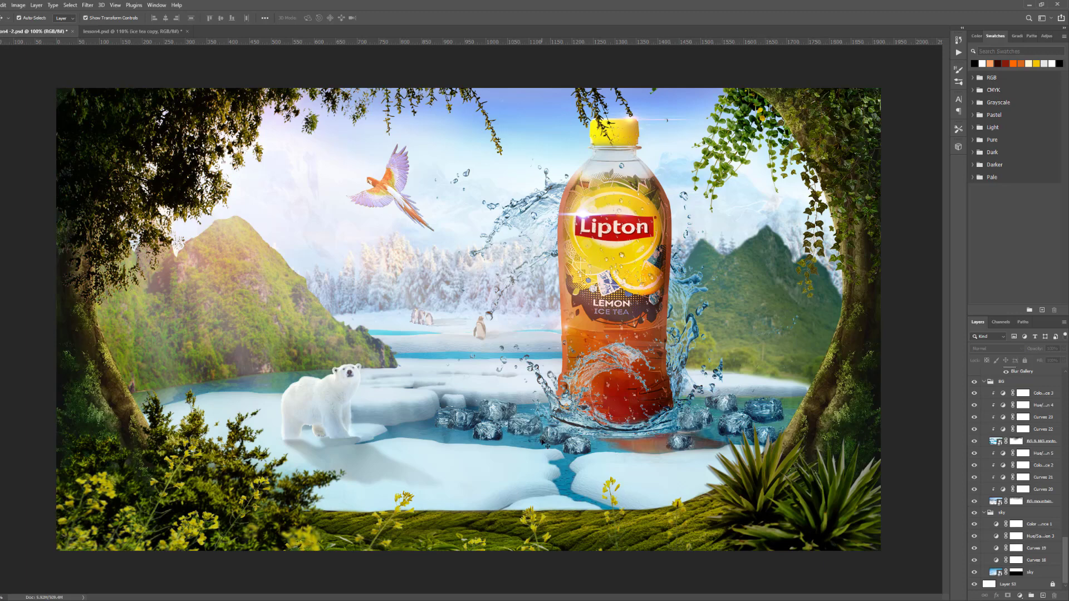
{"action": "scroll", "coordinate": [542, 442], "scroll_direction": "up", "scroll_amount": 1}
{"action": "scroll", "coordinate": [542, 442], "scroll_direction": "down", "scroll_amount": 1}
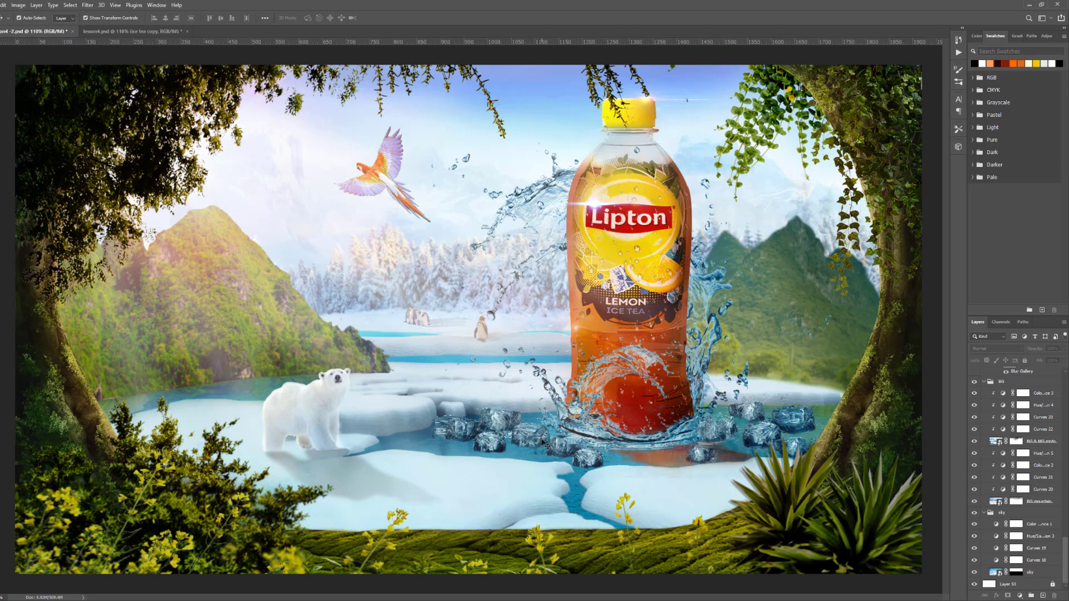
{"action": "key", "text": "ctrl+minus"}
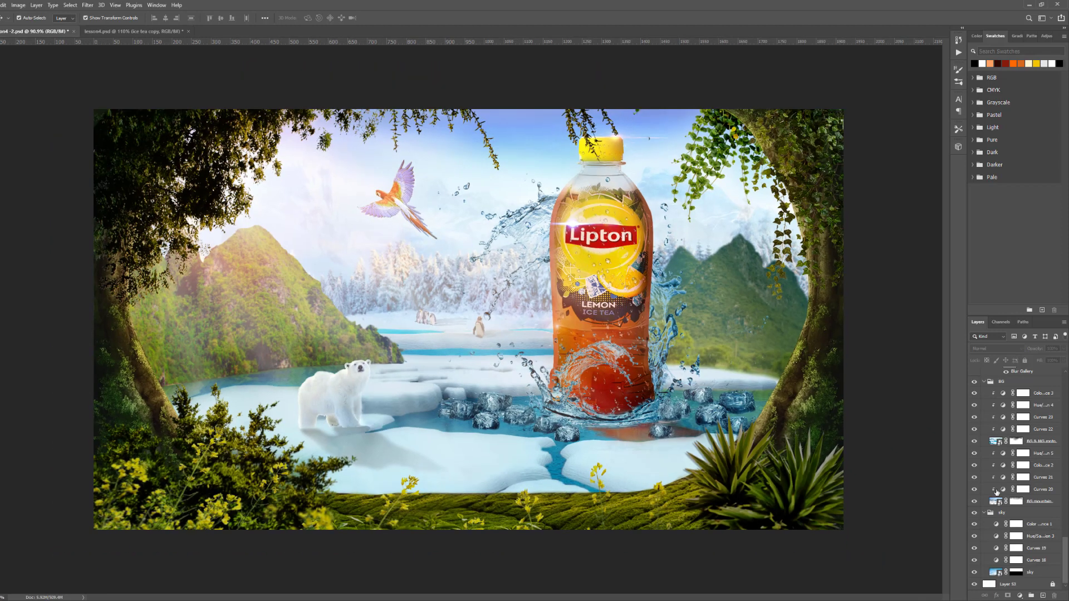
Duplicate the sky layer together with the four adjustment layers above it in the sky group
{"action": "left_click", "coordinate": [1033, 574]}
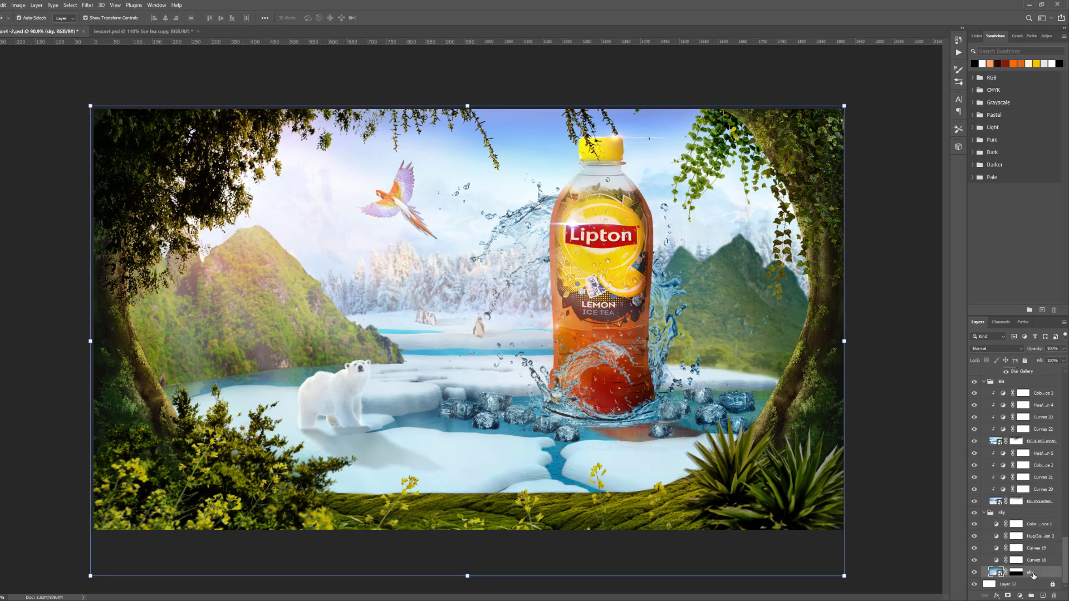
{"action": "left_click", "coordinate": [1033, 527], "text": "shift"}
{"action": "key", "text": "ctrl+j"}
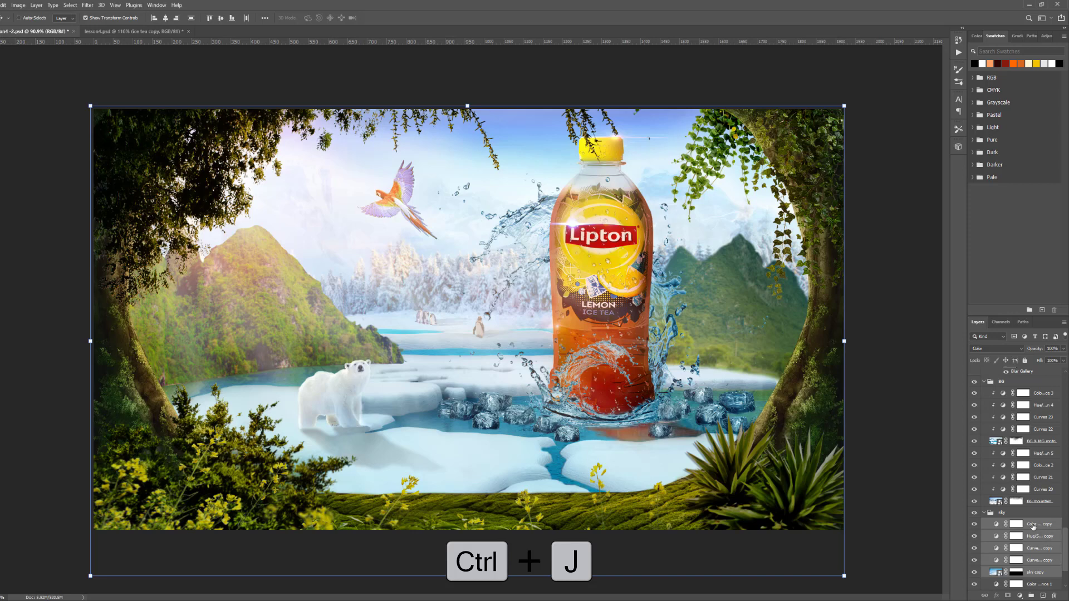
Delete the sky copy's layer mask and merge it with the four copied adjustment layers into one layer
{"action": "key", "text": "ctrl+e"}
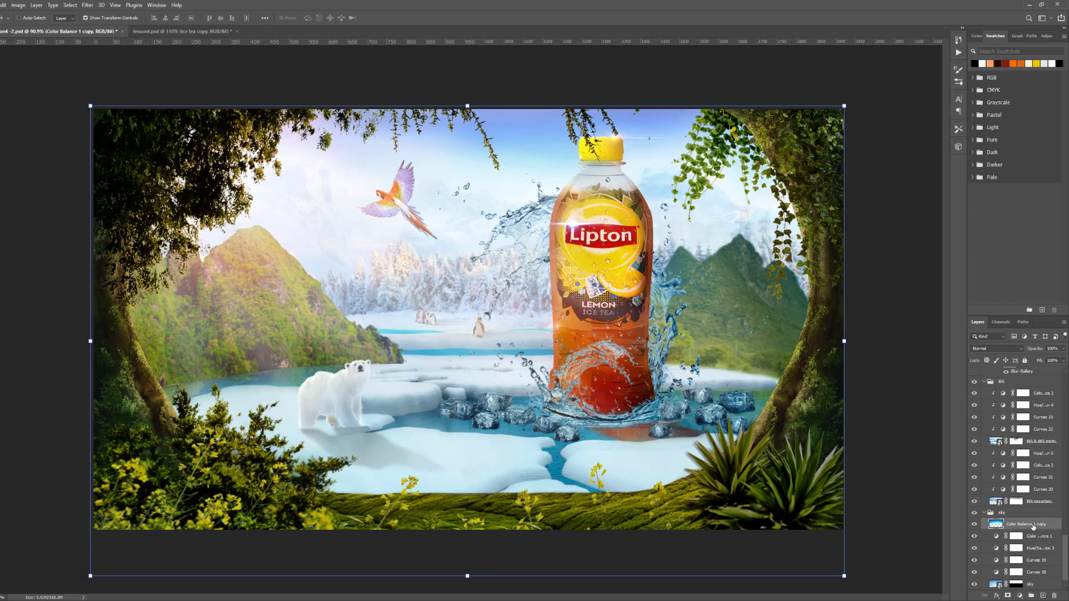
{"action": "key", "text": "ctrl+z"}
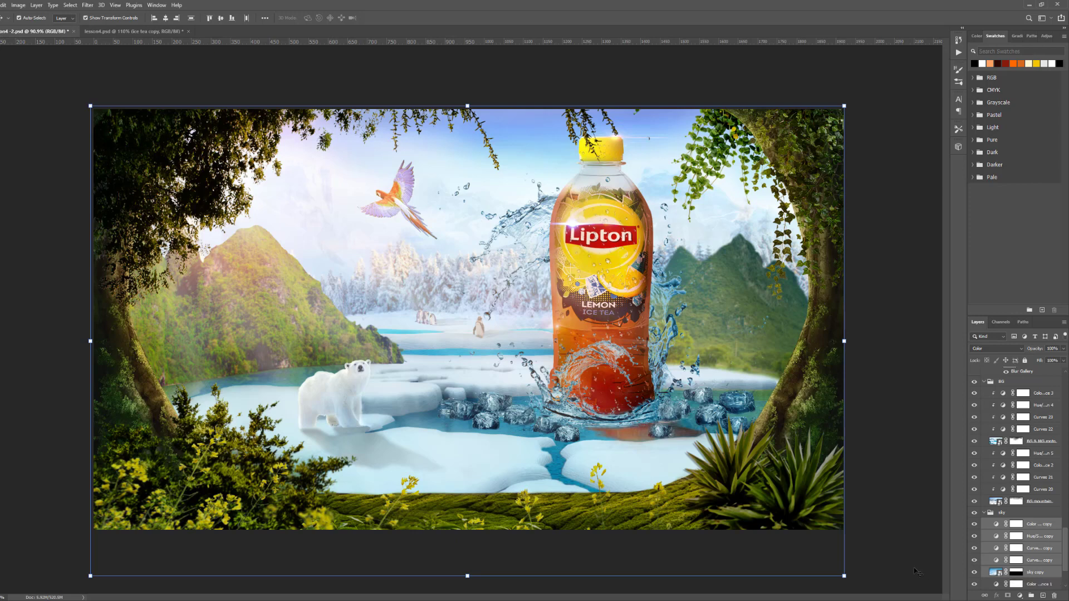
{"action": "left_click", "coordinate": [1022, 576]}
{"action": "left_click", "coordinate": [1022, 575]}
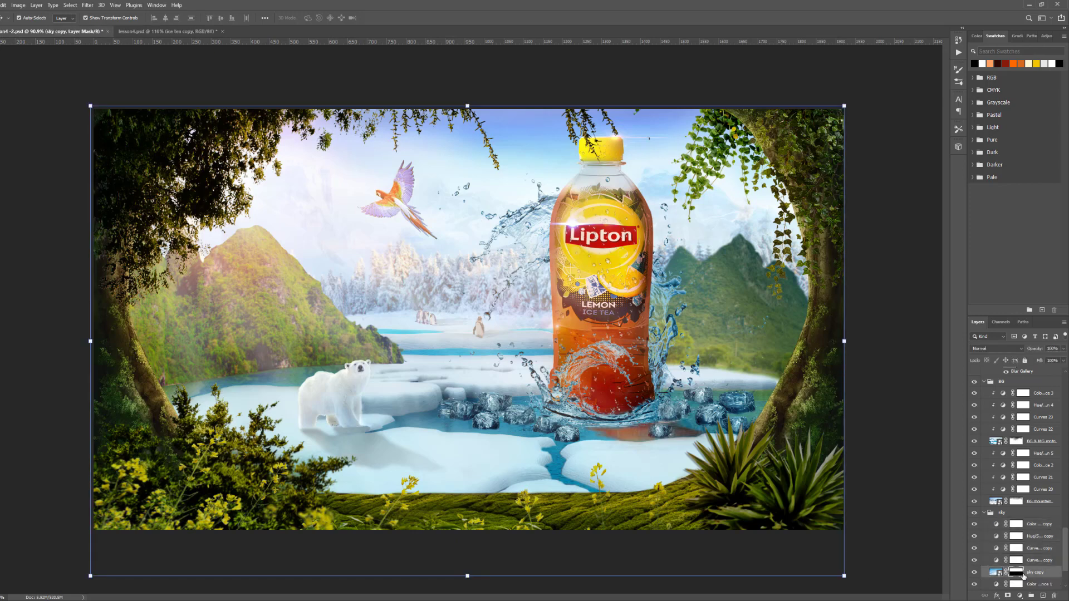
{"action": "left_click_drag", "start_coordinate": [1017, 576], "coordinate": [1055, 597]}
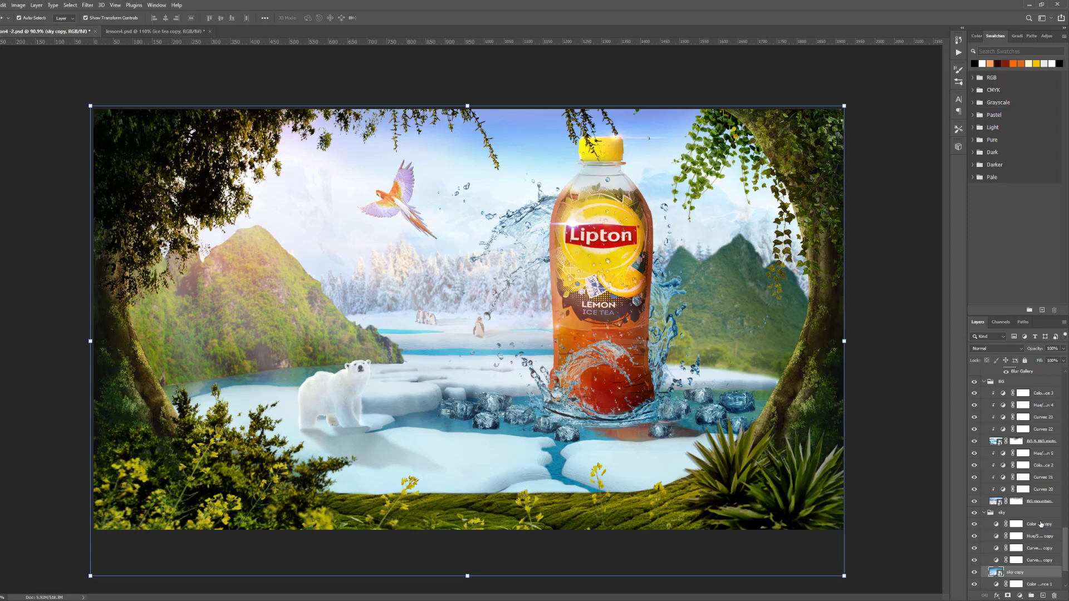
{"action": "left_click", "coordinate": [1040, 524], "text": "shift"}
{"action": "key", "text": "ctrl+e"}
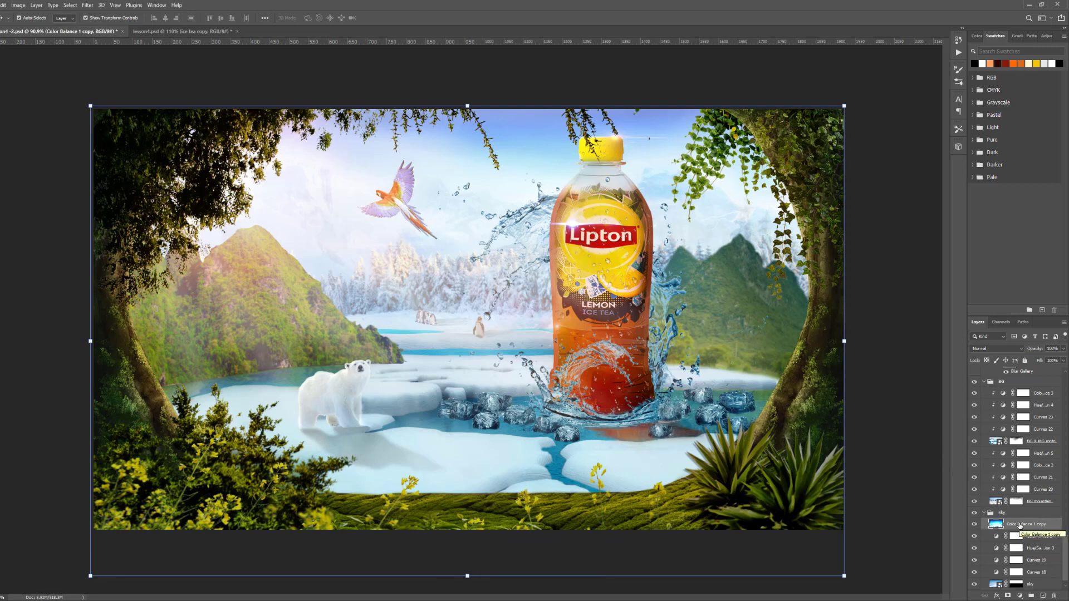
Move the merged sky layer out of the sky group to just above the penguin group, collapsing the parrot group
{"action": "left_click_drag", "start_coordinate": [1021, 525], "coordinate": [1014, 490]}
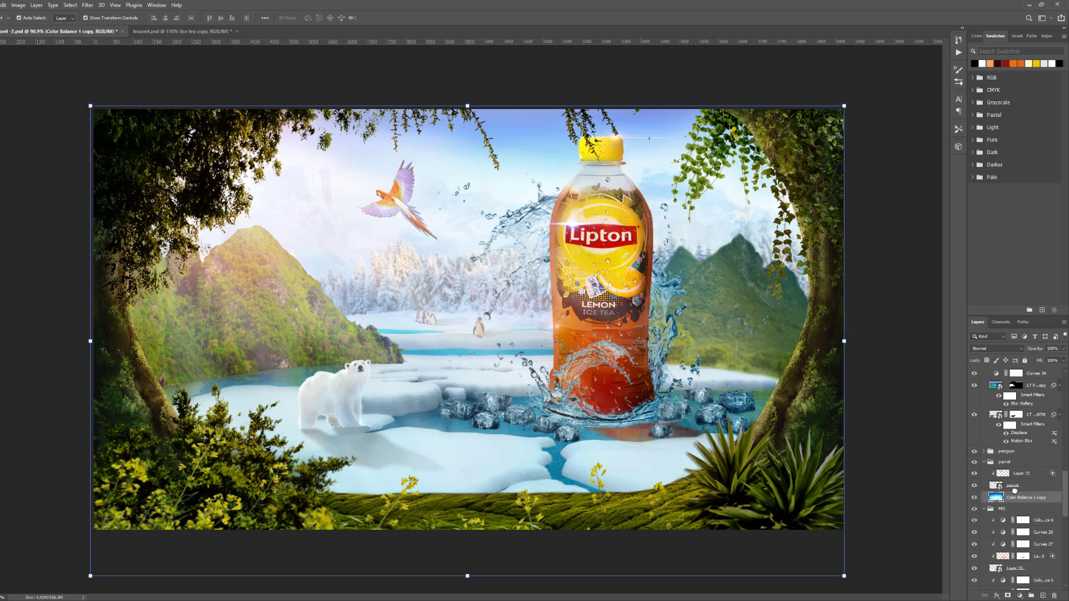
{"action": "left_click", "coordinate": [984, 463]}
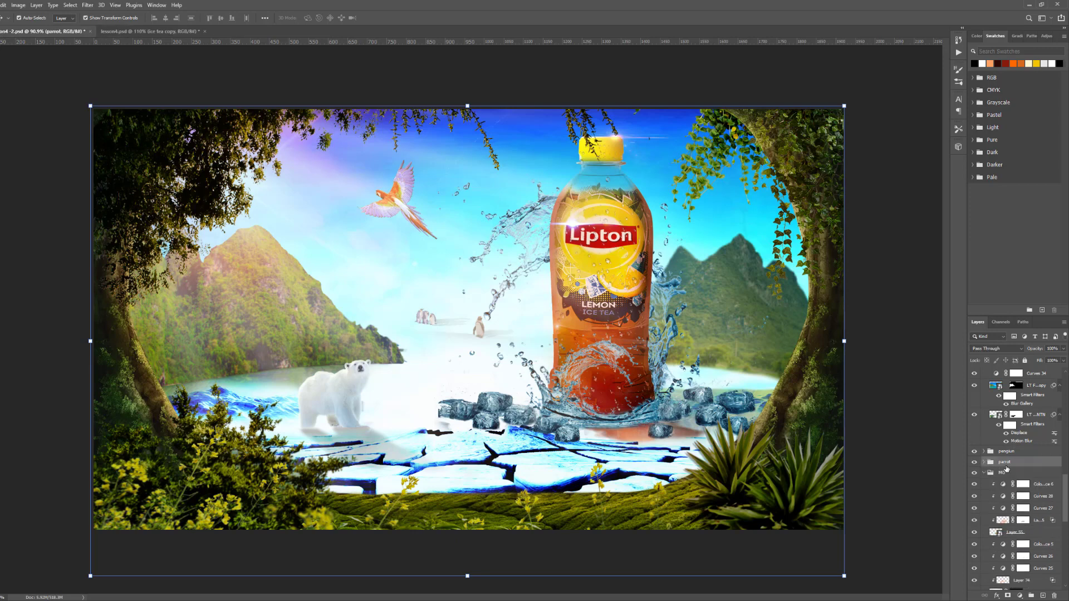
{"action": "left_click", "coordinate": [984, 463]}
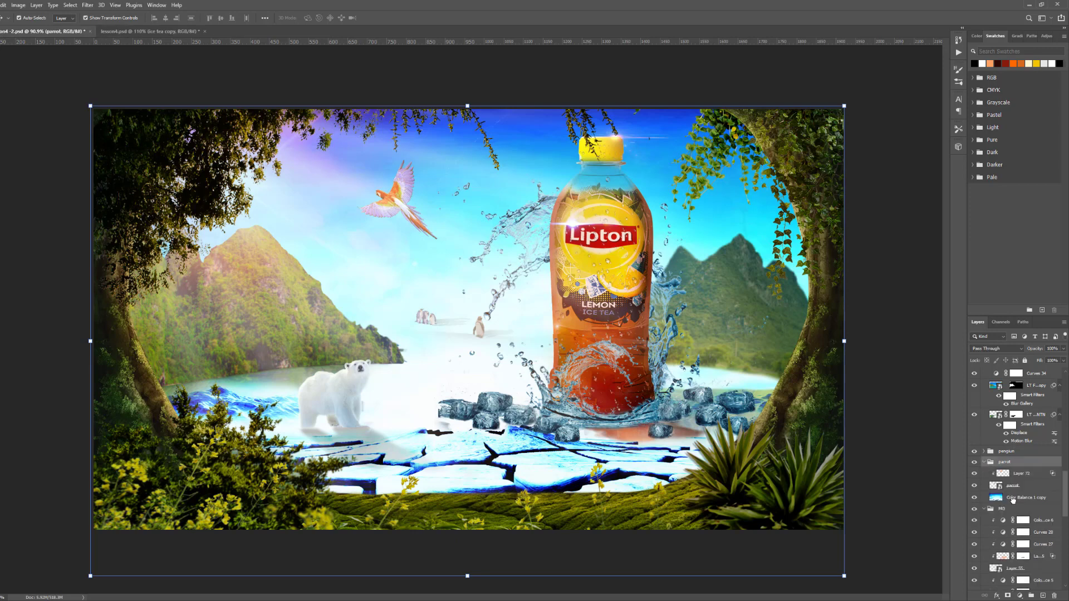
{"action": "left_click", "coordinate": [1011, 501]}
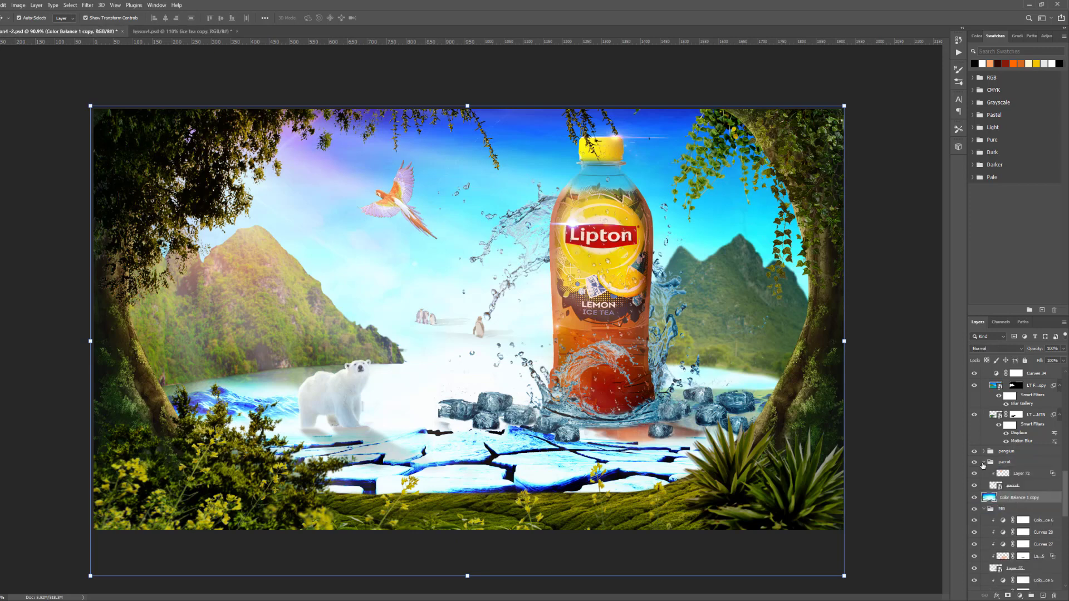
{"action": "left_click", "coordinate": [984, 462]}
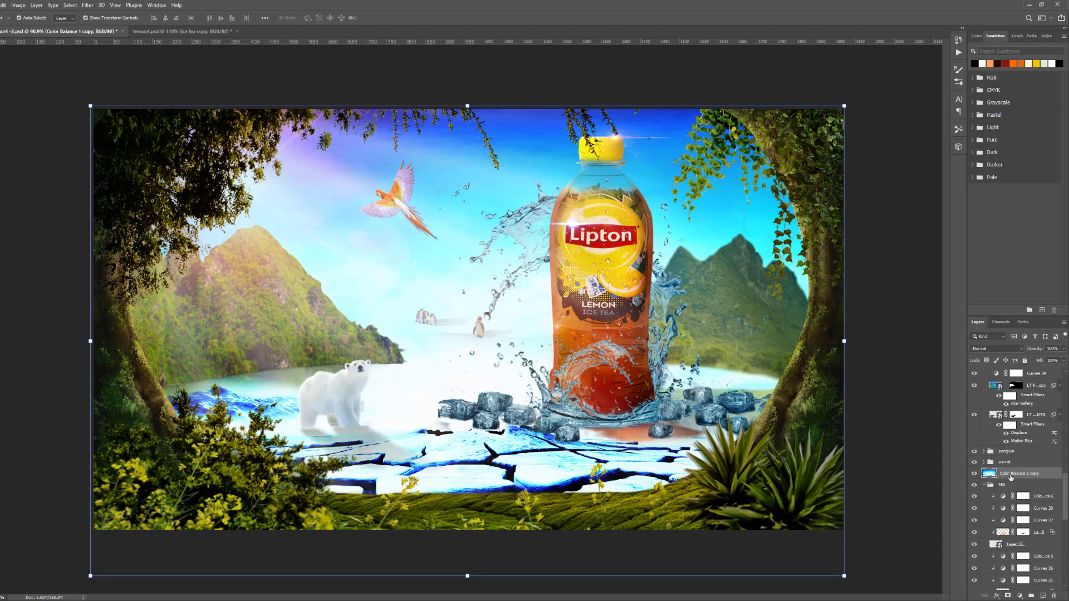
{"action": "left_click_drag", "start_coordinate": [1013, 473], "coordinate": [1016, 446]}
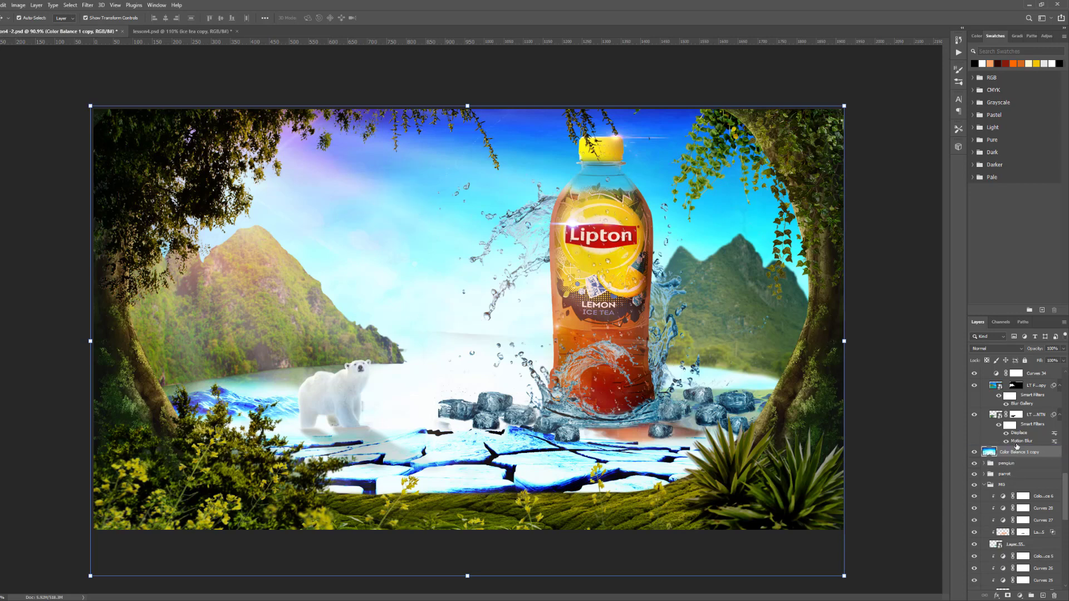
Collapse the expanded group directly above the merged sky layer and the RT FG group higher in the layer stack
{"action": "scroll", "coordinate": [1017, 446], "scroll_direction": "up", "scroll_amount": 3}
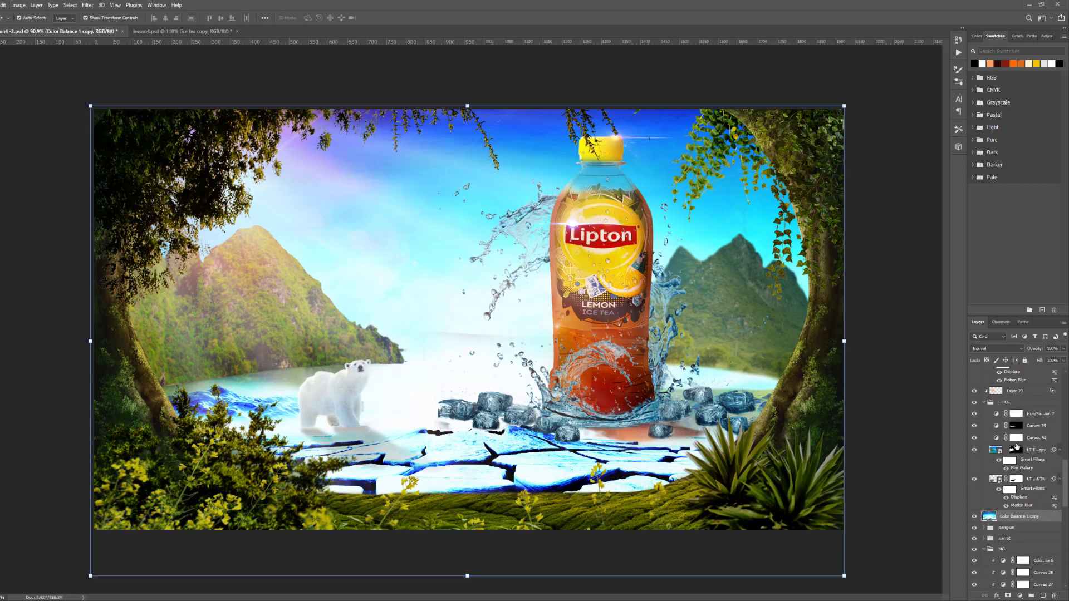
{"action": "left_click", "coordinate": [984, 402]}
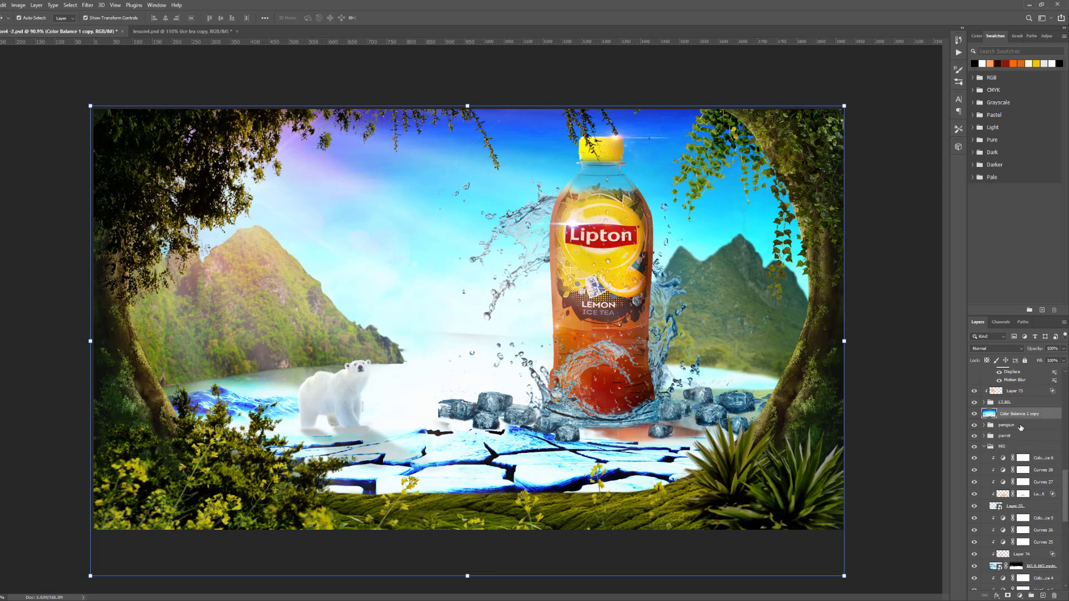
{"action": "scroll", "coordinate": [1021, 428], "scroll_direction": "up", "scroll_amount": 2}
{"action": "scroll", "coordinate": [1021, 427], "scroll_direction": "up", "scroll_amount": 2}
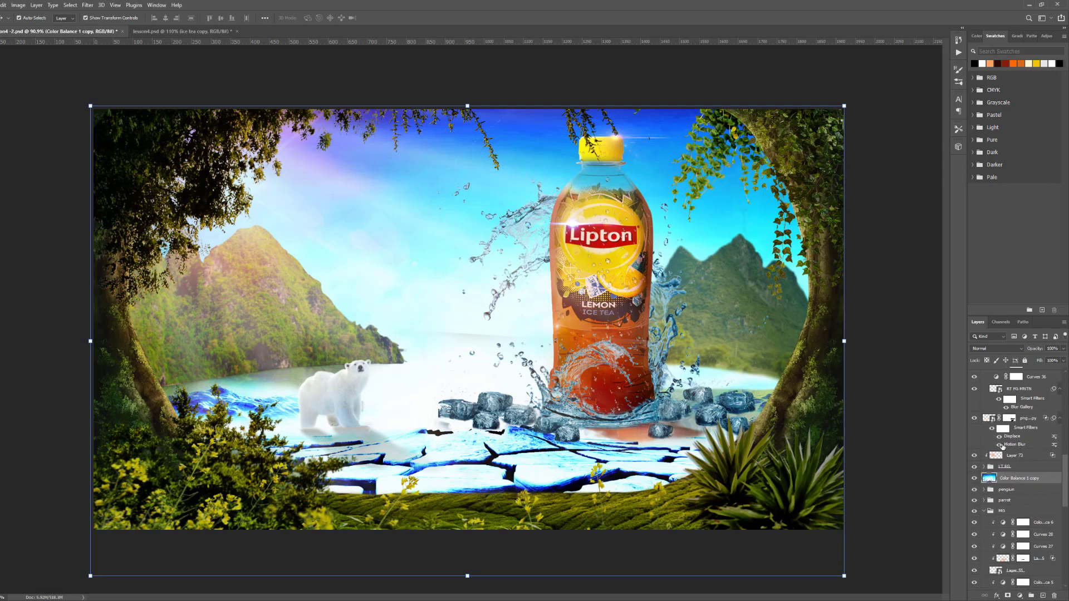
{"action": "scroll", "coordinate": [1002, 448], "scroll_direction": "up", "scroll_amount": 4}
{"action": "scroll", "coordinate": [1003, 448], "scroll_direction": "up", "scroll_amount": 3}
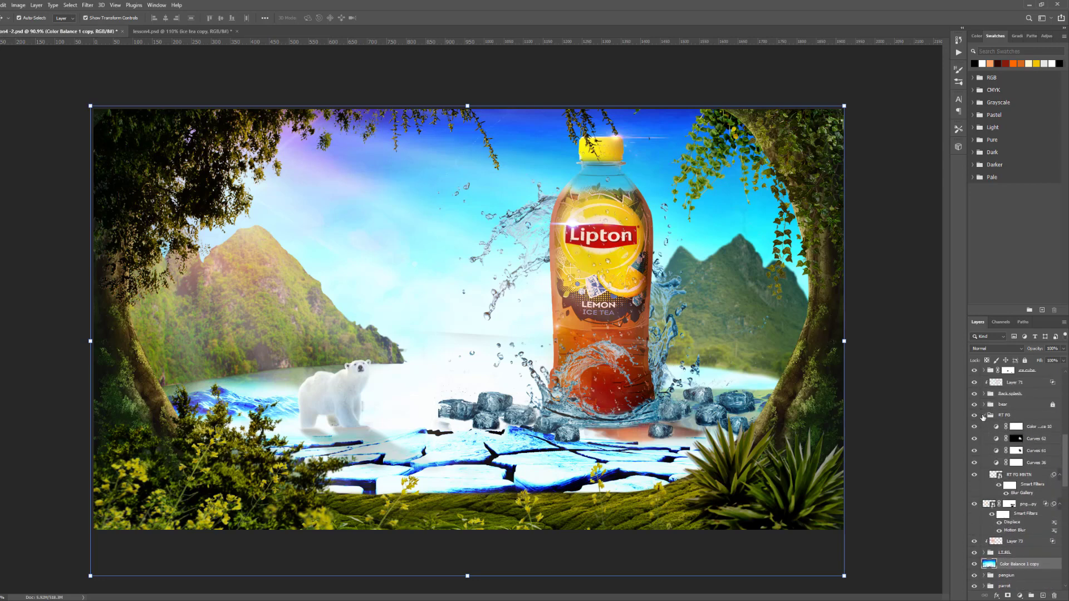
{"action": "left_click", "coordinate": [984, 416]}
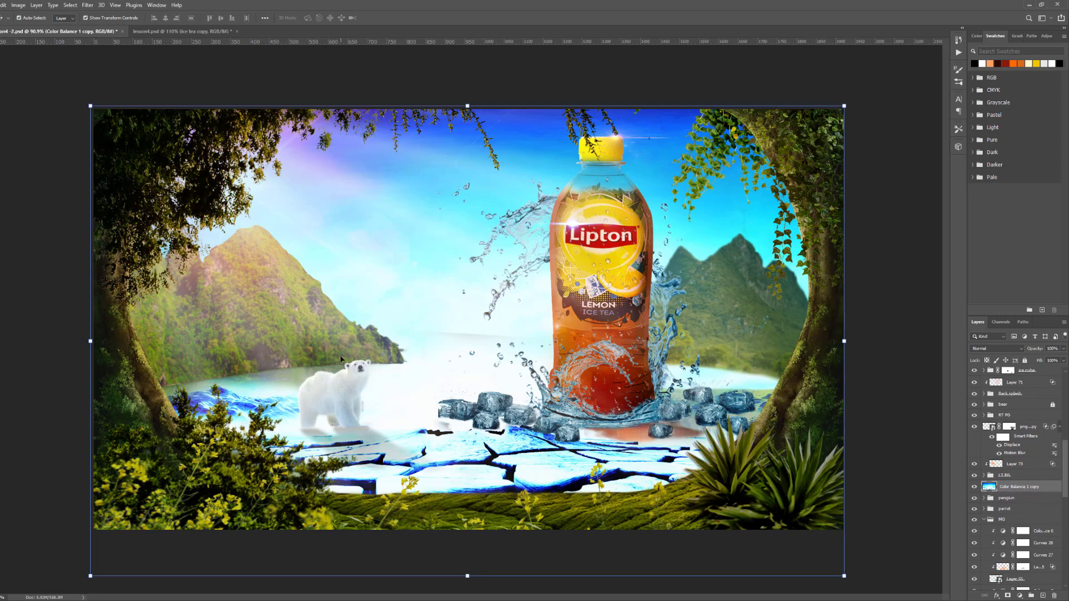
Move the pngwing (25) copy layer just below the RT FG group into that group, collapse the group and deselect all layers
{"action": "left_click", "coordinate": [984, 415]}
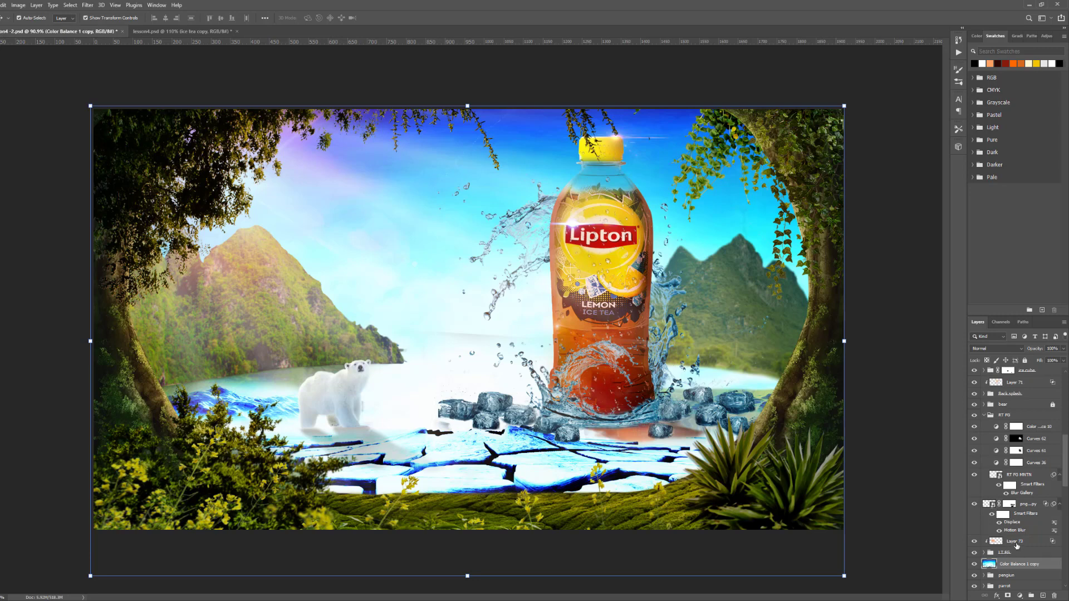
{"action": "left_click_drag", "start_coordinate": [1027, 504], "coordinate": [1025, 493]}
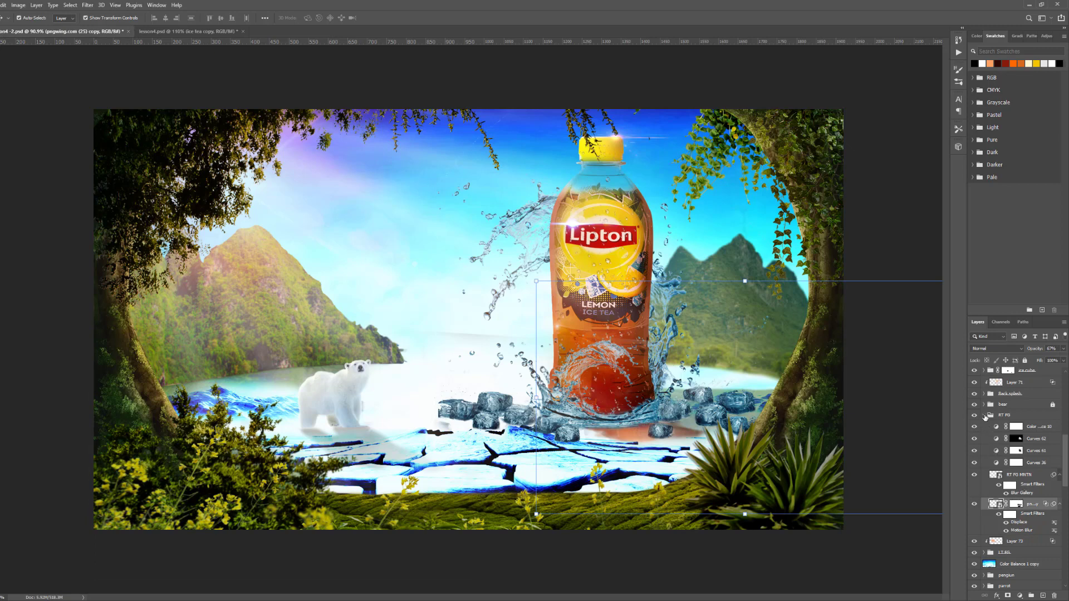
{"action": "left_click", "coordinate": [986, 417]}
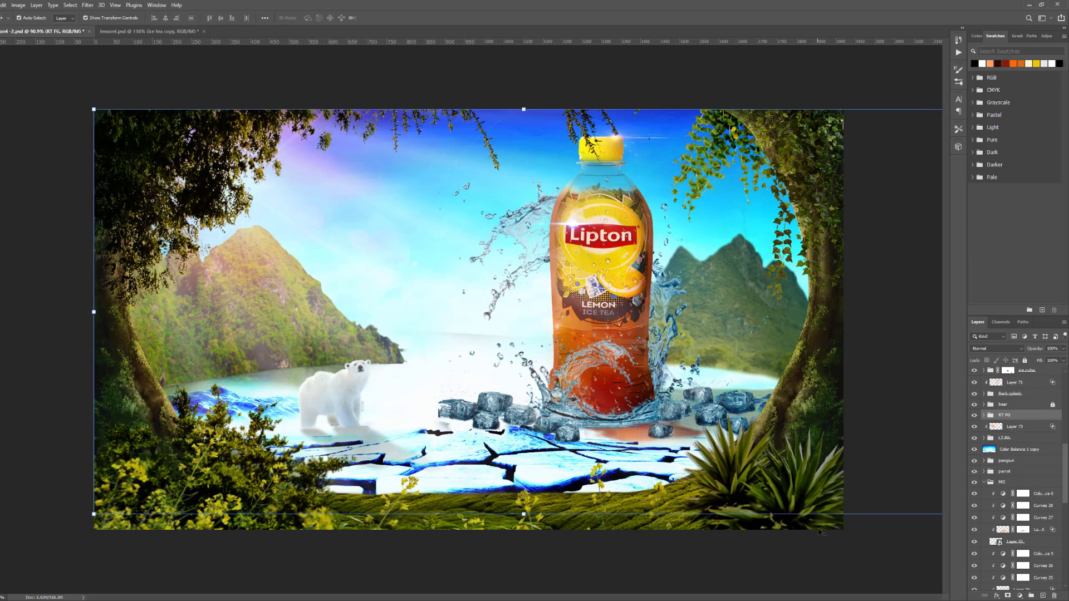
{"action": "left_click", "coordinate": [189, 327]}
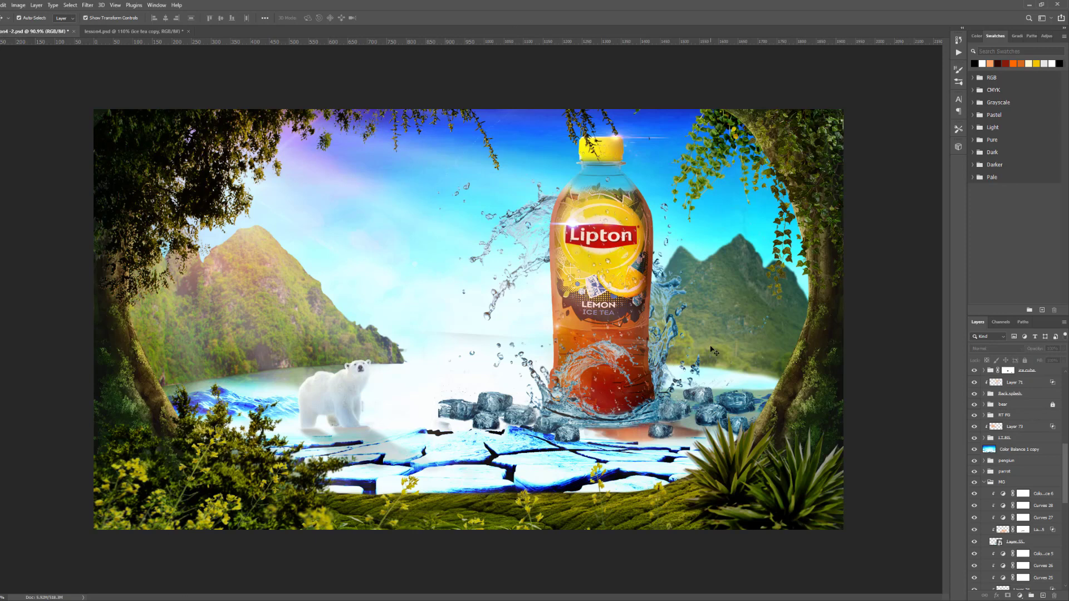
Add a layer mask to the merged sky copy and invert it to black
{"action": "left_click", "coordinate": [1023, 455]}
{"action": "left_click", "coordinate": [1008, 595]}
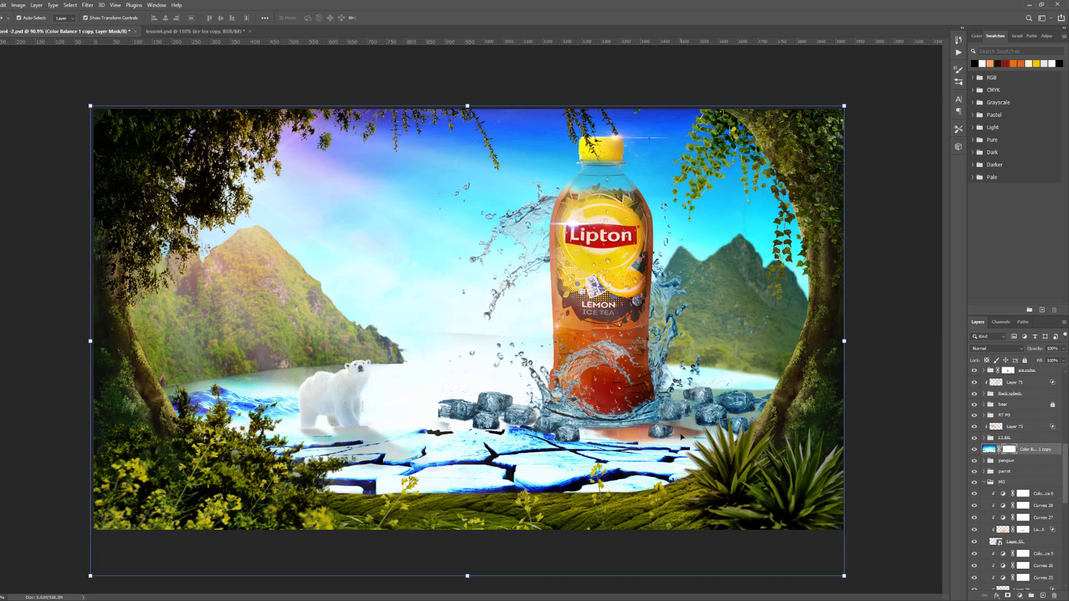
{"action": "key", "text": "ctrl+i"}
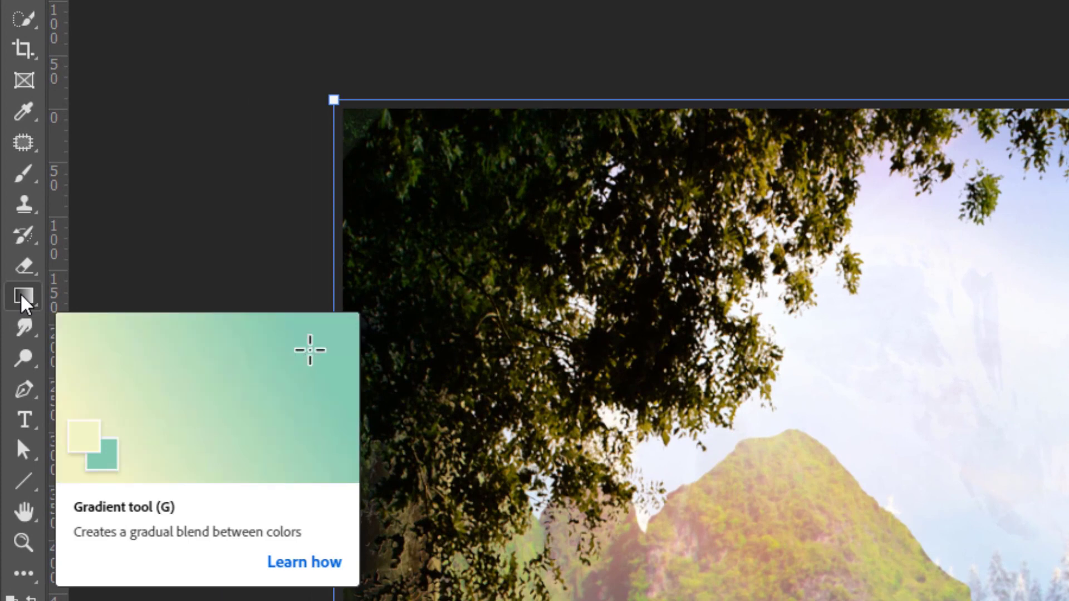
Build up haze over the forest and ice with several vertical white Gradient tool passes at 34% opacity on the sky copy's mask
{"action": "left_click", "coordinate": [21, 297]}
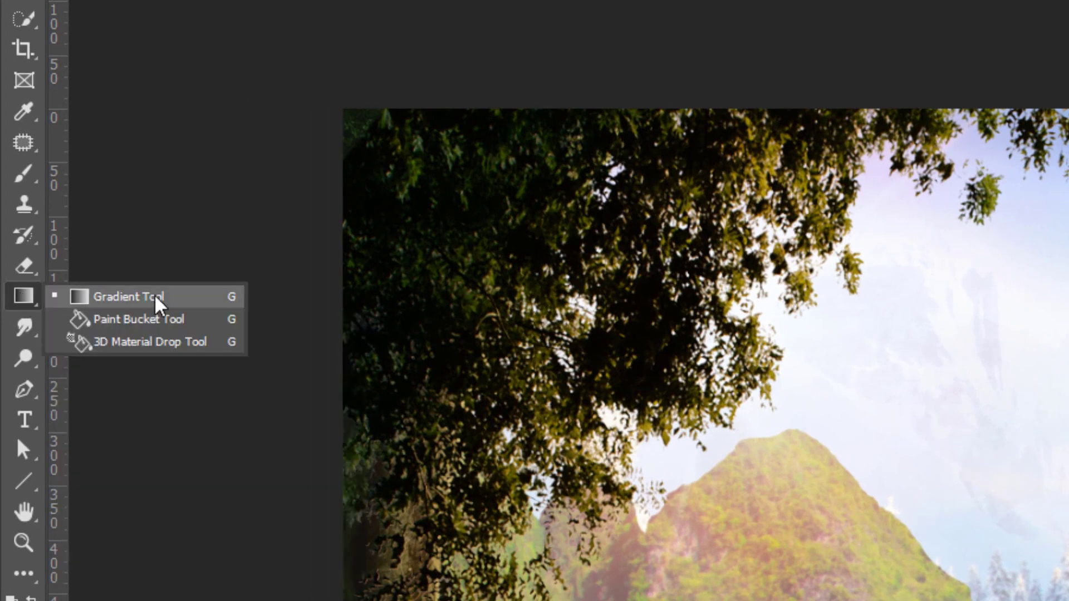
{"action": "left_click", "coordinate": [156, 297]}
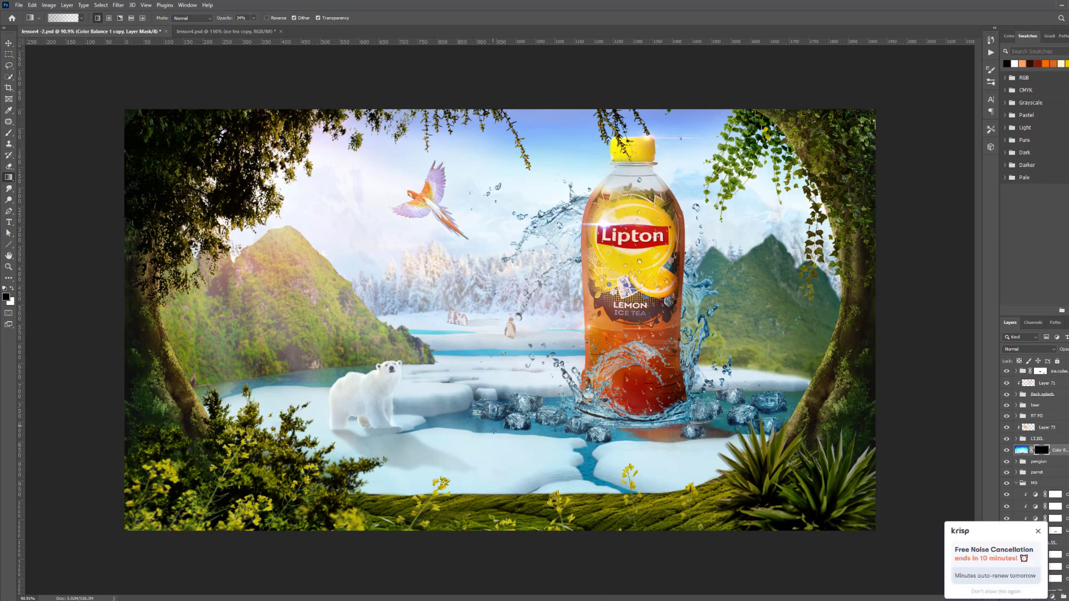
{"action": "left_click", "coordinate": [1038, 531]}
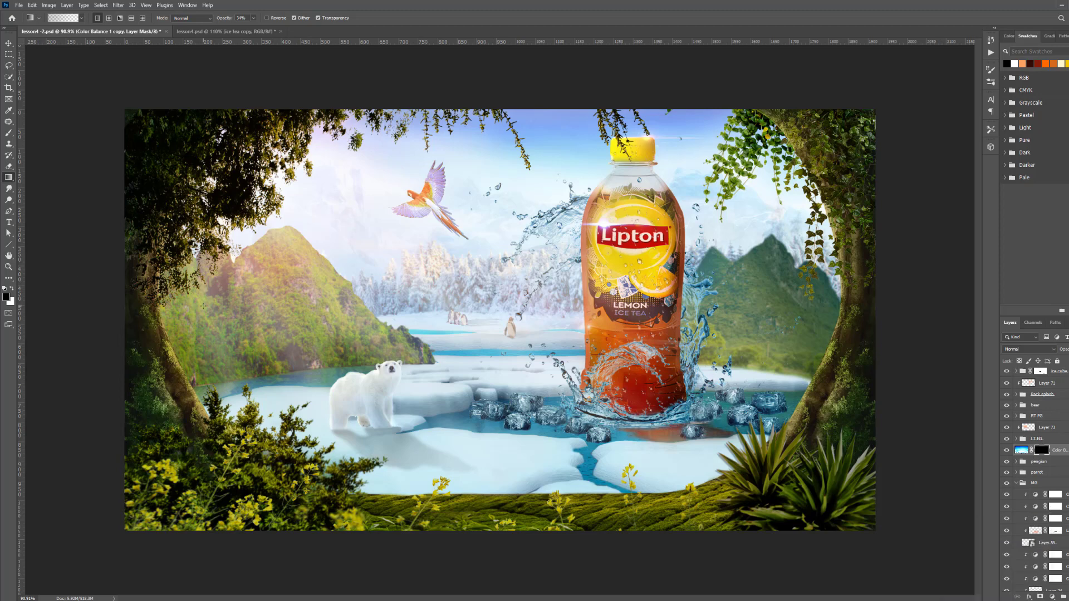
{"action": "key", "text": "x"}
{"action": "left_click_drag", "start_coordinate": [519, 102], "coordinate": [564, 486]}
{"action": "left_click_drag", "start_coordinate": [515, 86], "coordinate": [550, 447]}
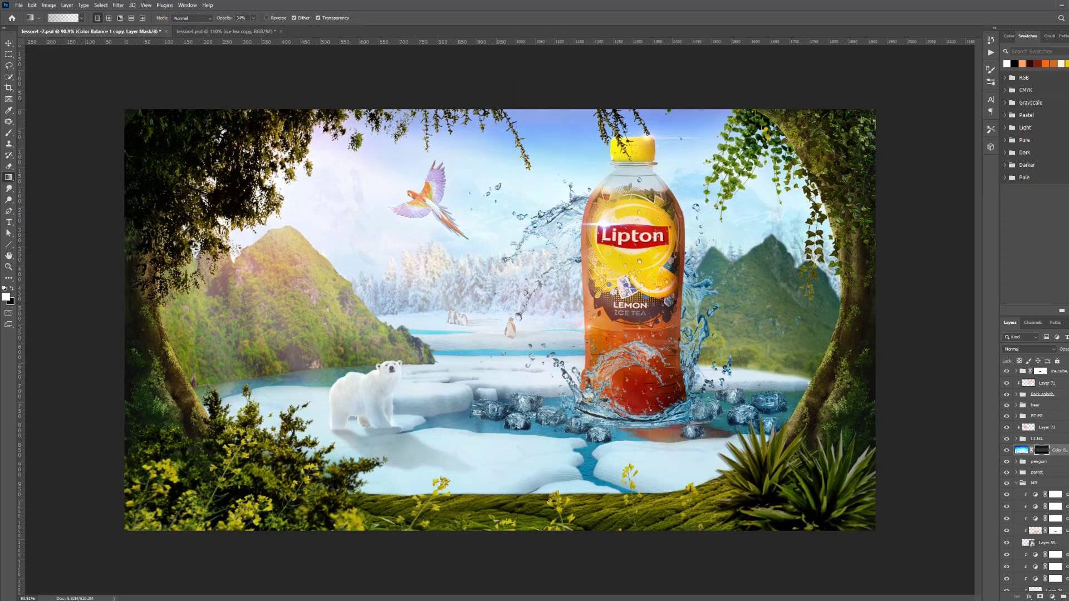
{"action": "left_click_drag", "start_coordinate": [533, 79], "coordinate": [567, 384]}
{"action": "left_click_drag", "start_coordinate": [549, 76], "coordinate": [551, 354]}
{"action": "left_click_drag", "start_coordinate": [554, 86], "coordinate": [554, 353]}
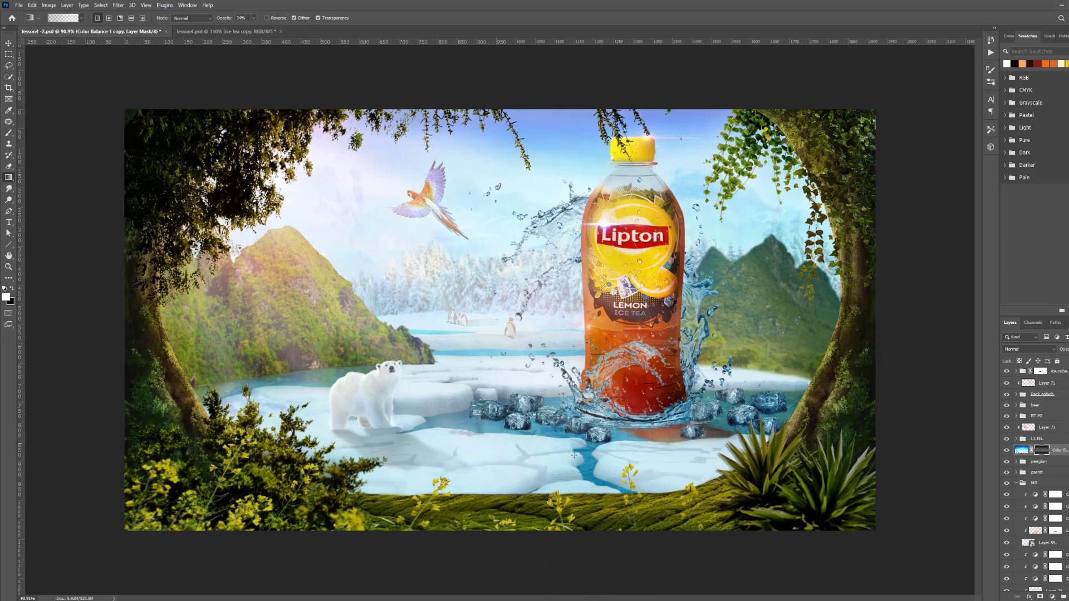
Draw a vertical white gradient down the Color Balance 1 copy layer's mask and compare the image with the layer hidden and shown
{"action": "left_click_drag", "start_coordinate": [529, 114], "coordinate": [538, 520]}
{"action": "left_click", "coordinate": [1007, 451]}
{"action": "left_click", "coordinate": [1008, 451]}
{"action": "left_click", "coordinate": [1008, 451]}
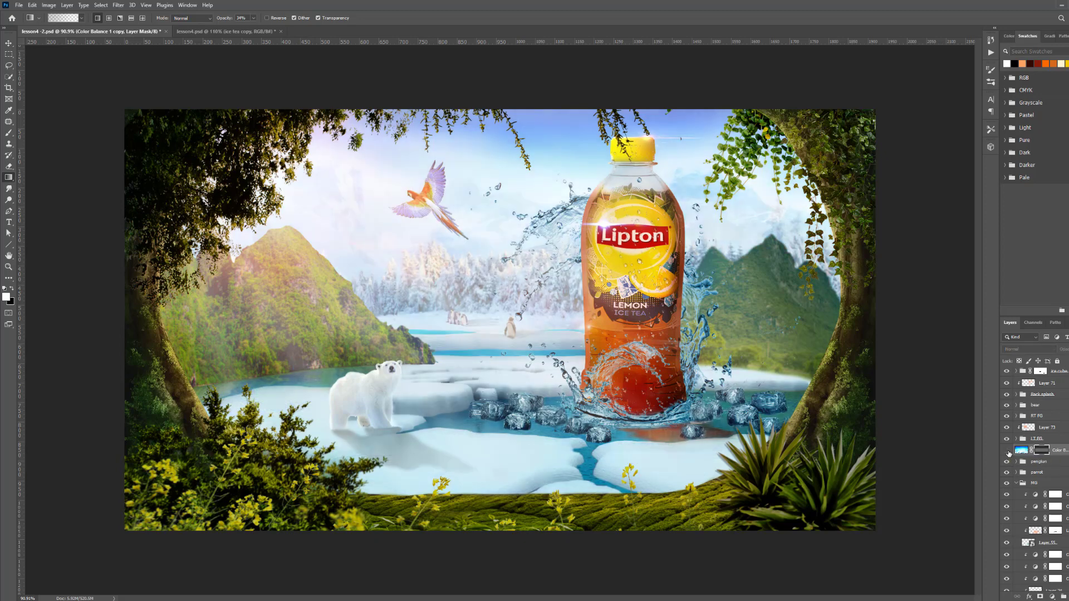
{"action": "left_click", "coordinate": [1008, 451]}
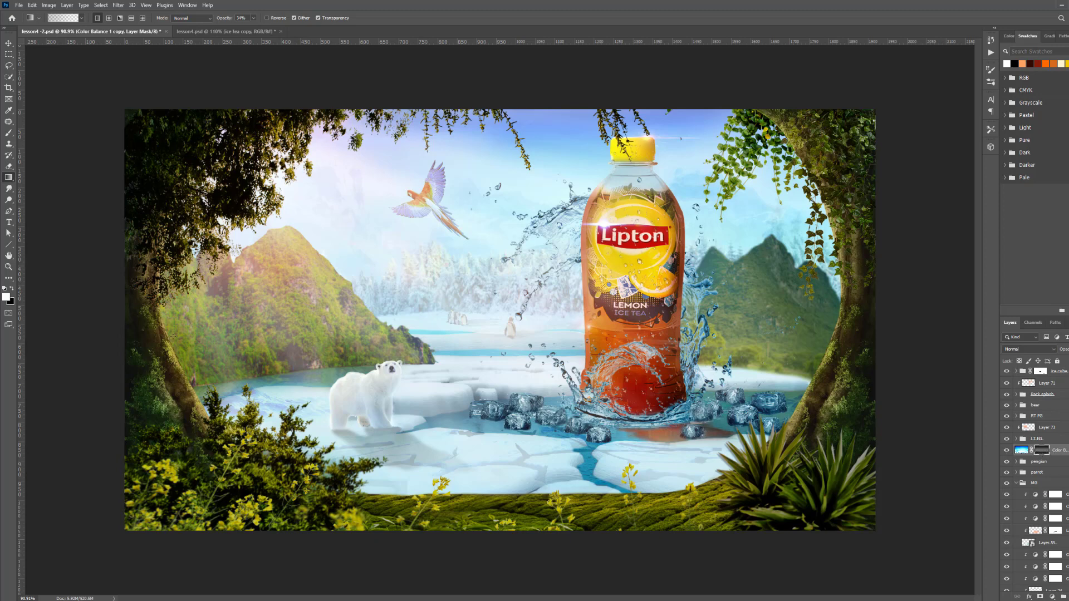
Brush the Color Balance 1 copy mask at 100% flow, removing the white strokes and masking the haze off the foreground ice with black
{"action": "left_click", "coordinate": [8, 133]}
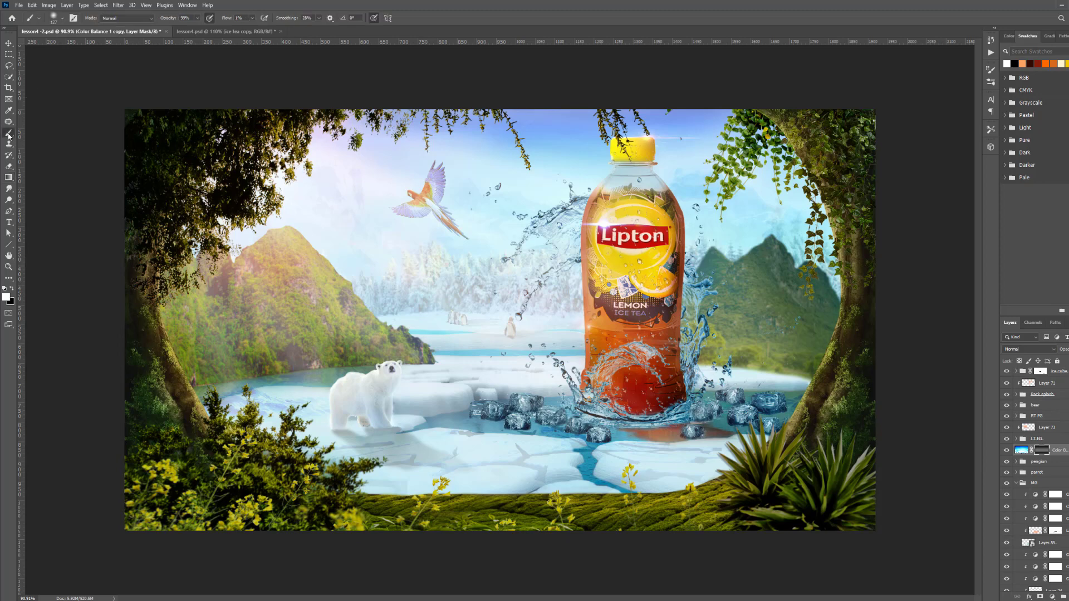
{"action": "left_click_drag", "start_coordinate": [481, 475], "coordinate": [529, 468]}
{"action": "left_click", "coordinate": [254, 18]}
{"action": "left_click_drag", "start_coordinate": [251, 27], "coordinate": [291, 28]}
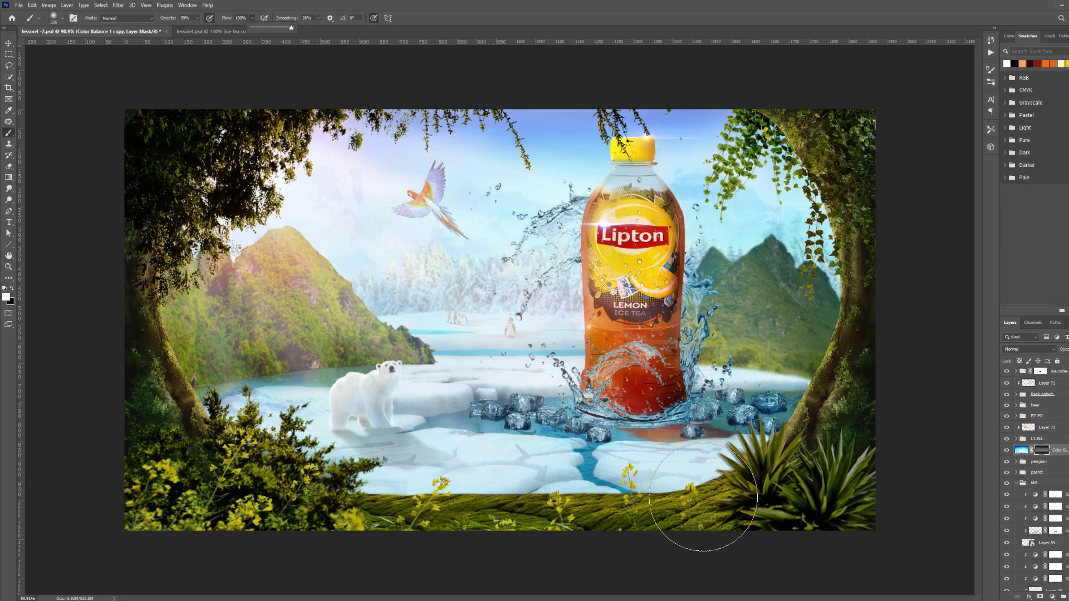
{"action": "mouse_move", "coordinate": [685, 457]}
{"action": "left_mouse_down"}
{"action": "mouse_move", "coordinate": [724, 439]}
{"action": "mouse_move", "coordinate": [701, 454]}
{"action": "left_mouse_up"}
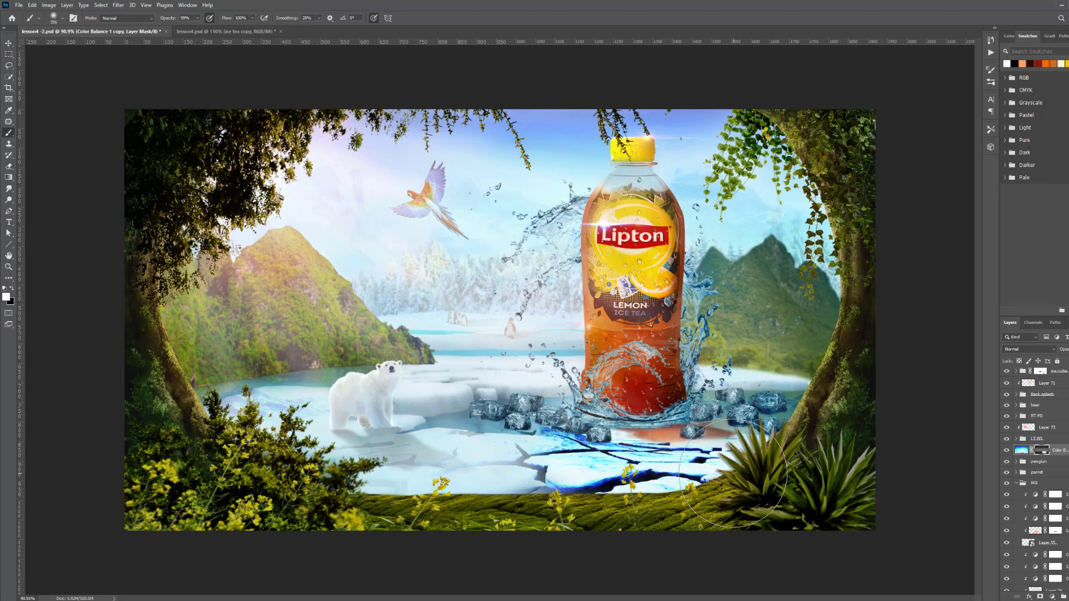
{"action": "key", "text": "x"}
{"action": "key", "text": "ctrl+z"}
{"action": "key", "text": "ctrl+z"}
{"action": "key", "text": "ctrl+z"}
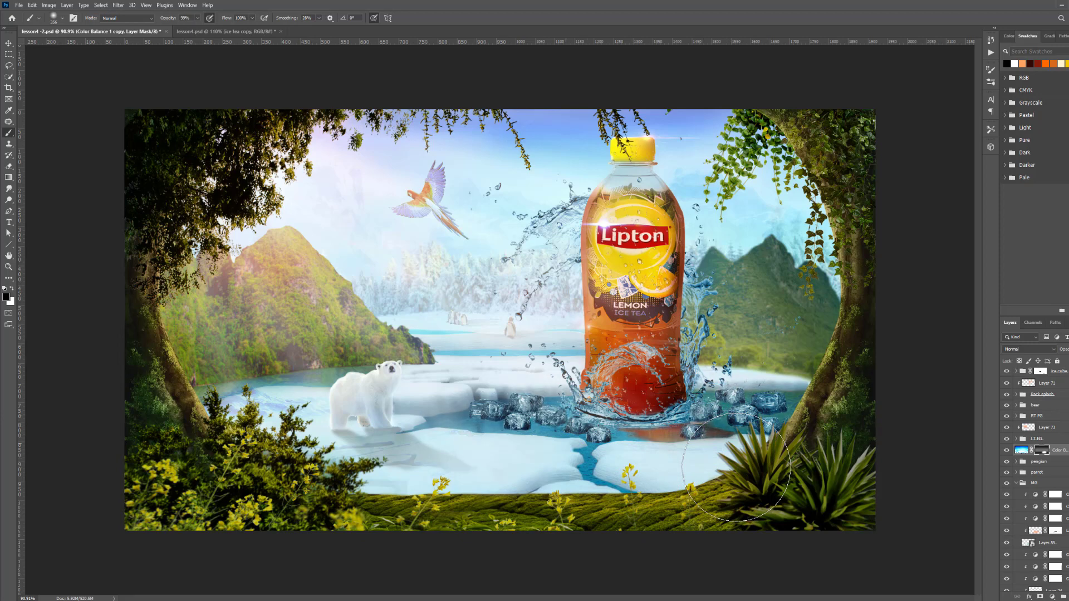
{"action": "key", "text": "ctrl+z"}
{"action": "key", "text": "ctrl+z"}
{"action": "key", "text": "ctrl+z"}
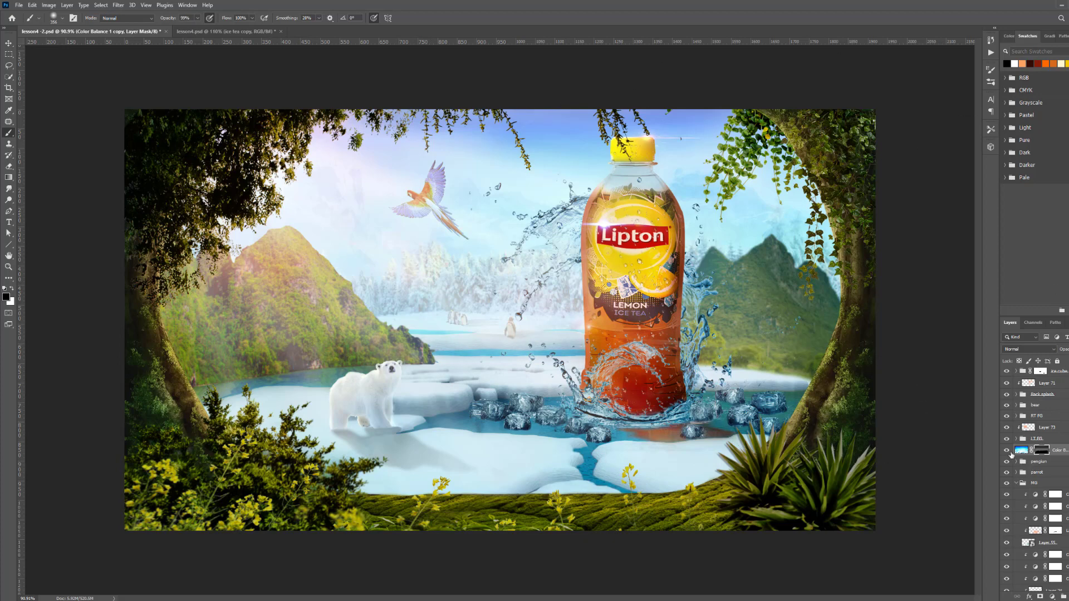
Compare the scene with the Color Balance 1 copy layer hidden and shown, and reduce its opacity to 78%
{"action": "left_click", "coordinate": [1007, 450]}
{"action": "left_click", "coordinate": [1006, 450]}
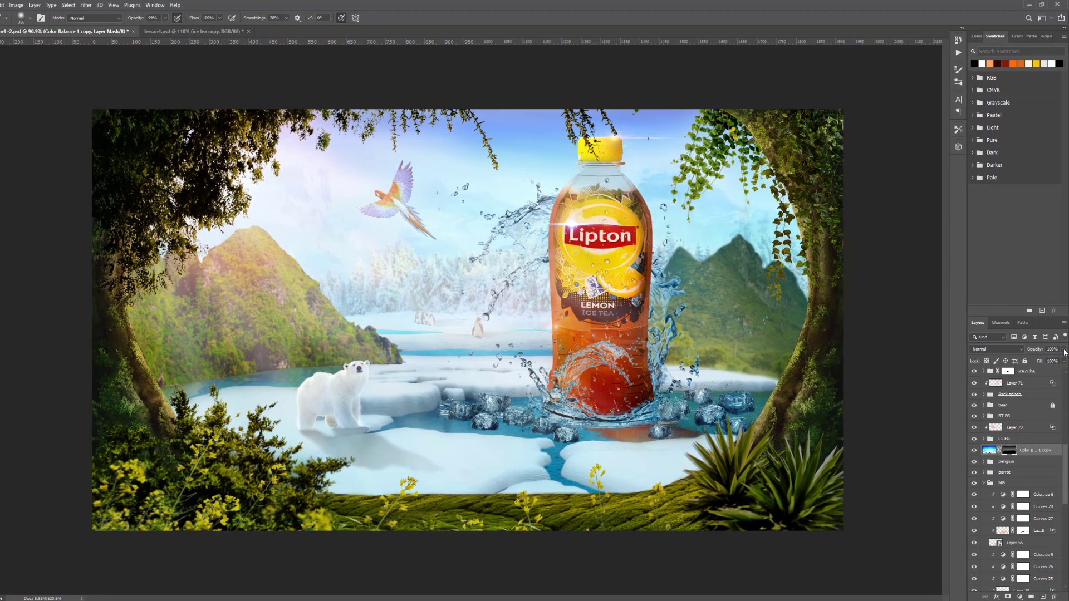
{"action": "left_click", "coordinate": [1065, 352]}
{"action": "left_click_drag", "start_coordinate": [1064, 361], "coordinate": [1055, 362]}
{"action": "key", "text": "v"}
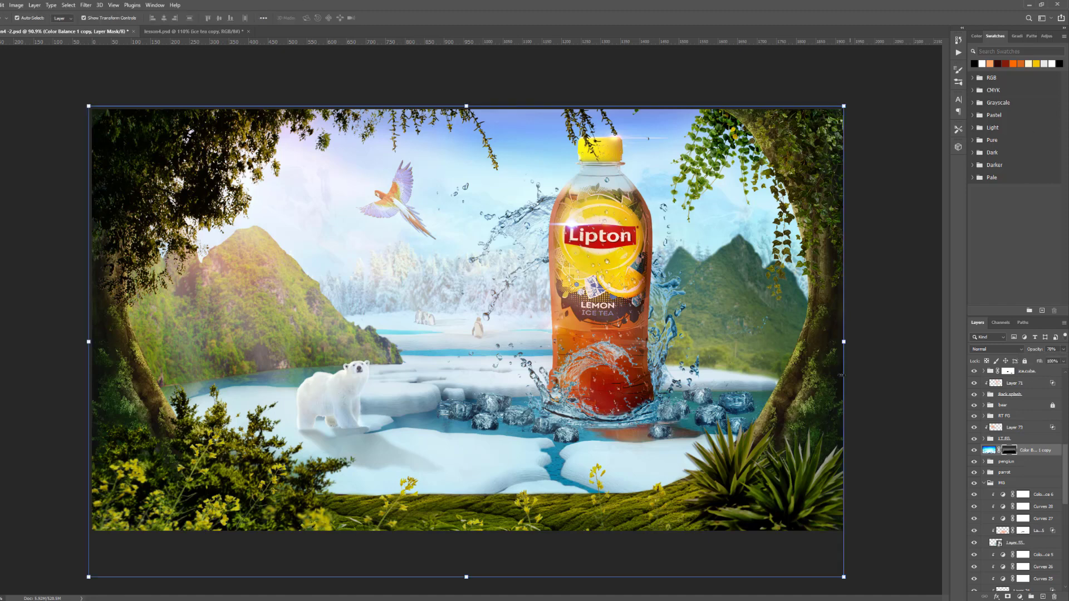
Duplicate the Color Balance 1 copy layer and place the duplicate directly below the bear group
{"action": "left_click", "coordinate": [1033, 456]}
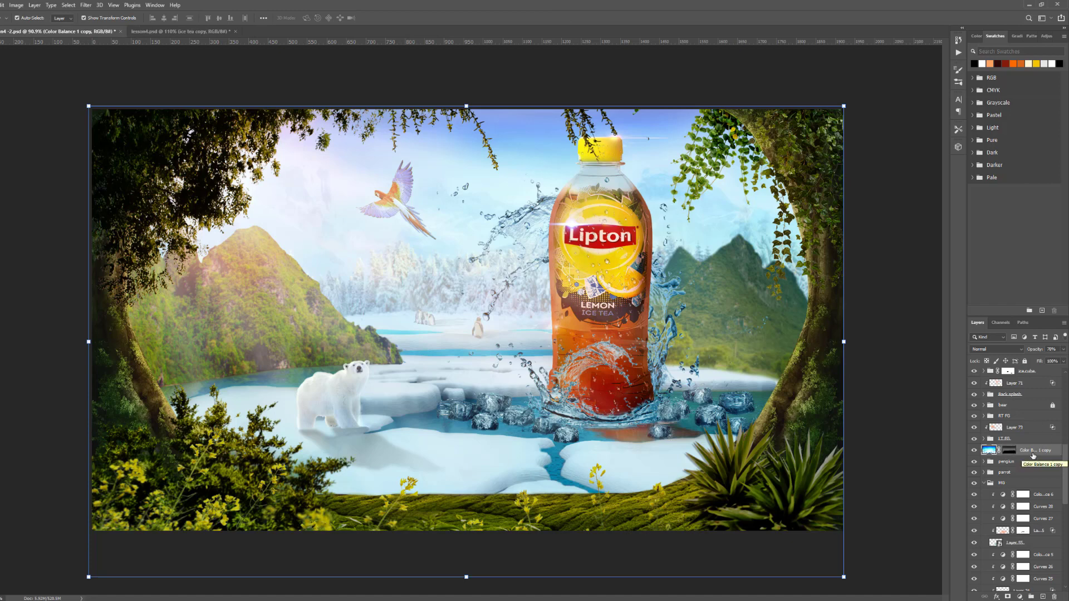
{"action": "key", "text": "ctrl+j"}
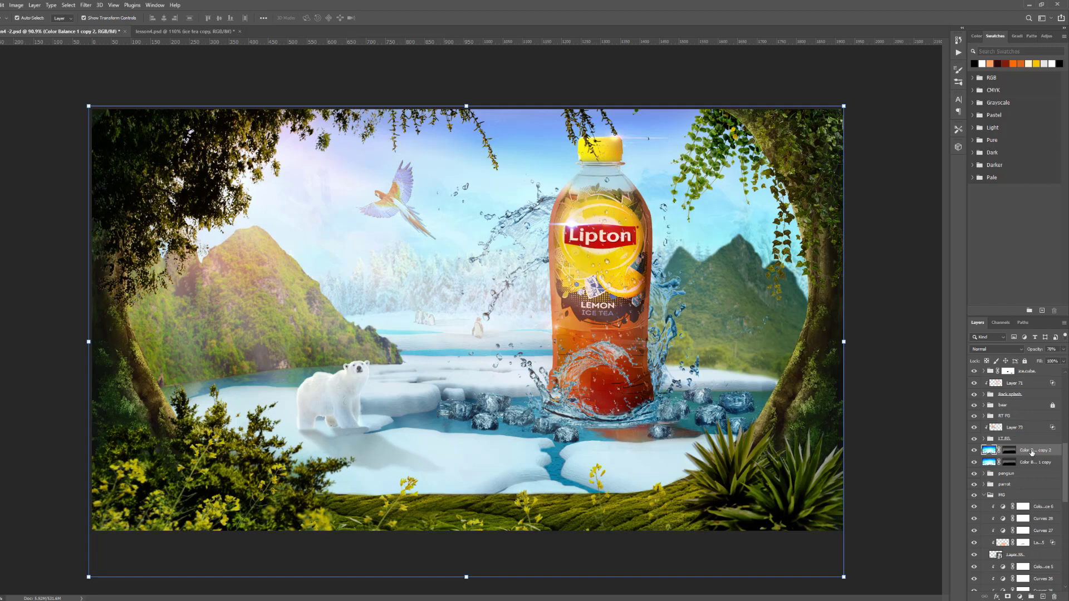
{"action": "left_click_drag", "start_coordinate": [1024, 453], "coordinate": [1035, 411]}
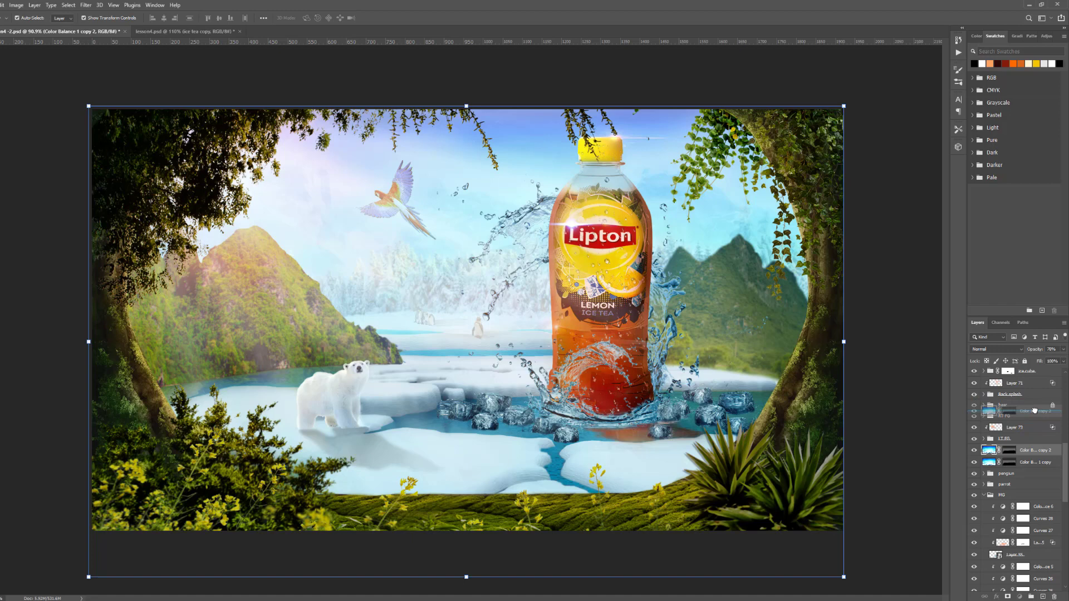
{"action": "left_click_drag", "start_coordinate": [1035, 411], "coordinate": [1035, 411]}
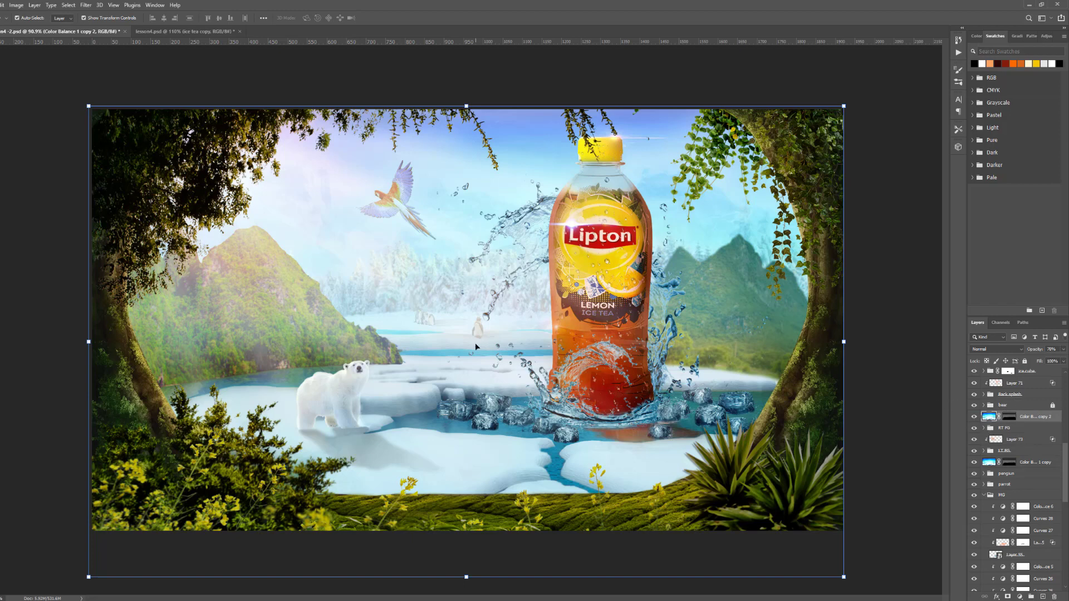
Fill the layer mask of the duplicate below the bear group with black
{"action": "scroll", "coordinate": [479, 346], "scroll_direction": "down", "scroll_amount": 1}
{"action": "left_click", "coordinate": [1009, 417]}
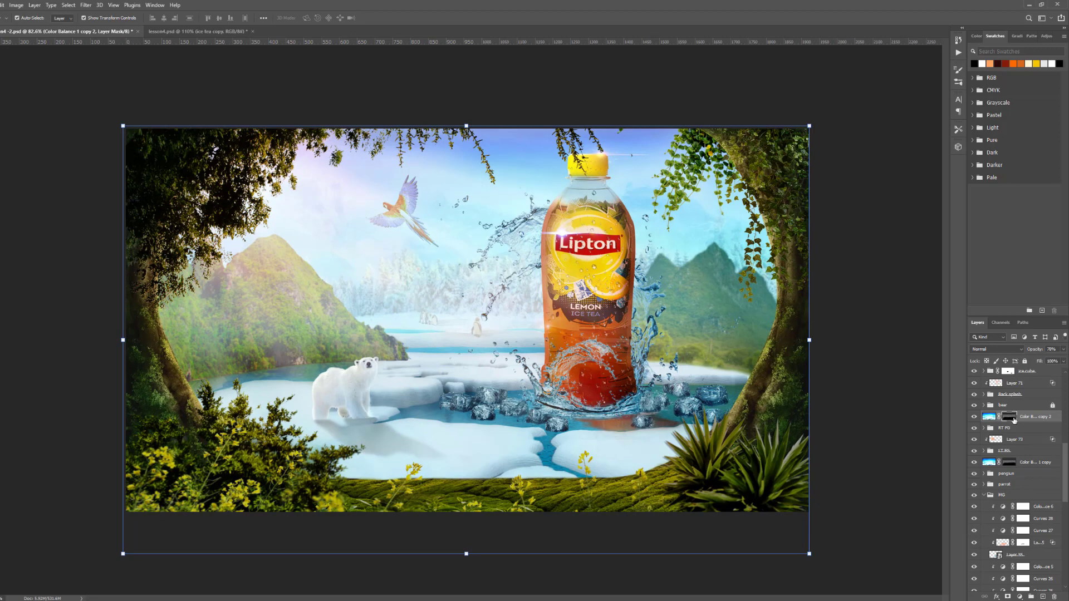
{"action": "key", "text": "alt+BackSpace"}
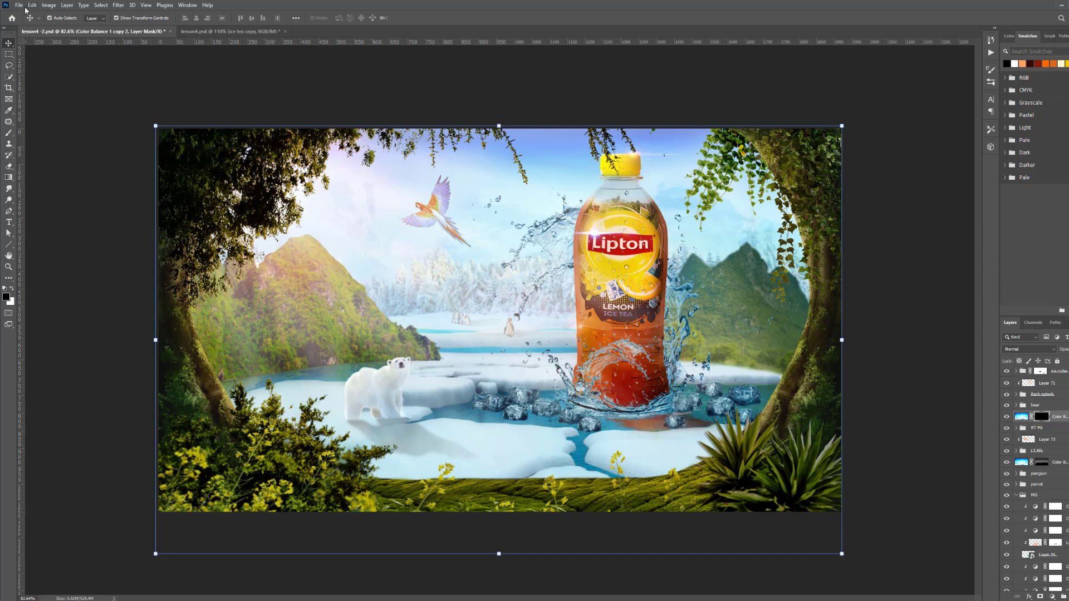
Build up the haze on the duplicate's mask with several overlapping white gradients running from the sky down past the foreground
{"action": "left_click", "coordinate": [9, 177]}
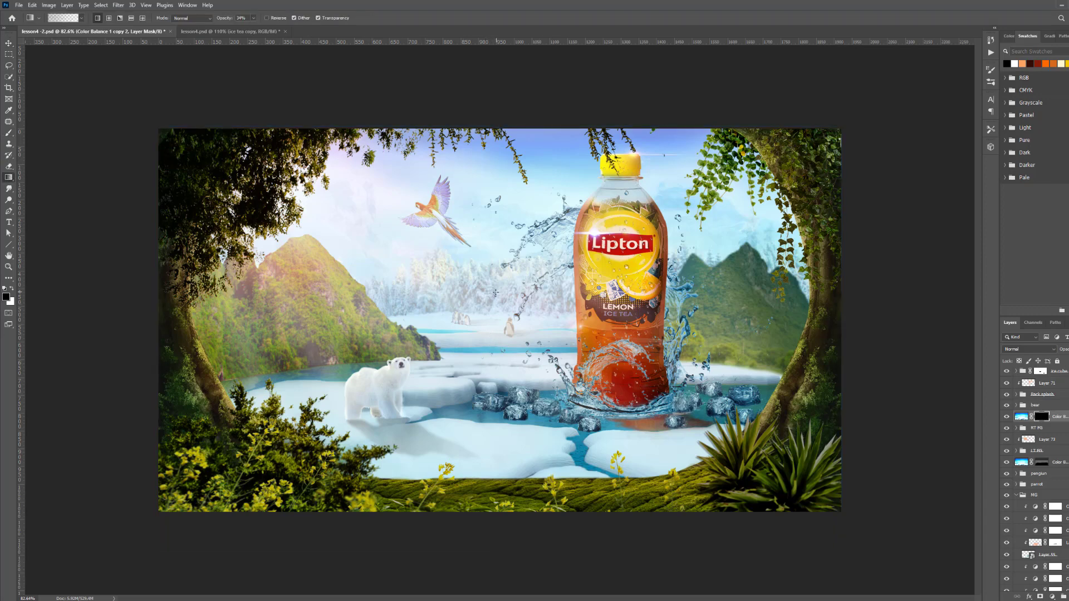
{"action": "key", "text": "x"}
{"action": "left_click_drag", "start_coordinate": [488, 217], "coordinate": [525, 582]}
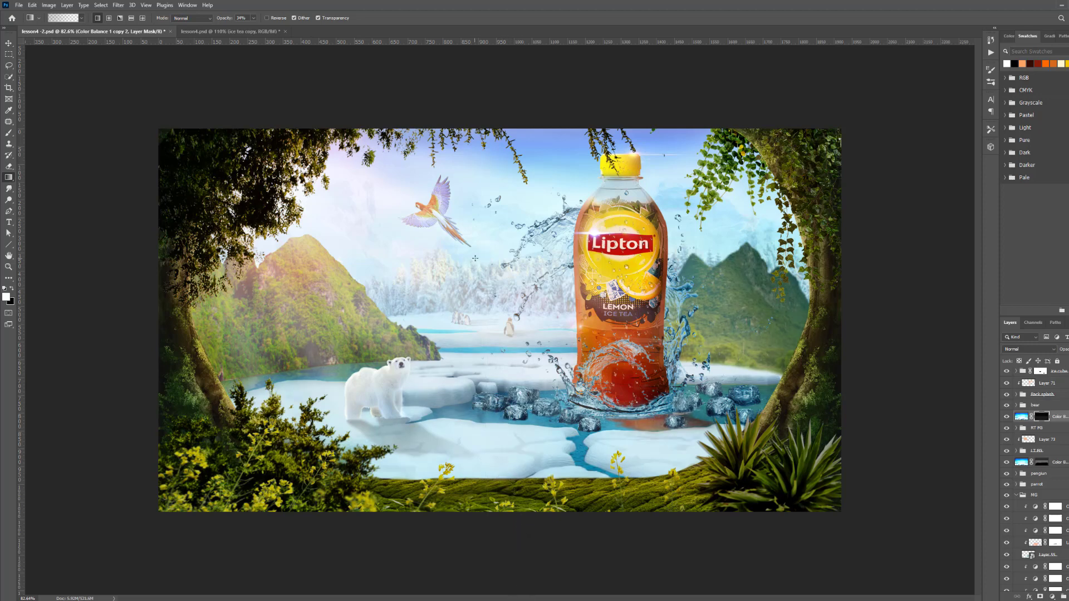
{"action": "left_click_drag", "start_coordinate": [476, 273], "coordinate": [495, 560]}
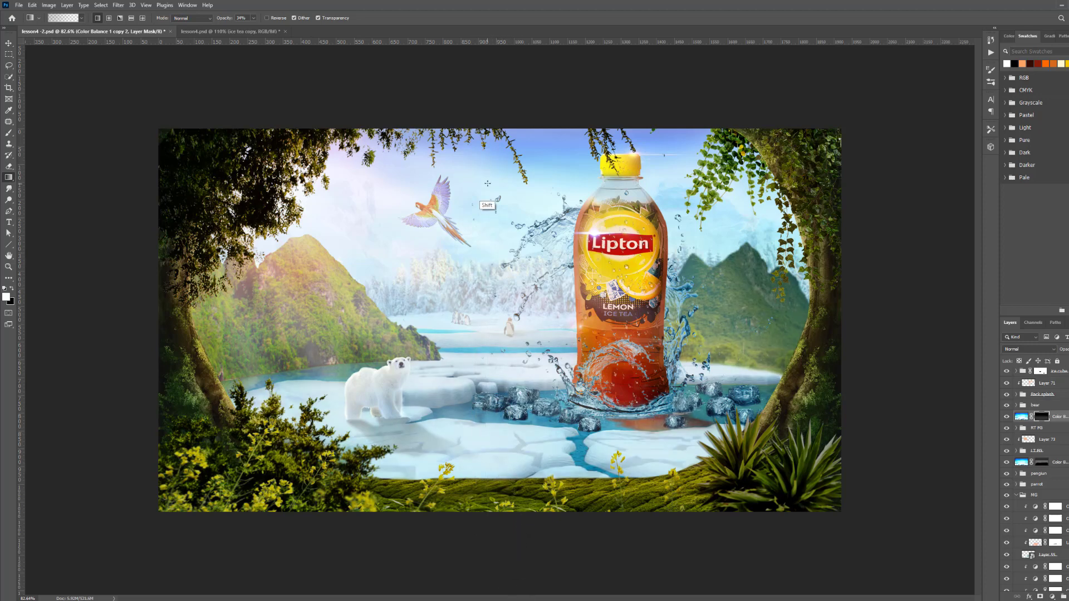
{"action": "left_click_drag", "start_coordinate": [485, 195], "coordinate": [517, 543]}
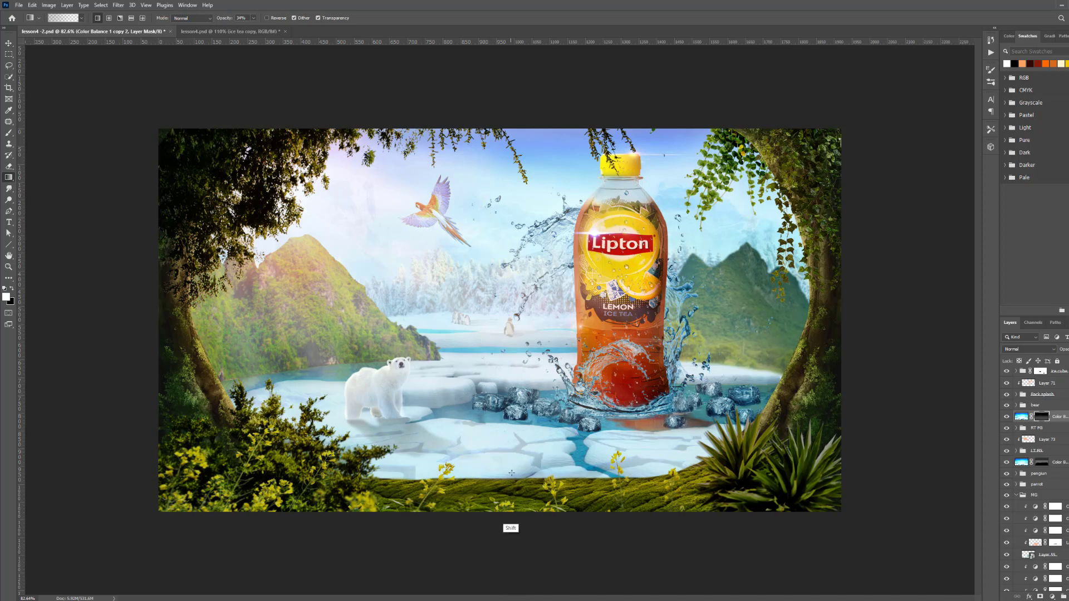
{"action": "left_click_drag", "start_coordinate": [493, 172], "coordinate": [493, 297]}
{"action": "left_click_drag", "start_coordinate": [522, 193], "coordinate": [568, 582]}
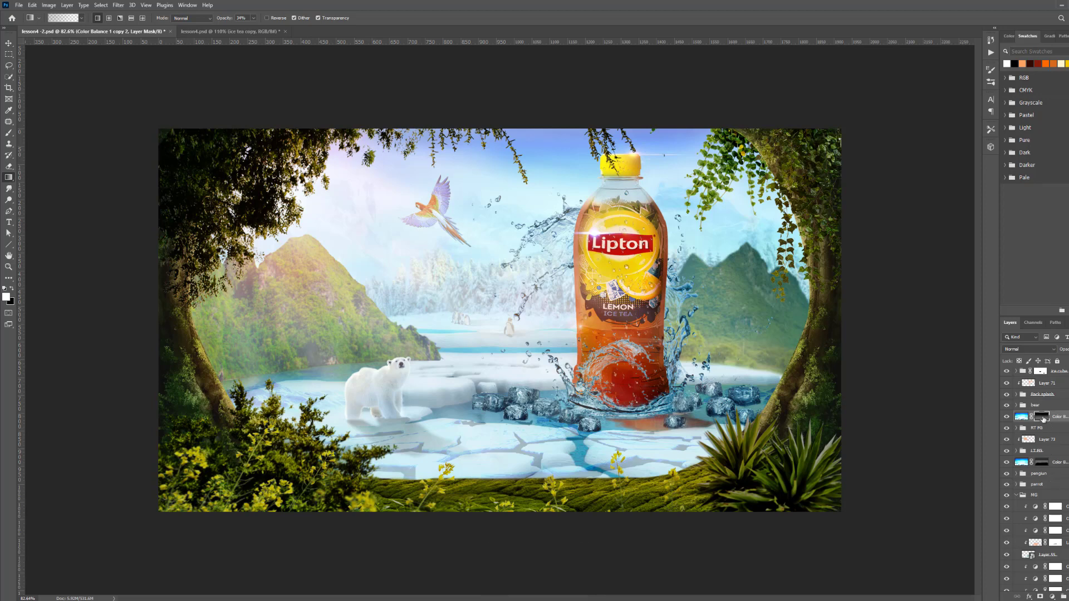
Paint black with the Brush on the duplicate's mask to hide the haze over the foreground ice and the bushes
{"action": "left_click", "coordinate": [8, 134]}
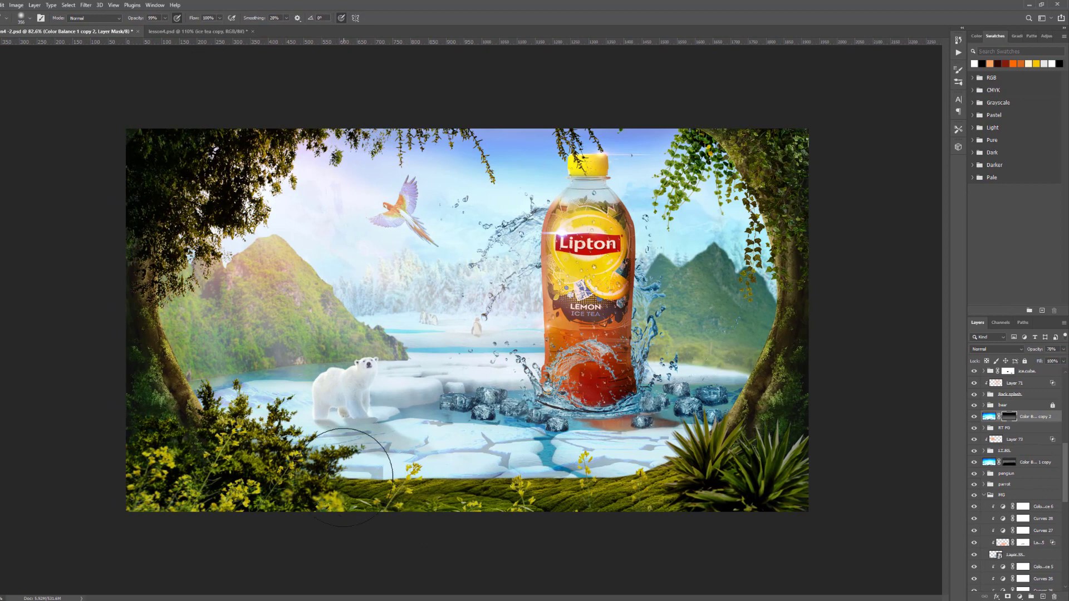
{"action": "mouse_move", "coordinate": [557, 415]}
{"action": "left_mouse_down"}
{"action": "mouse_move", "coordinate": [448, 453]}
{"action": "mouse_move", "coordinate": [412, 454]}
{"action": "left_mouse_up"}
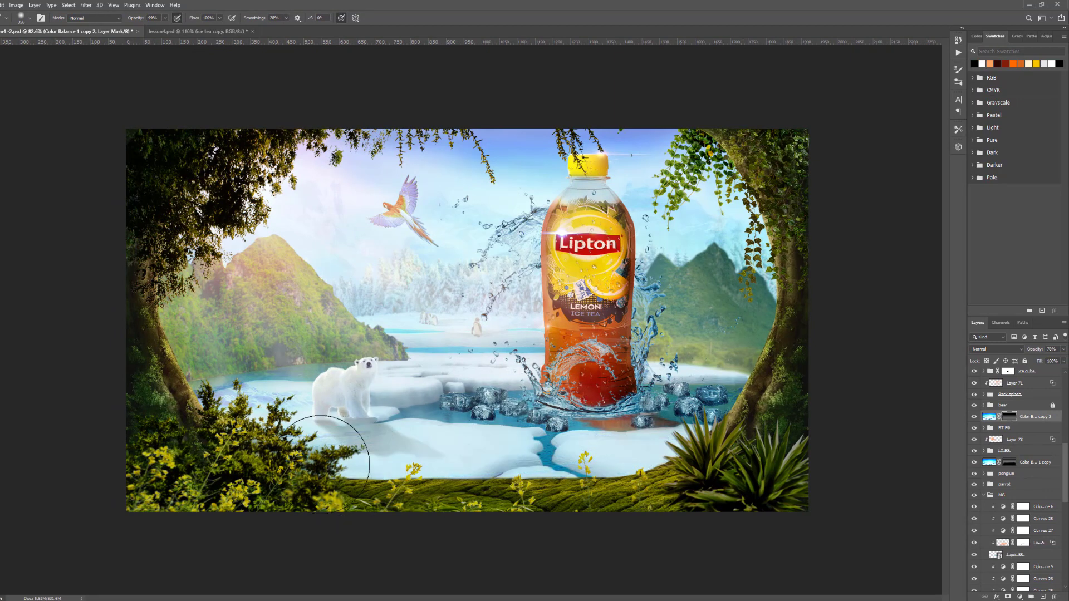
{"action": "mouse_move", "coordinate": [273, 401]}
{"action": "left_mouse_down"}
{"action": "mouse_move", "coordinate": [220, 398]}
{"action": "mouse_move", "coordinate": [209, 376]}
{"action": "left_mouse_up"}
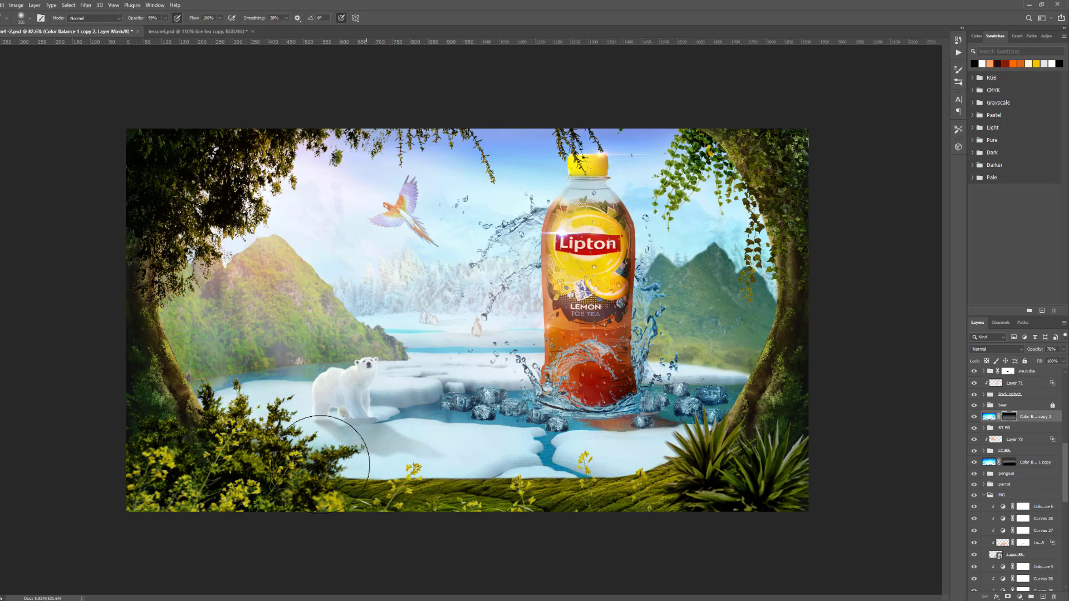
{"action": "key", "text": "ctrl+plus"}
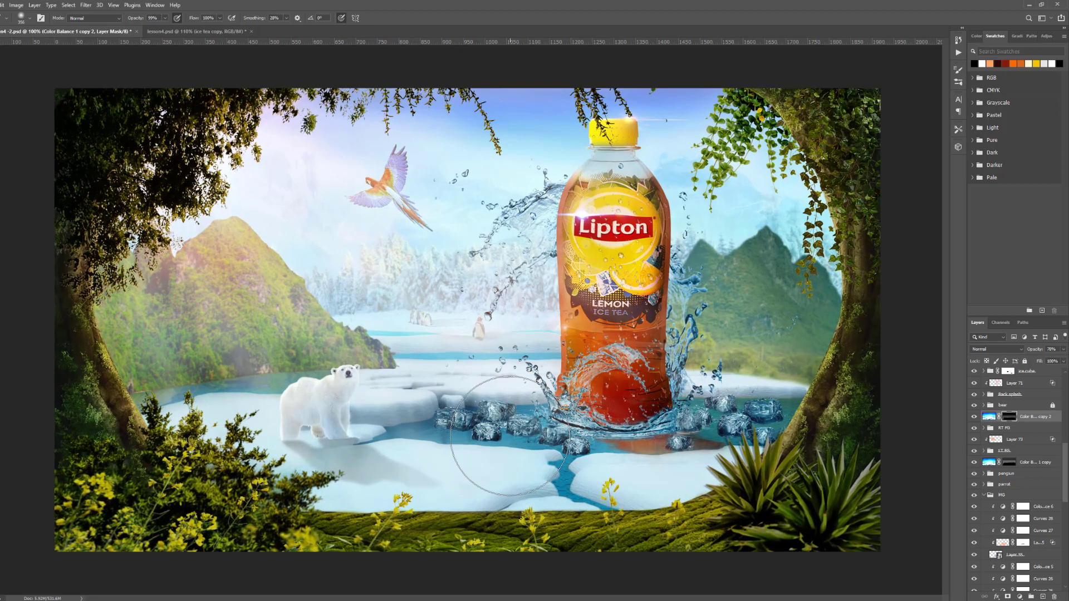
Make the brush smaller and lower its flow to 8% for softer masking
{"action": "right_click", "coordinate": [509, 438], "text": "alt"}
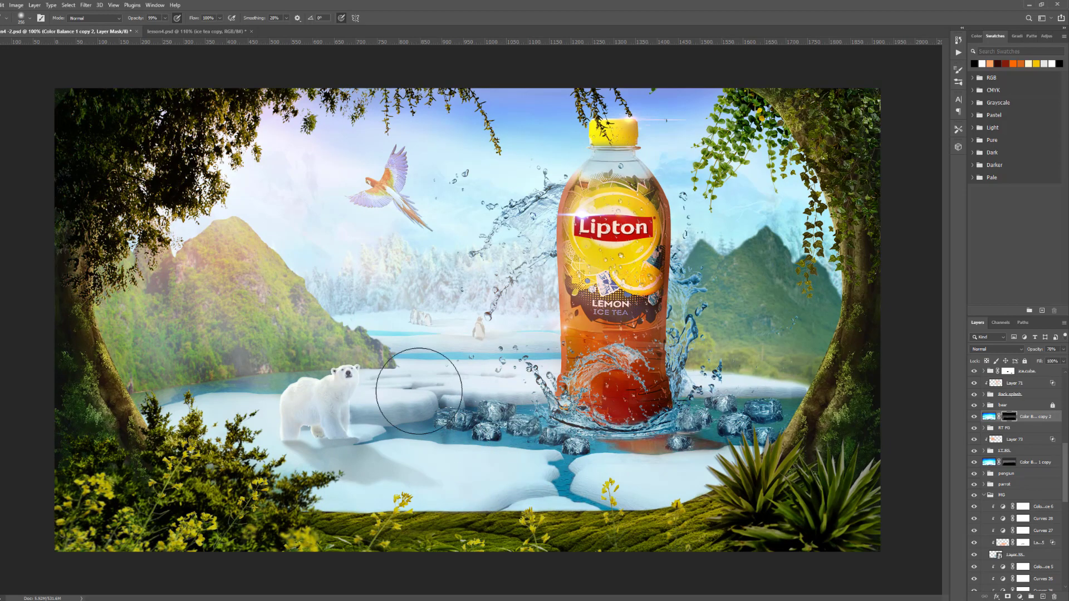
{"action": "left_click", "coordinate": [165, 18]}
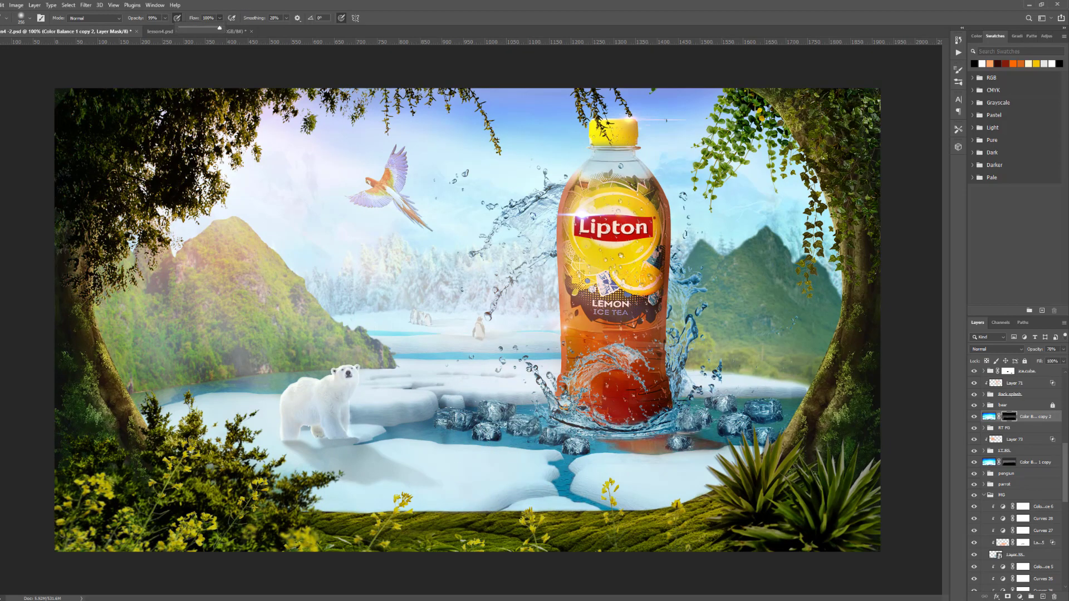
{"action": "left_click_drag", "start_coordinate": [221, 33], "coordinate": [184, 30]}
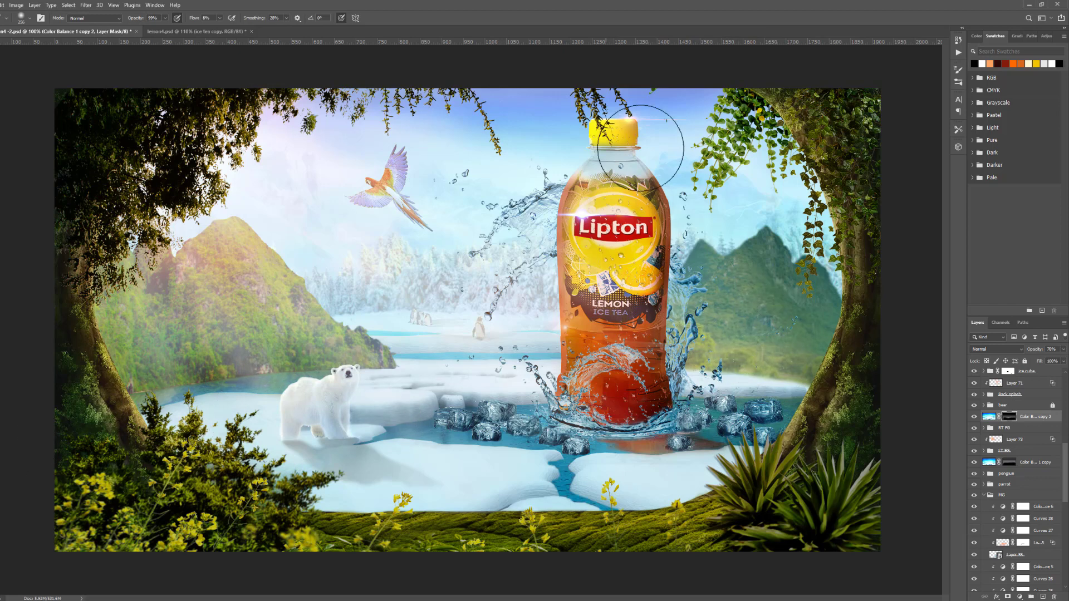
Lower the opacity of the haze layer below the bear group to 47% and compare the scene with it hidden and shown
{"action": "scroll", "coordinate": [807, 154], "scroll_direction": "down", "scroll_amount": 1}
{"action": "left_click", "coordinate": [1064, 349]}
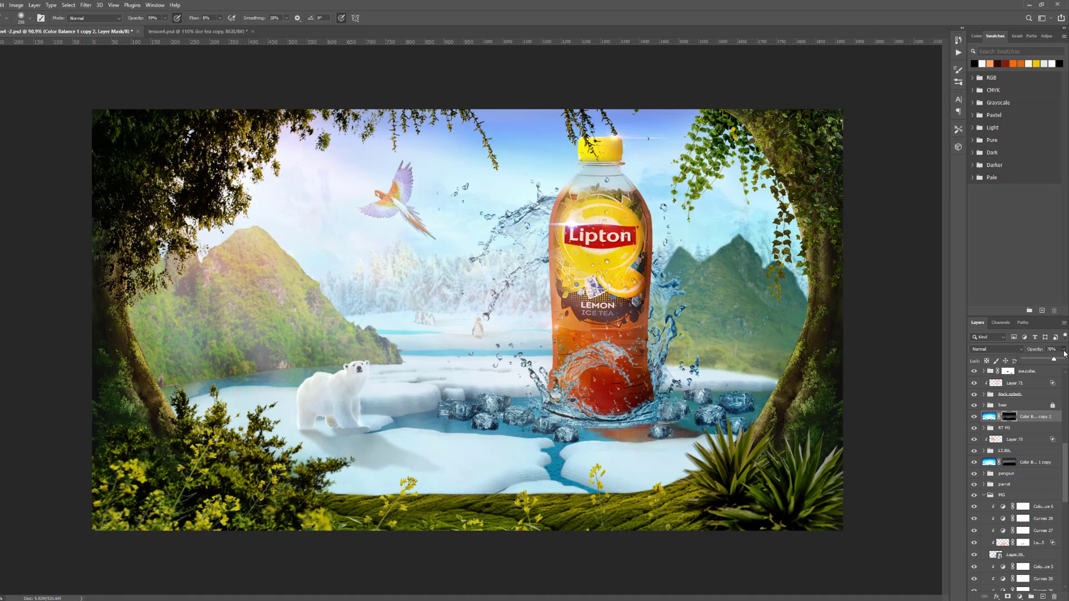
{"action": "left_click_drag", "start_coordinate": [1056, 359], "coordinate": [1043, 363]}
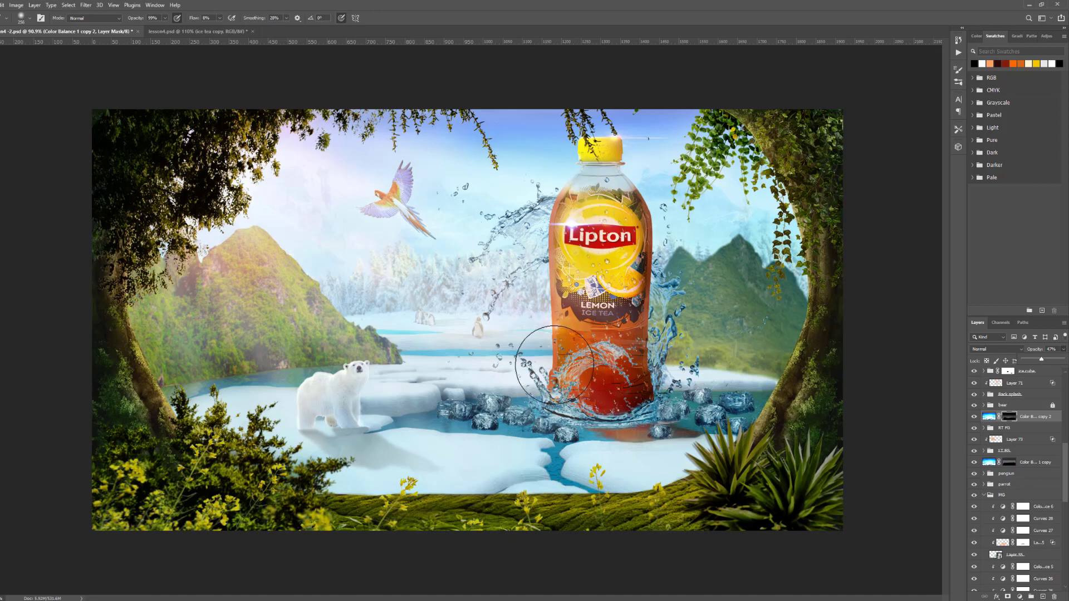
{"action": "left_click", "coordinate": [974, 417]}
{"action": "left_click", "coordinate": [974, 417]}
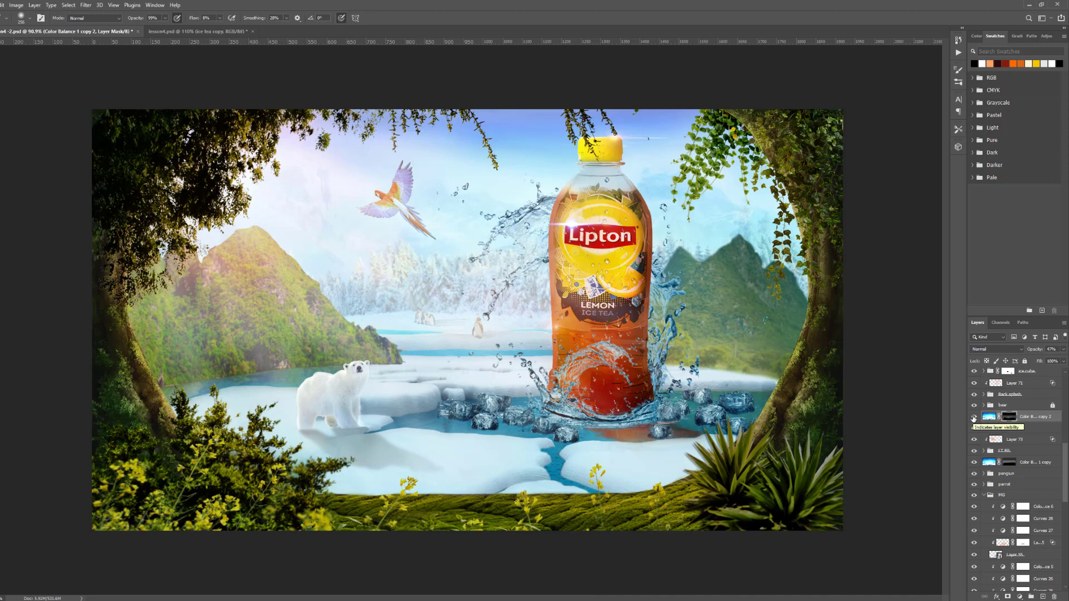
Duplicate the 47% haze layer and move the copy up the layer stack, above the front splash and bottle layers
{"action": "left_click", "coordinate": [1030, 421]}
{"action": "key", "text": "ctrl+j"}
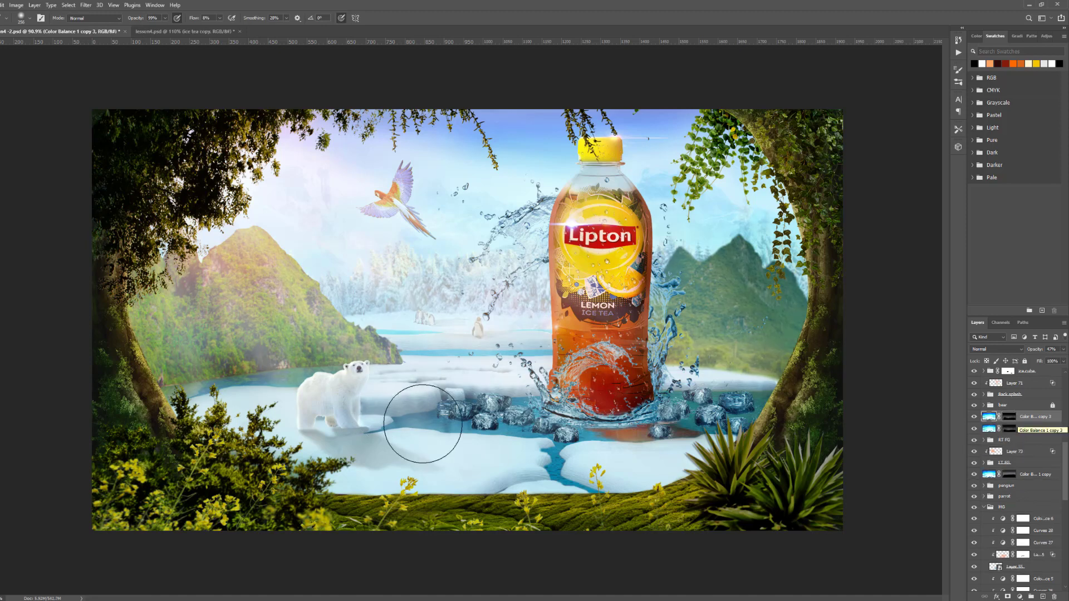
{"action": "left_click_drag", "start_coordinate": [1042, 419], "coordinate": [1057, 403]}
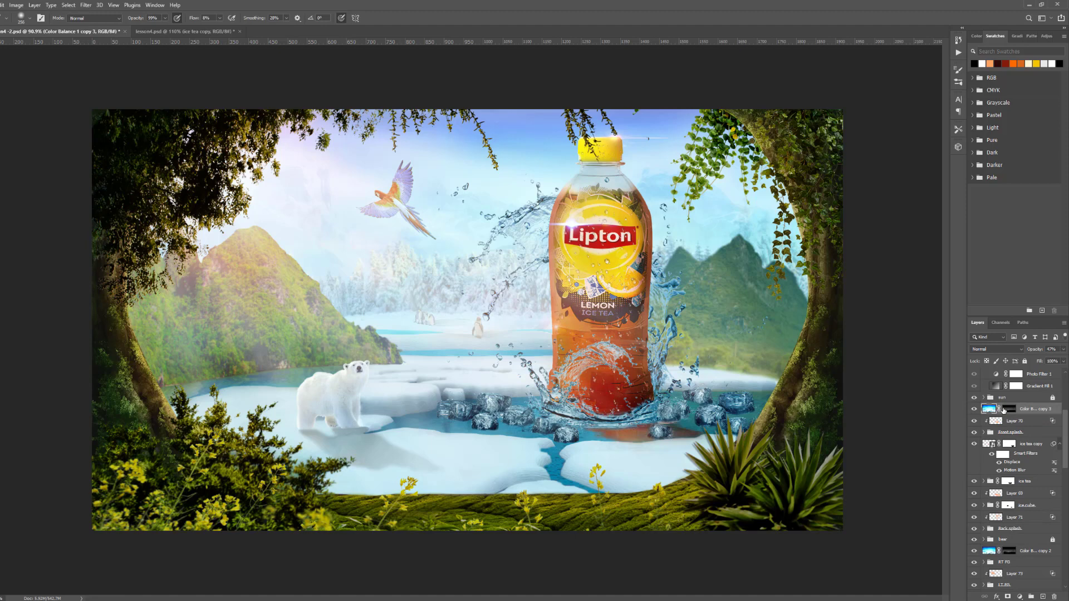
Fill the topmost haze copy's mask with black and draw a white gradient down it from the bottle cap past the foreground
{"action": "left_click", "coordinate": [1009, 409]}
{"action": "key", "text": "alt+BackSpace"}
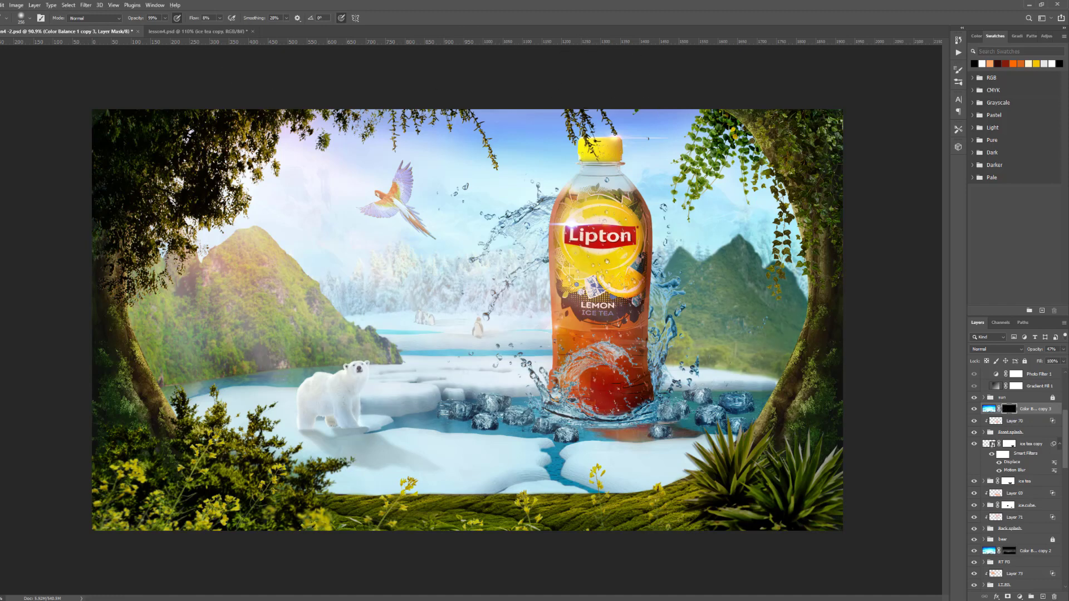
{"action": "key", "text": "g"}
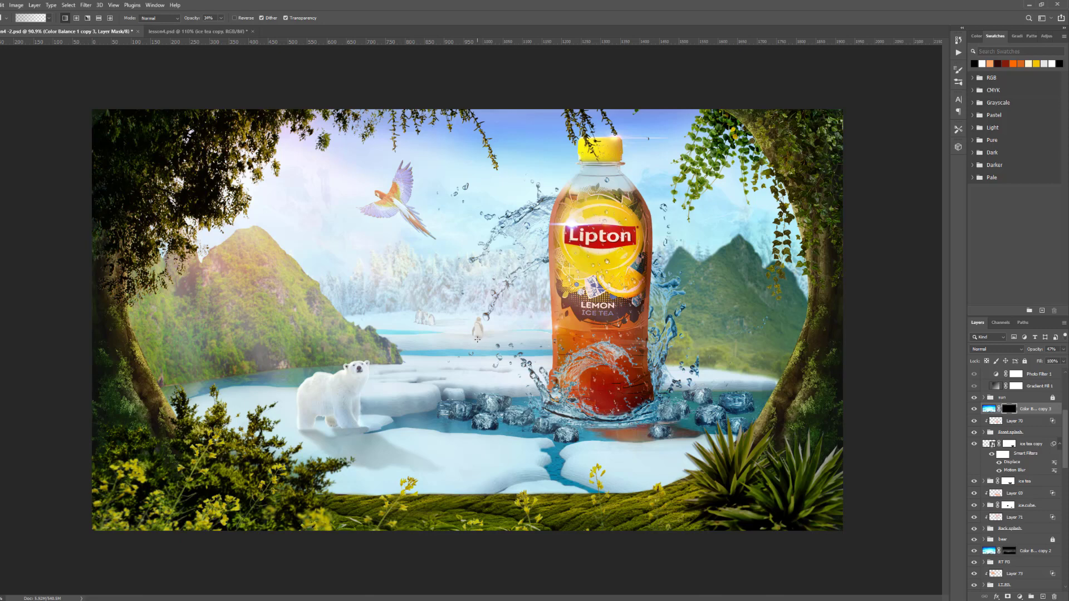
{"action": "key", "text": "x"}
{"action": "left_click_drag", "start_coordinate": [558, 143], "coordinate": [599, 569]}
{"action": "key", "text": "shift"}
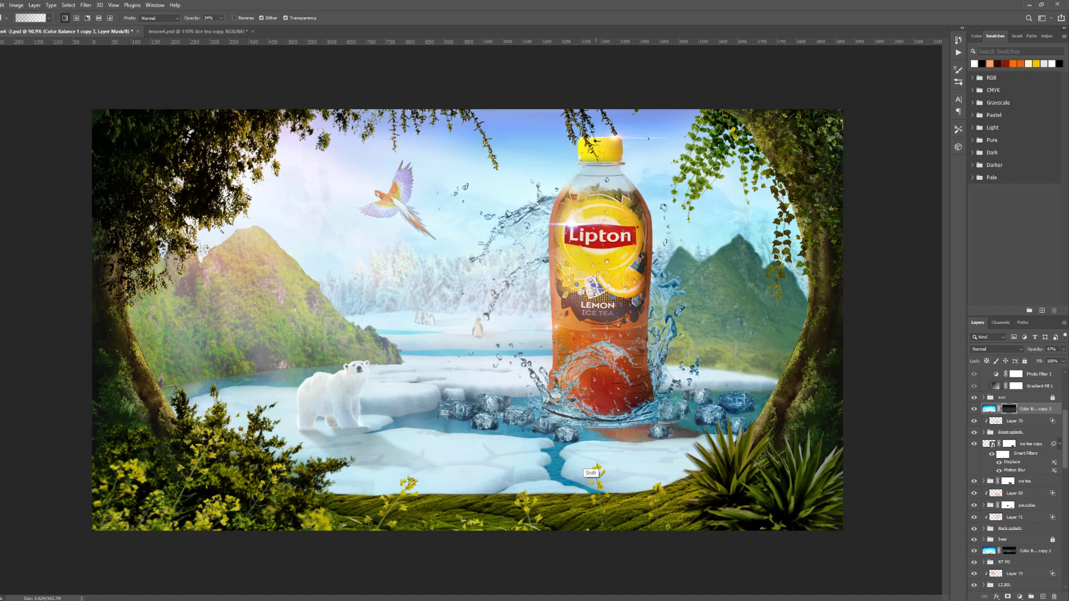
Extend the topmost haze copy's mask with further white gradients running down the bottle, the splash and the ice
{"action": "left_click_drag", "start_coordinate": [546, 183], "coordinate": [547, 342]}
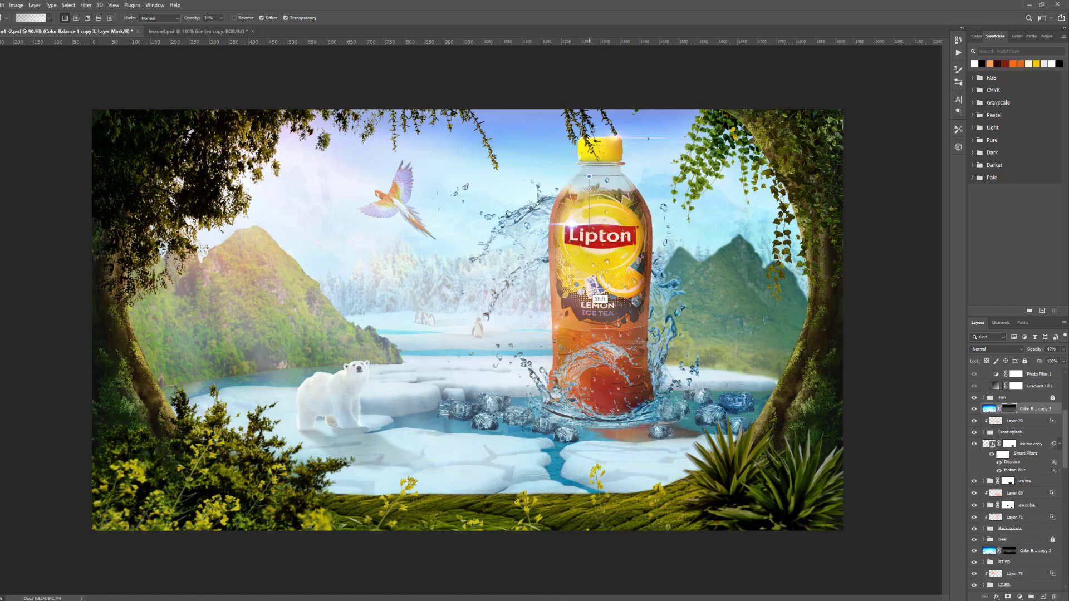
{"action": "left_click_drag", "start_coordinate": [524, 219], "coordinate": [522, 351]}
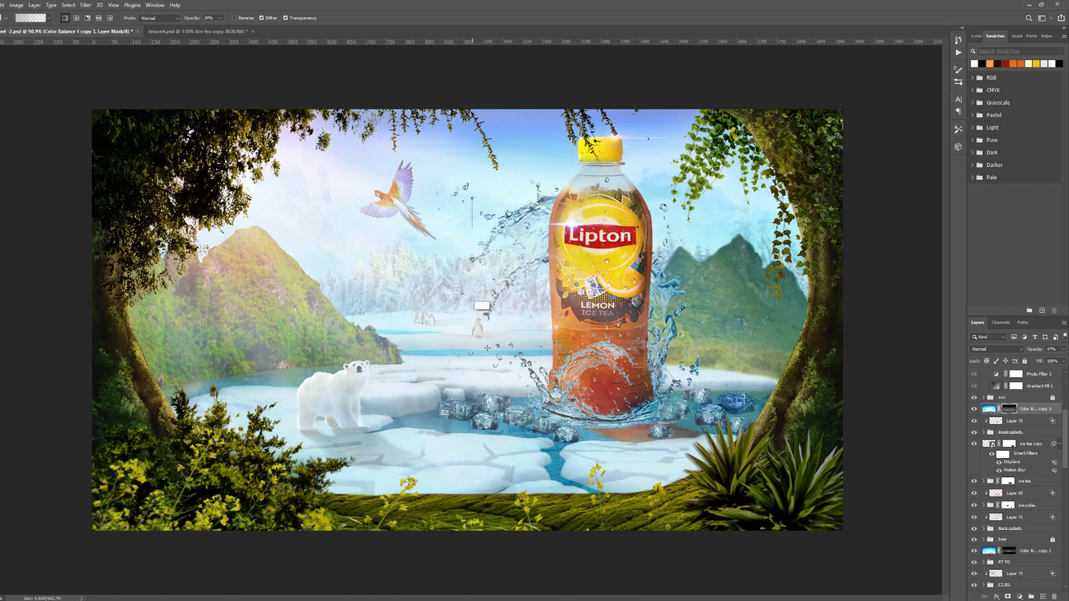
{"action": "left_click_drag", "start_coordinate": [472, 262], "coordinate": [471, 392]}
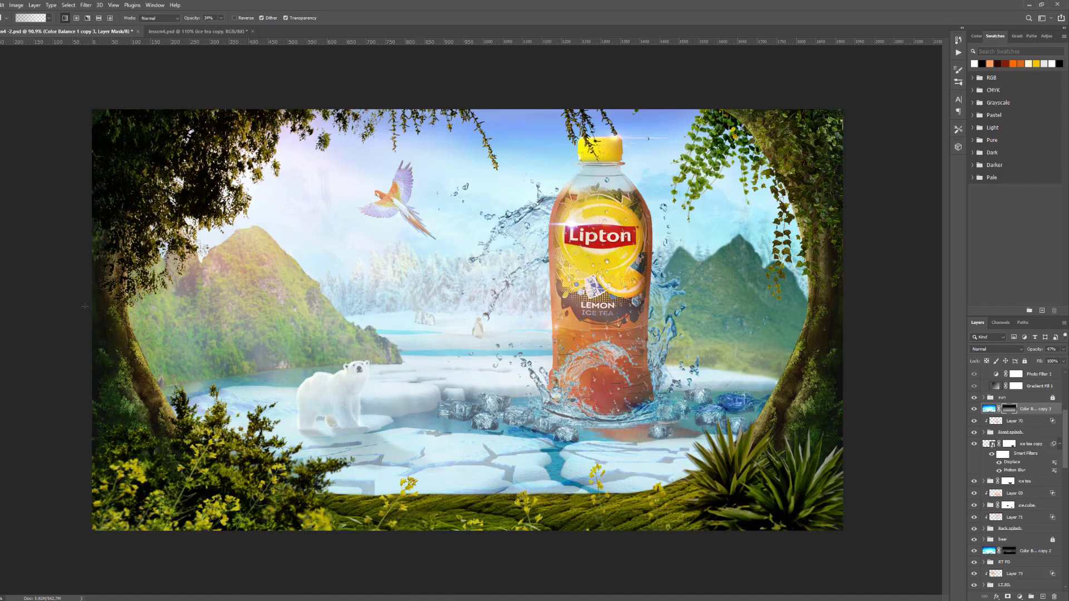
Set the brush flow to 100% and paint the haze out of the foreground ice floes on the mask
{"action": "key", "text": "b"}
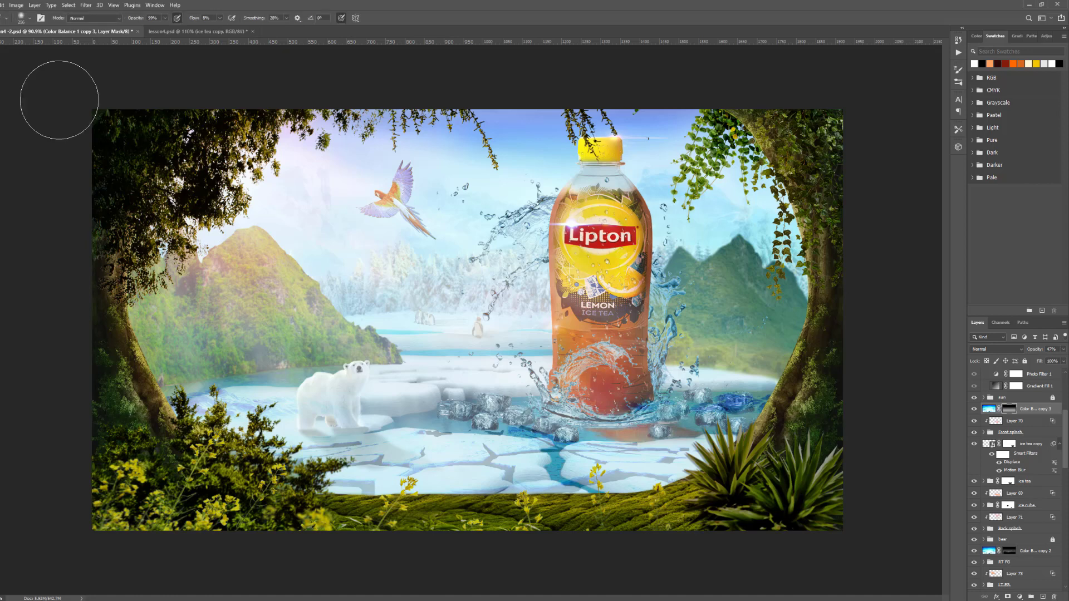
{"action": "left_click", "coordinate": [220, 18]}
{"action": "left_click_drag", "start_coordinate": [220, 30], "coordinate": [259, 30]}
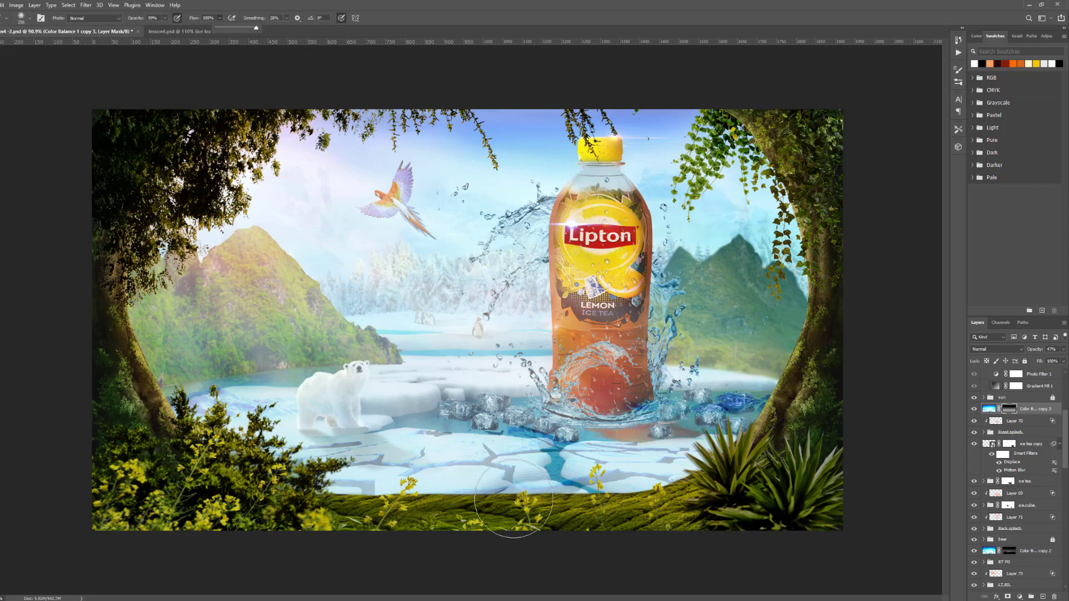
{"action": "mouse_move", "coordinate": [515, 478]}
{"action": "left_mouse_down"}
{"action": "mouse_move", "coordinate": [635, 503]}
{"action": "mouse_move", "coordinate": [625, 513]}
{"action": "mouse_move", "coordinate": [612, 493]}
{"action": "mouse_move", "coordinate": [560, 507]}
{"action": "left_mouse_up"}
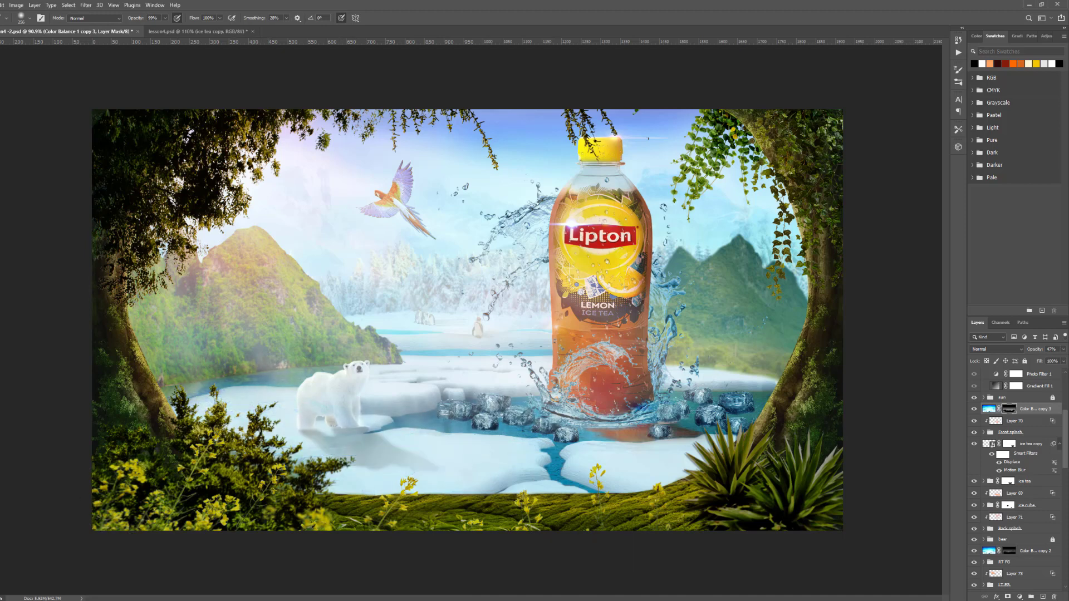
Nudge the topmost haze copy down slightly in the scene and reselect its layer mask
{"action": "key", "text": "v"}
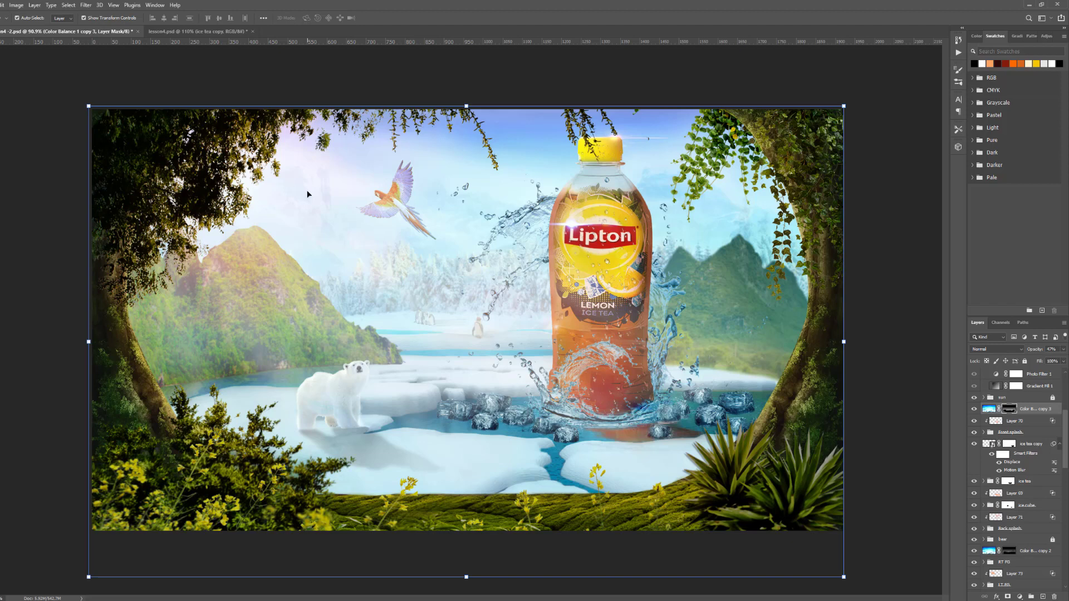
{"action": "key", "text": "Down"}
{"action": "key", "text": "Down"}
{"action": "key", "text": "shift+Down"}
{"action": "key", "text": "shift+Down"}
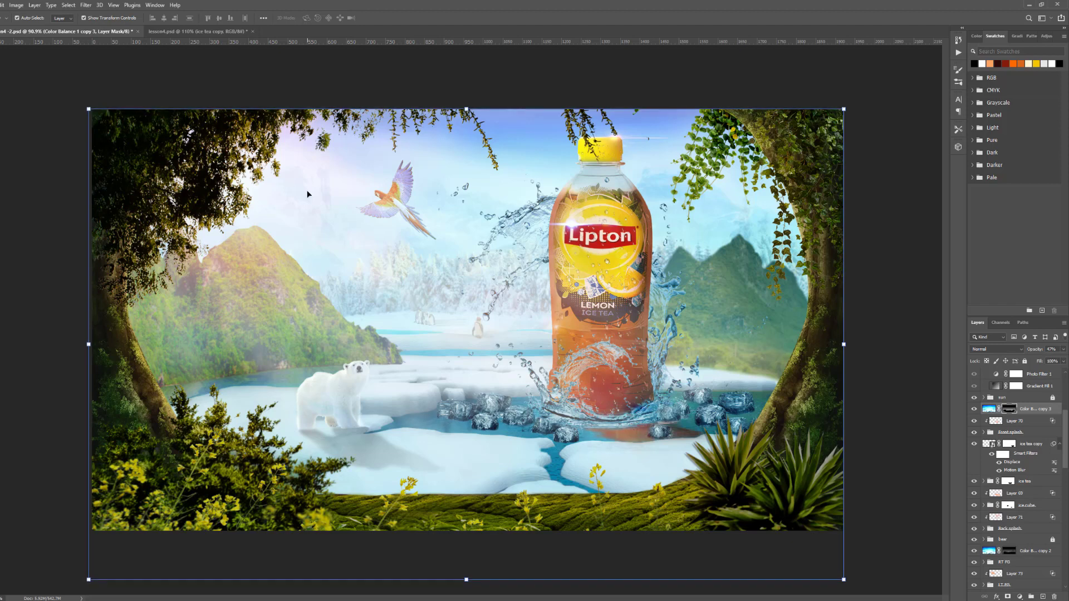
{"action": "scroll", "coordinate": [1036, 397], "scroll_direction": "down", "scroll_amount": 1}
{"action": "left_click", "coordinate": [1037, 397]}
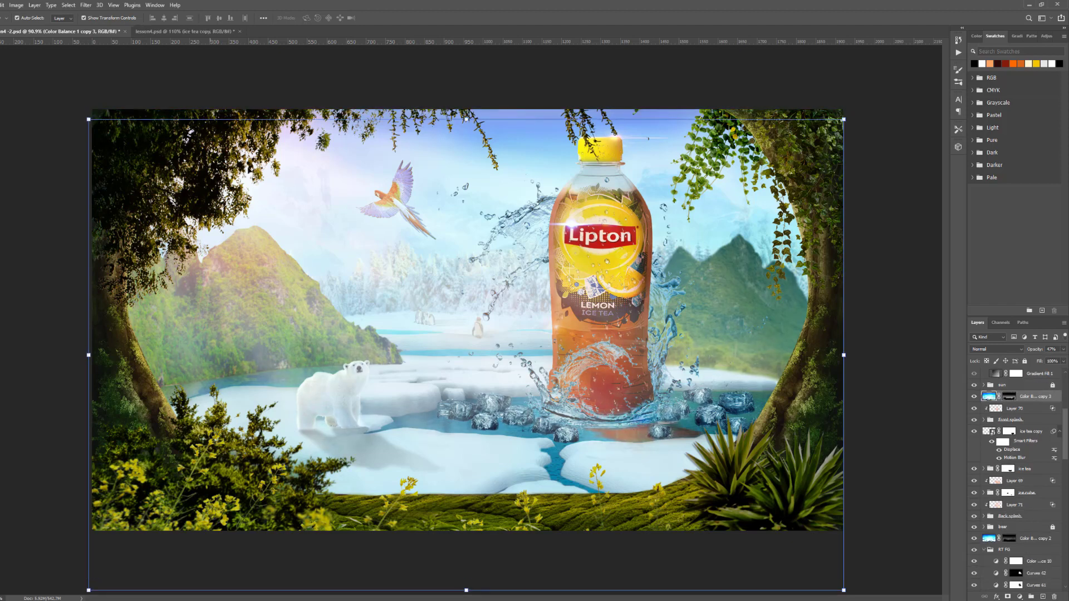
{"action": "left_click", "coordinate": [7, 121]}
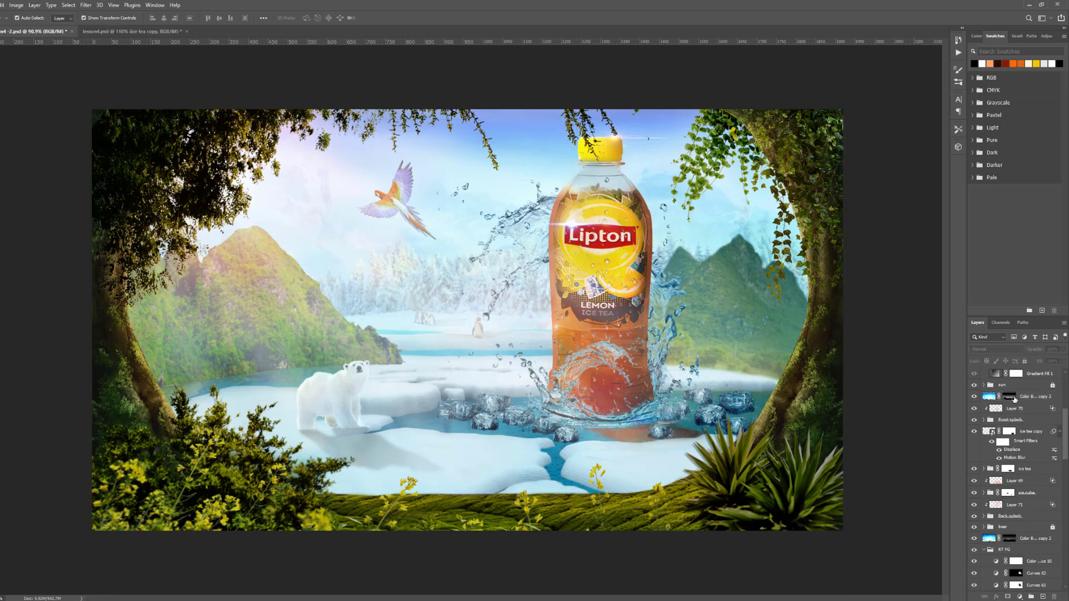
{"action": "left_click", "coordinate": [830, 425]}
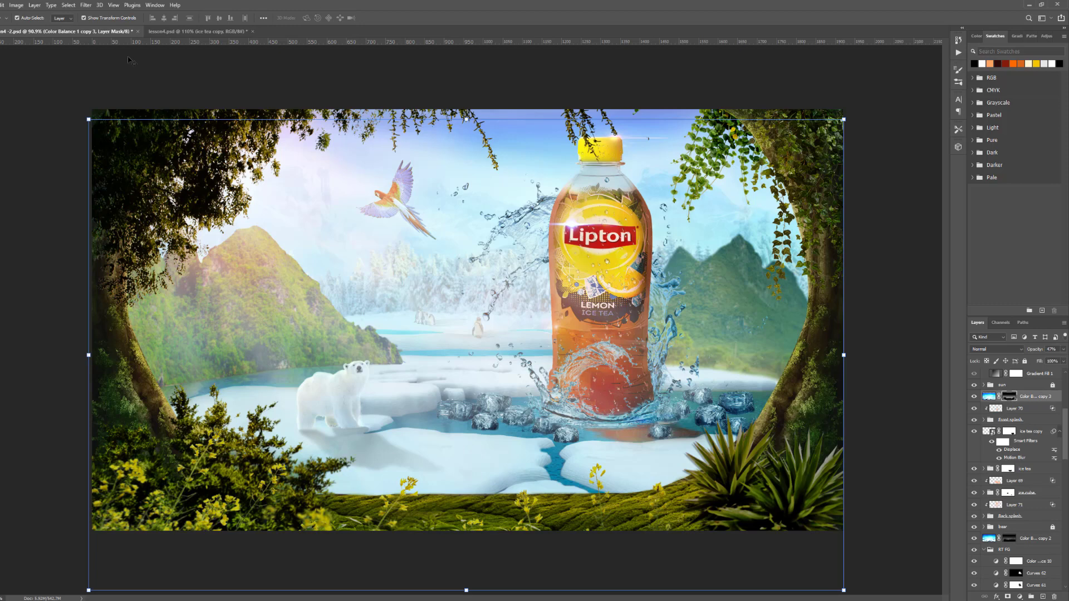
Set the brush flow to 8% and, with a smaller brush, touch up the haze mask over the ice cubes right of the bottle
{"action": "key", "text": "b"}
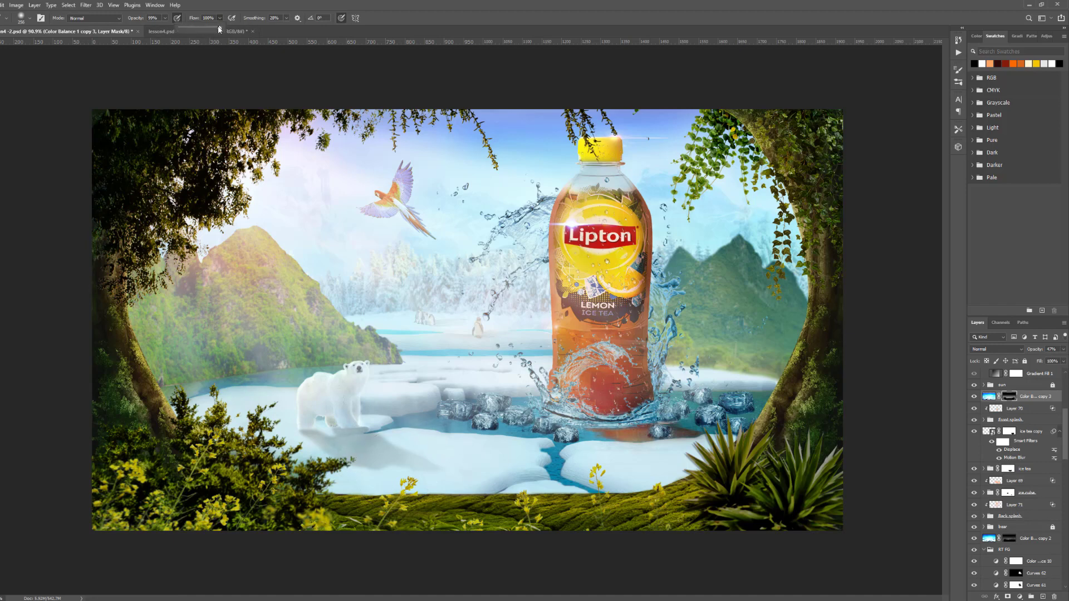
{"action": "left_click_drag", "start_coordinate": [219, 29], "coordinate": [183, 30]}
{"action": "mouse_move", "coordinate": [727, 401]}
{"action": "left_mouse_down"}
{"action": "mouse_move", "coordinate": [689, 416]}
{"action": "mouse_move", "coordinate": [703, 410]}
{"action": "mouse_move", "coordinate": [679, 395]}
{"action": "mouse_move", "coordinate": [693, 388]}
{"action": "mouse_move", "coordinate": [748, 416]}
{"action": "left_mouse_up"}
{"action": "key", "text": "x"}
{"action": "scroll", "coordinate": [747, 416], "scroll_direction": "up", "scroll_amount": 2}
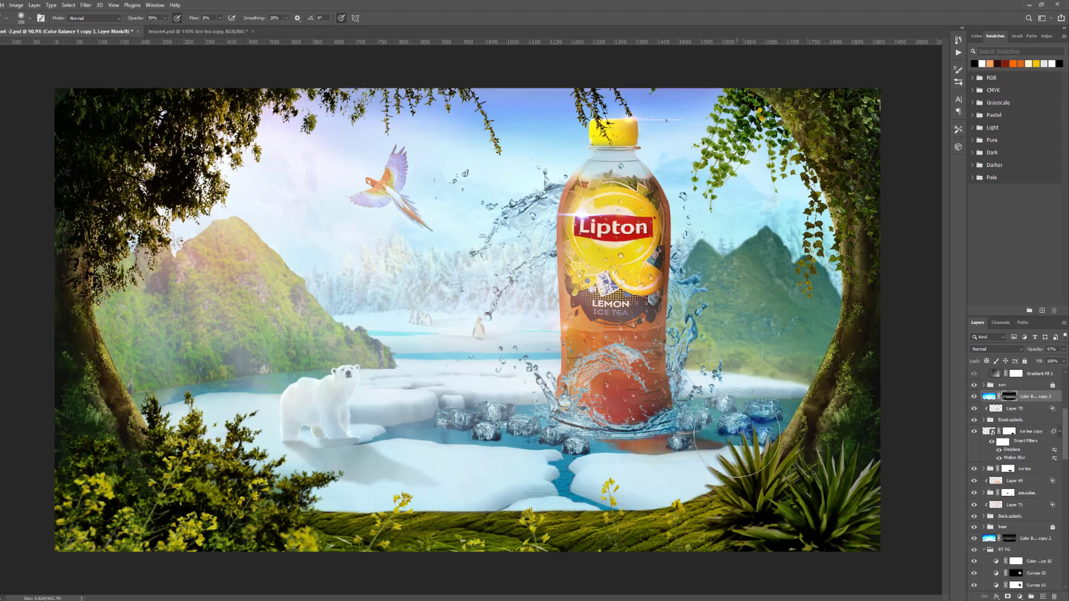
{"action": "right_click", "coordinate": [749, 429], "text": "alt"}
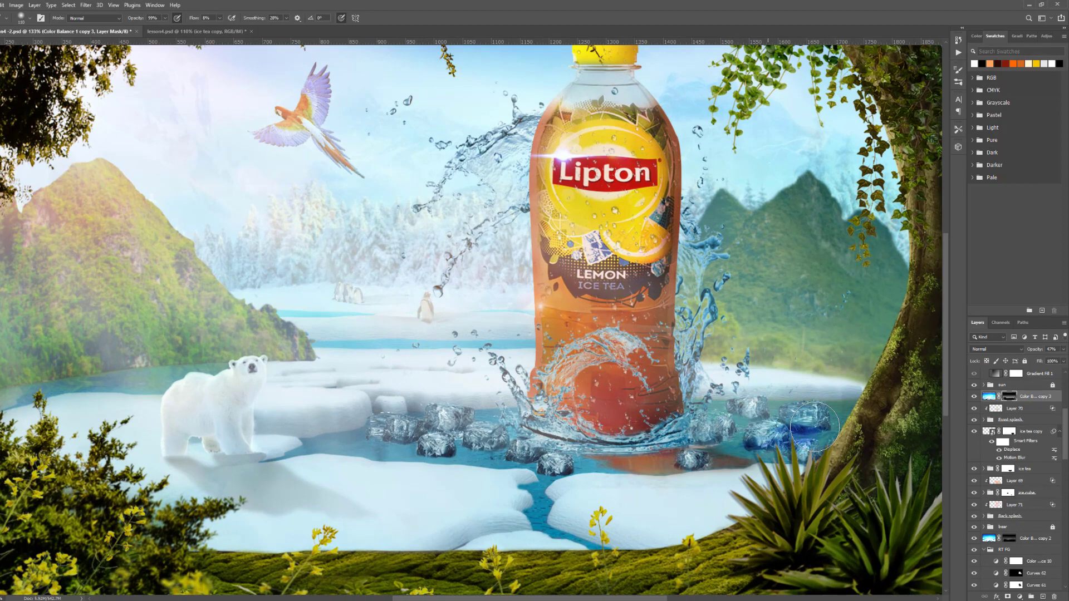
{"action": "left_click_drag", "start_coordinate": [814, 427], "coordinate": [808, 440]}
{"action": "key", "text": "x"}
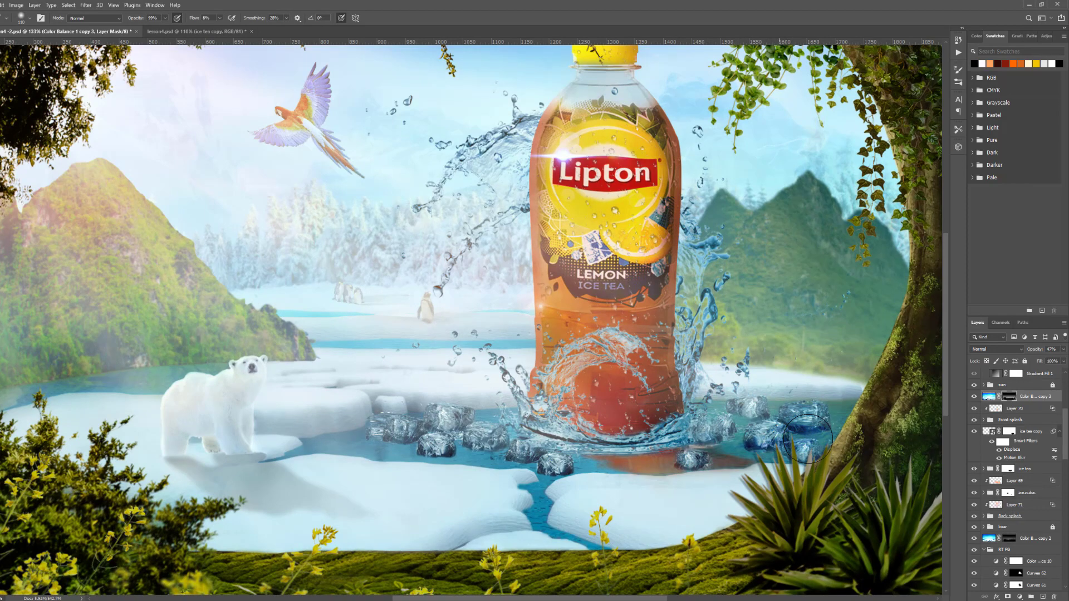
{"action": "mouse_move", "coordinate": [808, 439]}
{"action": "left_mouse_down"}
{"action": "mouse_move", "coordinate": [799, 409]}
{"action": "mouse_move", "coordinate": [791, 432]}
{"action": "left_mouse_up"}
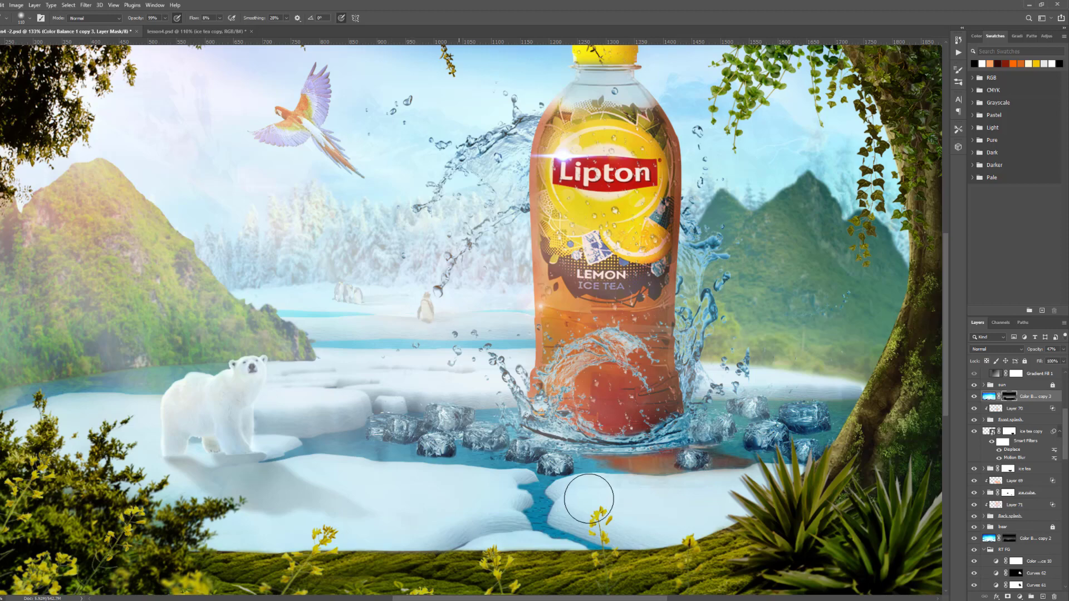
Lower the topmost haze copy's opacity to 18% and compare the scene with it hidden and shown
{"action": "scroll", "coordinate": [351, 284], "scroll_direction": "down", "scroll_amount": 3}
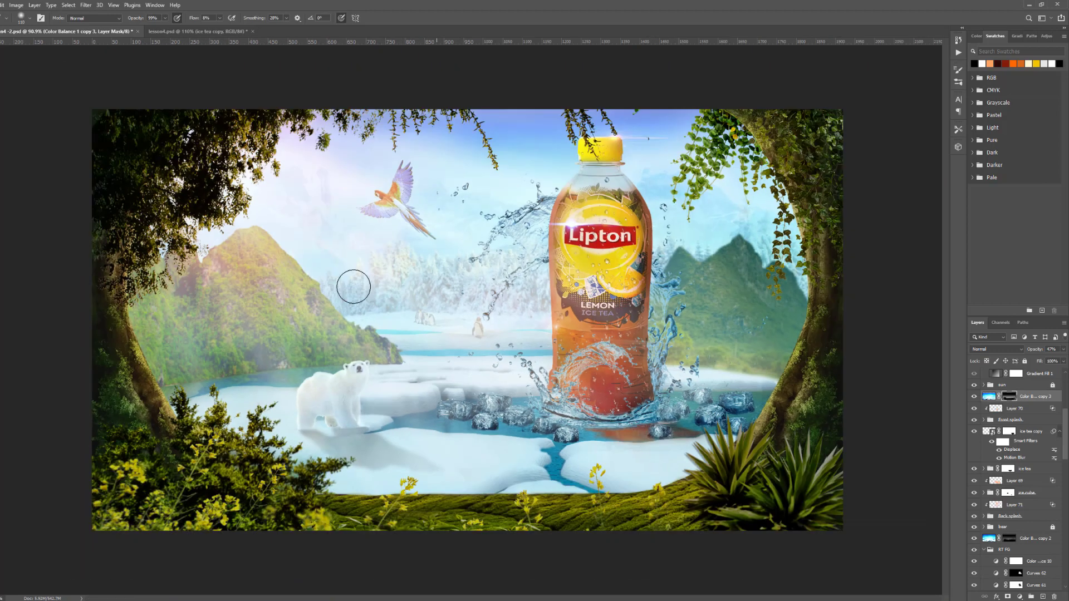
{"action": "left_click", "coordinate": [975, 396]}
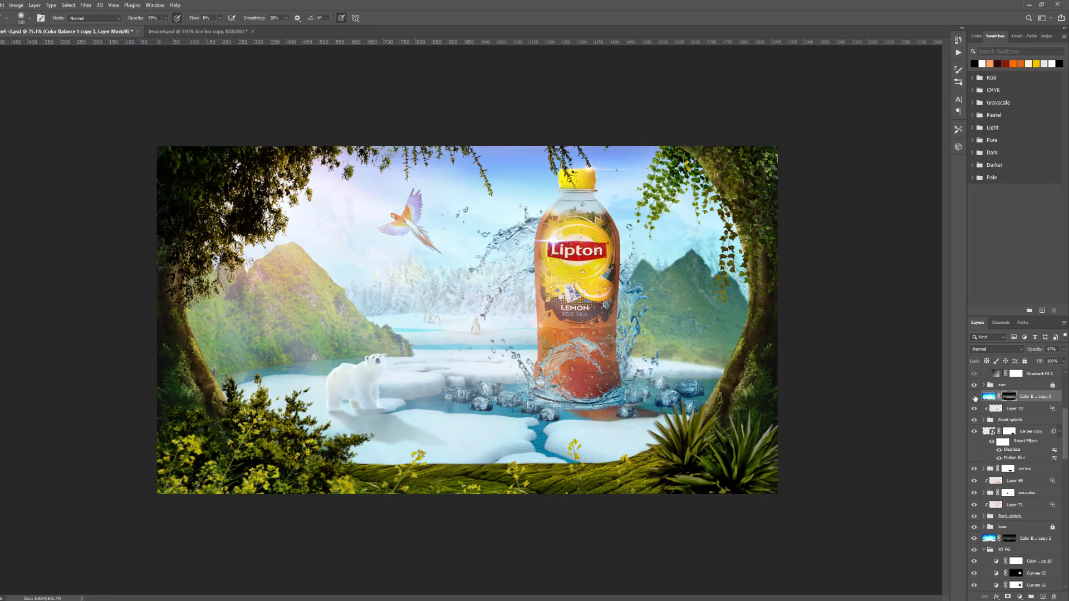
{"action": "left_click", "coordinate": [975, 396]}
{"action": "left_click", "coordinate": [975, 396]}
{"action": "left_click", "coordinate": [975, 396]}
{"action": "left_click", "coordinate": [1063, 349]}
{"action": "left_click_drag", "start_coordinate": [1042, 360], "coordinate": [1030, 362]}
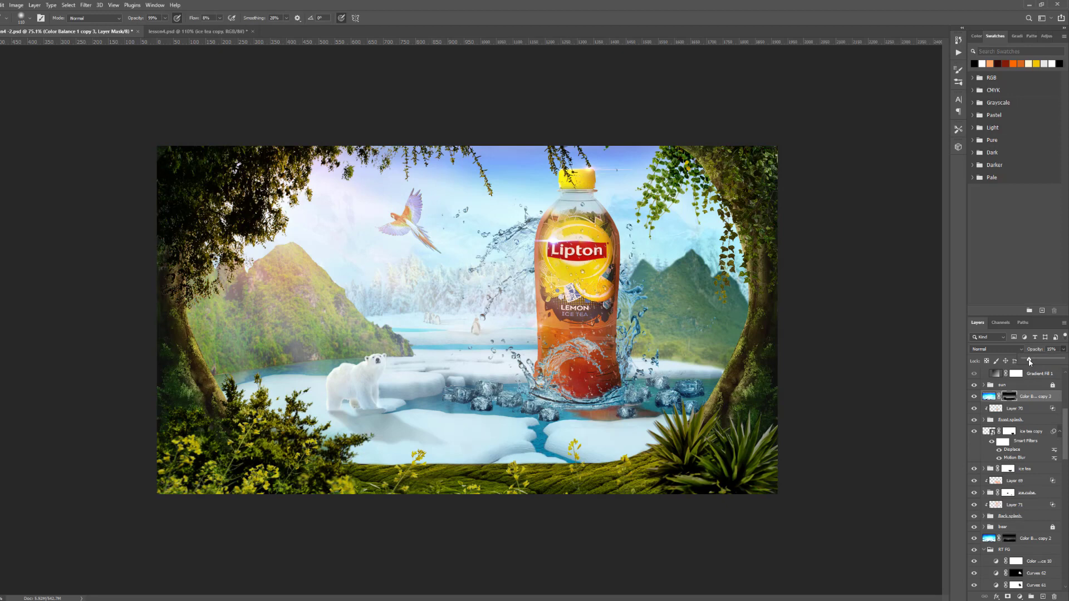
{"action": "left_click", "coordinate": [974, 397]}
{"action": "left_click", "coordinate": [975, 396]}
{"action": "left_click", "coordinate": [974, 396]}
Place smoke.jpeg from the lipton 04 files folder into the composite, directly above the topmost haze copy
{"action": "key", "text": "ctrl+plus"}
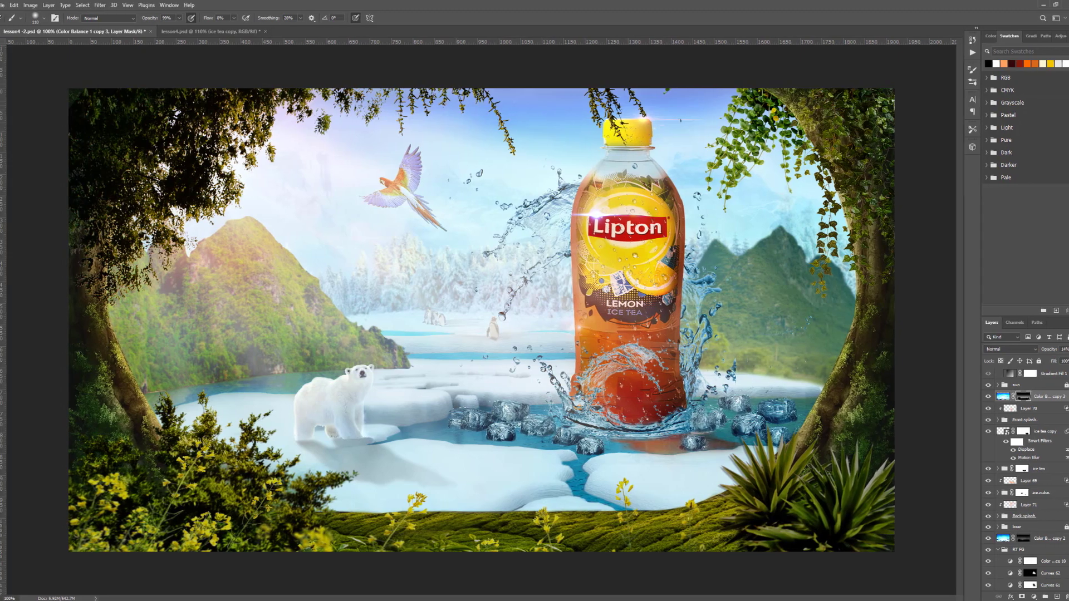
{"action": "left_click", "coordinate": [0, 7]}
{"action": "left_click", "coordinate": [26, 100]}
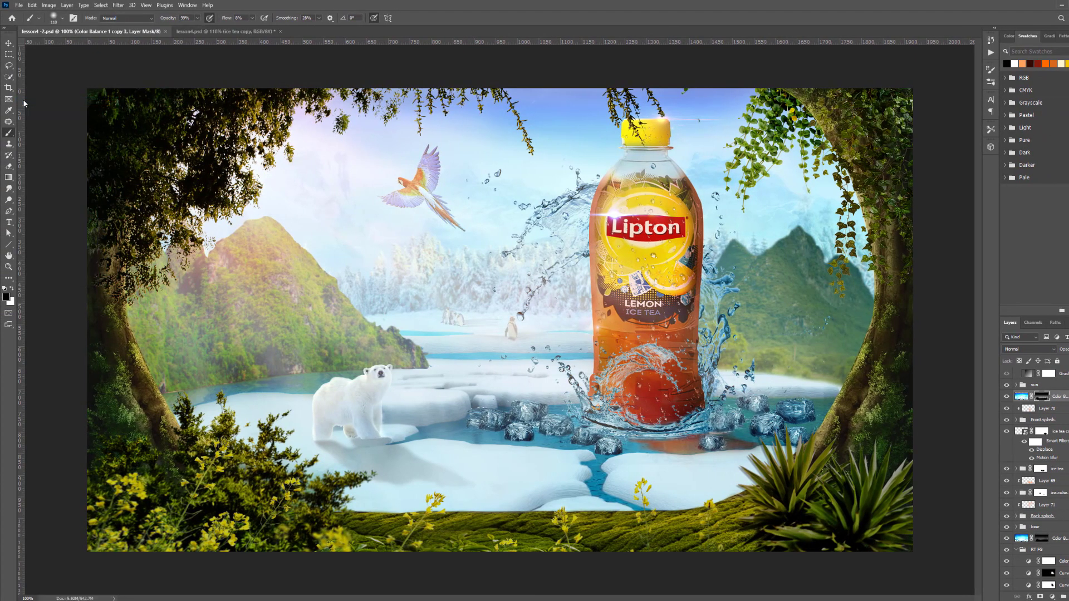
{"action": "key", "text": "alt+Tab"}
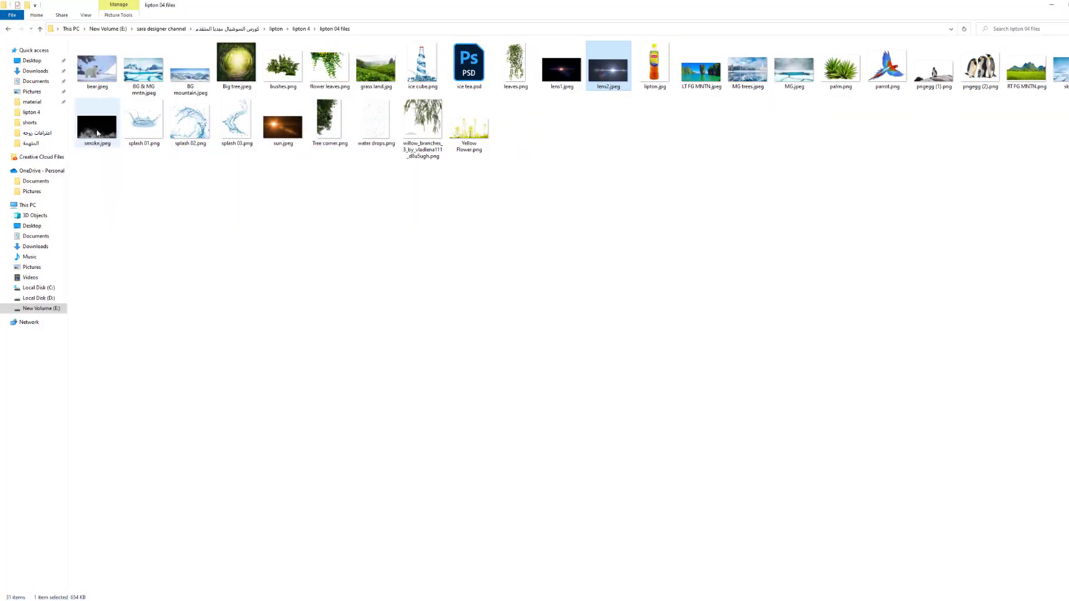
{"action": "left_click_drag", "start_coordinate": [98, 133], "coordinate": [547, 534]}
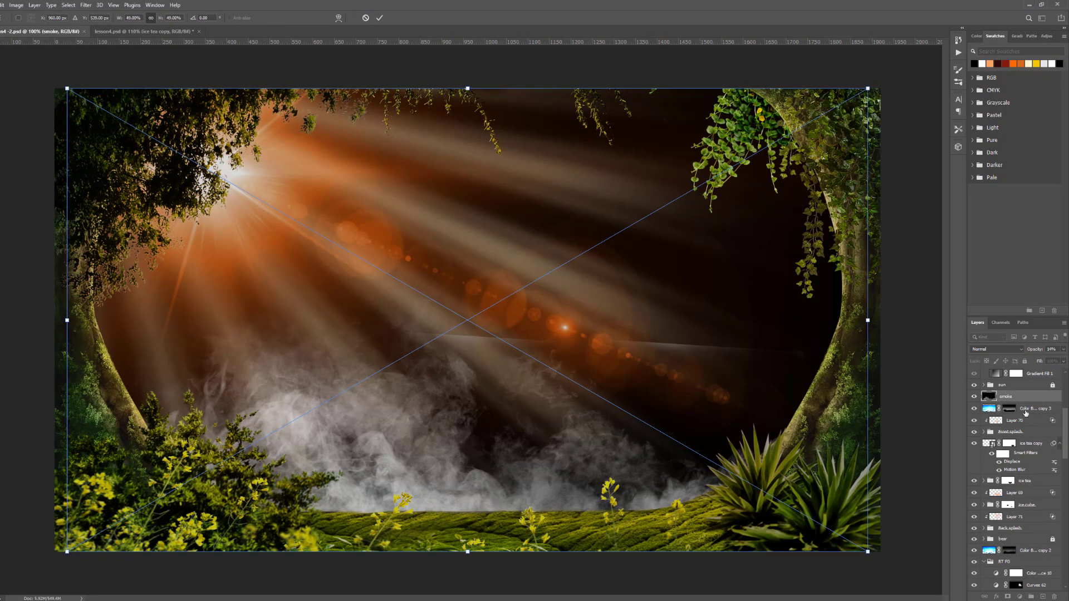
{"action": "scroll", "coordinate": [1024, 414], "scroll_direction": "up", "scroll_amount": 3}
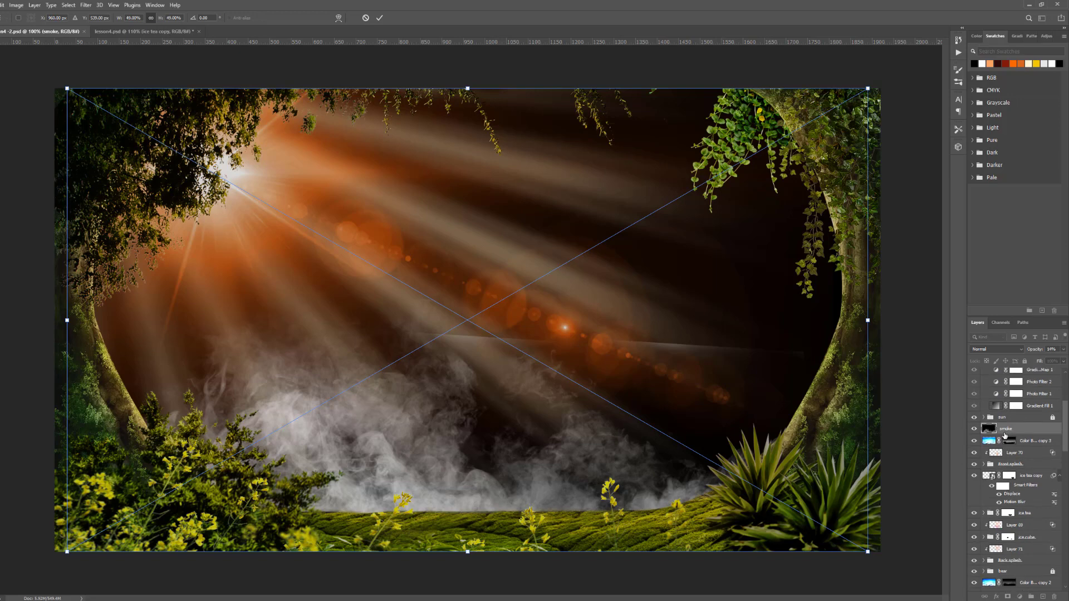
{"action": "key", "text": "Return"}
{"action": "key", "text": "b"}
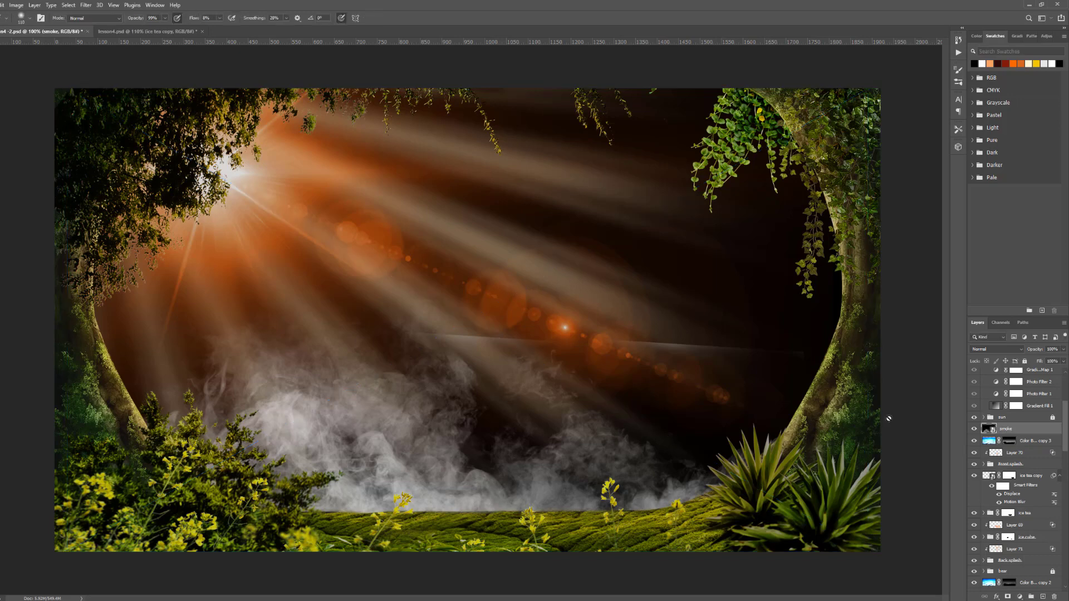
Set the smoke layer's blend mode to Screen and move the smoke up and right over the bear and ice cubes
{"action": "left_click", "coordinate": [1021, 347]}
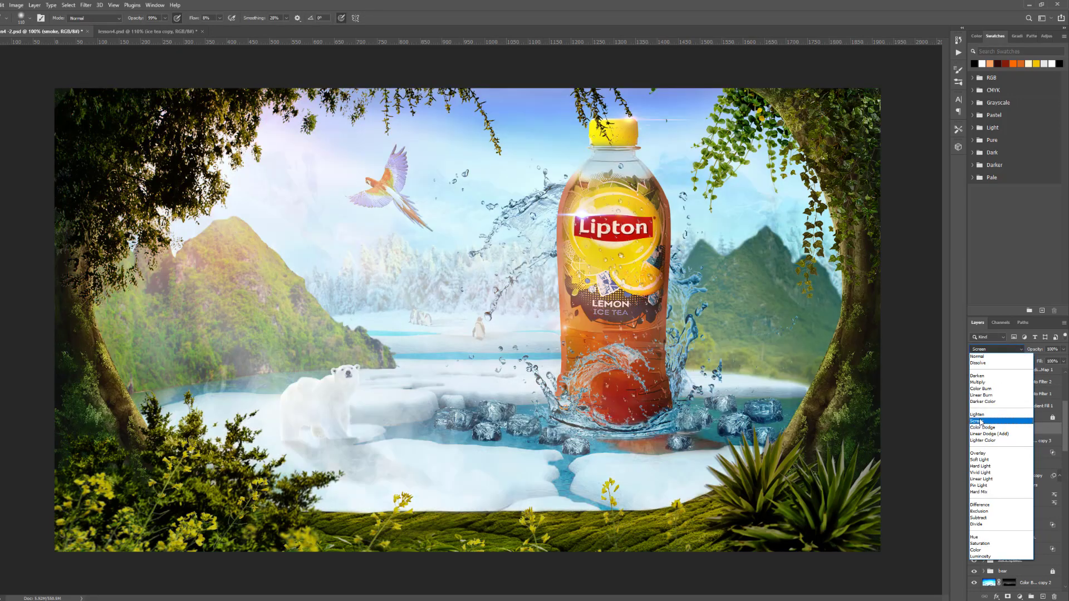
{"action": "left_click", "coordinate": [980, 423]}
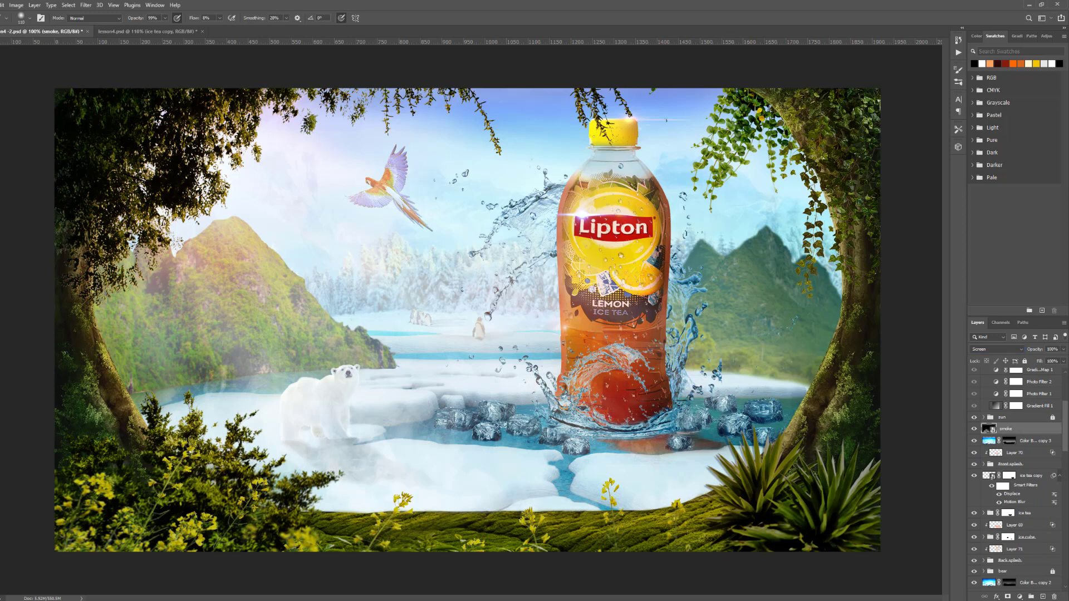
{"action": "key", "text": "v"}
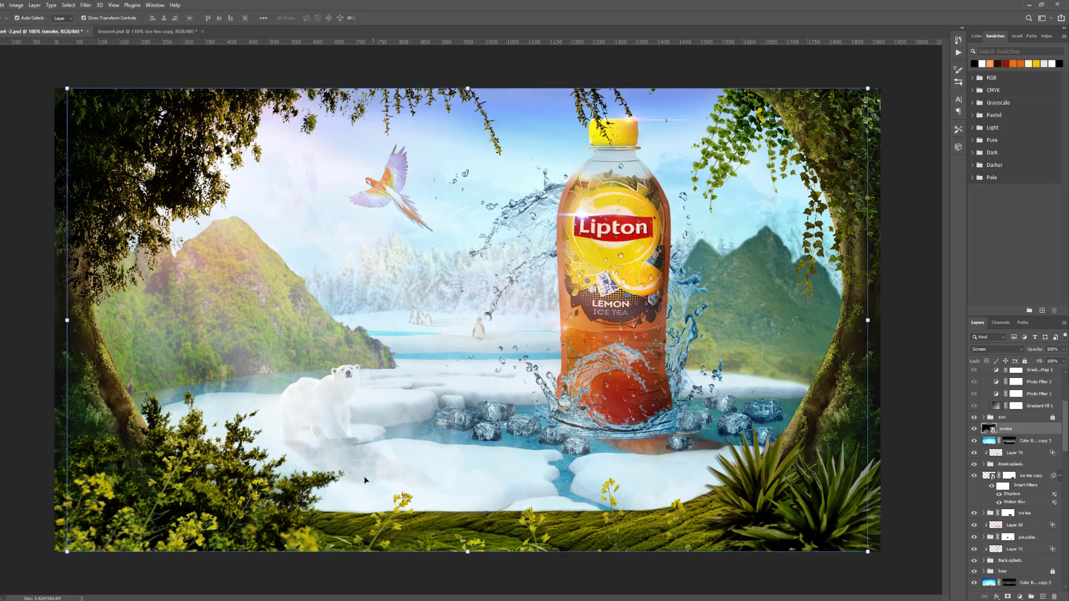
{"action": "left_click_drag", "start_coordinate": [365, 480], "coordinate": [491, 408]}
{"action": "scroll", "coordinate": [469, 321], "scroll_direction": "down", "scroll_amount": 3}
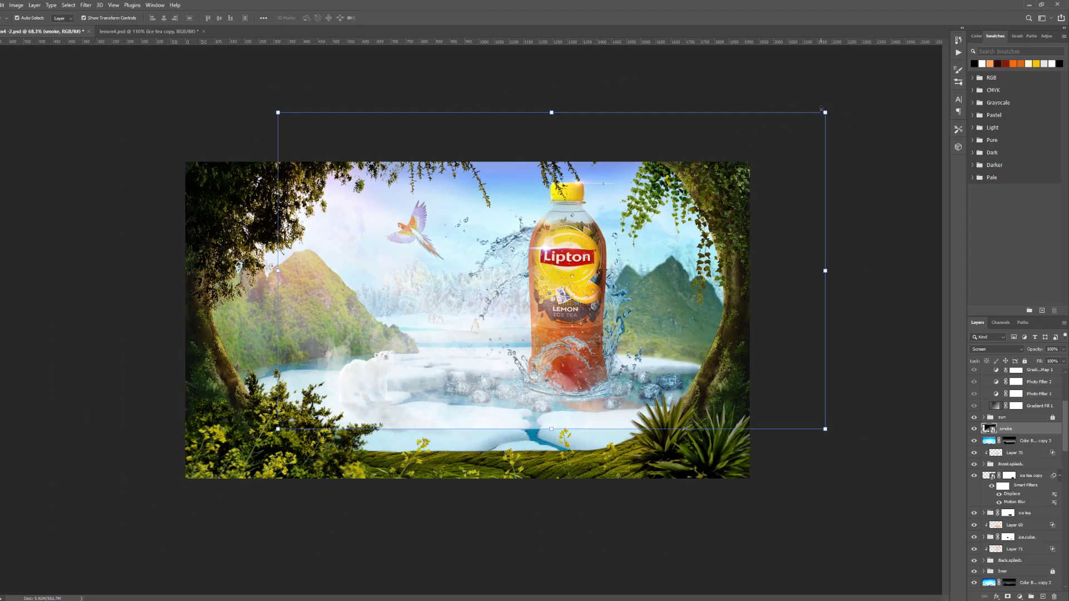
Transform the smoke to span the area between the two tree trunks and stretch it slightly taller
{"action": "left_click_drag", "start_coordinate": [278, 271], "coordinate": [243, 271]}
{"action": "left_click_drag", "start_coordinate": [827, 271], "coordinate": [746, 272]}
{"action": "left_click_drag", "start_coordinate": [493, 115], "coordinate": [497, 89]}
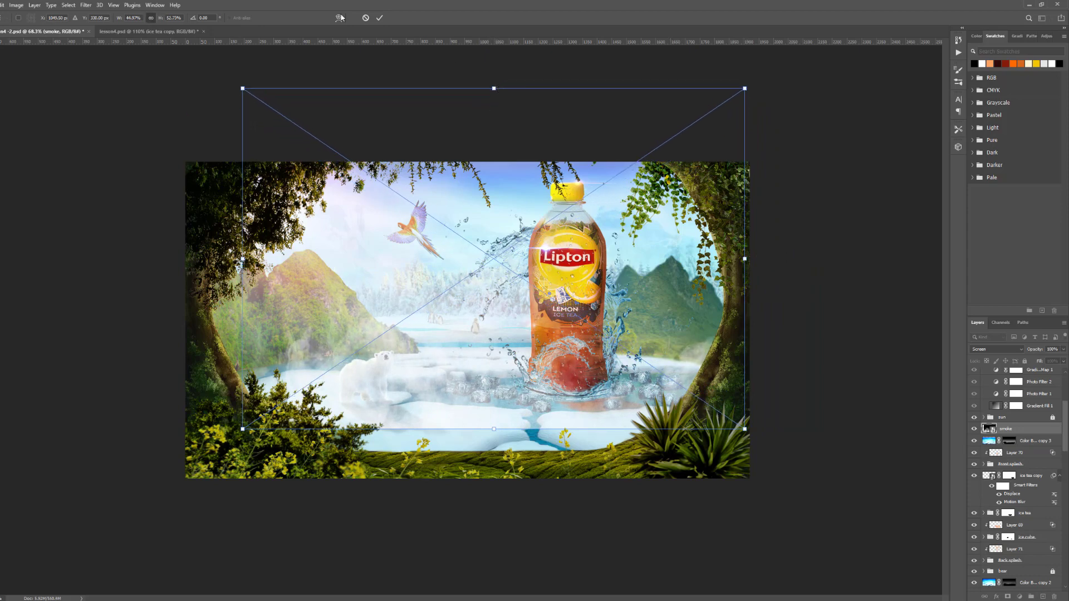
{"action": "left_click", "coordinate": [379, 17]}
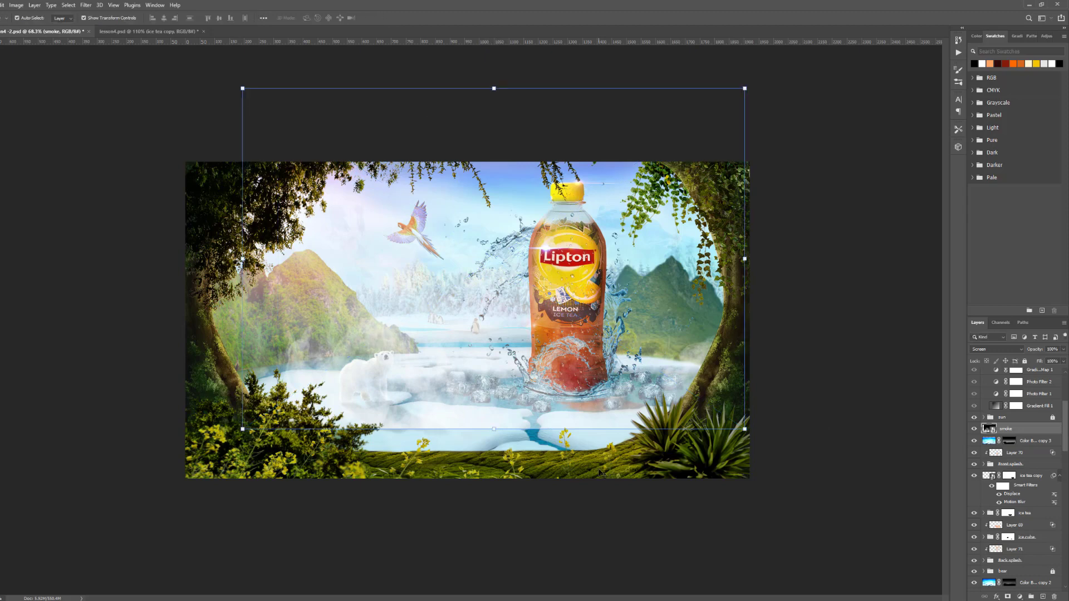
Add a layer mask to the smoke, raise the brush flow, and paint out its hard lower edge across the foreground ice
{"action": "key", "text": "ctrl+0"}
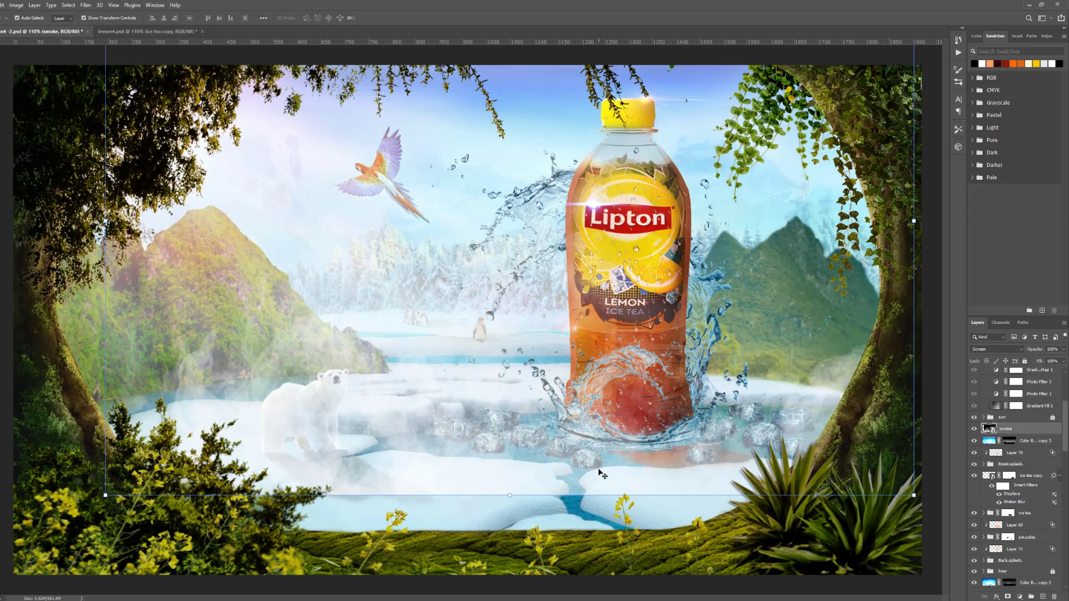
{"action": "left_click", "coordinate": [1008, 597]}
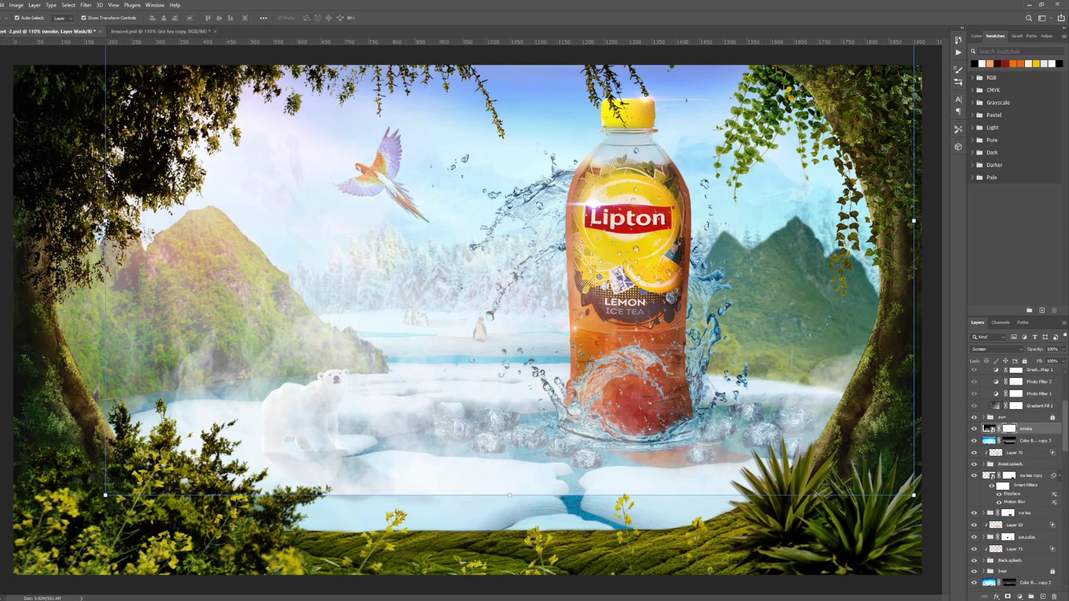
{"action": "key", "text": "b"}
{"action": "left_click_drag", "start_coordinate": [360, 426], "coordinate": [414, 418]}
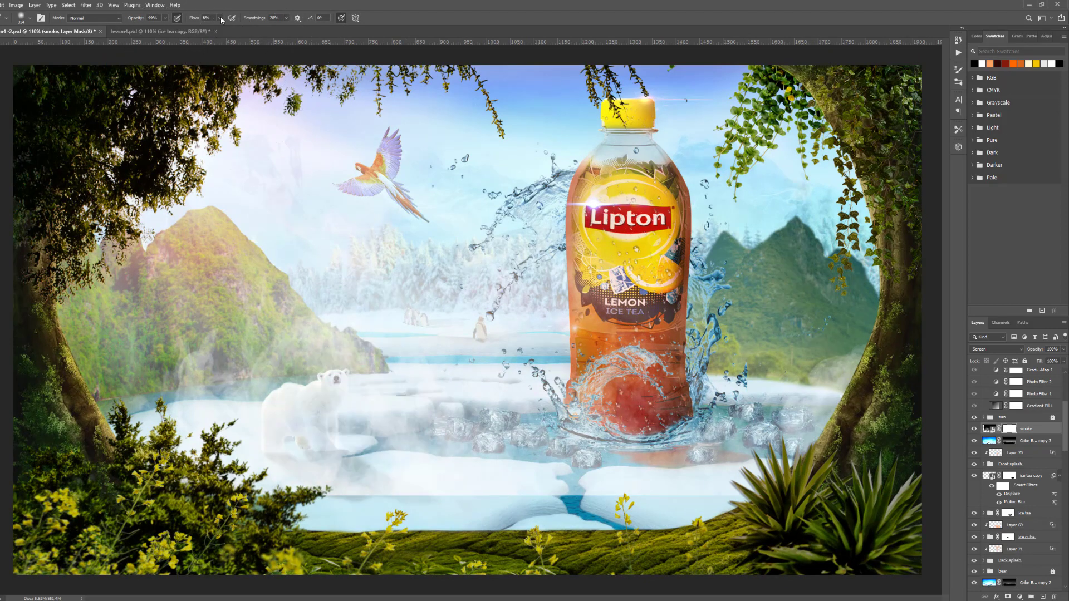
{"action": "left_click", "coordinate": [221, 19]}
{"action": "left_click_drag", "start_coordinate": [218, 27], "coordinate": [230, 28]}
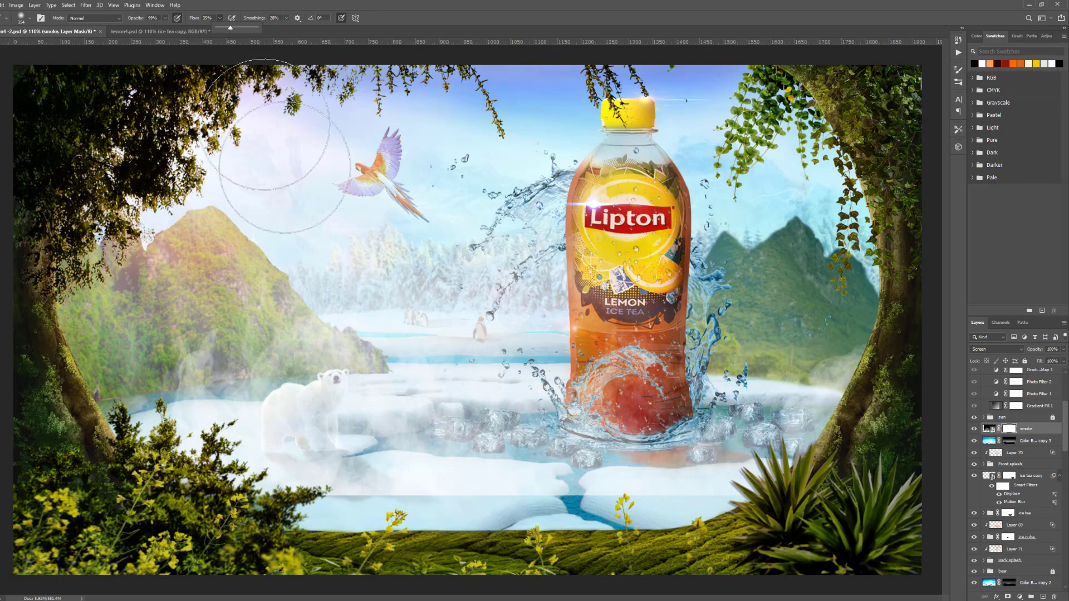
{"action": "scroll", "coordinate": [315, 236], "scroll_direction": "down", "scroll_amount": 2}
{"action": "scroll", "coordinate": [467, 318], "scroll_direction": "down", "scroll_amount": 1}
{"action": "left_click_drag", "start_coordinate": [475, 450], "coordinate": [485, 454]}
{"action": "scroll", "coordinate": [484, 453], "scroll_direction": "up", "scroll_amount": 2}
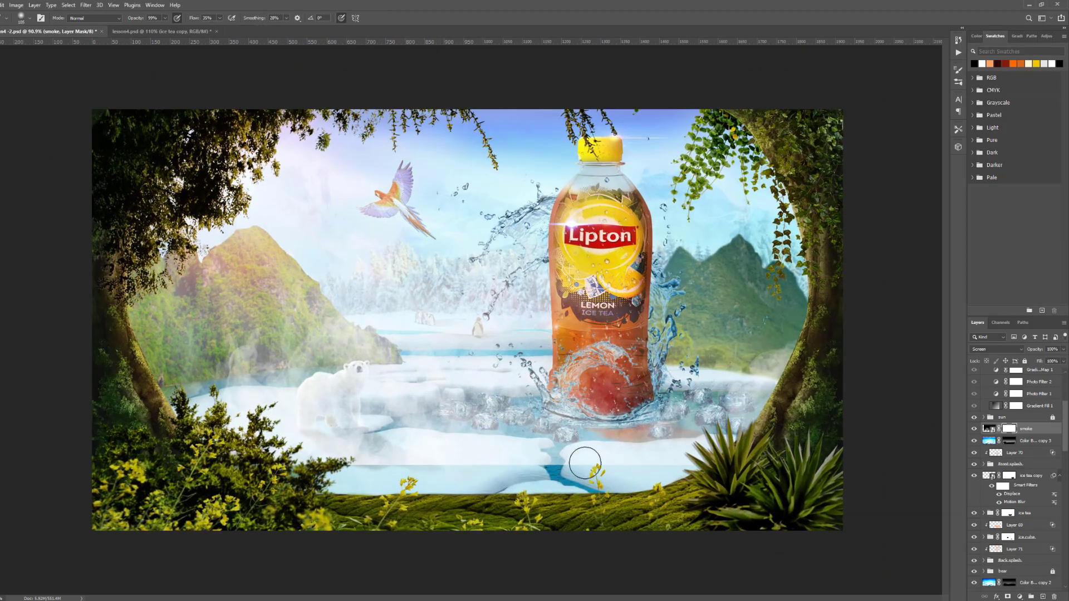
{"action": "left_click_drag", "start_coordinate": [577, 463], "coordinate": [362, 460]}
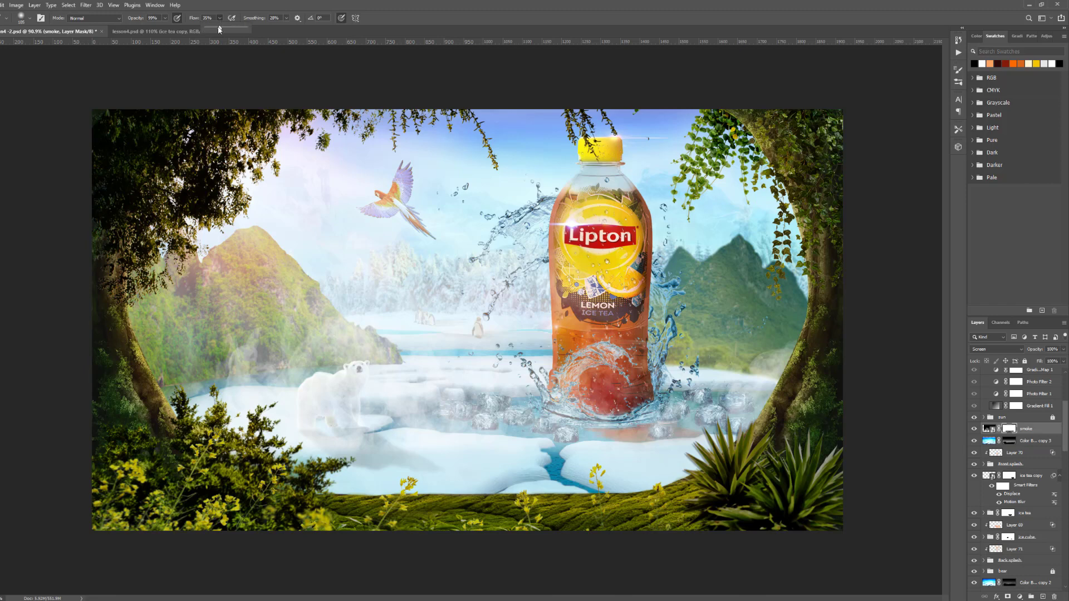
Lower the brush flow to 3% and softly mask the smoke over the polar bear, ice sheets and ice cubes
{"action": "left_click_drag", "start_coordinate": [220, 29], "coordinate": [208, 30]}
{"action": "mouse_move", "coordinate": [334, 422]}
{"action": "left_mouse_down"}
{"action": "mouse_move", "coordinate": [368, 420]}
{"action": "mouse_move", "coordinate": [212, 384]}
{"action": "mouse_move", "coordinate": [235, 337]}
{"action": "mouse_move", "coordinate": [324, 437]}
{"action": "mouse_move", "coordinate": [297, 423]}
{"action": "mouse_move", "coordinate": [514, 452]}
{"action": "left_mouse_up"}
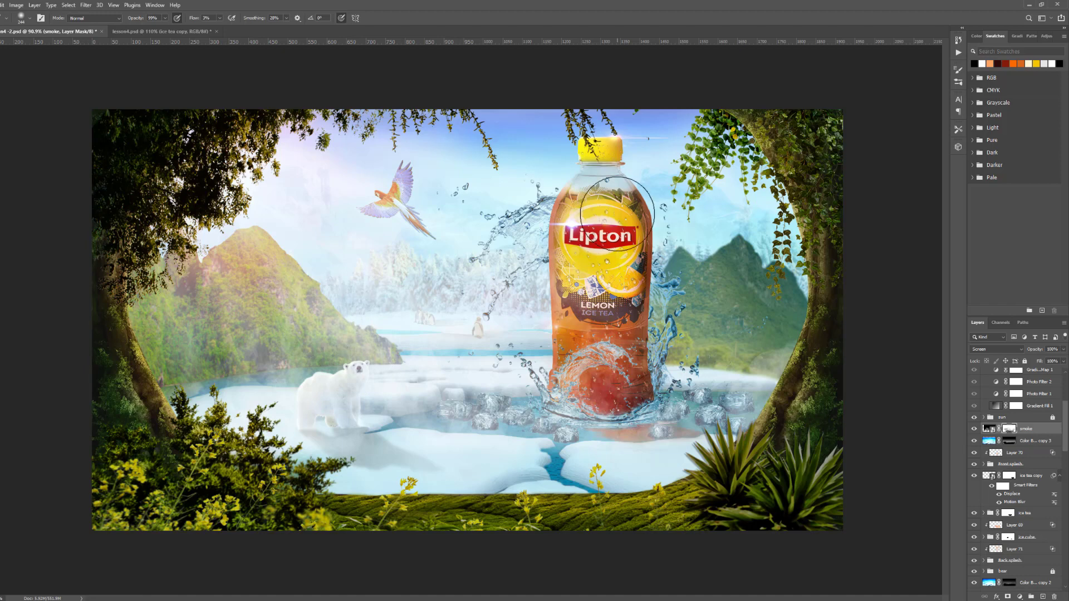
{"action": "scroll", "coordinate": [482, 329], "scroll_direction": "up", "scroll_amount": 2}
{"action": "scroll", "coordinate": [479, 340], "scroll_direction": "down", "scroll_amount": 1}
{"action": "scroll", "coordinate": [1013, 522], "scroll_direction": "down", "scroll_amount": 1}
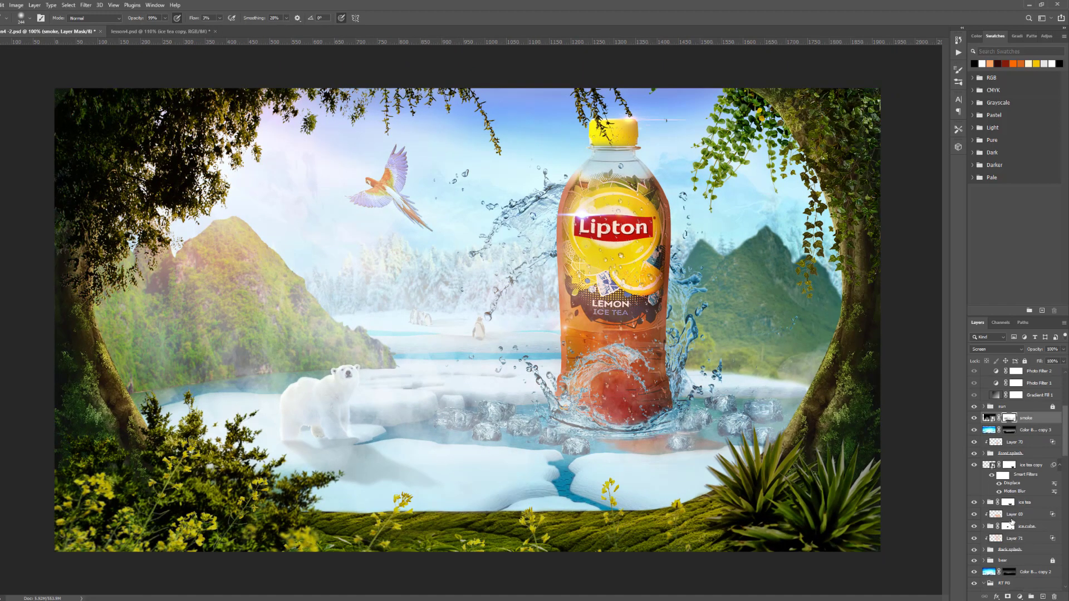
Compare the scene with the Color Balance 1 copy haze hidden and shown, then lower that layer's opacity slightly
{"action": "scroll", "coordinate": [1013, 522], "scroll_direction": "down", "scroll_amount": 8}
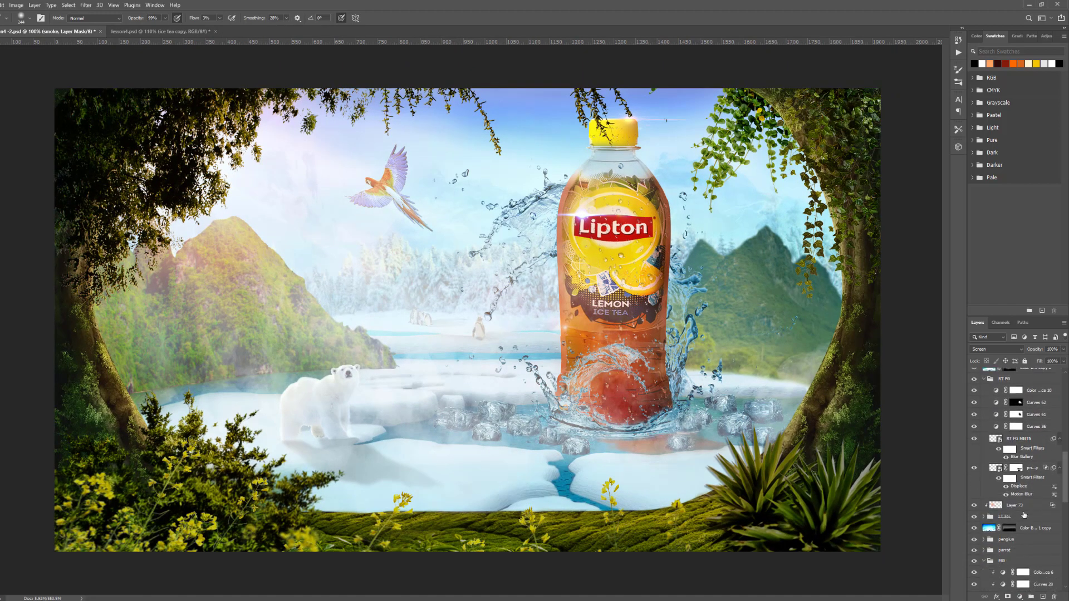
{"action": "scroll", "coordinate": [1024, 515], "scroll_direction": "down", "scroll_amount": 1}
{"action": "left_click", "coordinate": [1032, 518]}
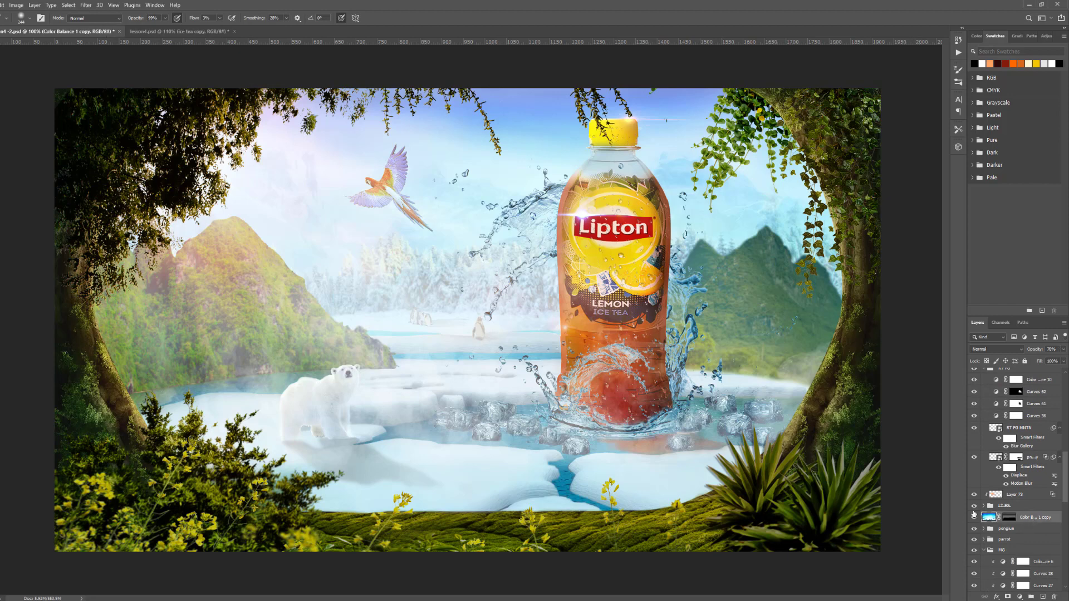
{"action": "left_click", "coordinate": [974, 518]}
{"action": "left_click", "coordinate": [974, 519]}
{"action": "left_click", "coordinate": [1064, 349]}
{"action": "left_click_drag", "start_coordinate": [1055, 362], "coordinate": [1049, 363]}
Reduce the opacity of the Color Balance 1 copy 2 haze layer
{"action": "left_click_drag", "start_coordinate": [1021, 516], "coordinate": [1034, 424]}
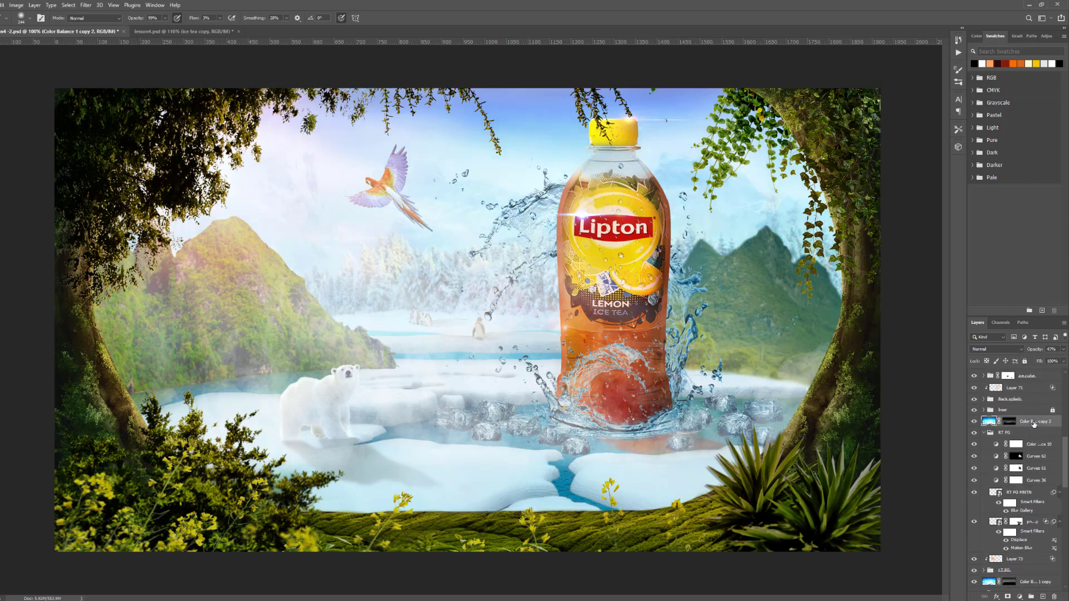
{"action": "left_click", "coordinate": [1064, 350]}
{"action": "left_click_drag", "start_coordinate": [1042, 361], "coordinate": [1034, 361]}
Paint on the smoke layer's mask with a larger soft brush to refine the smoke around the water and the bottle's base
{"action": "scroll", "coordinate": [1045, 473], "scroll_direction": "up", "scroll_amount": 10}
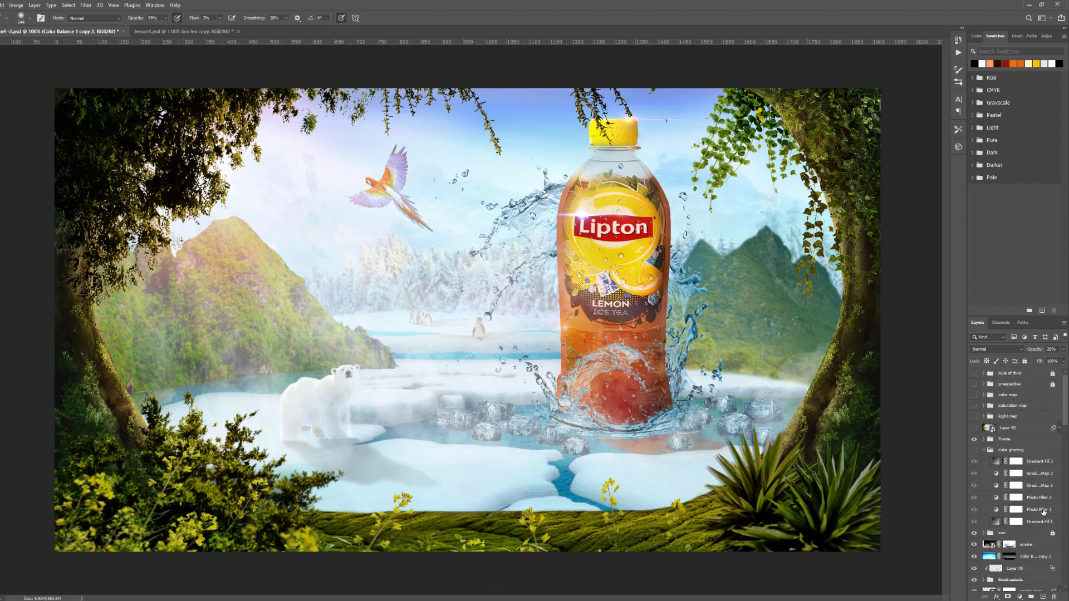
{"action": "left_click", "coordinate": [1009, 544]}
{"action": "scroll", "coordinate": [535, 399], "scroll_direction": "down", "scroll_amount": 2}
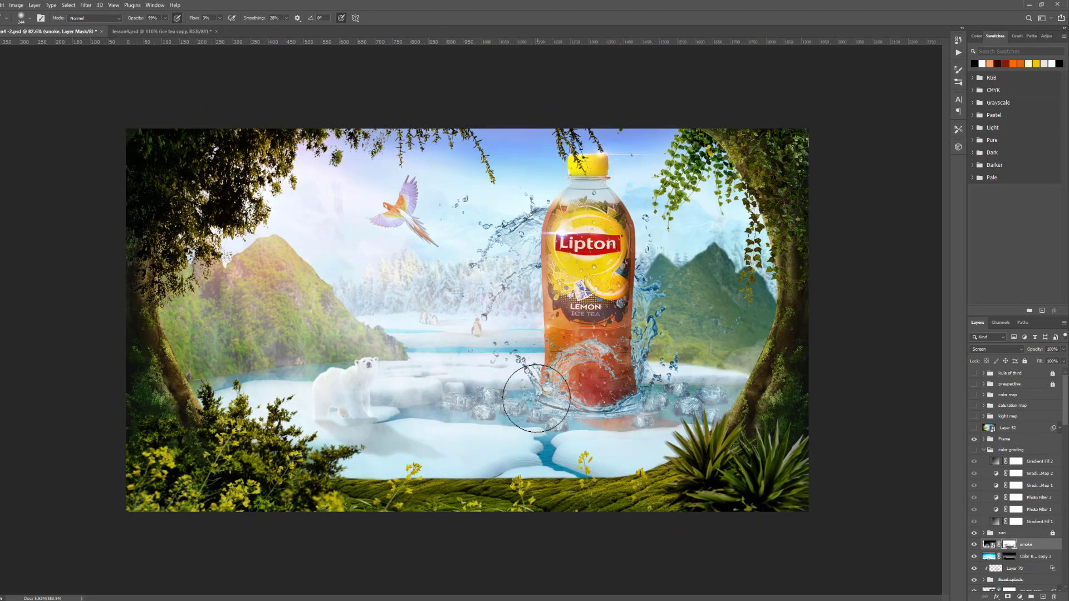
{"action": "key", "text": "ctrl+1"}
{"action": "left_click_drag", "start_coordinate": [501, 358], "coordinate": [560, 354]}
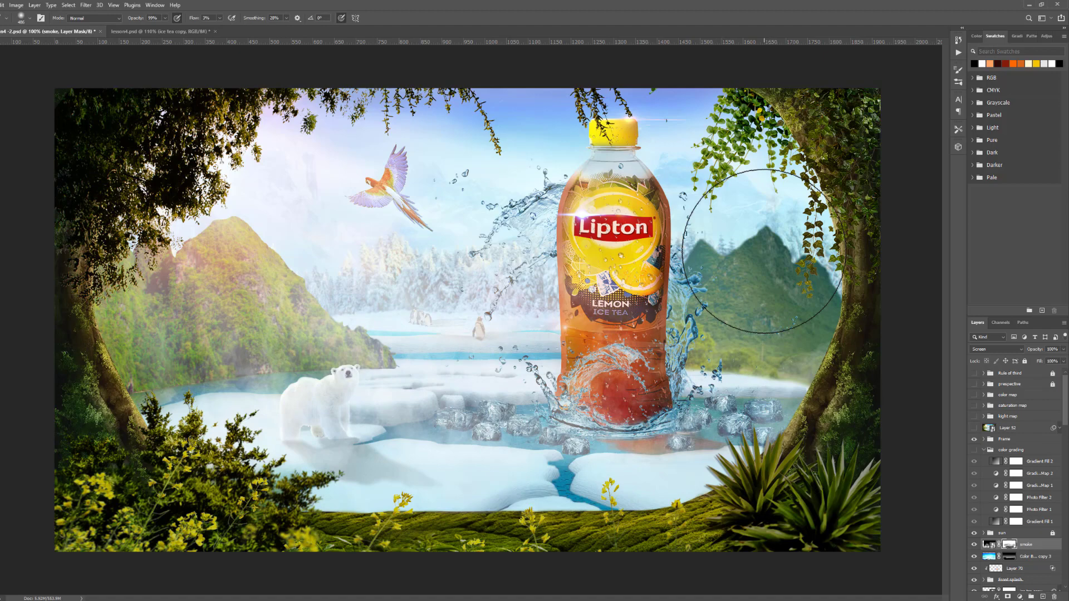
{"action": "scroll", "coordinate": [502, 50], "scroll_direction": "down", "scroll_amount": 3}
{"action": "scroll", "coordinate": [119, 143], "scroll_direction": "up", "scroll_amount": 2}
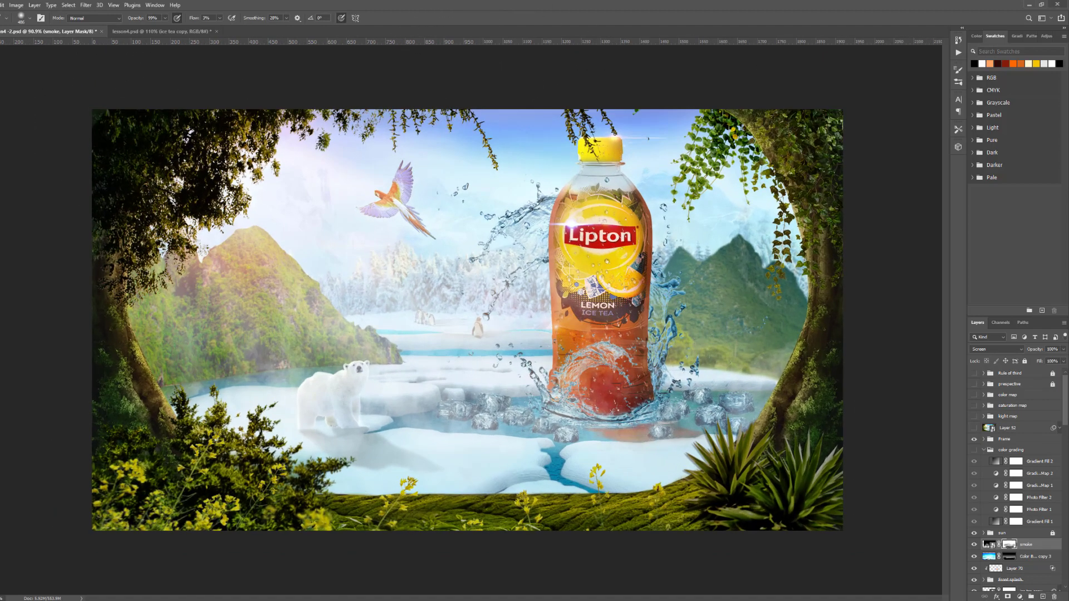
Duplicate the smoke layer, scale the copy down to about 82% and shift it over the bottle and right tree
{"action": "key", "text": "v"}
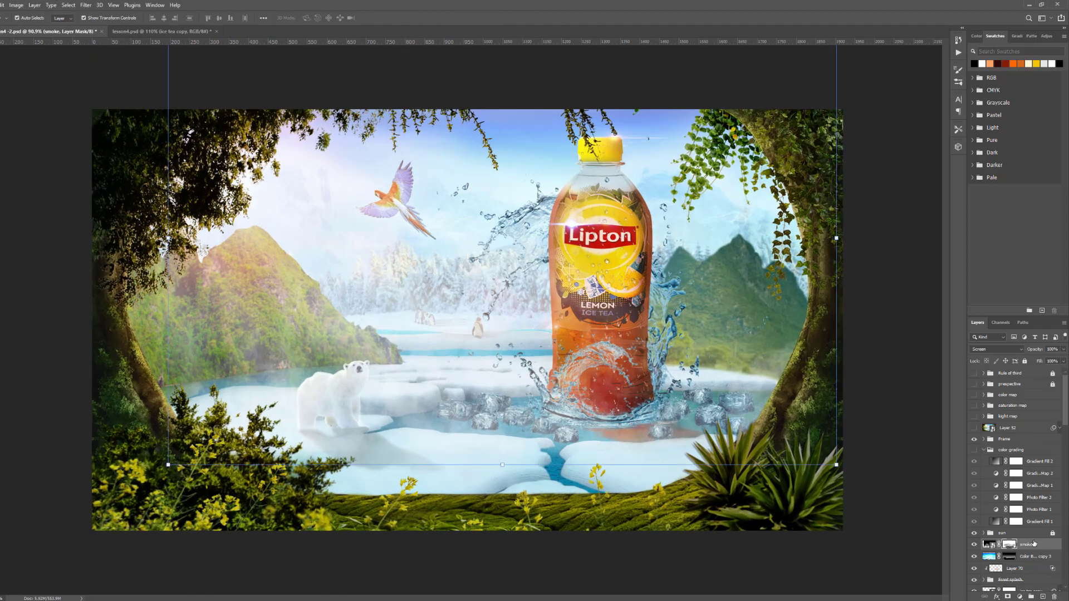
{"action": "key", "text": "ctrl+2"}
{"action": "key", "text": "ctrl+j"}
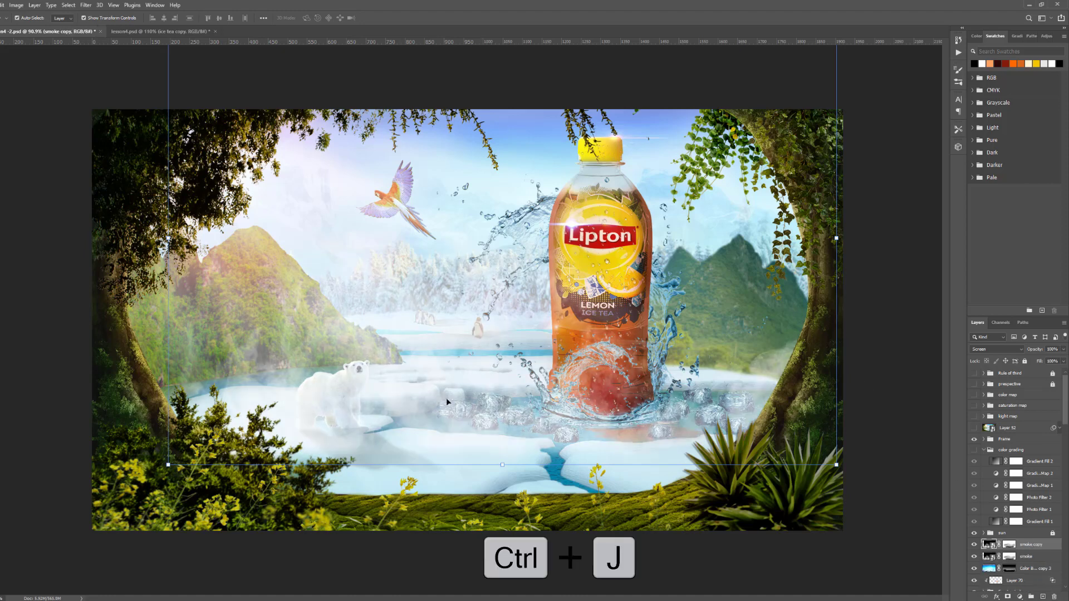
{"action": "scroll", "coordinate": [433, 396], "scroll_direction": "down", "scroll_amount": 2}
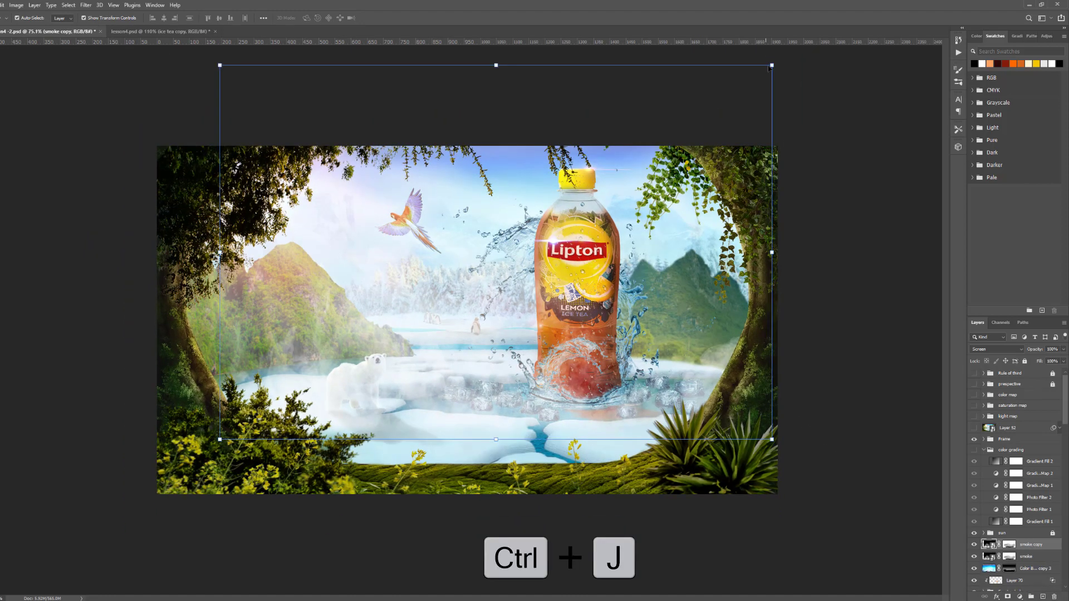
{"action": "left_click_drag", "start_coordinate": [772, 65], "coordinate": [722, 98]}
{"action": "left_click_drag", "start_coordinate": [502, 311], "coordinate": [556, 317]}
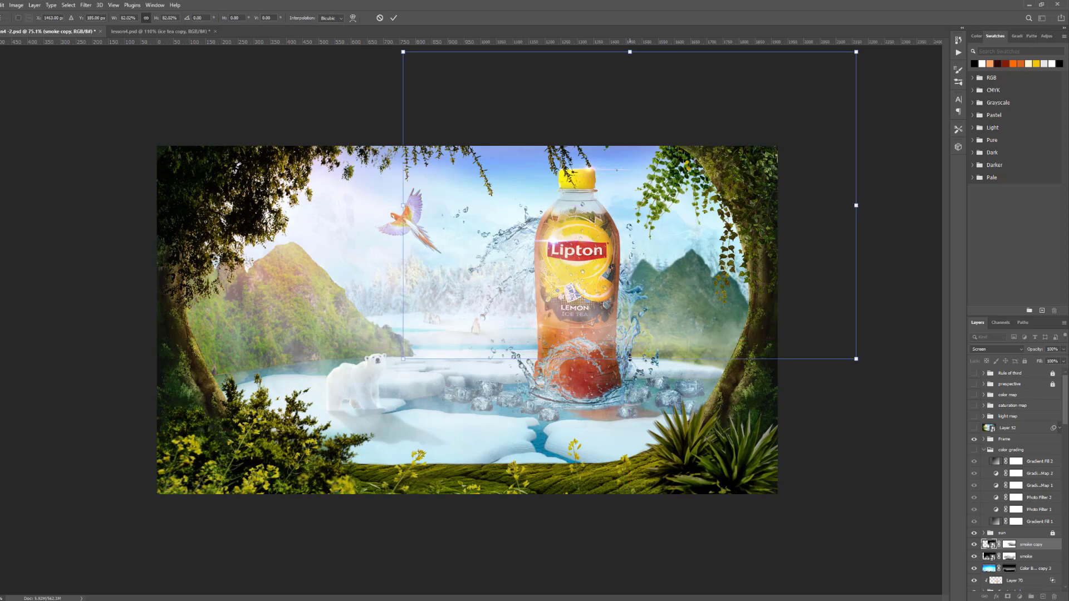
Stretch the smoke copy downward to the ice cubes and upward to about 104% height, and apply the transform
{"action": "left_click_drag", "start_coordinate": [630, 359], "coordinate": [630, 392]}
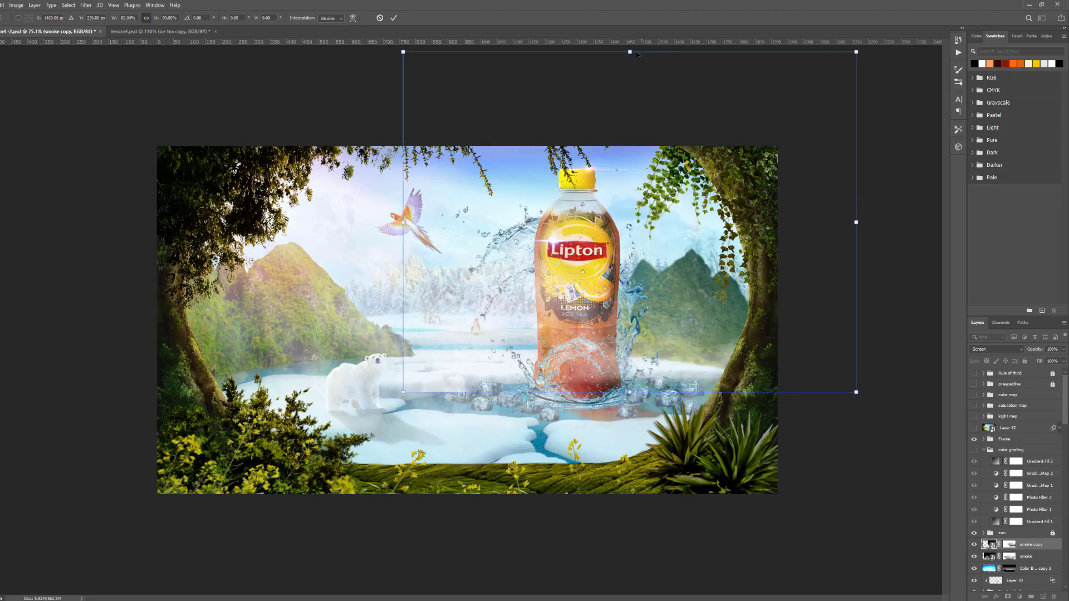
{"action": "left_click_drag", "start_coordinate": [630, 52], "coordinate": [643, 3]}
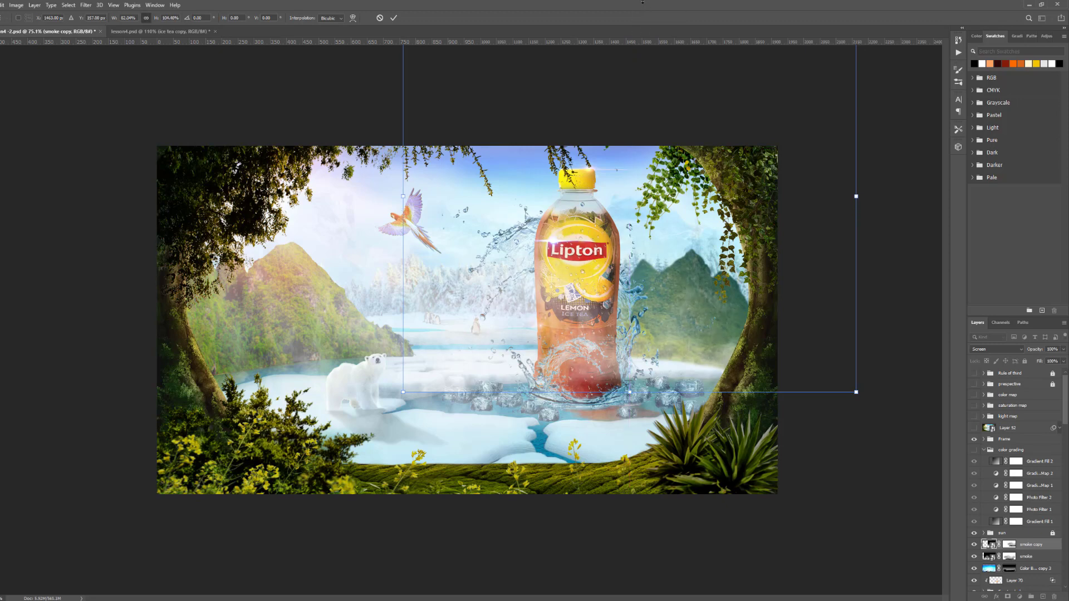
{"action": "left_click", "coordinate": [394, 18]}
{"action": "scroll", "coordinate": [703, 475], "scroll_direction": "up", "scroll_amount": 1}
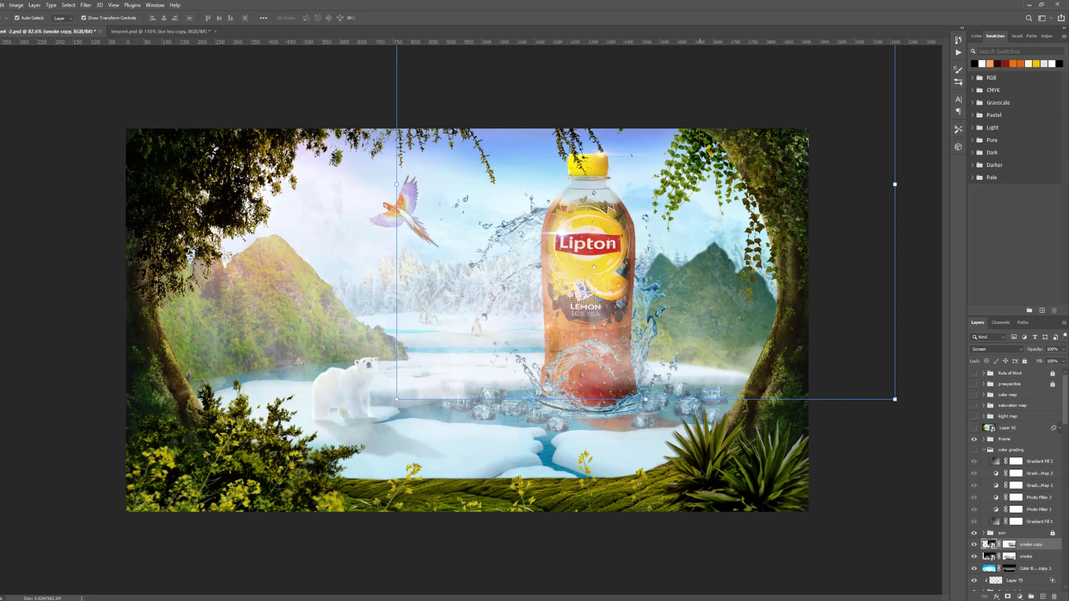
Paint on the smoke copy's mask to fade its lower edge around the ice cubes and the ice between bear and bottle
{"action": "left_click", "coordinate": [850, 474]}
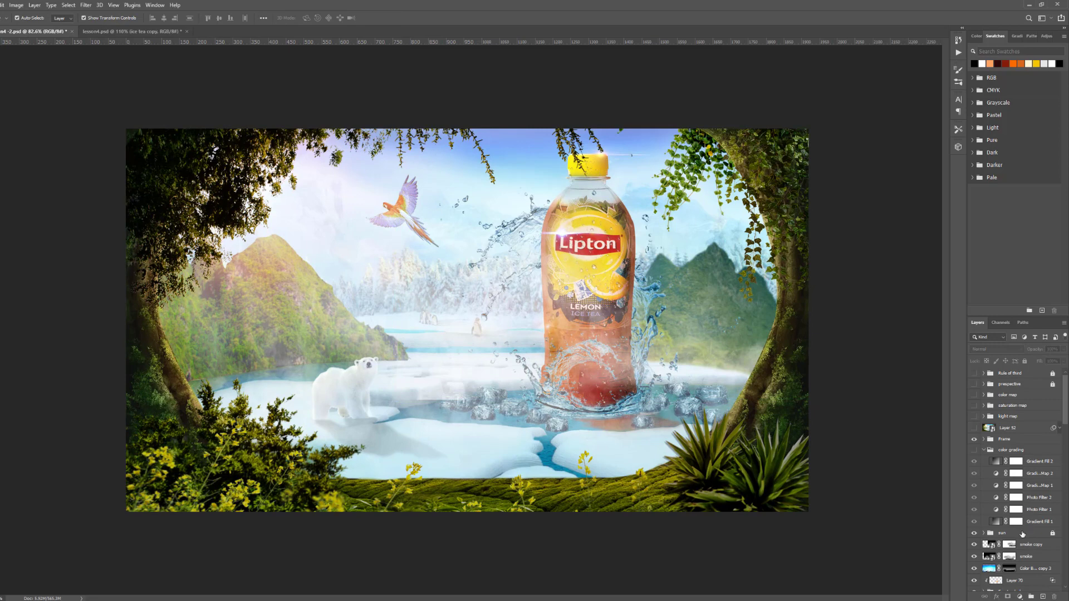
{"action": "left_click", "coordinate": [1009, 545]}
{"action": "key", "text": "b"}
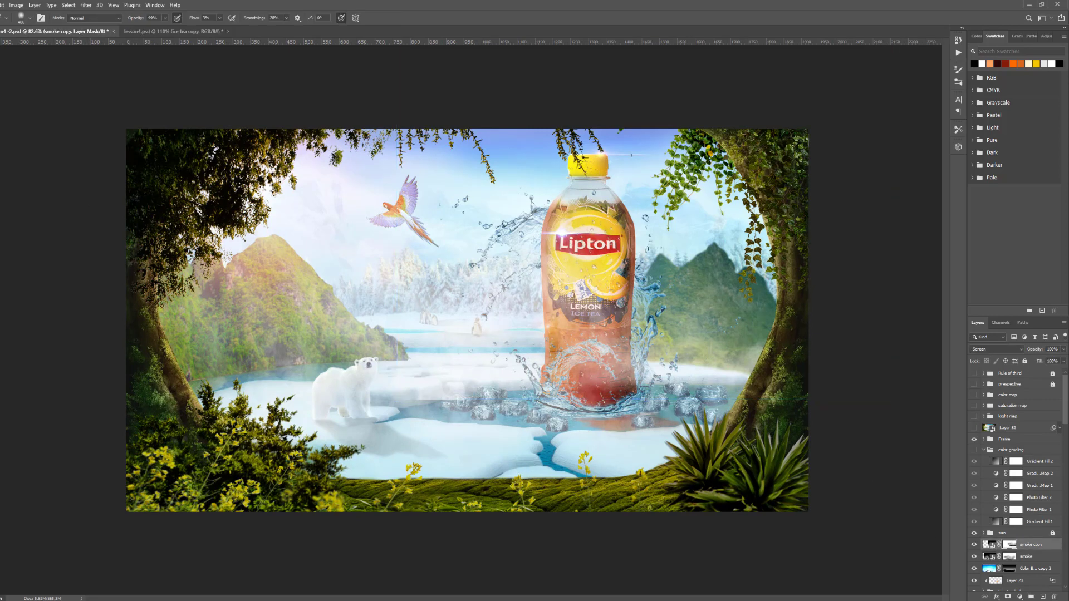
{"action": "mouse_move", "coordinate": [473, 466]}
{"action": "left_mouse_down"}
{"action": "mouse_move", "coordinate": [448, 299]}
{"action": "mouse_move", "coordinate": [441, 389]}
{"action": "mouse_move", "coordinate": [427, 404]}
{"action": "mouse_move", "coordinate": [430, 370]}
{"action": "left_mouse_up"}
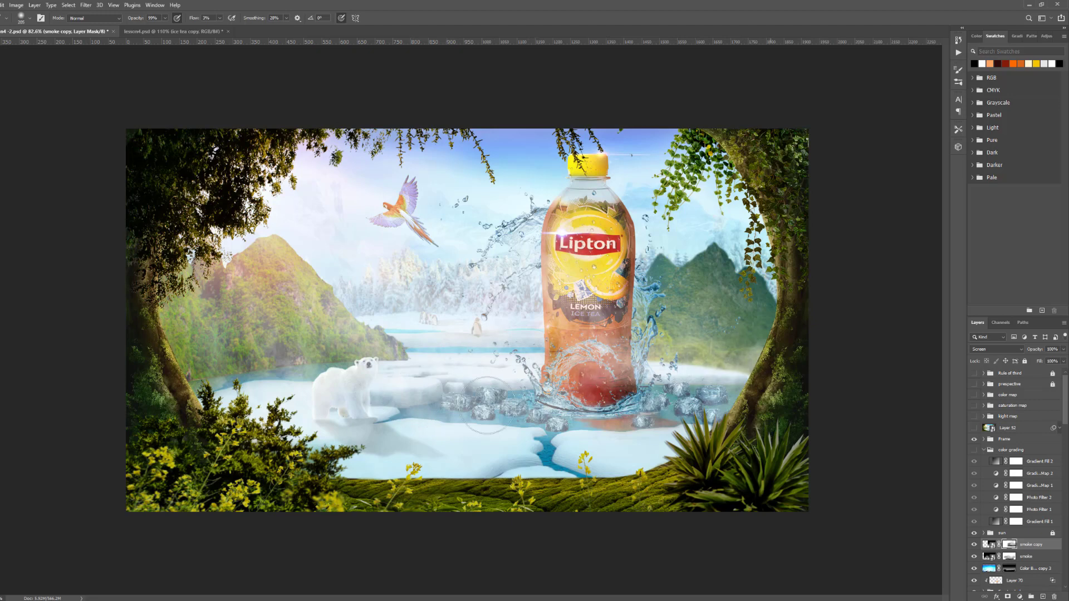
{"action": "scroll", "coordinate": [607, 331], "scroll_direction": "up", "scroll_amount": 3}
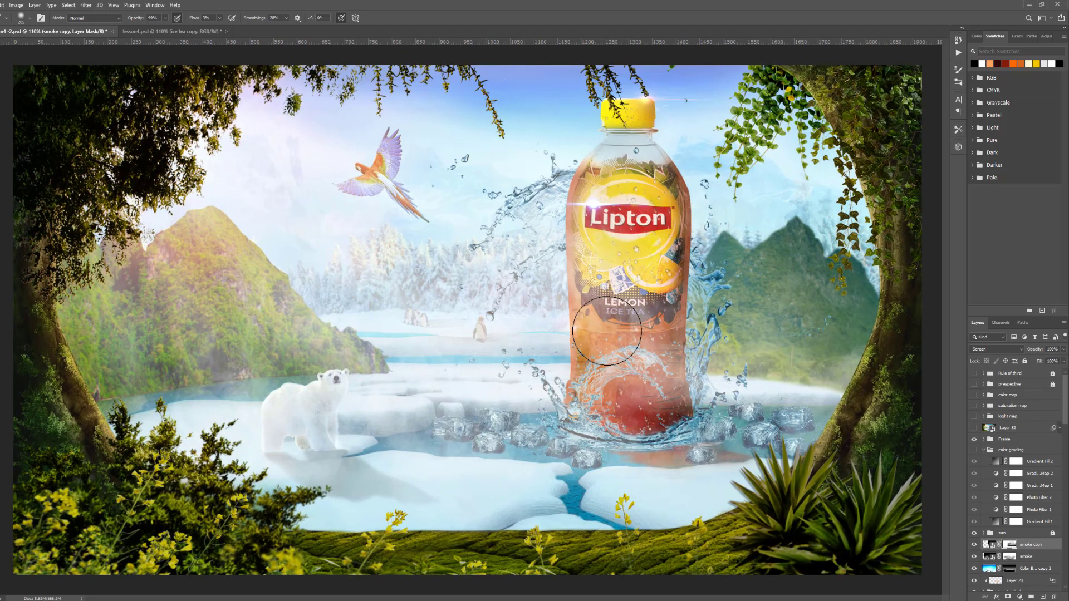
{"action": "scroll", "coordinate": [607, 331], "scroll_direction": "down", "scroll_amount": 2}
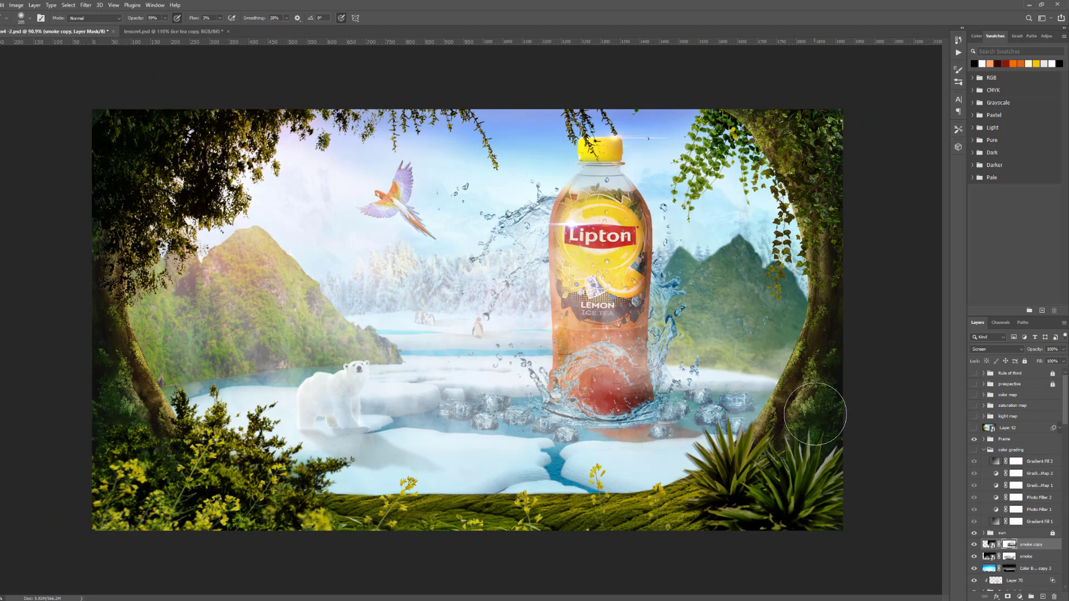
Compare the scene with the original smoke layer hidden and shown, and select that layer's mask
{"action": "left_click", "coordinate": [975, 557]}
{"action": "left_click", "coordinate": [974, 557]}
{"action": "left_click", "coordinate": [1010, 556]}
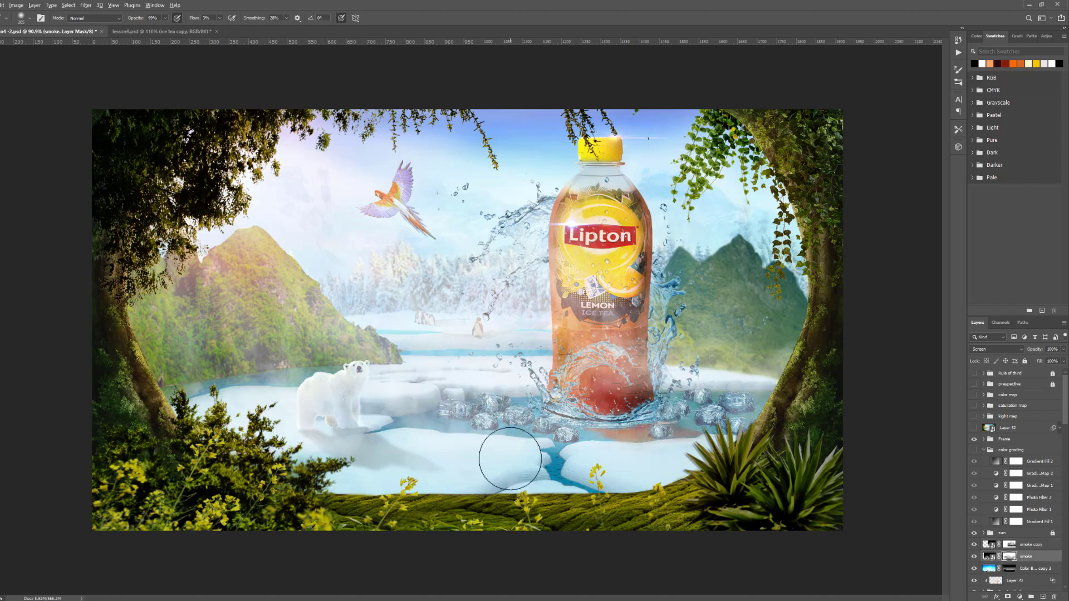
Enlarge the brush and retouch the smoke copy's mask from the snowy forest down to the bottle's base
{"action": "key", "text": "bracketright"}
{"action": "key", "text": "bracketright"}
{"action": "key", "text": "bracketright"}
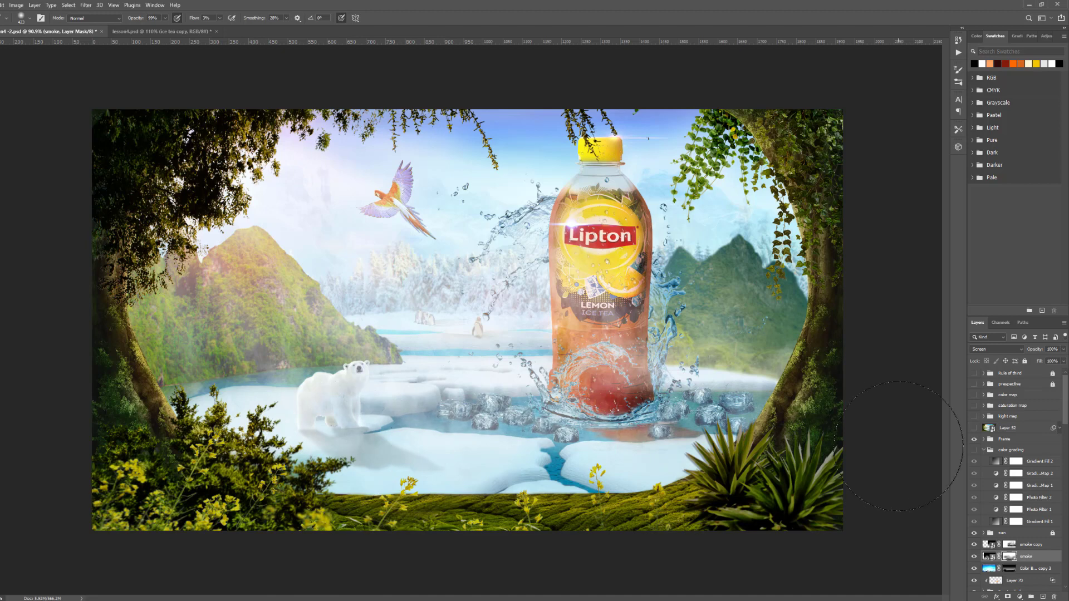
{"action": "left_click", "coordinate": [1010, 544]}
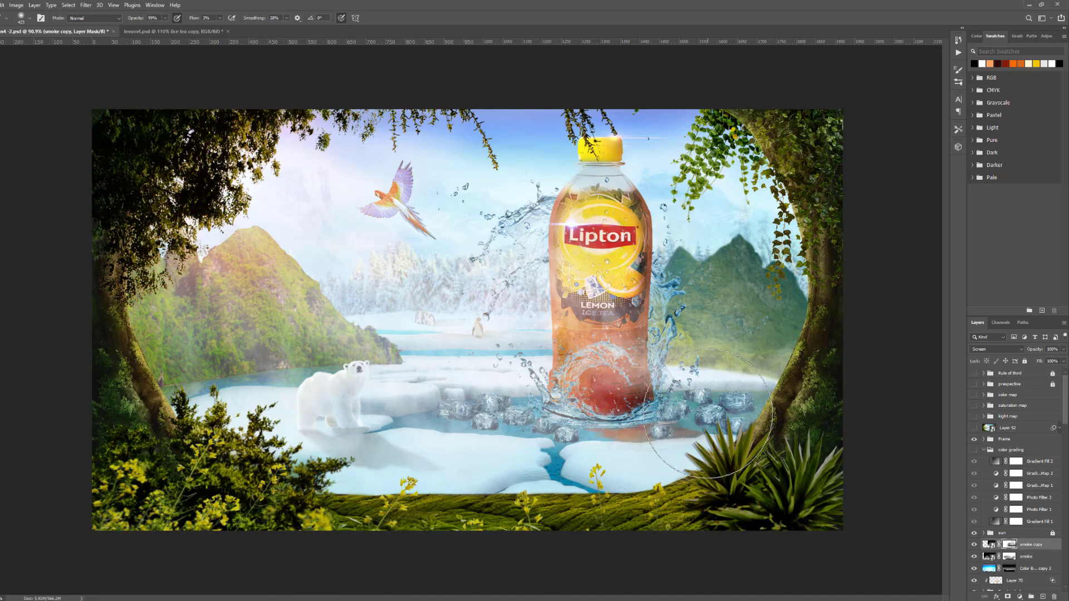
{"action": "mouse_move", "coordinate": [466, 274]}
{"action": "left_mouse_down"}
{"action": "mouse_move", "coordinate": [495, 223]}
{"action": "mouse_move", "coordinate": [423, 214]}
{"action": "mouse_move", "coordinate": [741, 261]}
{"action": "mouse_move", "coordinate": [513, 274]}
{"action": "mouse_move", "coordinate": [489, 262]}
{"action": "mouse_move", "coordinate": [412, 445]}
{"action": "mouse_move", "coordinate": [759, 365]}
{"action": "mouse_move", "coordinate": [808, 329]}
{"action": "mouse_move", "coordinate": [589, 446]}
{"action": "left_mouse_up"}
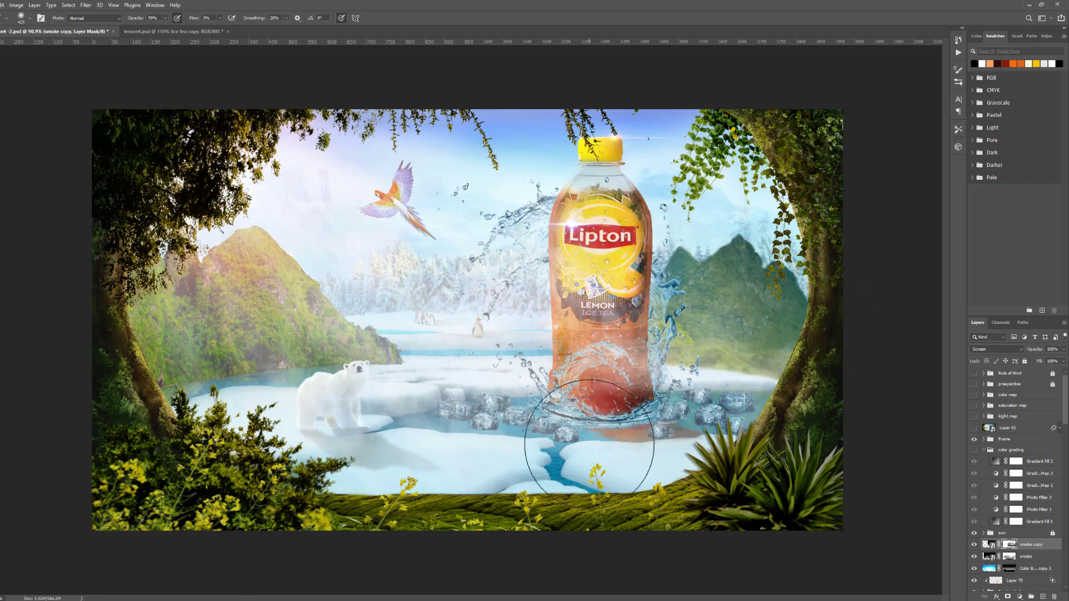
{"action": "scroll", "coordinate": [544, 334], "scroll_direction": "down", "scroll_amount": 2}
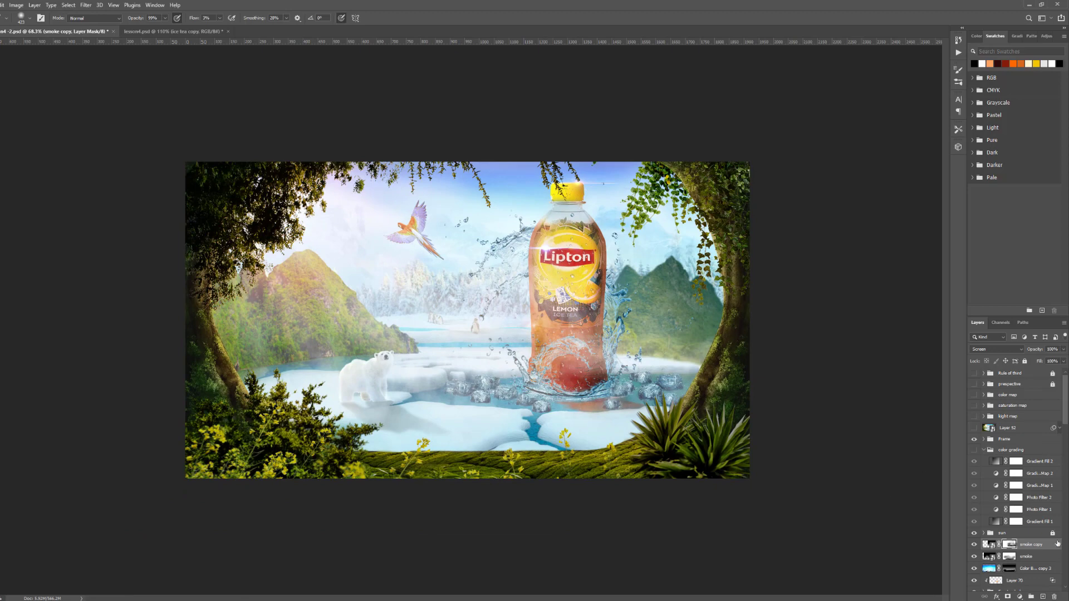
Duplicate the smoke copy and move the duplicate down the layer stack, directly above the Color Balance 1 copy 2 layer
{"action": "key", "text": "ctrl+j"}
{"action": "key", "text": "ctrl+j"}
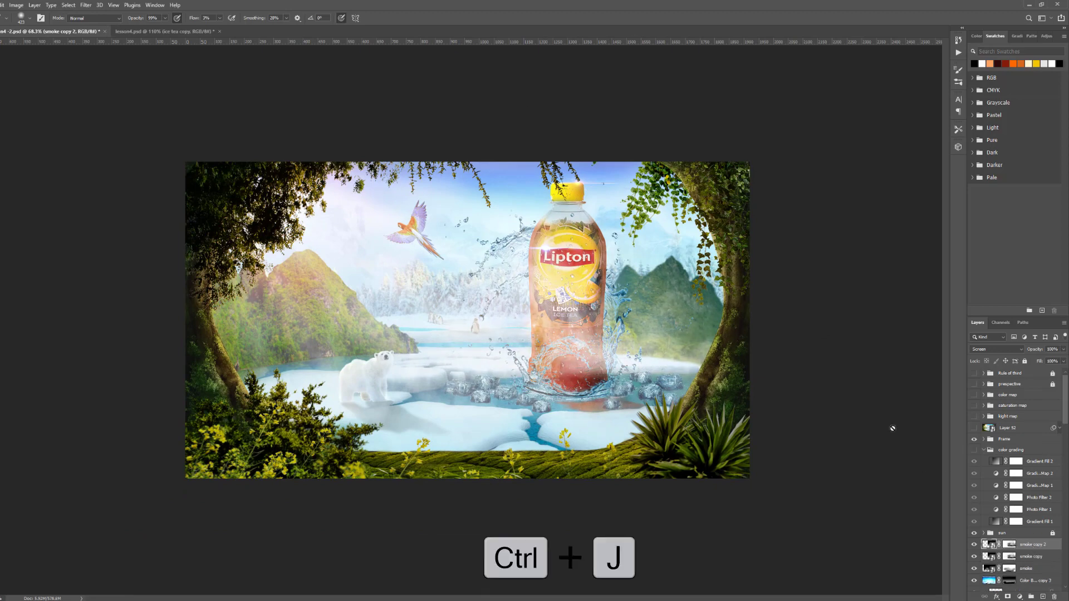
{"action": "scroll", "coordinate": [1019, 507], "scroll_direction": "down", "scroll_amount": 3}
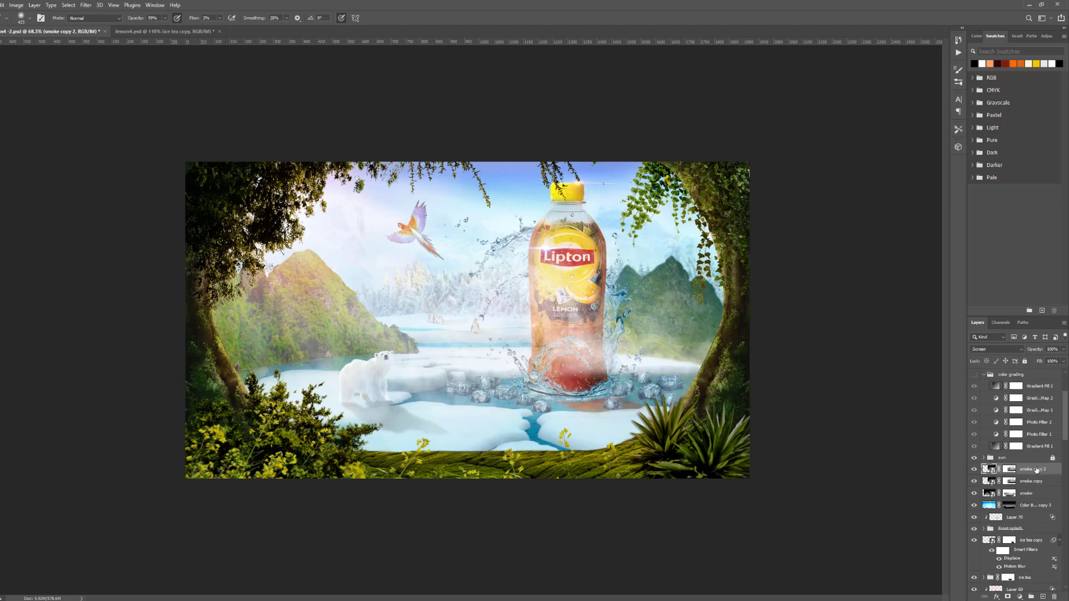
{"action": "left_click_drag", "start_coordinate": [1036, 473], "coordinate": [1042, 544]}
{"action": "key", "text": "ctrl+plus"}
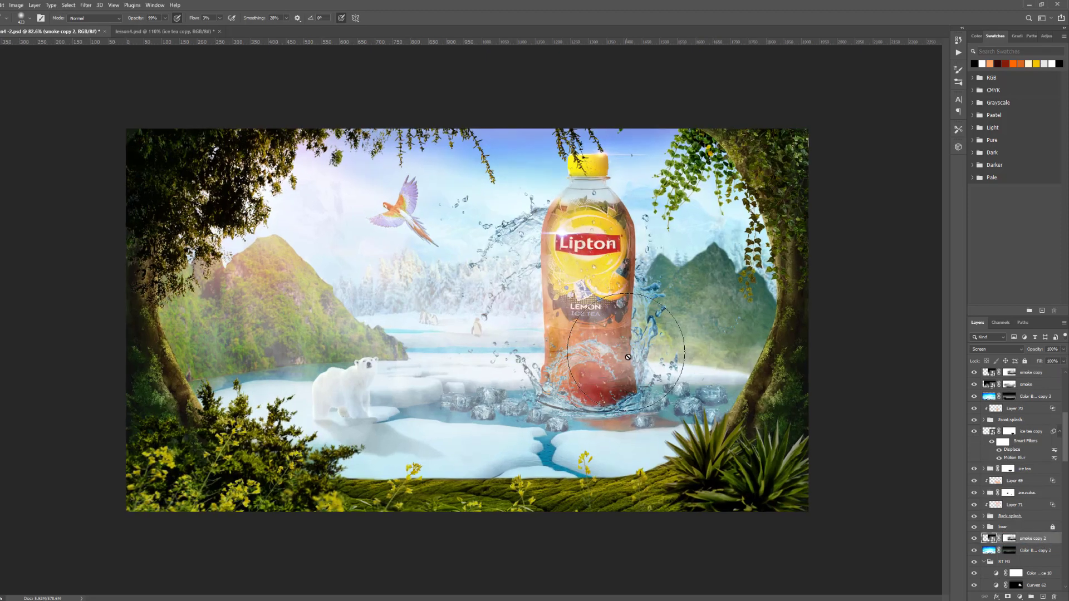
Shift the smoke copy layer to the left and slightly upward over the scene
{"action": "scroll", "coordinate": [628, 357], "scroll_direction": "up", "scroll_amount": 1}
{"action": "key", "text": "v"}
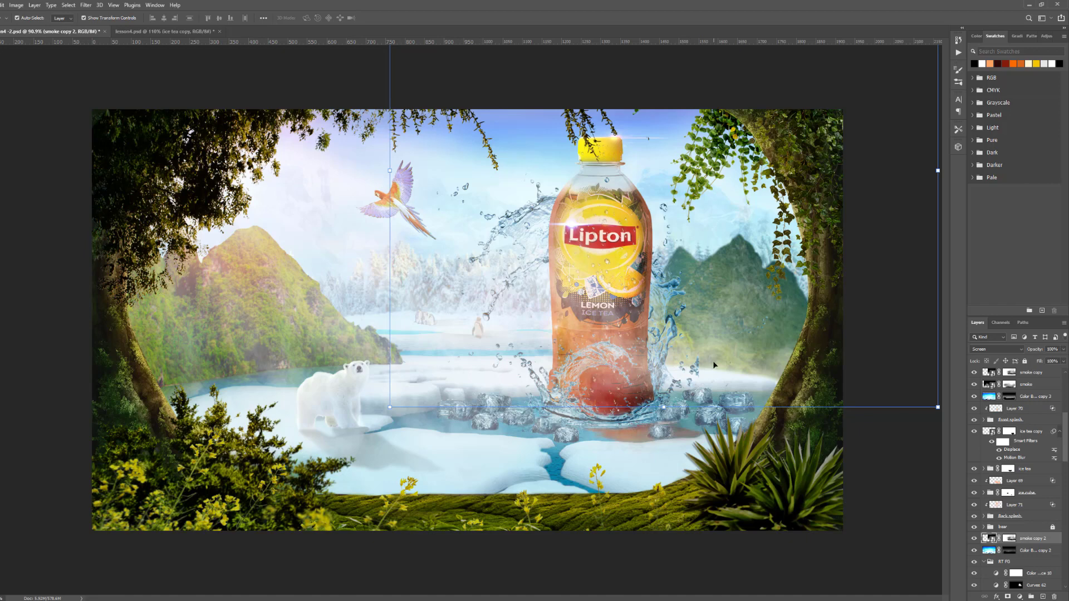
{"action": "left_click_drag", "start_coordinate": [714, 365], "coordinate": [599, 353]}
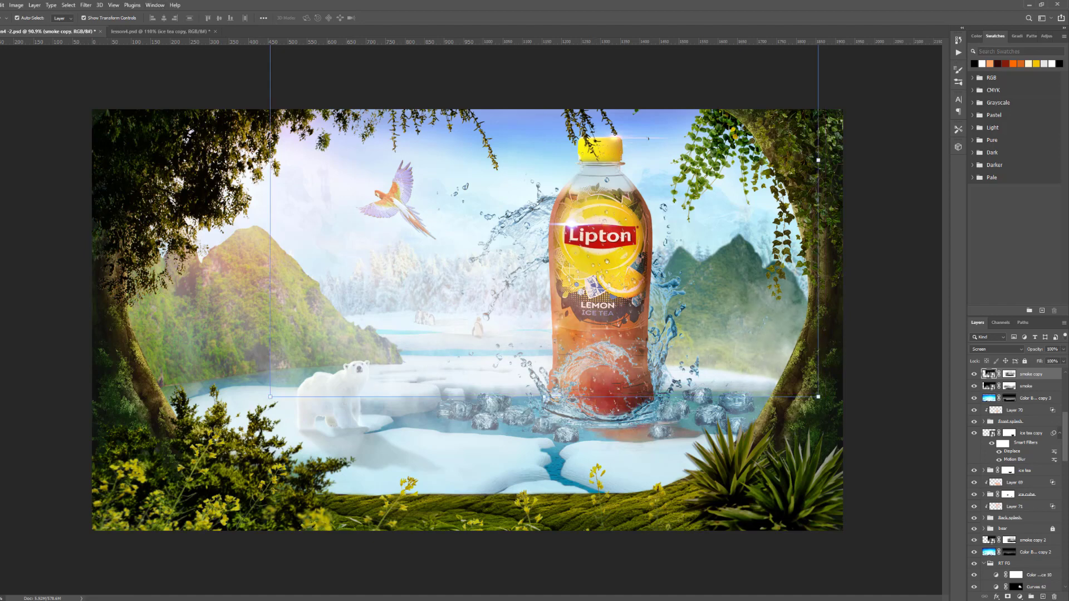
Select the smoke copy 2 layer's mask for painting and raise the brush flow
{"action": "left_click", "coordinate": [1010, 541]}
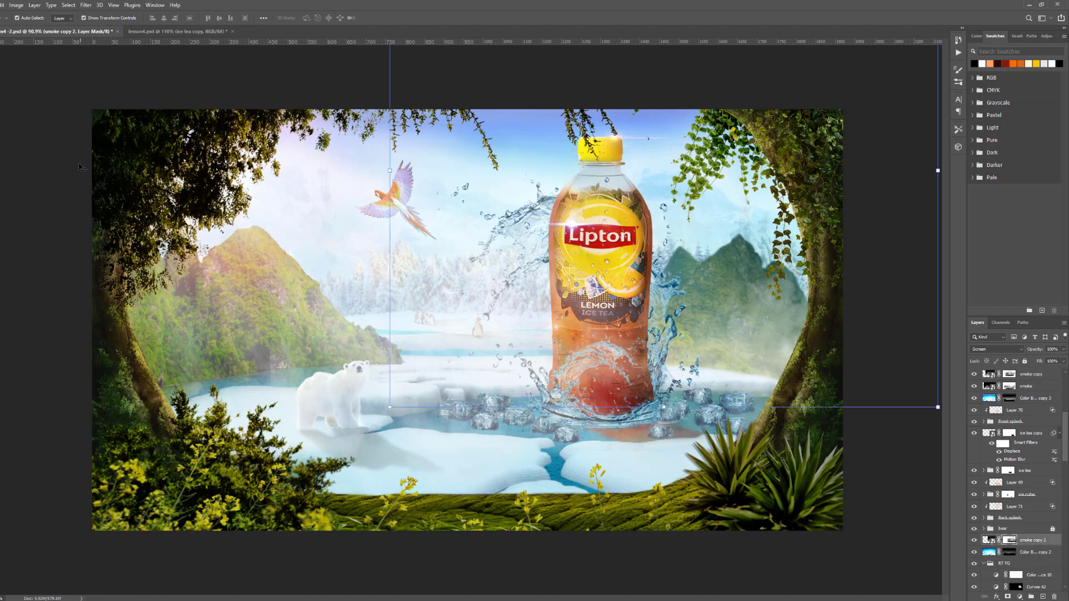
{"action": "key", "text": "b"}
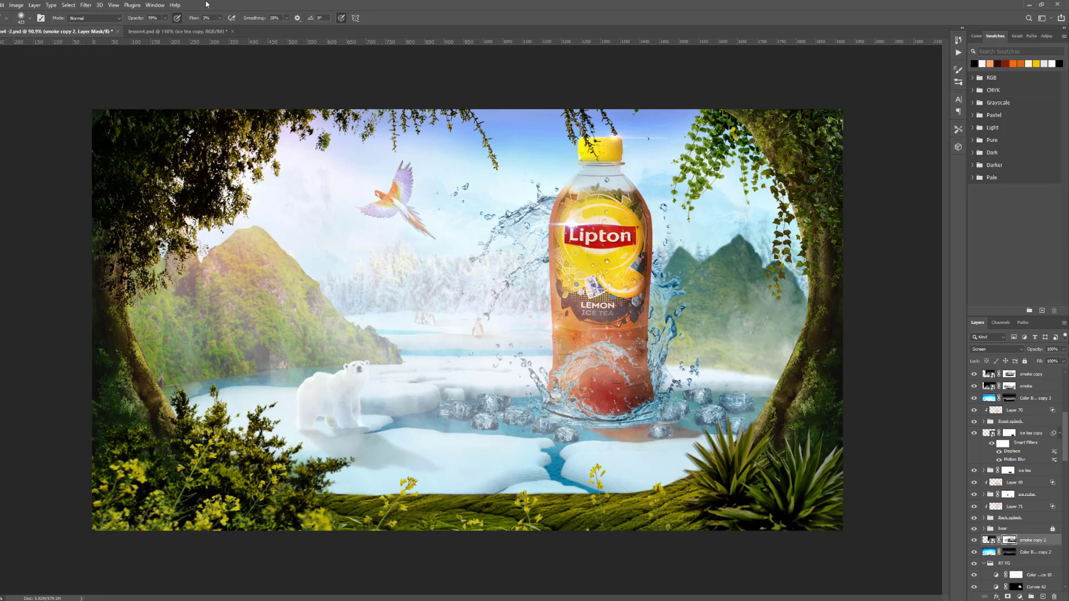
{"action": "left_click", "coordinate": [220, 19]}
{"action": "left_click_drag", "start_coordinate": [221, 31], "coordinate": [223, 31]}
Compare the scene with the smoke copy 2 layer and the smoke copy layer each hidden and shown
{"action": "left_click", "coordinate": [974, 540]}
{"action": "left_click", "coordinate": [974, 540]}
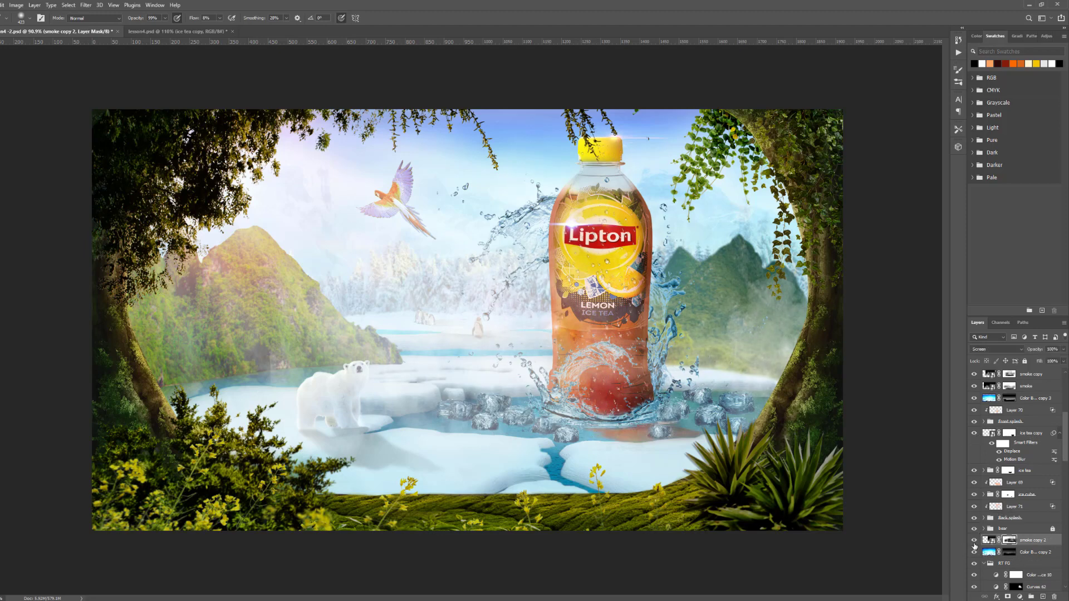
{"action": "left_click", "coordinate": [974, 540]}
{"action": "left_click", "coordinate": [974, 540]}
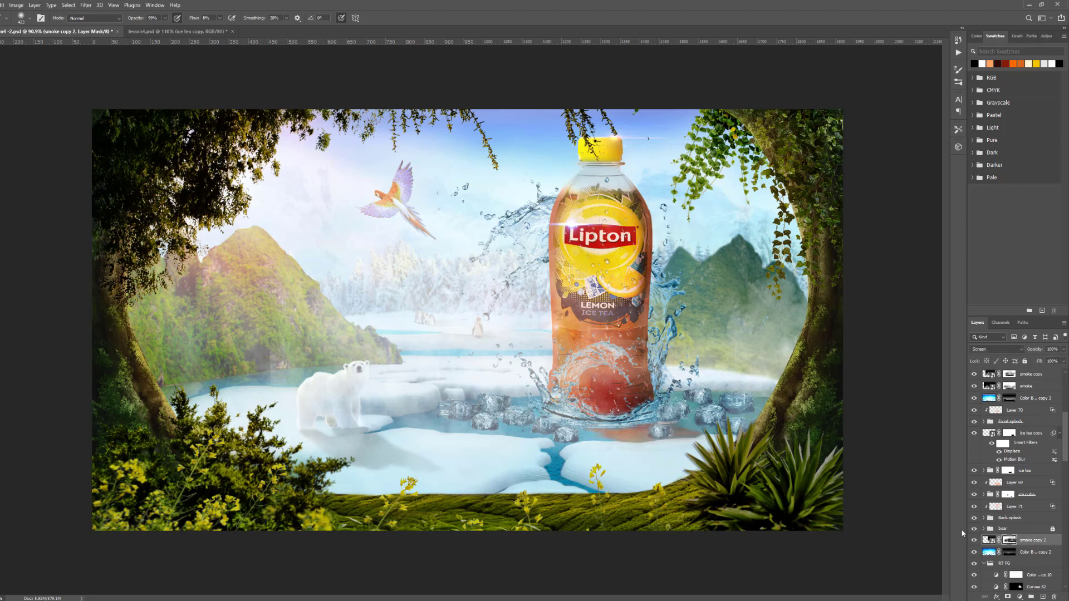
{"action": "scroll", "coordinate": [1014, 447], "scroll_direction": "up", "scroll_amount": 3}
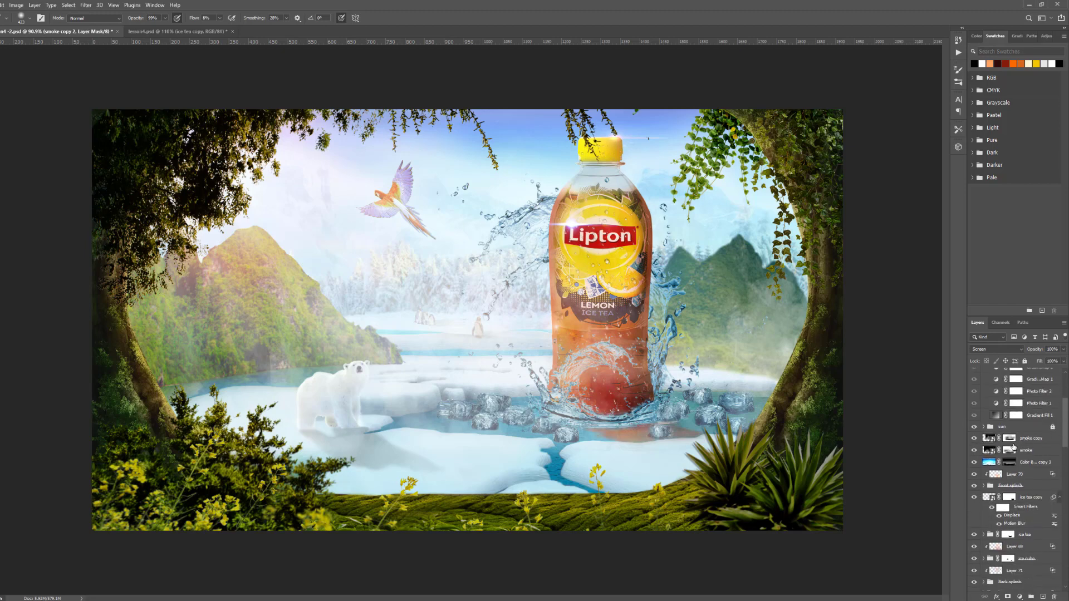
{"action": "left_click", "coordinate": [974, 440]}
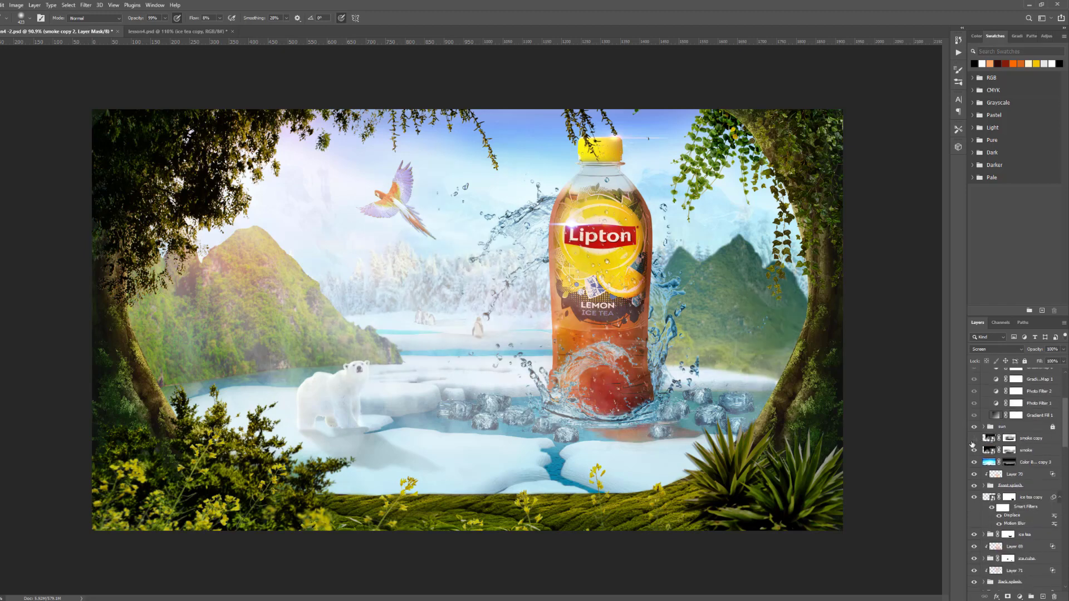
{"action": "left_click", "coordinate": [974, 438]}
Paint on the smoke copy layer's mask over both green mountains and the icy water between bear and bottle
{"action": "left_click", "coordinate": [1009, 439]}
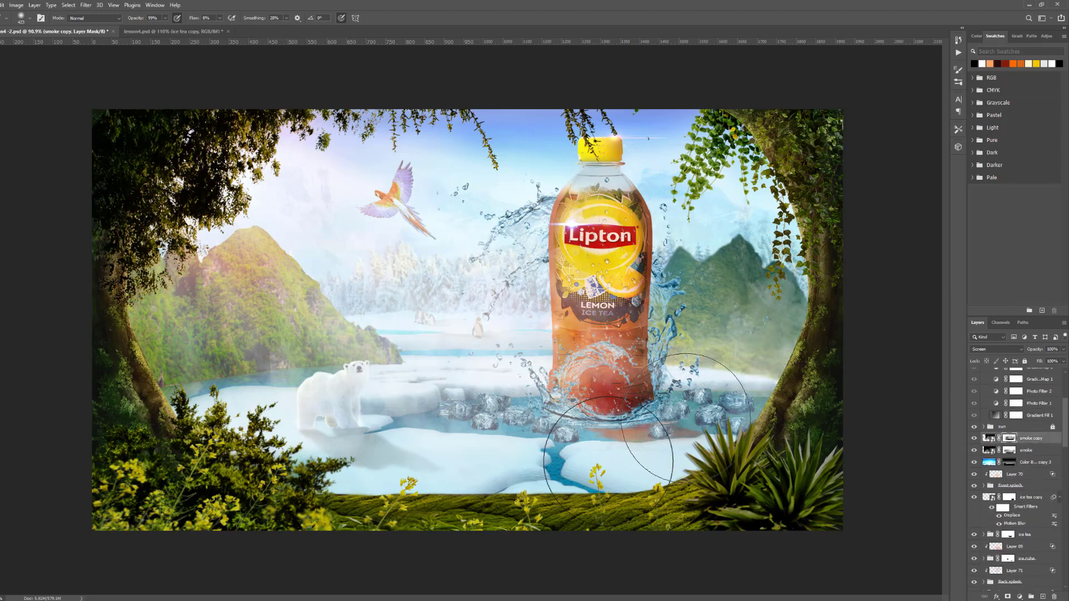
{"action": "left_click_drag", "start_coordinate": [274, 298], "coordinate": [276, 309]}
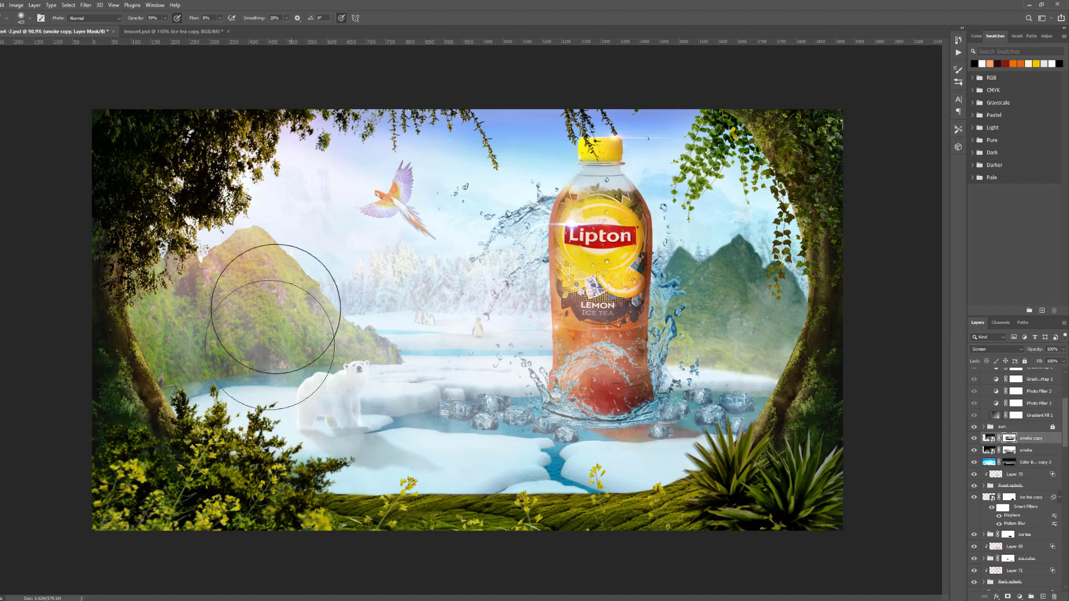
{"action": "mouse_move", "coordinate": [270, 345]}
{"action": "left_mouse_down"}
{"action": "mouse_move", "coordinate": [279, 312]}
{"action": "mouse_move", "coordinate": [256, 362]}
{"action": "mouse_move", "coordinate": [266, 378]}
{"action": "left_mouse_up"}
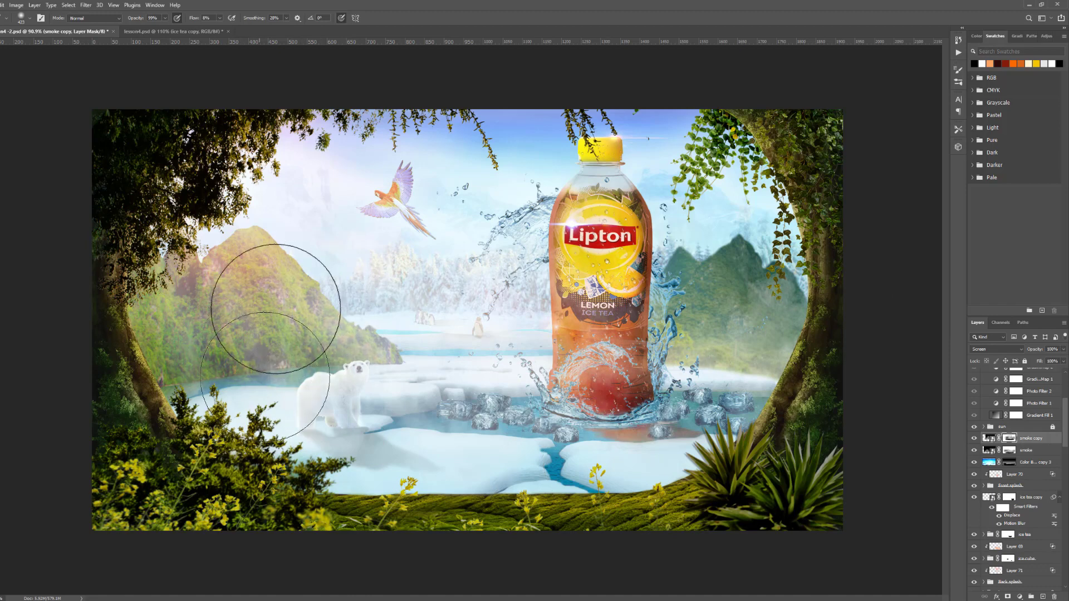
{"action": "left_click_drag", "start_coordinate": [276, 310], "coordinate": [275, 298]}
{"action": "mouse_move", "coordinate": [835, 262]}
{"action": "left_mouse_down"}
{"action": "mouse_move", "coordinate": [779, 290]}
{"action": "mouse_move", "coordinate": [772, 254]}
{"action": "mouse_move", "coordinate": [763, 301]}
{"action": "left_mouse_up"}
{"action": "left_click_drag", "start_coordinate": [473, 356], "coordinate": [421, 324]}
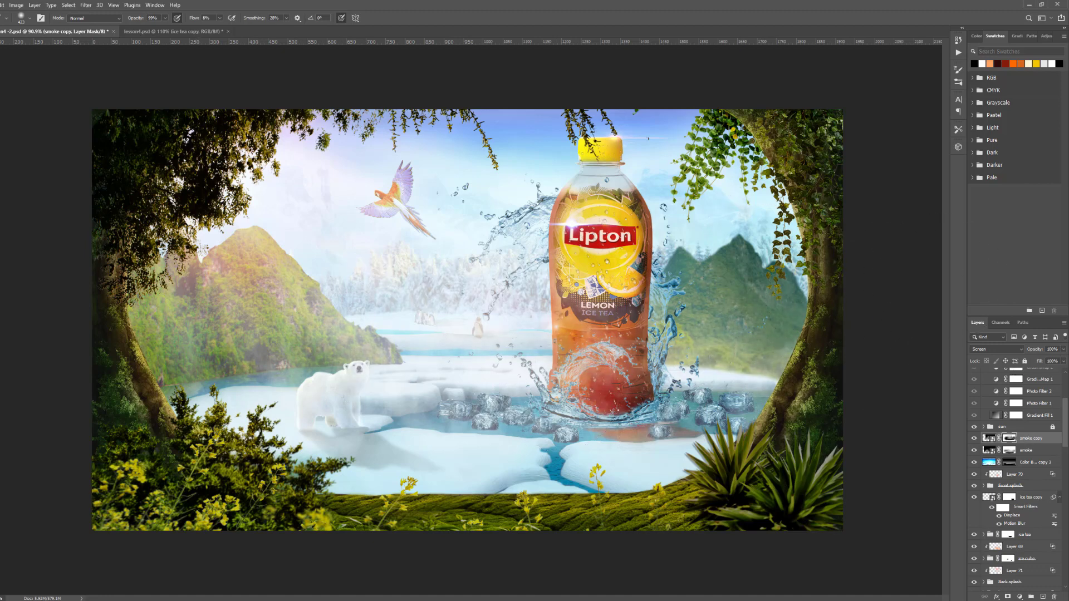
Toggle the original smoke layer's visibility to judge its effect, and select its mask
{"action": "left_click", "coordinate": [975, 451]}
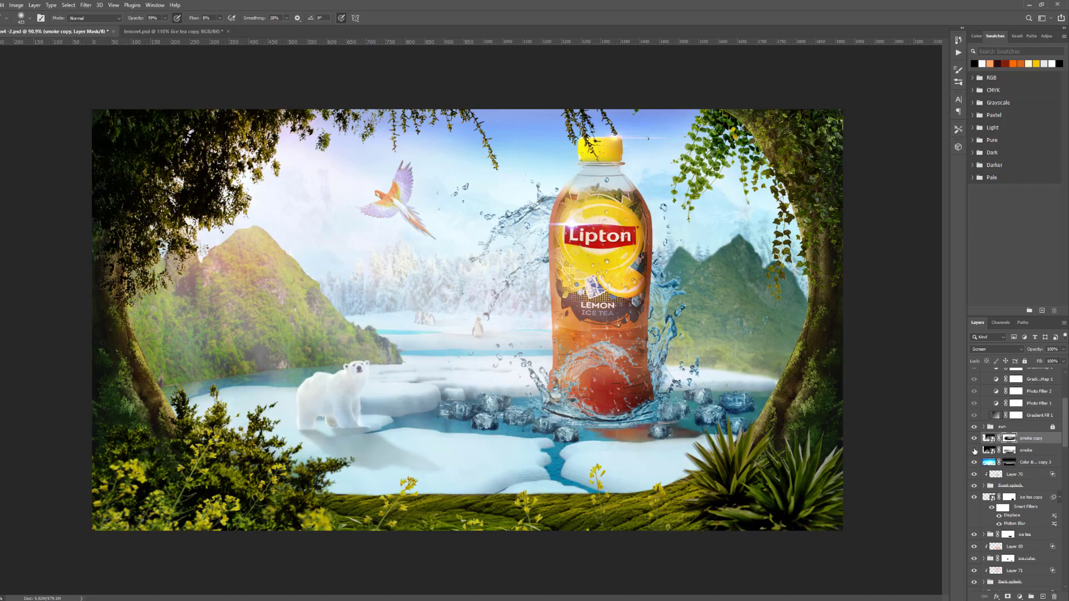
{"action": "left_click", "coordinate": [974, 451]}
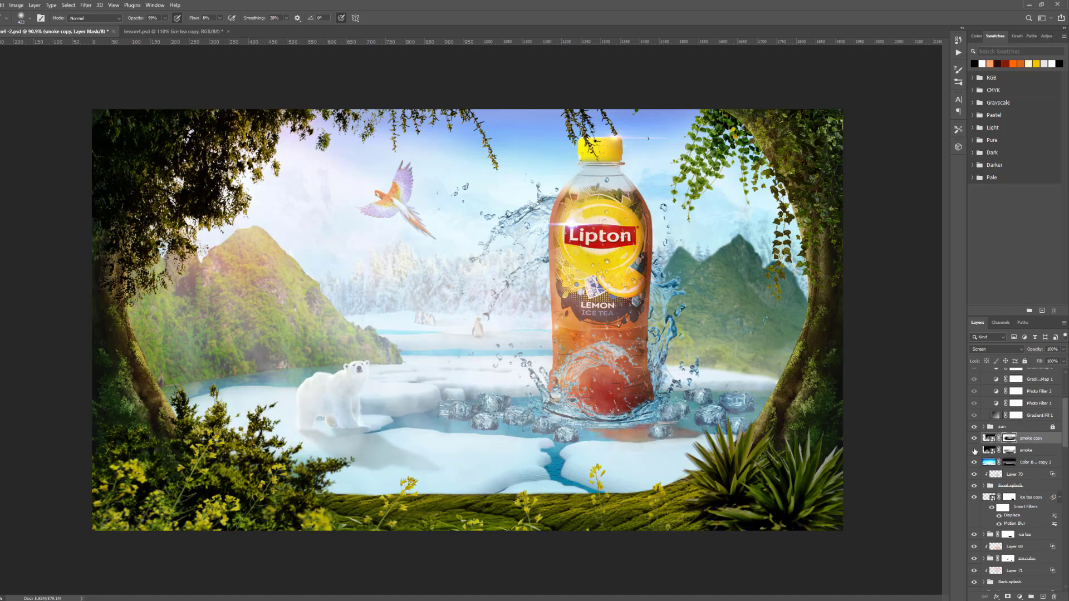
{"action": "left_click", "coordinate": [975, 451]}
{"action": "left_click", "coordinate": [1009, 450]}
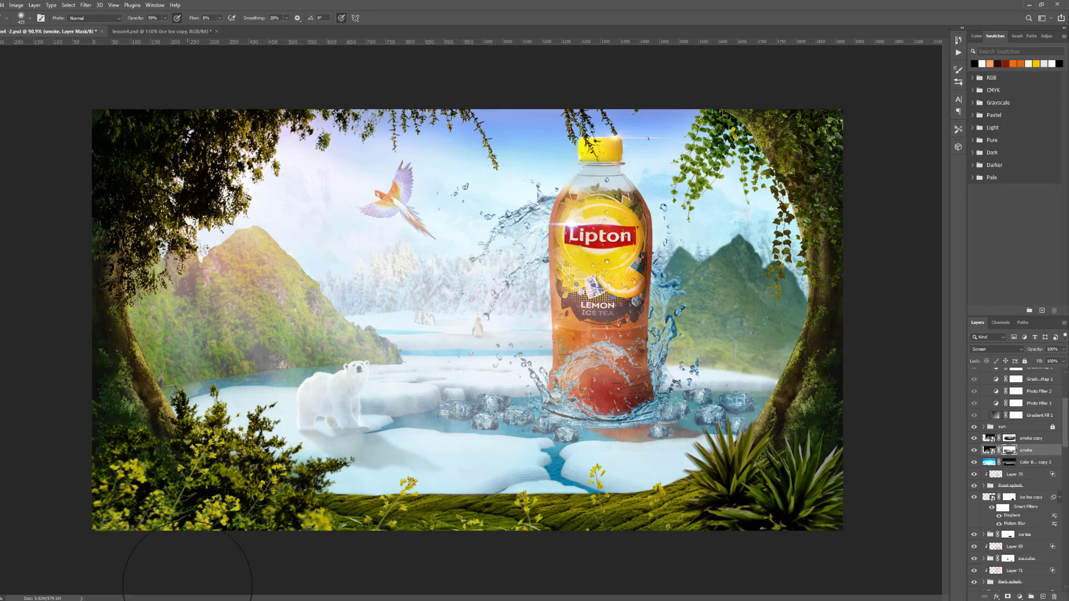
Review the whole composite, check the smoke copy 2 mask, and deselect all layers
{"action": "scroll", "coordinate": [238, 334], "scroll_direction": "down", "scroll_amount": 5}
{"action": "scroll", "coordinate": [733, 426], "scroll_direction": "up", "scroll_amount": 2}
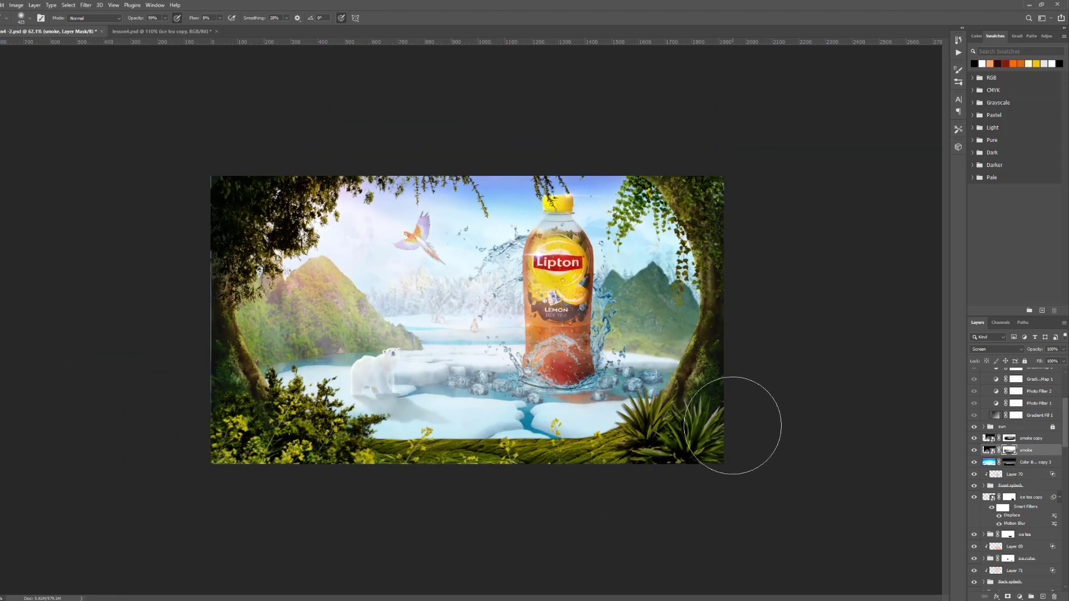
{"action": "scroll", "coordinate": [733, 426], "scroll_direction": "up", "scroll_amount": 4}
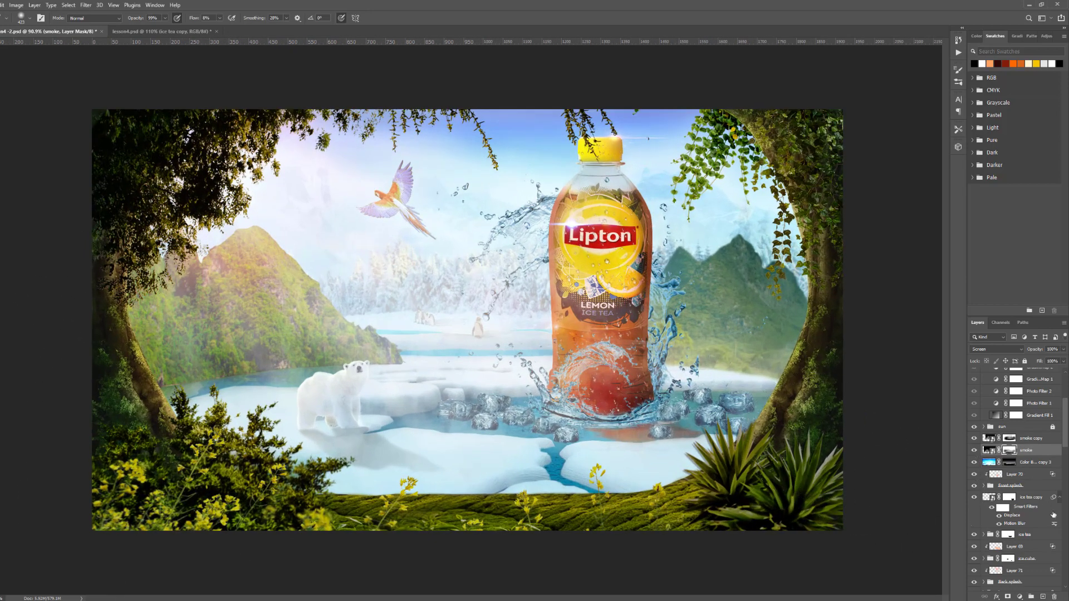
{"action": "scroll", "coordinate": [1054, 515], "scroll_direction": "down", "scroll_amount": 1}
{"action": "scroll", "coordinate": [1068, 440], "scroll_direction": "down", "scroll_amount": 4}
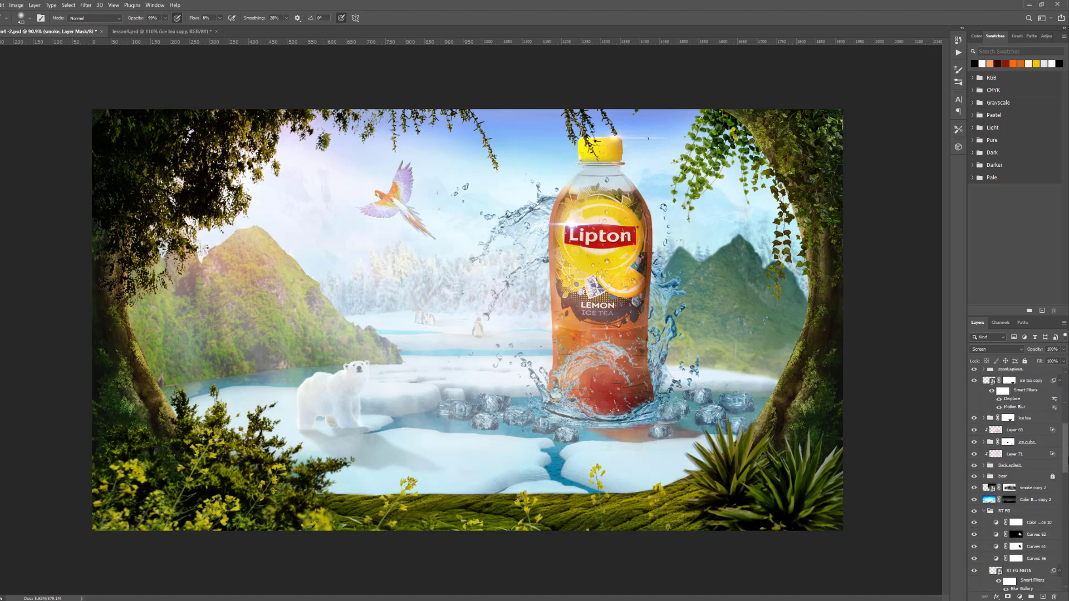
{"action": "left_click", "coordinate": [1013, 489]}
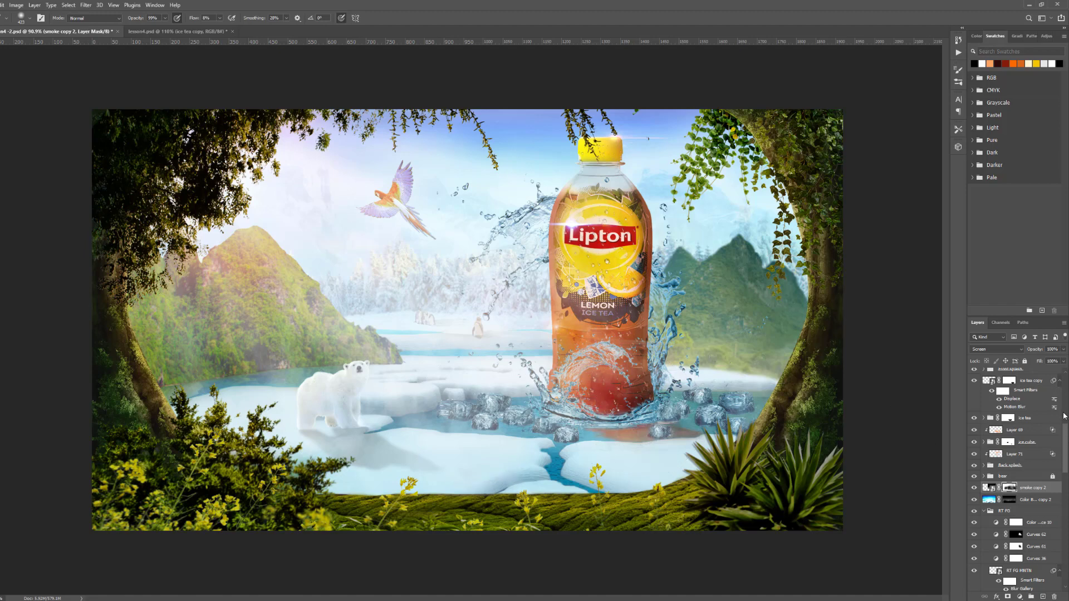
{"action": "scroll", "coordinate": [1068, 443], "scroll_direction": "up", "scroll_amount": 10}
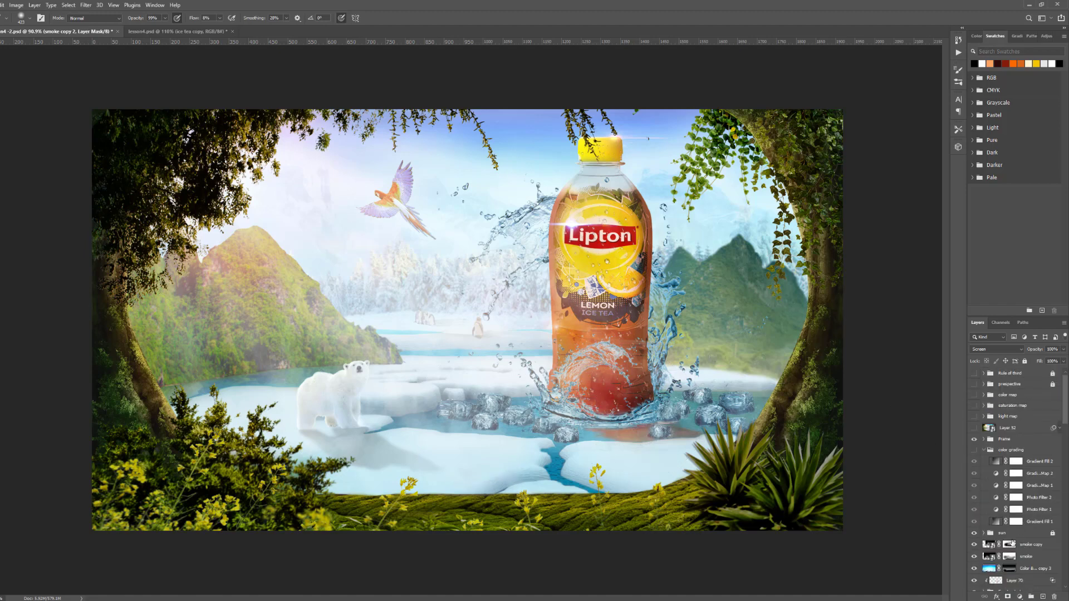
{"action": "key", "text": "ctrl+alt+a"}
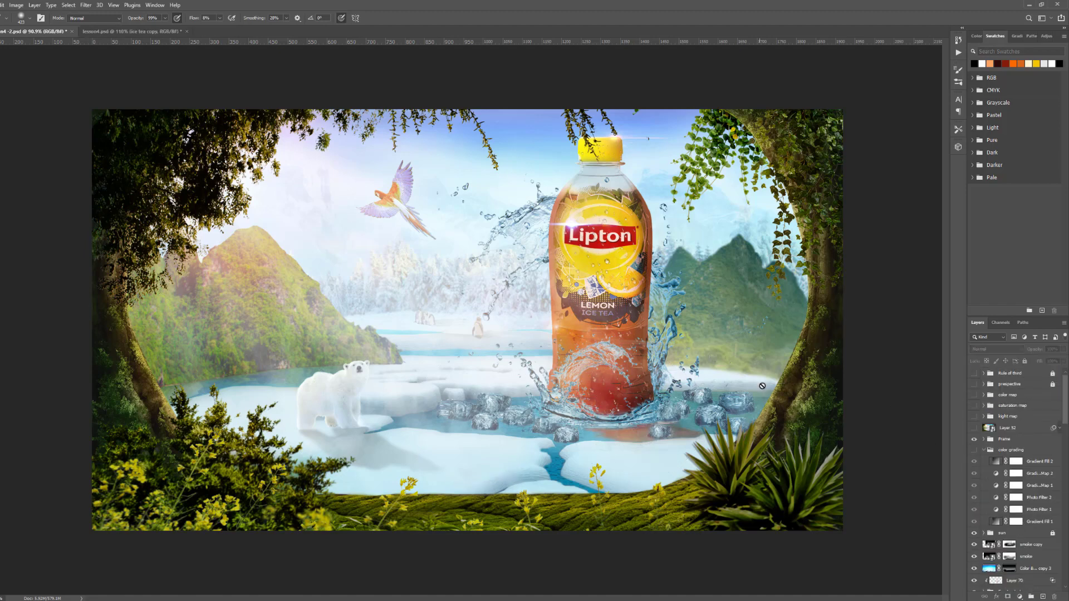
Select the smoke copy layer's mask and examine the haze across the scene at several magnifications
{"action": "left_click", "coordinate": [1009, 544]}
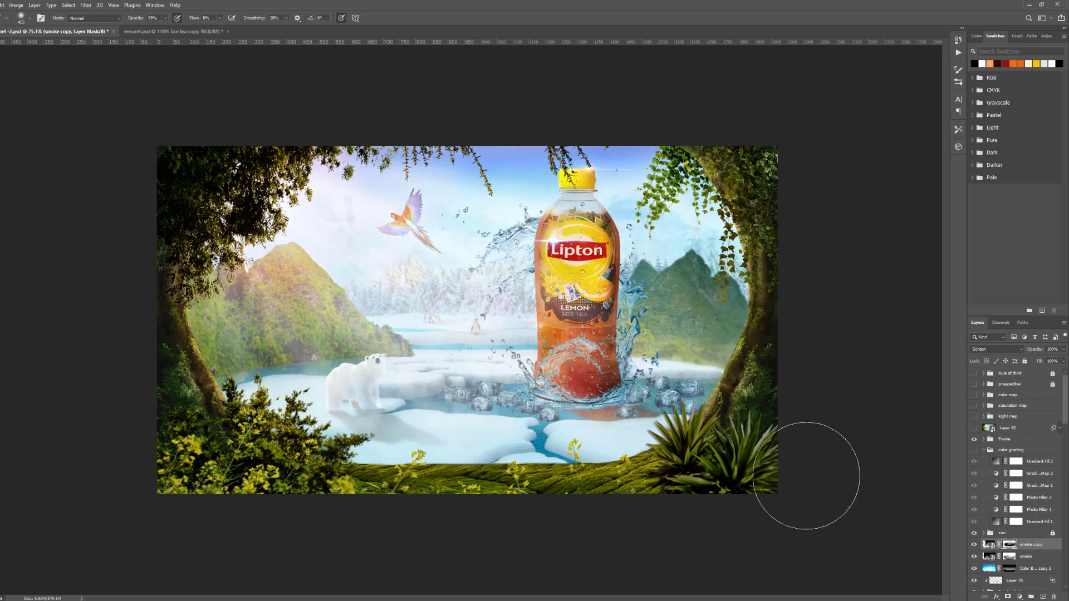
{"action": "key", "text": "ctrl+plus"}
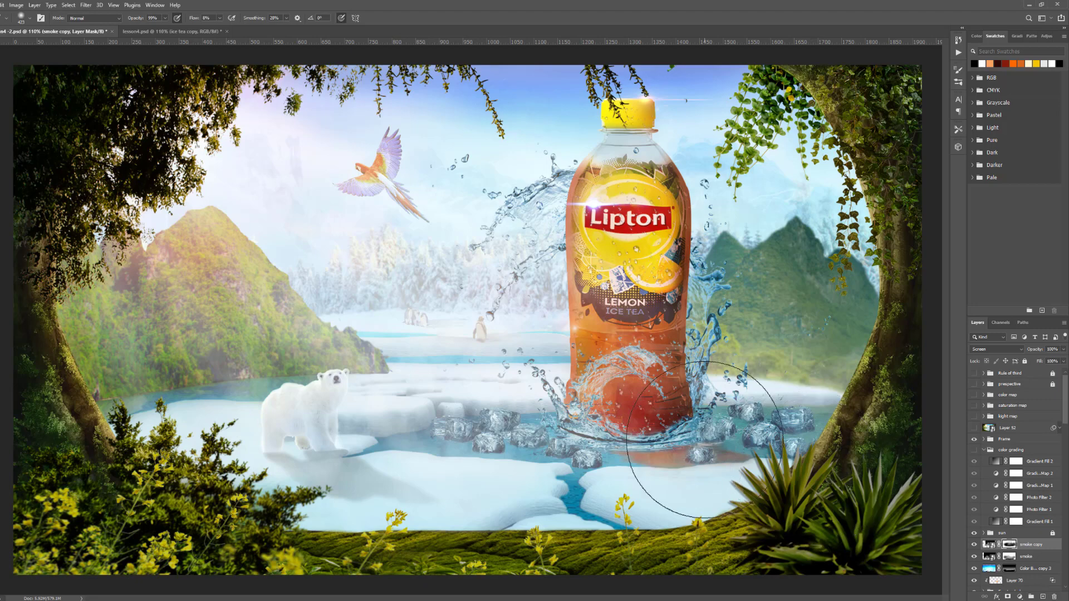
{"action": "key", "text": "ctrl+minus"}
{"action": "key", "text": "ctrl+minus"}
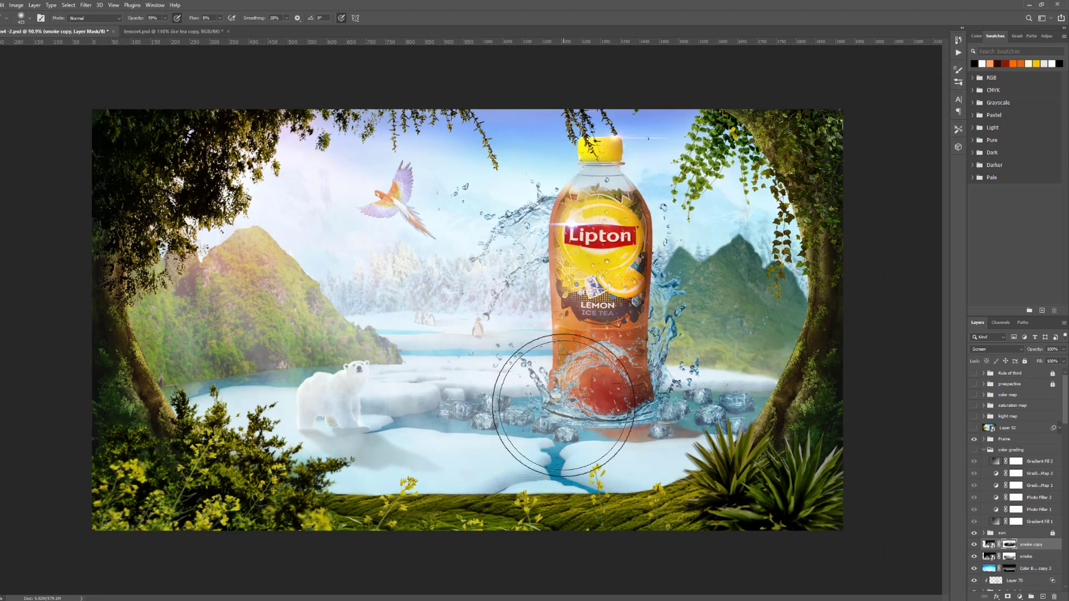
{"action": "key", "text": "ctrl+plus"}
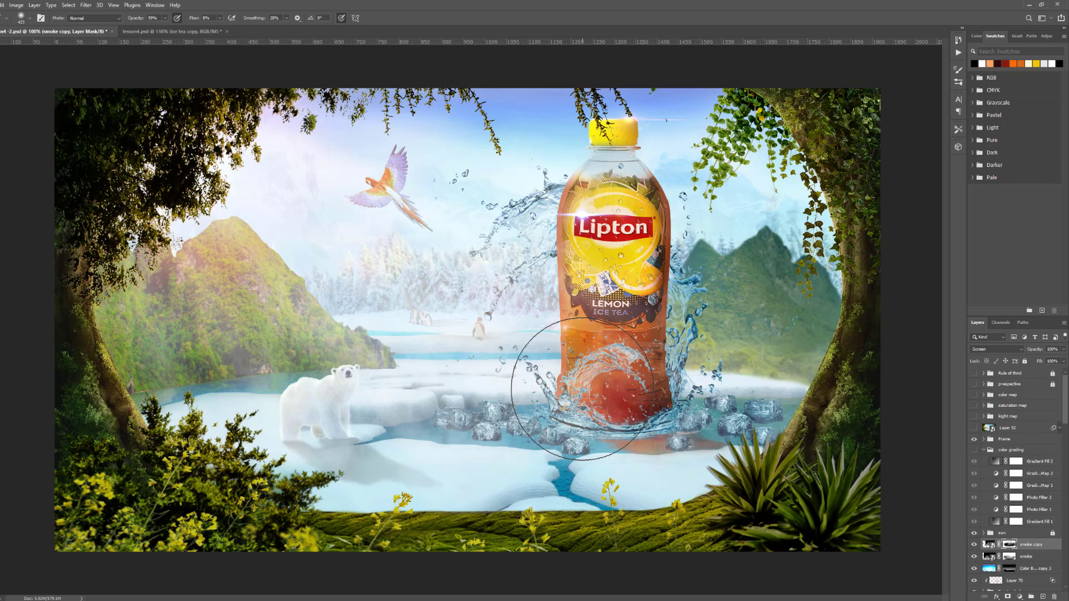
{"action": "scroll", "coordinate": [488, 401], "scroll_direction": "up", "scroll_amount": 2}
{"action": "scroll", "coordinate": [499, 467], "scroll_direction": "down", "scroll_amount": 2}
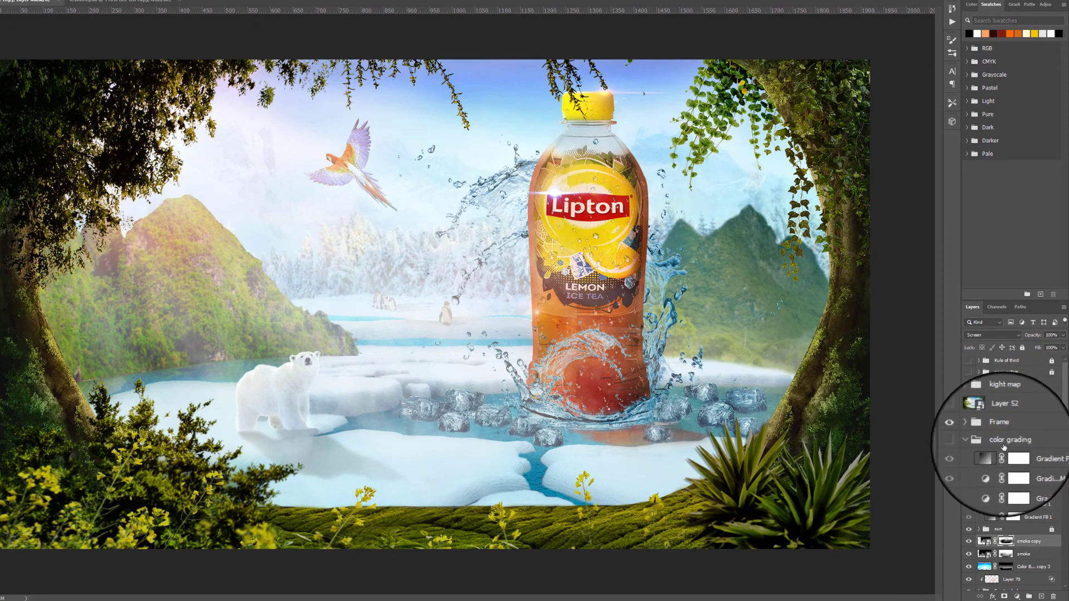
Show the color grading group with only its Gradient Fill 1 layer visible inside it
{"action": "left_click_drag", "start_coordinate": [1016, 453], "coordinate": [1027, 519]}
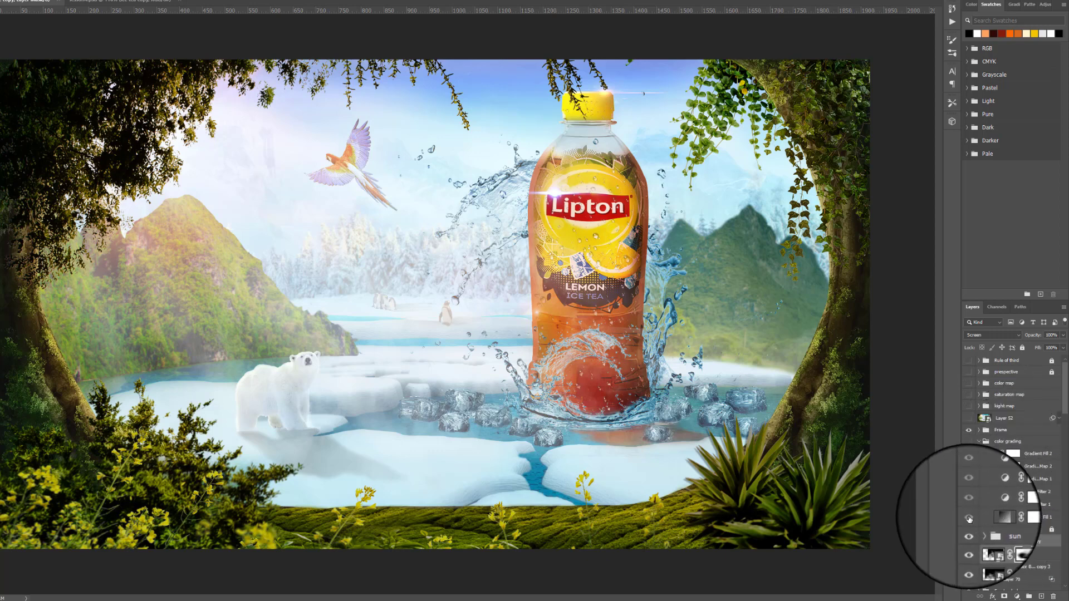
{"action": "left_click", "coordinate": [969, 498]}
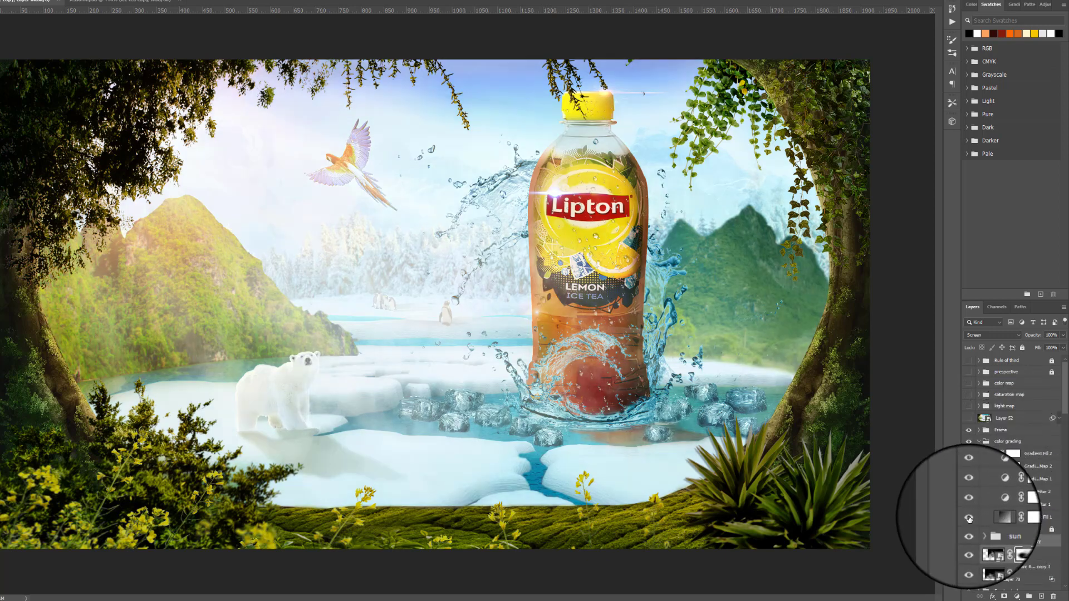
{"action": "left_click_drag", "start_coordinate": [967, 453], "coordinate": [968, 512]}
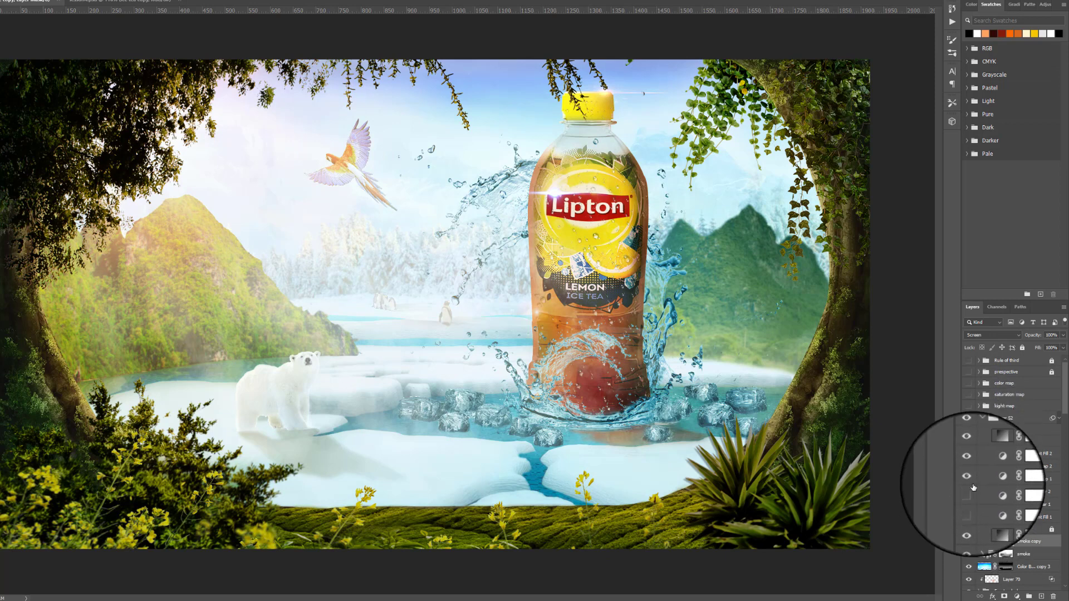
{"action": "left_click", "coordinate": [969, 455]}
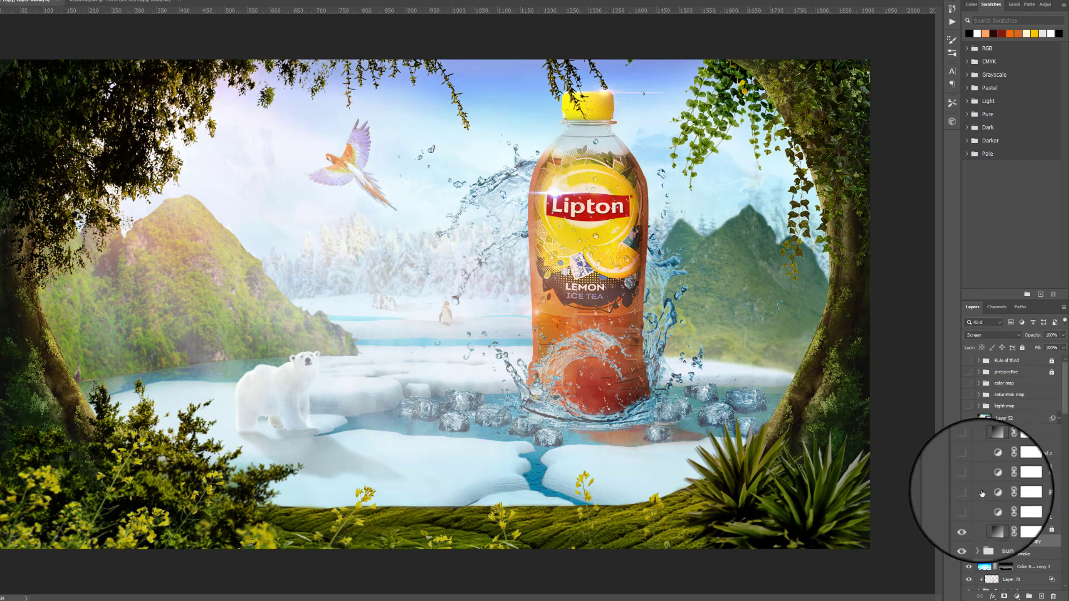
{"action": "left_click", "coordinate": [969, 517]}
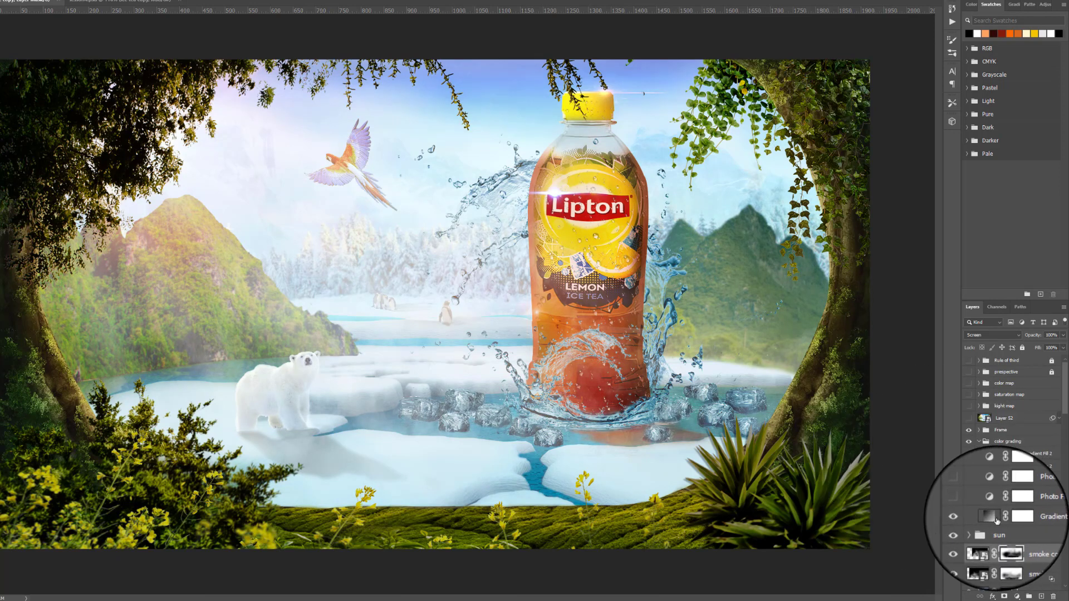
Examine the Gradient Fill 1 layer's gradient settings and the Gradient option among the new fill and adjustment layers
{"action": "double_click", "coordinate": [992, 518]}
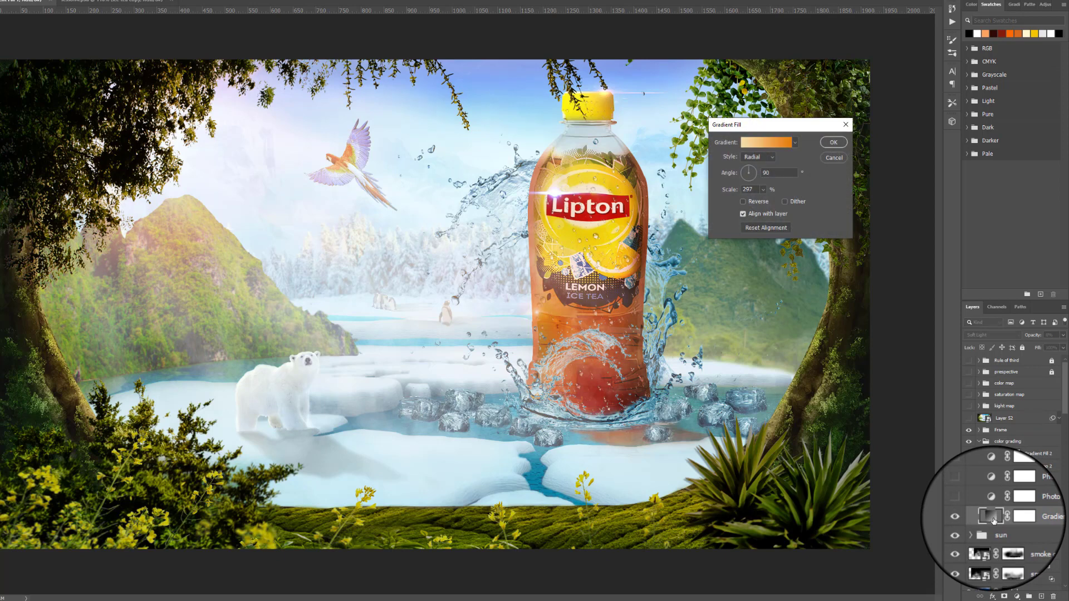
{"action": "left_click", "coordinate": [849, 126]}
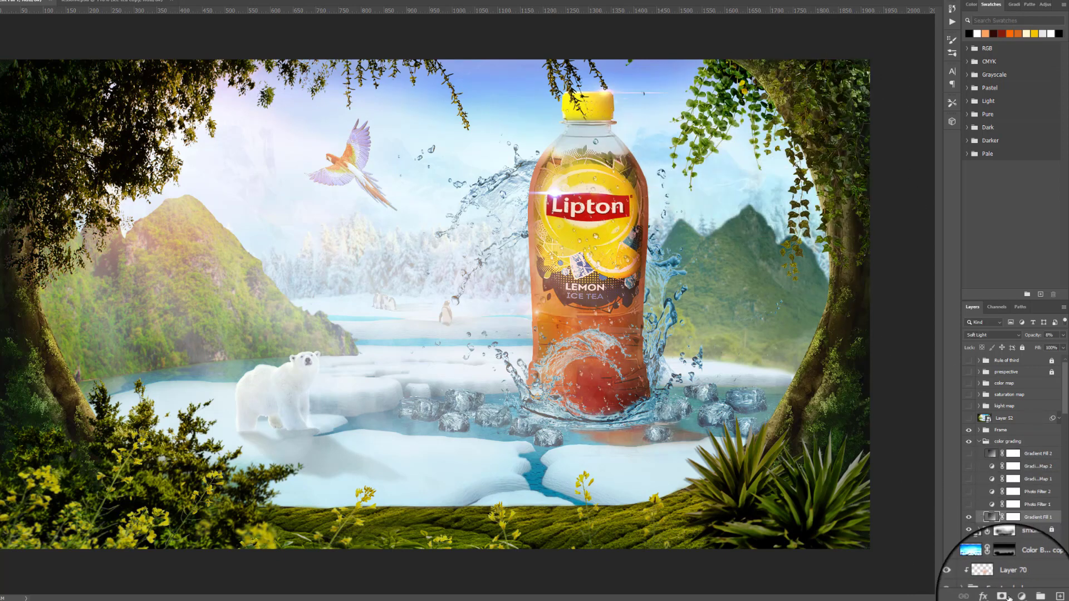
{"action": "left_click", "coordinate": [1017, 596]}
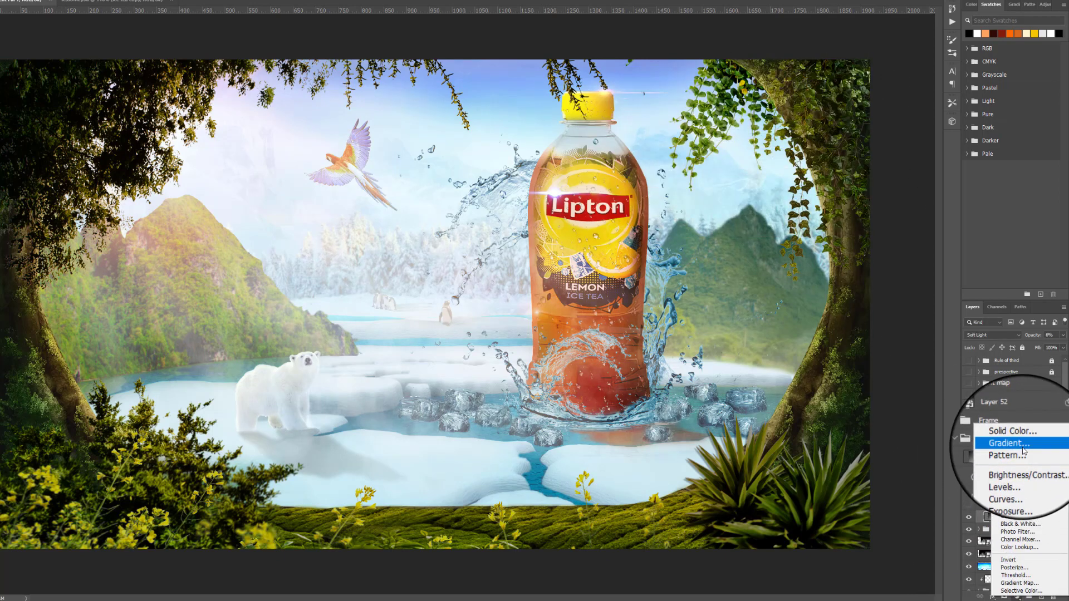
{"action": "left_click", "coordinate": [944, 446]}
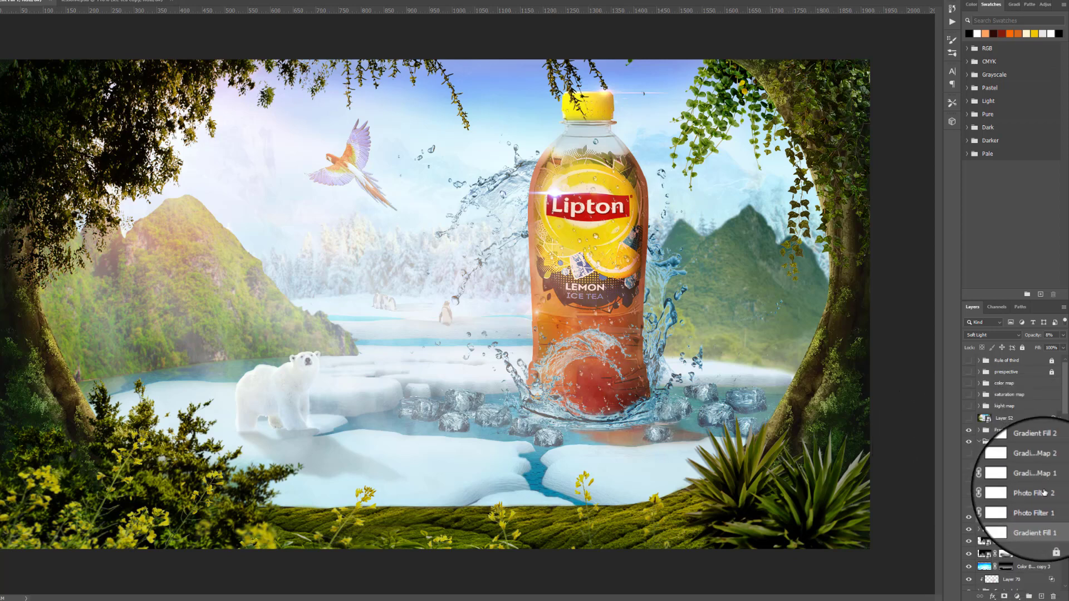
Examine Gradient Fill 1's light-yellow-to-orange gradient stops, Radial style and scale, keeping the settings as they are
{"action": "double_click", "coordinate": [991, 518]}
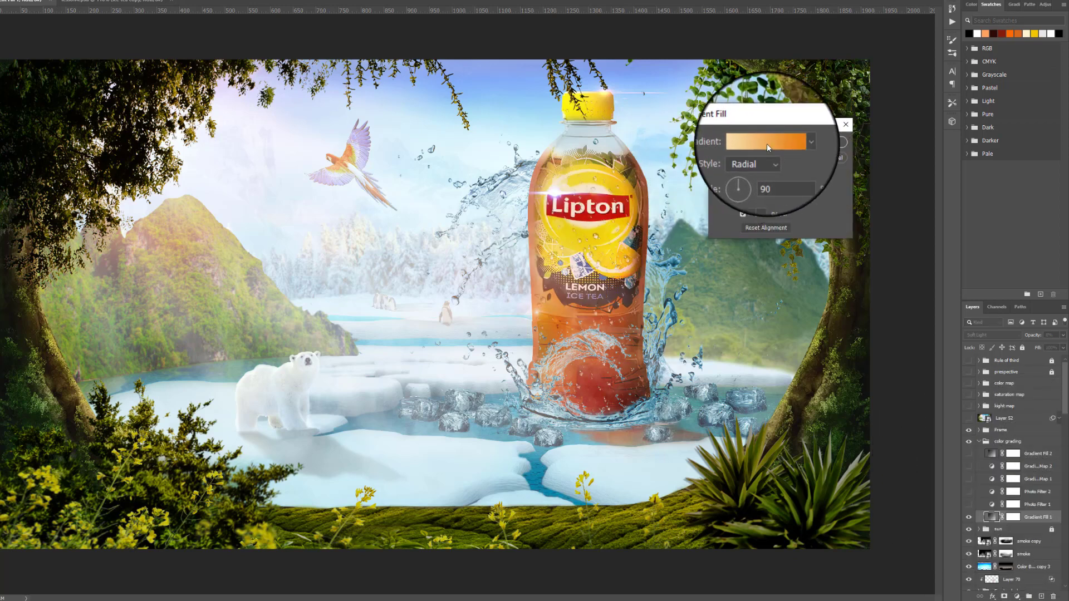
{"action": "left_click", "coordinate": [767, 144]}
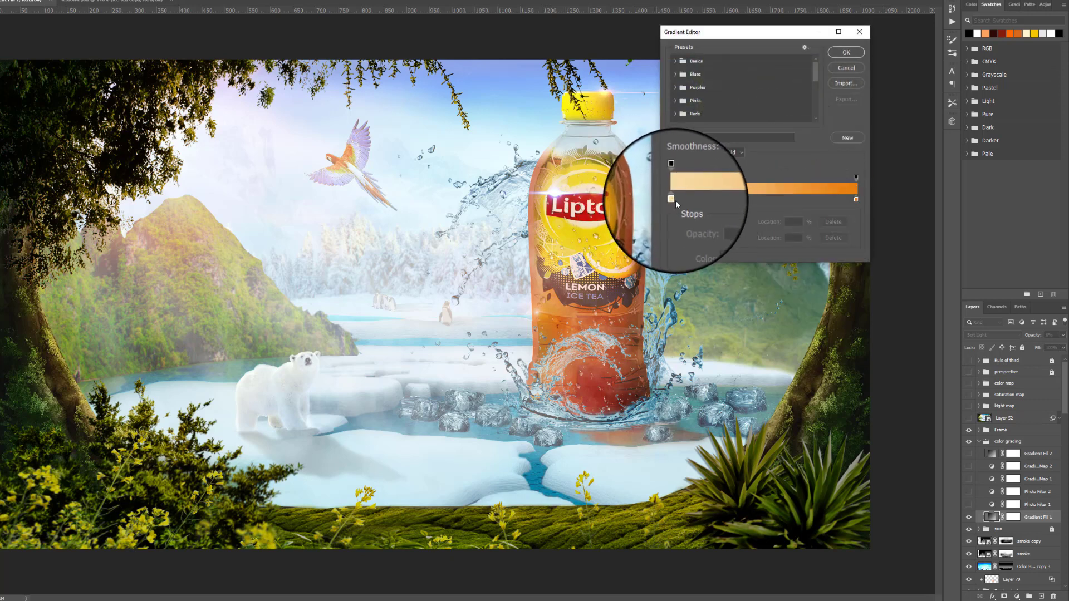
{"action": "left_click", "coordinate": [847, 52]}
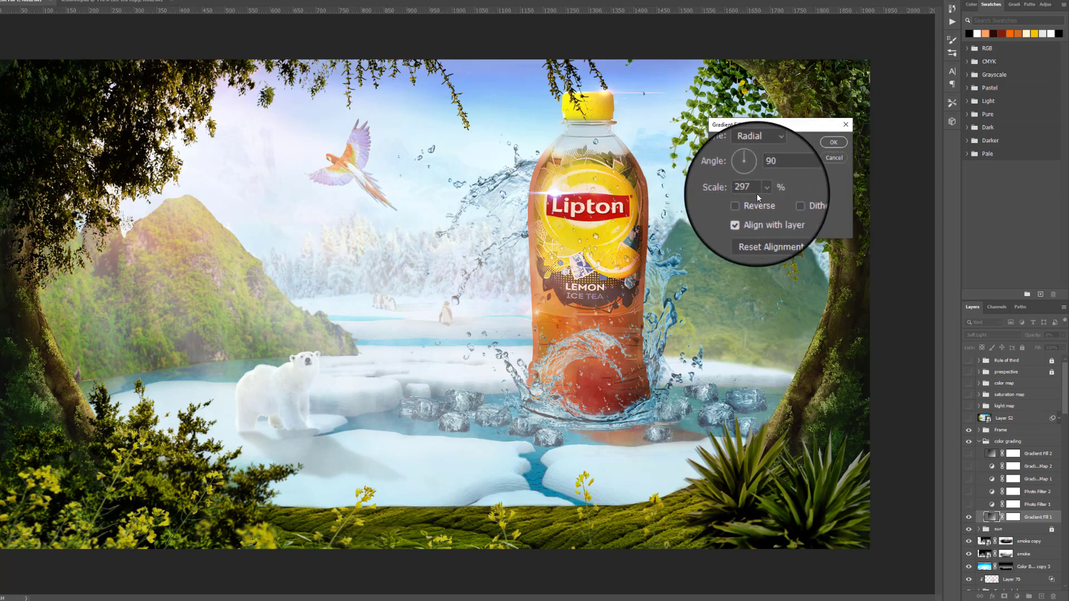
{"action": "left_click", "coordinate": [840, 145]}
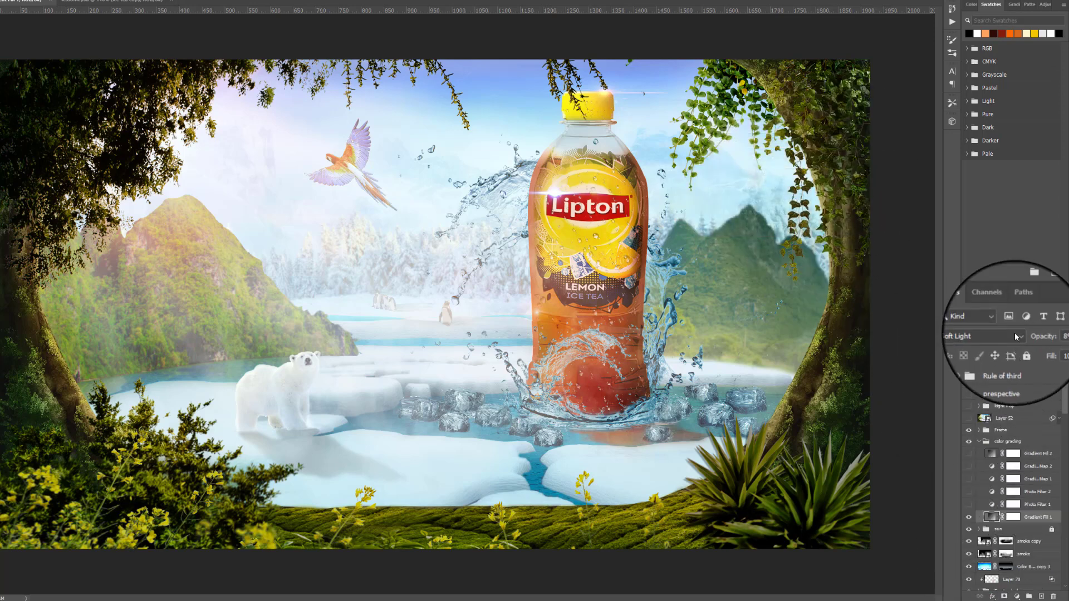
Set Gradient Fill 1 to Normal blending at 100% opacity to expose the plain gradient
{"action": "left_click", "coordinate": [1000, 338]}
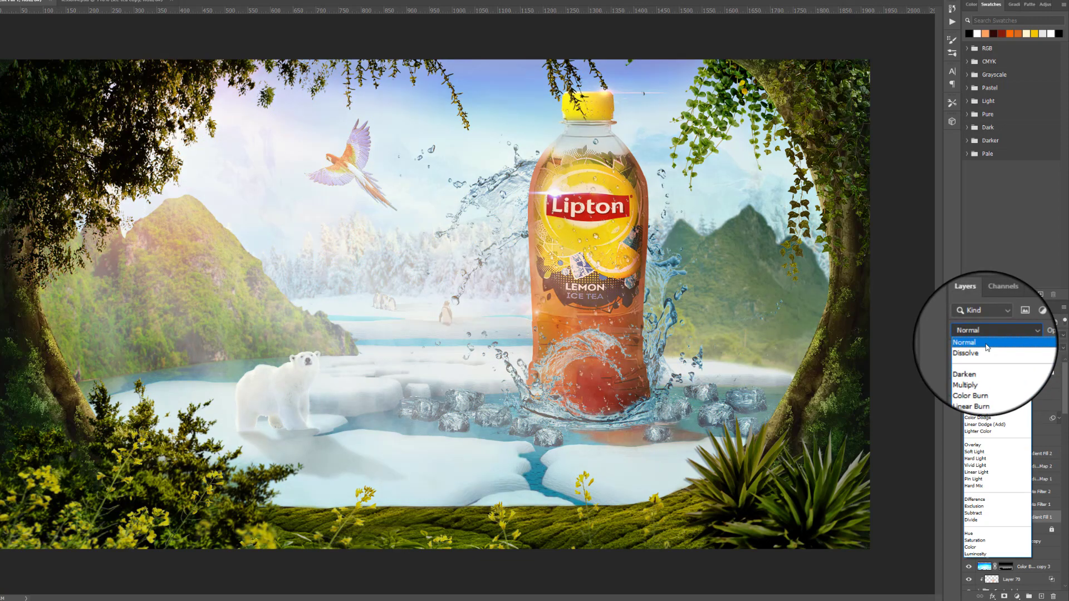
{"action": "left_click", "coordinate": [985, 344]}
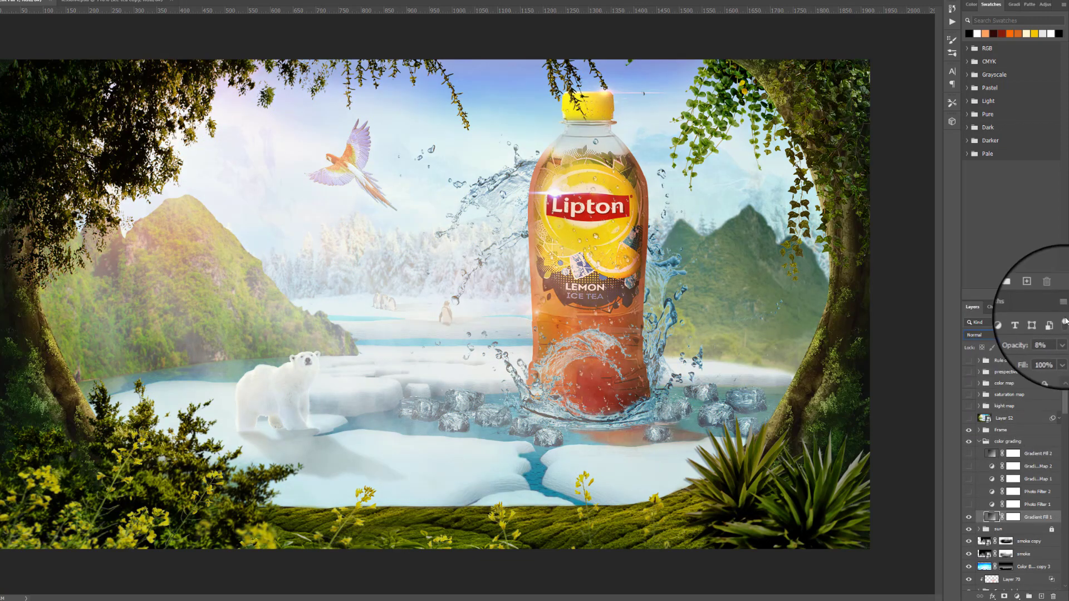
{"action": "left_click", "coordinate": [1061, 336]}
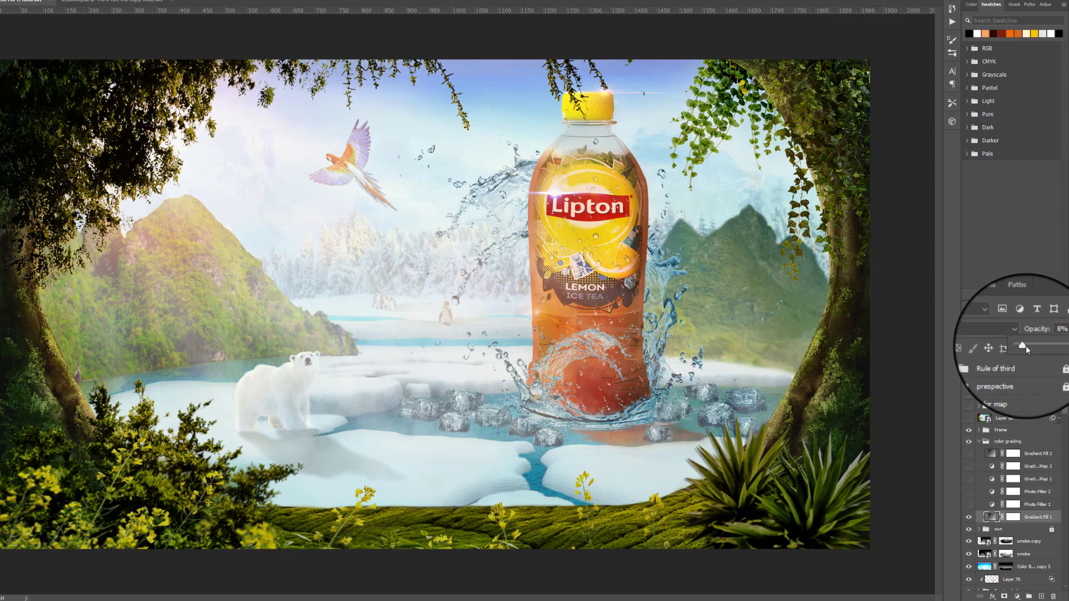
{"action": "left_click_drag", "start_coordinate": [1024, 347], "coordinate": [1058, 345]}
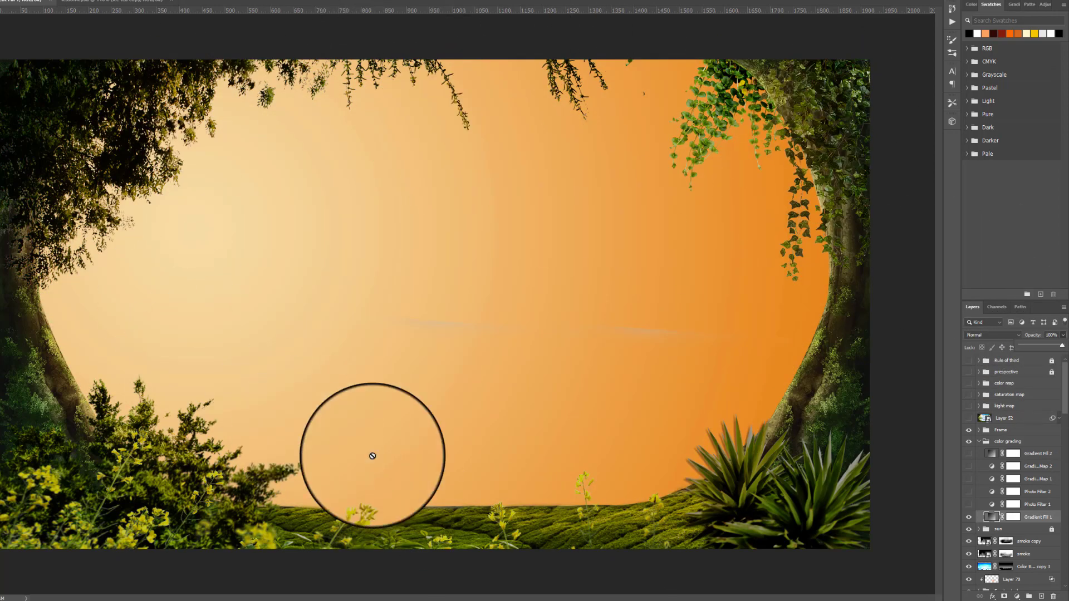
Try different centre positions for Gradient Fill 1's radial gradient, returning its light centre to the sky above the mountain with the orange slope
{"action": "double_click", "coordinate": [991, 517]}
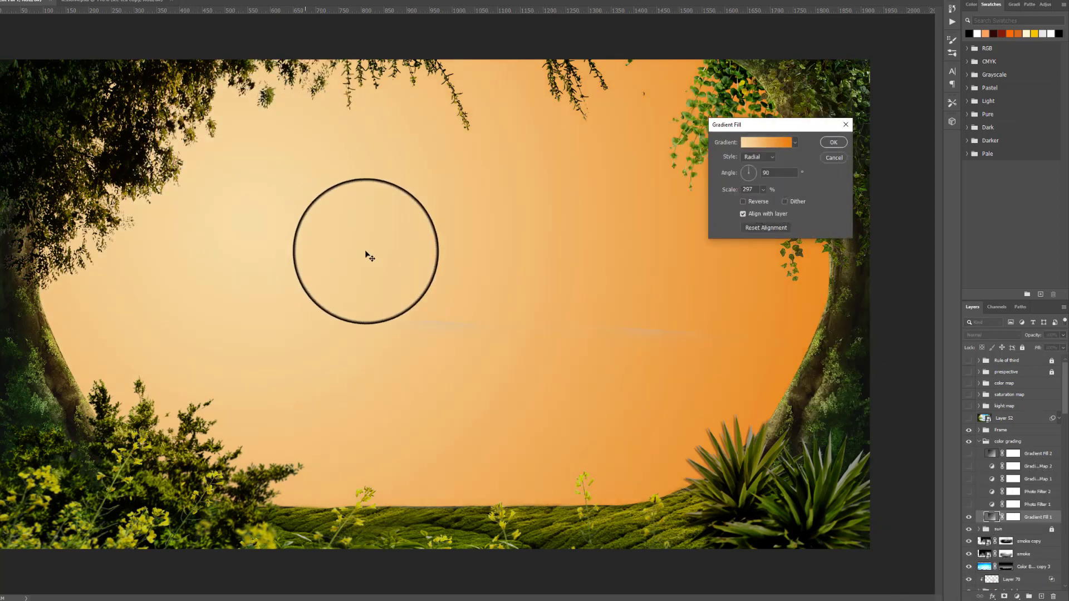
{"action": "left_click_drag", "start_coordinate": [368, 253], "coordinate": [489, 279]}
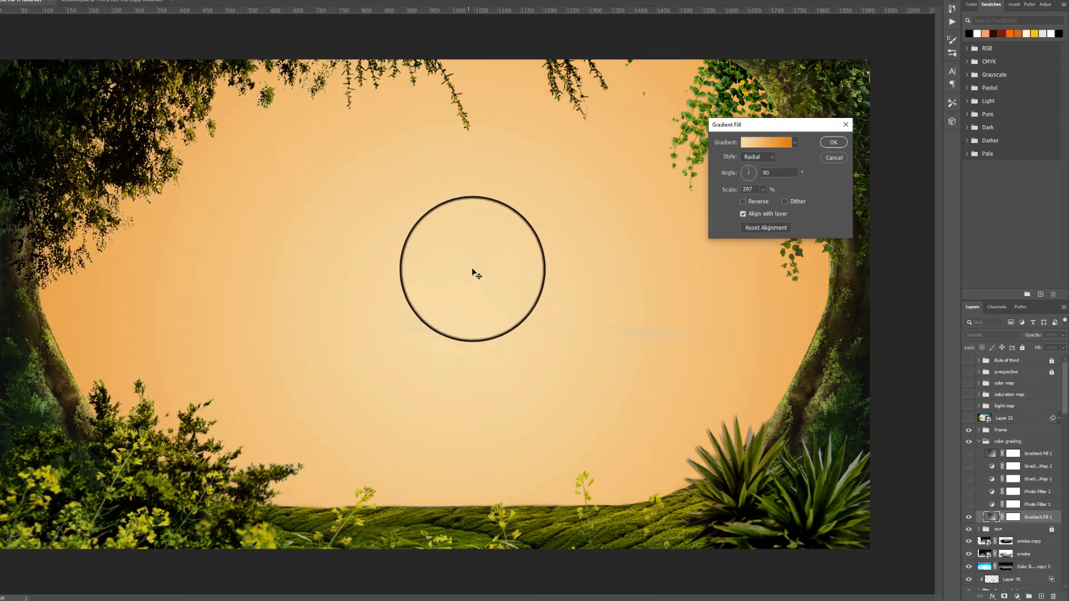
{"action": "left_click_drag", "start_coordinate": [379, 246], "coordinate": [406, 241]}
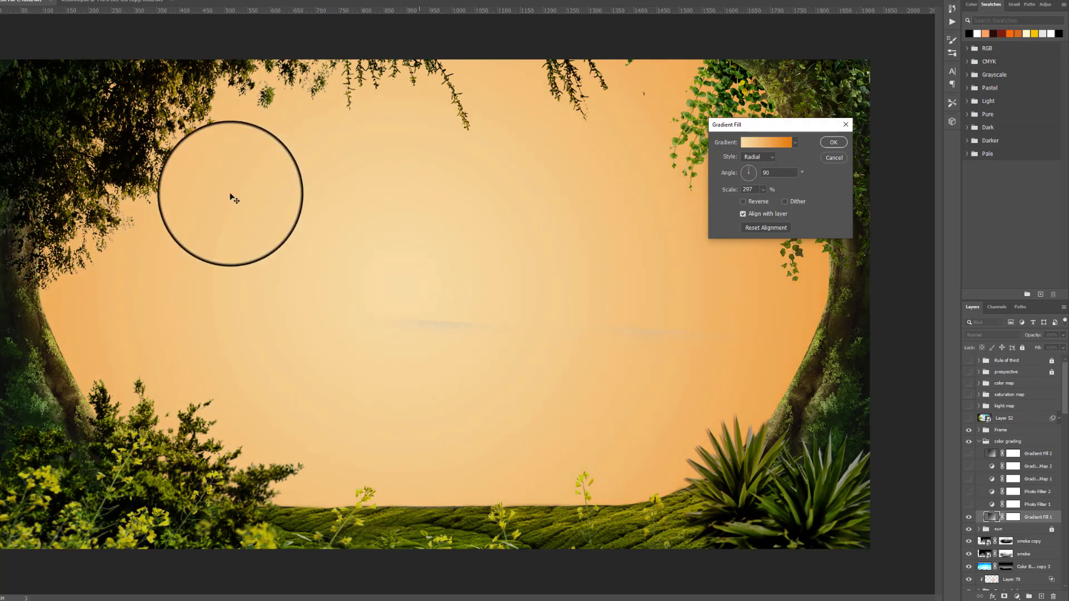
{"action": "left_click_drag", "start_coordinate": [231, 198], "coordinate": [183, 178]}
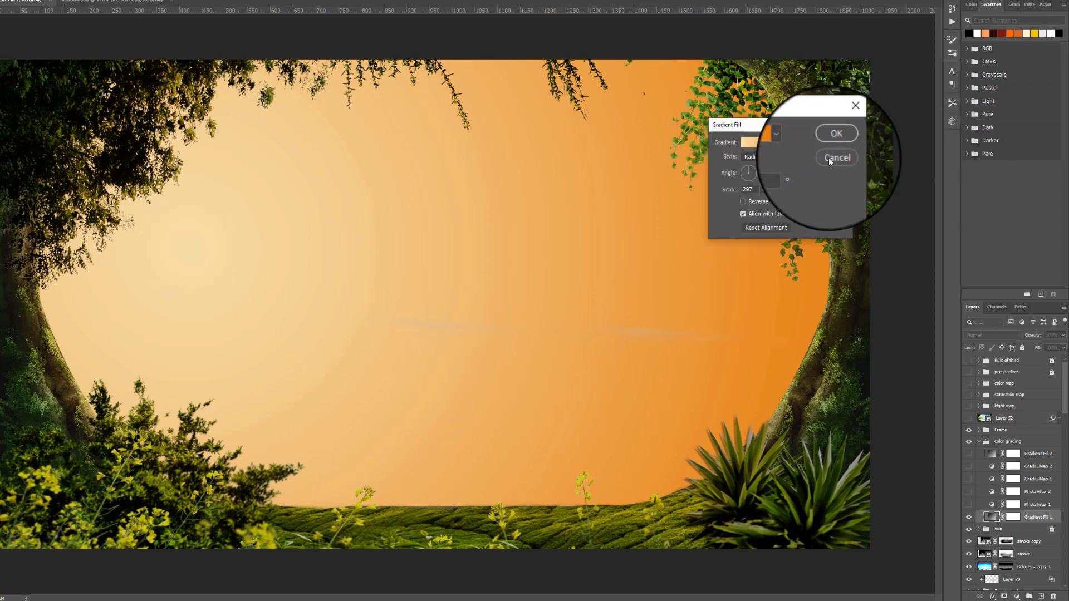
{"action": "left_click", "coordinate": [834, 142]}
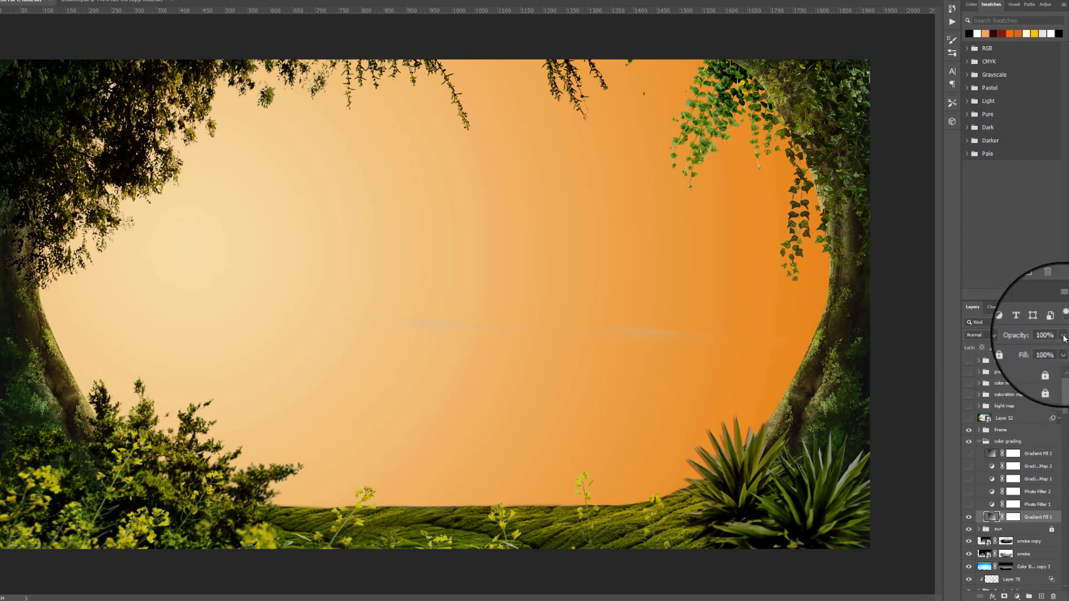
Set Gradient Fill 1's blend mode to Soft Light and lower its opacity to about 8%
{"action": "left_click", "coordinate": [1002, 336]}
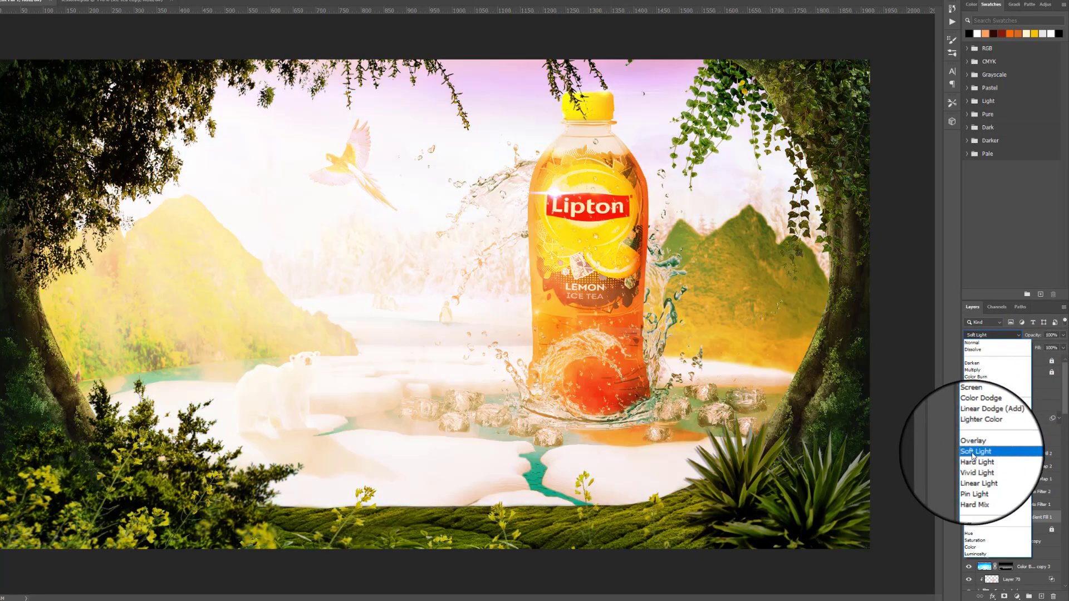
{"action": "left_click", "coordinate": [971, 452]}
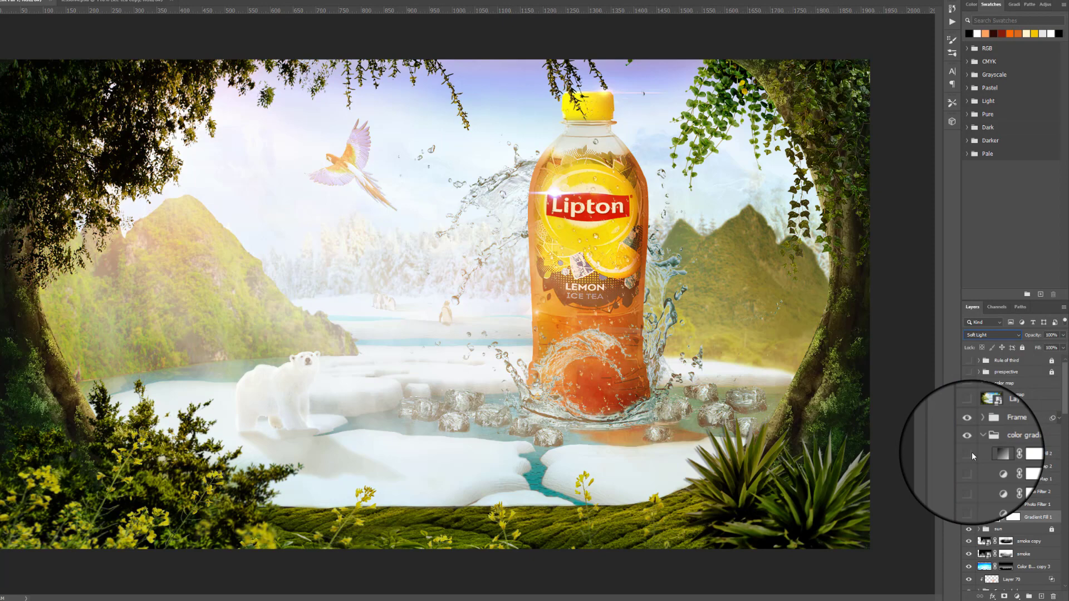
{"action": "left_click", "coordinate": [1063, 335]}
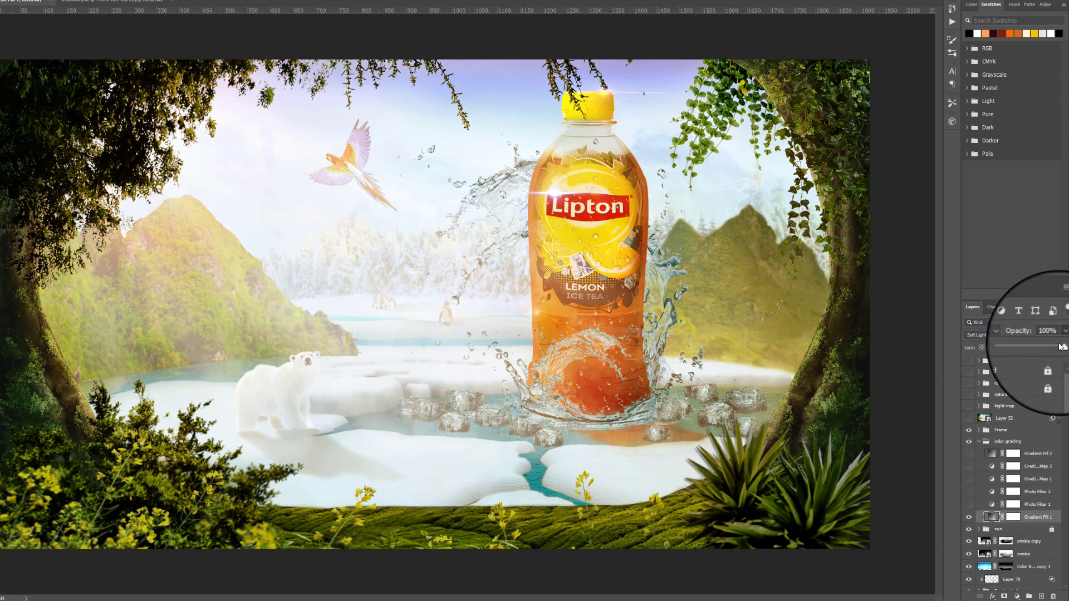
{"action": "left_click_drag", "start_coordinate": [1061, 347], "coordinate": [1023, 346]}
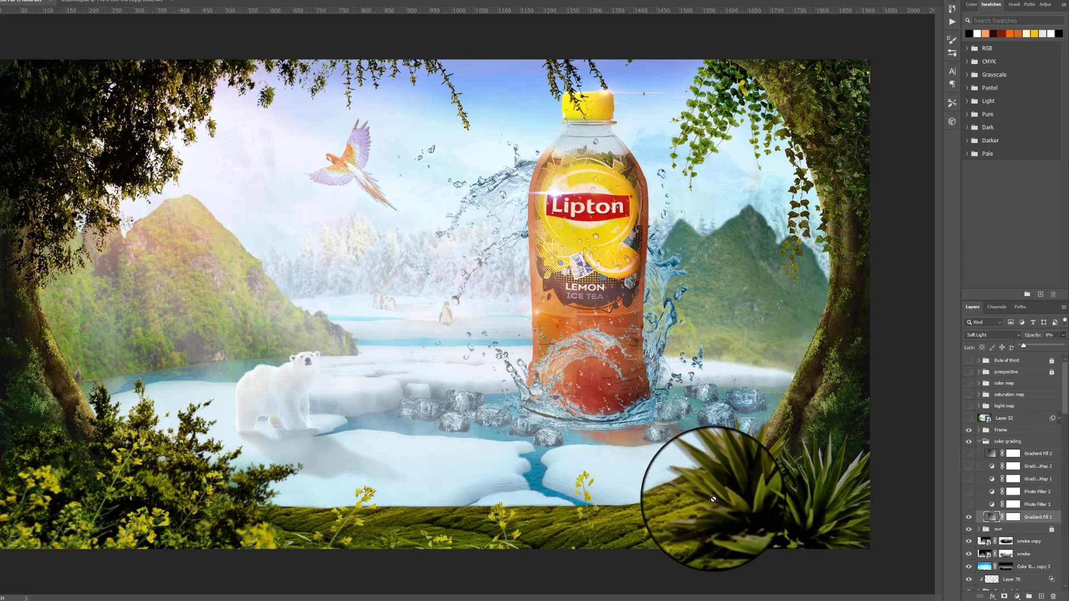
Show the Photo Filter 1 layer and choose Warming Filter (85) as its filter
{"action": "left_click", "coordinate": [970, 505]}
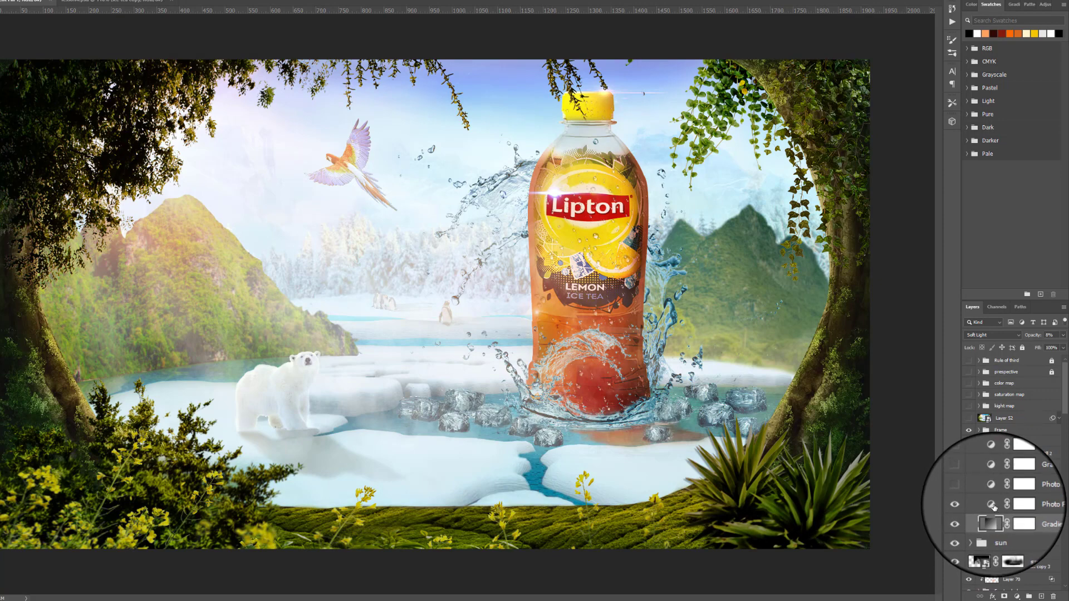
{"action": "double_click", "coordinate": [979, 507]}
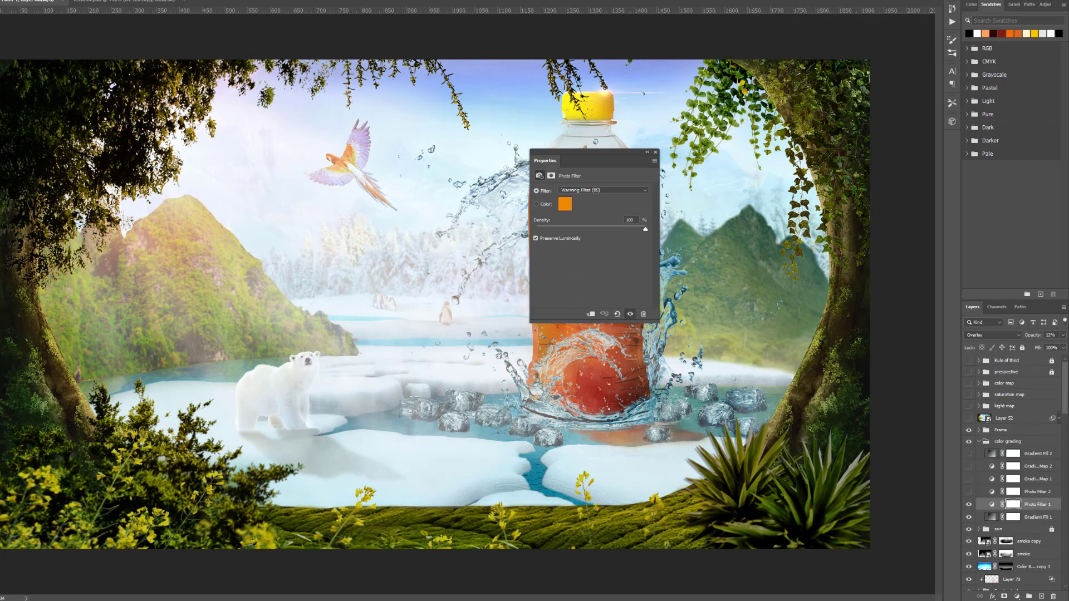
{"action": "left_click", "coordinate": [1017, 597]}
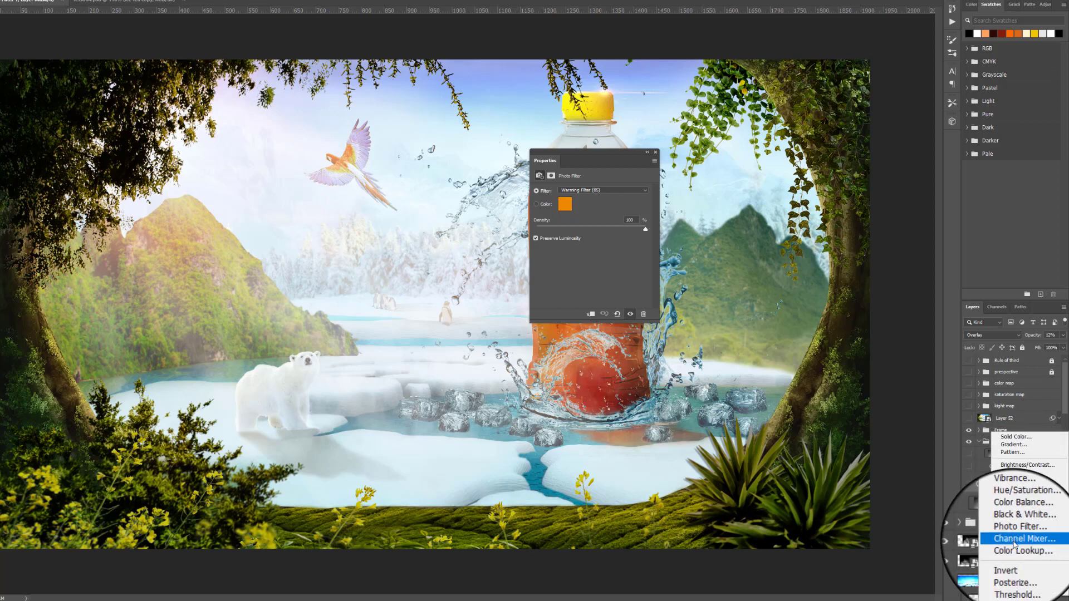
{"action": "left_click", "coordinate": [610, 156]}
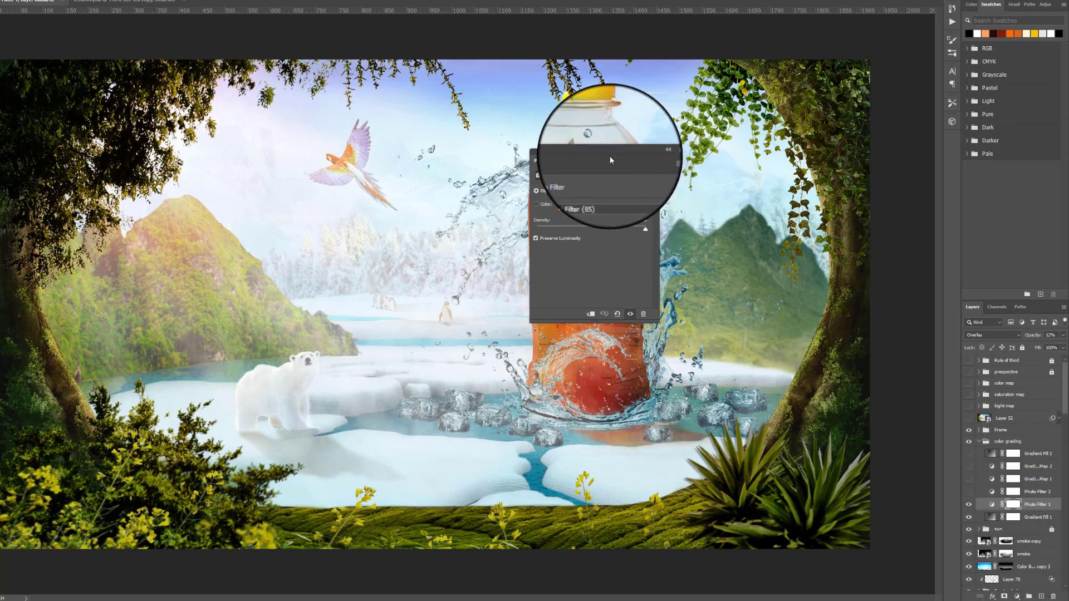
{"action": "left_click", "coordinate": [646, 191]}
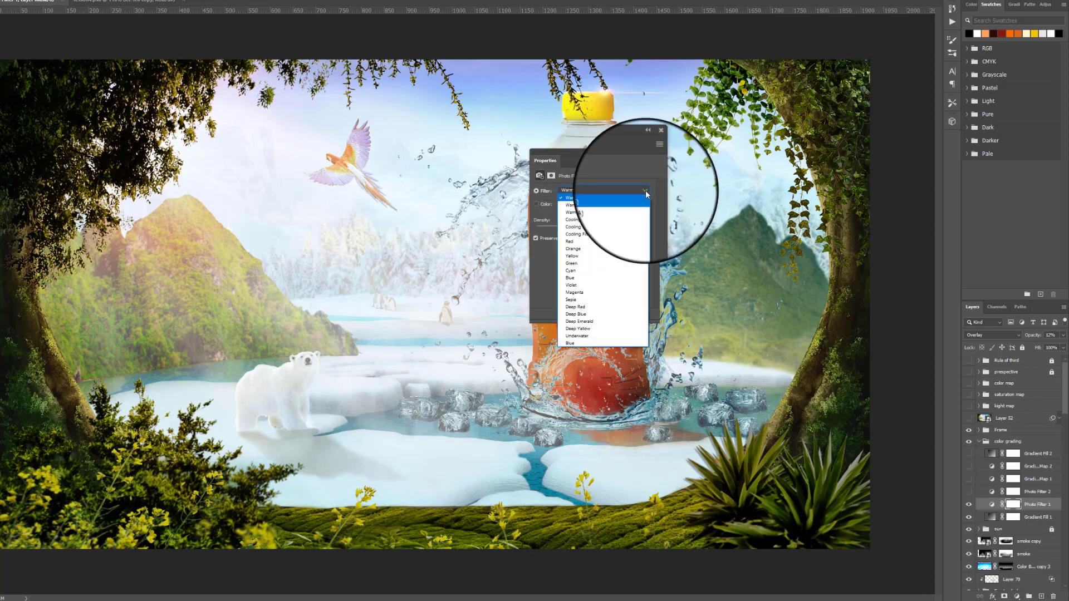
{"action": "left_click", "coordinate": [615, 198]}
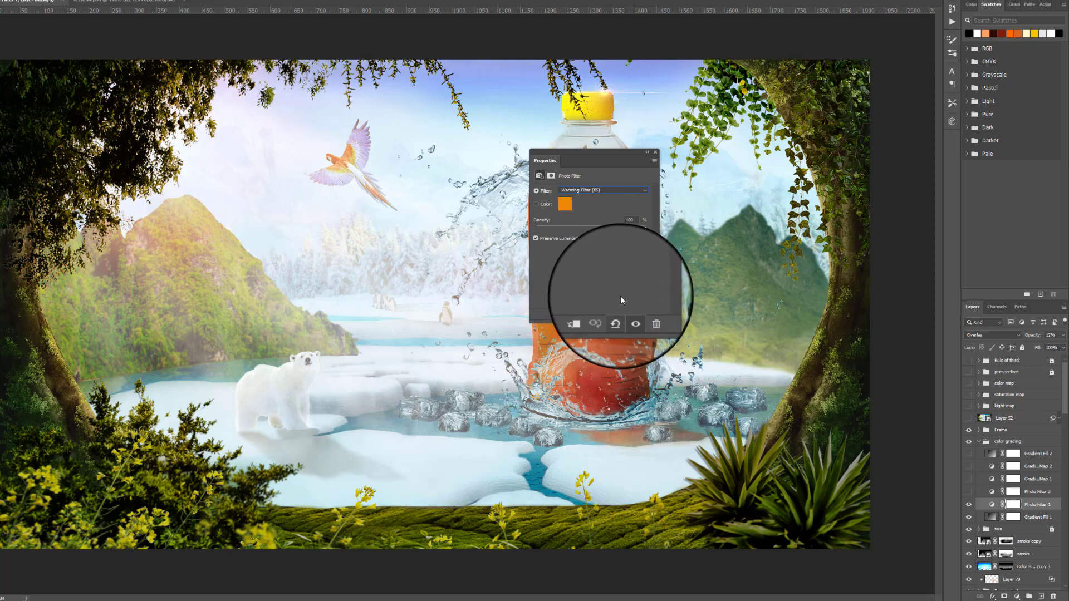
{"action": "left_click", "coordinate": [655, 152]}
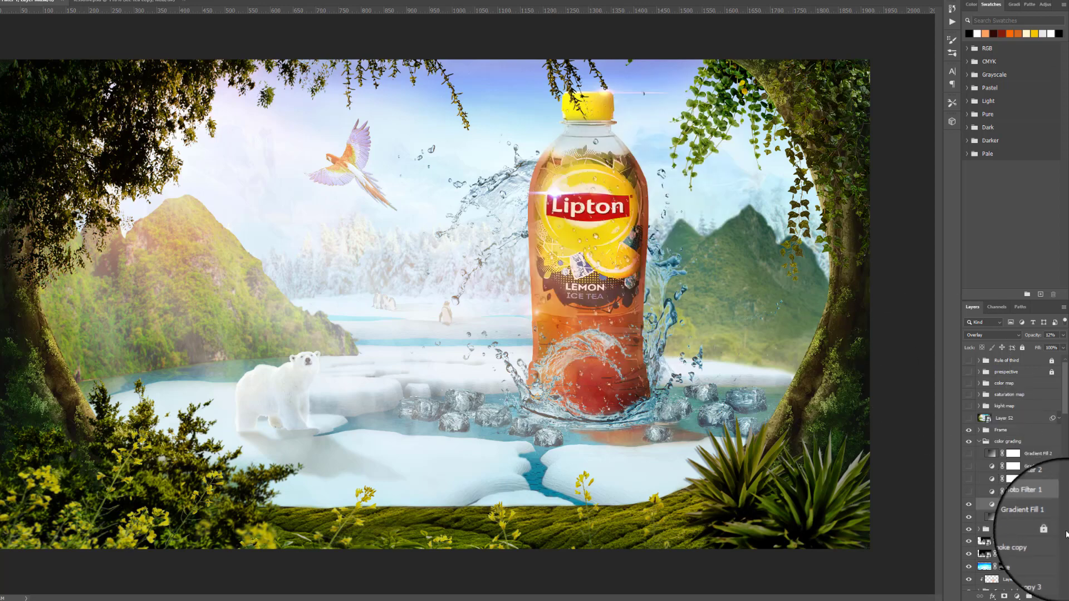
Preview Photo Filter 1 at 100% opacity with Overlay blending, and reduce its opacity to 12%
{"action": "left_click", "coordinate": [1063, 335]}
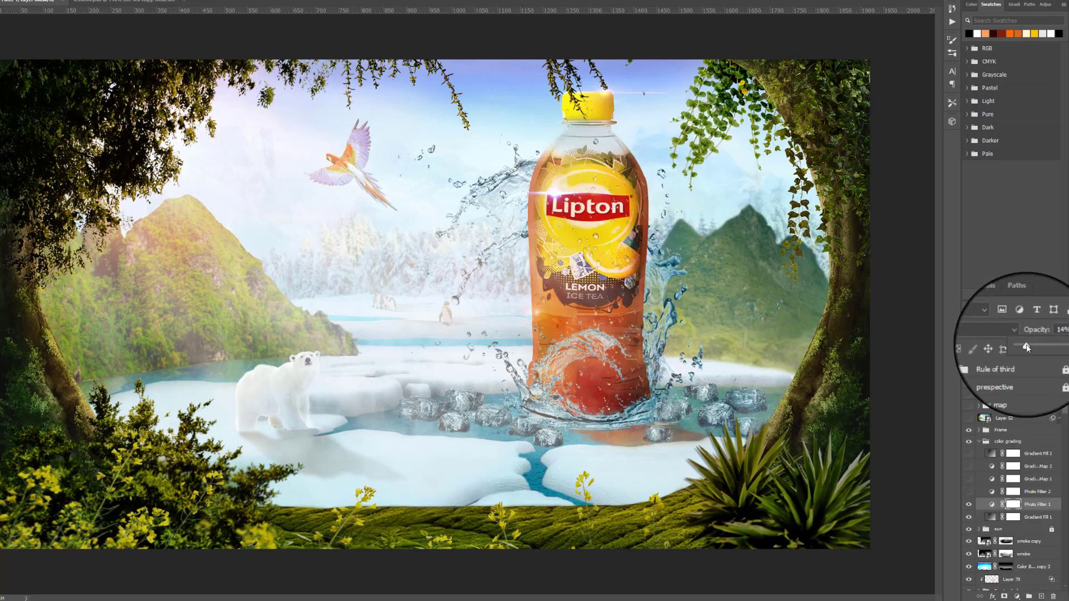
{"action": "left_click_drag", "start_coordinate": [1027, 343], "coordinate": [1059, 342]}
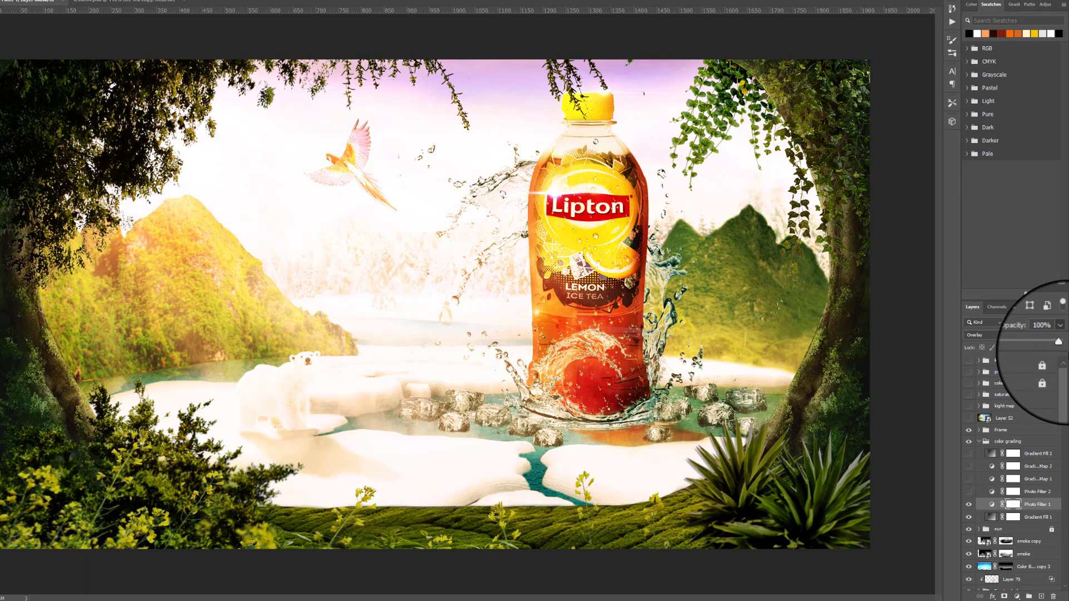
{"action": "left_click", "coordinate": [996, 335]}
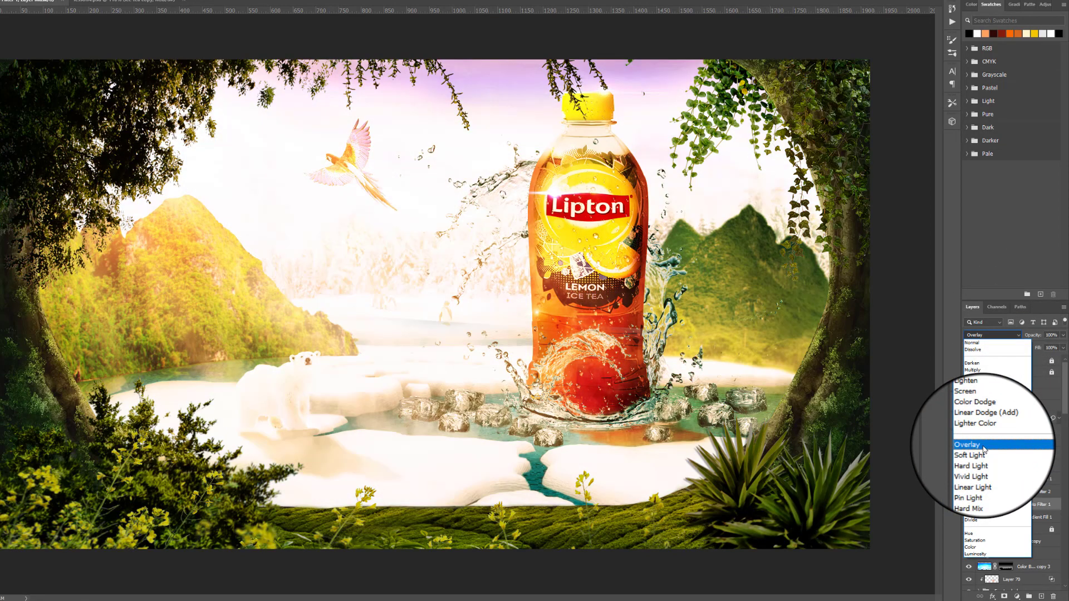
{"action": "left_click", "coordinate": [983, 446]}
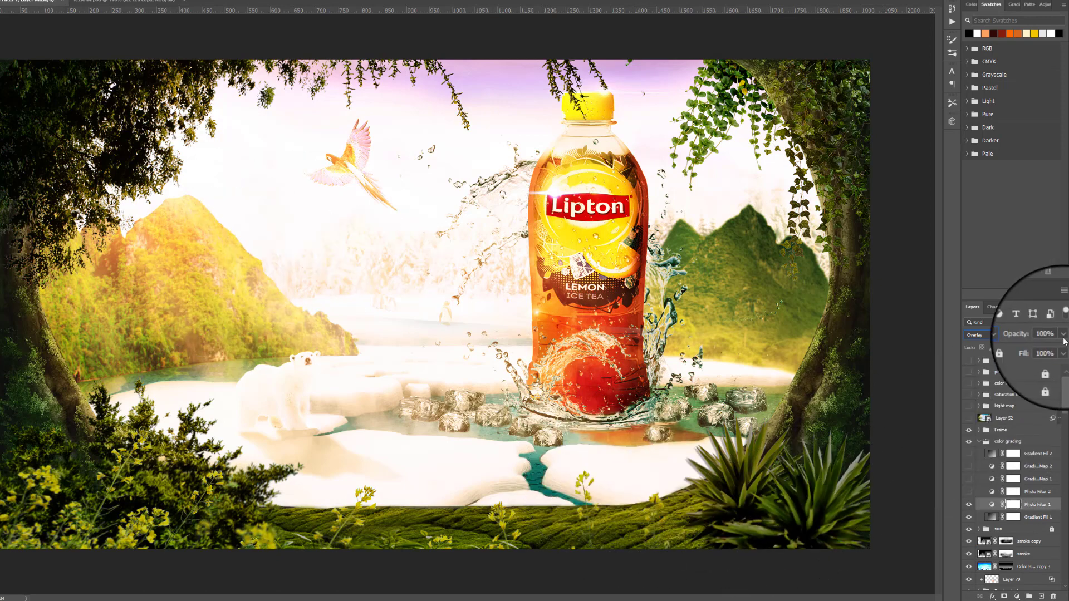
{"action": "left_click_drag", "start_coordinate": [1059, 349], "coordinate": [1026, 348]}
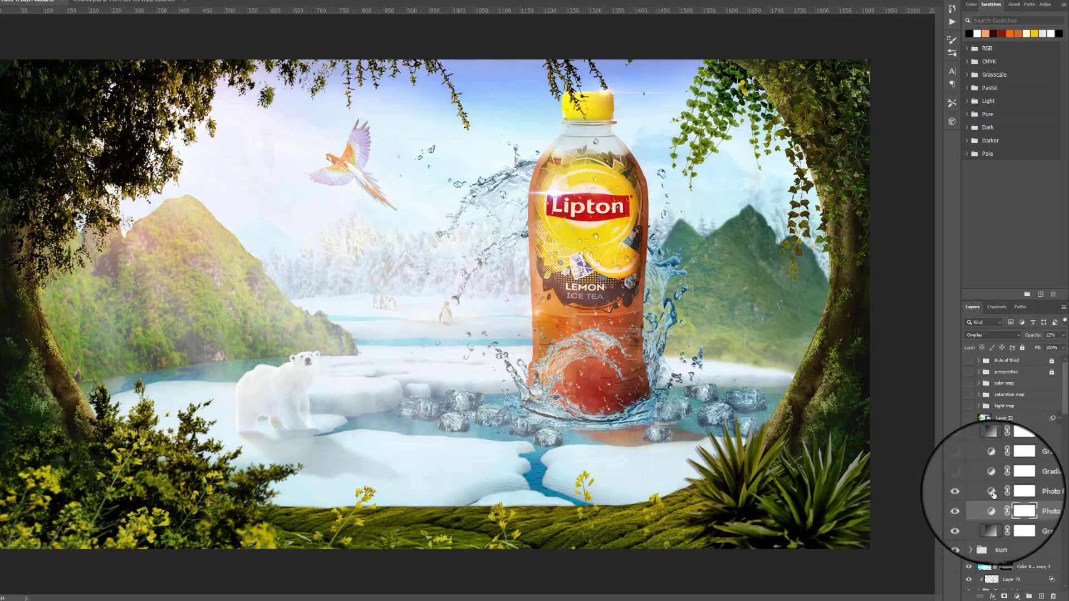
Choose Cooling Filter (82) as the filter of the Photo Filter 2 layer
{"action": "double_click", "coordinate": [992, 492]}
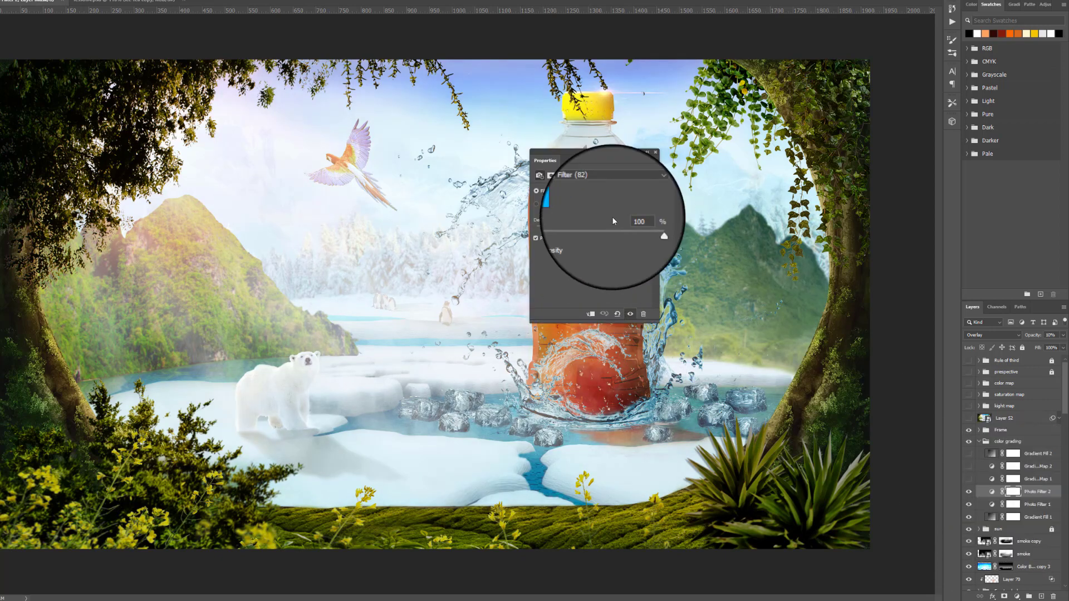
{"action": "left_click", "coordinate": [635, 194]}
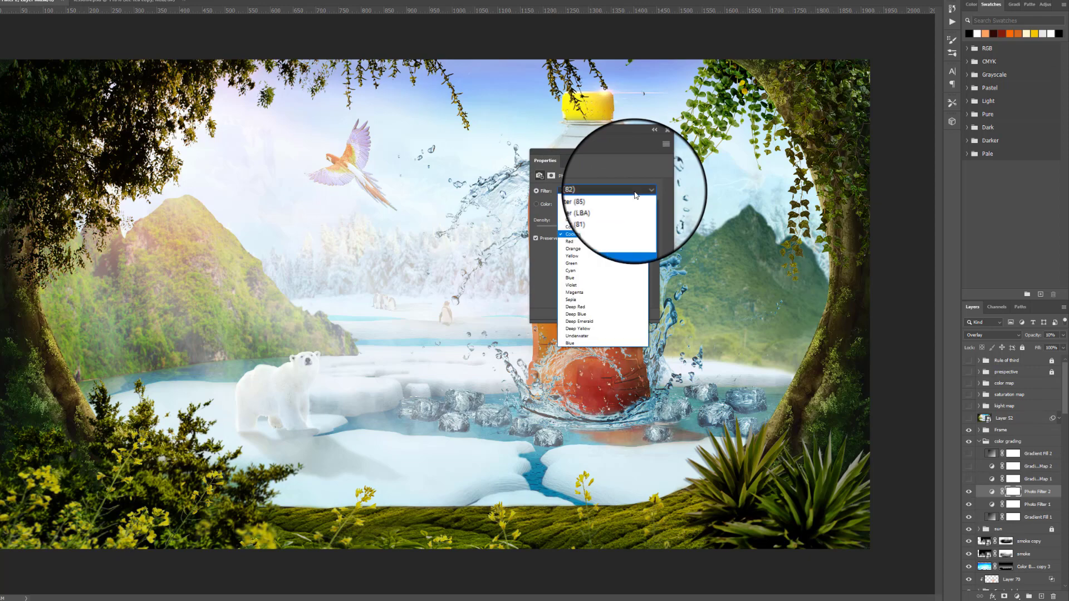
{"action": "left_click", "coordinate": [596, 233]}
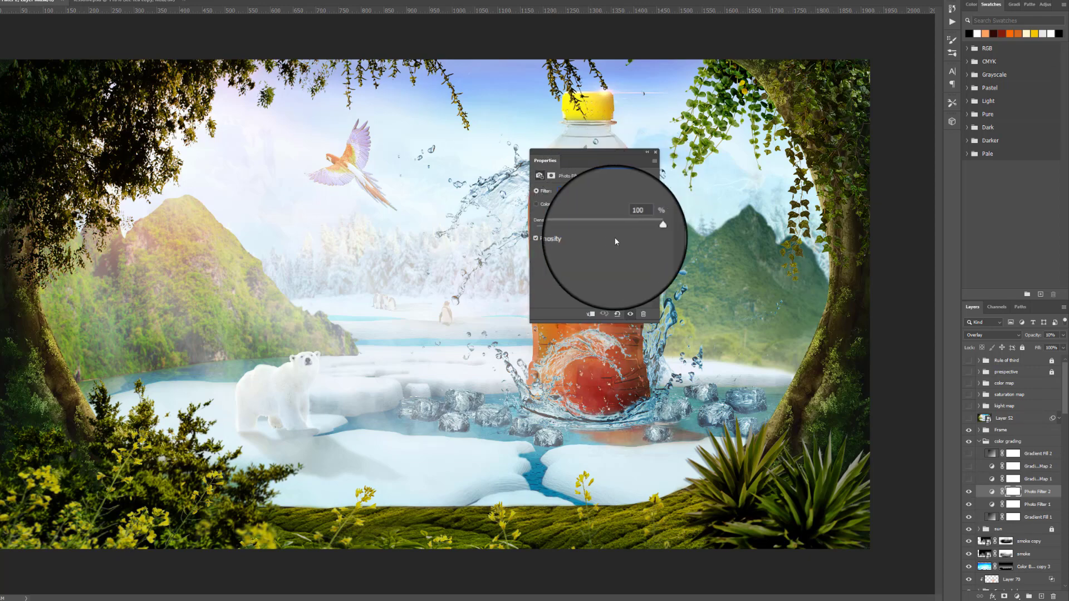
{"action": "left_click", "coordinate": [656, 154]}
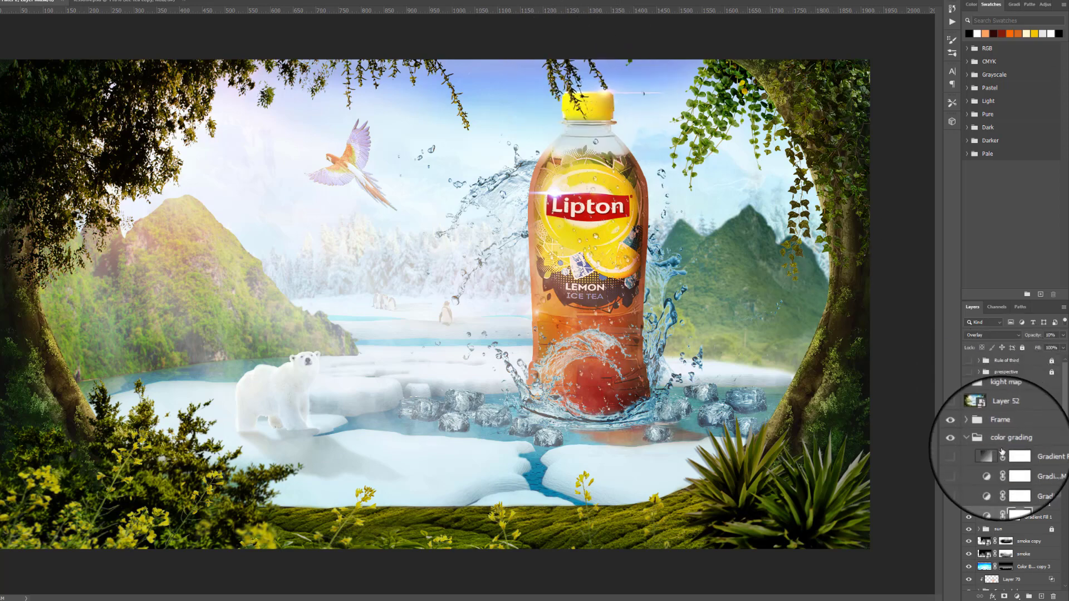
Show the Photo Filter 2 layer, preview it at 100% opacity with Overlay blending, and reduce its opacity to 10%
{"action": "left_click", "coordinate": [969, 493]}
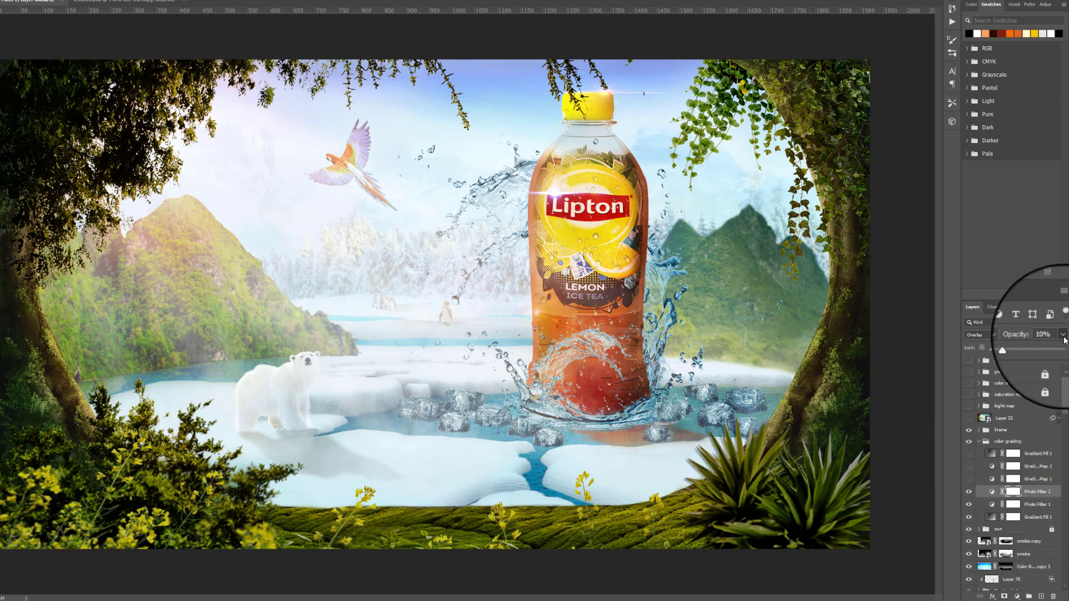
{"action": "left_click_drag", "start_coordinate": [1025, 347], "coordinate": [1064, 347]}
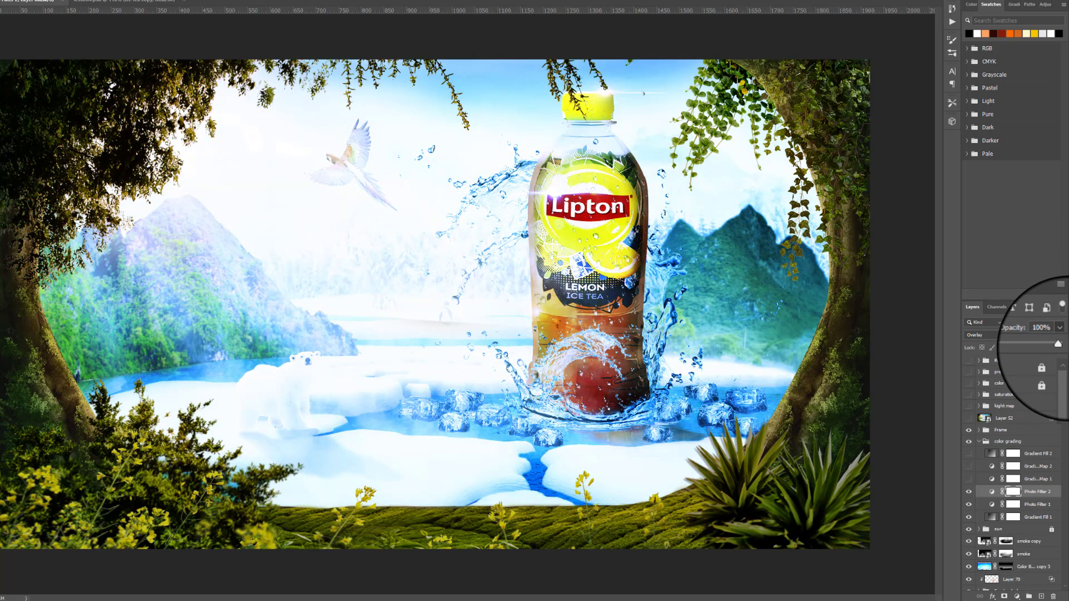
{"action": "left_click", "coordinate": [983, 335]}
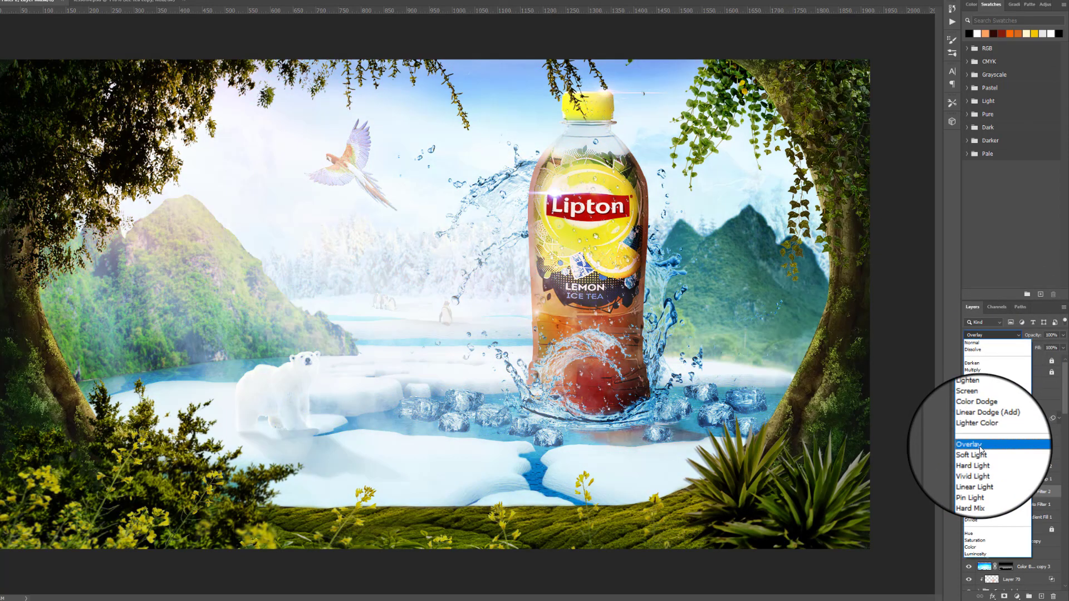
{"action": "left_click", "coordinate": [980, 445]}
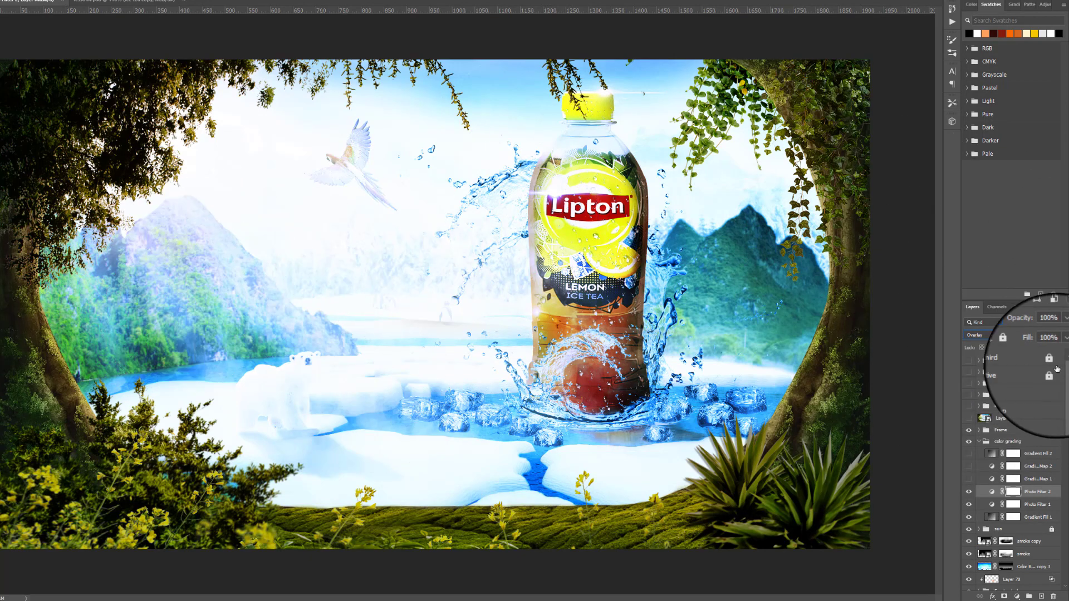
{"action": "left_click", "coordinate": [1065, 337]}
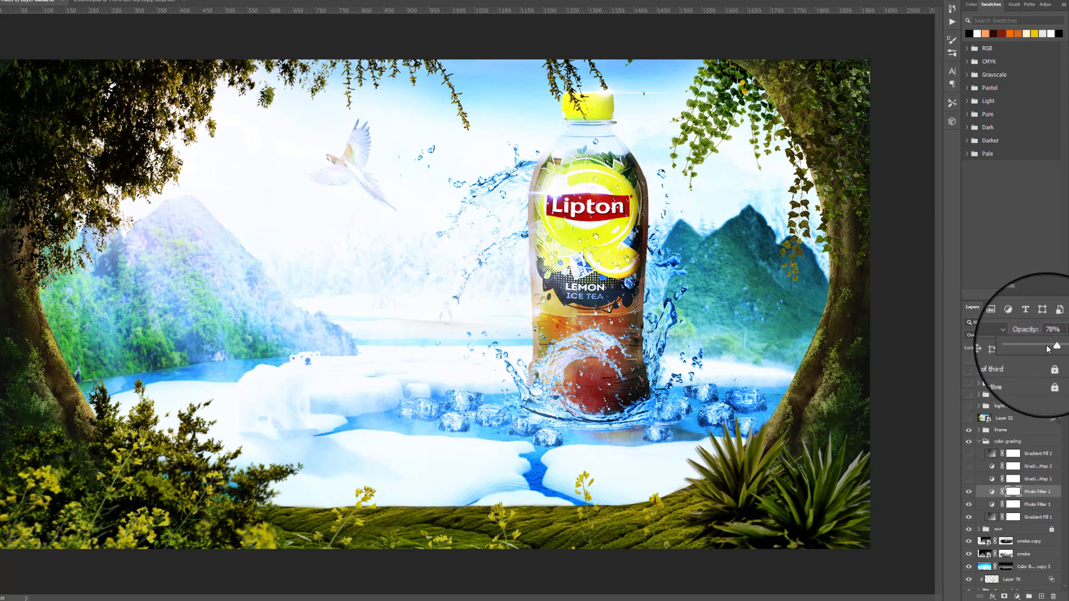
{"action": "left_click_drag", "start_coordinate": [1064, 348], "coordinate": [1028, 348]}
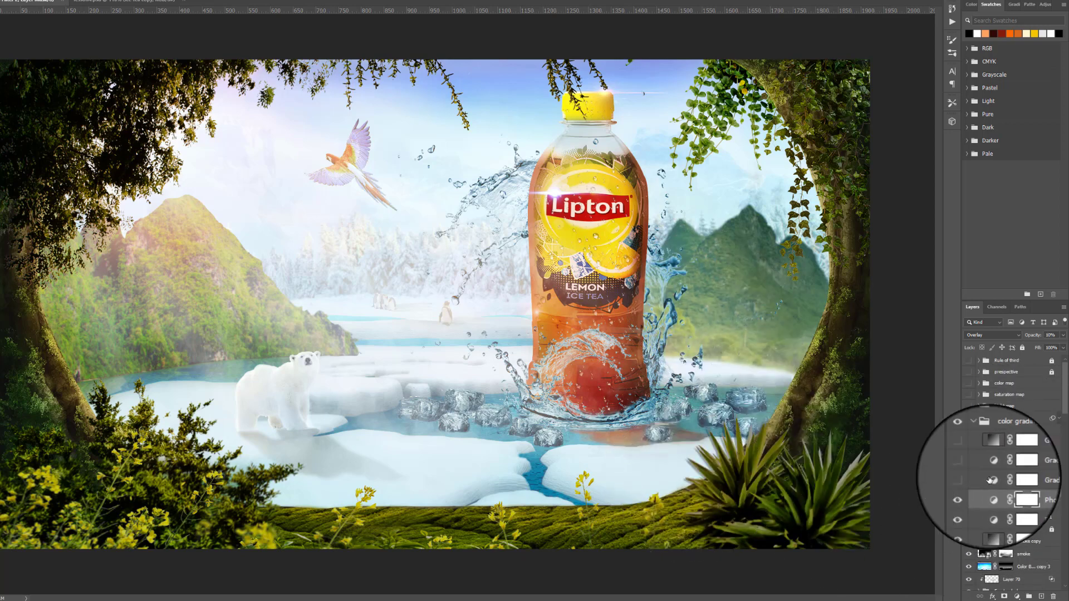
Show the Gradient Map 1 layer and check its black-to-white gradient in the Gradient Editor
{"action": "left_click", "coordinate": [969, 480]}
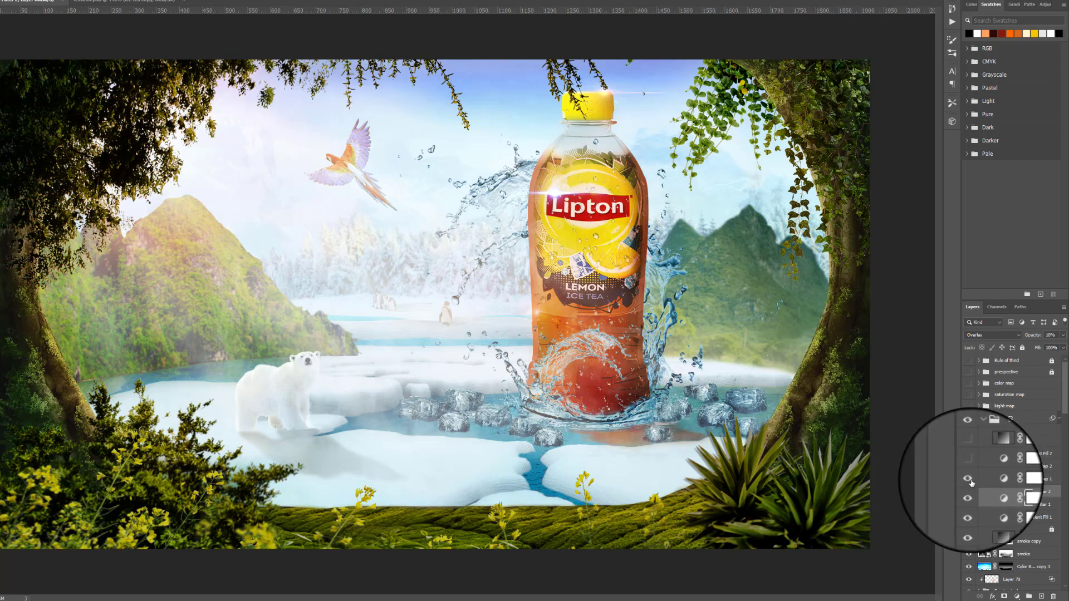
{"action": "double_click", "coordinate": [992, 480]}
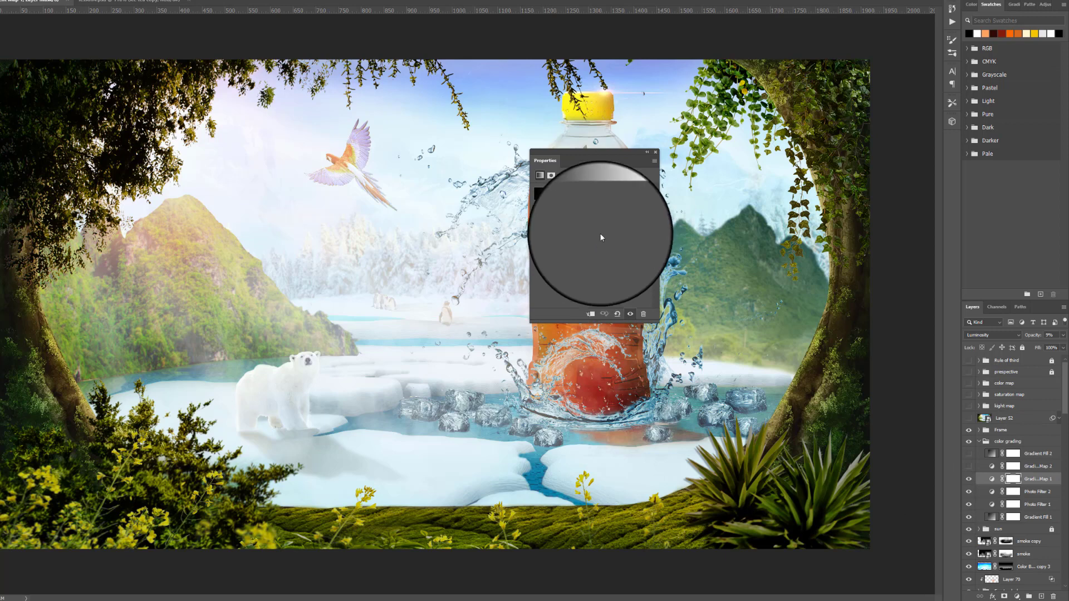
{"action": "left_click", "coordinate": [596, 195]}
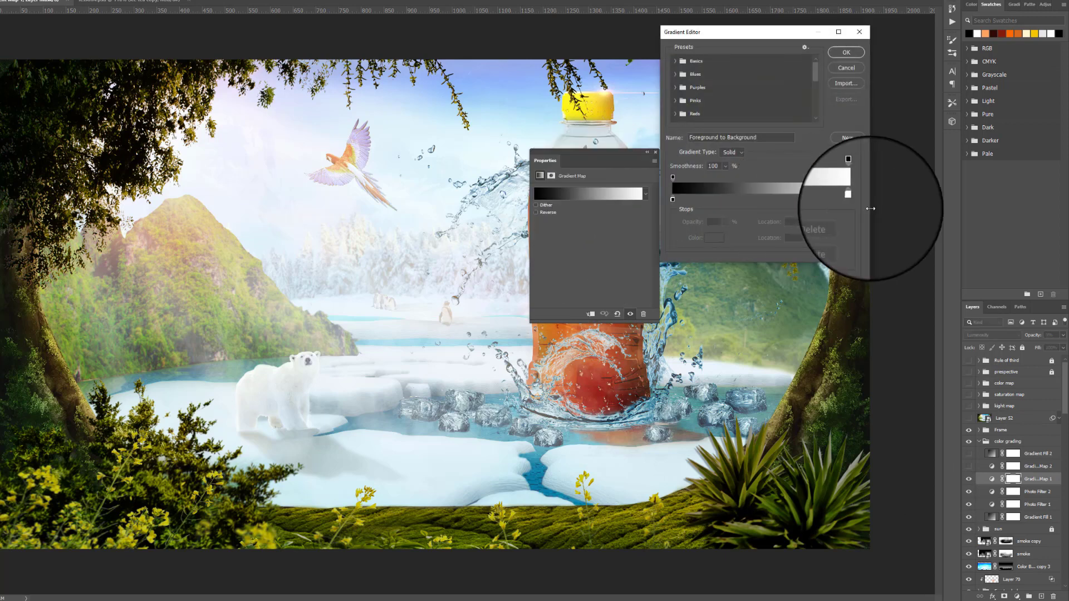
{"action": "left_click", "coordinate": [846, 52]}
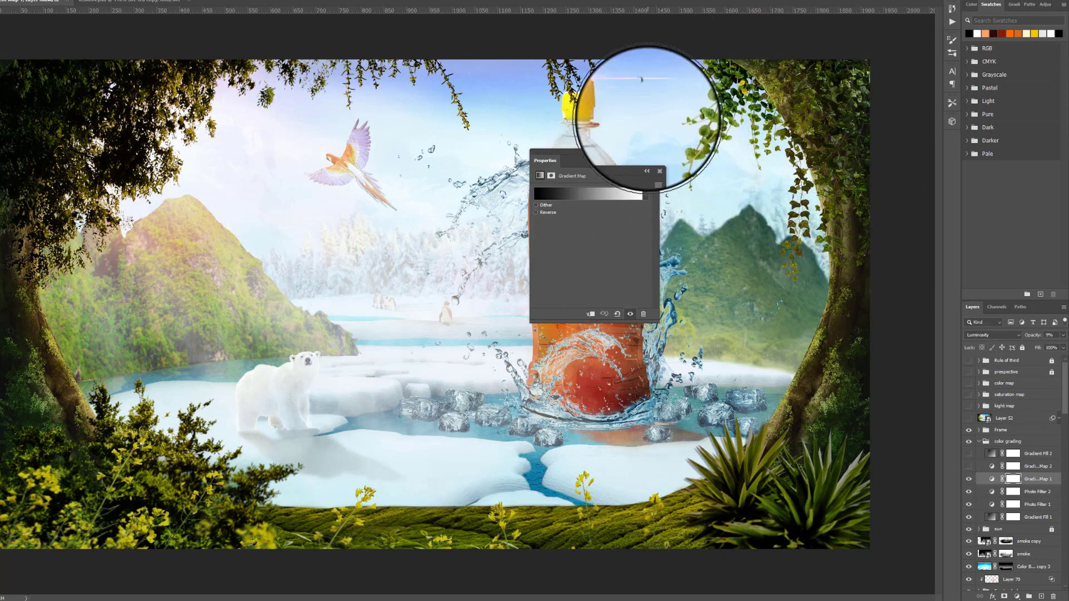
{"action": "left_click", "coordinate": [656, 153]}
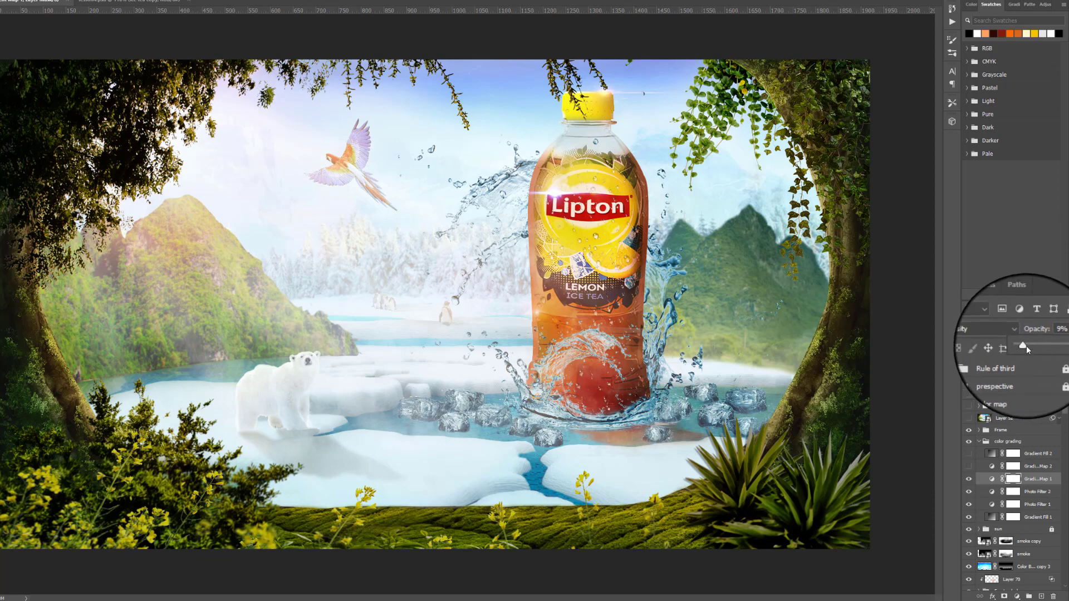
Preview Gradient Map 1 at 100% opacity and reduce its opacity to about 10%
{"action": "left_click_drag", "start_coordinate": [1024, 348], "coordinate": [1059, 345]}
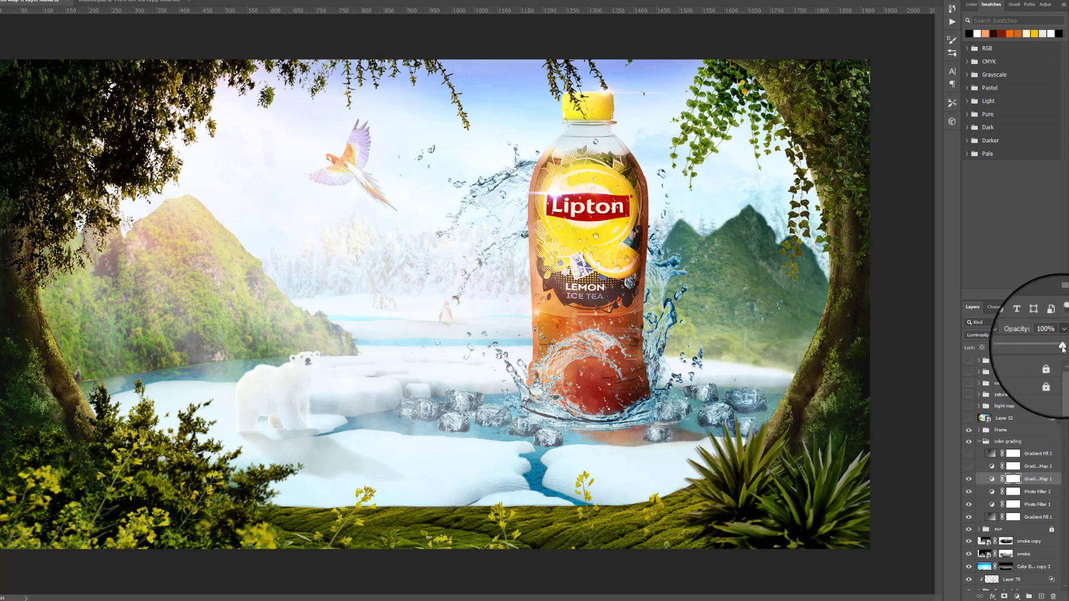
{"action": "left_click_drag", "start_coordinate": [1052, 348], "coordinate": [1023, 348]}
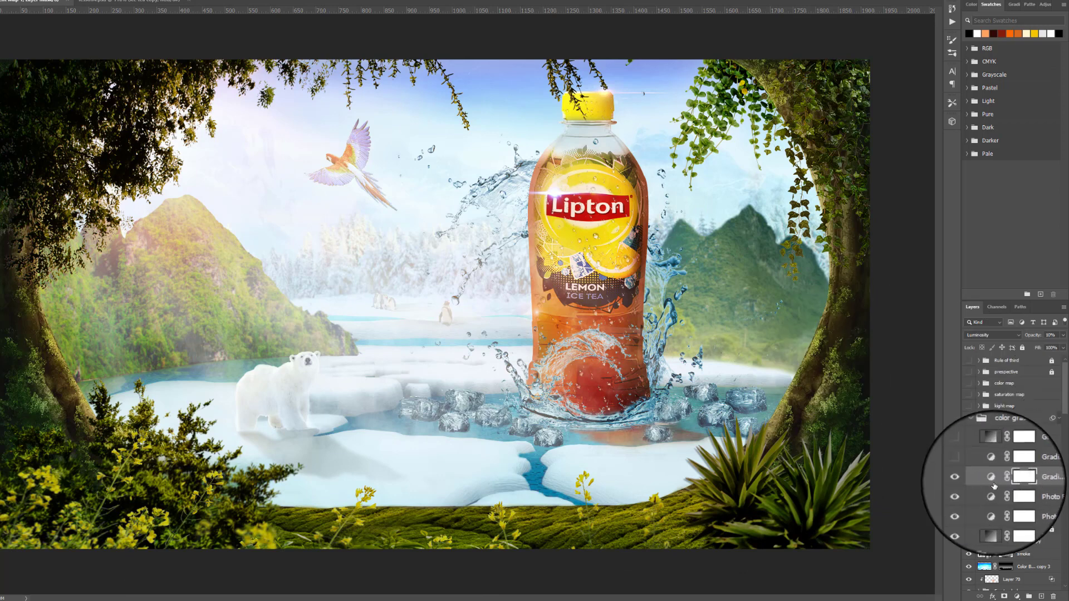
Show the Gradient Map 2 layer and check its green-to-peach gradient in the Gradient Editor
{"action": "left_click", "coordinate": [969, 466]}
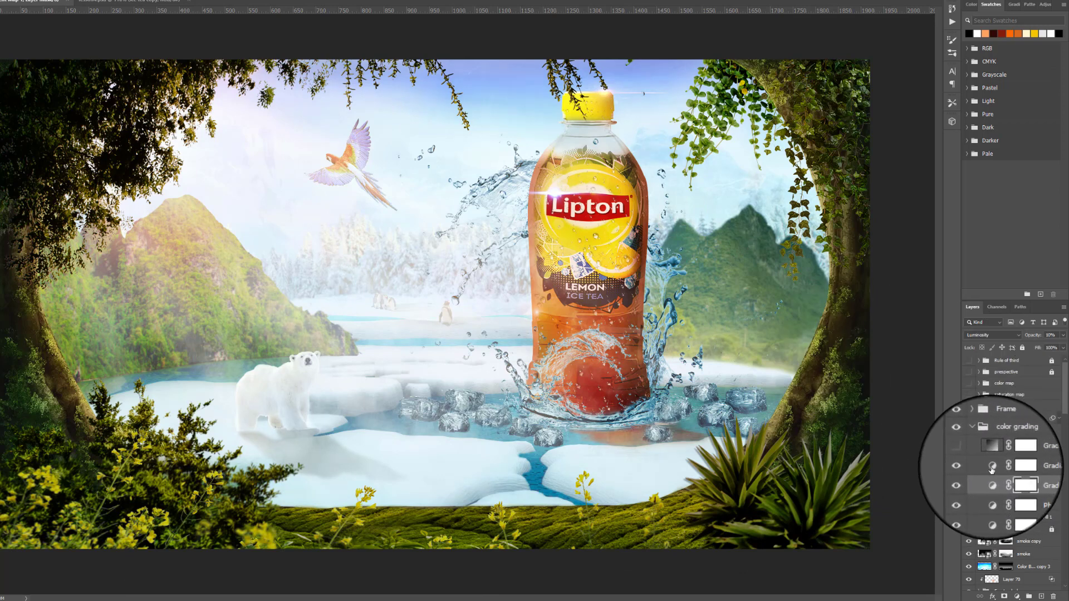
{"action": "left_click", "coordinate": [1017, 597]}
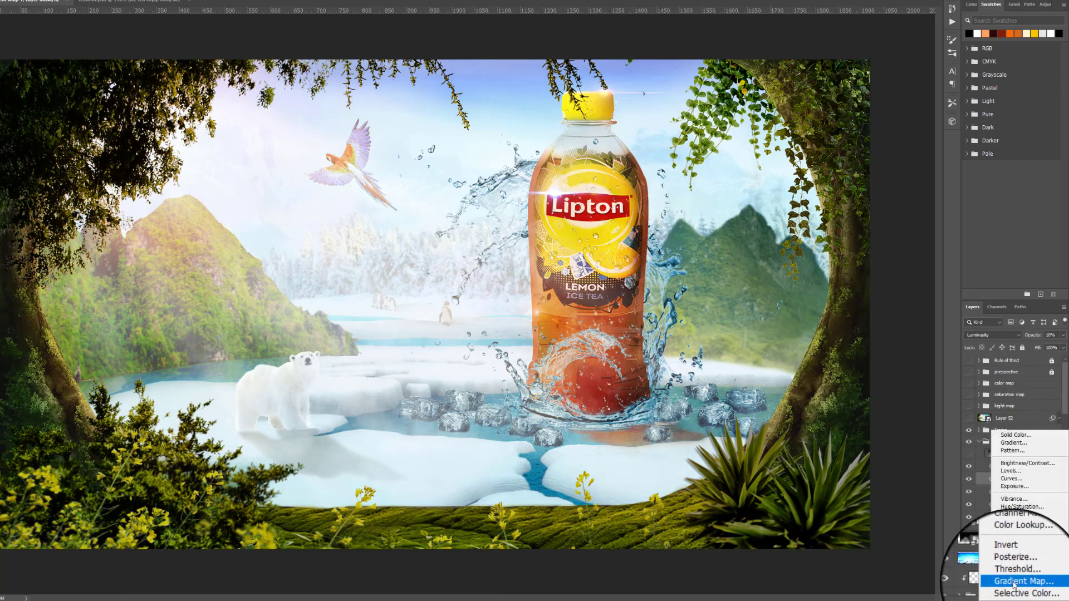
{"action": "left_click", "coordinate": [916, 538]}
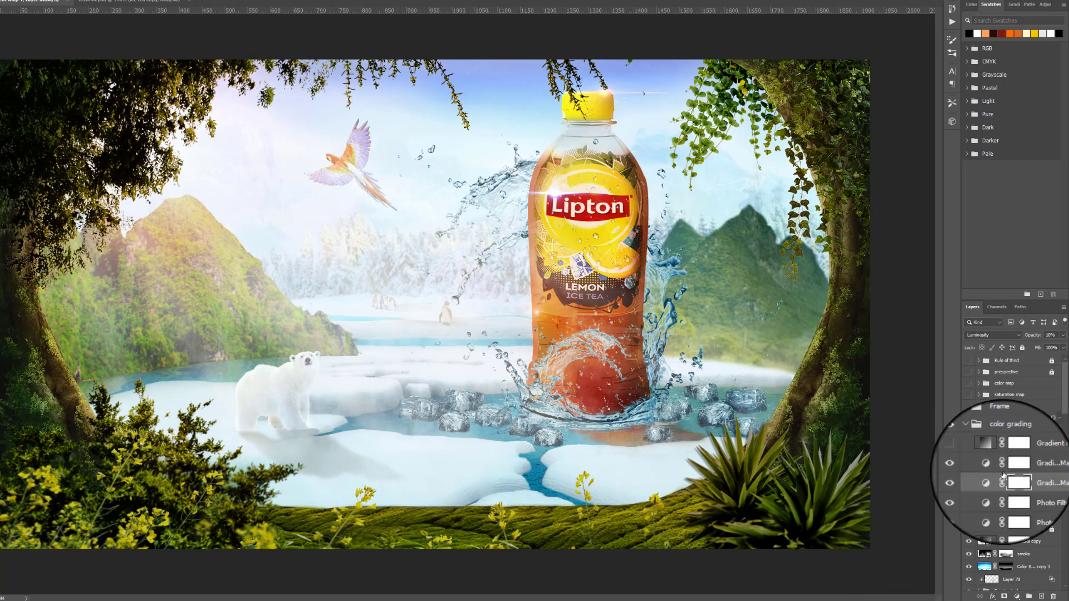
{"action": "double_click", "coordinate": [992, 467]}
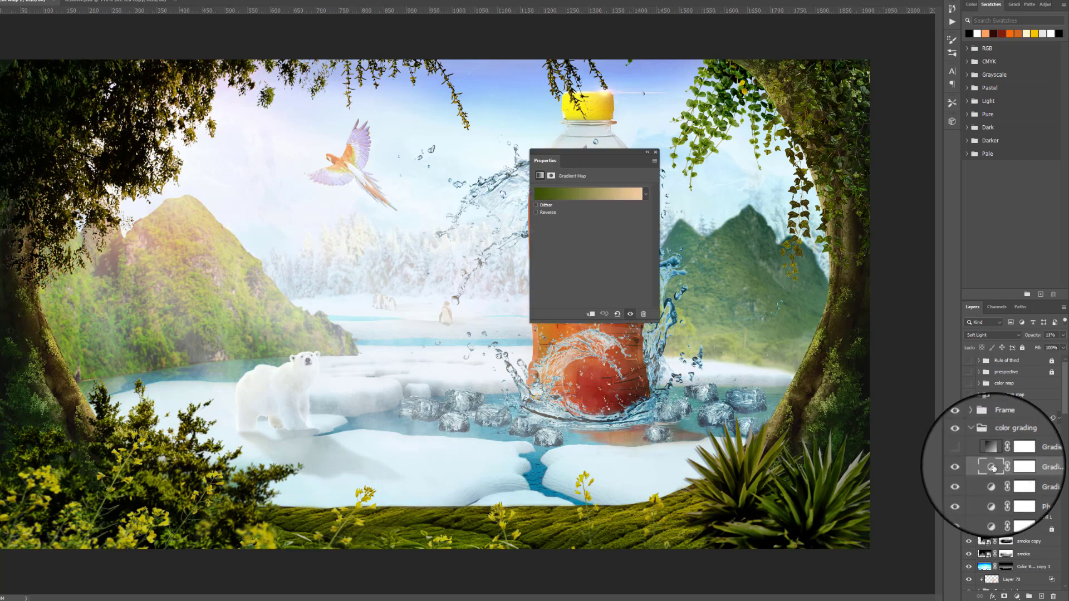
{"action": "left_click", "coordinate": [586, 196]}
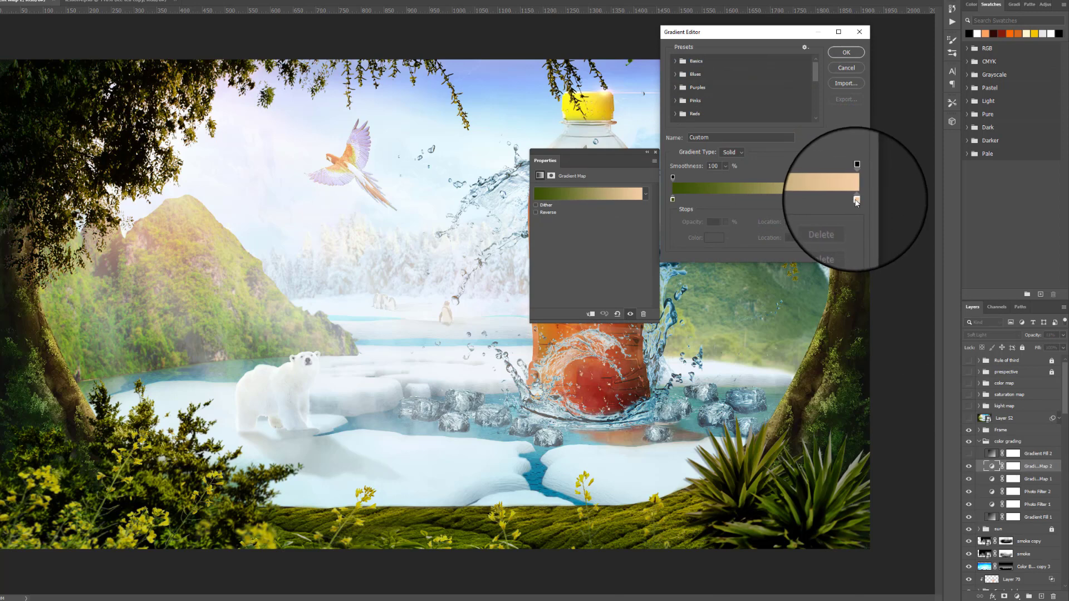
{"action": "left_click", "coordinate": [847, 52]}
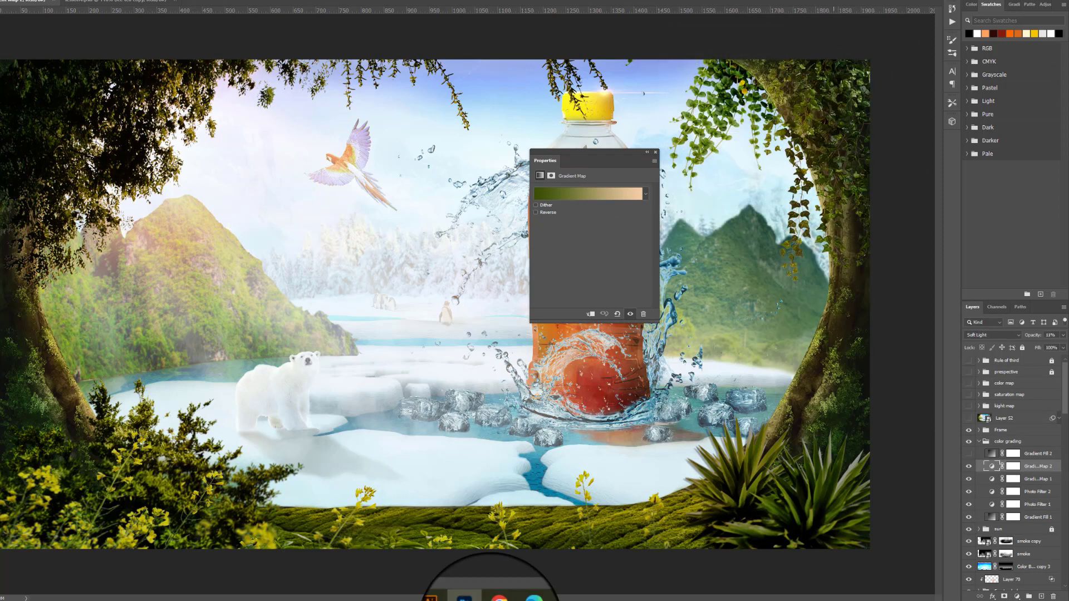
{"action": "left_click", "coordinate": [655, 152]}
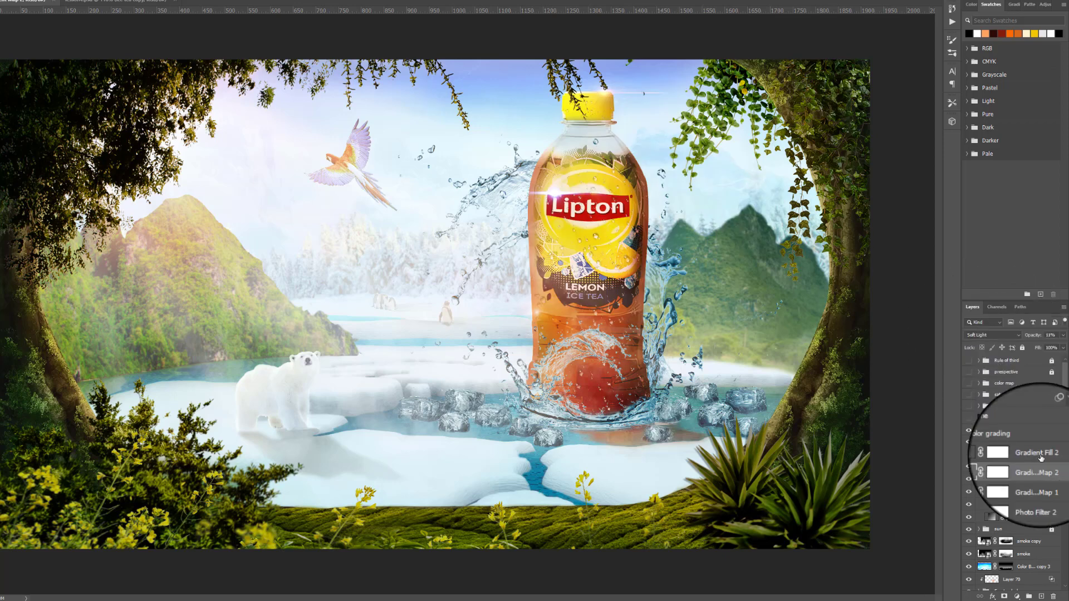
Preview Gradient Map 2 at 100% opacity while comparing its gradient colors with the image, and reduce the opacity to about 8%
{"action": "left_click", "coordinate": [1057, 335]}
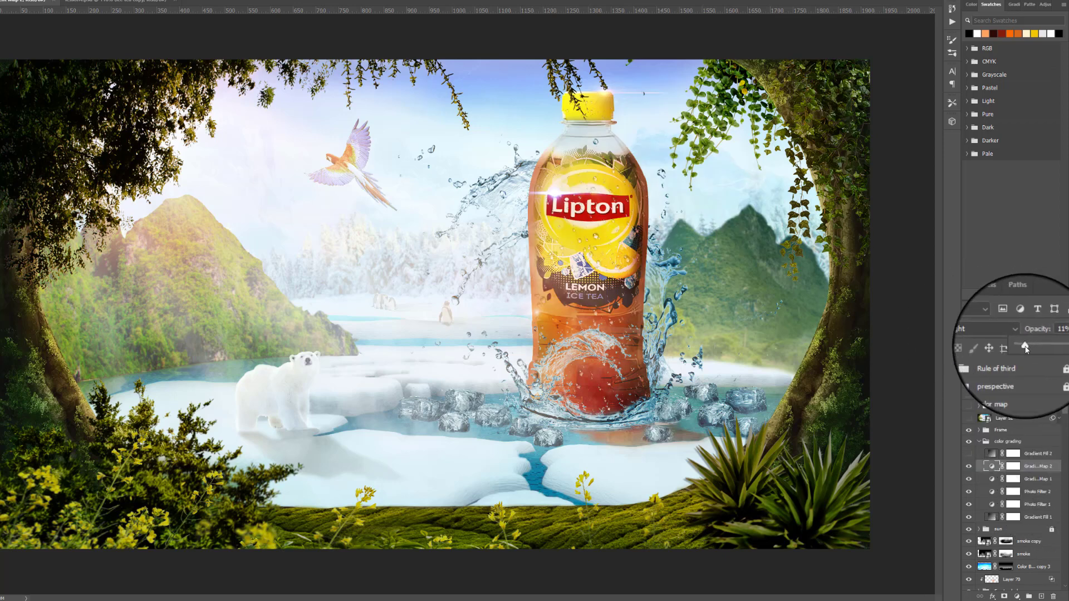
{"action": "left_click_drag", "start_coordinate": [1027, 348], "coordinate": [1068, 350]}
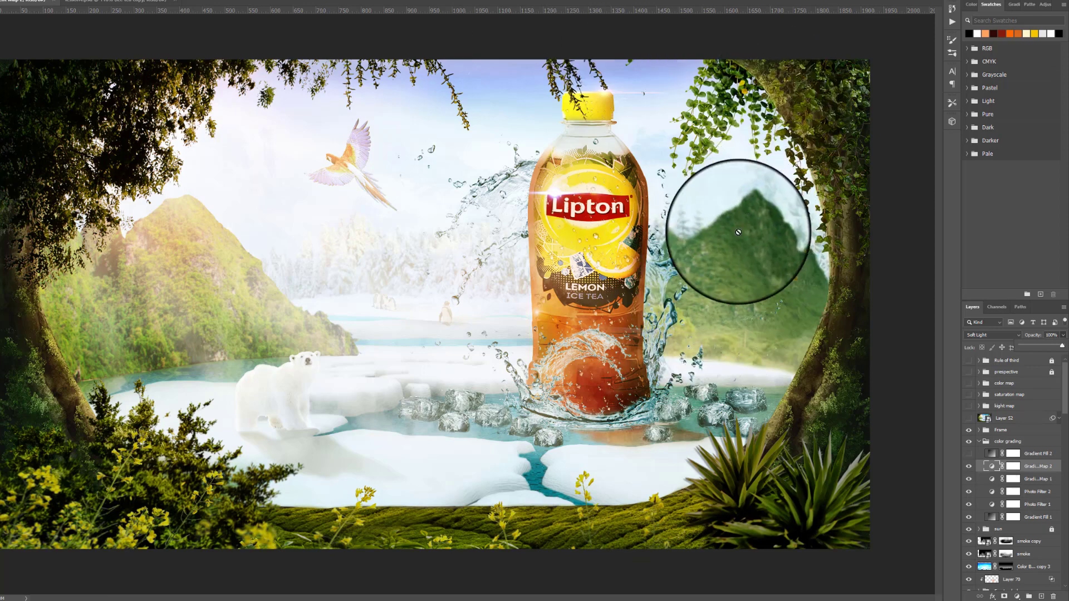
{"action": "double_click", "coordinate": [992, 466]}
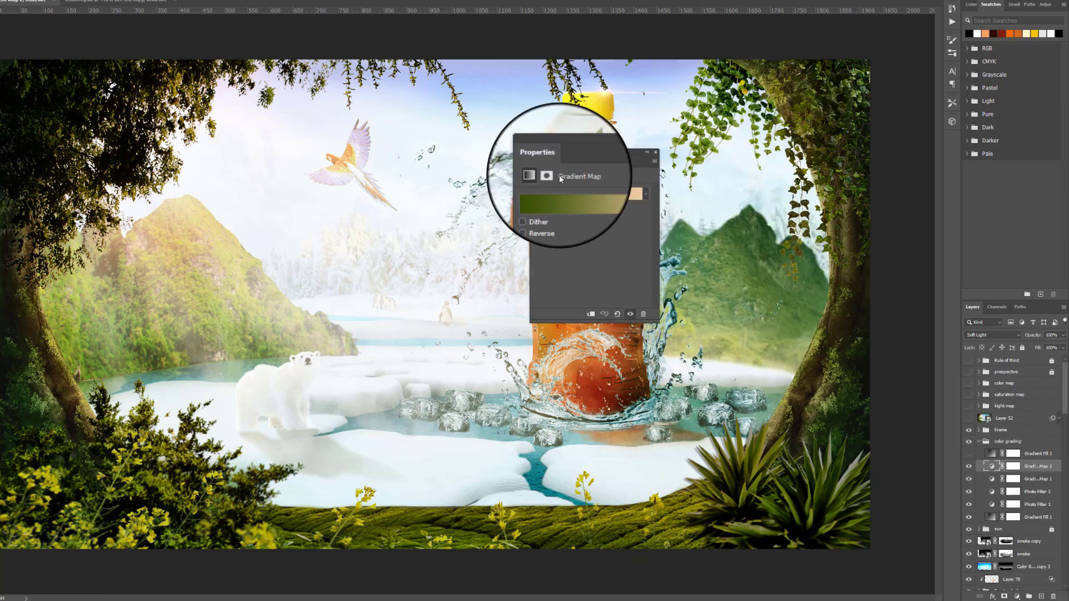
{"action": "left_click", "coordinate": [573, 190]}
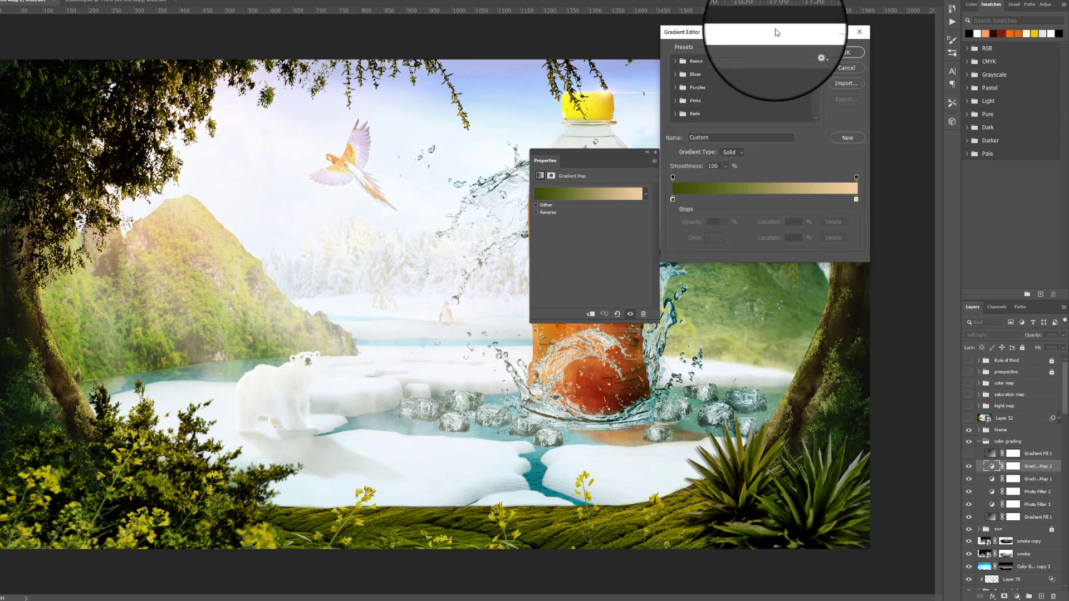
{"action": "left_click_drag", "start_coordinate": [779, 29], "coordinate": [710, 0]}
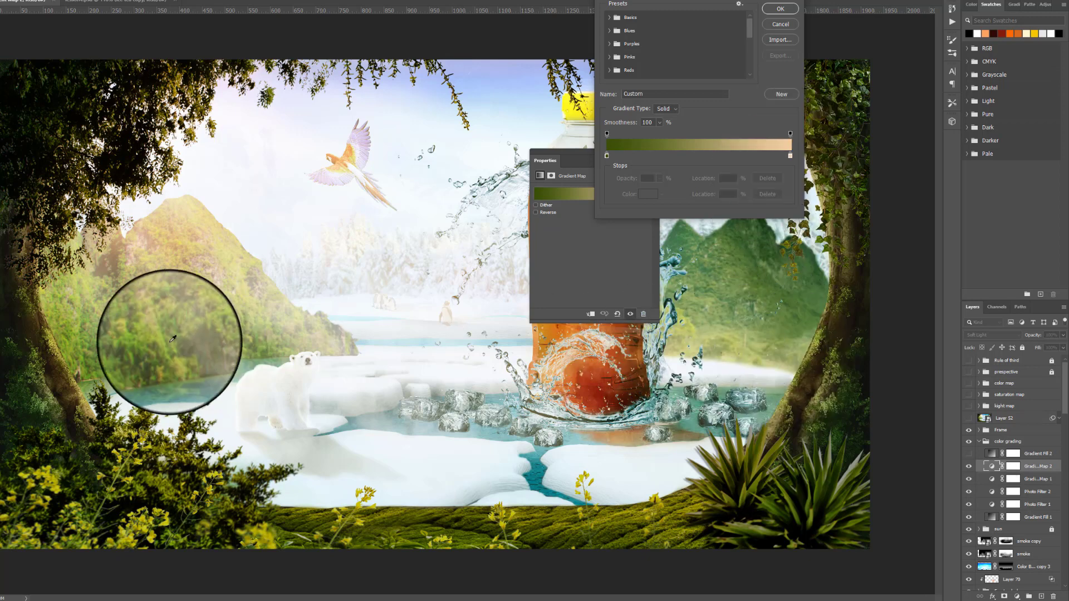
{"action": "left_click", "coordinate": [781, 8]}
{"action": "left_click", "coordinate": [646, 154]}
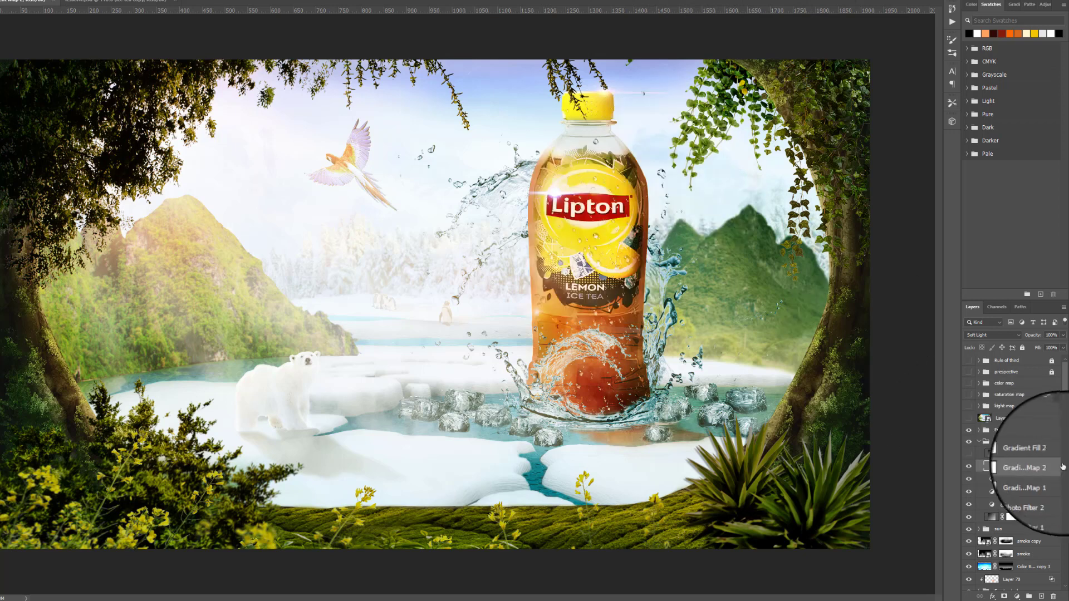
{"action": "left_click", "coordinate": [1063, 334]}
{"action": "left_click_drag", "start_coordinate": [1061, 348], "coordinate": [1032, 347]}
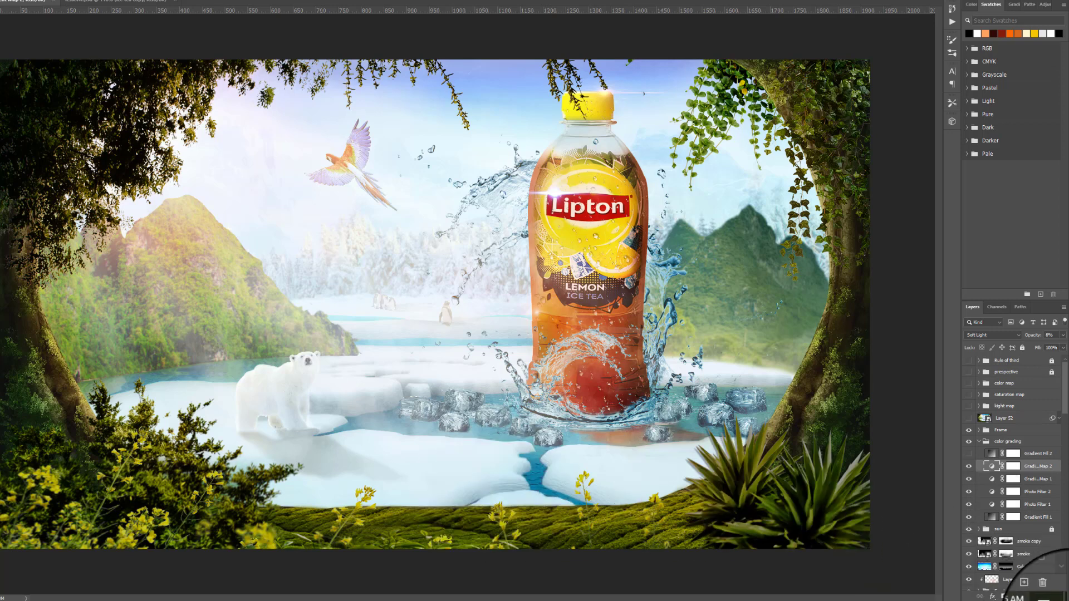
Show the Gradient Fill 2 layer and check its blue-to-orange gradient in the Gradient Editor
{"action": "left_click", "coordinate": [969, 457]}
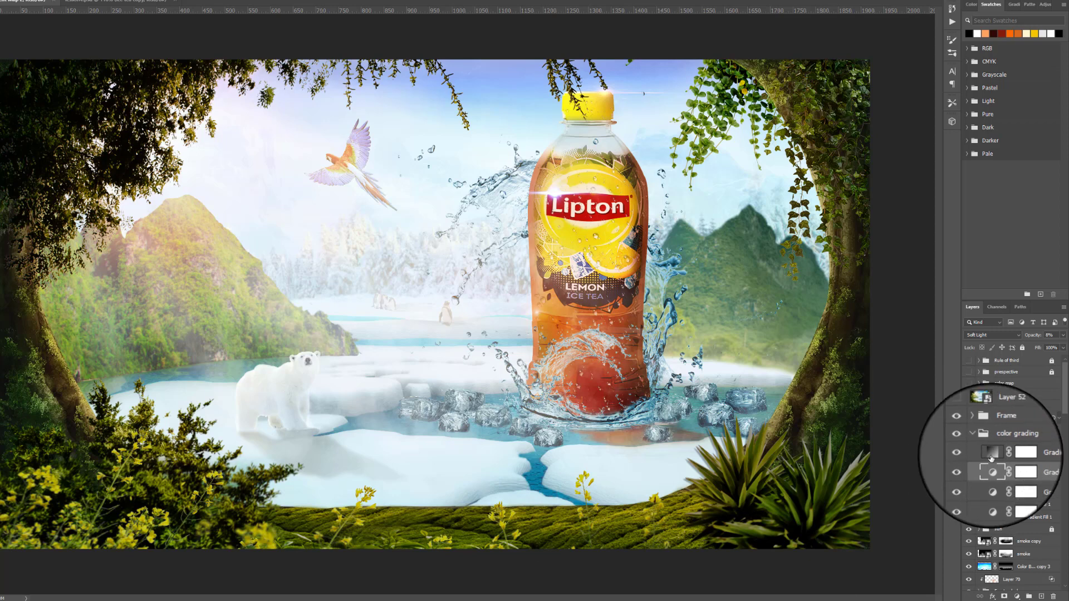
{"action": "double_click", "coordinate": [992, 454]}
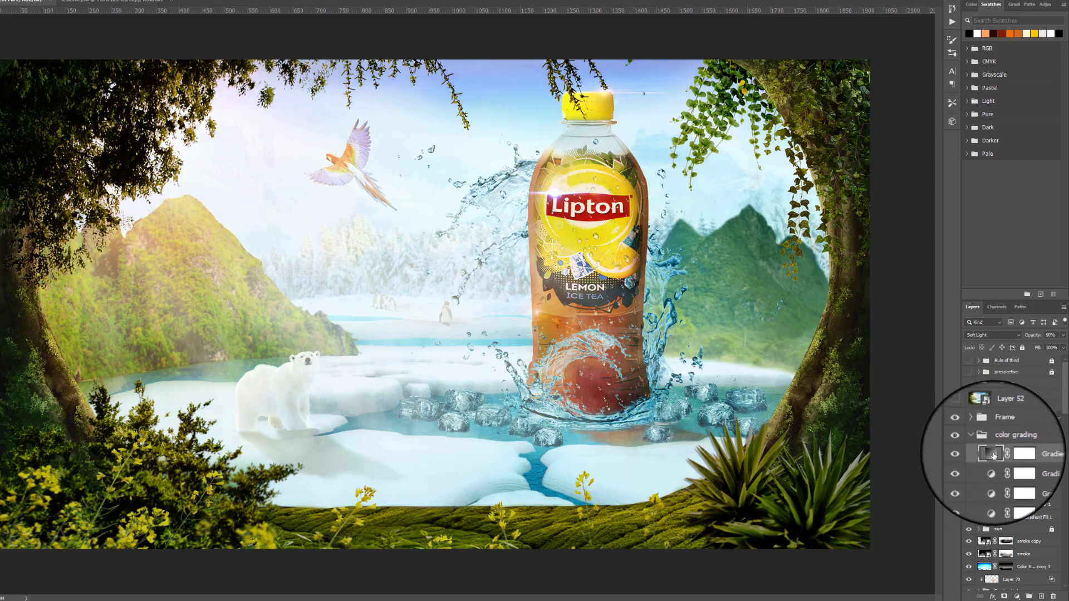
{"action": "left_click", "coordinate": [773, 144]}
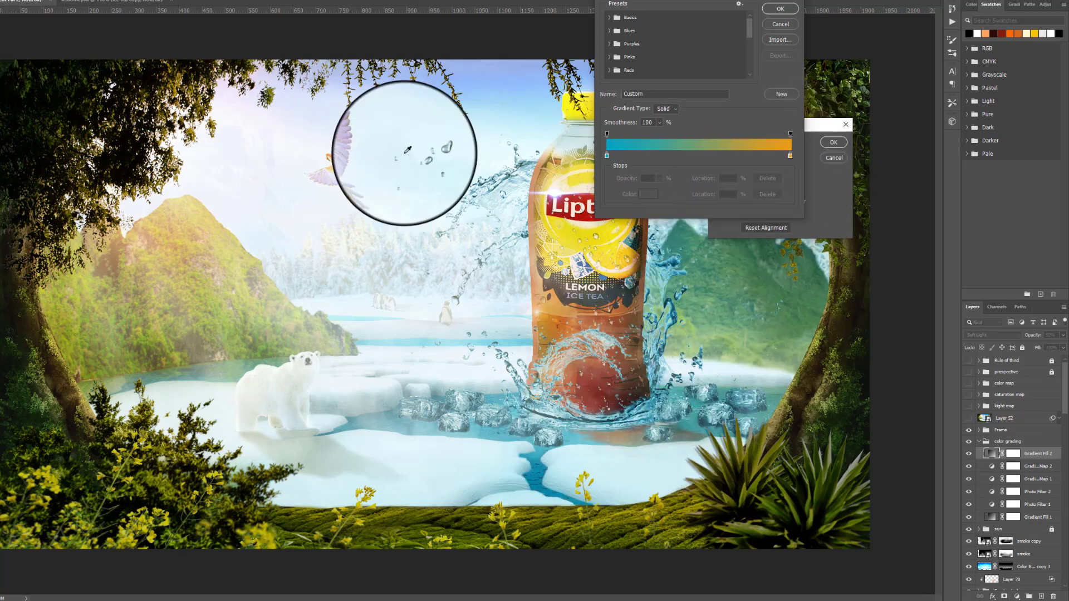
{"action": "left_click", "coordinate": [781, 8]}
{"action": "key", "text": "Return"}
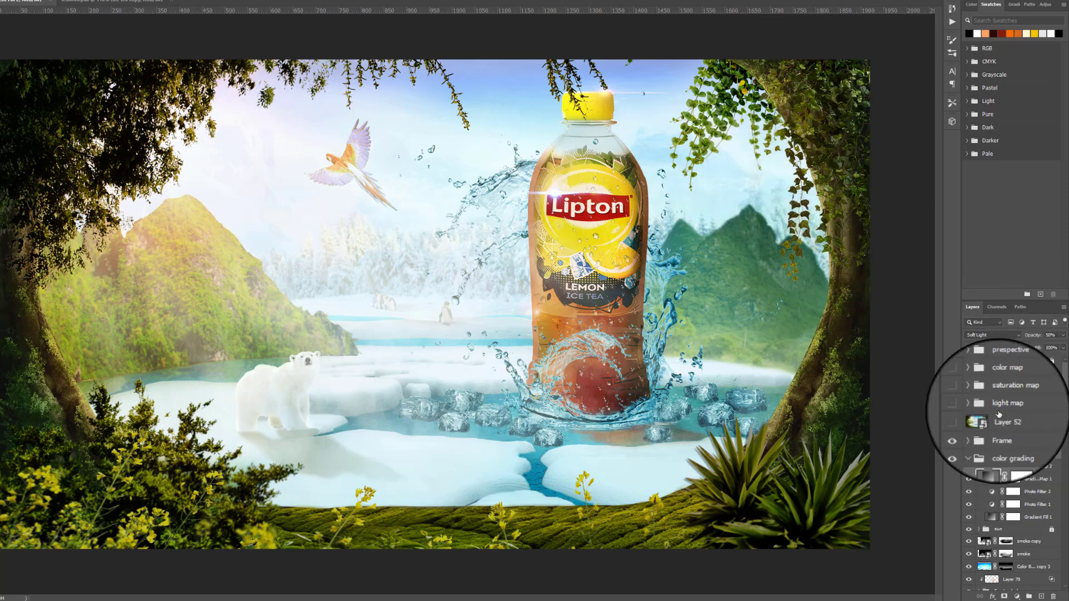
Compare the image with and without Gradient Fill 2, and lower that layer's opacity to about 48%
{"action": "left_click", "coordinate": [969, 454]}
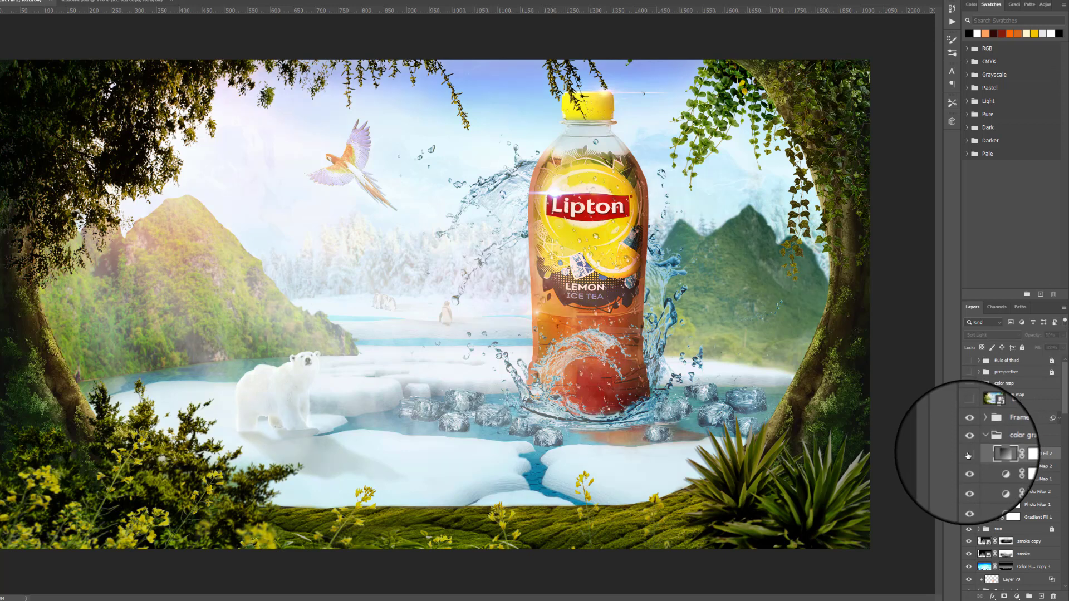
{"action": "left_click", "coordinate": [969, 454]}
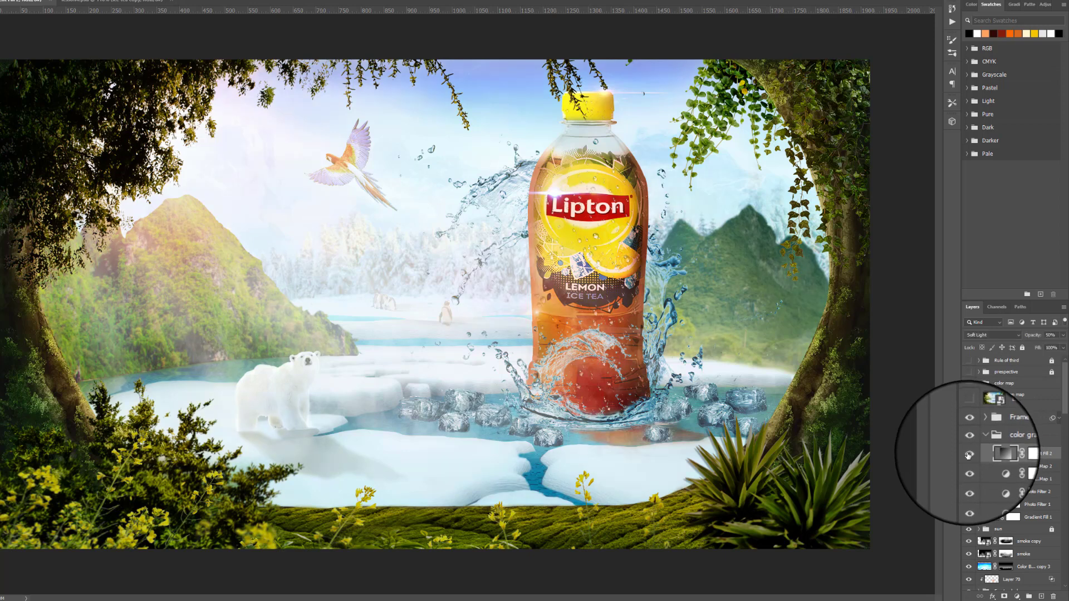
{"action": "left_click", "coordinate": [1062, 342]}
{"action": "left_click_drag", "start_coordinate": [1045, 345], "coordinate": [1039, 347]}
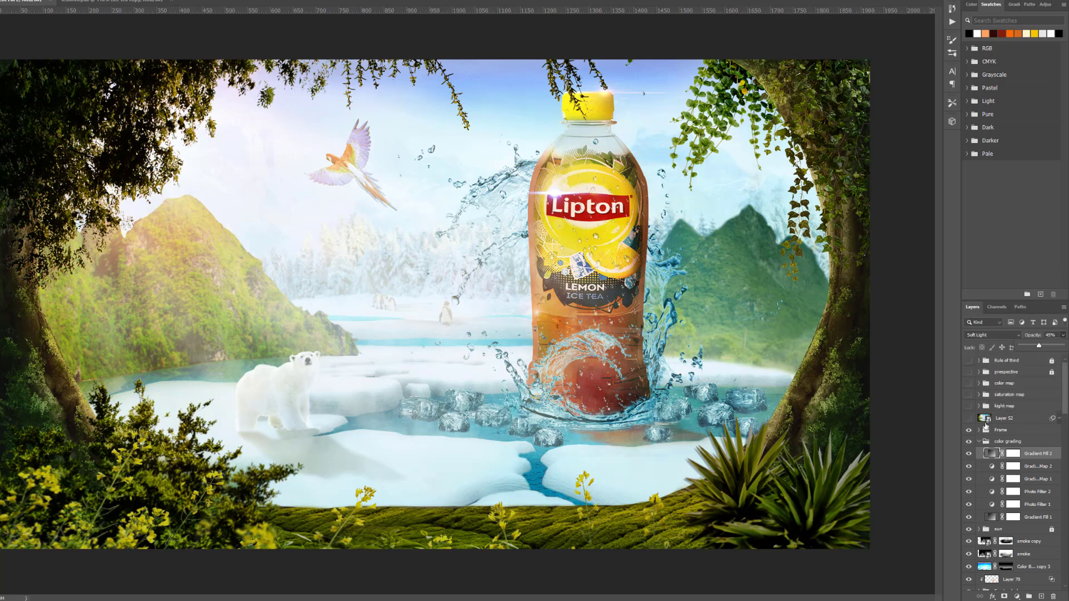
Compare the composite with and without the color grading group
{"action": "left_click", "coordinate": [969, 442]}
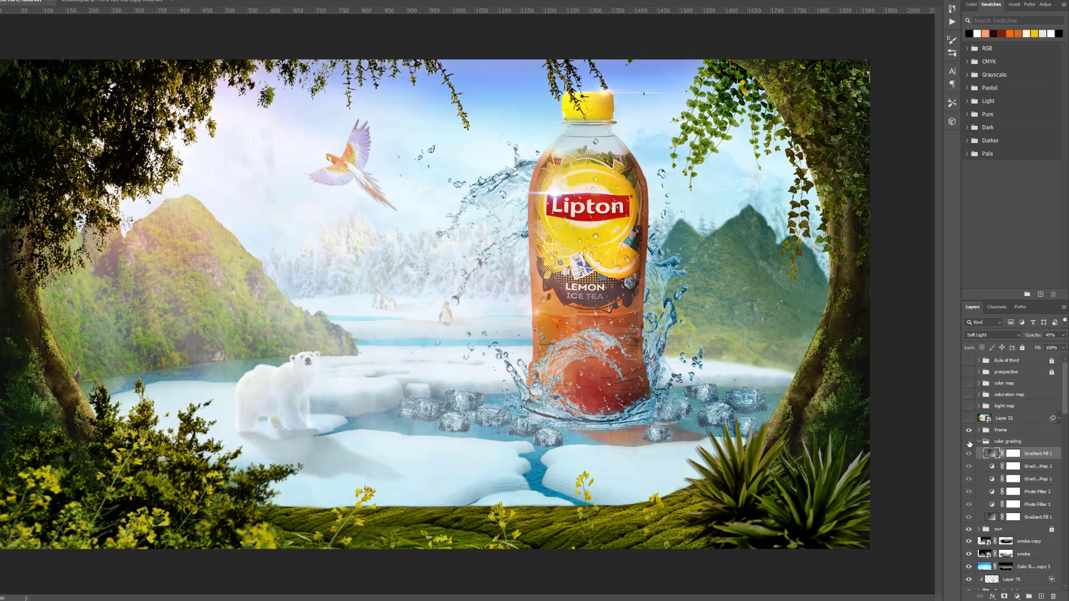
{"action": "left_click", "coordinate": [969, 442]}
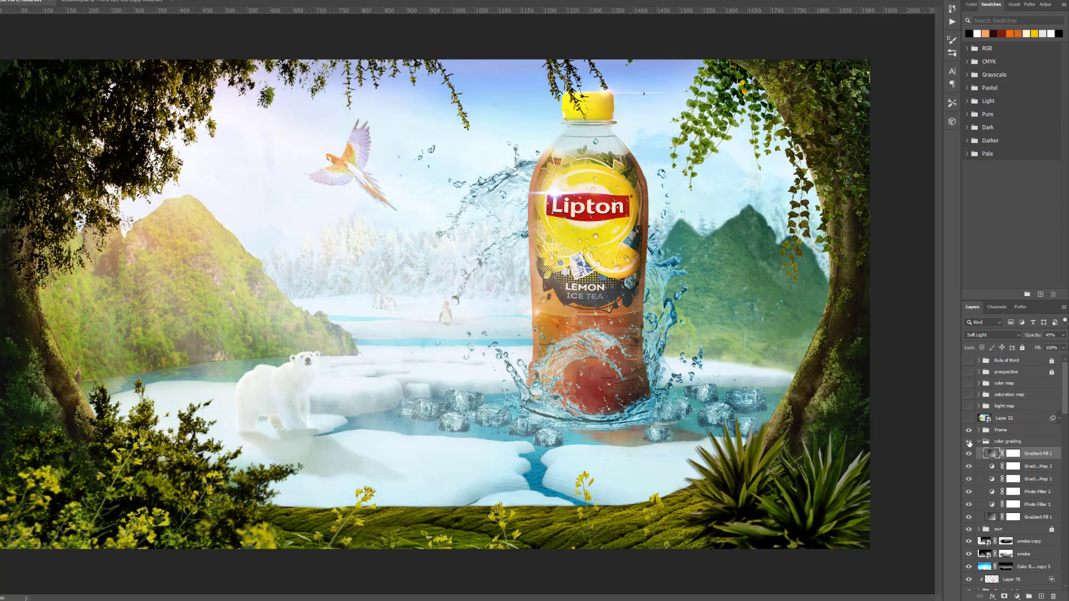
{"action": "left_click", "coordinate": [969, 443]}
{"action": "left_click", "coordinate": [969, 442]}
Lower the opacity of the Color Balance copy 3 layer beneath the smoke layers
{"action": "scroll", "coordinate": [1066, 382], "scroll_direction": "down", "scroll_amount": 3}
{"action": "left_click", "coordinate": [1028, 448]}
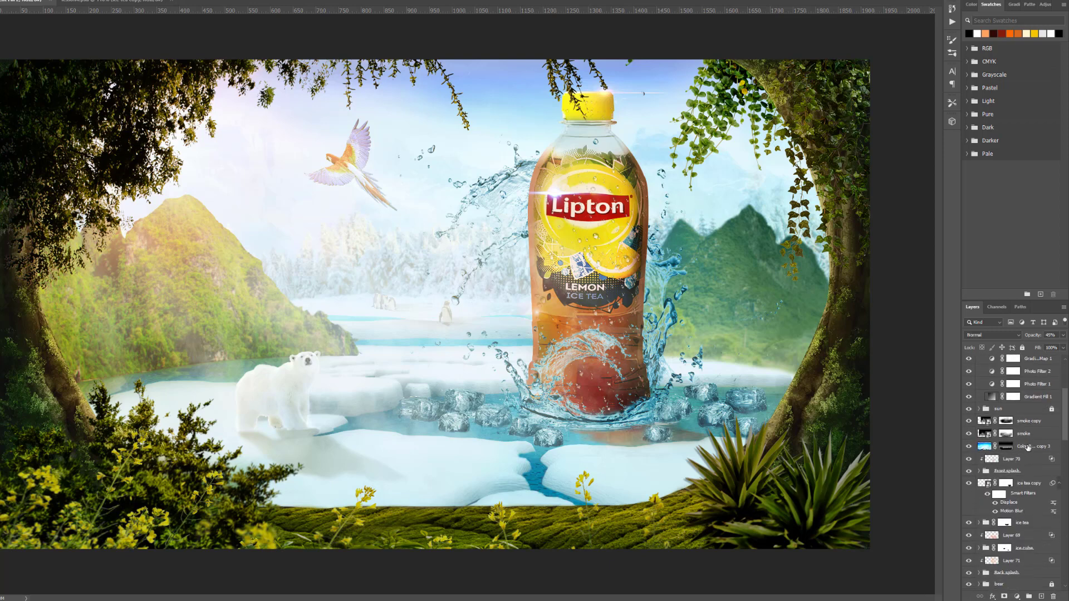
{"action": "left_click", "coordinate": [1063, 335]}
{"action": "left_click_drag", "start_coordinate": [1030, 347], "coordinate": [1026, 349]}
{"action": "scroll", "coordinate": [1047, 535], "scroll_direction": "down", "scroll_amount": 2}
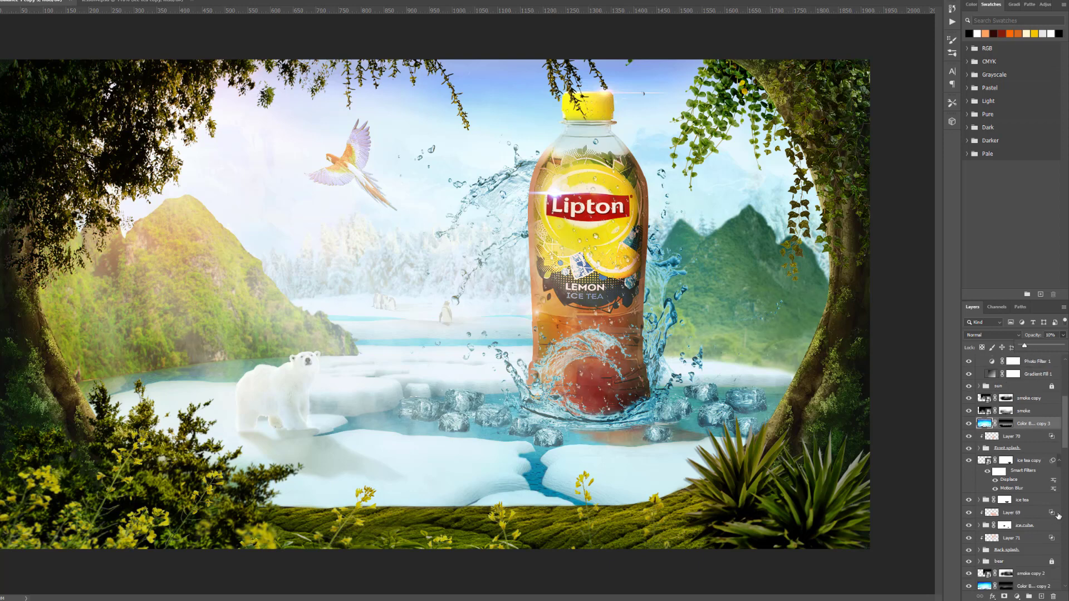
Reduce the opacity of the Color Balance copy 2 layer above the RT FG group to about 19%
{"action": "left_click", "coordinate": [1034, 556]}
{"action": "left_click", "coordinate": [1034, 556]}
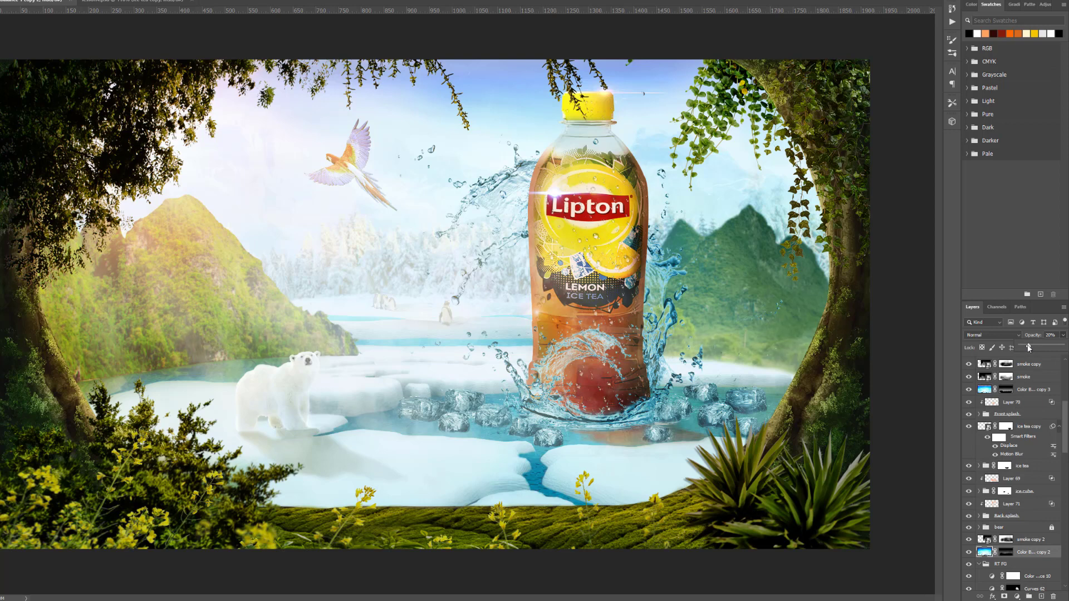
{"action": "left_click_drag", "start_coordinate": [1029, 345], "coordinate": [1026, 346]}
{"action": "scroll", "coordinate": [1042, 526], "scroll_direction": "down", "scroll_amount": 1}
{"action": "scroll", "coordinate": [1042, 524], "scroll_direction": "down", "scroll_amount": 5}
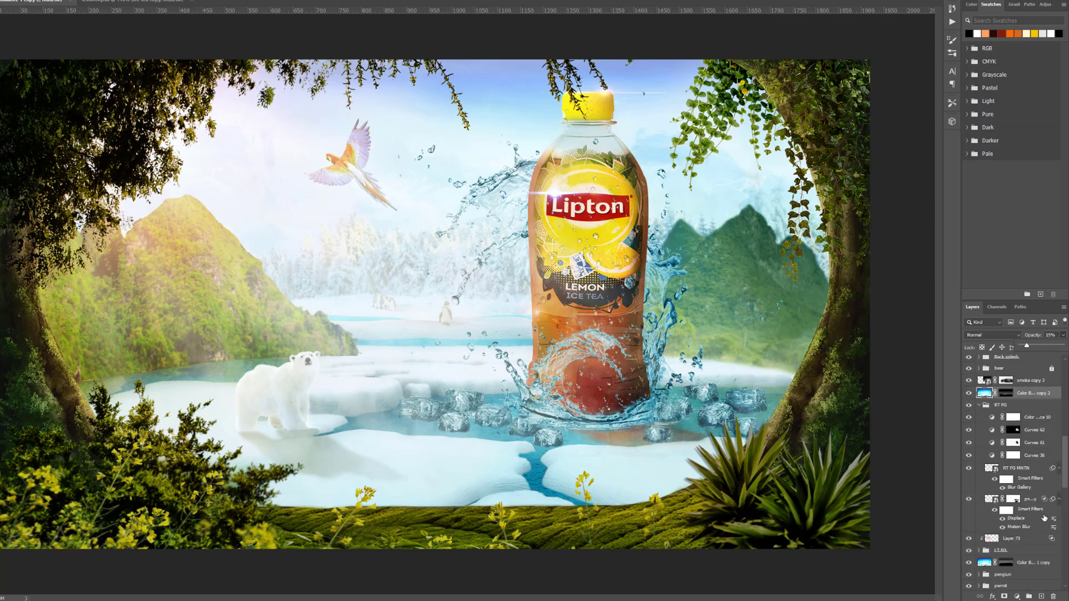
Reduce the opacity of the Color Balance 1 copy layer above the penguin group to about 27%
{"action": "left_click", "coordinate": [1036, 533]}
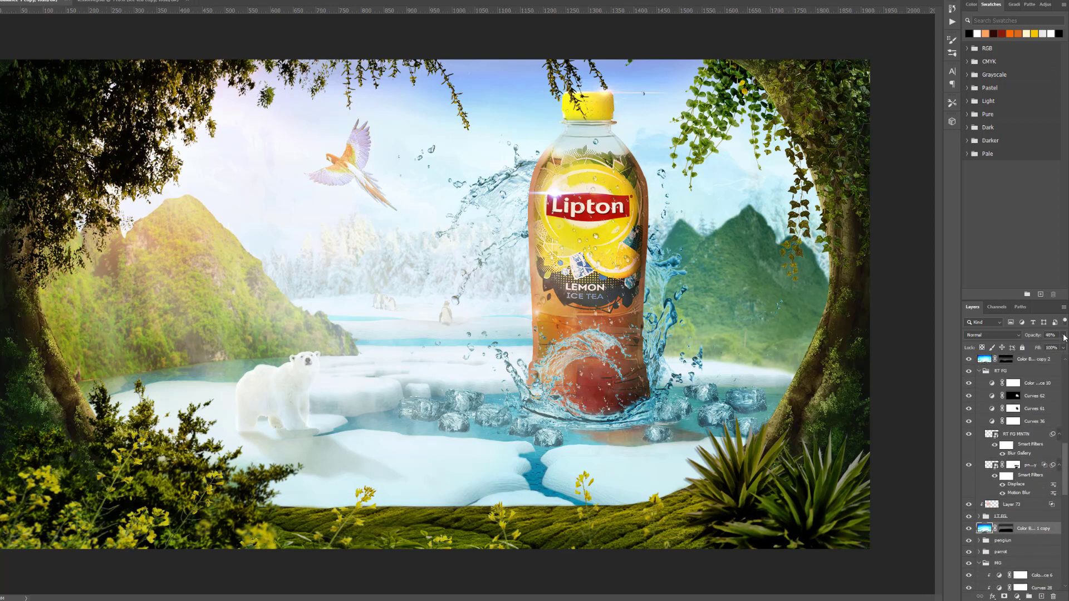
{"action": "left_click", "coordinate": [1063, 336]}
{"action": "left_click_drag", "start_coordinate": [1035, 347], "coordinate": [1032, 350]}
{"action": "scroll", "coordinate": [985, 506], "scroll_direction": "up", "scroll_amount": 8}
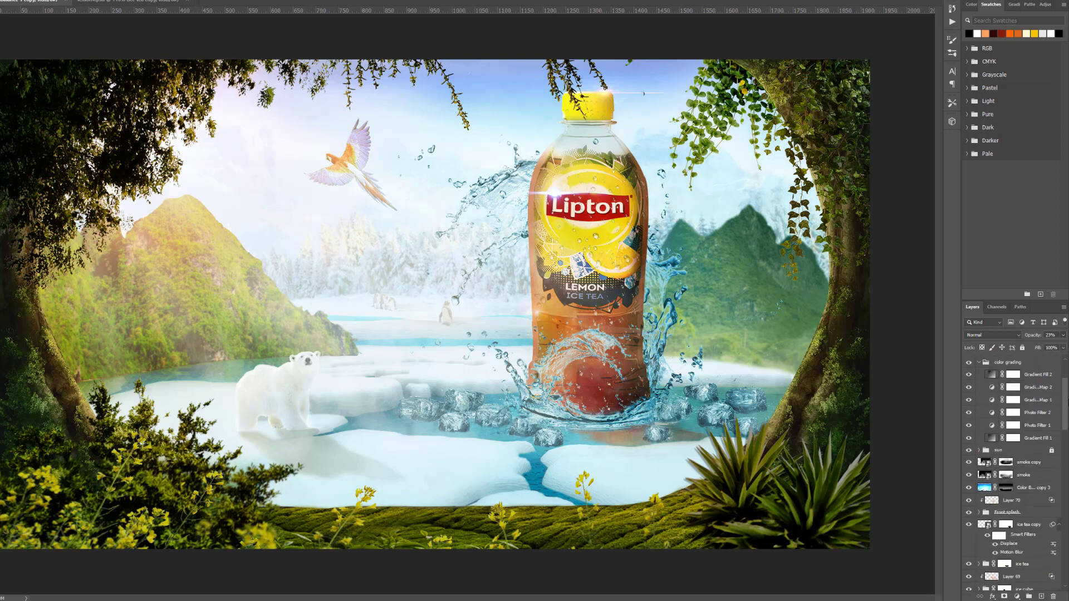
Compare the image with and without the smoke copy layer, and lower that layer's opacity
{"action": "scroll", "coordinate": [1003, 474], "scroll_direction": "up", "scroll_amount": 1}
{"action": "left_click", "coordinate": [1021, 542]}
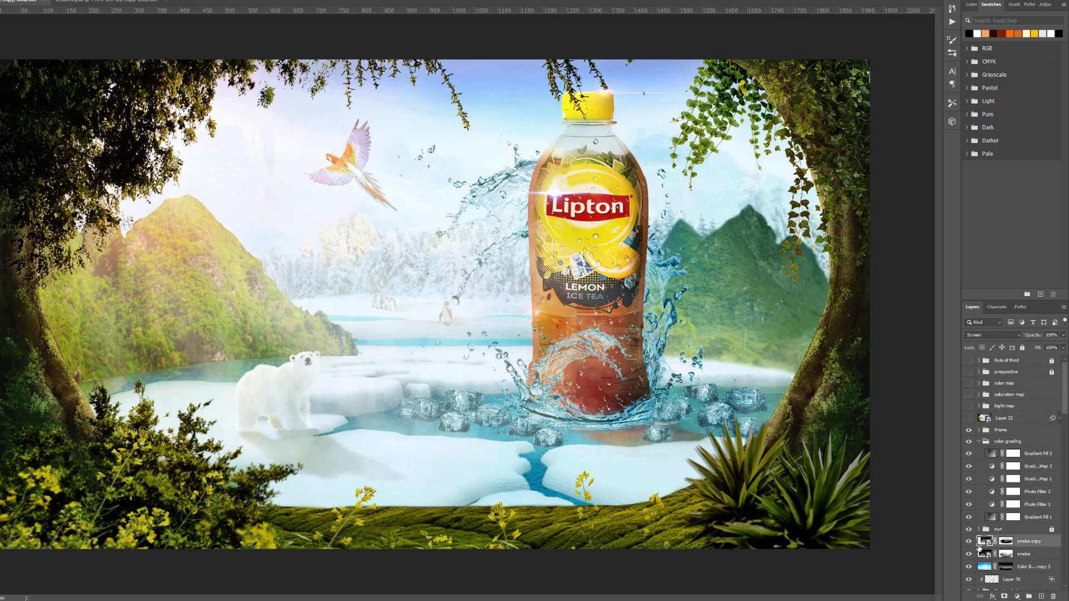
{"action": "left_click", "coordinate": [969, 542]}
{"action": "left_click", "coordinate": [969, 542]}
{"action": "left_click", "coordinate": [1063, 335]}
{"action": "left_click_drag", "start_coordinate": [1063, 347], "coordinate": [1048, 350]}
Compare the image with and without the smoke layer, and lower its opacity to about 89%
{"action": "left_click", "coordinate": [1009, 553]}
{"action": "left_click", "coordinate": [969, 554]}
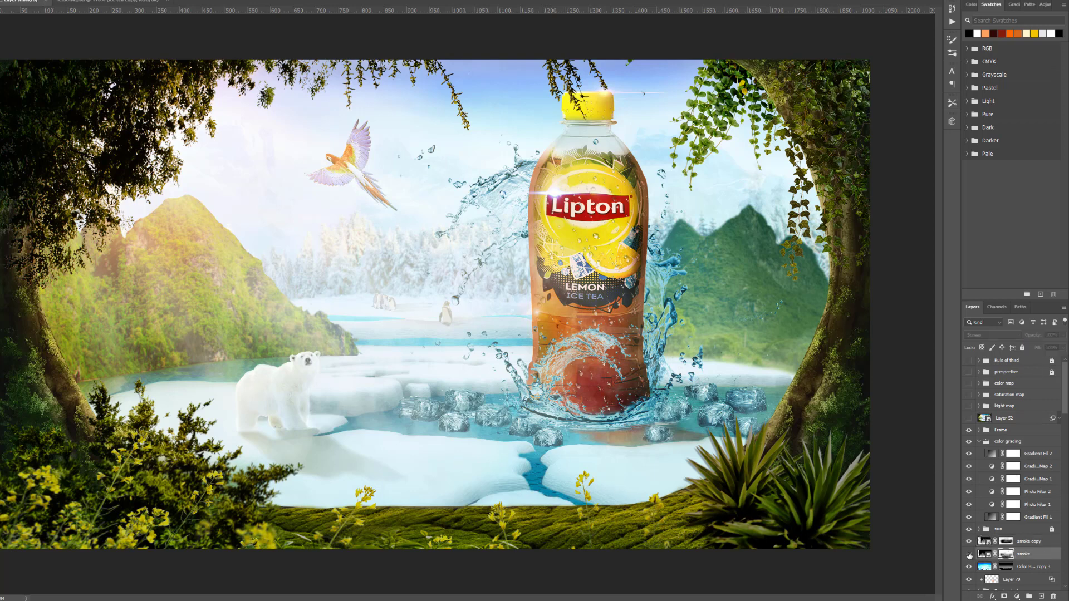
{"action": "left_click", "coordinate": [969, 554]}
{"action": "left_click", "coordinate": [970, 556]}
{"action": "left_click", "coordinate": [970, 555]}
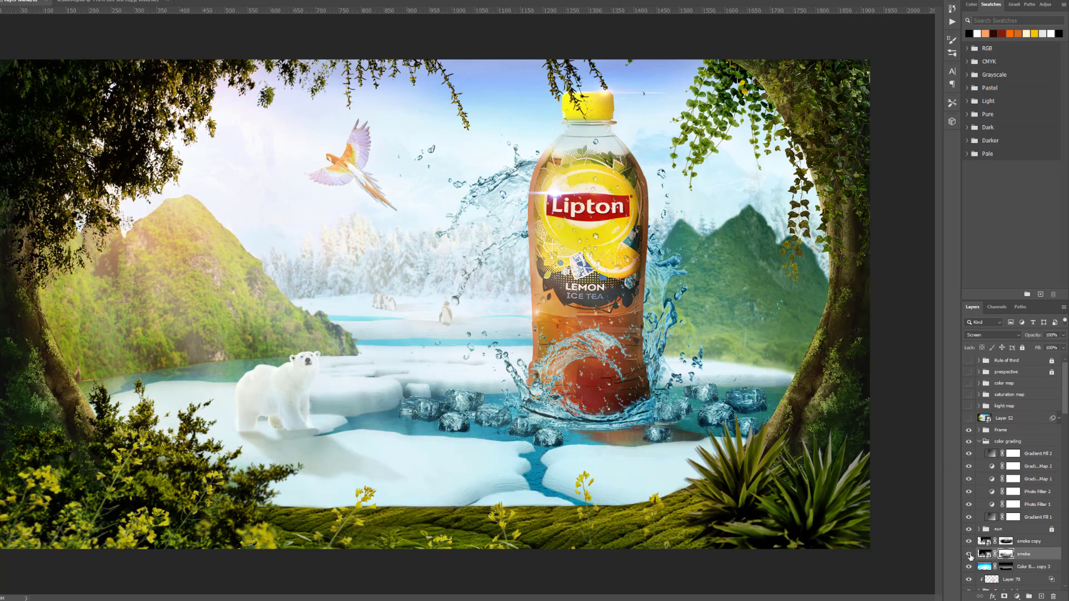
{"action": "left_click", "coordinate": [984, 554]}
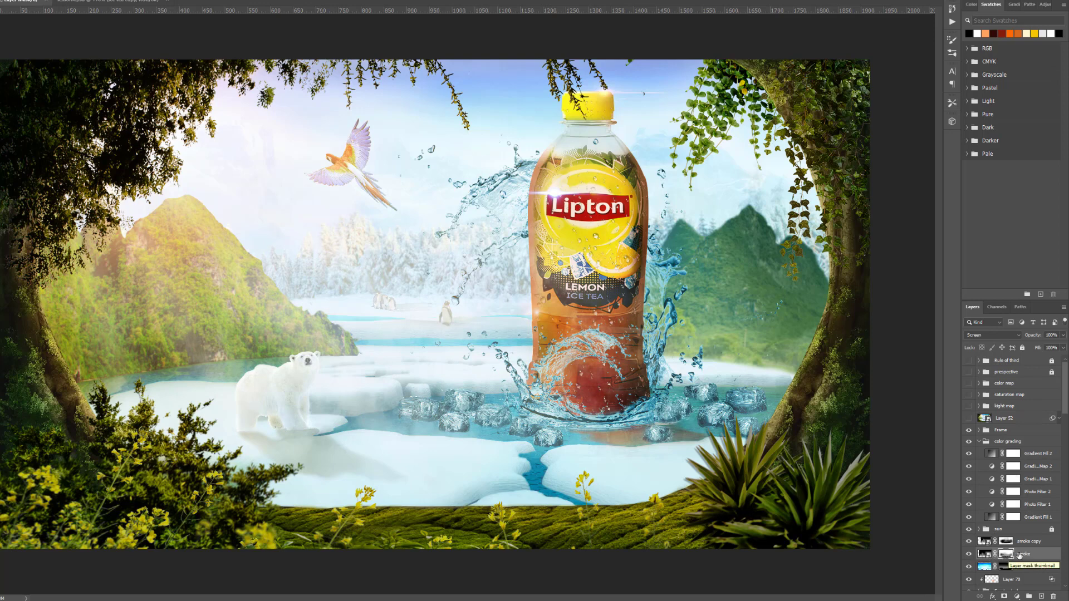
{"action": "mouse_move", "coordinate": [1066, 337]}
{"action": "left_mouse_down"}
{"action": "mouse_move", "coordinate": [1049, 349]}
{"action": "mouse_move", "coordinate": [1059, 346]}
{"action": "left_mouse_up"}
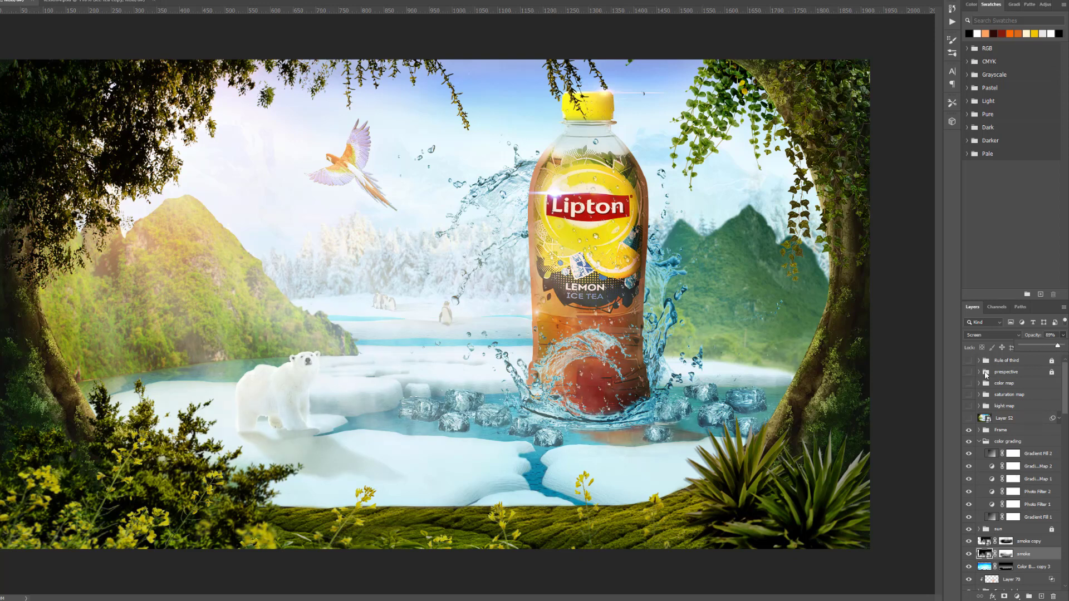
{"action": "scroll", "coordinate": [436, 309], "scroll_direction": "up", "scroll_amount": 1}
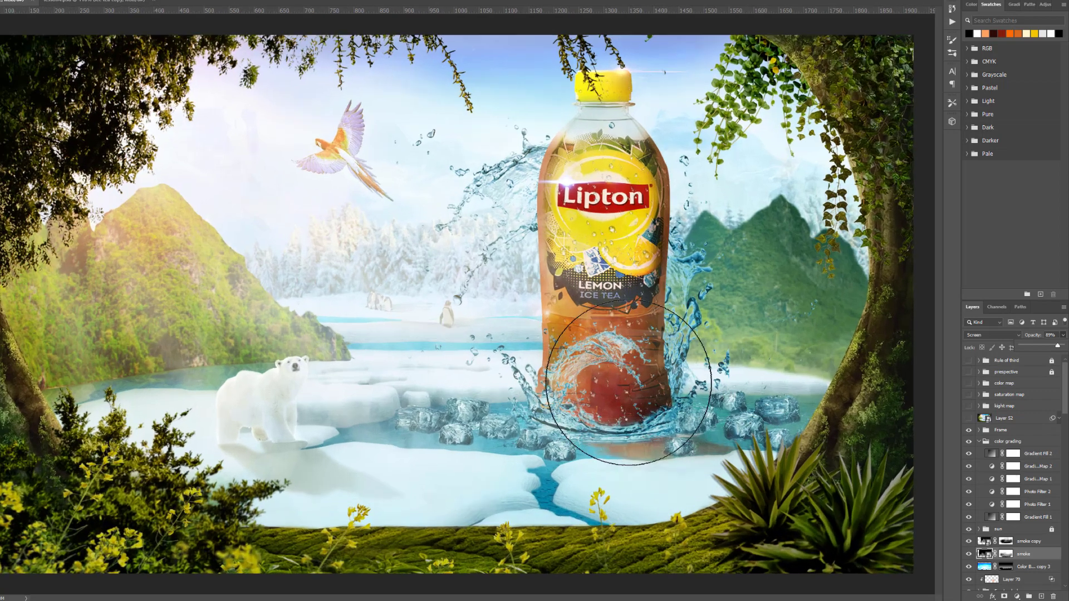
{"action": "key", "text": "ctrl+t"}
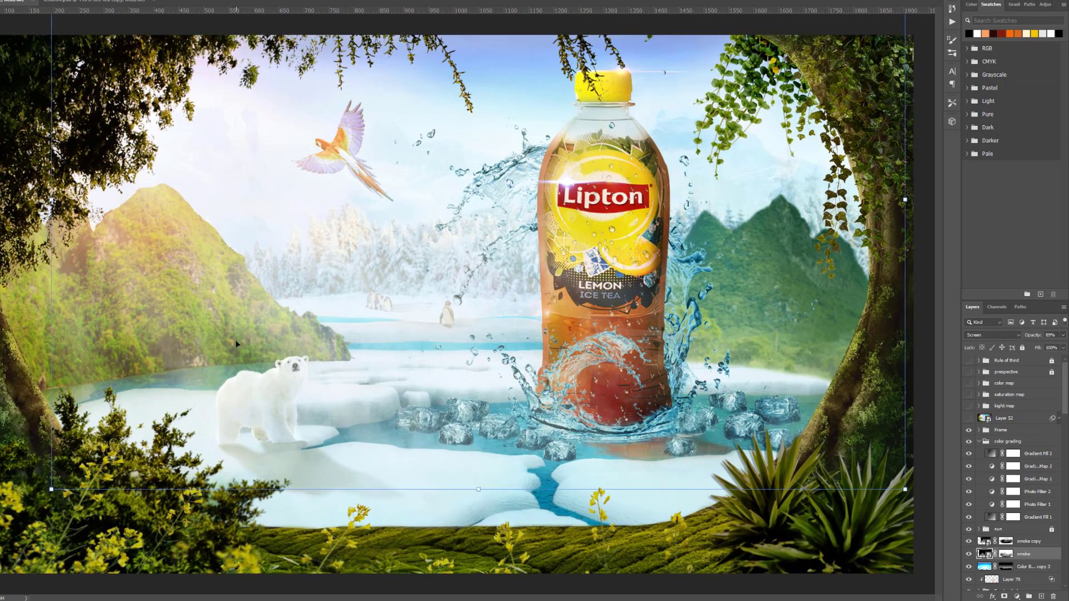
{"action": "key", "text": "Return"}
{"action": "scroll", "coordinate": [631, 347], "scroll_direction": "down", "scroll_amount": 1}
{"action": "left_click", "coordinate": [1027, 552], "text": "ctrl"}
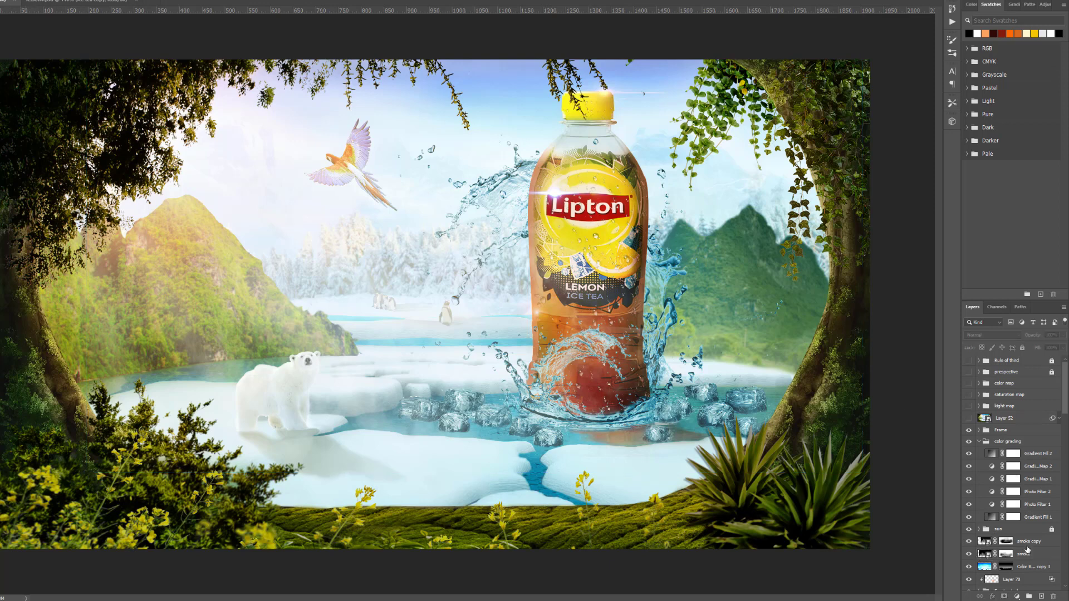
Collapse the color grading group and deselect all layers
{"action": "left_click", "coordinate": [977, 443]}
{"action": "left_click", "coordinate": [978, 442]}
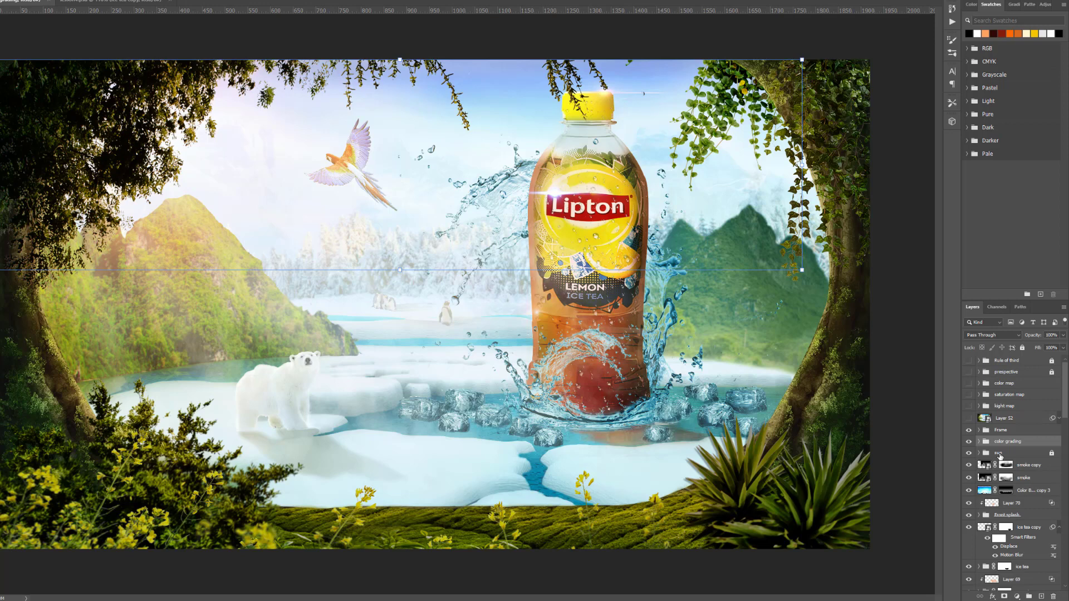
{"action": "left_click", "coordinate": [898, 331]}
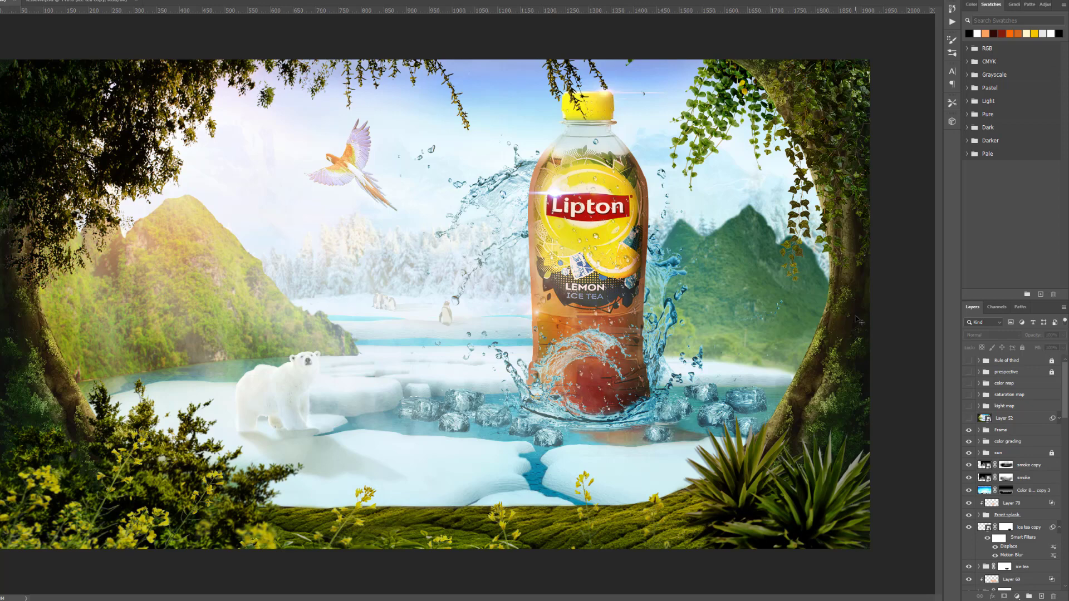
{"action": "key", "text": "ctrl+minus"}
{"action": "key", "text": "ctrl+plus"}
Add an Exposure adjustment layer above the sun group with its exposure set to about -4.67
{"action": "left_click", "coordinate": [1002, 444]}
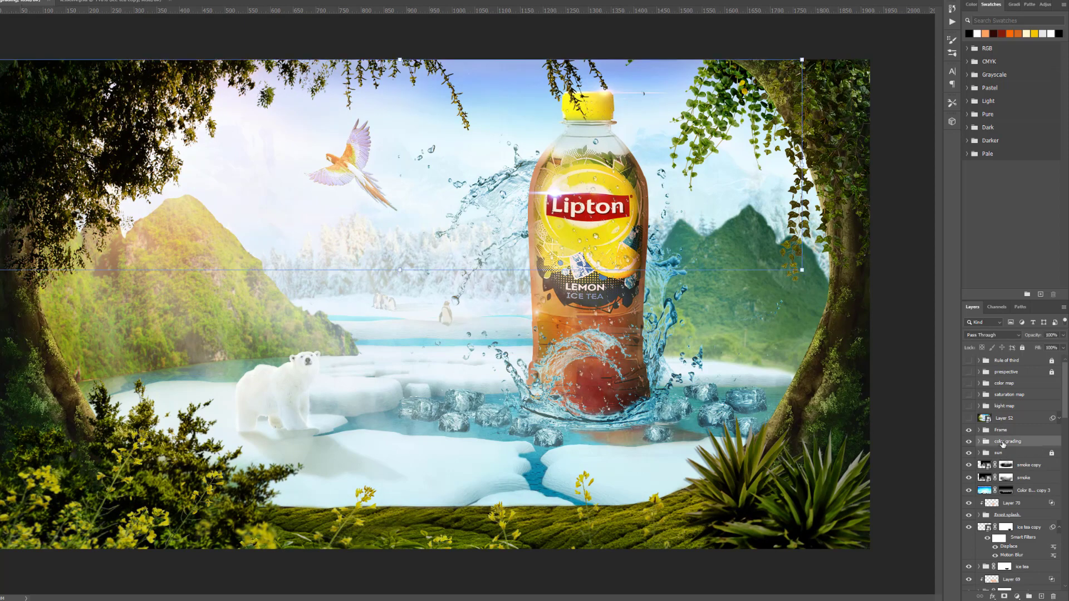
{"action": "left_click", "coordinate": [1002, 453]}
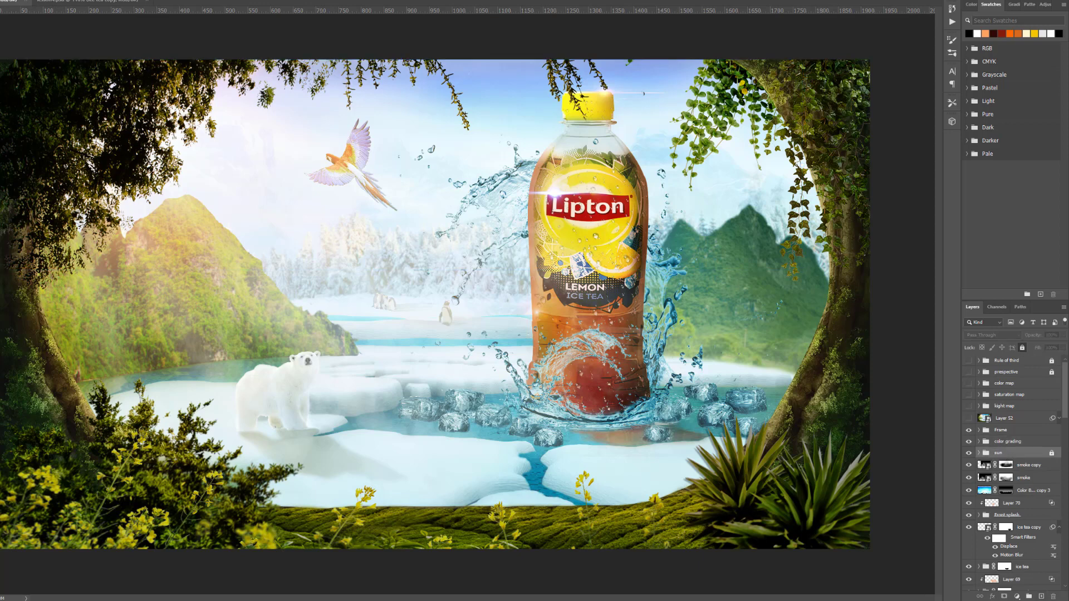
{"action": "left_click", "coordinate": [1017, 596]}
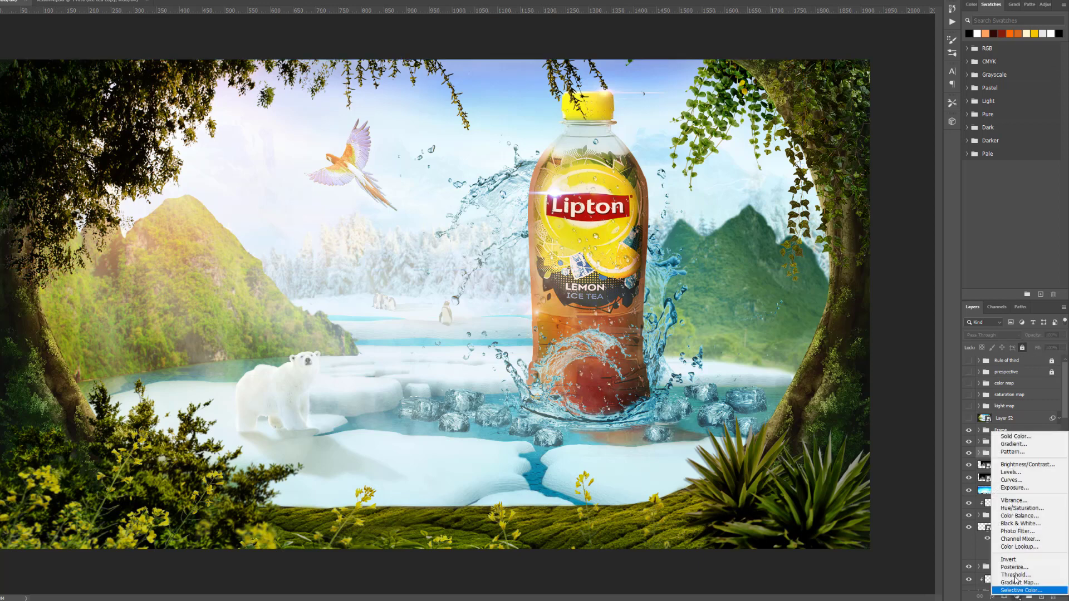
{"action": "left_click", "coordinate": [1028, 494]}
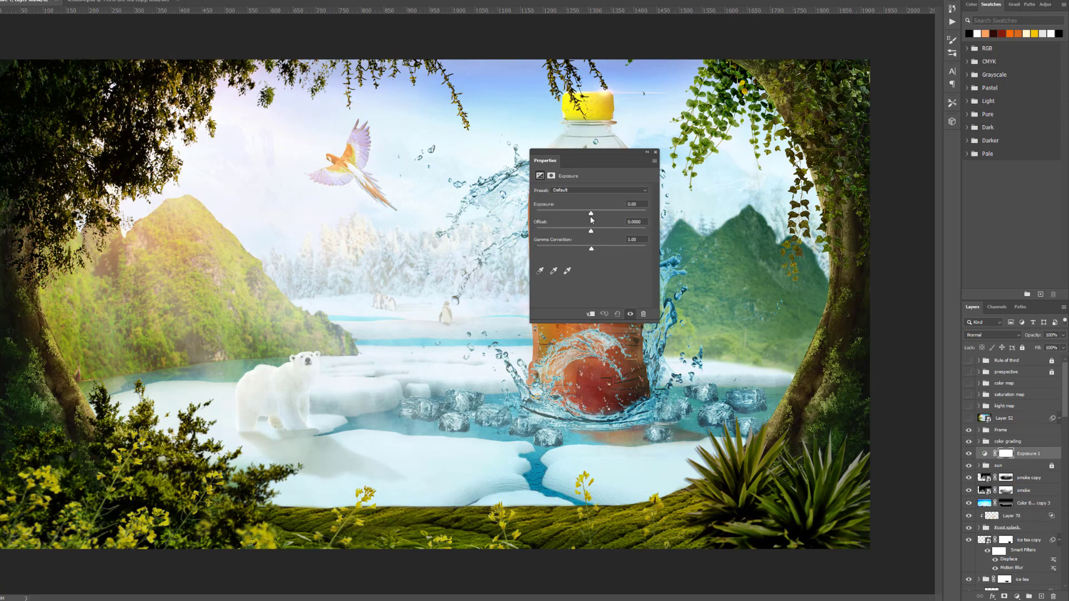
{"action": "left_click_drag", "start_coordinate": [592, 218], "coordinate": [558, 213]}
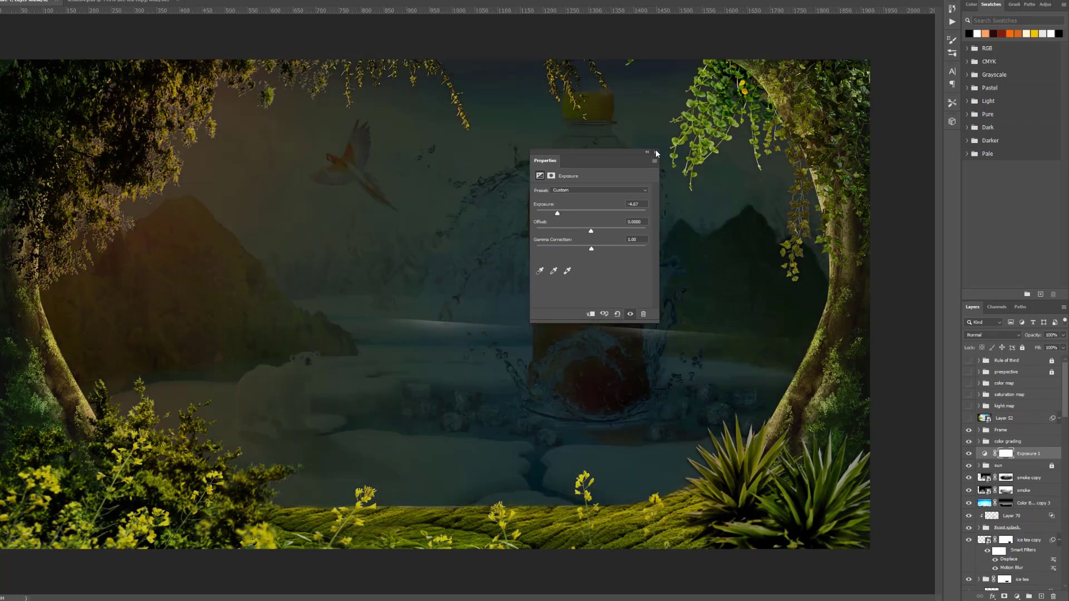
{"action": "left_click", "coordinate": [656, 152]}
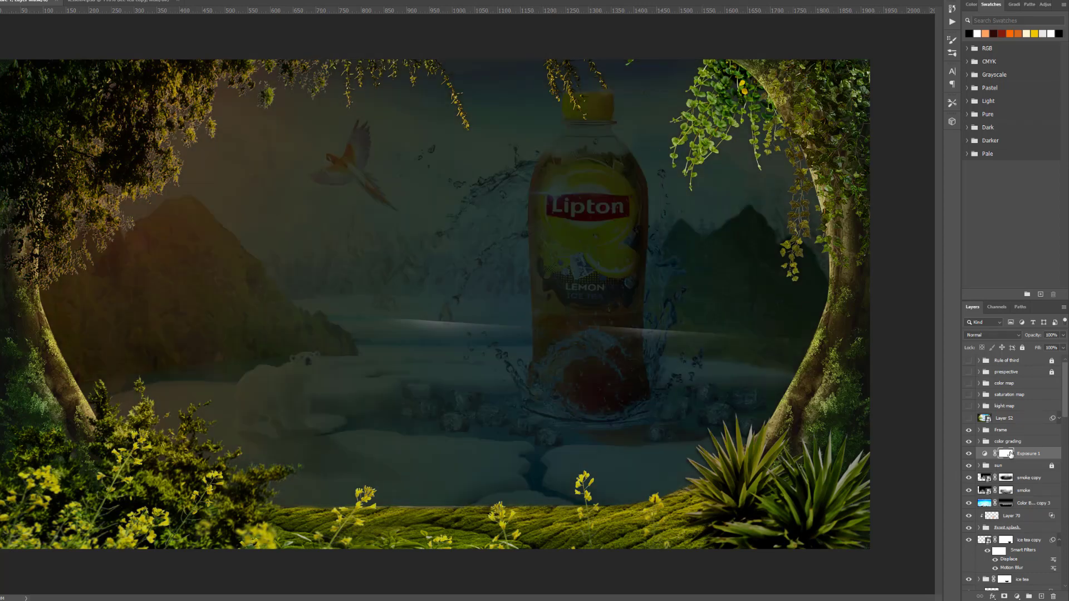
Invert the Exposure 1 mask to black and paint it white along the scene's right side to darken that edge
{"action": "key", "text": "ctrl+i"}
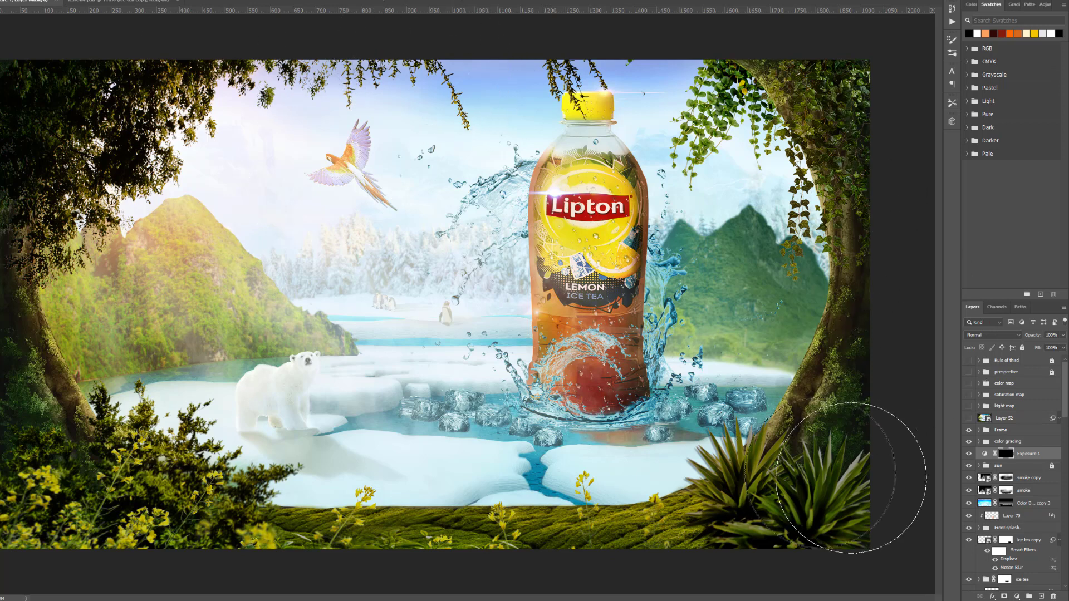
{"action": "key", "text": "x"}
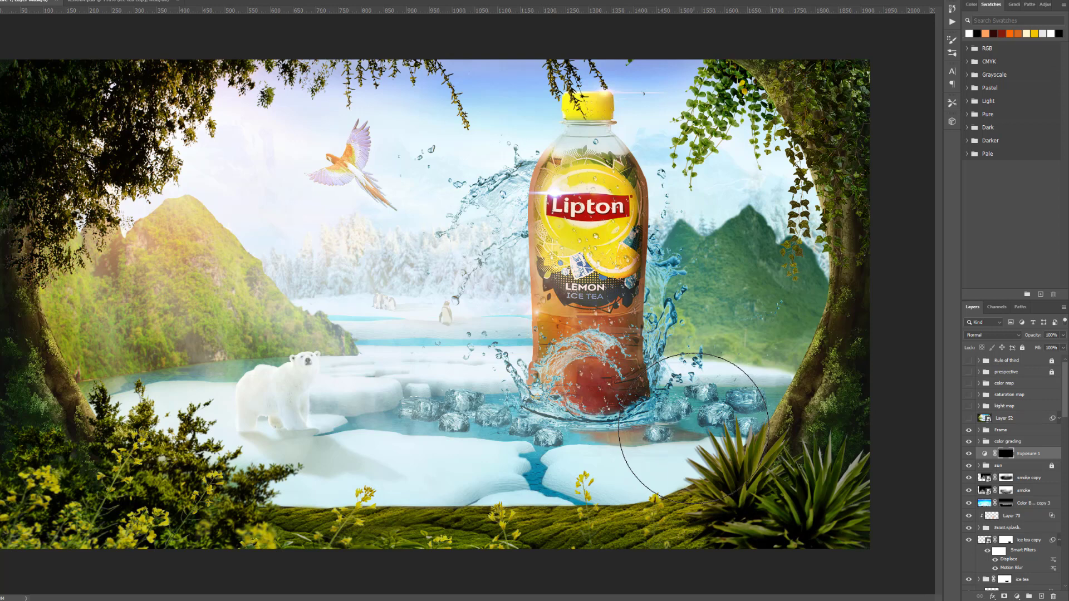
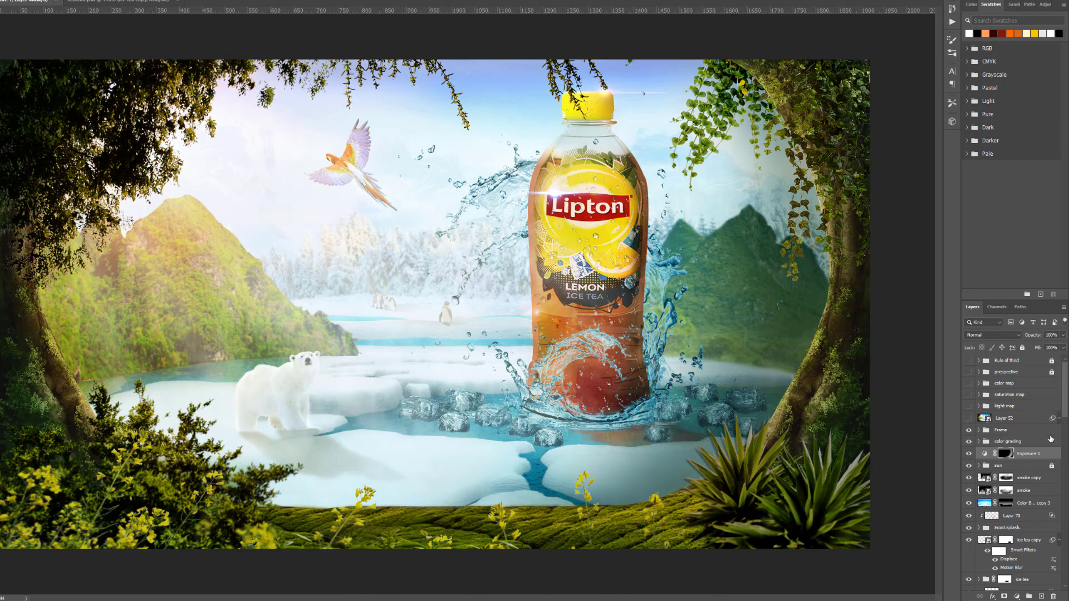
Split the Exposure 1 layer's Blend If underlying-layer highlight slider and move its lower half close to the shadows
{"action": "double_click", "coordinate": [1052, 454]}
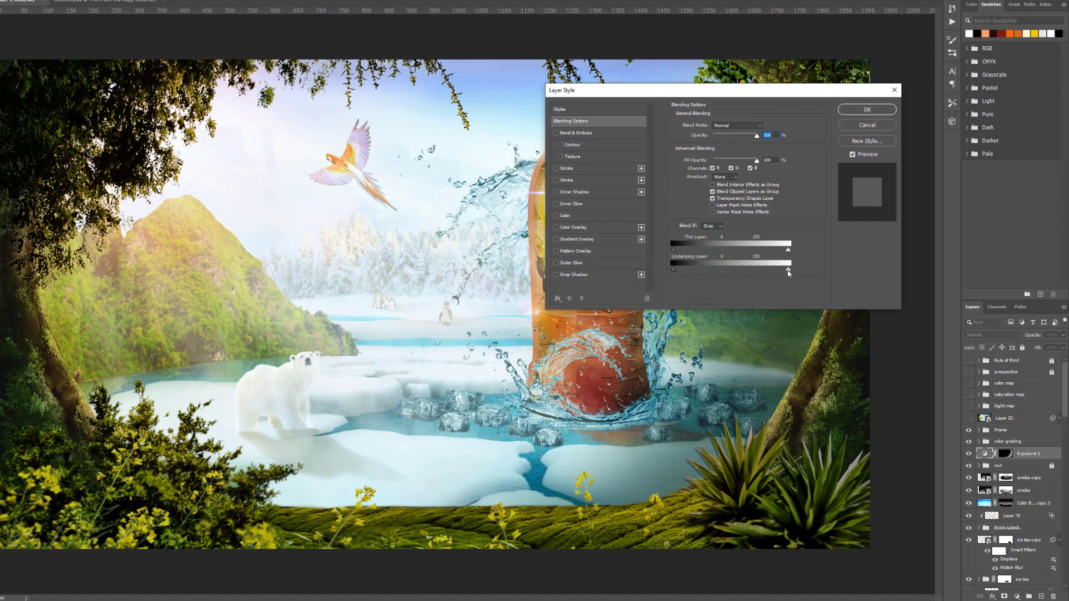
{"action": "left_click_drag", "start_coordinate": [789, 273], "coordinate": [742, 267]}
{"action": "left_click_drag", "start_coordinate": [731, 91], "coordinate": [253, 82]}
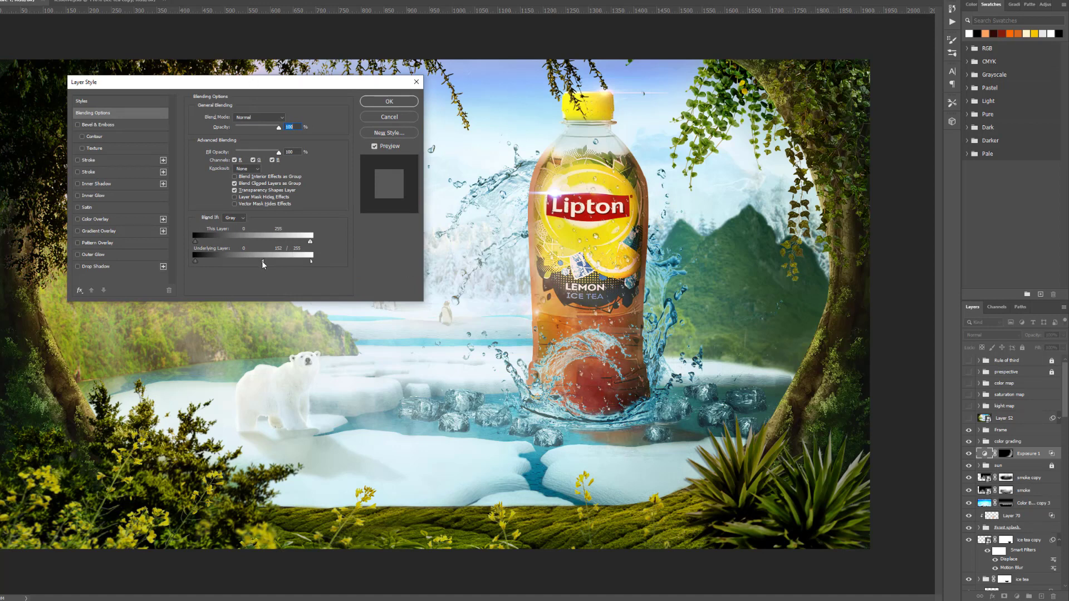
{"action": "left_click_drag", "start_coordinate": [241, 267], "coordinate": [221, 265]}
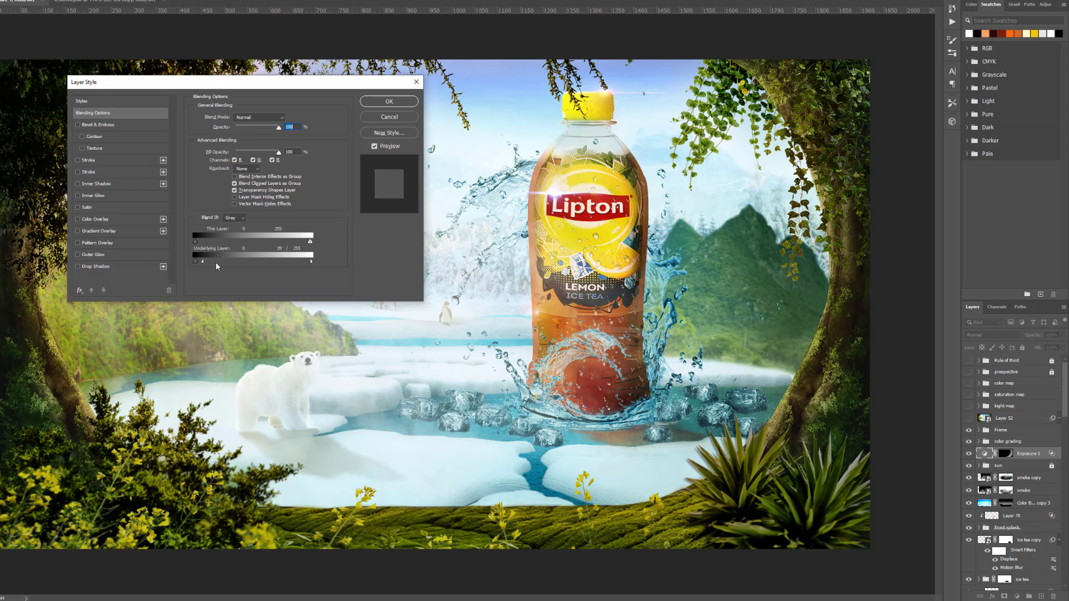
{"action": "left_click_drag", "start_coordinate": [217, 265], "coordinate": [206, 265]}
{"action": "left_click", "coordinate": [412, 101]}
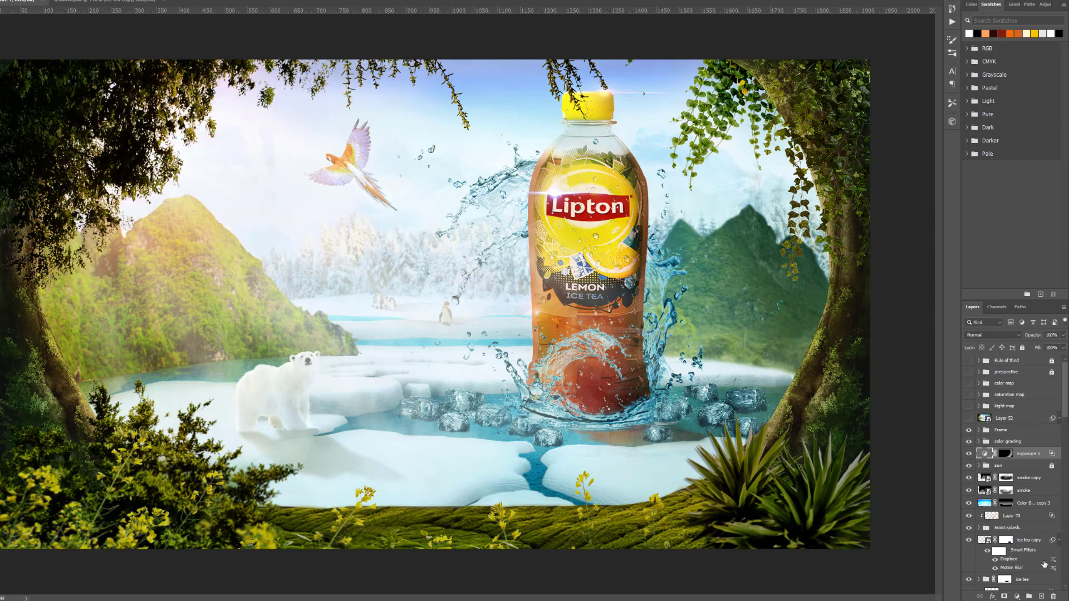
Compare the whole composite with and without the Exposure 1 layer
{"action": "left_click", "coordinate": [968, 454]}
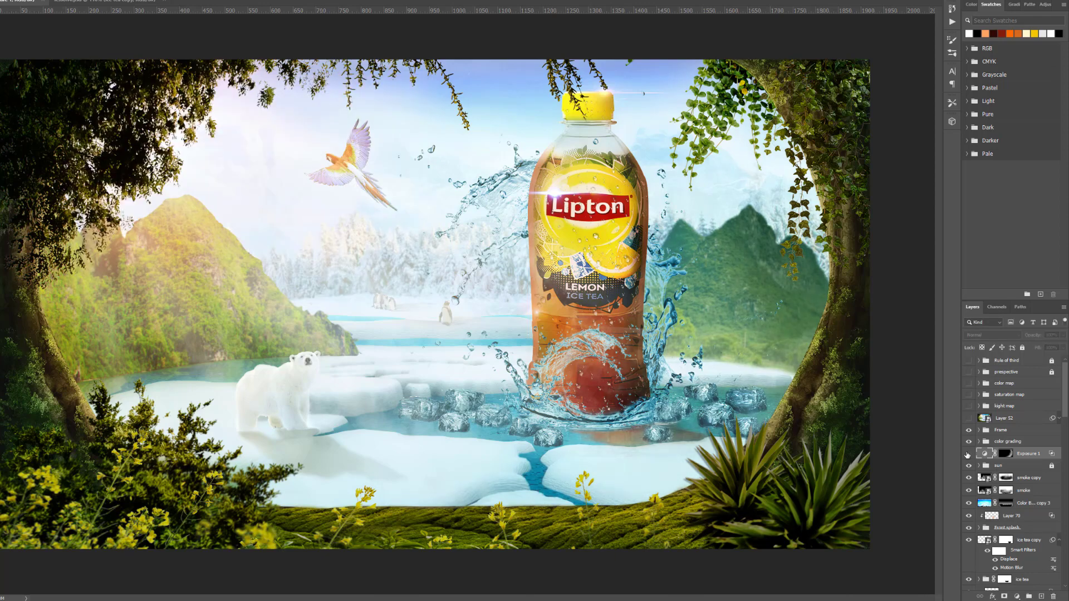
{"action": "left_click", "coordinate": [968, 453]}
{"action": "scroll", "coordinate": [465, 299], "scroll_direction": "down", "scroll_amount": 2}
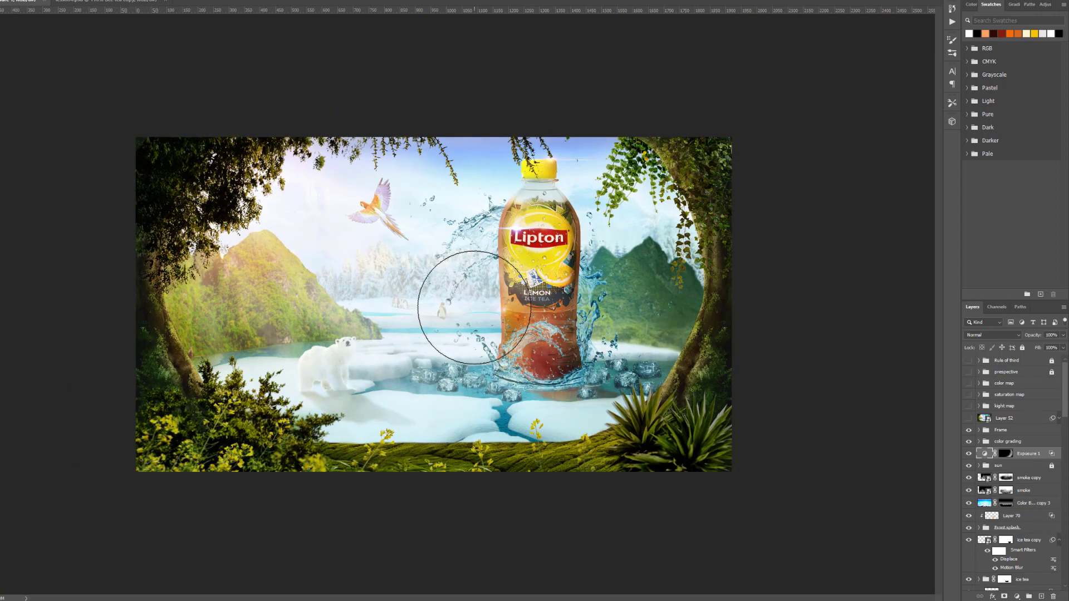
{"action": "scroll", "coordinate": [474, 308], "scroll_direction": "up", "scroll_amount": 1}
{"action": "scroll", "coordinate": [474, 308], "scroll_direction": "up", "scroll_amount": 1}
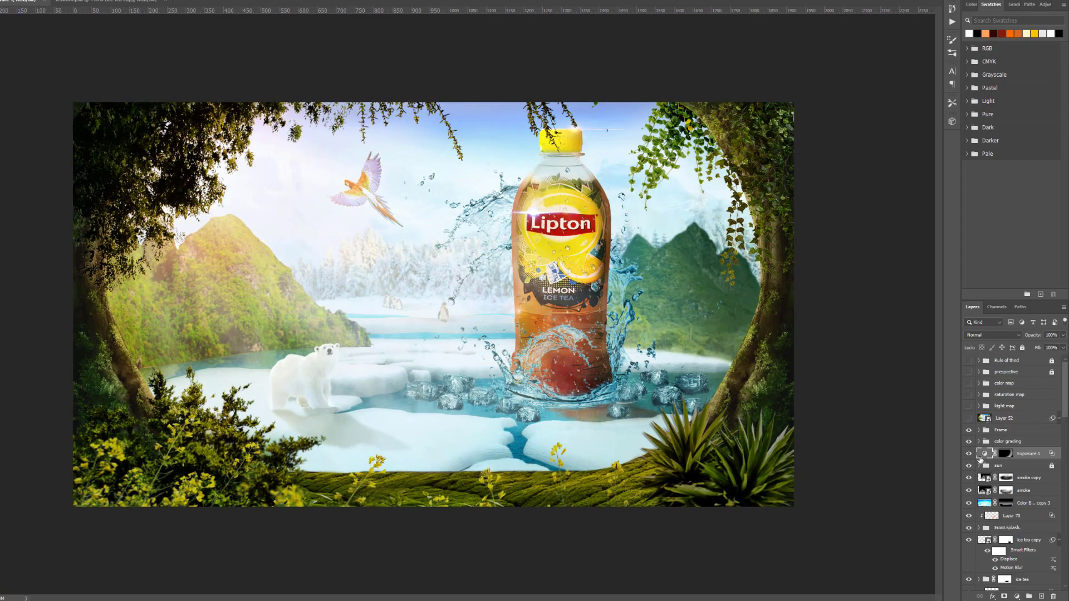
{"action": "left_click", "coordinate": [969, 454]}
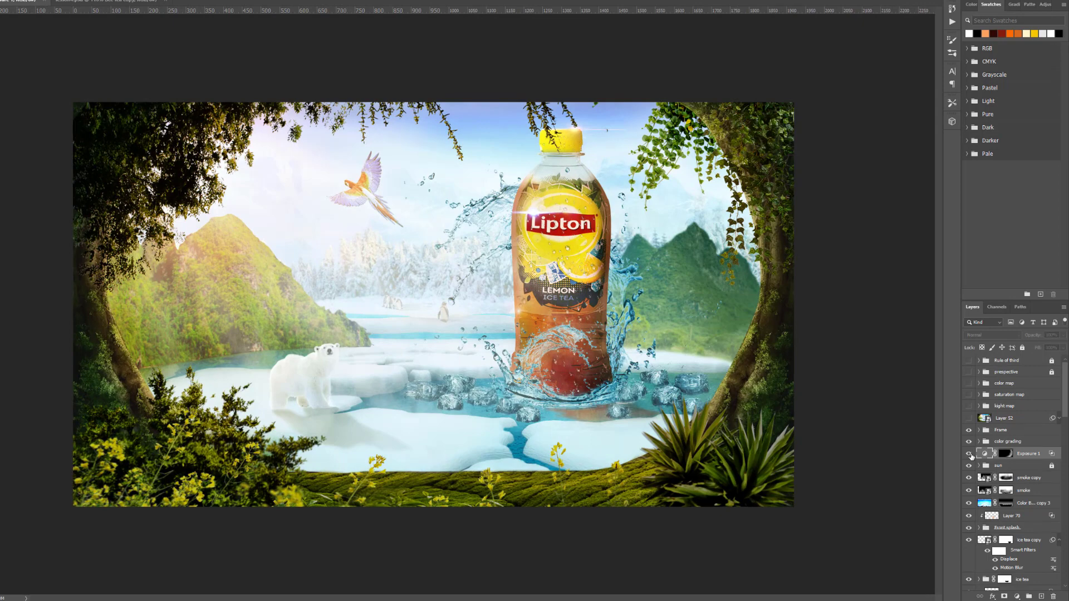
Show the Exposure 1 layer again and save the document
{"action": "left_click", "coordinate": [970, 454]}
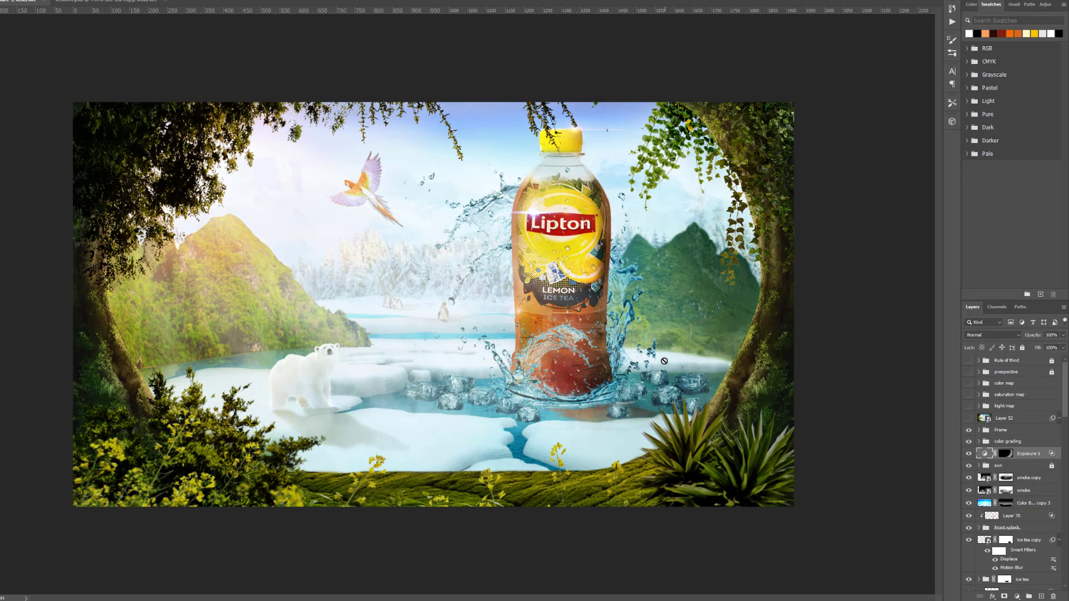
{"action": "scroll", "coordinate": [453, 303], "scroll_direction": "up", "scroll_amount": 1}
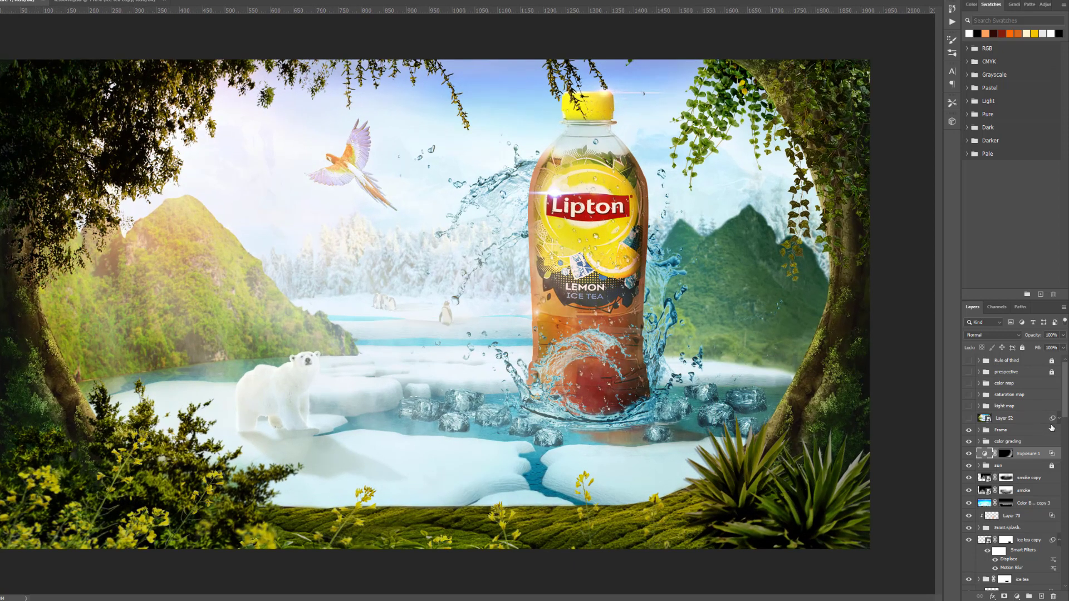
{"action": "left_click", "coordinate": [1004, 431]}
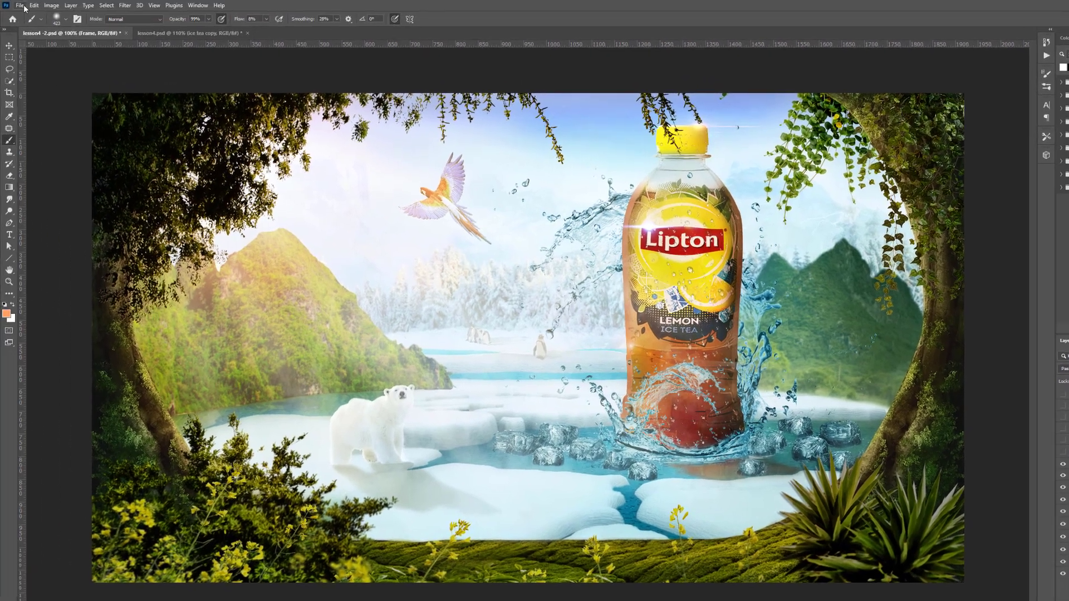
{"action": "left_click", "coordinate": [19, 5]}
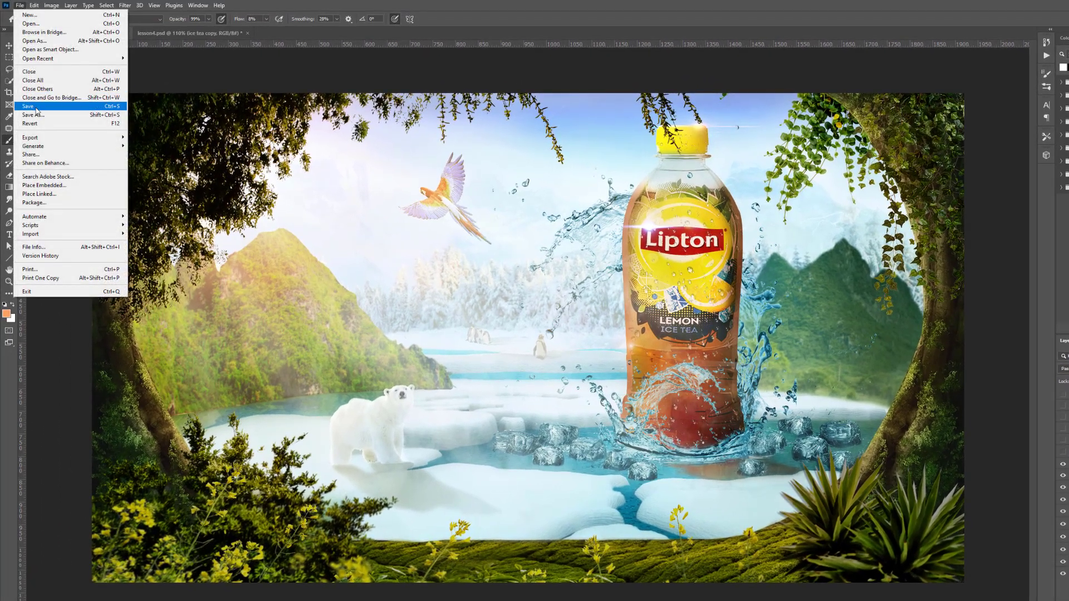
{"action": "left_click", "coordinate": [35, 106]}
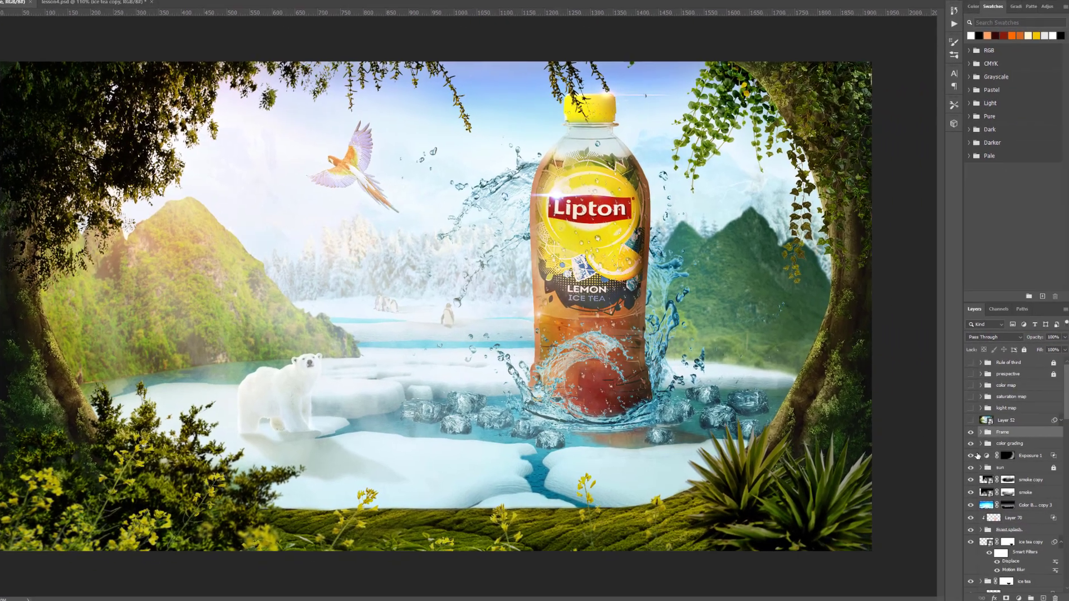
Compare the composite with and without the color grading group, and lower the Exposure 1 layer's opacity to about 58%
{"action": "left_click", "coordinate": [969, 444]}
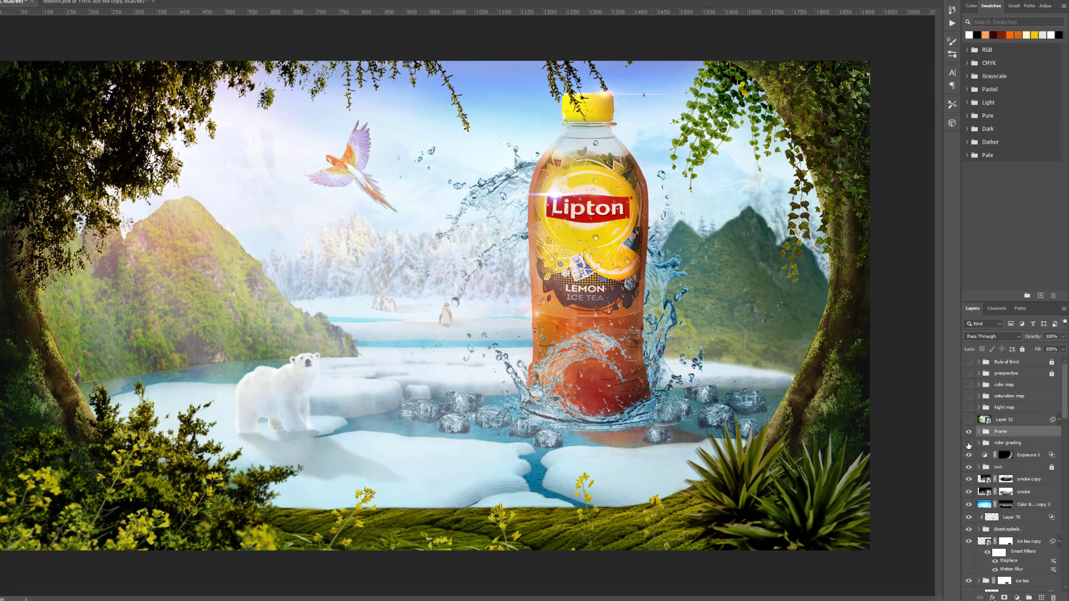
{"action": "left_click", "coordinate": [969, 444]}
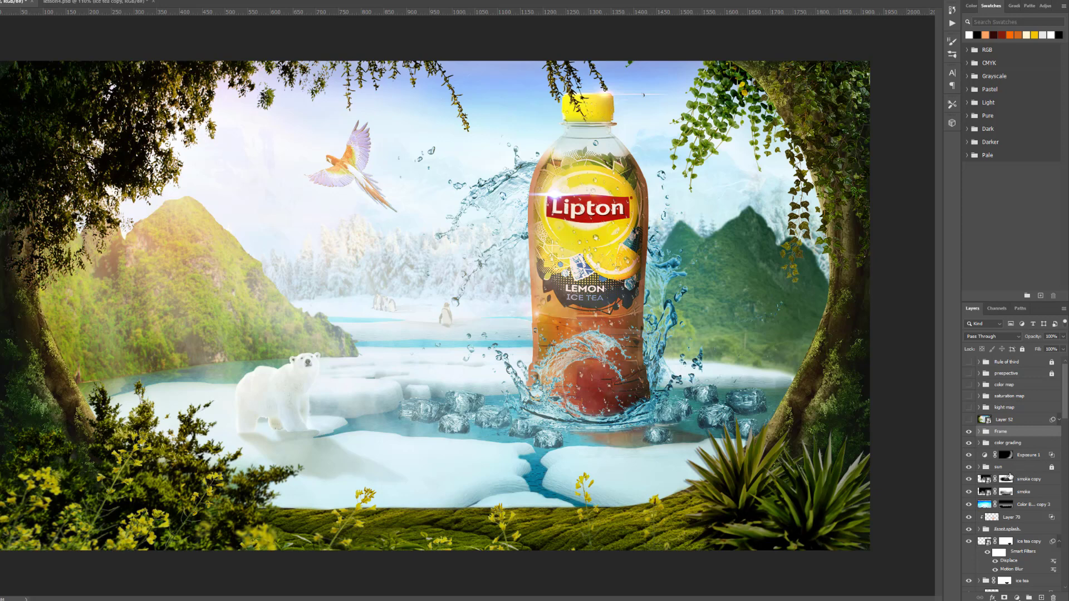
{"action": "left_click", "coordinate": [1028, 457]}
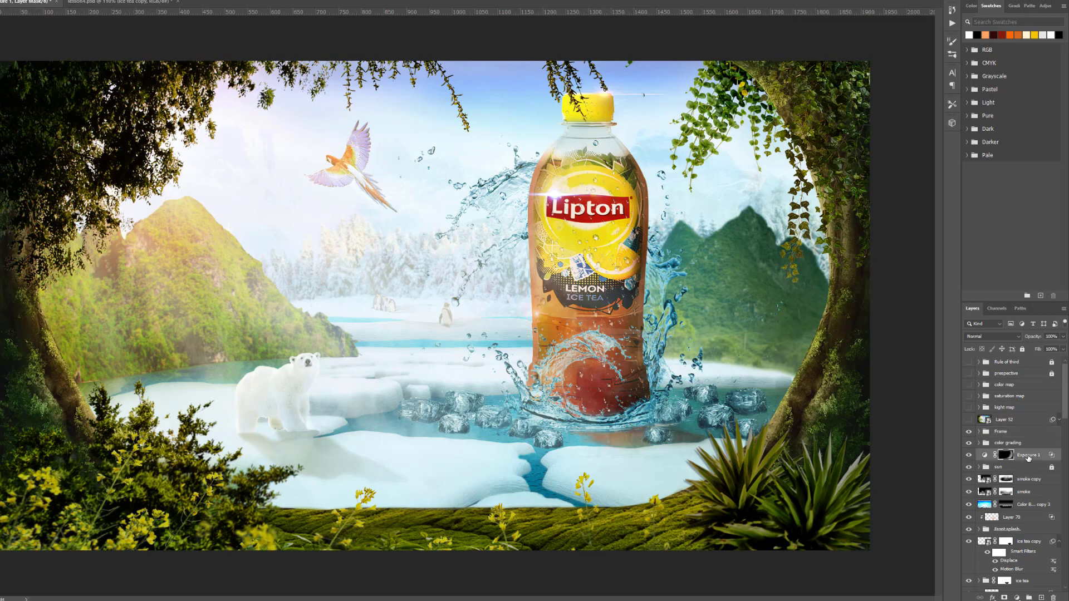
{"action": "left_click", "coordinate": [1064, 341]}
{"action": "left_click_drag", "start_coordinate": [1063, 347], "coordinate": [1045, 349]}
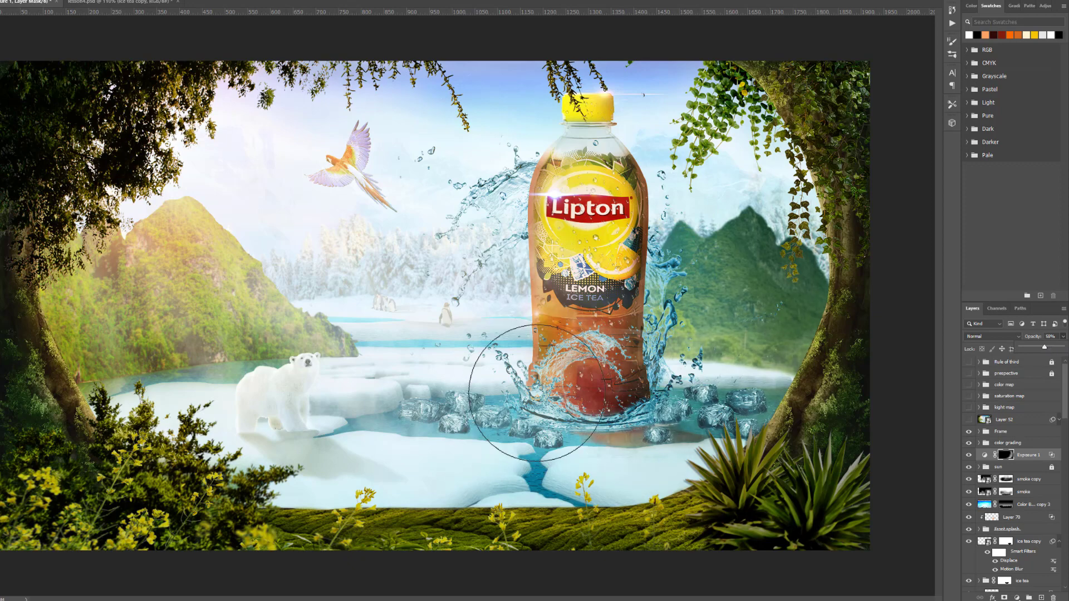
{"action": "key", "text": "ctrl+minus"}
{"action": "key", "text": "ctrl+plus"}
Stamp all visible layers into a new layer above the Frame group and convert it to a Smart Object
{"action": "left_click", "coordinate": [1004, 434]}
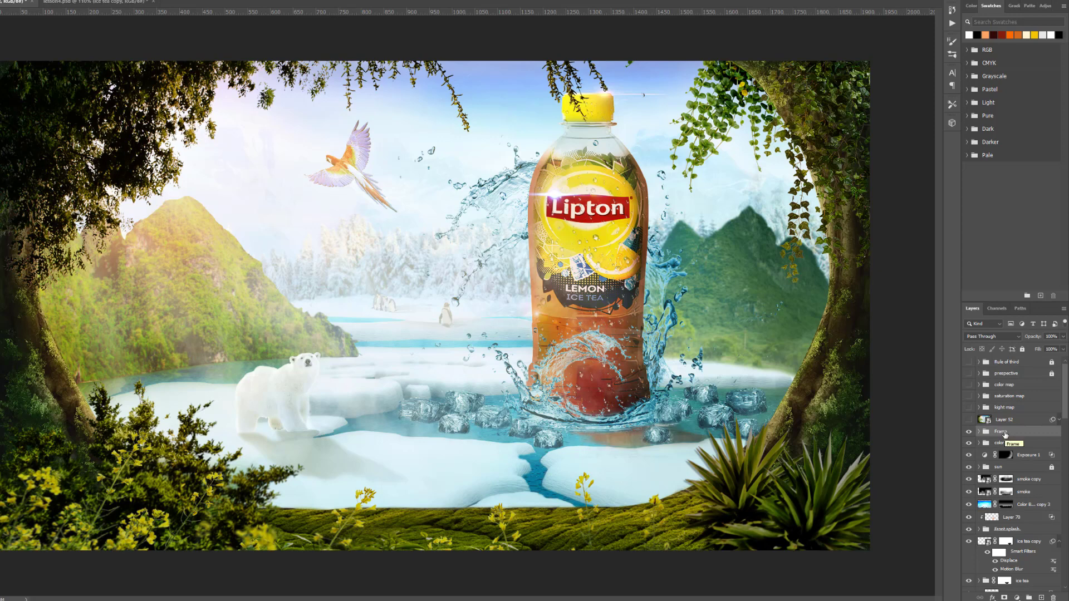
{"action": "key", "text": "ctrl+alt+shift+e"}
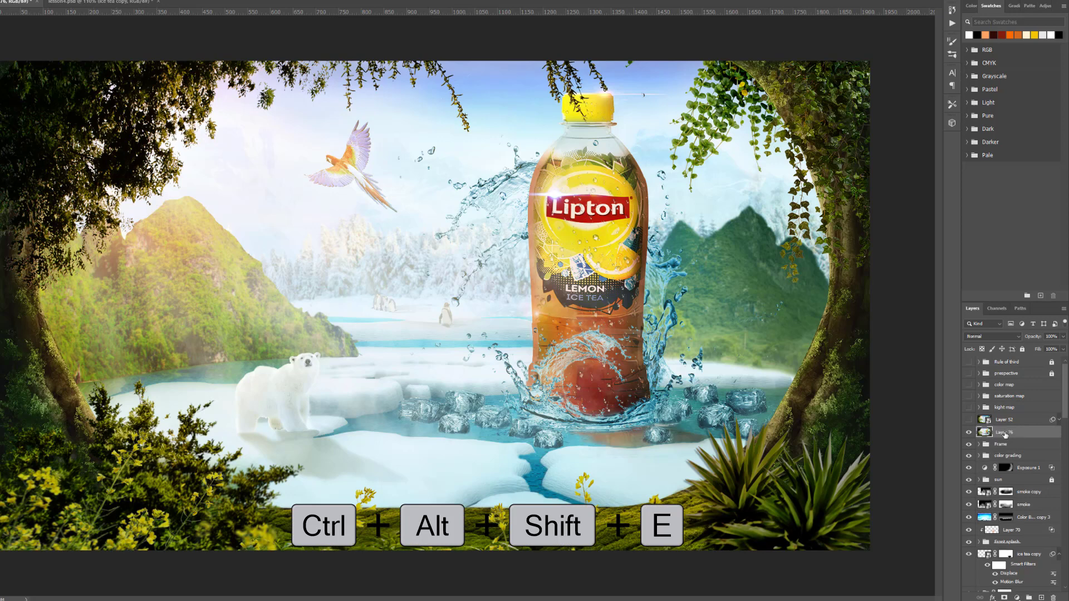
{"action": "right_click", "coordinate": [1006, 435]}
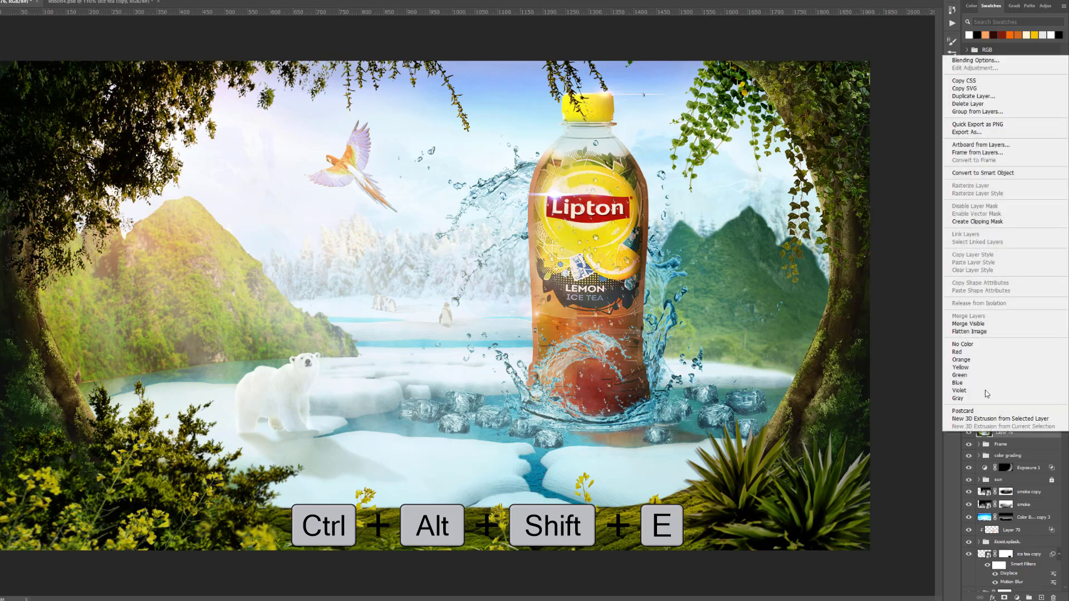
{"action": "left_click", "coordinate": [989, 173]}
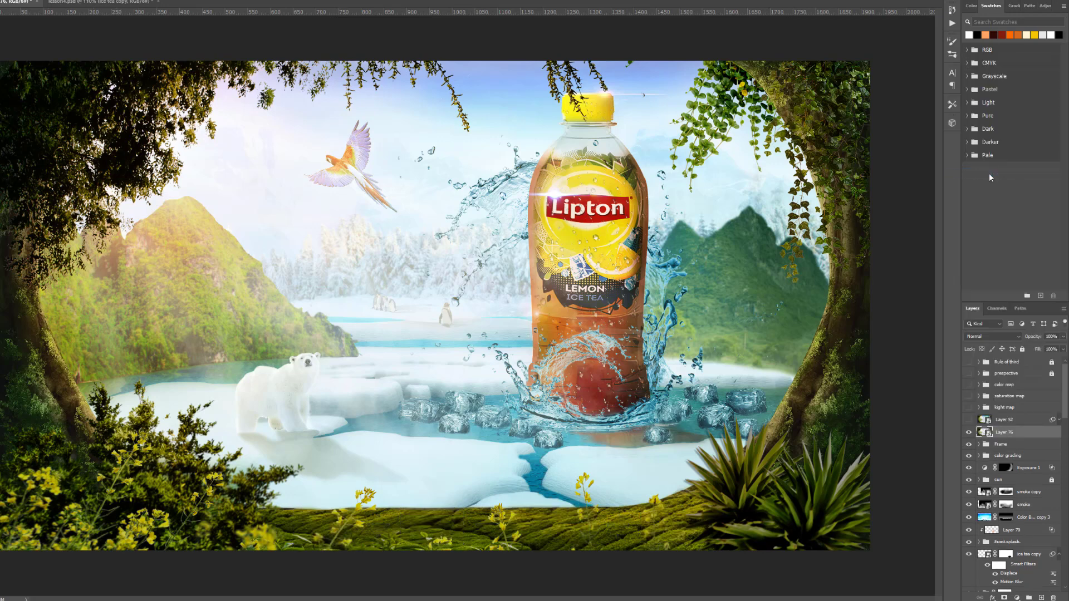
{"action": "scroll", "coordinate": [271, 230], "scroll_direction": "up", "scroll_amount": 1}
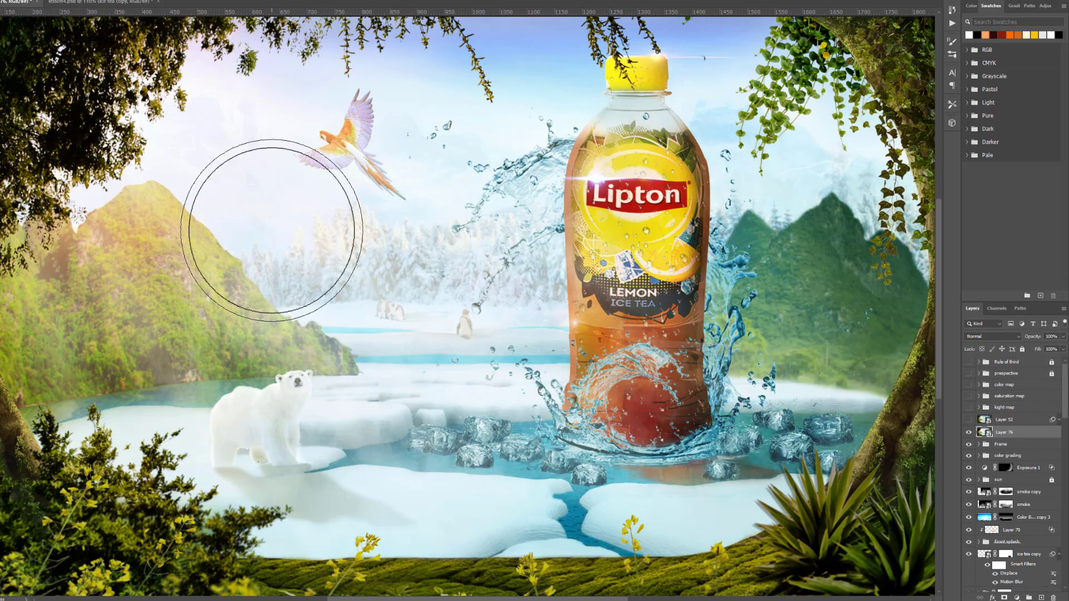
{"action": "scroll", "coordinate": [272, 231], "scroll_direction": "down", "scroll_amount": 1}
{"action": "scroll", "coordinate": [272, 230], "scroll_direction": "down", "scroll_amount": 1}
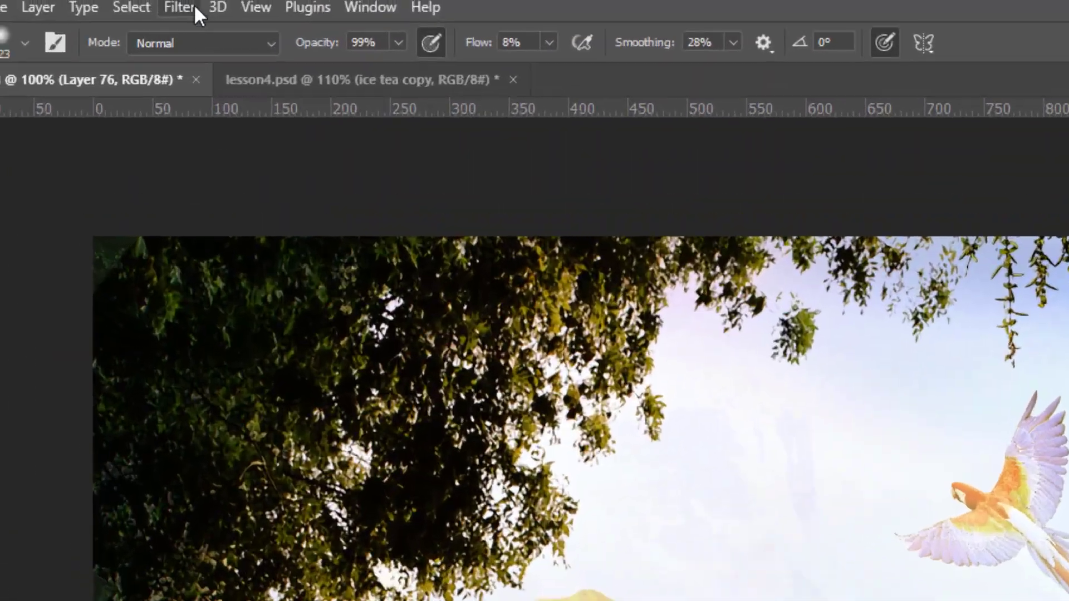
Try a Camera Raw filter with temperature +5 on the merged Smart Object, and delete that layer
{"action": "left_click", "coordinate": [189, 7]}
{"action": "left_click", "coordinate": [233, 228]}
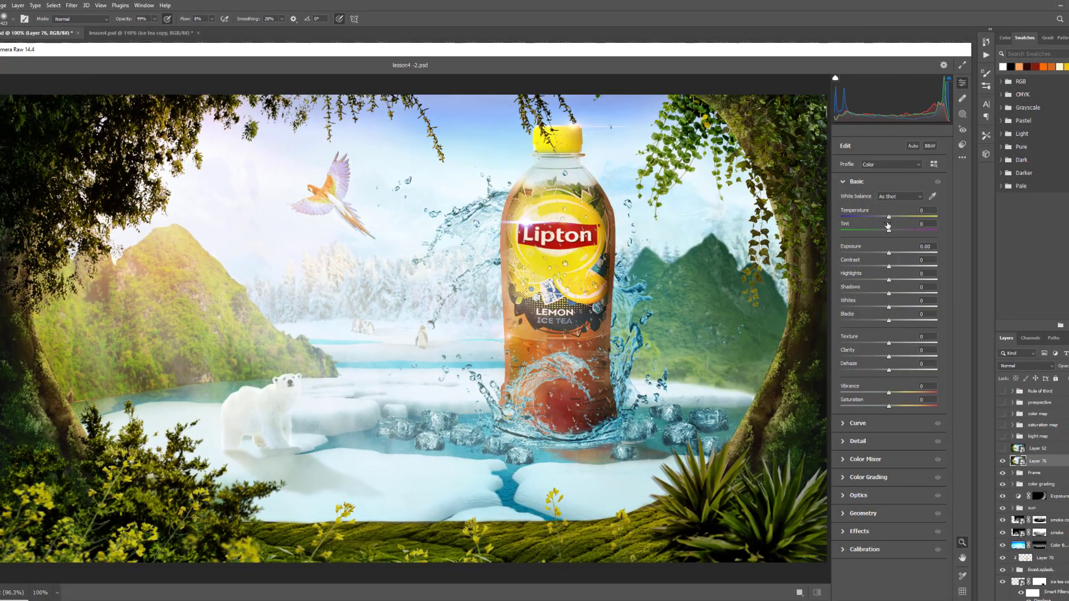
{"action": "left_click_drag", "start_coordinate": [889, 217], "coordinate": [892, 219]}
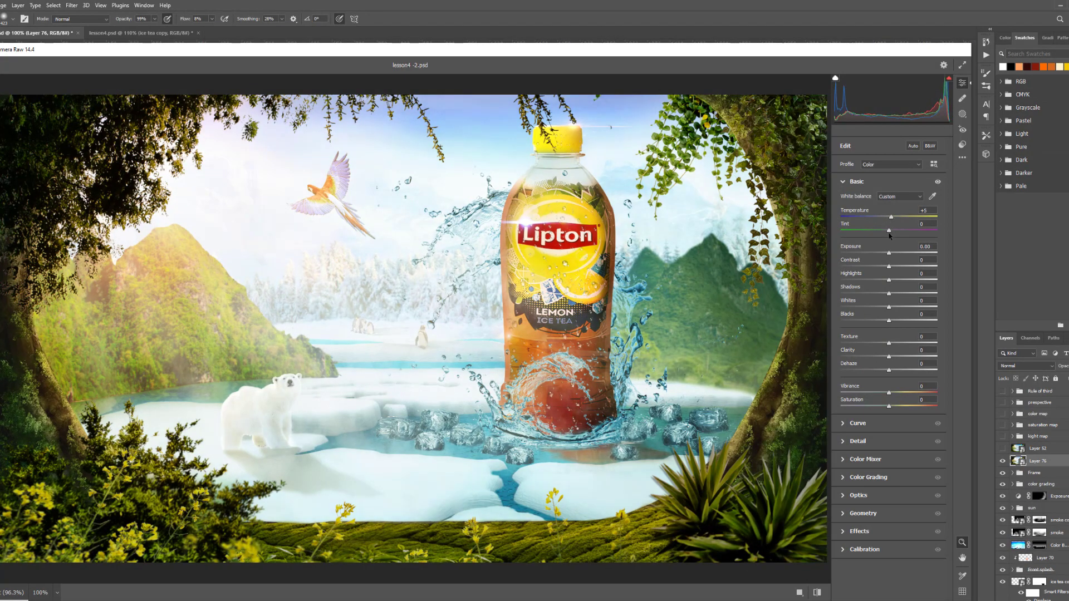
{"action": "left_click_drag", "start_coordinate": [889, 233], "coordinate": [889, 234]}
{"action": "left_click", "coordinate": [980, 598]}
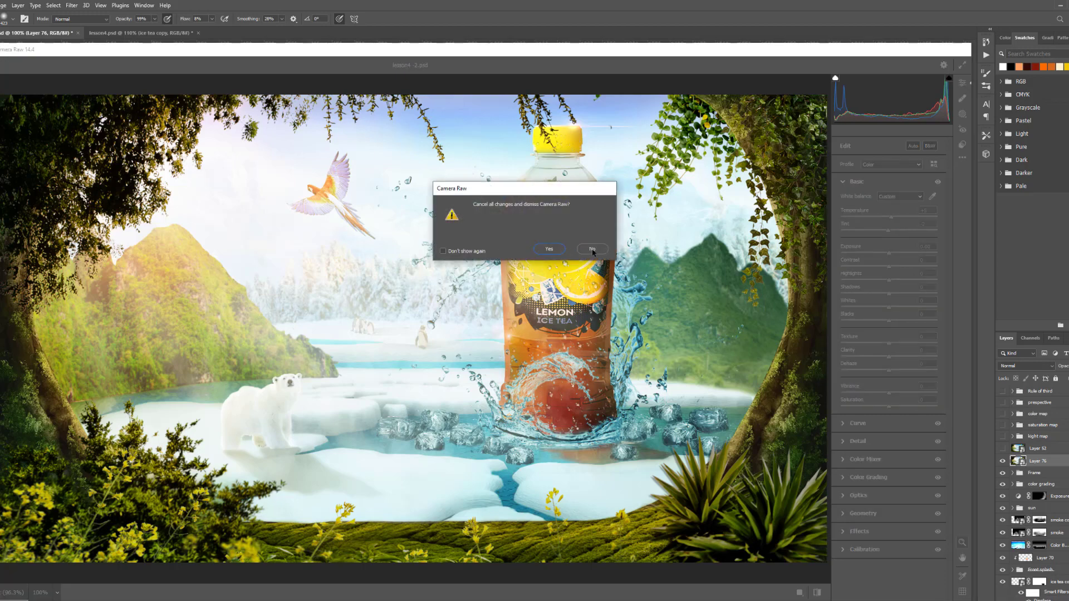
{"action": "left_click", "coordinate": [593, 251]}
{"action": "key", "text": "Return"}
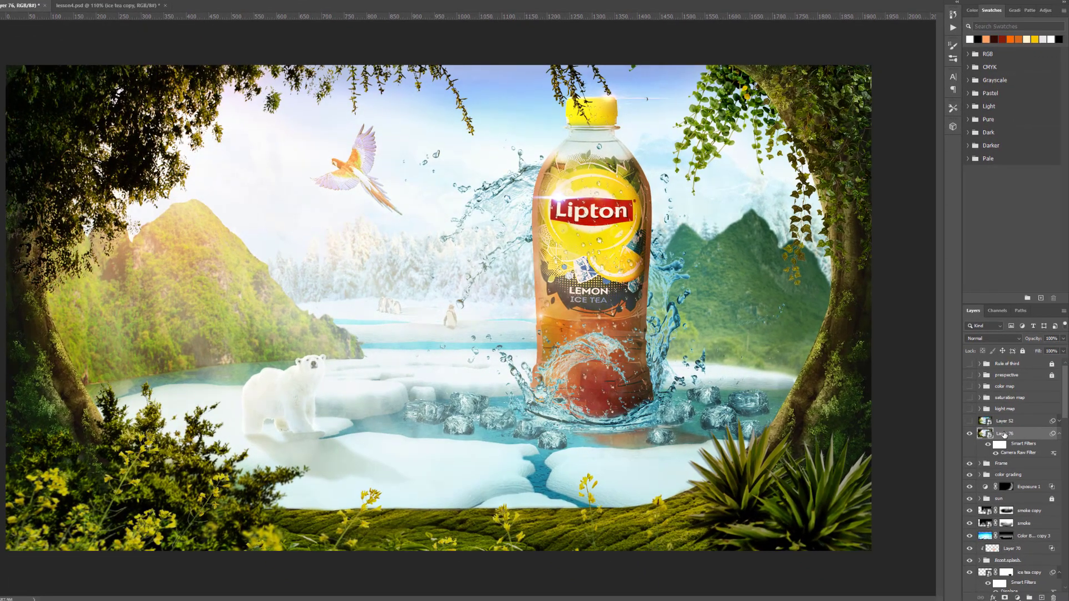
{"action": "key", "text": "Delete"}
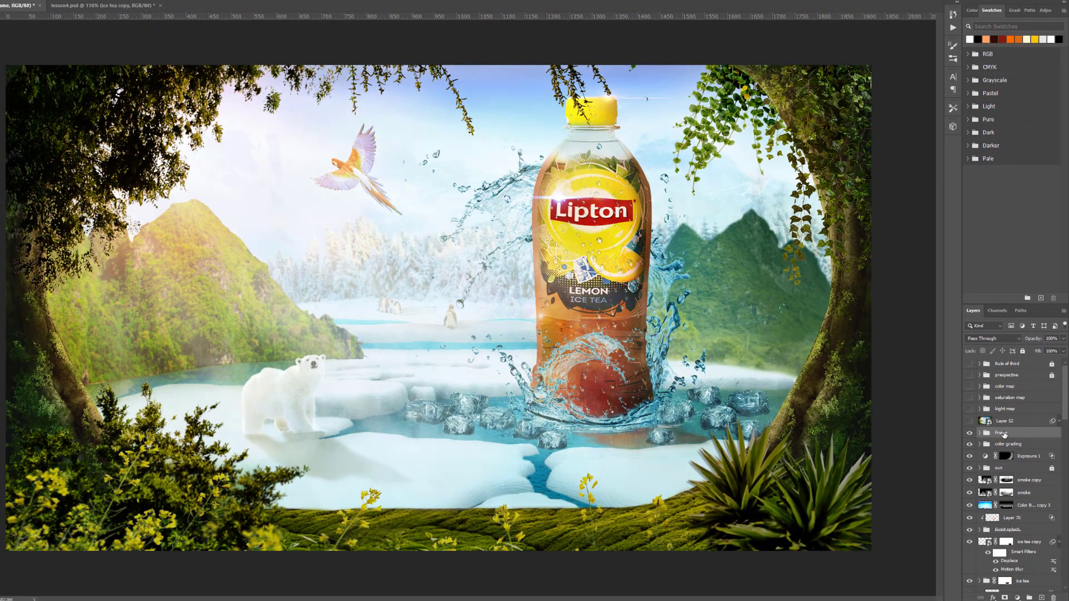
Lower the opacity of Gradient Fill 2 inside the color grading group slightly, and collapse the group
{"action": "left_click", "coordinate": [980, 444]}
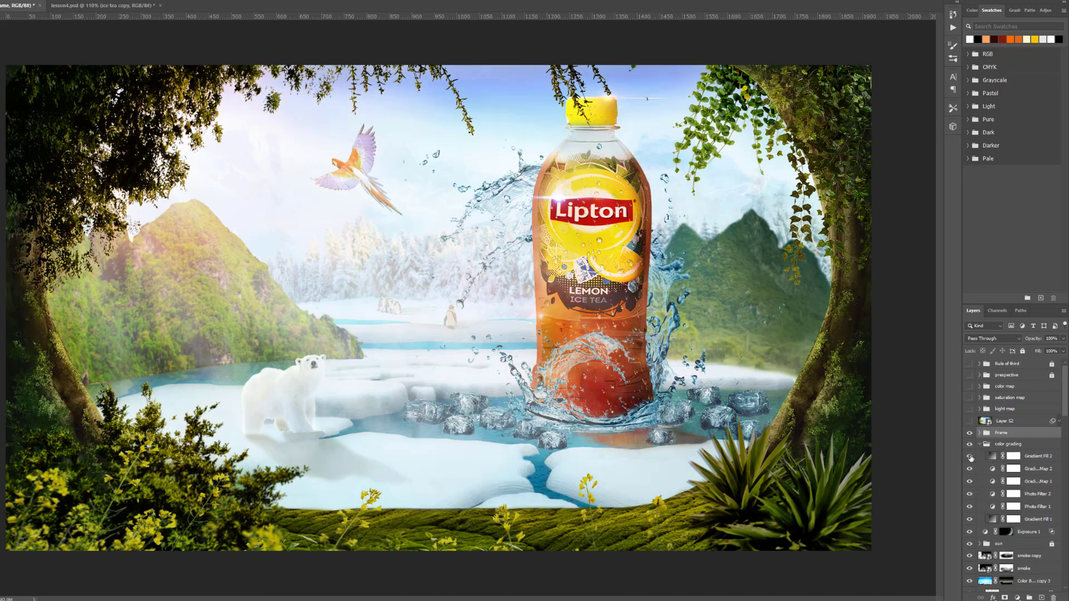
{"action": "left_click", "coordinate": [1038, 457]}
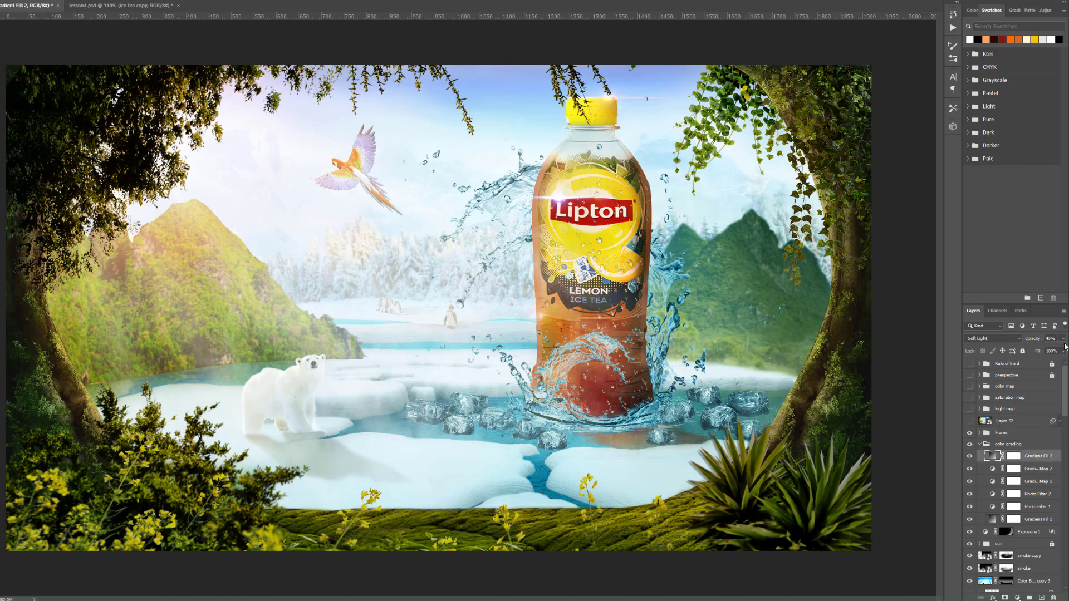
{"action": "left_click", "coordinate": [1064, 338]}
{"action": "left_click_drag", "start_coordinate": [1038, 349], "coordinate": [1031, 351]}
{"action": "left_click", "coordinate": [980, 444]}
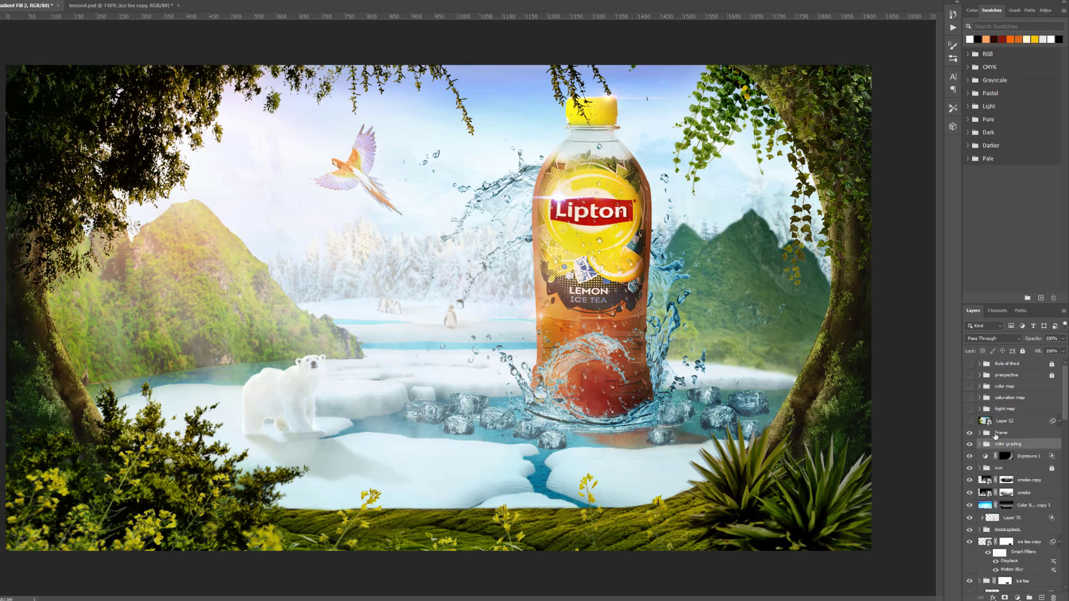
Merge everything visible into a new layer directly above the Frame group and convert it to a Smart Object
{"action": "left_click", "coordinate": [1001, 432]}
{"action": "key", "text": "ctrl+alt+shift+e"}
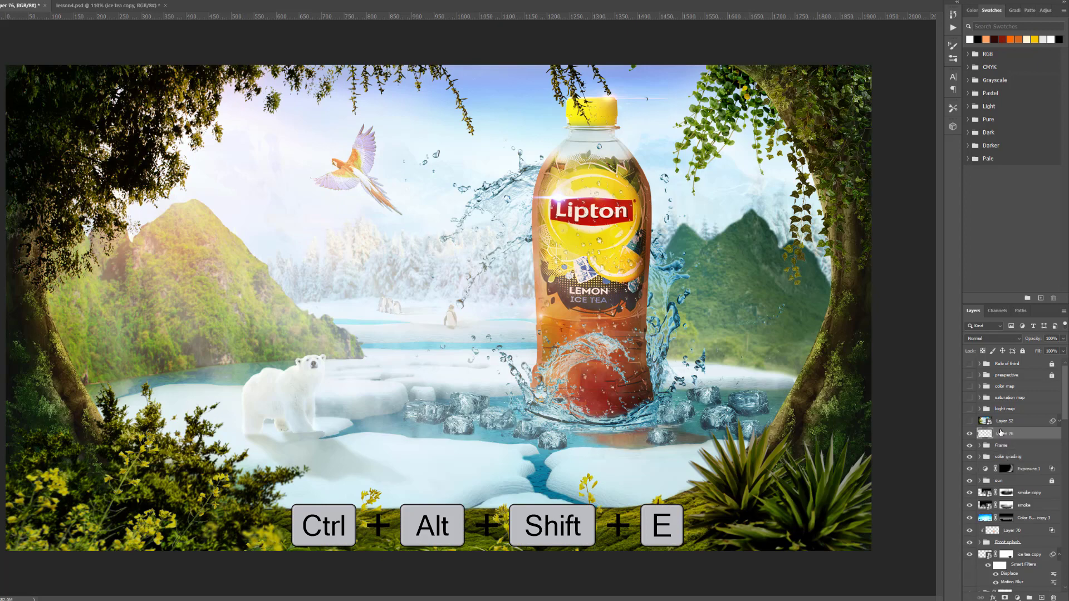
{"action": "right_click", "coordinate": [1001, 433]}
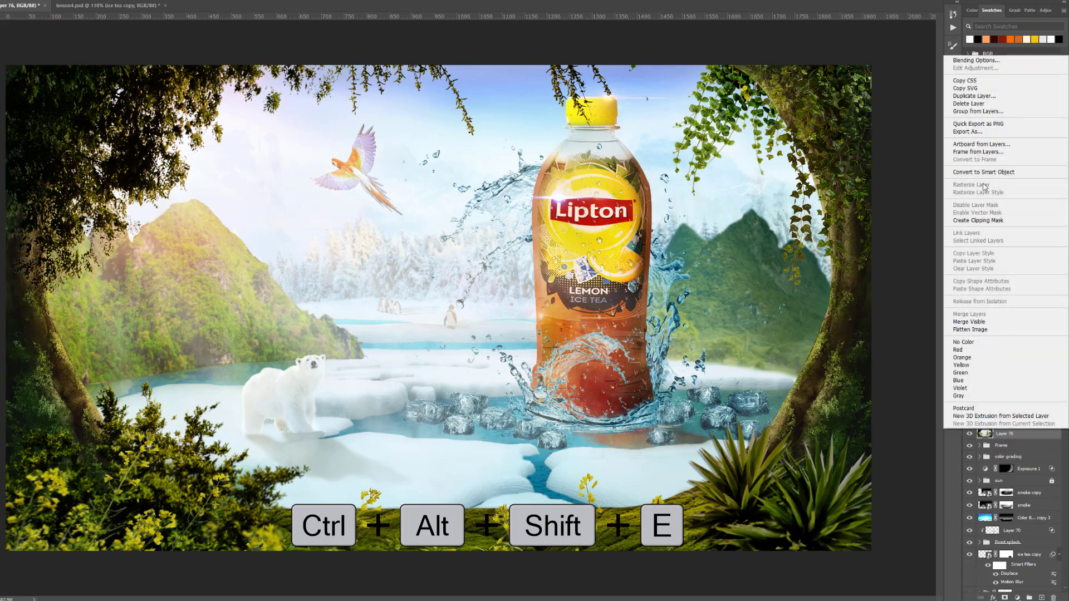
{"action": "left_click", "coordinate": [983, 172]}
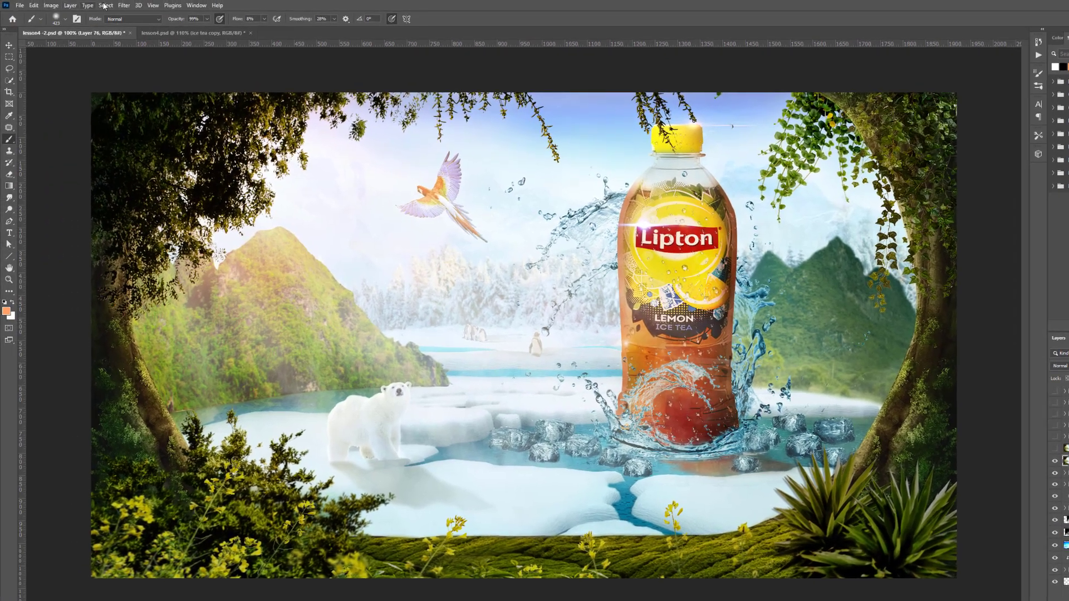
Start a Camera Raw filter on the merged Smart Object with temperature +6, tint -7 and contrast +12
{"action": "left_click", "coordinate": [123, 5]}
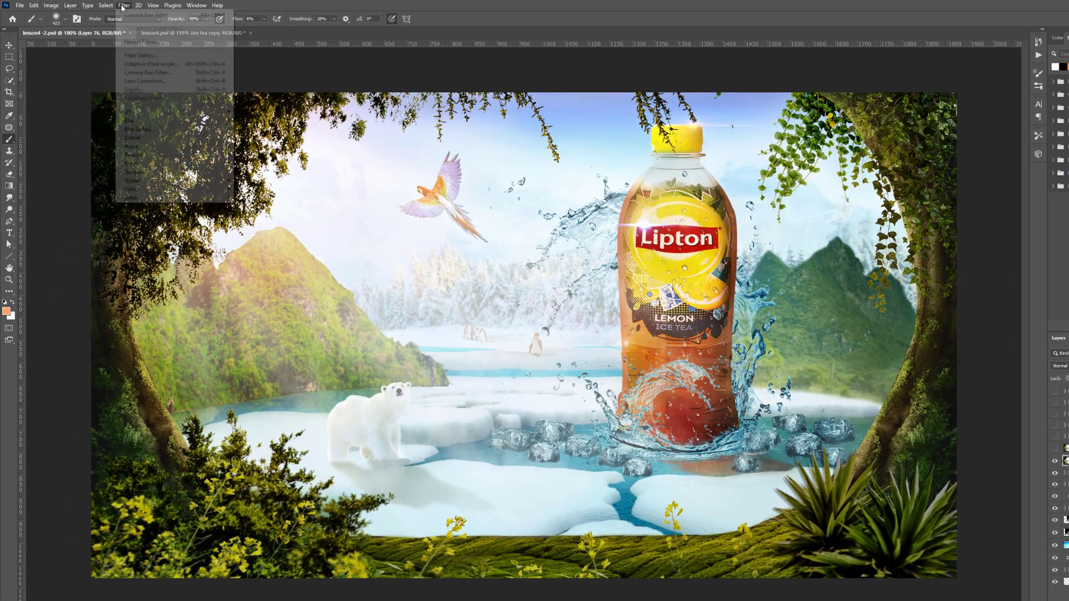
{"action": "left_click", "coordinate": [131, 73]}
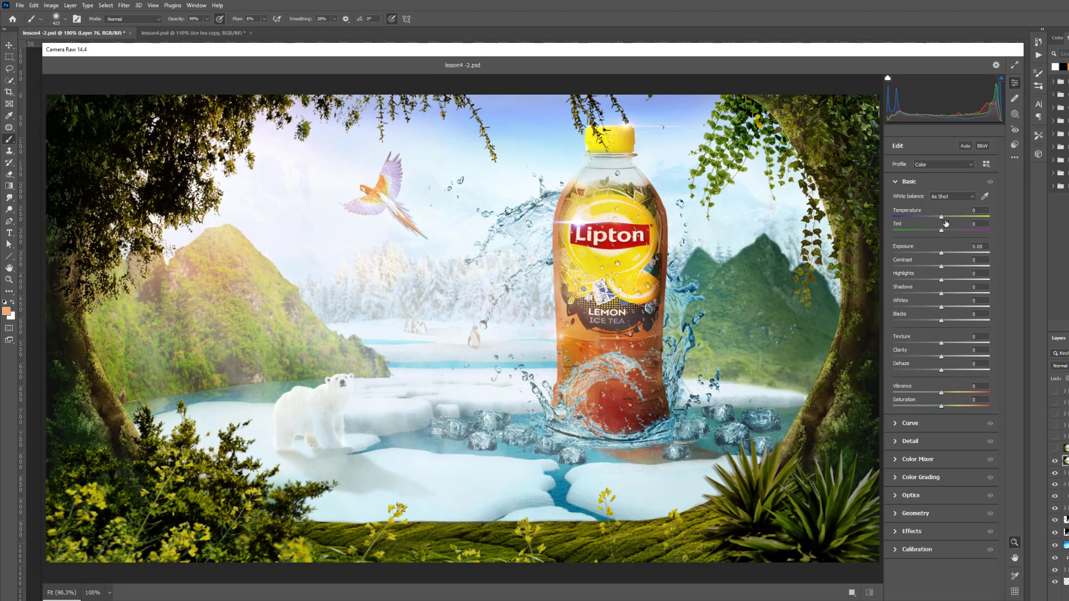
{"action": "left_click_drag", "start_coordinate": [941, 219], "coordinate": [939, 234]}
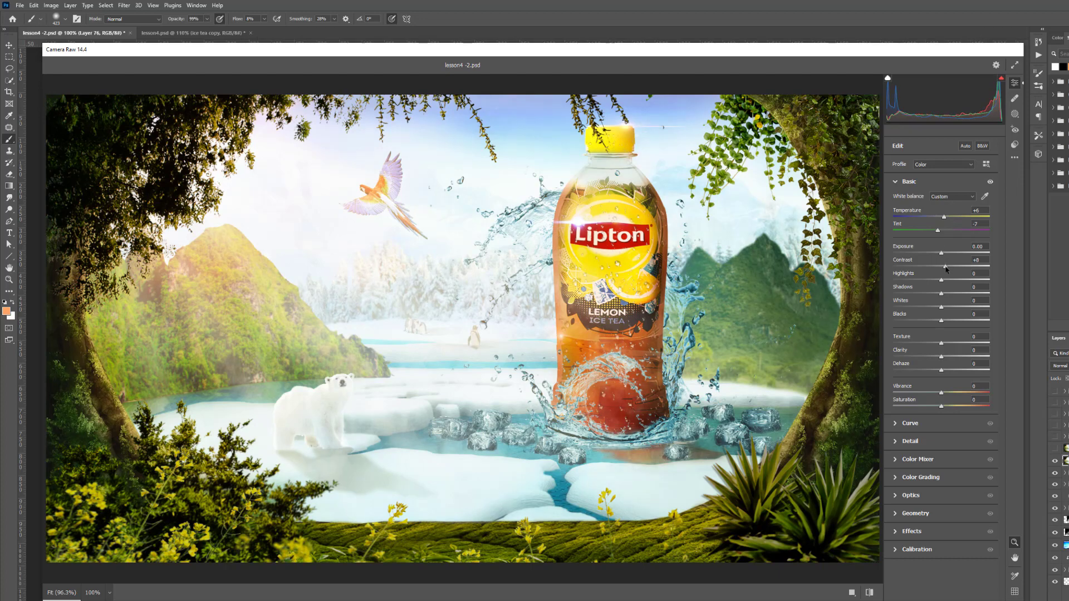
{"action": "left_click_drag", "start_coordinate": [946, 269], "coordinate": [948, 271]}
Set highlights to -36, shadows to -19, whites to -31, blacks to +7, texture and clarity to +2, and vibrance to +3
{"action": "left_click_drag", "start_coordinate": [941, 283], "coordinate": [934, 296]}
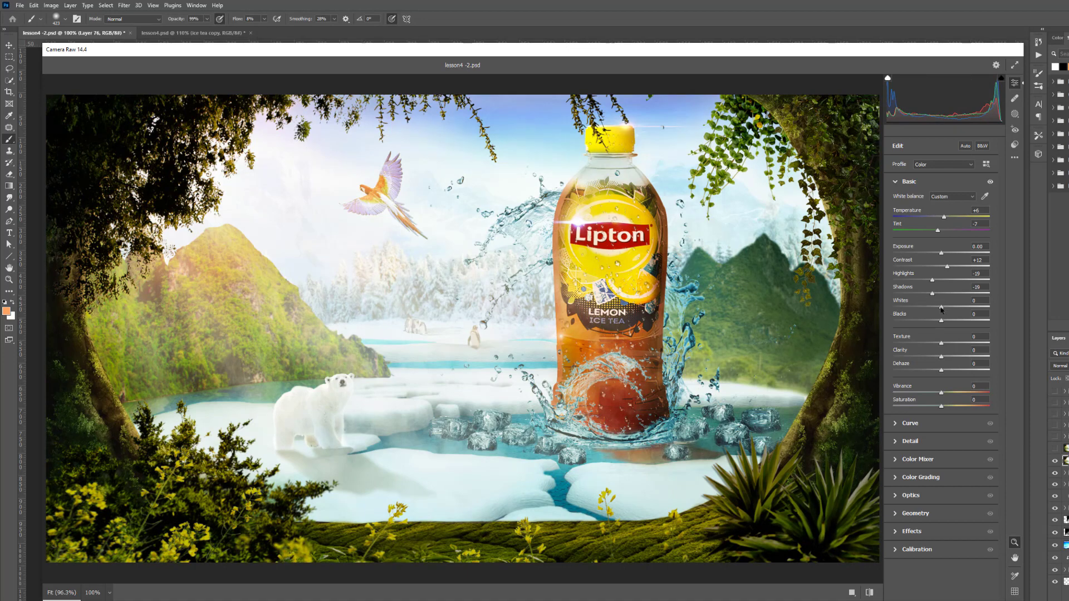
{"action": "left_click_drag", "start_coordinate": [942, 309], "coordinate": [926, 307]}
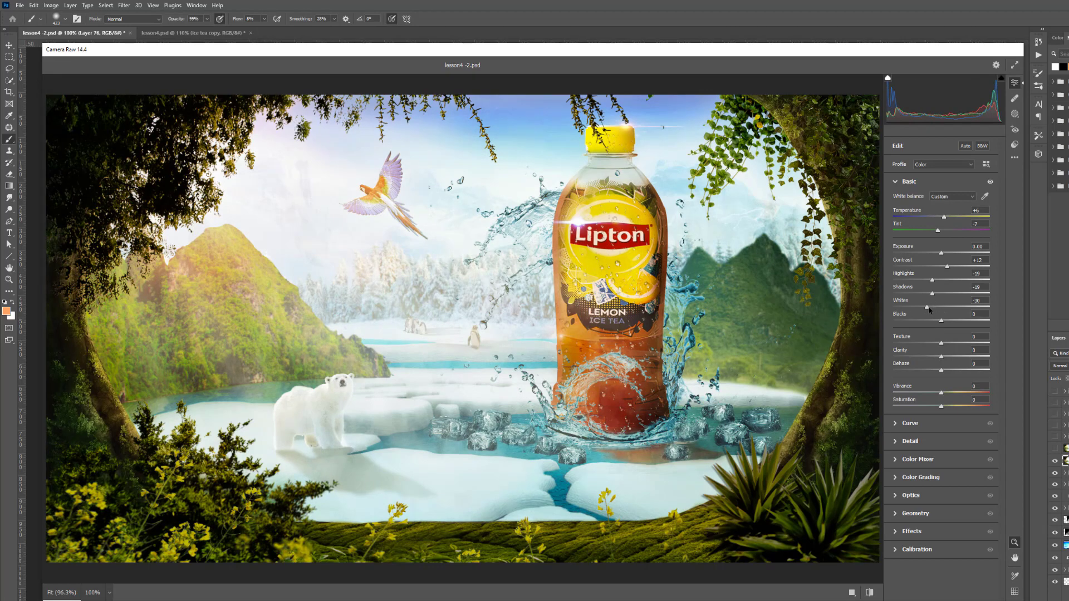
{"action": "left_click_drag", "start_coordinate": [928, 308], "coordinate": [924, 282]}
{"action": "left_click_drag", "start_coordinate": [942, 322], "coordinate": [945, 323]}
{"action": "left_click_drag", "start_coordinate": [941, 344], "coordinate": [942, 360]}
{"action": "left_click_drag", "start_coordinate": [941, 393], "coordinate": [943, 394]}
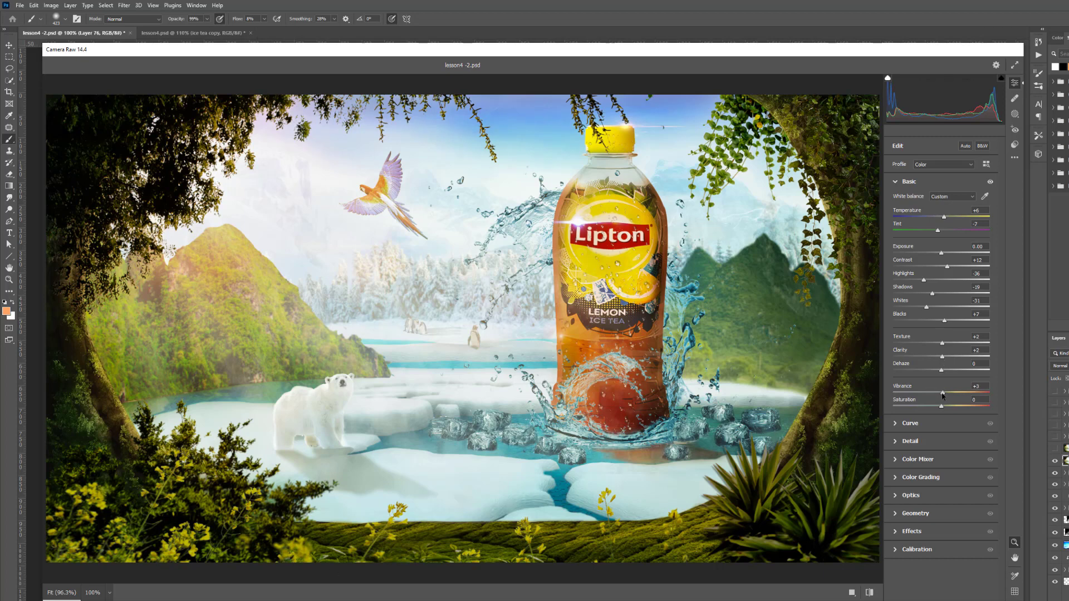
Set the Color Mixer hues to reds -36, oranges -27, yellows +2, greens -9 and blues -18
{"action": "left_click", "coordinate": [896, 460]}
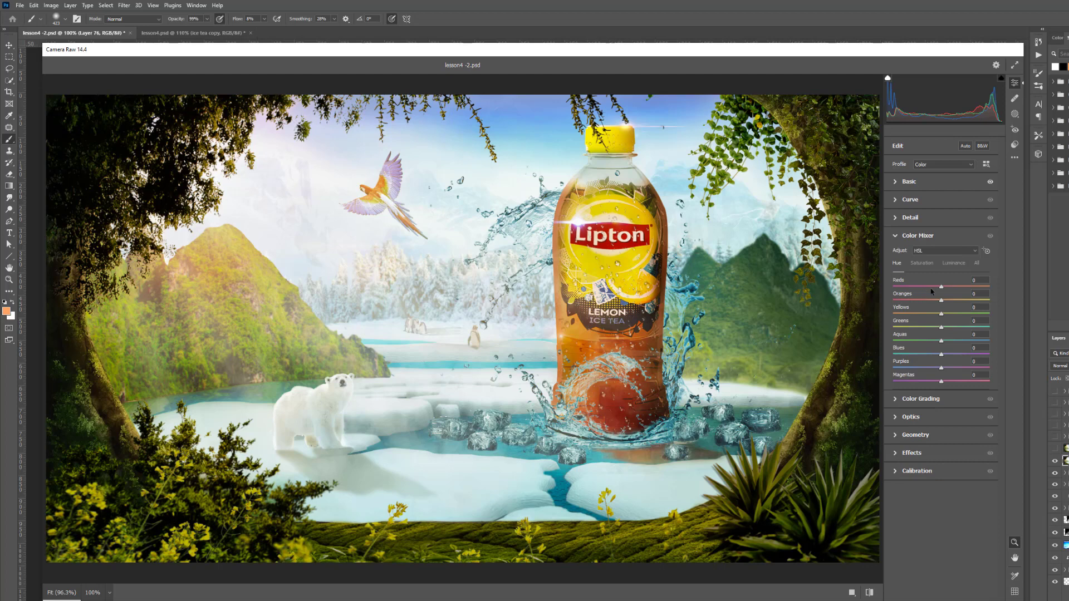
{"action": "left_click_drag", "start_coordinate": [941, 288], "coordinate": [937, 289]}
{"action": "left_click_drag", "start_coordinate": [937, 288], "coordinate": [928, 290]}
{"action": "mouse_move", "coordinate": [942, 301]}
{"action": "left_mouse_down"}
{"action": "mouse_move", "coordinate": [961, 304]}
{"action": "mouse_move", "coordinate": [931, 304]}
{"action": "left_mouse_up"}
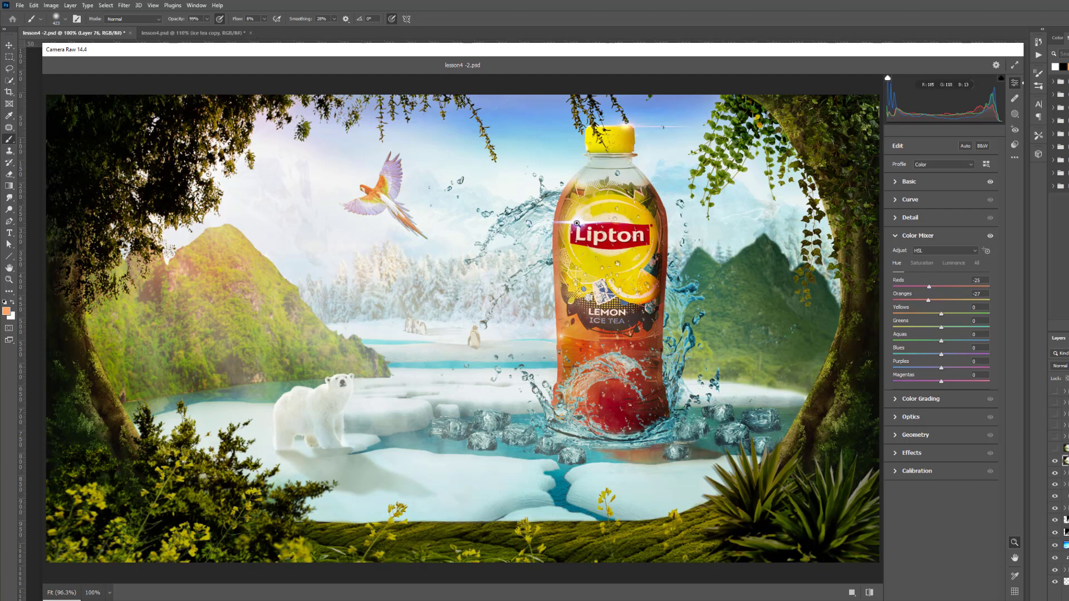
{"action": "left_click_drag", "start_coordinate": [929, 287], "coordinate": [936, 328]}
{"action": "mouse_move", "coordinate": [941, 357]}
{"action": "left_mouse_down"}
{"action": "mouse_move", "coordinate": [923, 357]}
{"action": "mouse_move", "coordinate": [933, 357]}
{"action": "left_mouse_up"}
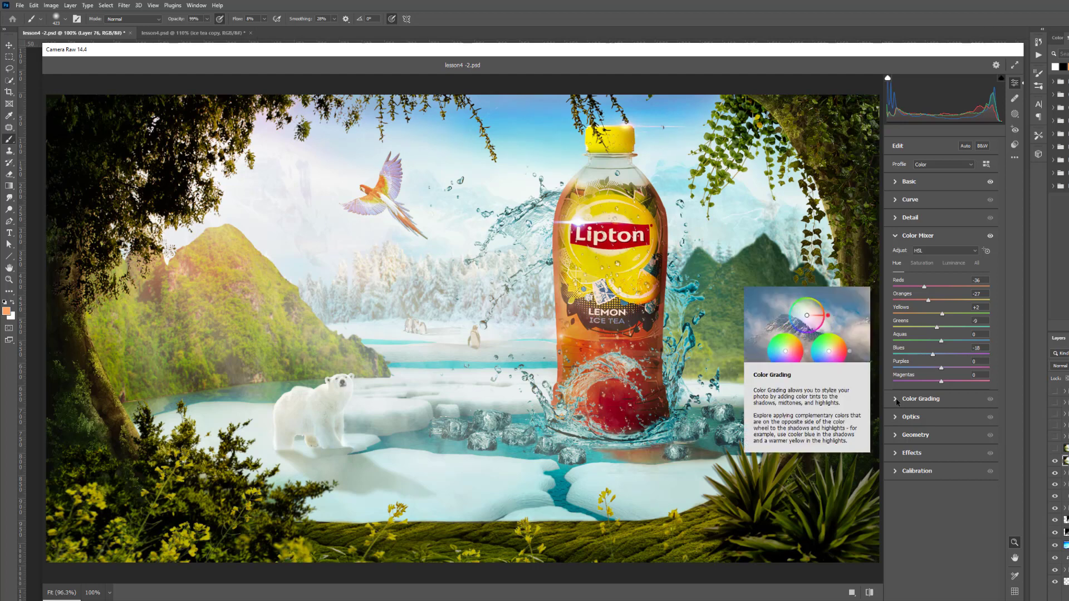
Tint the midtones, shadows and highlights subtly with the Color Grading wheels
{"action": "left_click", "coordinate": [920, 399]}
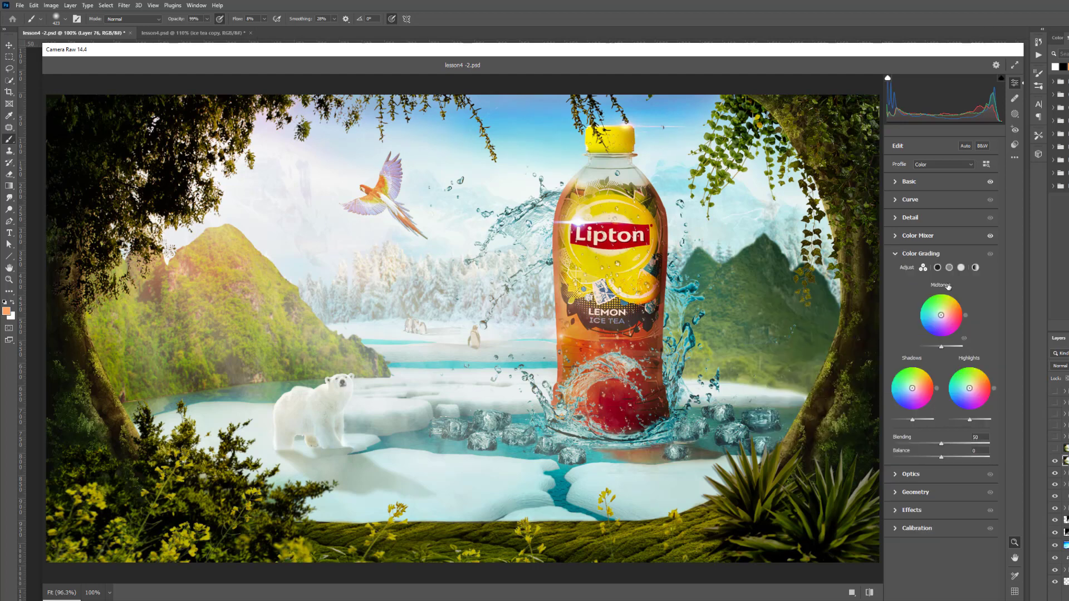
{"action": "left_click_drag", "start_coordinate": [941, 316], "coordinate": [939, 314]}
{"action": "left_click_drag", "start_coordinate": [939, 314], "coordinate": [941, 315]}
{"action": "left_click_drag", "start_coordinate": [911, 389], "coordinate": [969, 389]}
{"action": "left_click_drag", "start_coordinate": [969, 388], "coordinate": [971, 388]}
Add a slight amount of grain, leave vignetting at 0, and apply the Camera Raw filter to the merged Smart Object
{"action": "left_click", "coordinate": [896, 512]}
{"action": "left_click", "coordinate": [934, 252]}
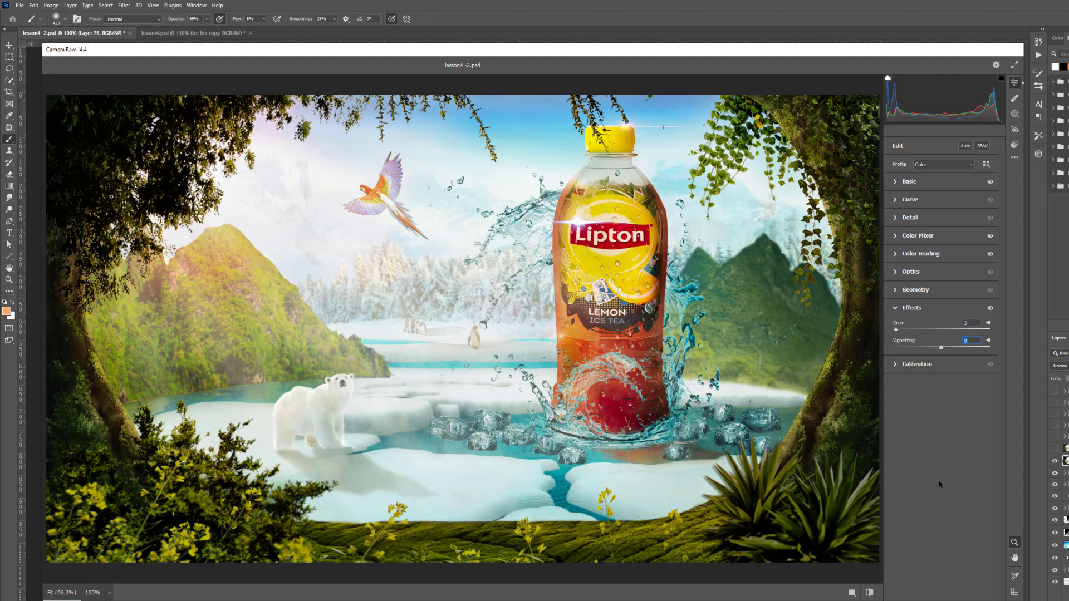
{"action": "scroll", "coordinate": [361, 182], "scroll_direction": "up", "scroll_amount": 2}
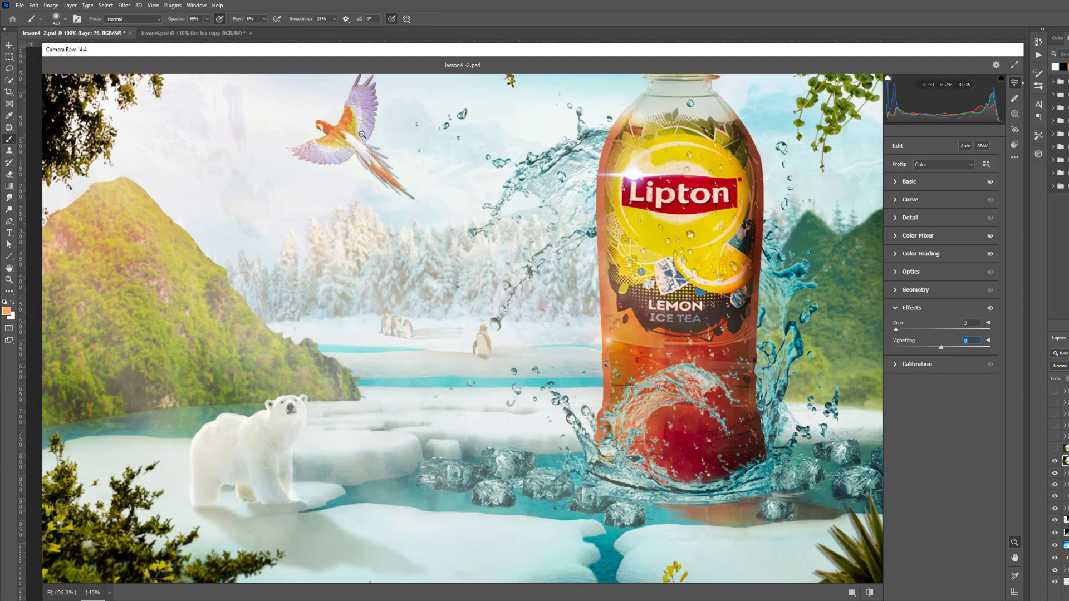
{"action": "scroll", "coordinate": [400, 397], "scroll_direction": "down", "scroll_amount": 1}
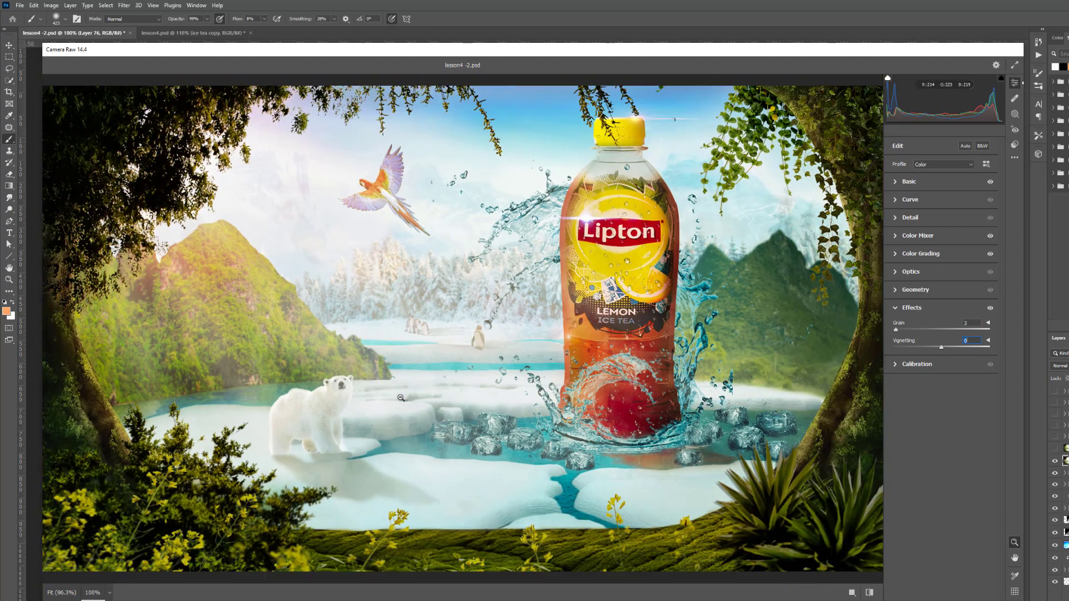
{"action": "scroll", "coordinate": [401, 398], "scroll_direction": "down", "scroll_amount": 2}
{"action": "scroll", "coordinate": [401, 398], "scroll_direction": "up", "scroll_amount": 1}
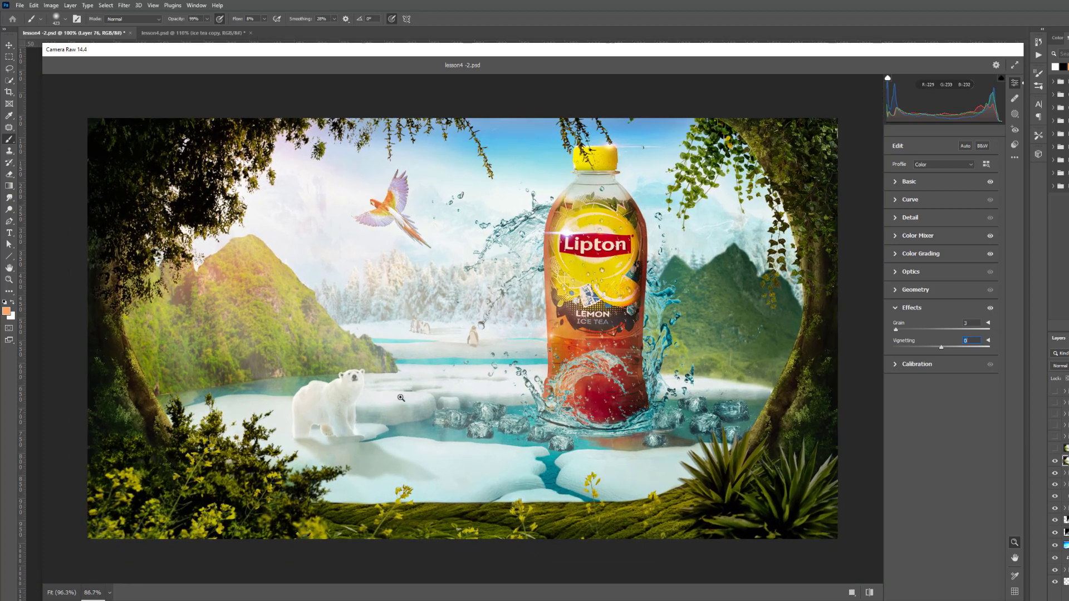
{"action": "scroll", "coordinate": [401, 398], "scroll_direction": "up", "scroll_amount": 1}
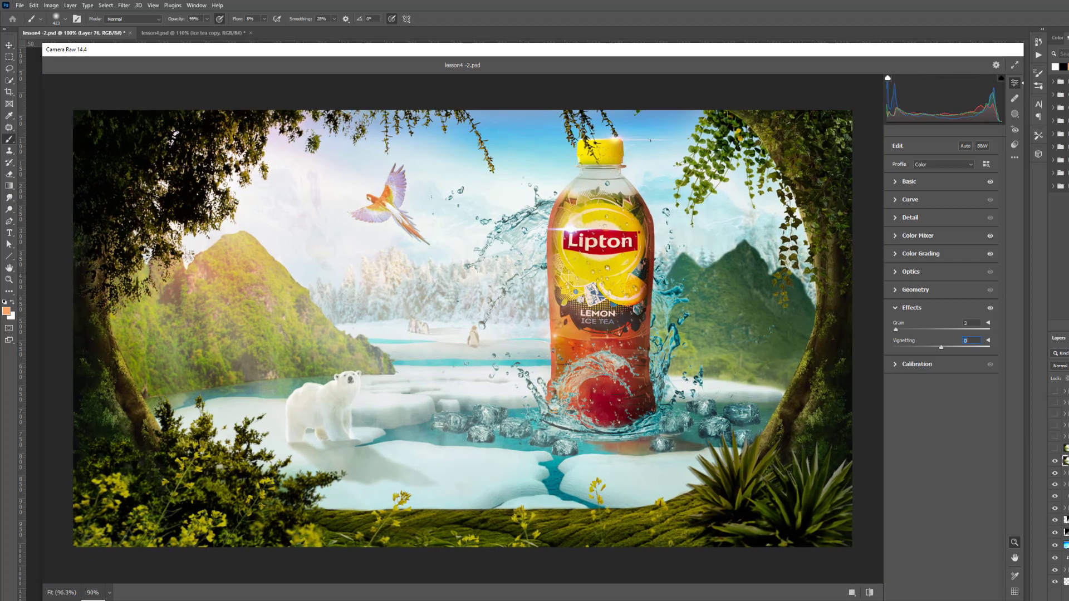
{"action": "key", "text": "Return"}
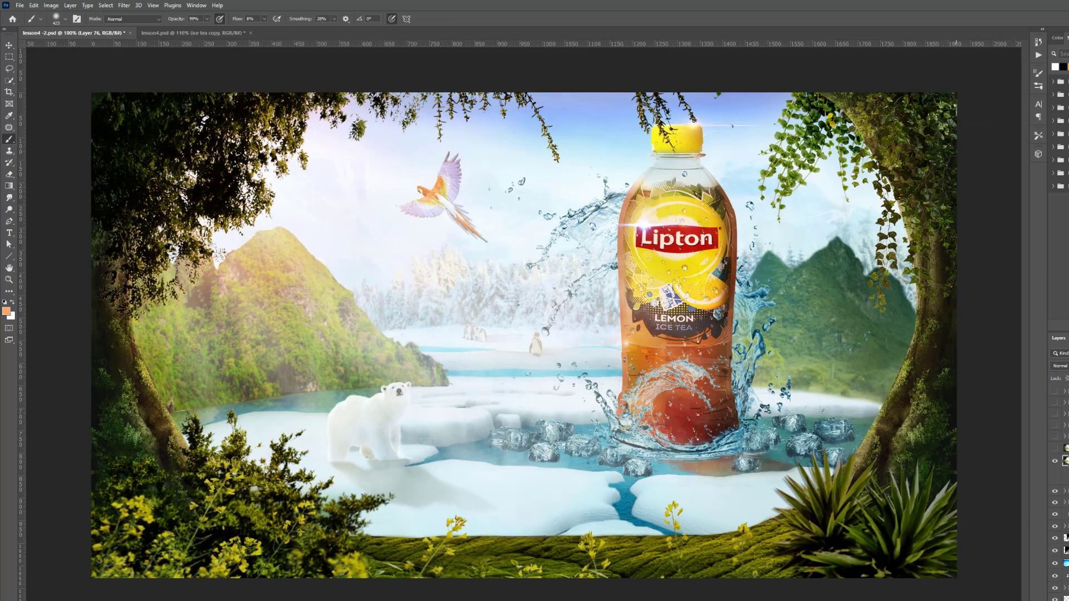
Compare the composite with and without the Camera Raw filter and examine the overall color grade at several magnifications
{"action": "scroll", "coordinate": [493, 440], "scroll_direction": "up", "scroll_amount": 1}
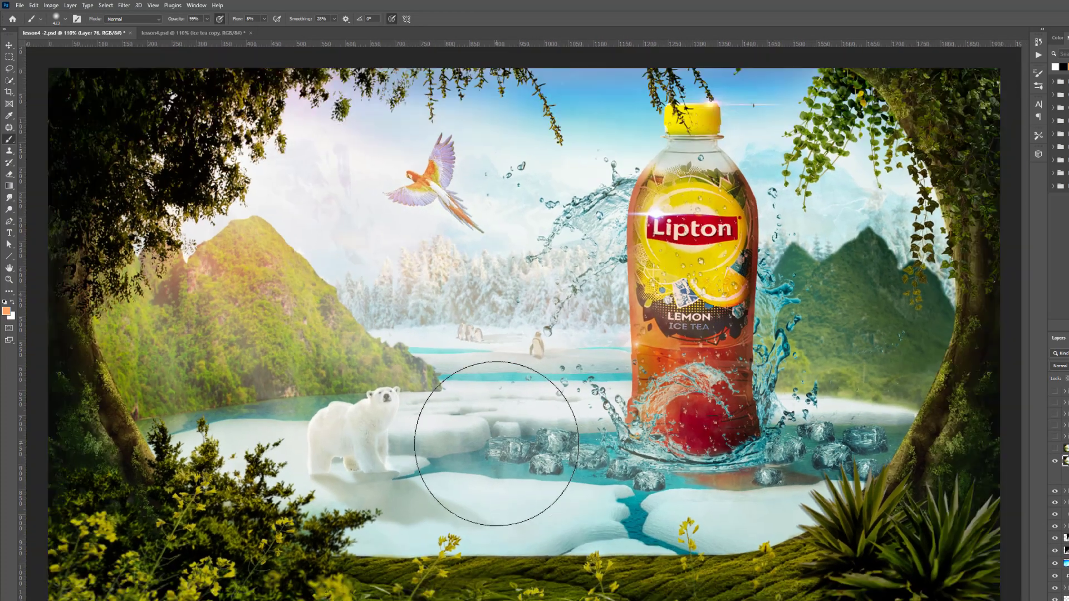
{"action": "scroll", "coordinate": [496, 444], "scroll_direction": "down", "scroll_amount": 1}
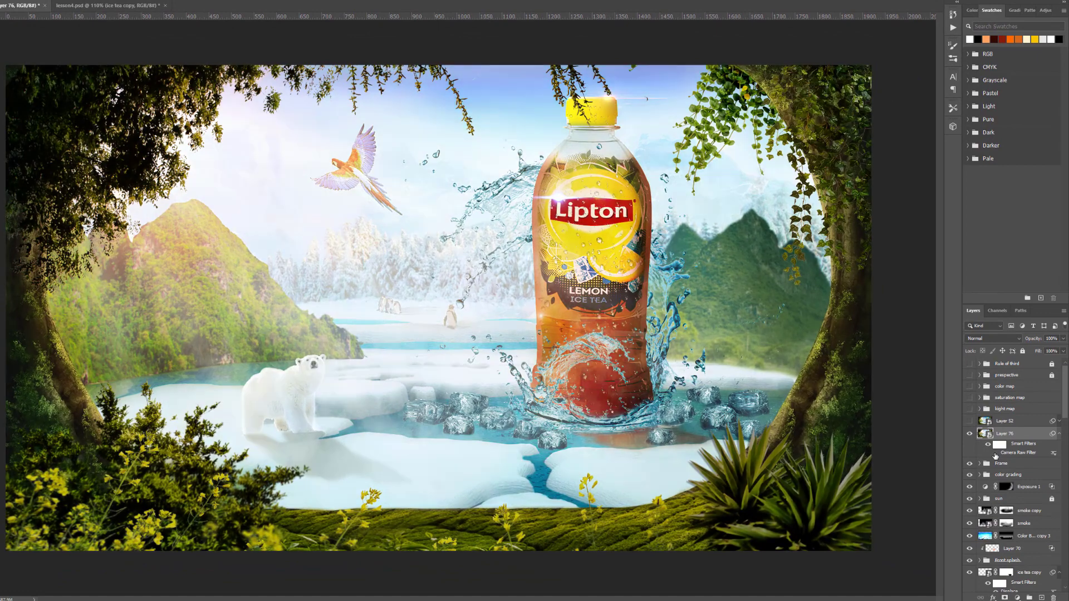
{"action": "left_click", "coordinate": [996, 453]}
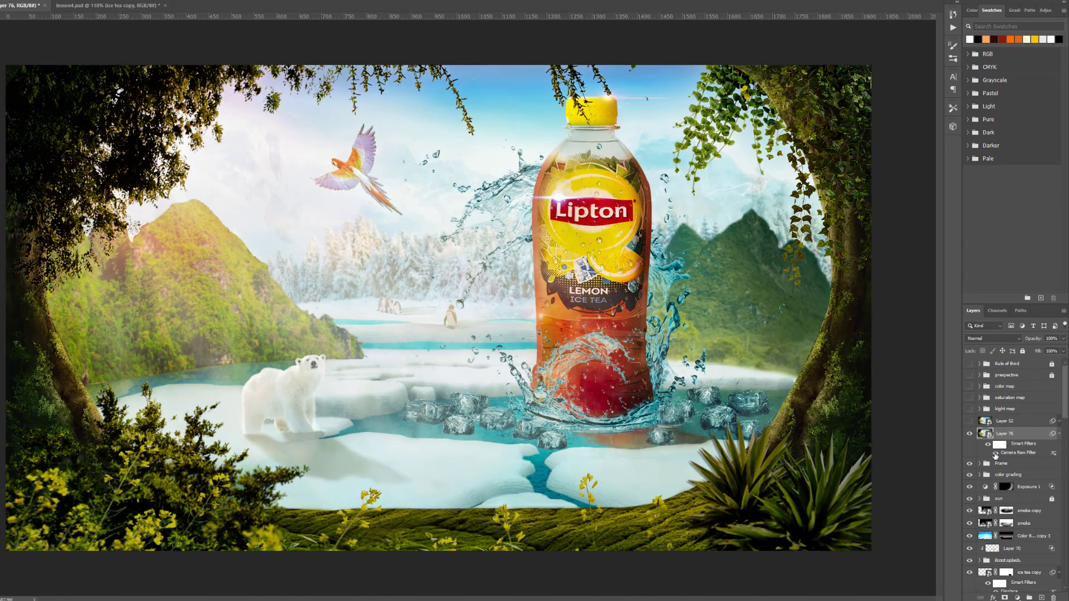
{"action": "scroll", "coordinate": [371, 385], "scroll_direction": "down", "scroll_amount": 2}
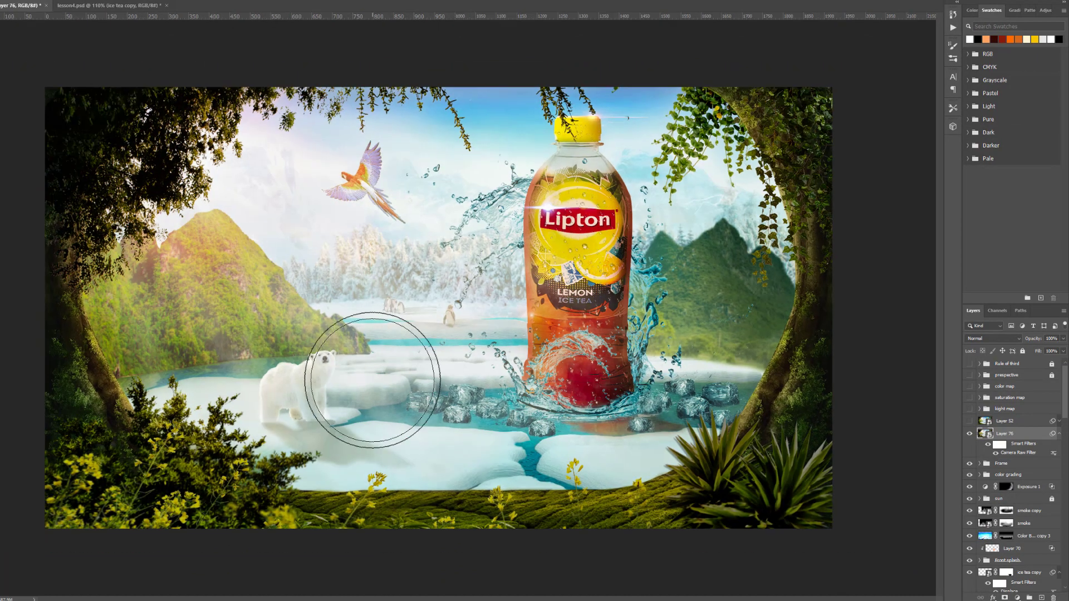
{"action": "scroll", "coordinate": [372, 380], "scroll_direction": "up", "scroll_amount": 1}
{"action": "scroll", "coordinate": [372, 381], "scroll_direction": "down", "scroll_amount": 2}
{"action": "scroll", "coordinate": [372, 380], "scroll_direction": "up", "scroll_amount": 1}
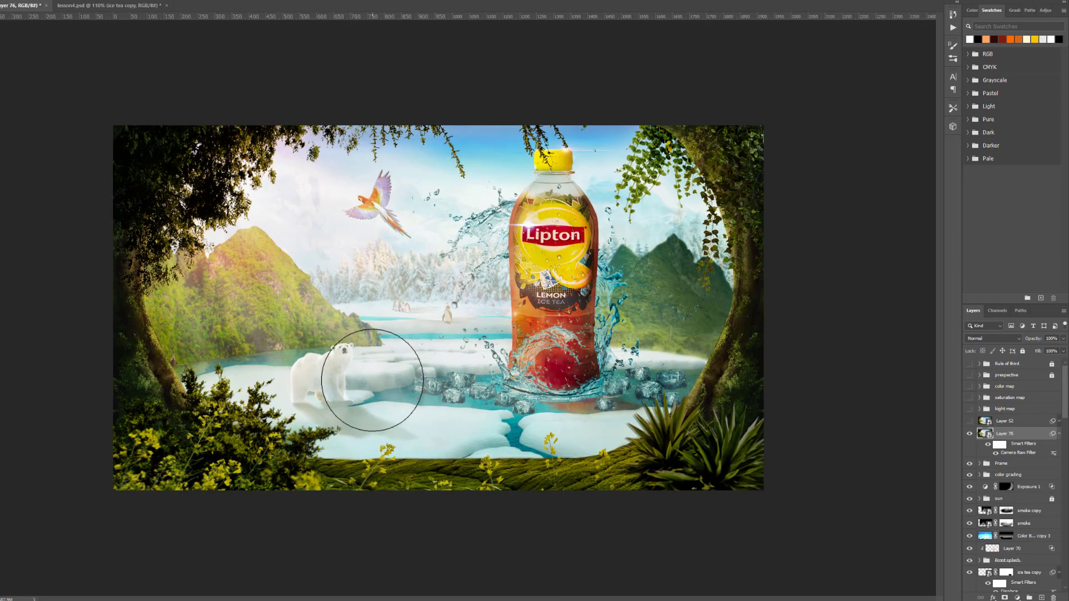
{"action": "scroll", "coordinate": [442, 376], "scroll_direction": "up", "scroll_amount": 1}
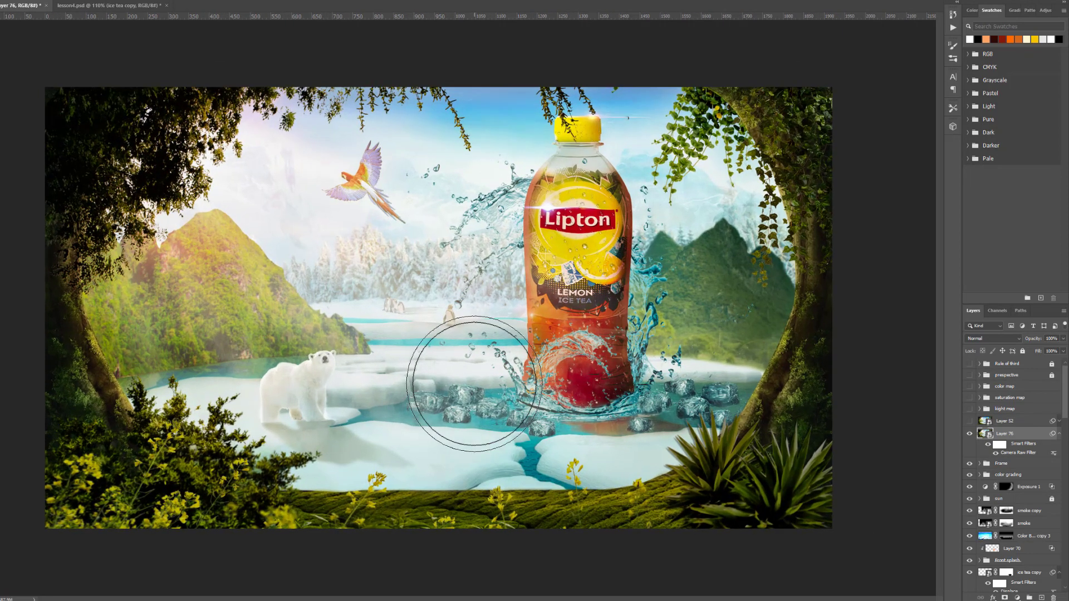
{"action": "scroll", "coordinate": [474, 384], "scroll_direction": "up", "scroll_amount": 1}
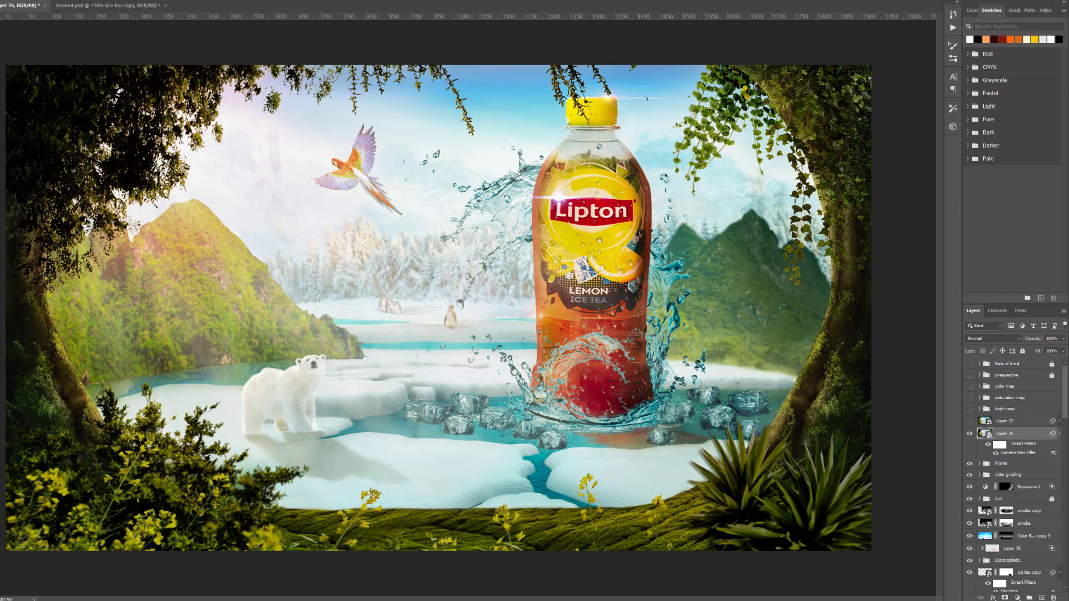
Add a Gradient fill layer directly above the merged Smart Object
{"action": "left_click", "coordinate": [1018, 598]}
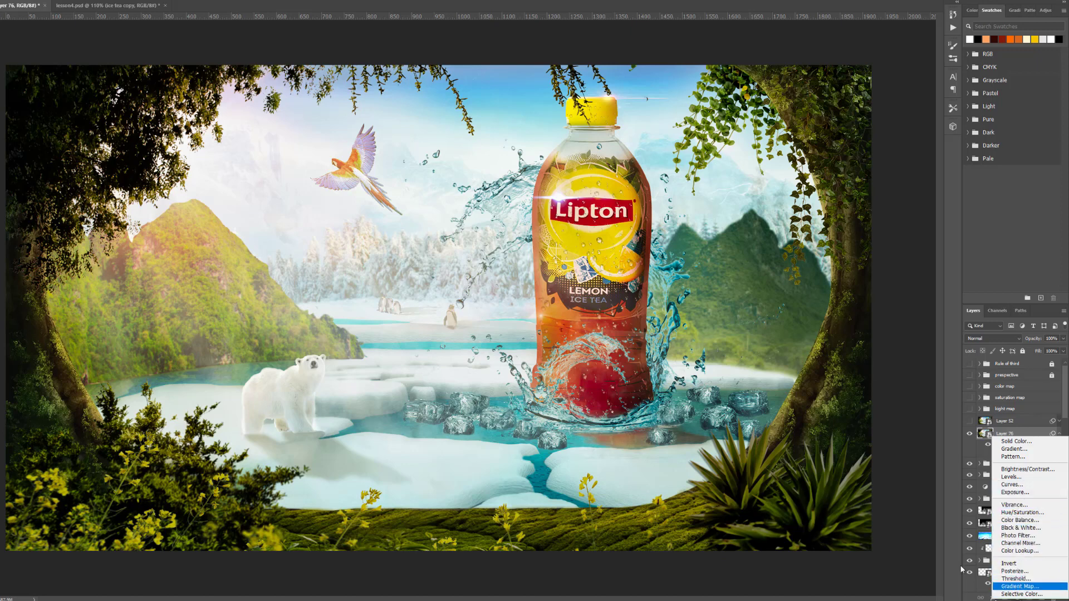
{"action": "left_click", "coordinate": [909, 530]}
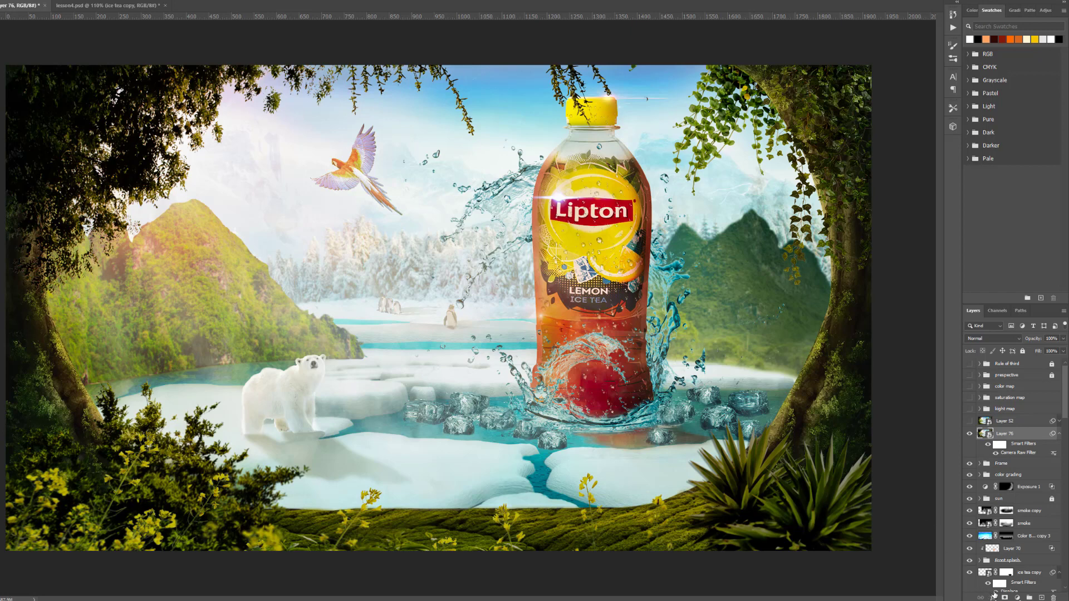
{"action": "left_click", "coordinate": [1018, 598]}
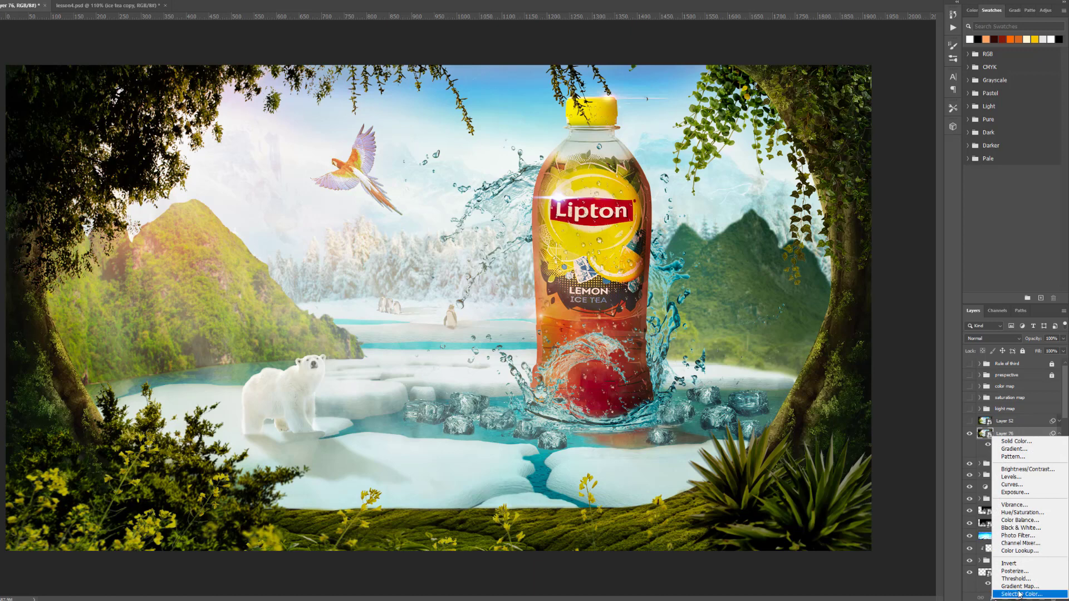
{"action": "left_click", "coordinate": [1016, 451]}
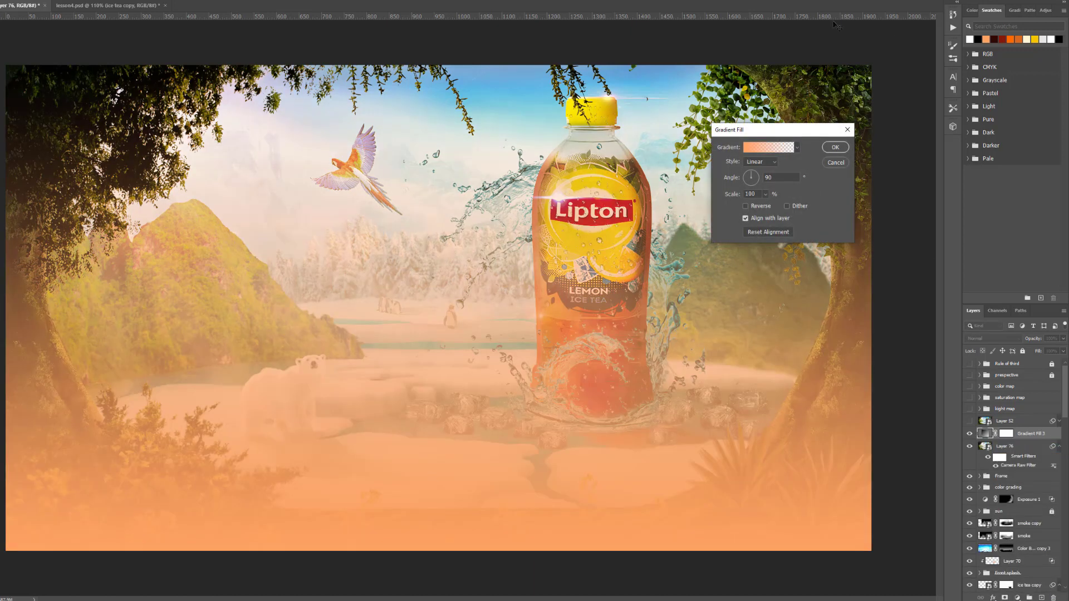
Change the gradient's starting color stop from orange to dark green 102001, fading to transparent
{"action": "left_click", "coordinate": [772, 148]}
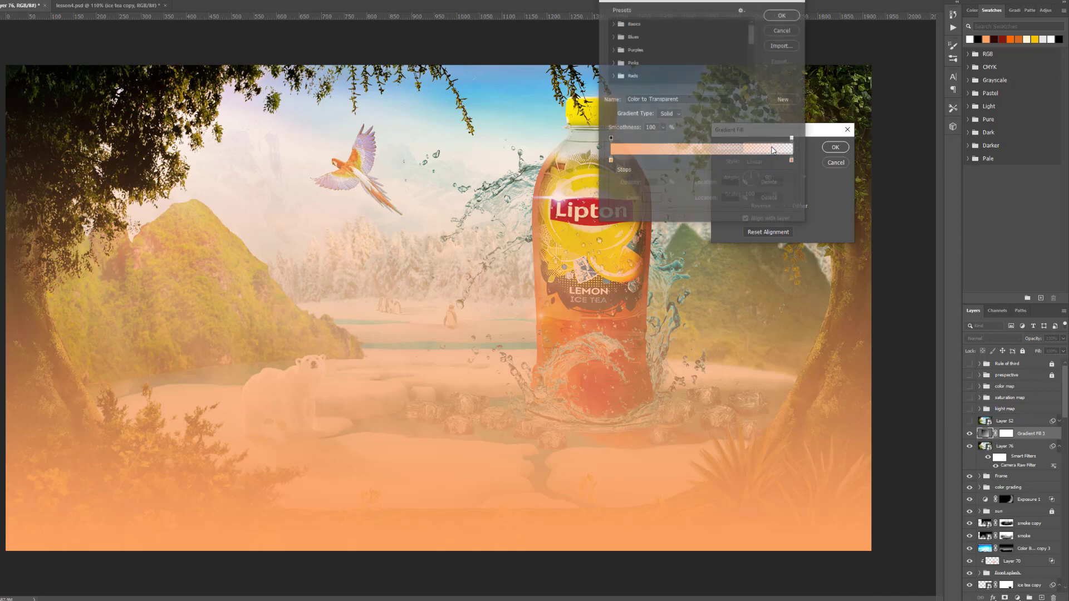
{"action": "double_click", "coordinate": [610, 161]}
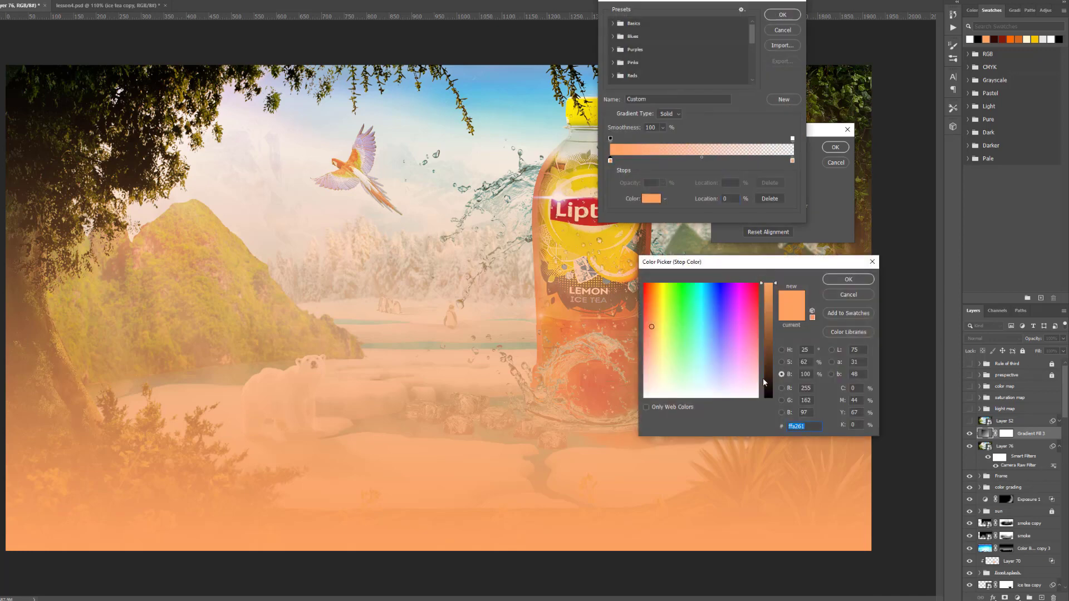
{"action": "left_click_drag", "start_coordinate": [764, 378], "coordinate": [772, 414]}
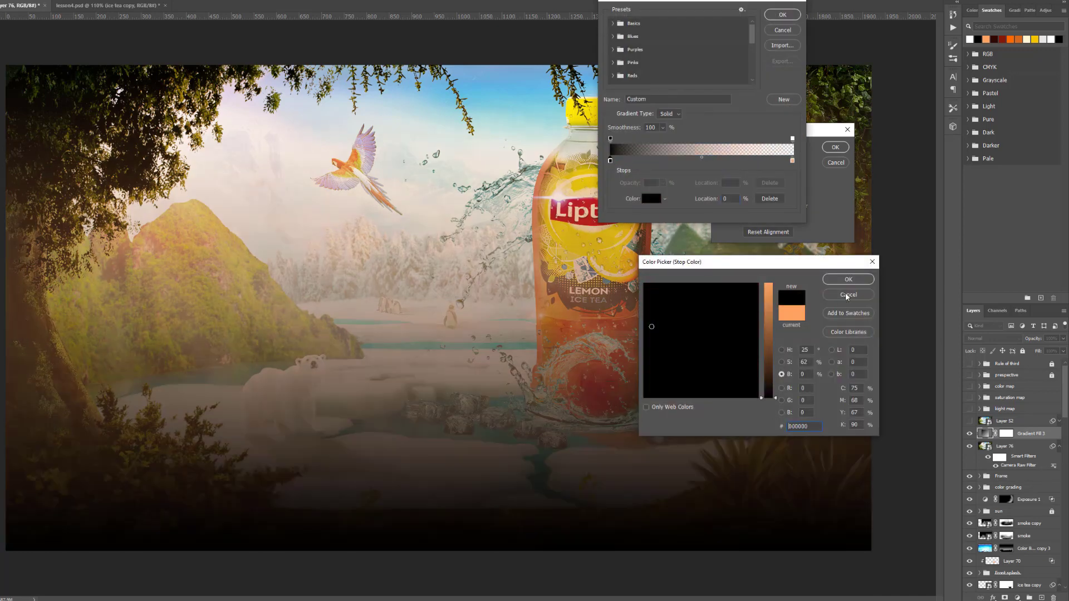
{"action": "left_click", "coordinate": [744, 326]}
{"action": "left_click", "coordinate": [773, 313]}
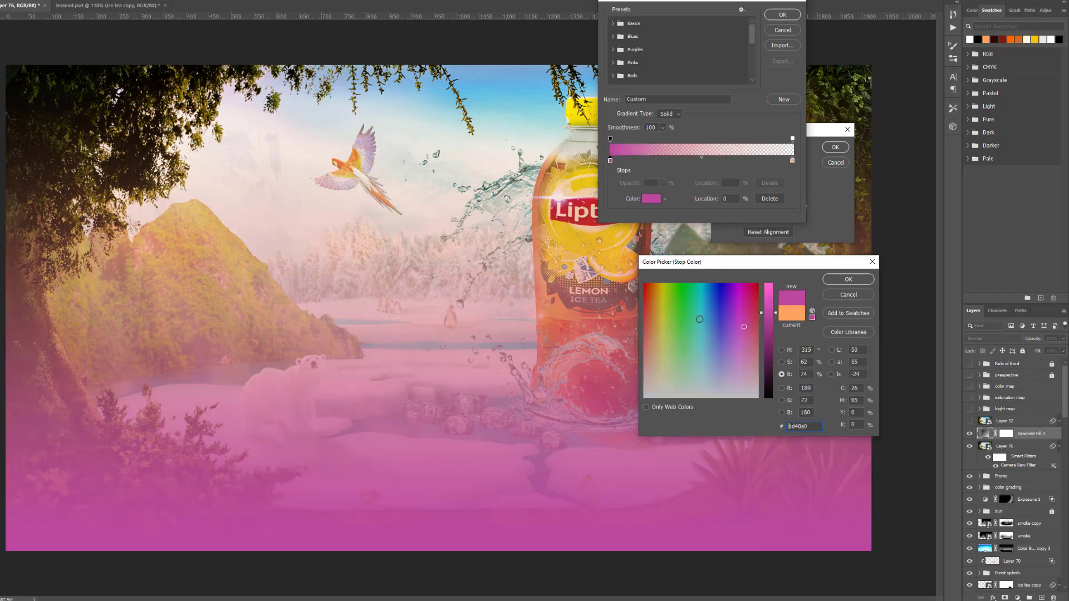
{"action": "left_click", "coordinate": [673, 286]}
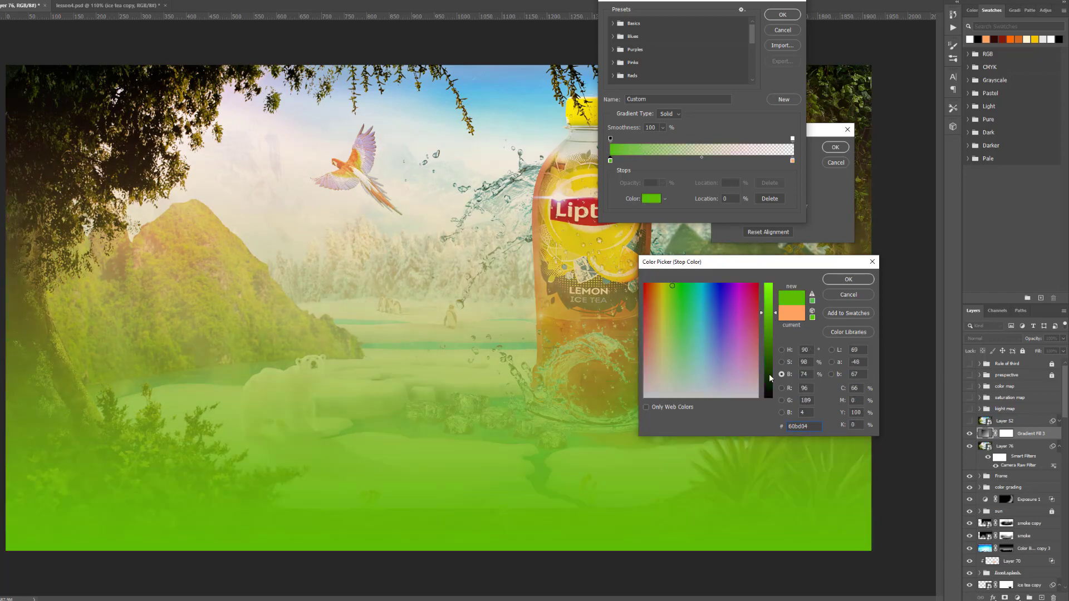
{"action": "left_click_drag", "start_coordinate": [770, 374], "coordinate": [770, 389]}
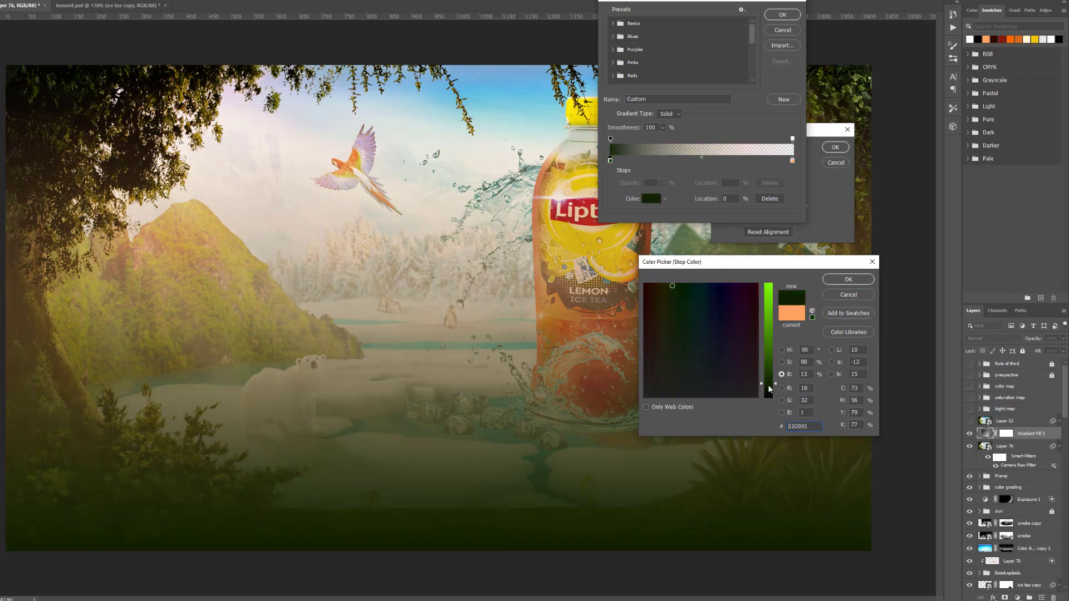
{"action": "left_click", "coordinate": [844, 280]}
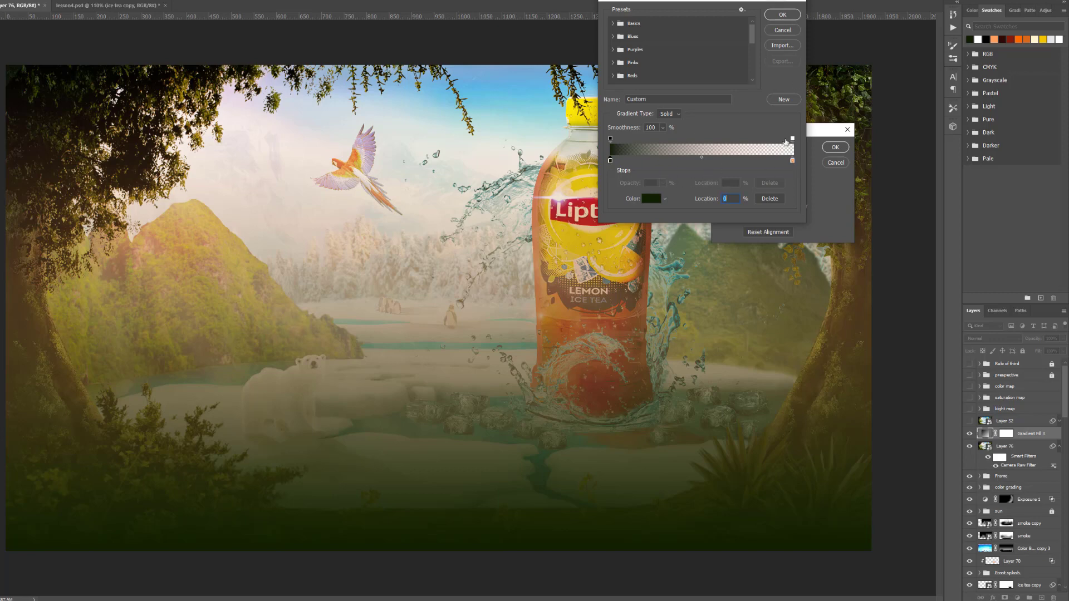
{"action": "left_click", "coordinate": [784, 18]}
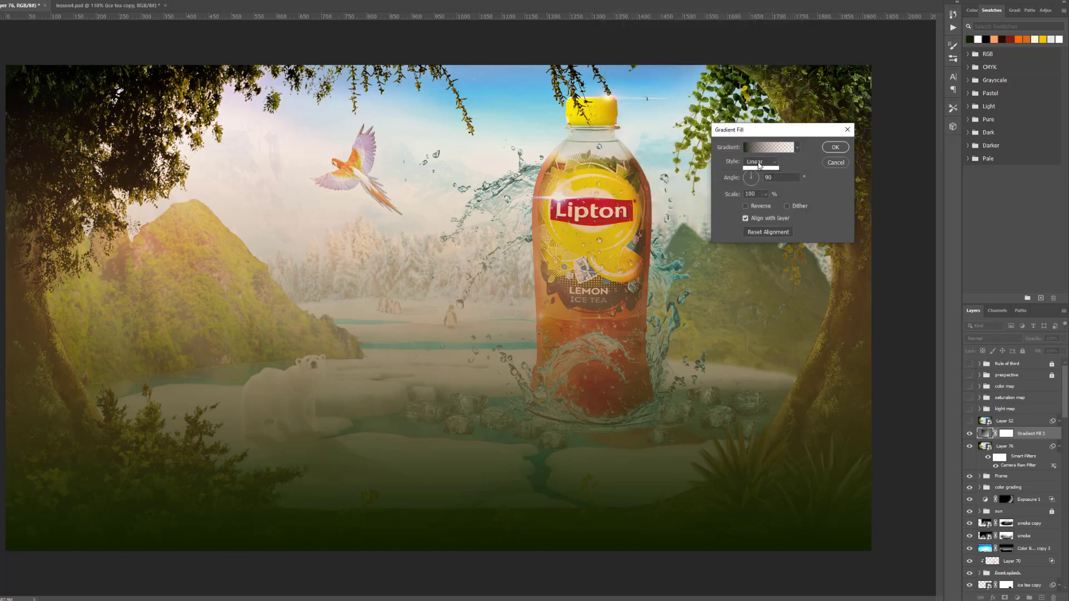
Make the gradient fill radial and reversed with a scale of 264% so it darkens the image edges
{"action": "left_click", "coordinate": [760, 165]}
{"action": "left_click", "coordinate": [757, 178]}
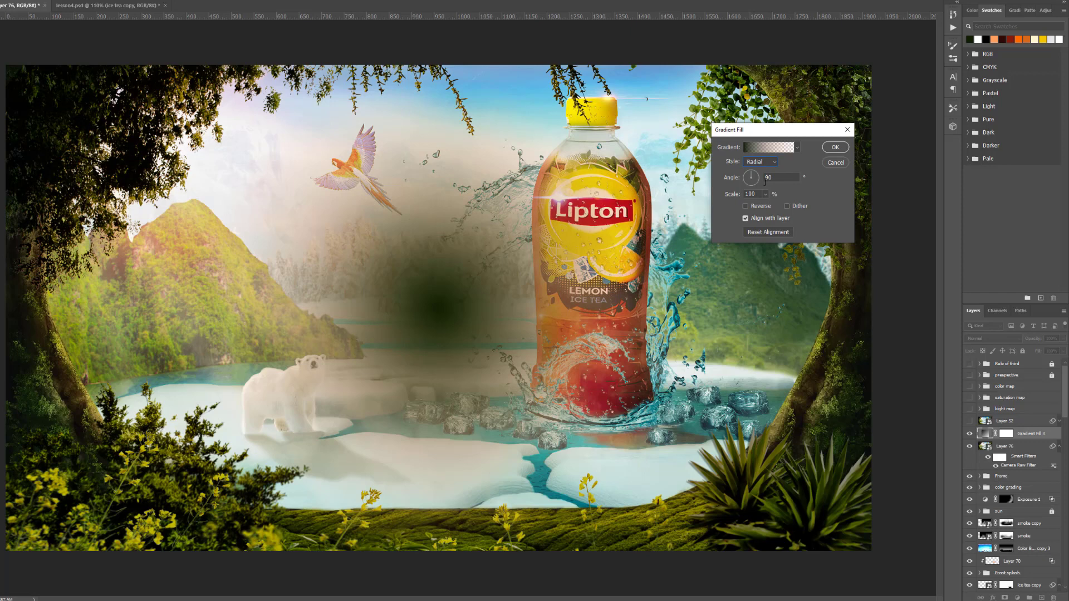
{"action": "left_click", "coordinate": [763, 206]}
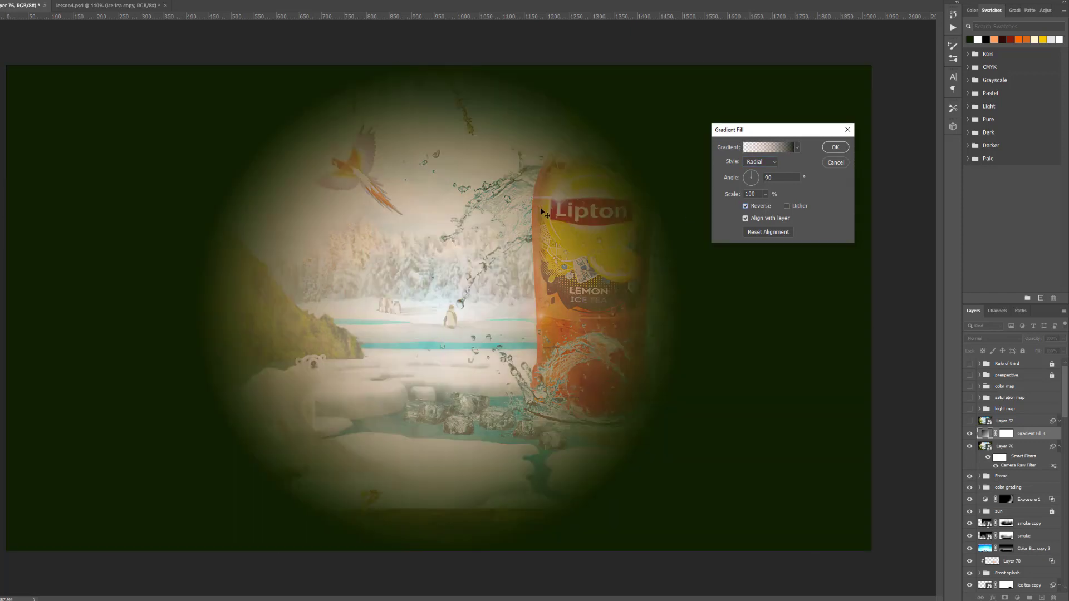
{"action": "left_click", "coordinate": [766, 193]}
{"action": "left_click_drag", "start_coordinate": [766, 206], "coordinate": [773, 211]}
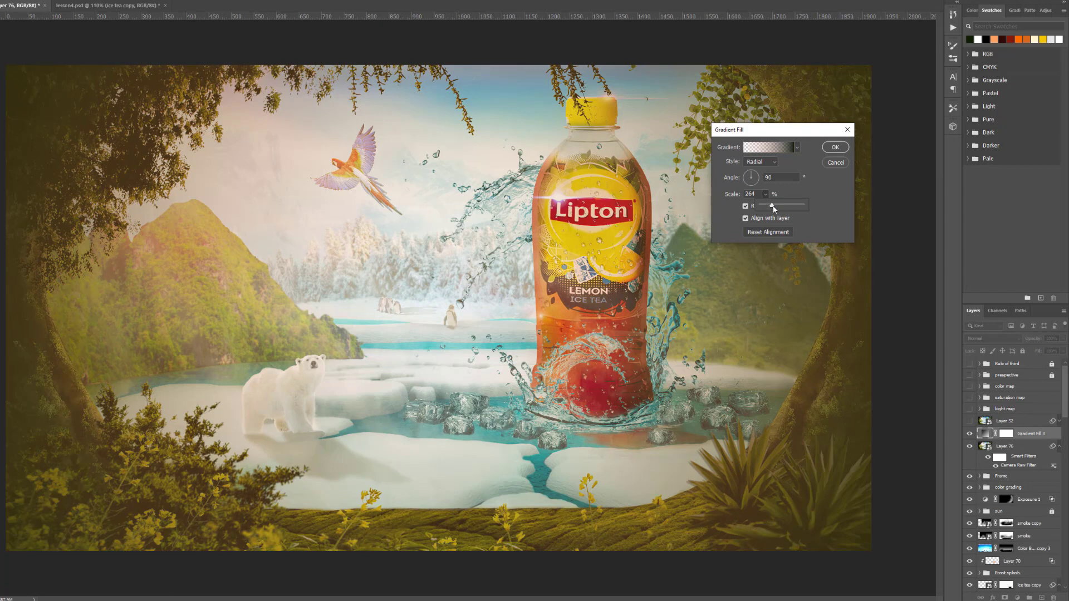
{"action": "left_click", "coordinate": [835, 147]}
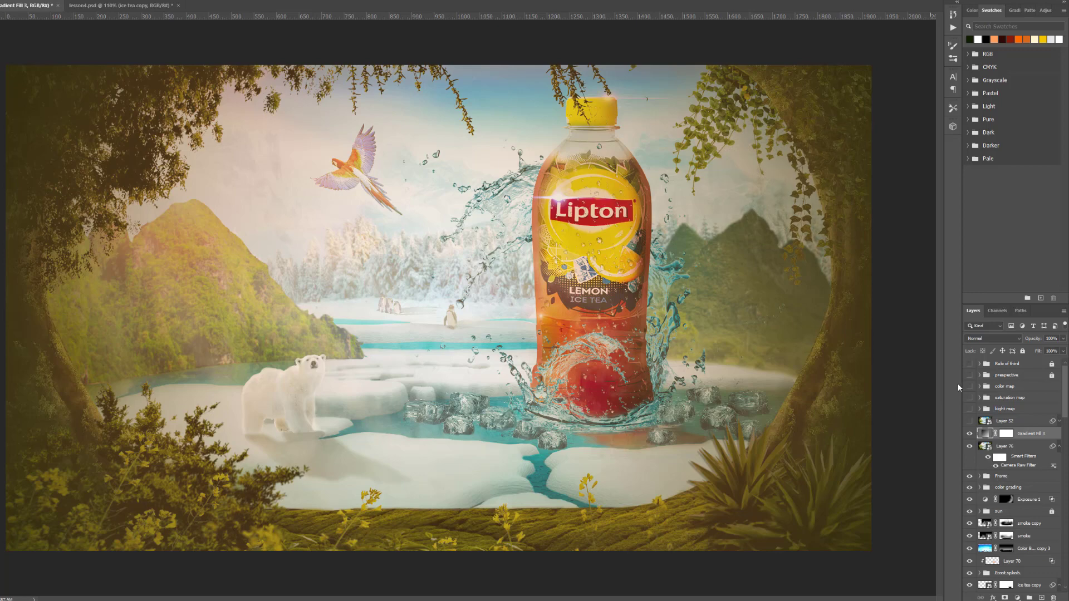
Set the gradient fill layer to Multiply at 8% opacity and compare the image with it hidden and shown
{"action": "left_click", "coordinate": [1020, 339]}
{"action": "left_click", "coordinate": [974, 374]}
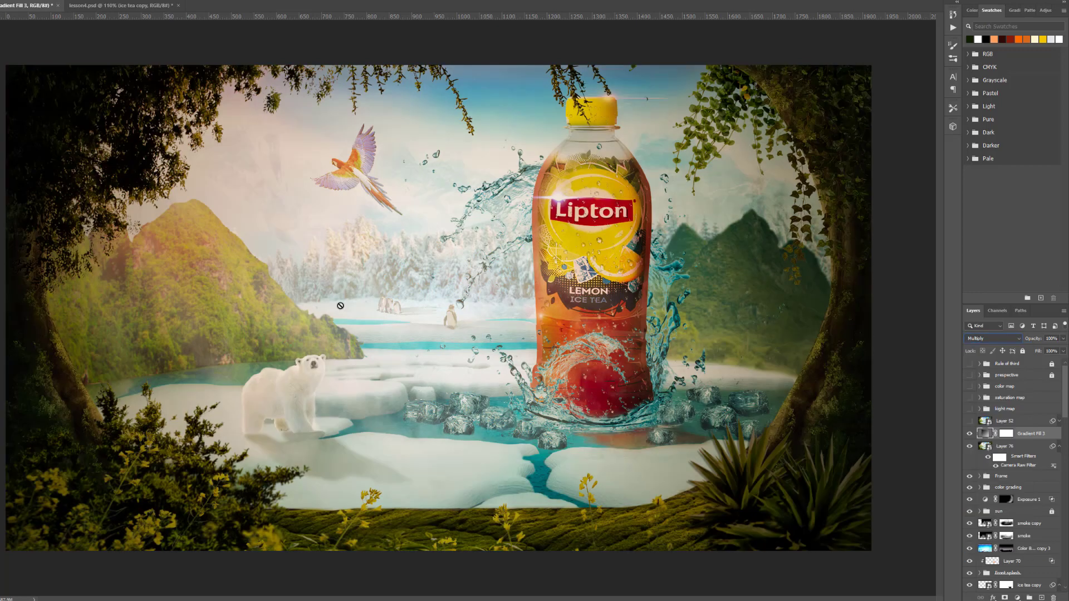
{"action": "left_click", "coordinate": [1063, 350]}
{"action": "left_click_drag", "start_coordinate": [1063, 351], "coordinate": [1023, 351]}
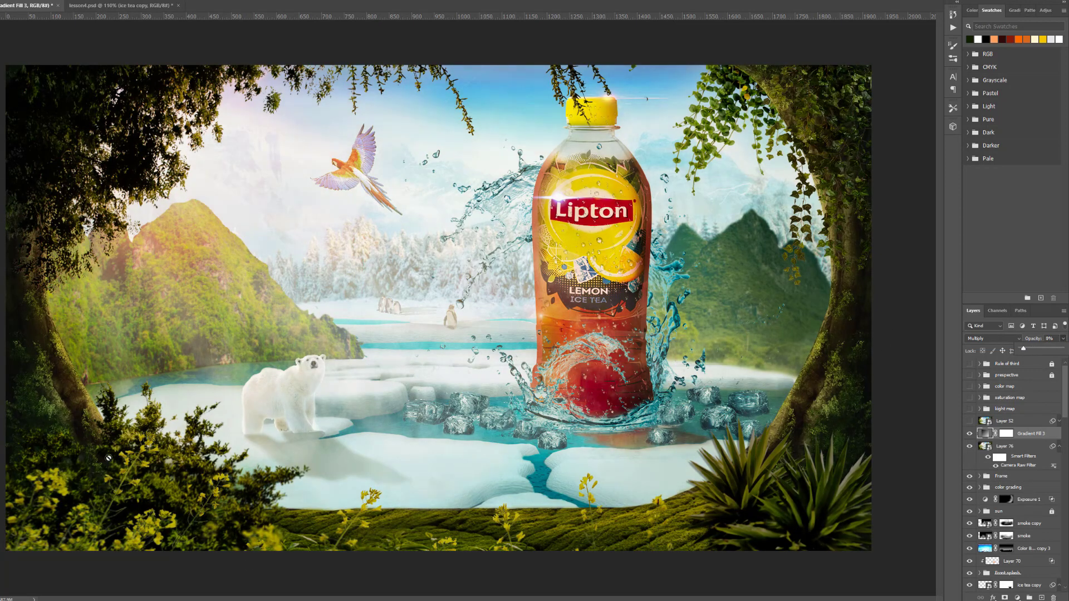
{"action": "left_click", "coordinate": [970, 434]}
{"action": "left_click", "coordinate": [970, 434]}
{"action": "left_click", "coordinate": [970, 434]}
{"action": "left_click", "coordinate": [970, 434]}
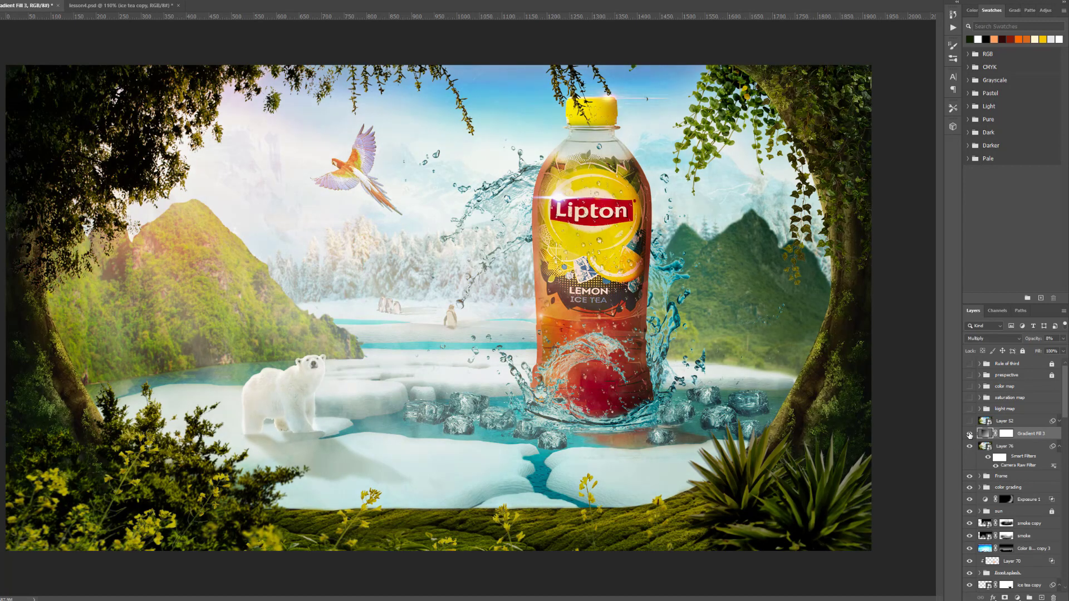